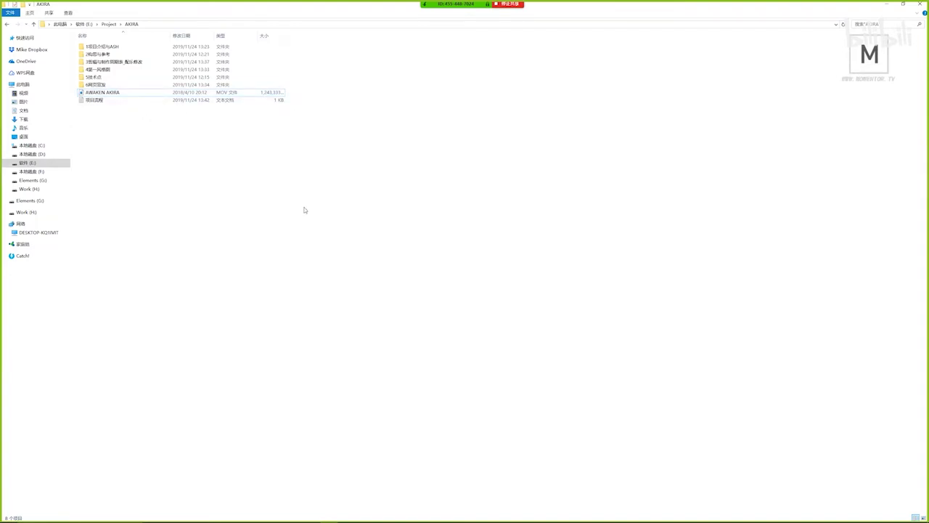
# - Scrub through the mood-edit video to preview its scenes, then close the player
pyautogui.moveTo(400, 519)
pyautogui.moveTo(453, 518)
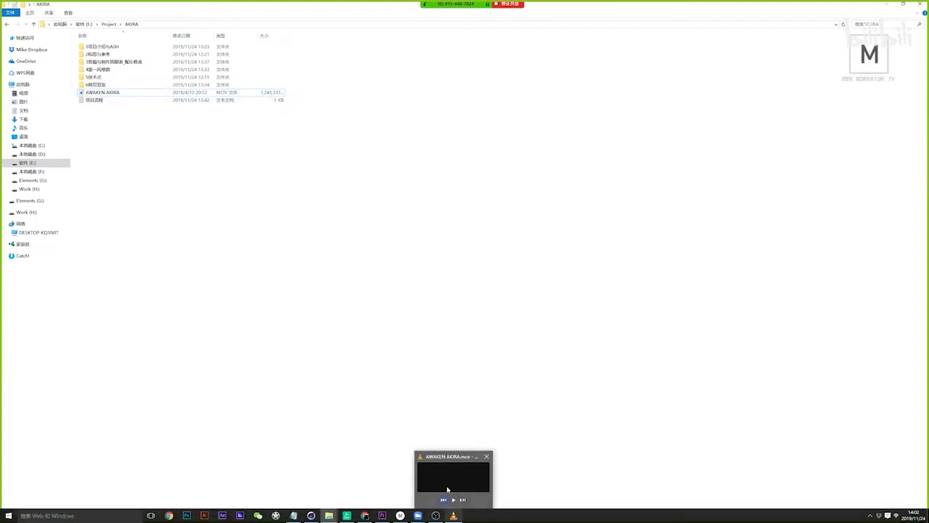
pyautogui.click(447, 479)
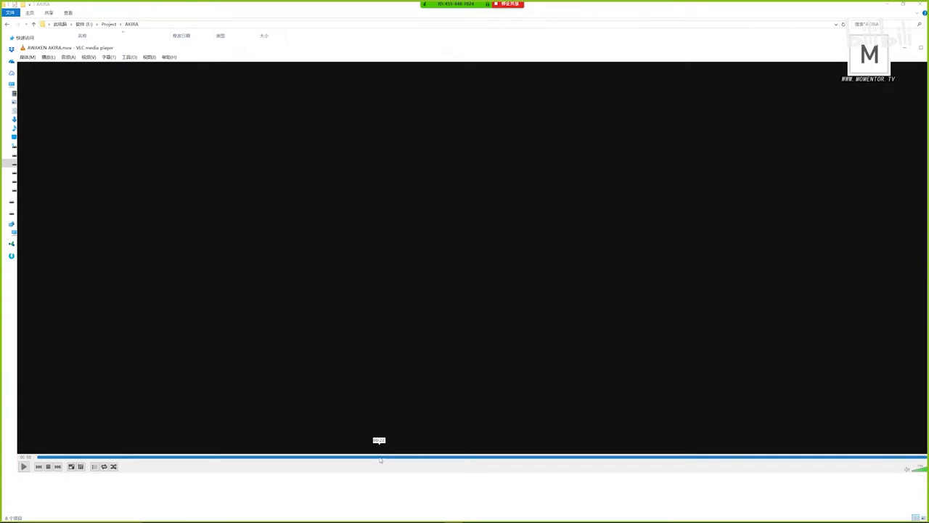
pyautogui.moveTo(374, 457); pyautogui.dragTo(629, 461)
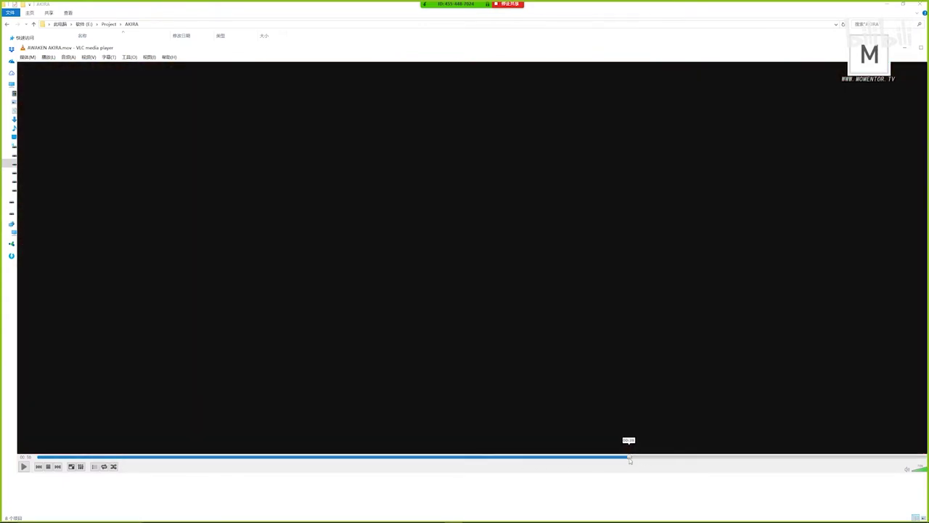
pyautogui.moveTo(629, 461); pyautogui.dragTo(634, 460)
pyautogui.moveTo(723, 52); pyautogui.dragTo(581, 66)
pyautogui.click(803, 64)
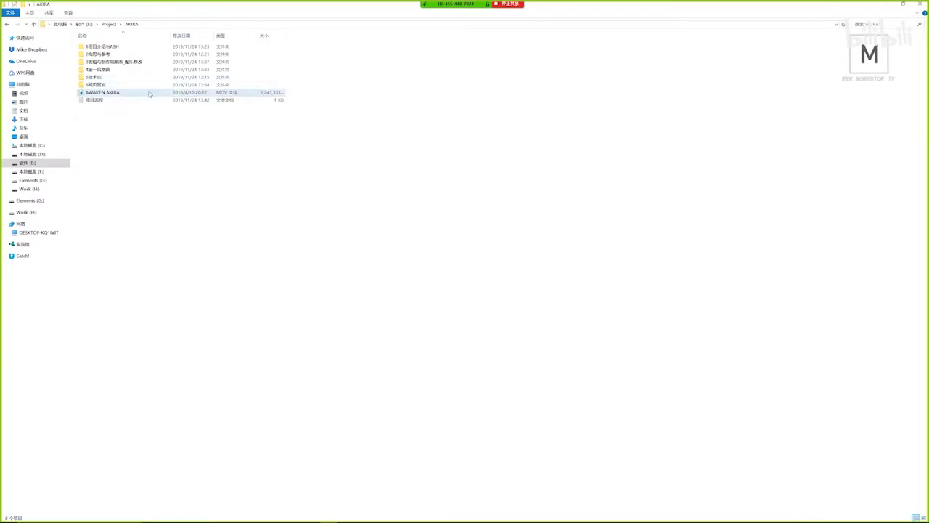
# - Open the 项目流程 notes in Notepad and highlight its steps, starting with 参考与构想
pyautogui.doubleClick(142, 100)
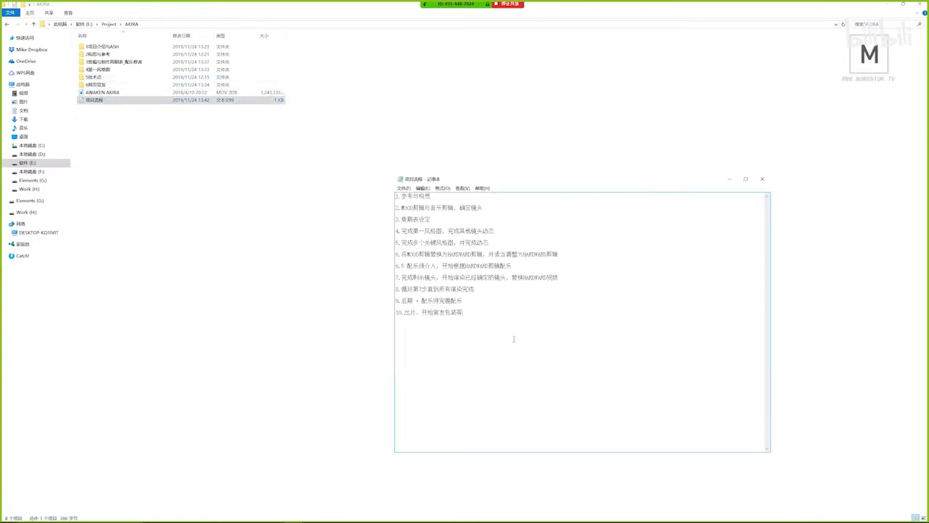
pyautogui.moveTo(513, 339)
pyautogui.mouseDown()
pyautogui.moveTo(397, 312)
pyautogui.moveTo(397, 196)
pyautogui.moveTo(511, 340)
pyautogui.mouseUp()
pyautogui.doubleClick(431, 196)
pyautogui.moveTo(400, 207); pyautogui.dragTo(484, 208)
pyautogui.click(482, 208)
pyautogui.moveTo(479, 323); pyautogui.dragTo(398, 196)
pyautogui.click(494, 332)
# - Highlight step 2, MOOD剪辑与音乐剪辑，确定镜头, and the following steps while explaining them
pyautogui.moveTo(491, 209); pyautogui.dragTo(394, 208)
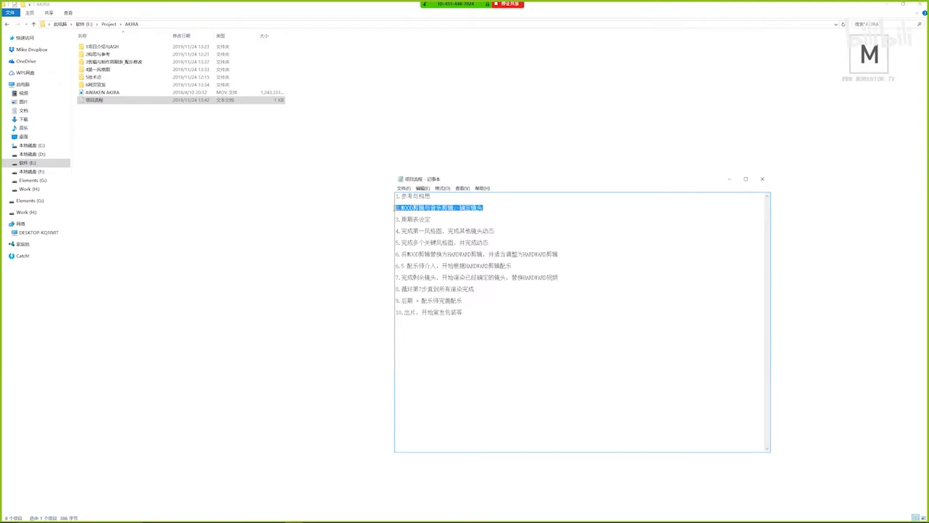
pyautogui.click(404, 208)
pyautogui.moveTo(401, 208); pyautogui.dragTo(396, 231)
pyautogui.click(478, 223)
pyautogui.click(512, 240)
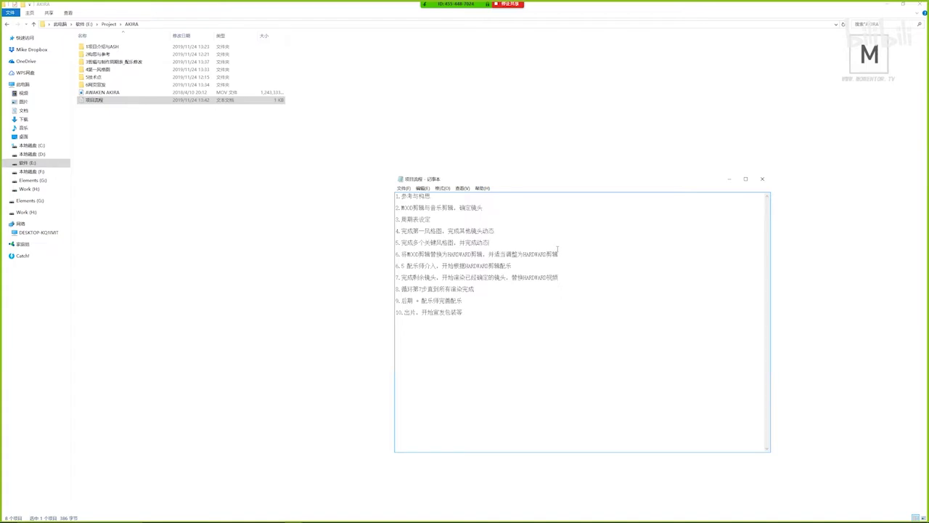
# - Select all the notes text, then open the first project-introduction folder and return to AKIRA
pyautogui.hotkey('ctrl', 'a')
pyautogui.click(468, 298)
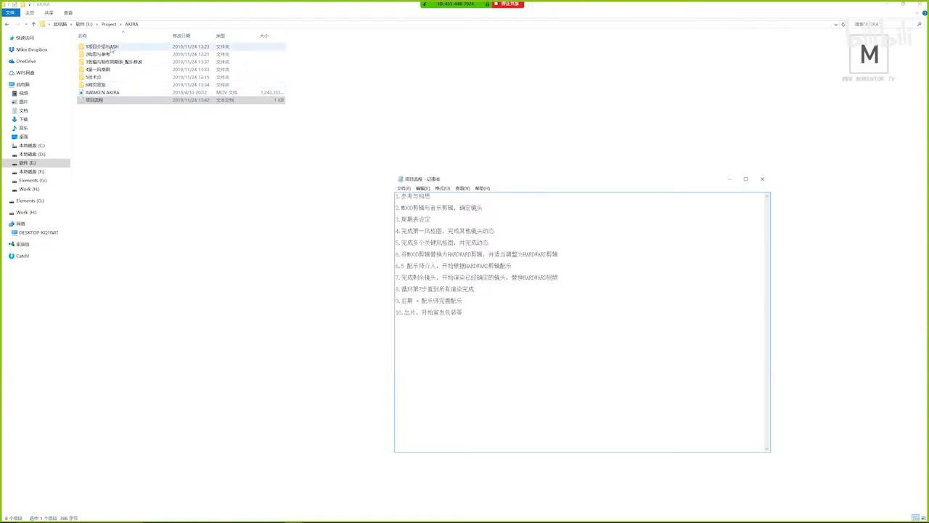
pyautogui.doubleClick(112, 46)
pyautogui.hotkey('alt', 'Left')
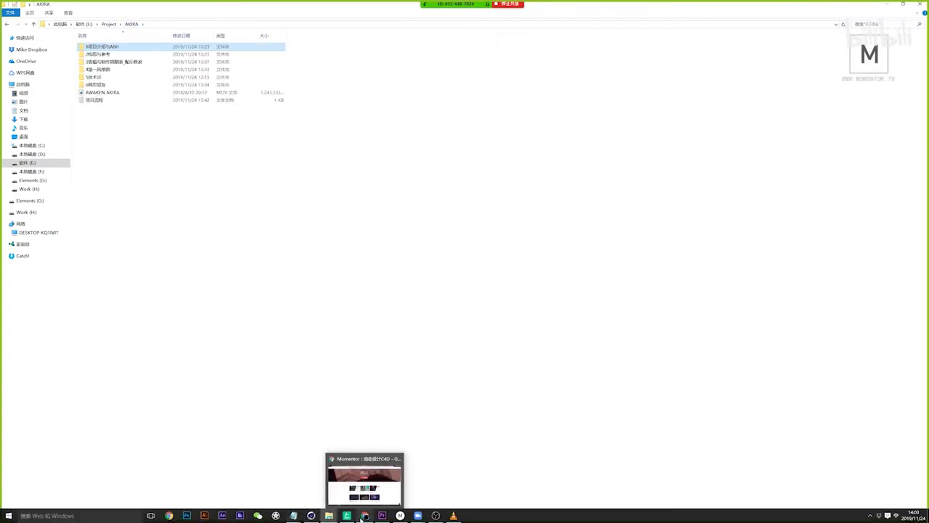
# - Bring Chrome forward on the artist's Behance profile tab and scroll down the project grid
pyautogui.click(364, 515)
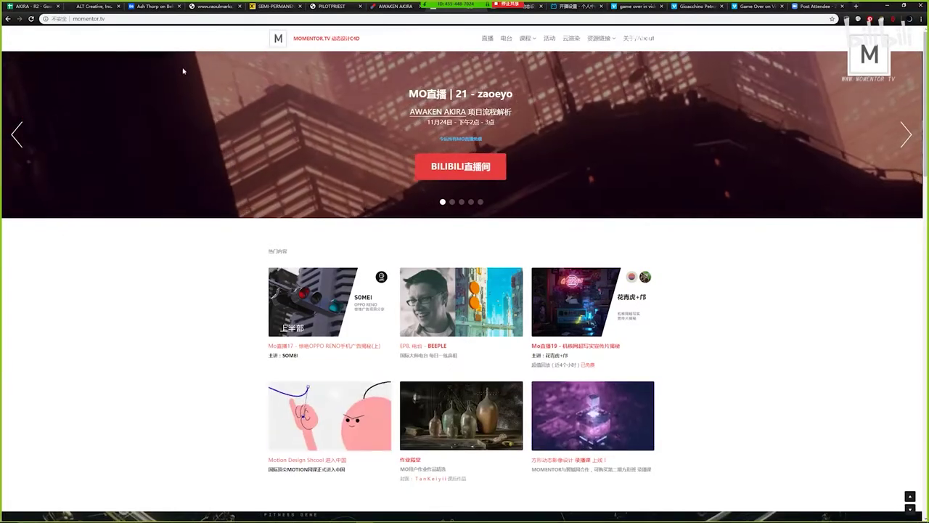
pyautogui.click(155, 5)
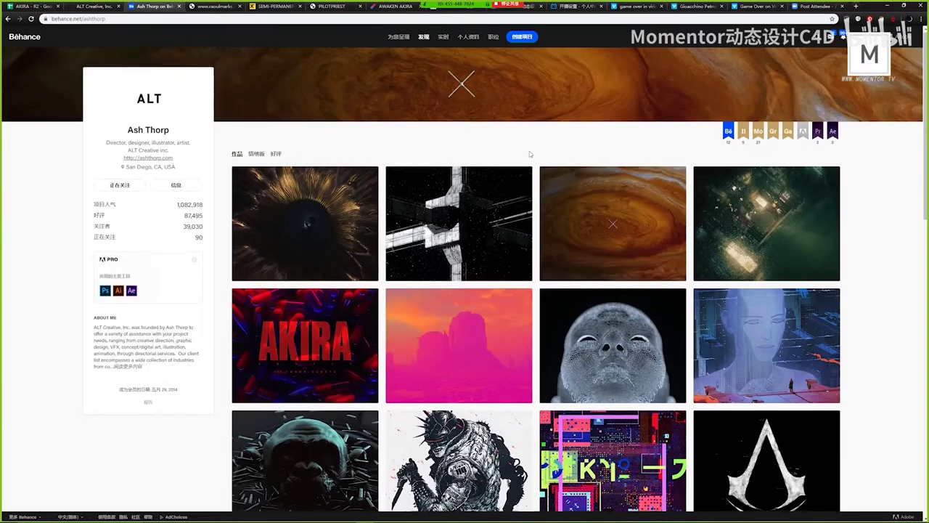
pyautogui.scroll(-2, 530, 151)
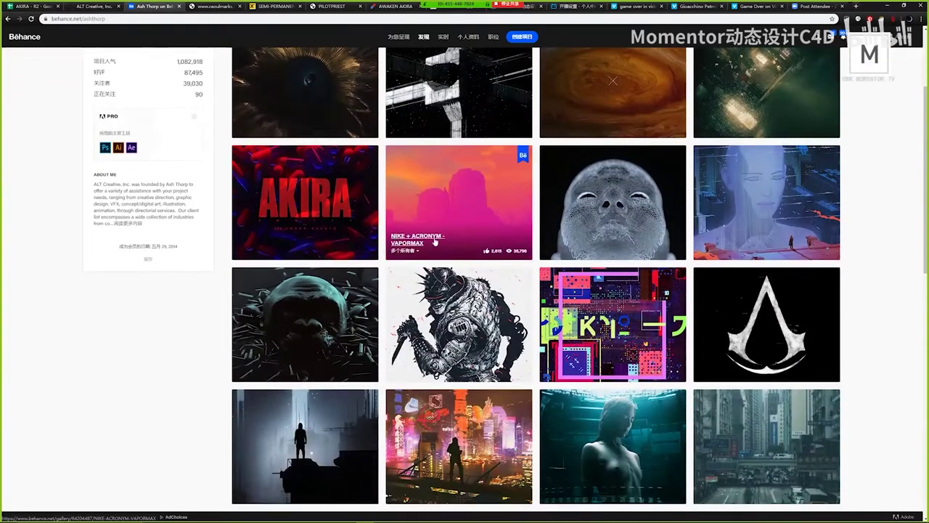
pyautogui.scroll(-3, 435, 243)
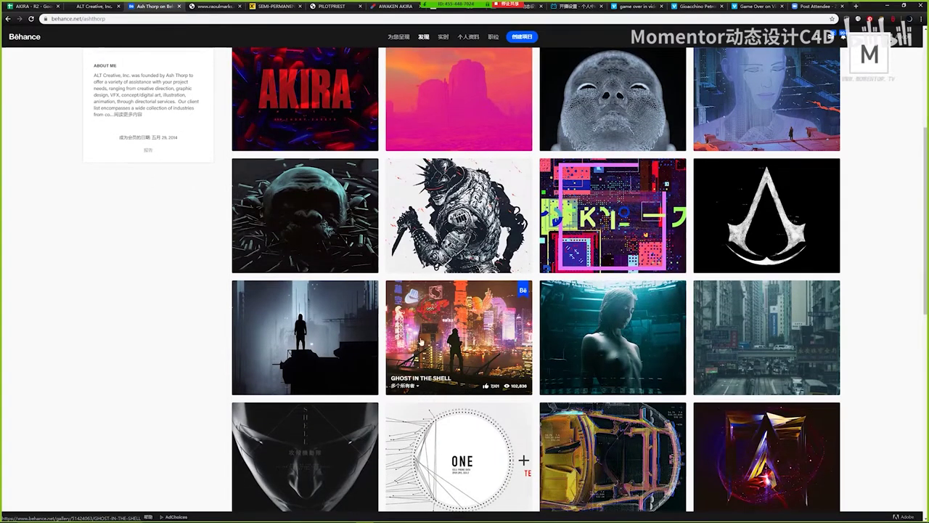
pyautogui.scroll(-1, 589, 312)
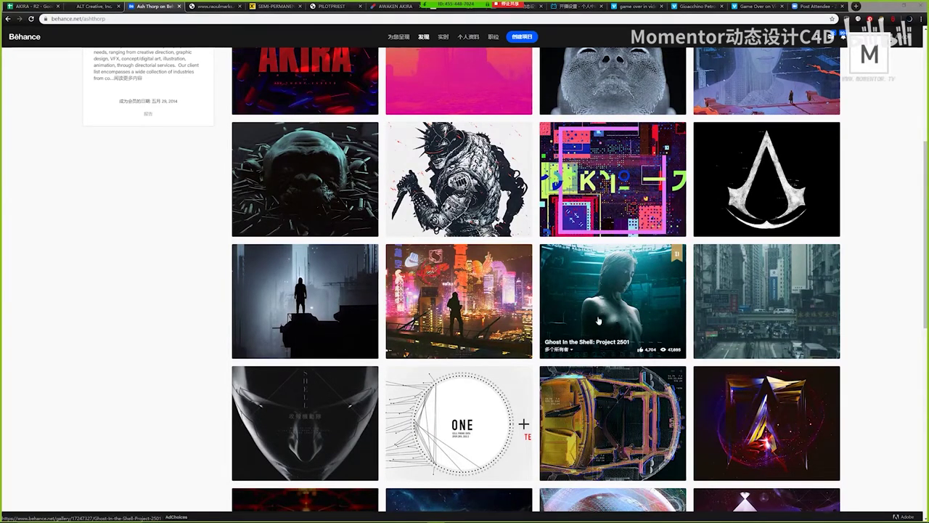
pyautogui.scroll(-2, 450, 341)
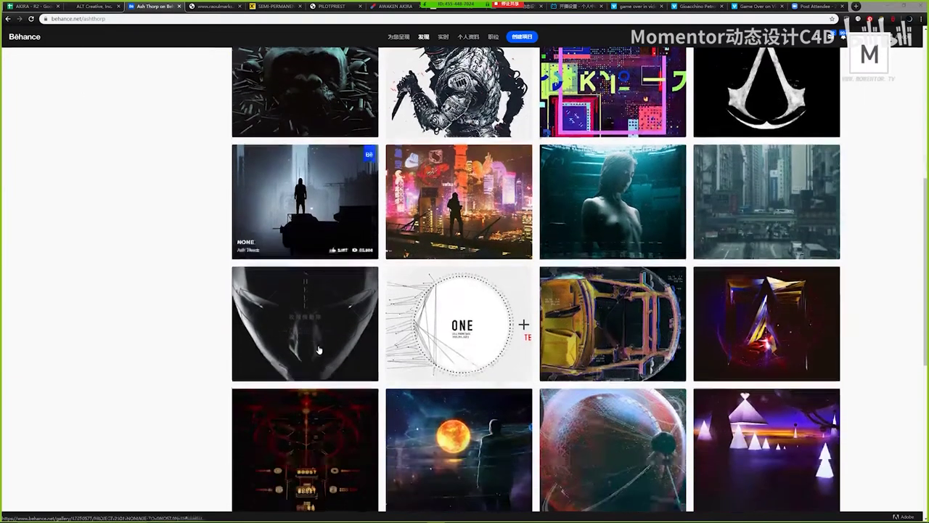
pyautogui.scroll(-3, 602, 384)
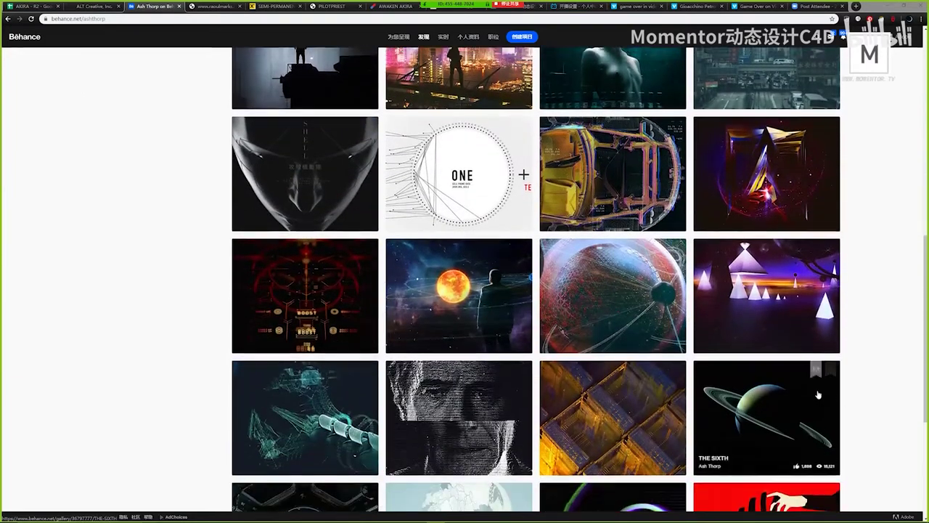
# - Scroll up and down the Behance project grid to review projects such as AWAKEN AKIRA
pyautogui.scroll(3, 818, 394)
pyautogui.scroll(5, 818, 394)
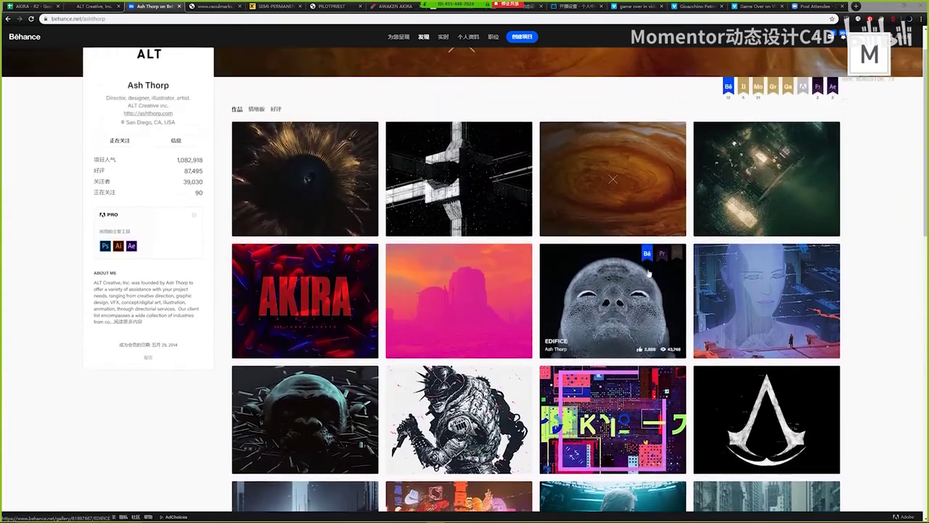
pyautogui.scroll(-1, 642, 298)
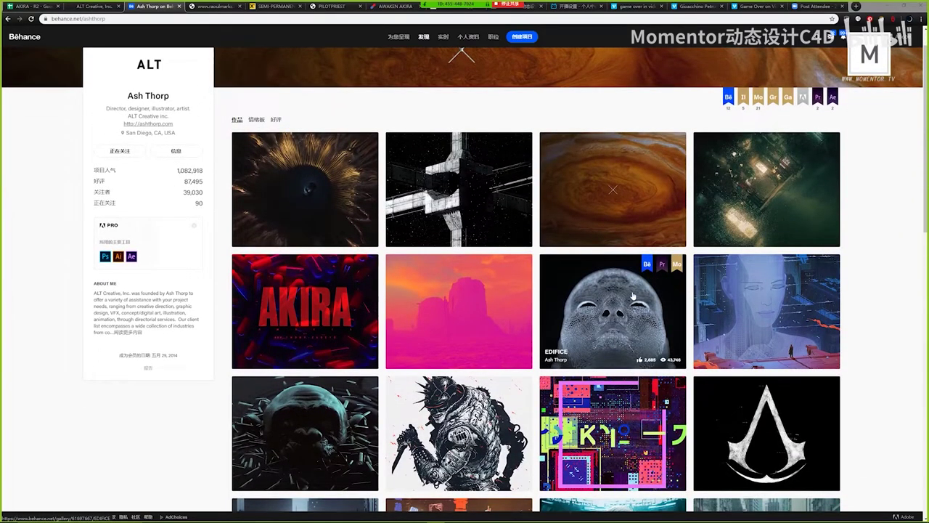
pyautogui.scroll(-3, 553, 298)
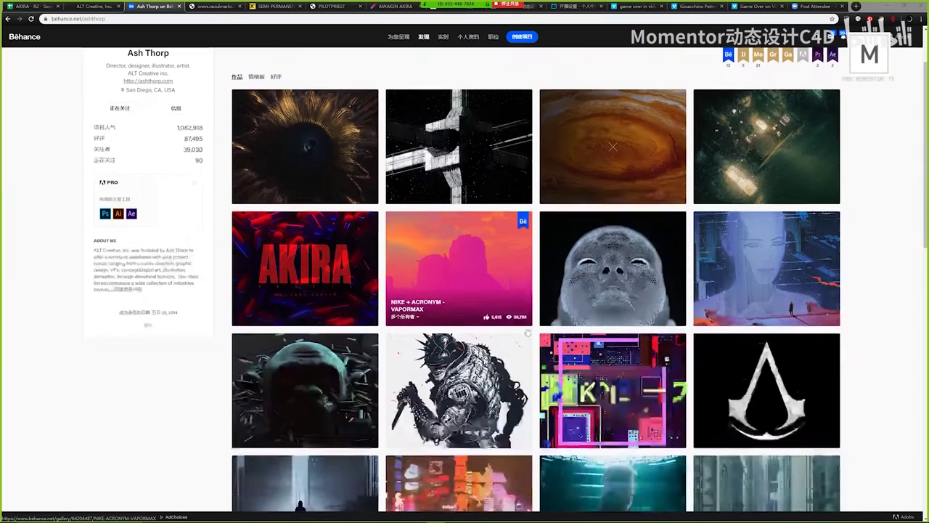
pyautogui.scroll(3, 538, 313)
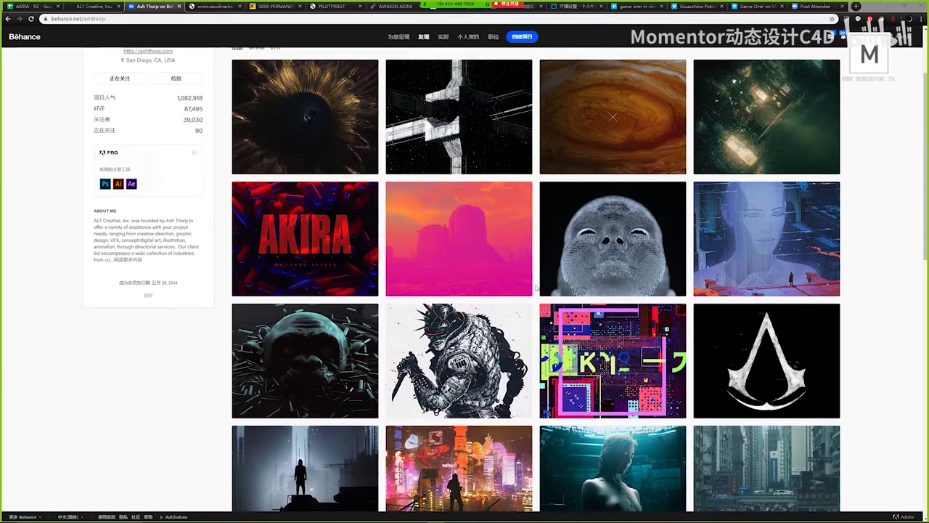
pyautogui.scroll(-1, 536, 291)
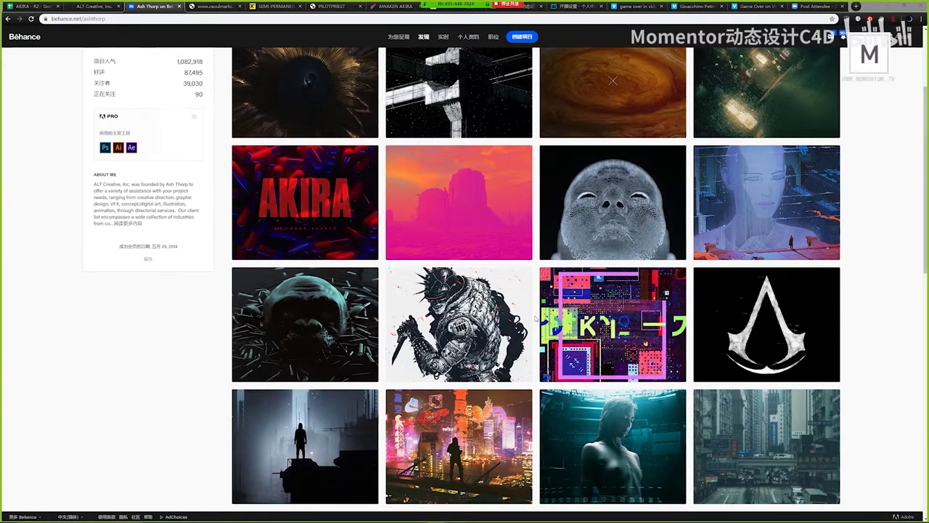
pyautogui.scroll(1, 331, 239)
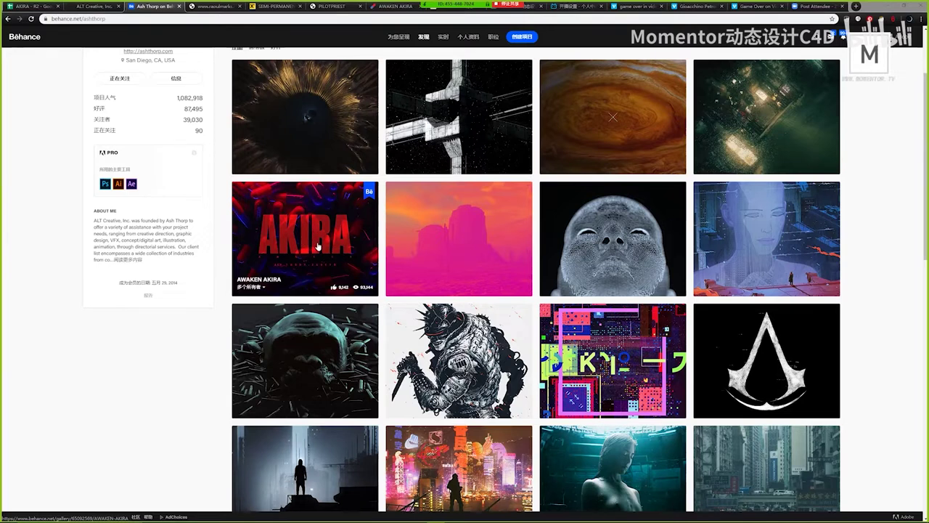
pyautogui.click(94, 6)
pyautogui.scroll(-2, 414, 379)
pyautogui.scroll(4, 264, 189)
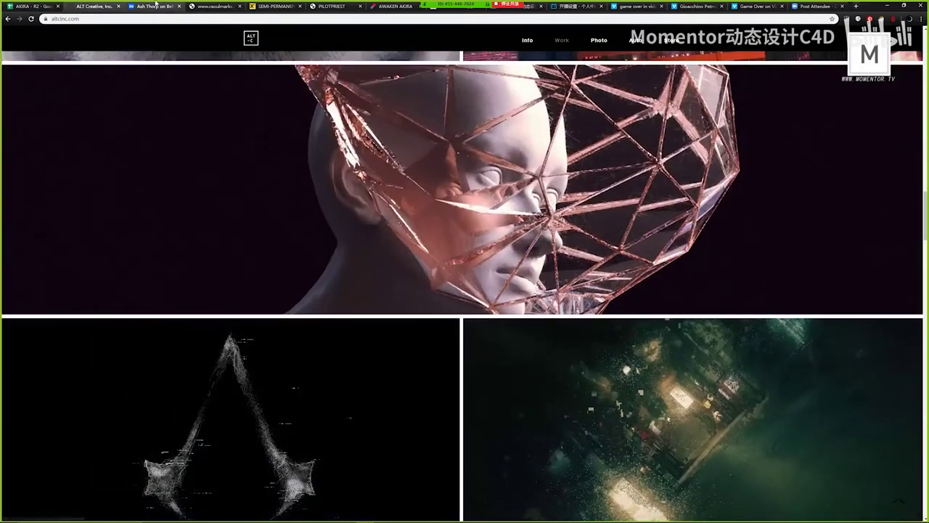
pyautogui.click(149, 7)
pyautogui.click(87, 18)
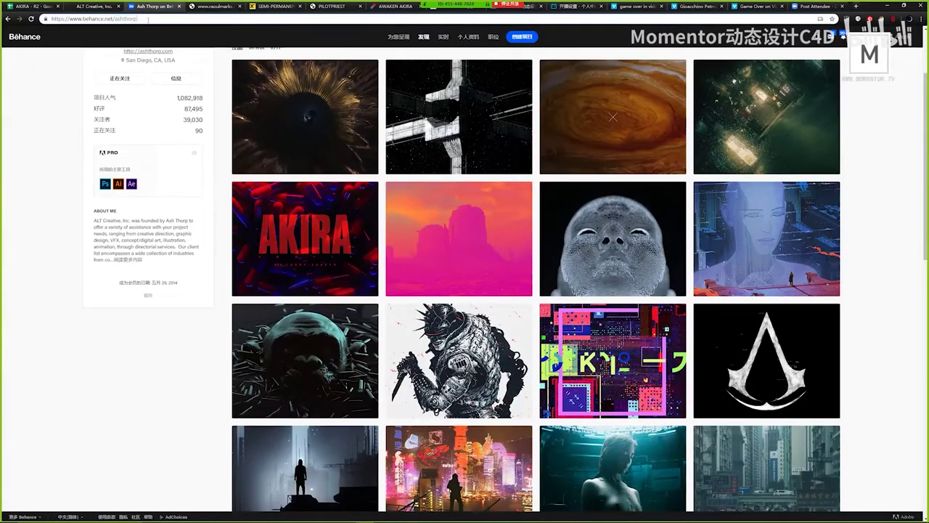
pyautogui.doubleClick(126, 18)
pyautogui.scroll(2, 613, 116)
pyautogui.scroll(-5, 663, 352)
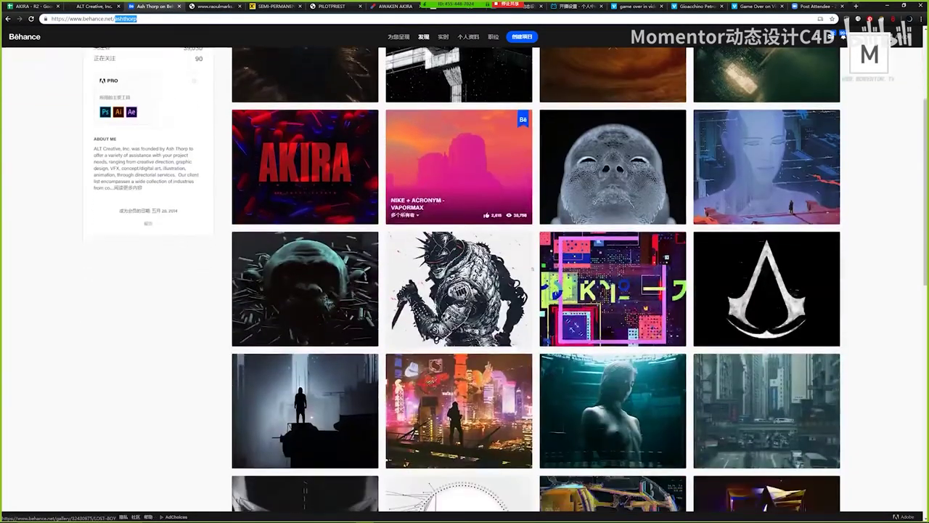
pyautogui.scroll(-4, 663, 352)
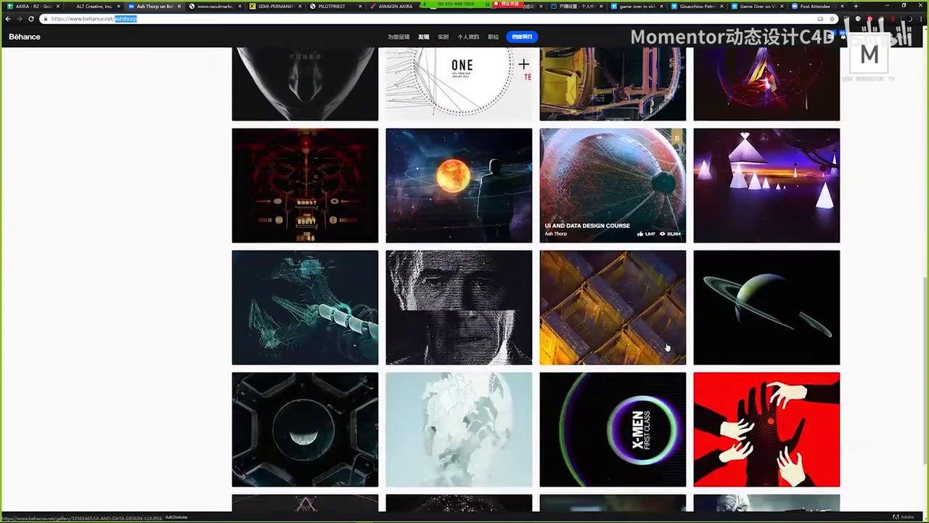
pyautogui.scroll(3, 664, 350)
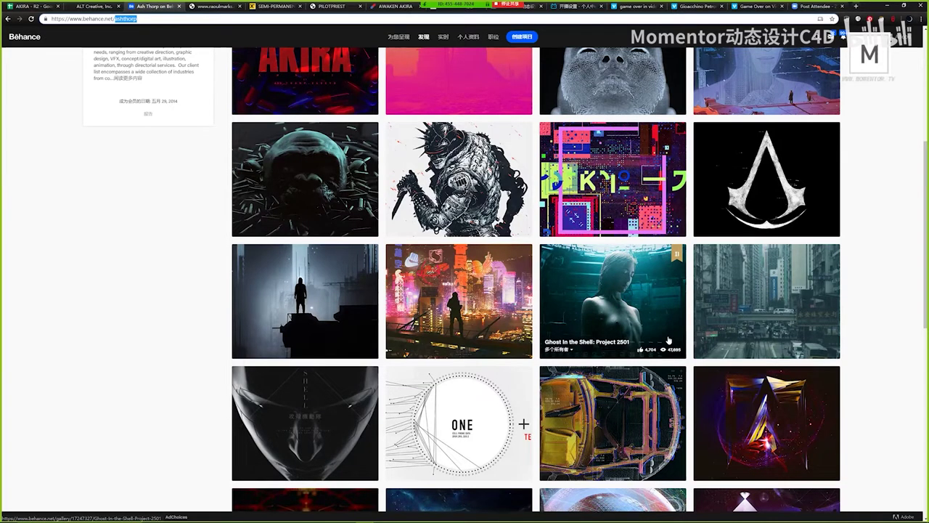
pyautogui.scroll(3, 666, 338)
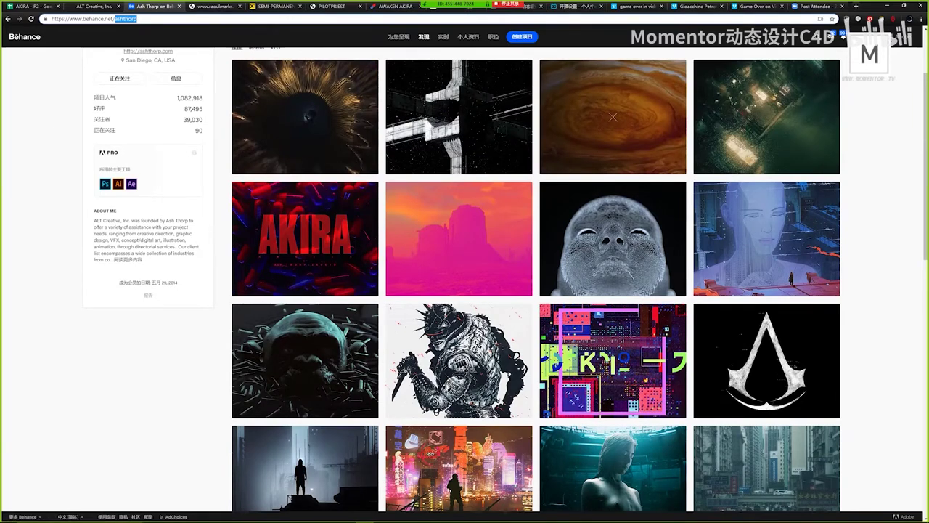
pyautogui.hotkey('alt', 'Tab')
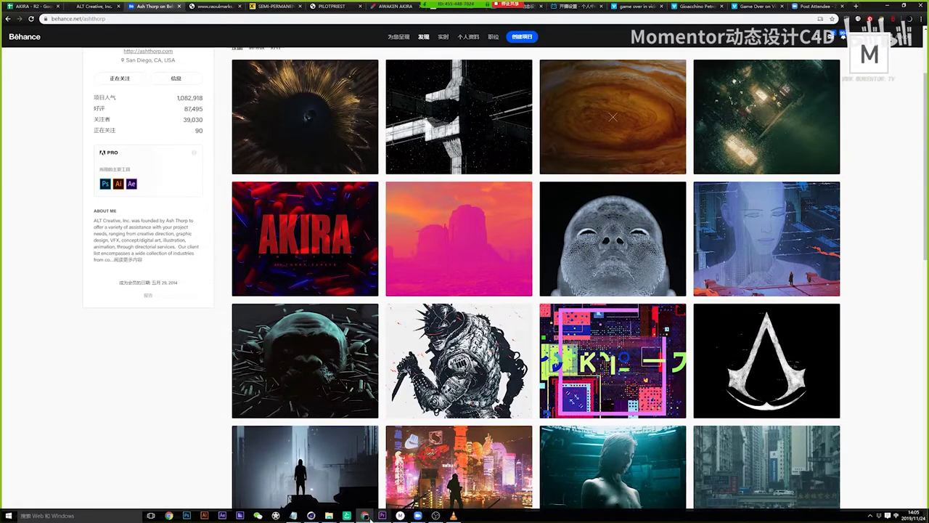
pyautogui.moveTo(329, 515)
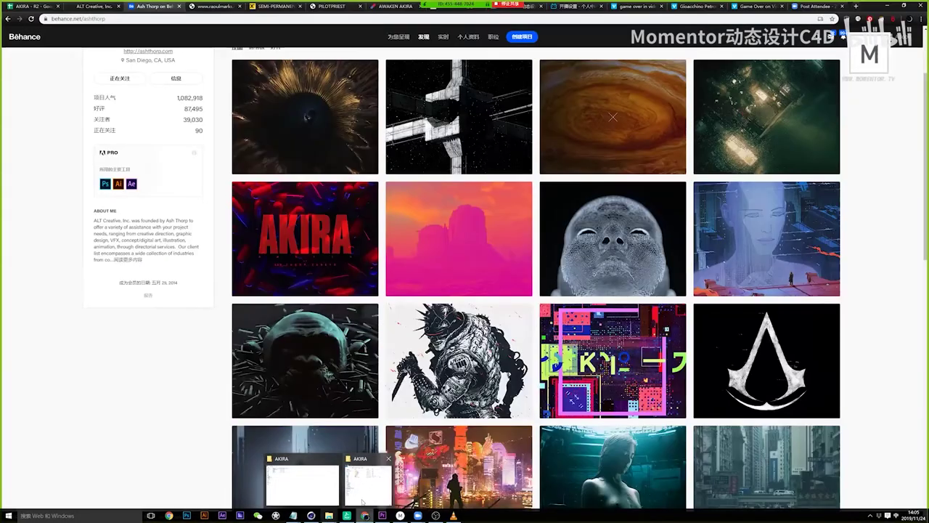
# - Bring the AKIRA folder window forward and select the A_PROJ to E_DOCS folders
pyautogui.click(361, 488)
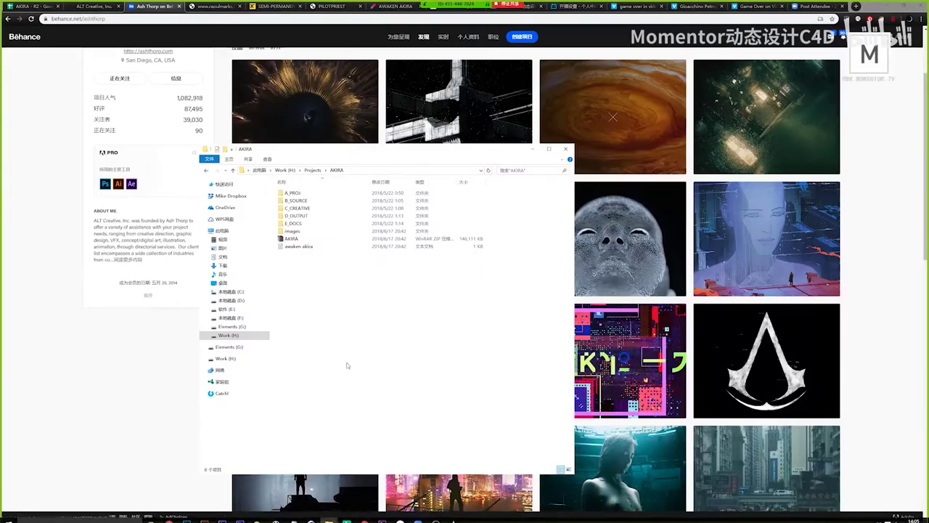
pyautogui.moveTo(369, 313); pyautogui.dragTo(339, 284)
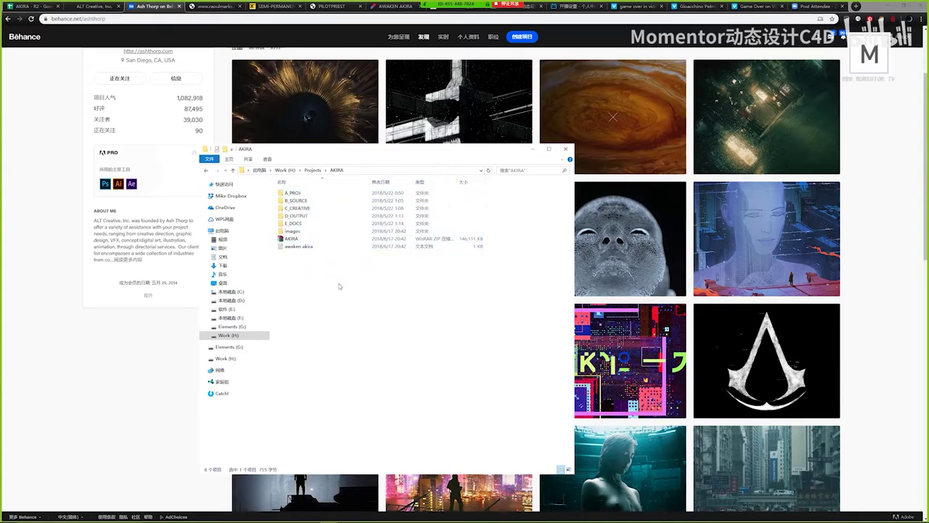
pyautogui.moveTo(312, 192); pyautogui.dragTo(341, 227)
pyautogui.click(365, 315)
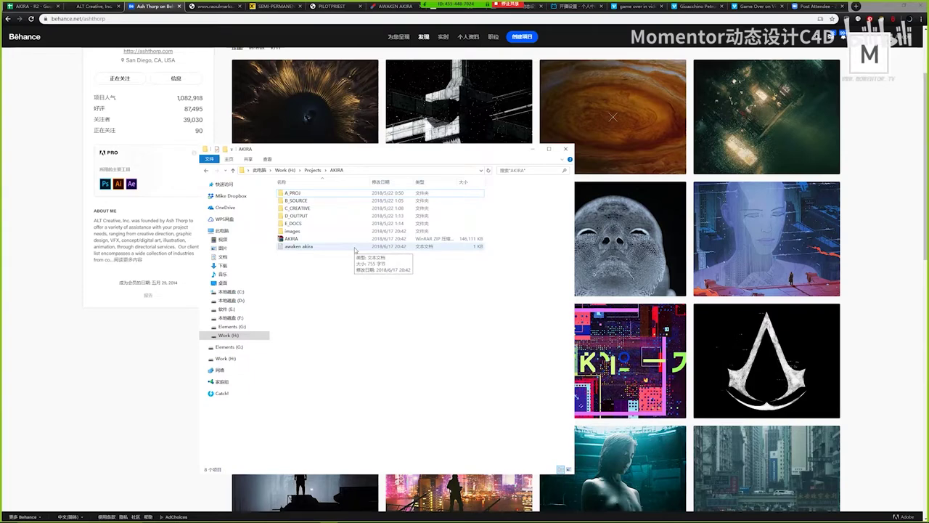
pyautogui.moveTo(341, 218); pyautogui.dragTo(313, 191)
# - Select E_DOCS, C_CREATIVE and D_OUTPUT in turn, then enlarge the Explorer window
pyautogui.click(318, 223)
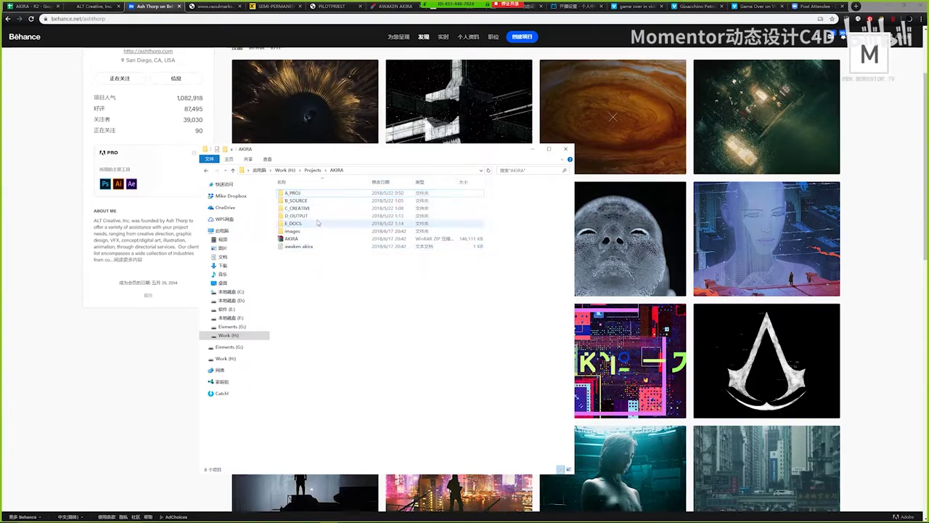
pyautogui.click(289, 209)
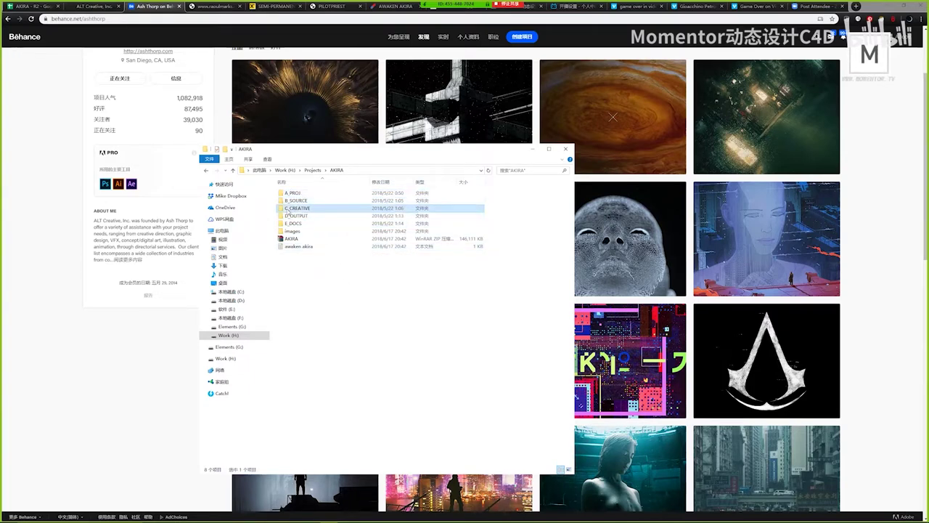
pyautogui.click(297, 217)
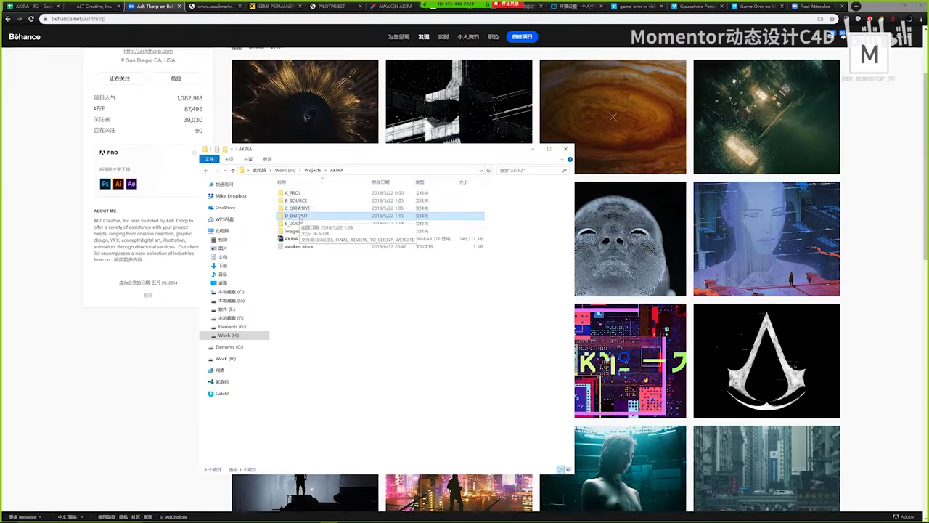
pyautogui.click(302, 224)
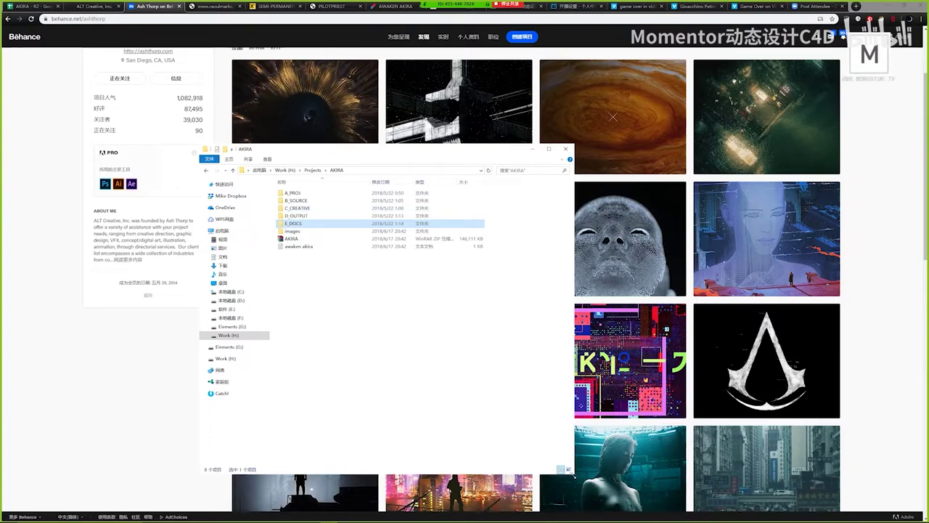
pyautogui.moveTo(573, 475); pyautogui.dragTo(655, 518)
# - Browse into B_SOURCE and A_PROJ, selecting its 3DC and ID folders, then return to AKIRA
pyautogui.doubleClick(298, 201)
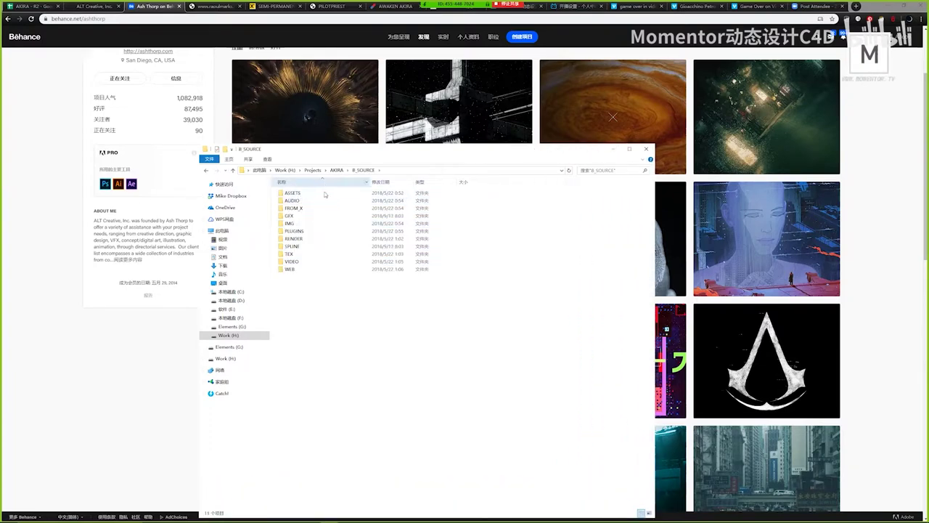
pyautogui.click(337, 170)
pyautogui.doubleClick(321, 192)
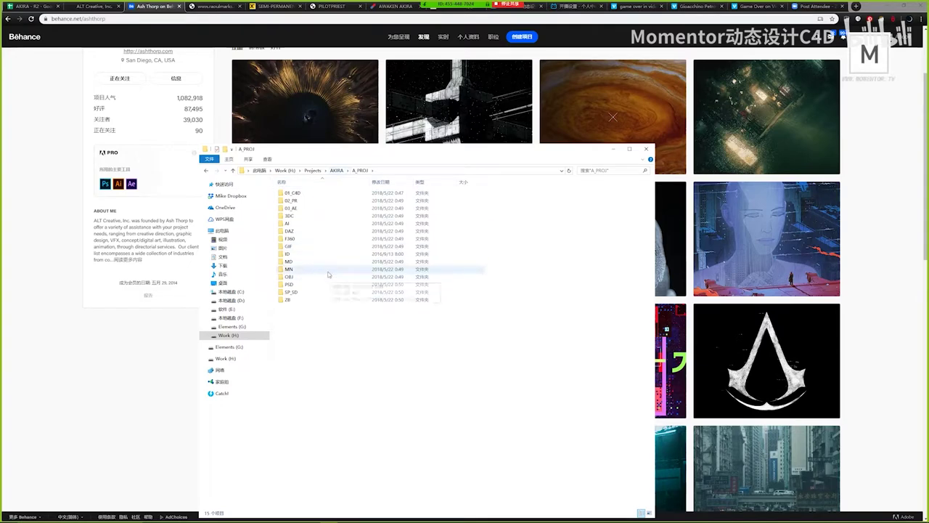
pyautogui.click(337, 170)
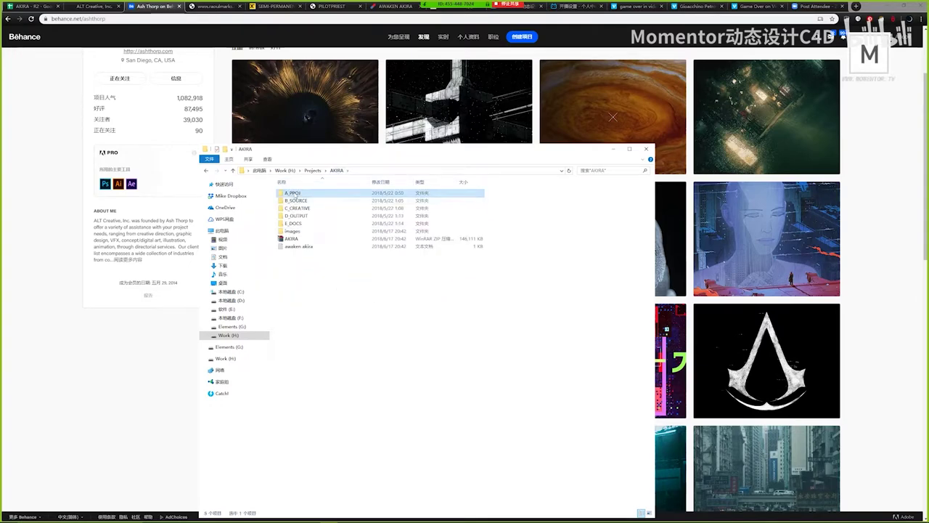
pyautogui.doubleClick(295, 193)
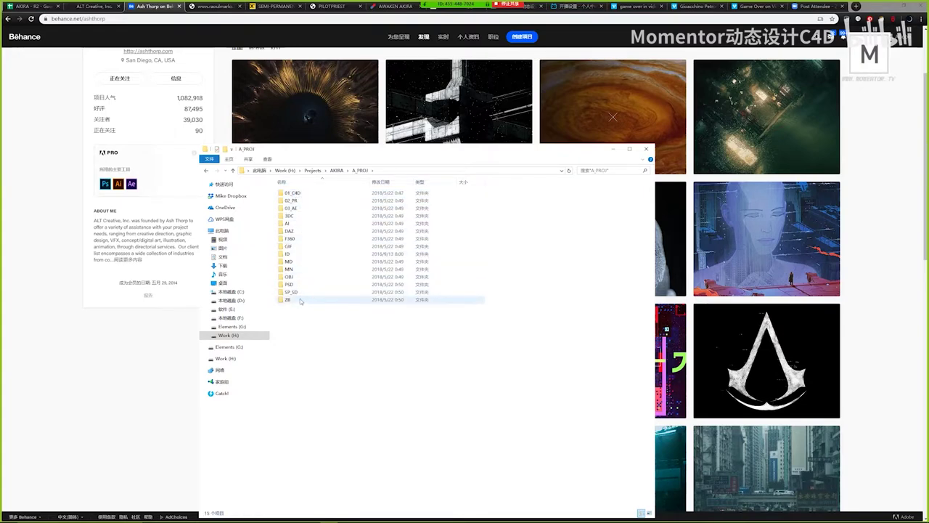
pyautogui.moveTo(303, 324); pyautogui.dragTo(326, 330)
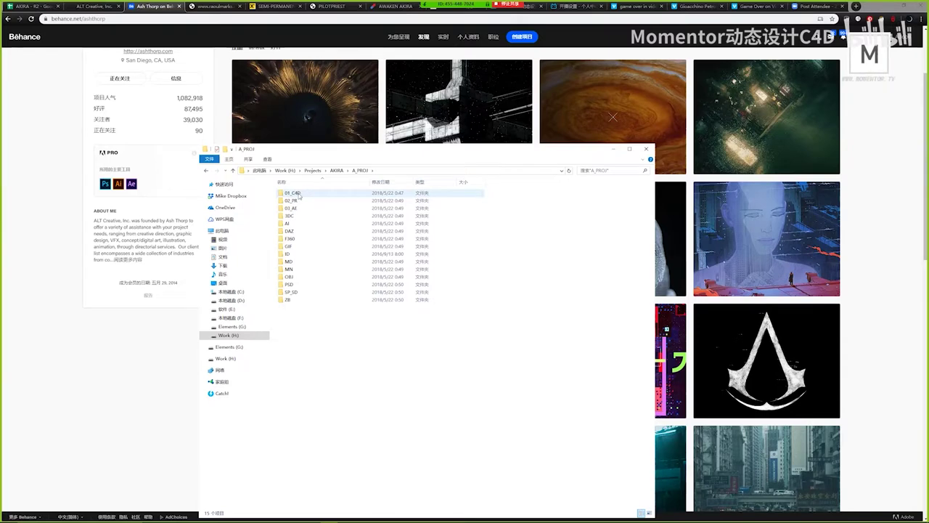
pyautogui.click(290, 216)
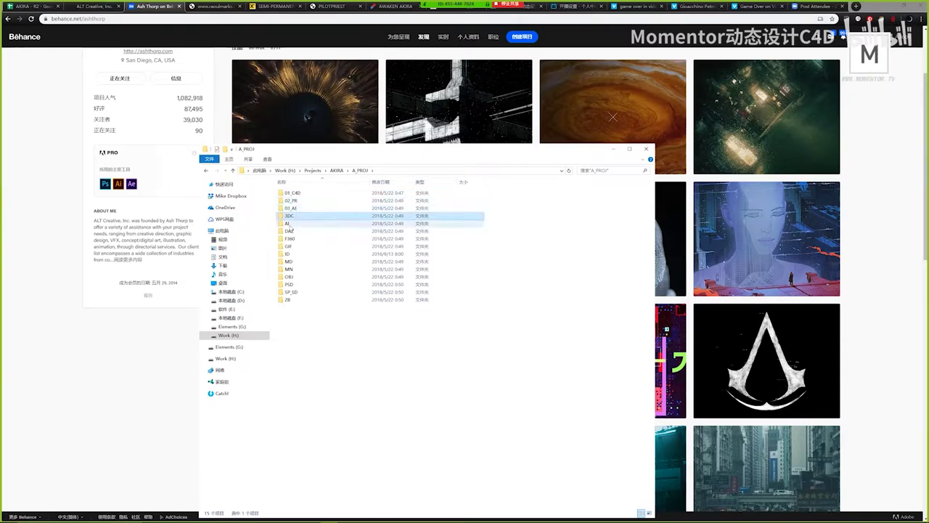
pyautogui.click(294, 254)
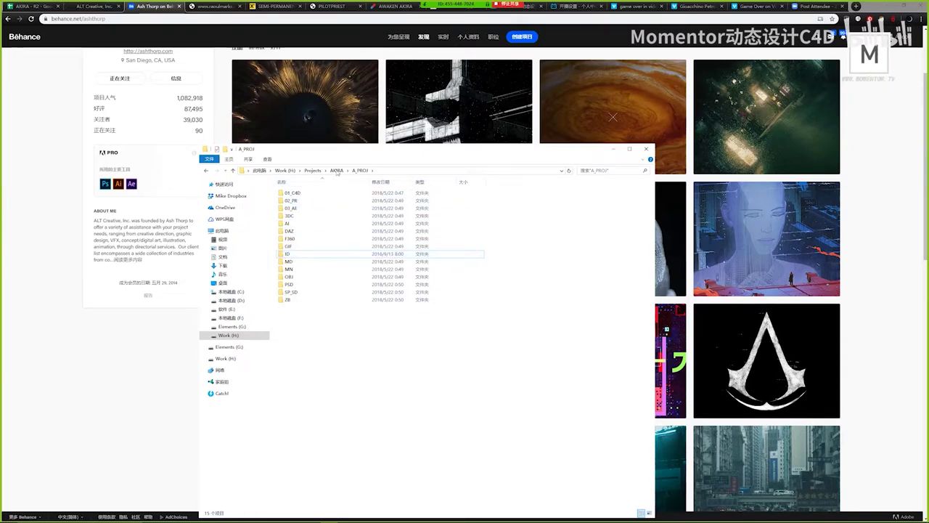
pyautogui.click(337, 170)
# - Open B_SOURCE and its ASSETS folder, then climb back up to the AKIRA root
pyautogui.doubleClick(294, 201)
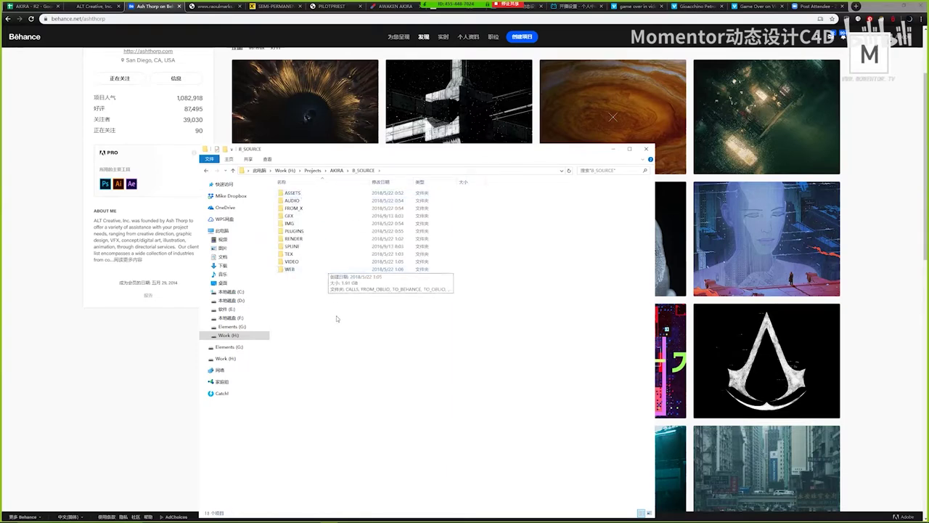
pyautogui.doubleClick(307, 194)
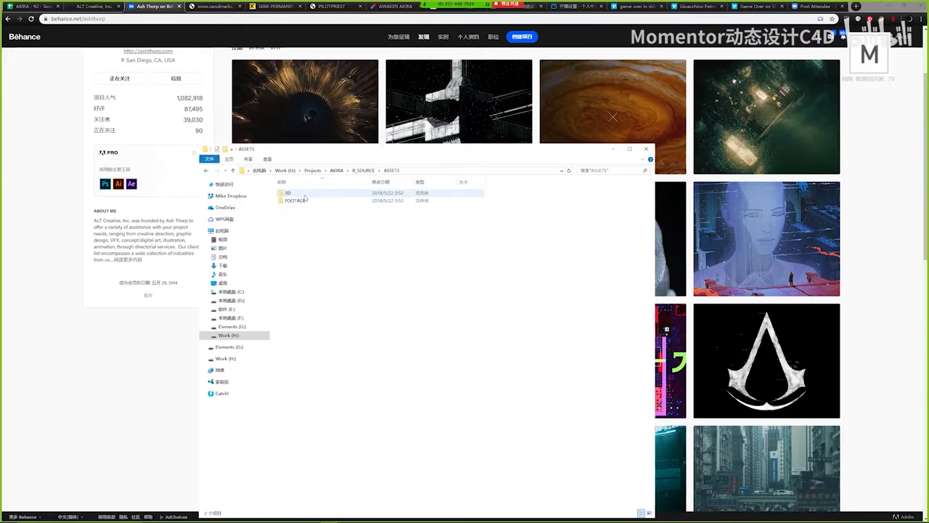
pyautogui.click(363, 170)
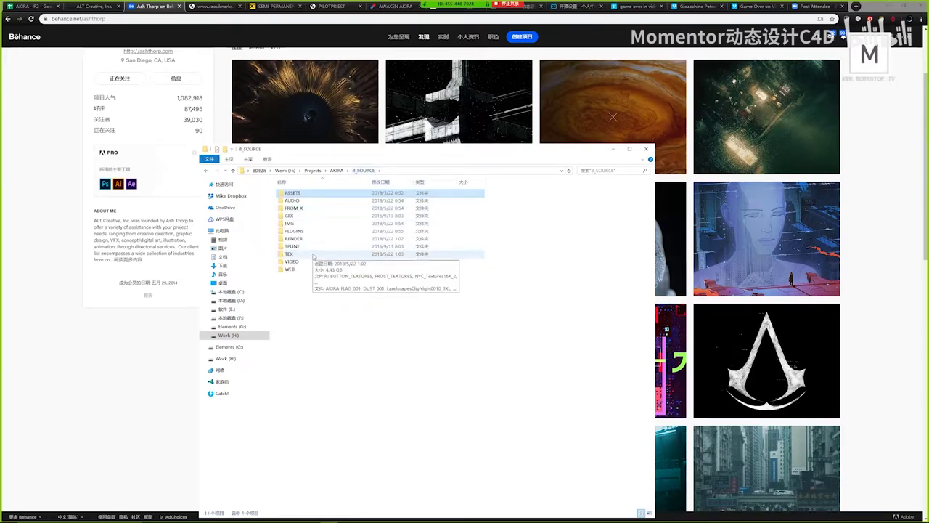
pyautogui.click(326, 297)
pyautogui.click(337, 170)
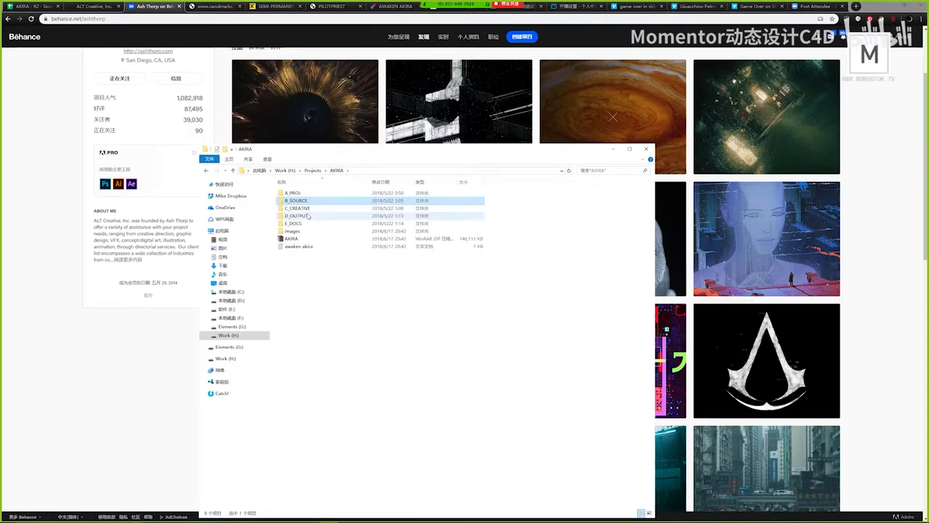
pyautogui.doubleClick(305, 208)
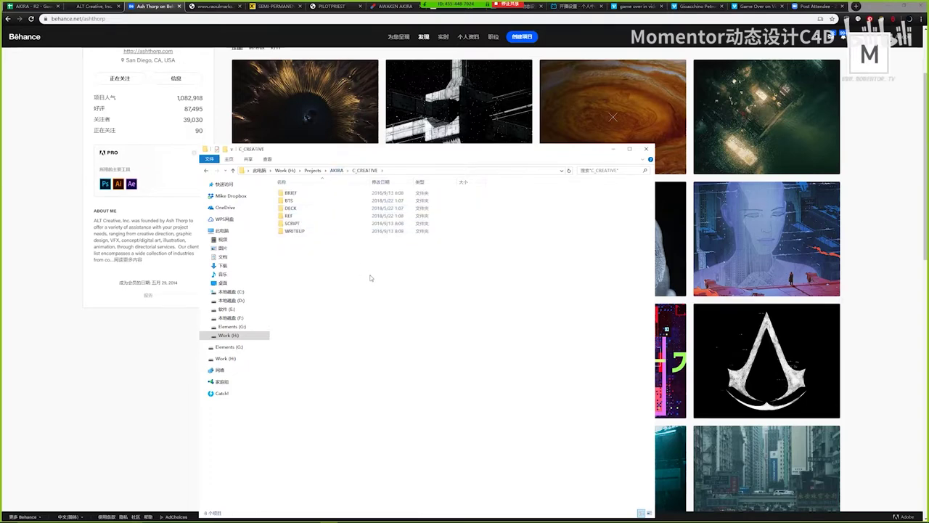
pyautogui.click(292, 193)
pyautogui.click(292, 201)
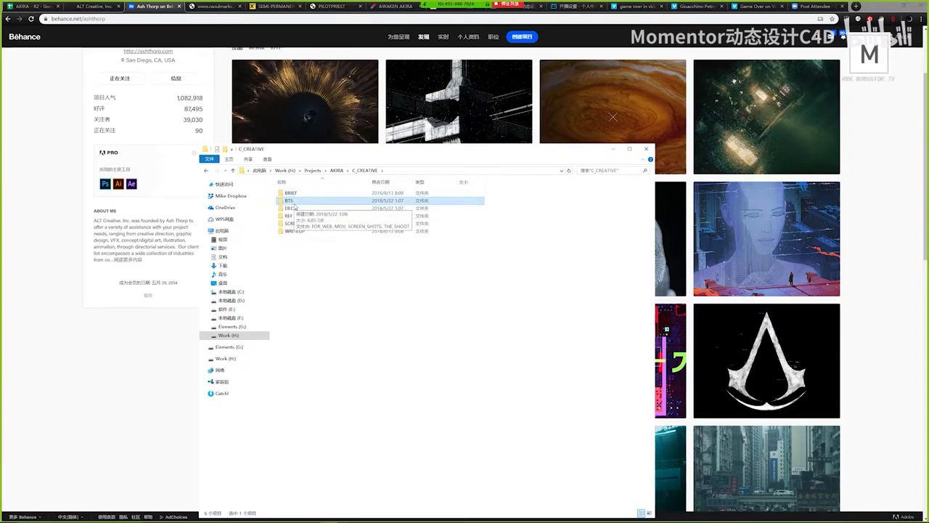
pyautogui.click(292, 223)
pyautogui.click(296, 217)
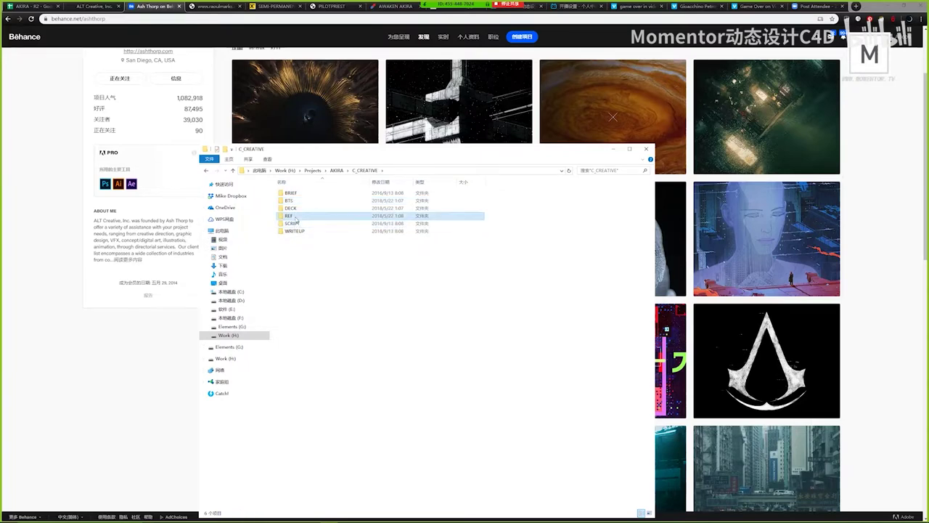
pyautogui.doubleClick(295, 217)
pyautogui.click(363, 170)
pyautogui.click(336, 170)
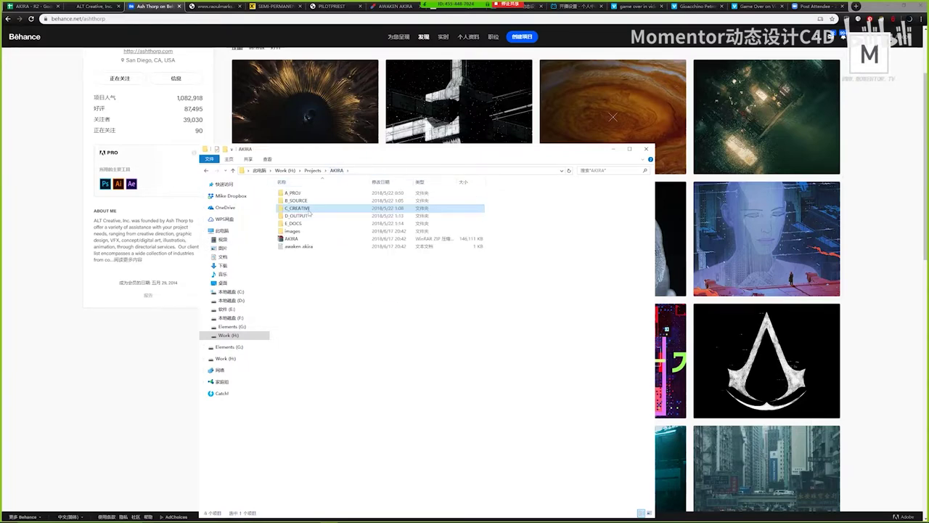
pyautogui.click(290, 216)
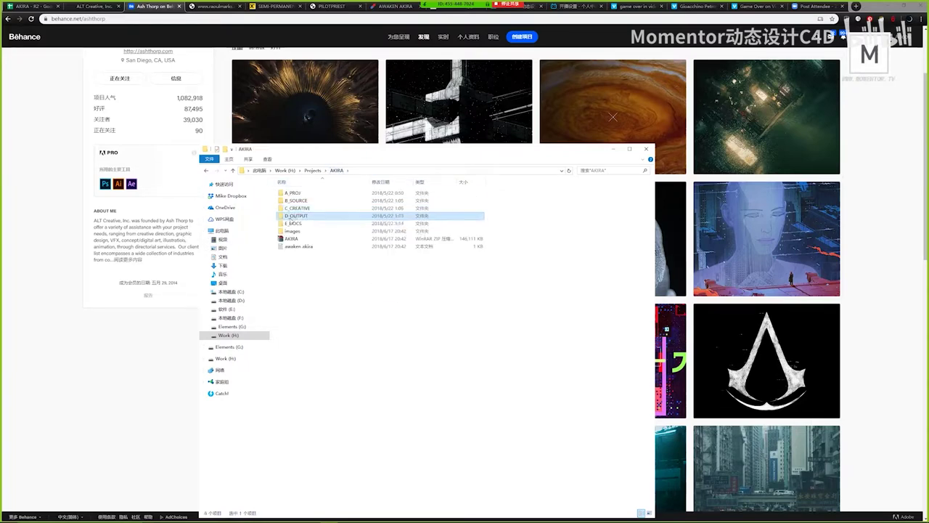
pyautogui.doubleClick(302, 218)
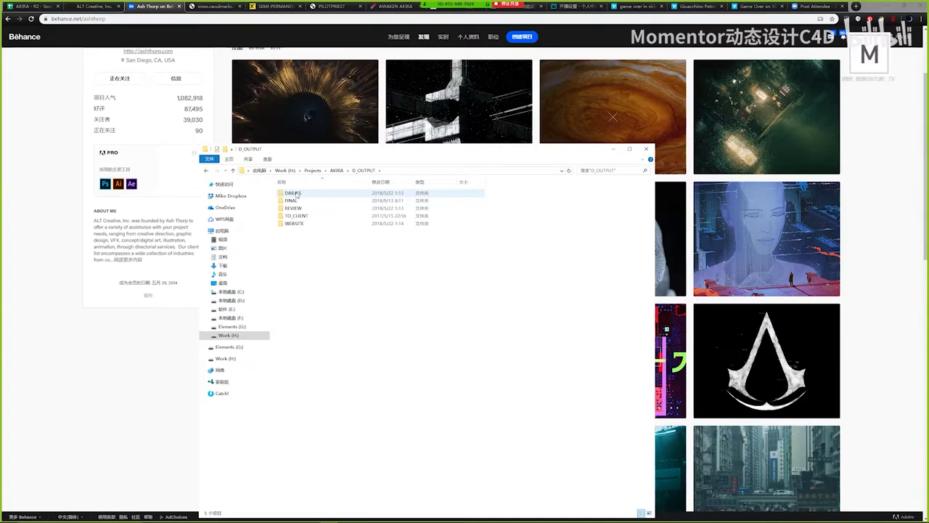
pyautogui.doubleClick(293, 193)
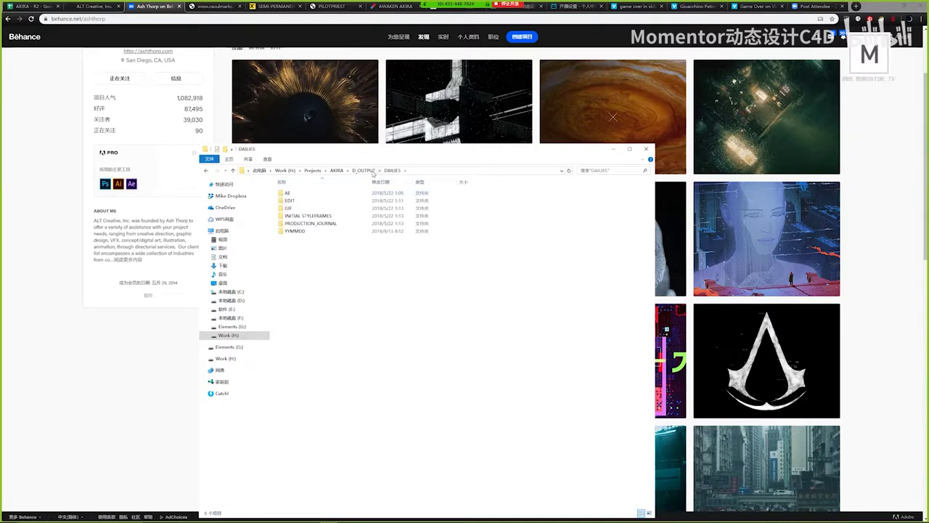
pyautogui.click(364, 170)
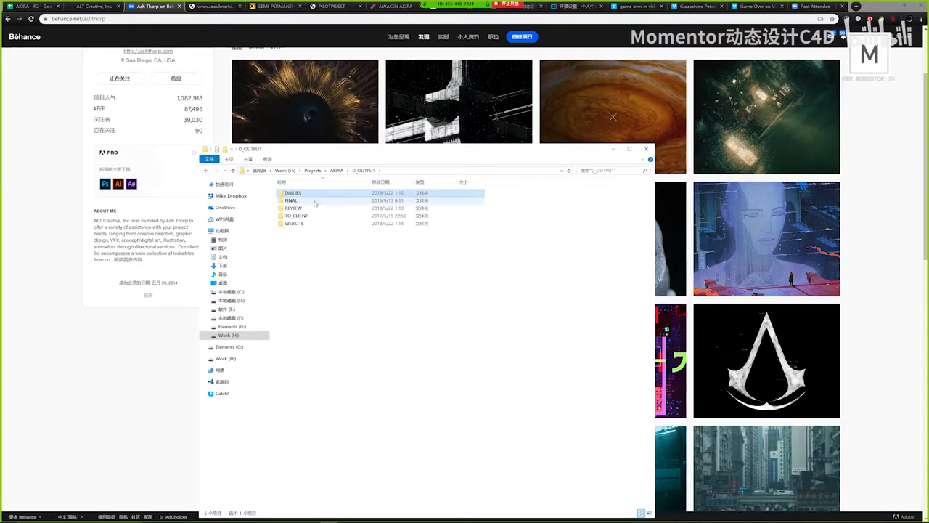
pyautogui.click(297, 200)
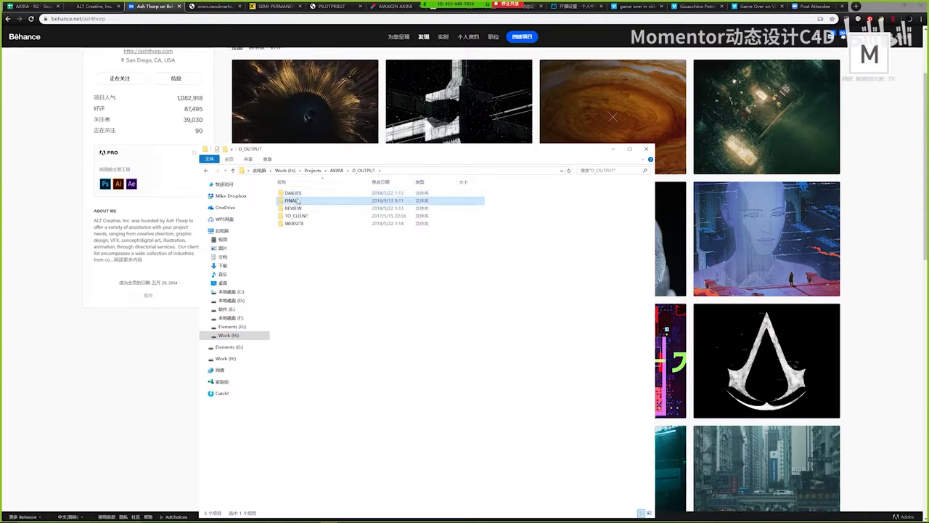
pyautogui.click(299, 208)
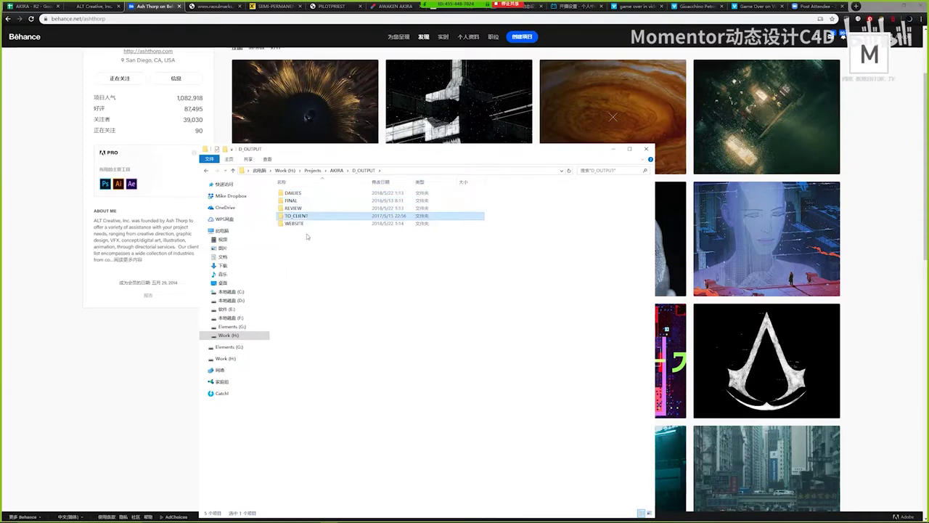
pyautogui.click(300, 216)
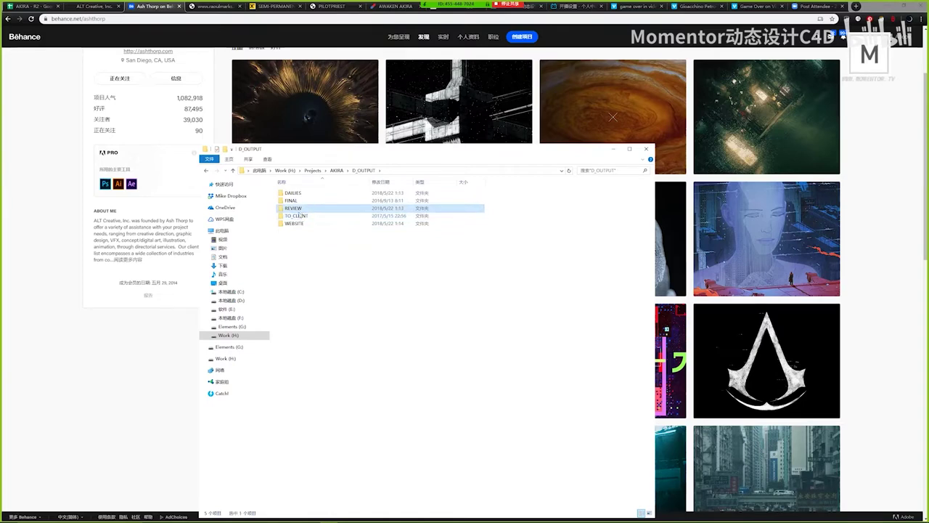
pyautogui.moveTo(301, 216); pyautogui.dragTo(305, 237)
# - Peek into E_DOCS, select A_PROJ through E_DOCS in AKIRA, then open A_PROJ
pyautogui.click(337, 170)
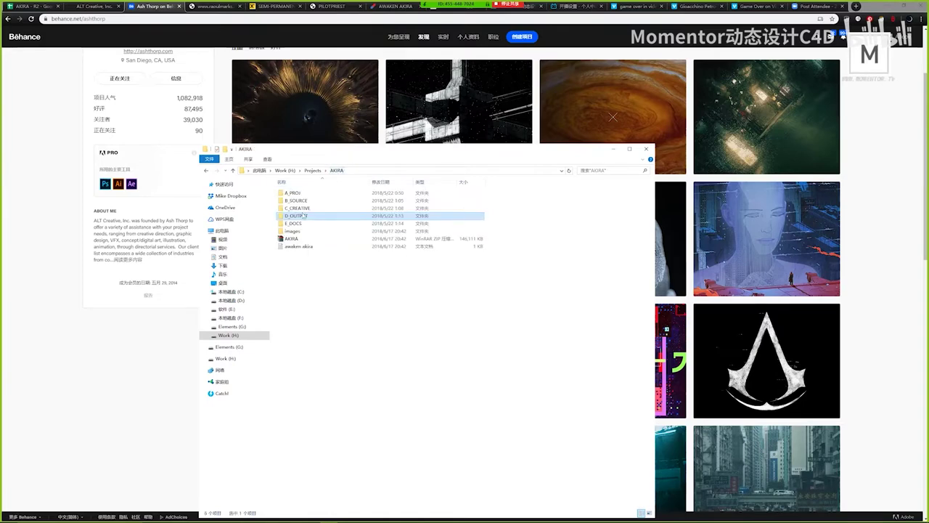
pyautogui.doubleClick(302, 223)
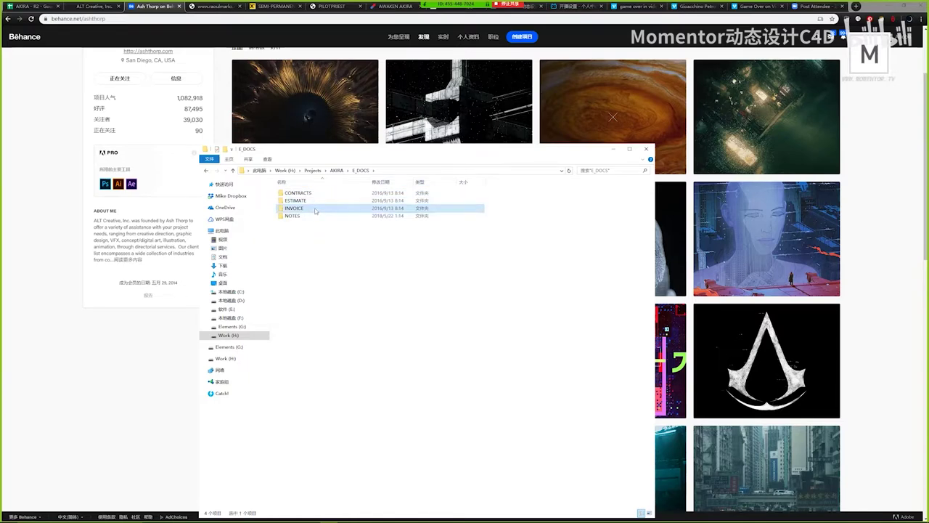
pyautogui.click(338, 171)
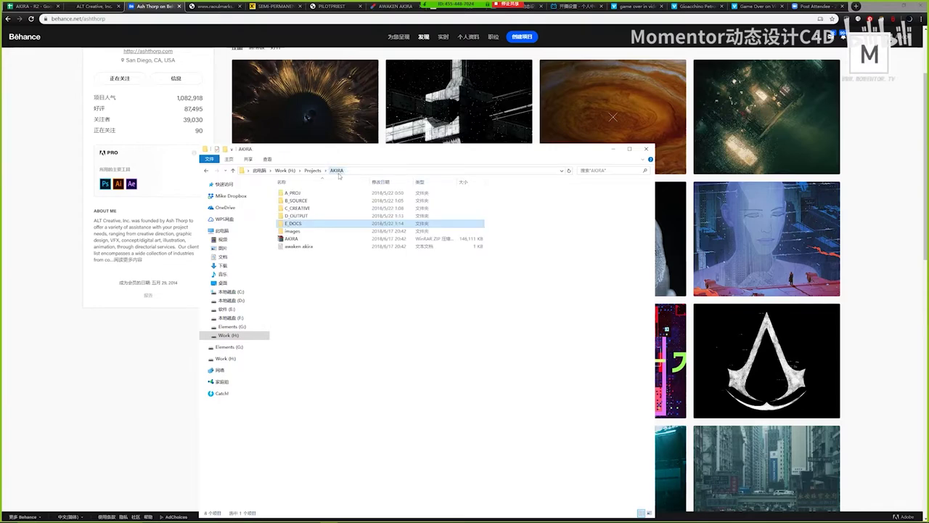
pyautogui.moveTo(326, 196)
pyautogui.mouseDown()
pyautogui.moveTo(349, 286)
pyautogui.moveTo(308, 196)
pyautogui.mouseUp()
pyautogui.click(309, 195)
pyautogui.keyDown('shift'); pyautogui.click(305, 225); pyautogui.keyUp('shift')
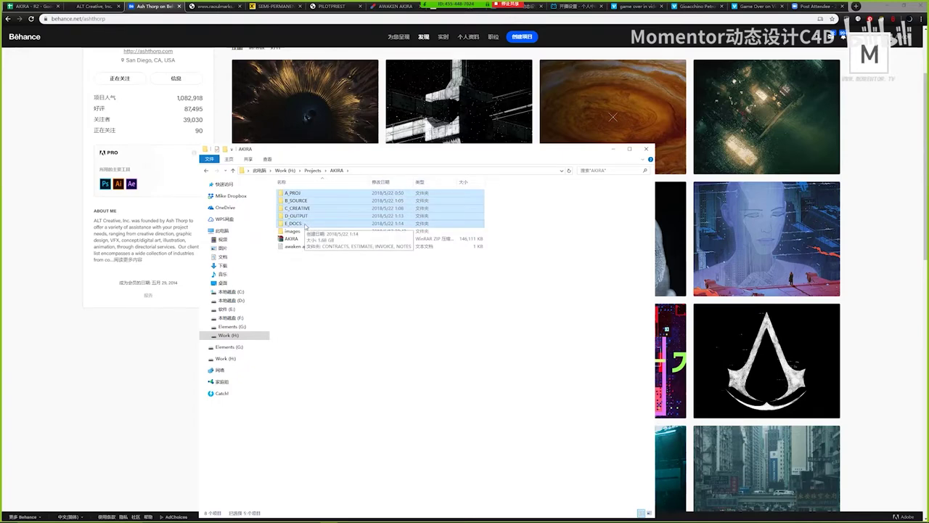
pyautogui.click(341, 269)
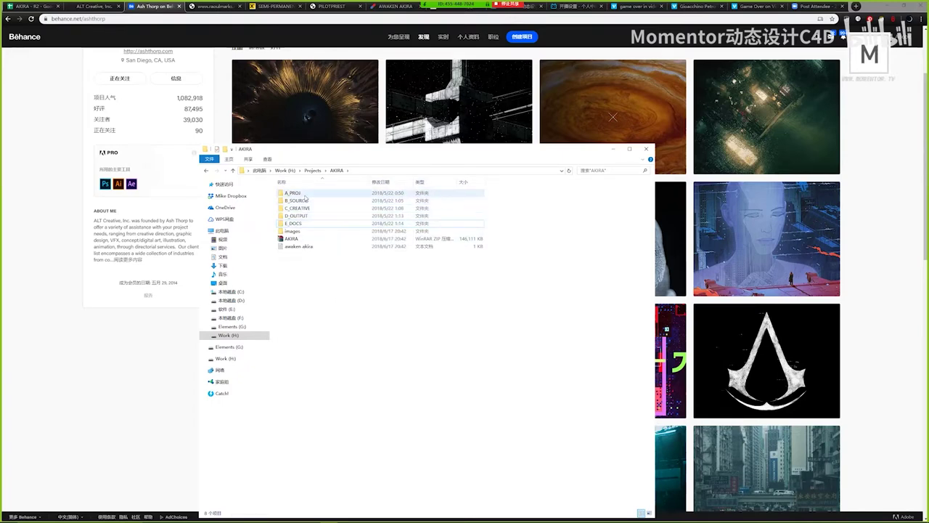
pyautogui.doubleClick(305, 193)
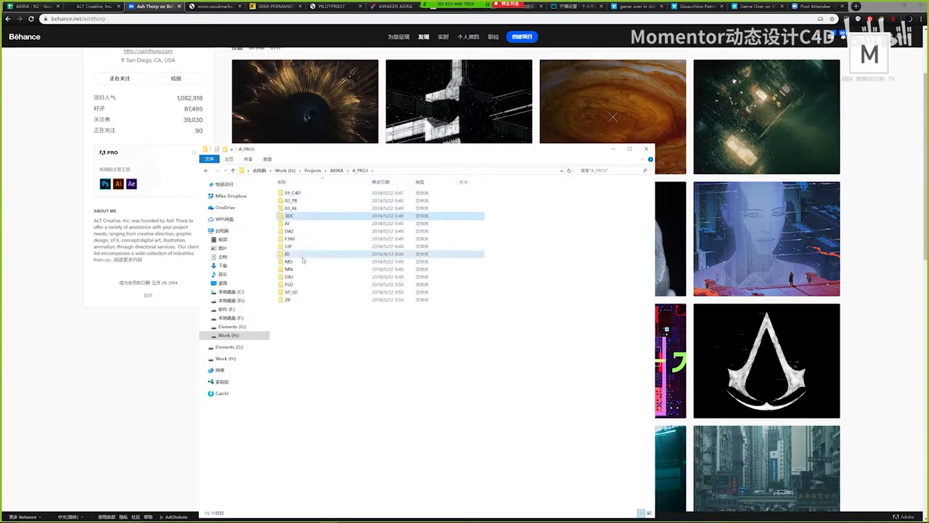
# - Return to AKIRA, move the Explorer window up and right, and select then clear E_DOCS
pyautogui.click(337, 171)
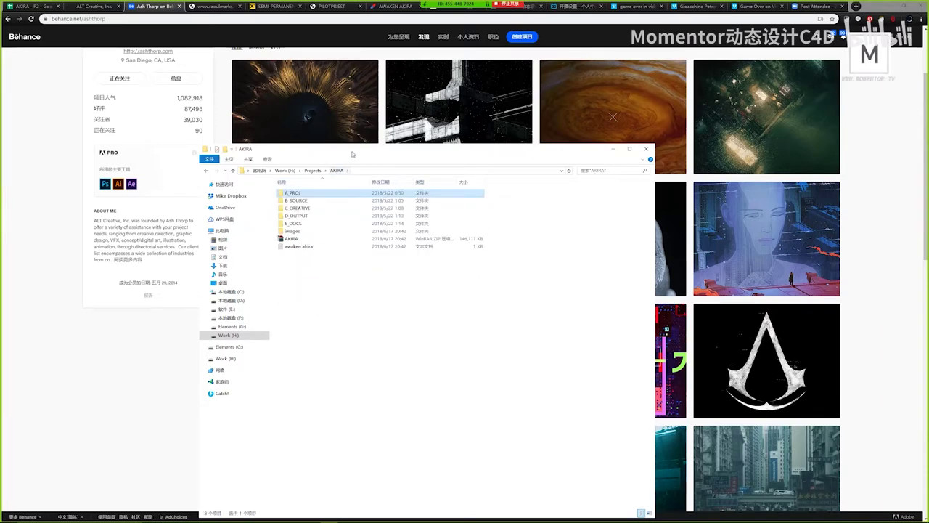
pyautogui.moveTo(353, 153); pyautogui.dragTo(387, 132)
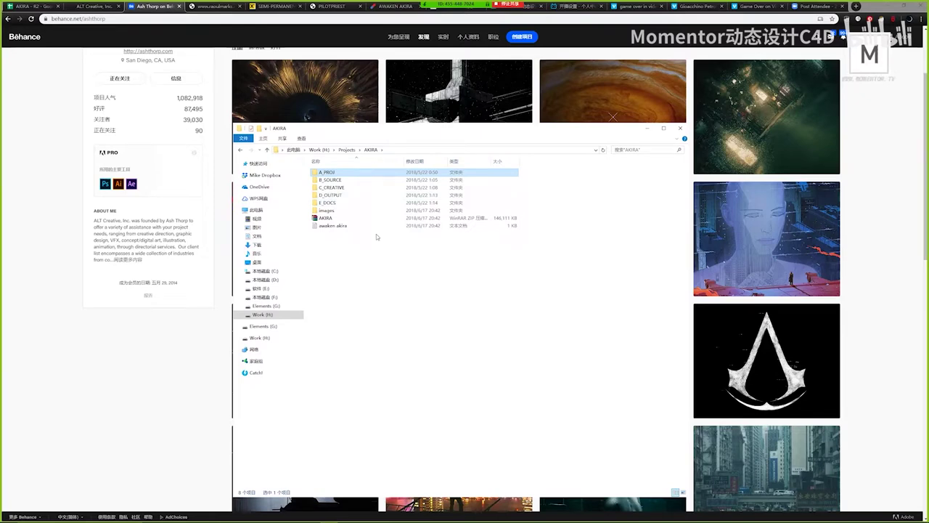
pyautogui.click(376, 234)
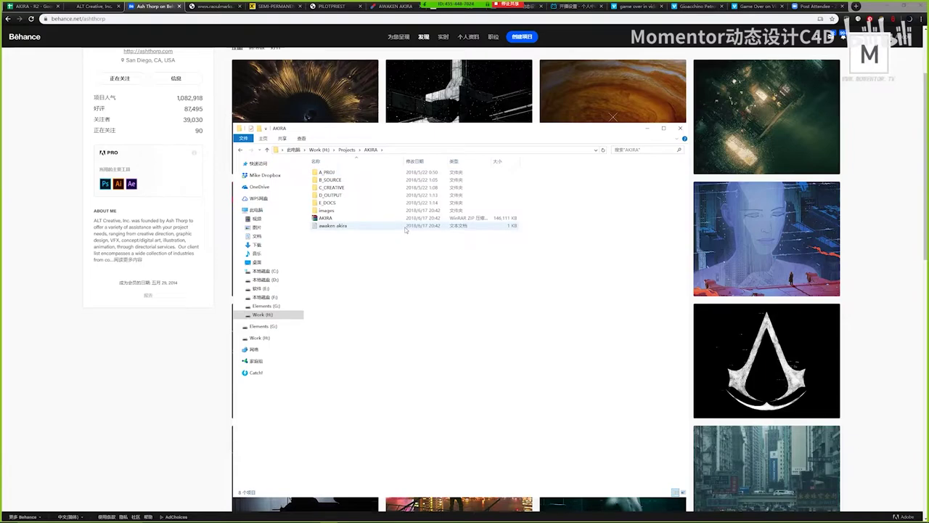
pyautogui.press('Down')
pyautogui.press('Down')
pyautogui.press('Down')
pyautogui.press('Down')
pyautogui.press('Down')
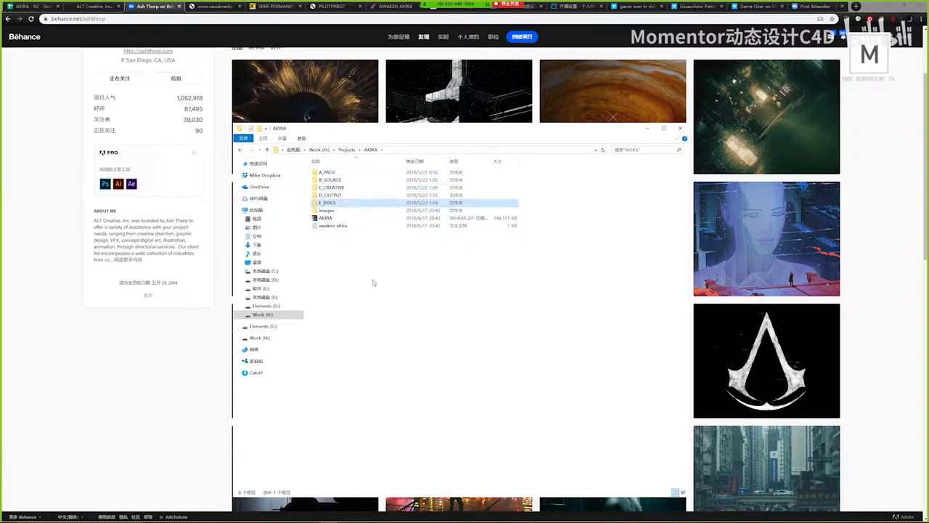
pyautogui.click(372, 283)
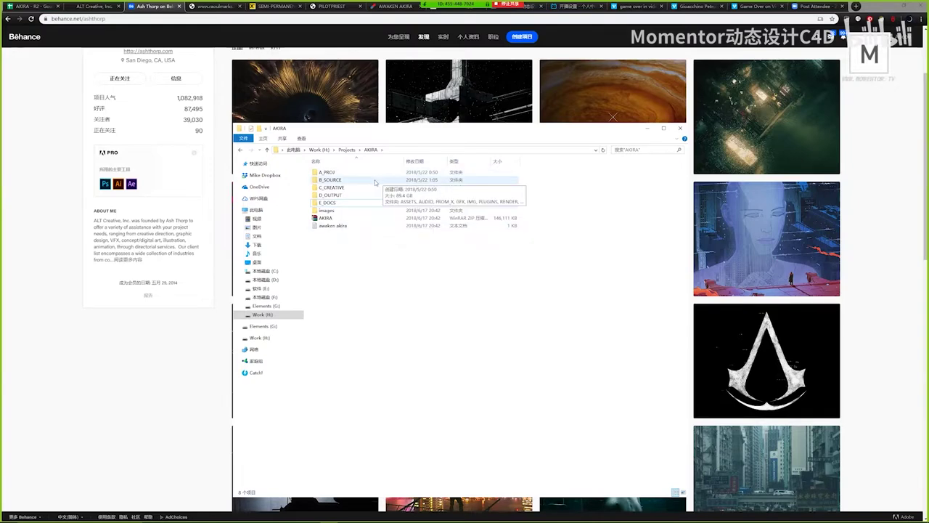
pyautogui.moveTo(389, 134)
pyautogui.mouseDown()
pyautogui.moveTo(397, 137)
pyautogui.moveTo(390, 132)
pyautogui.mouseUp()
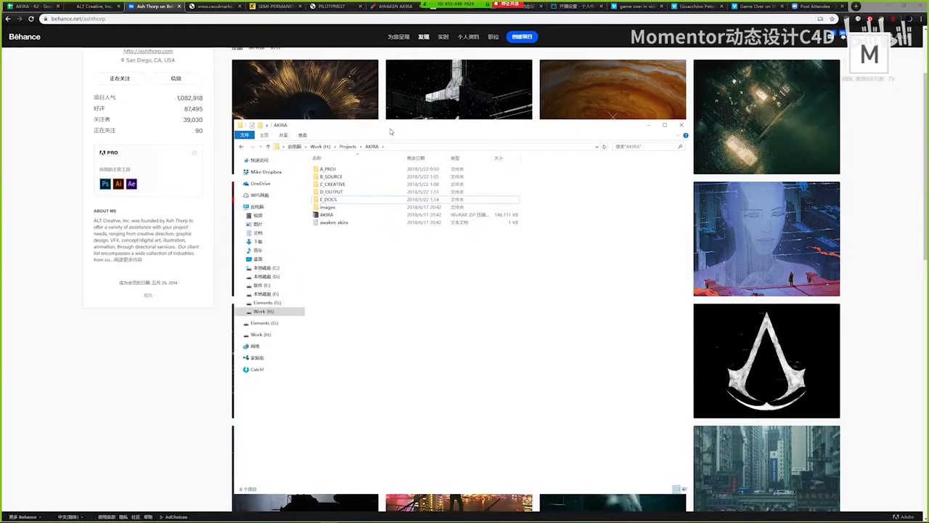
# - Open C_CREATIVE › REF, peek into 1SHOTS_CATEGORY, then open AKIRA_DOOR and select three screenshots
pyautogui.doubleClick(354, 183)
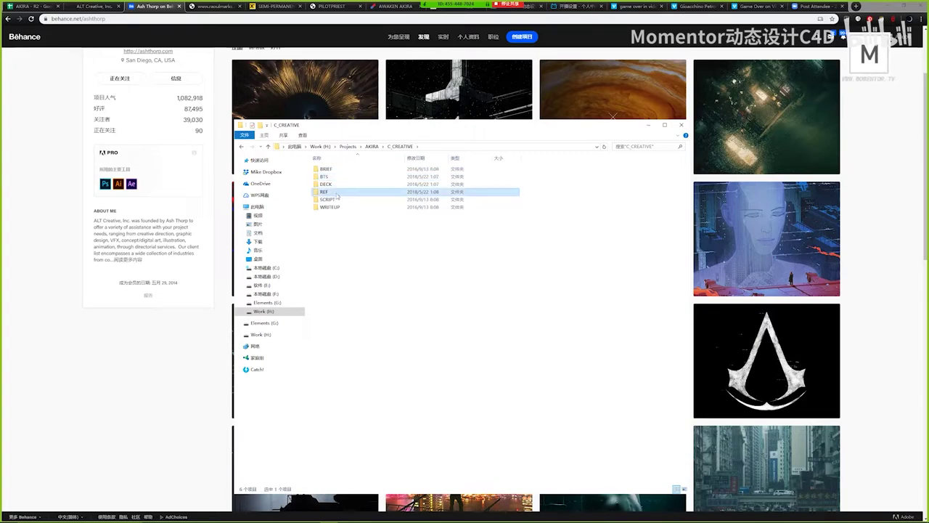
pyautogui.doubleClick(336, 192)
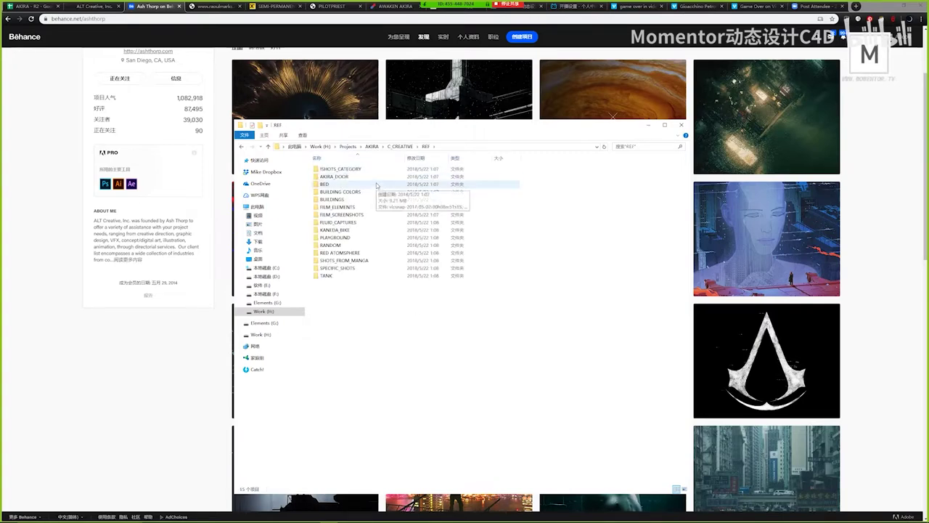
pyautogui.doubleClick(341, 169)
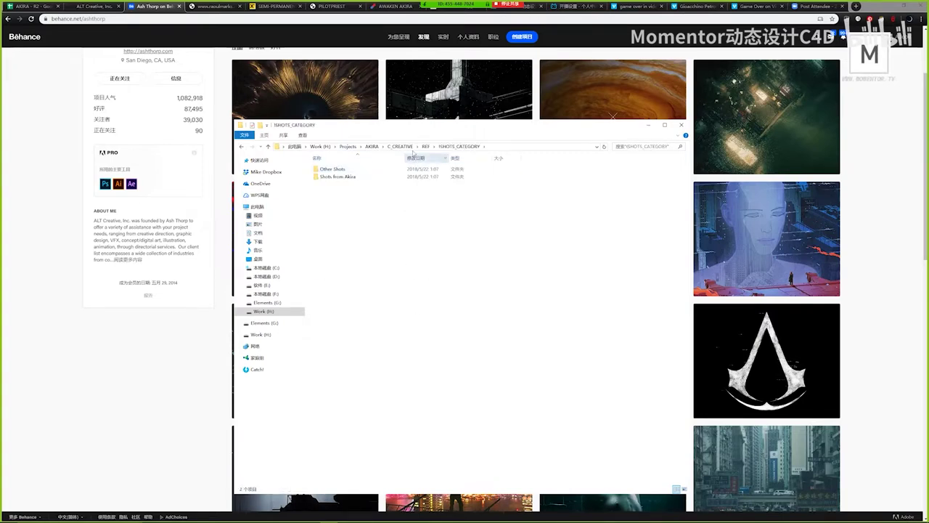
pyautogui.click(426, 146)
pyautogui.doubleClick(338, 177)
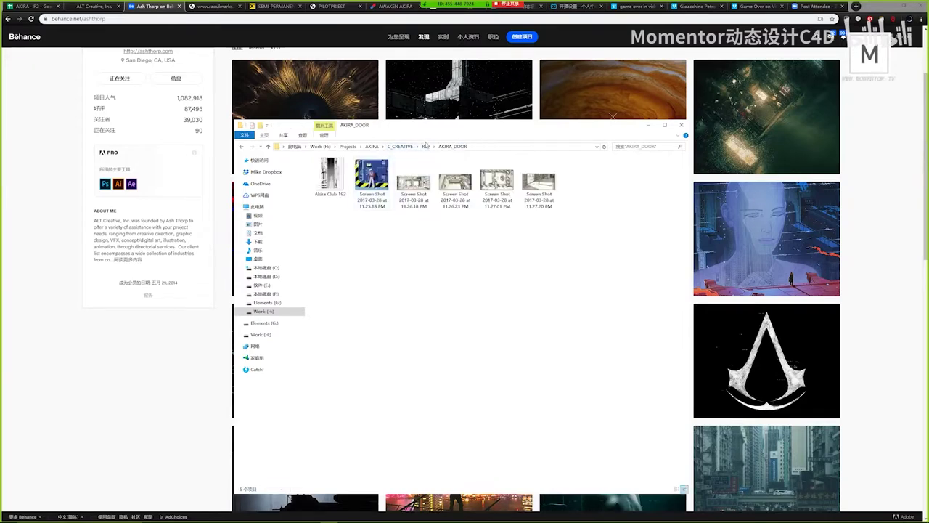
pyautogui.moveTo(352, 243); pyautogui.dragTo(560, 239)
# - Page through the AKIRA_DOOR screenshots back to Akira Club 192.jpg, close Photos, and go up to C_CREATIVE
pyautogui.doubleClick(399, 191)
pyautogui.click(464, 463)
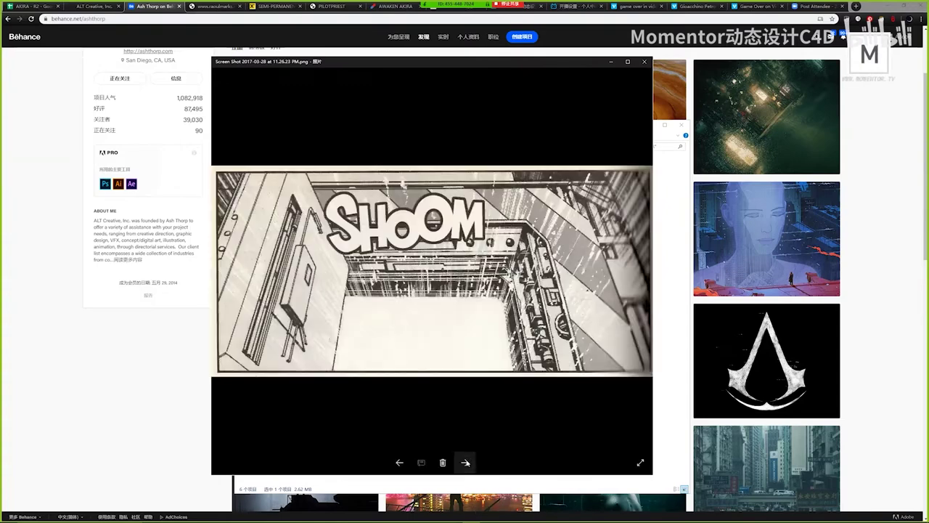
pyautogui.click(465, 463)
pyautogui.click(399, 462)
pyautogui.click(464, 462)
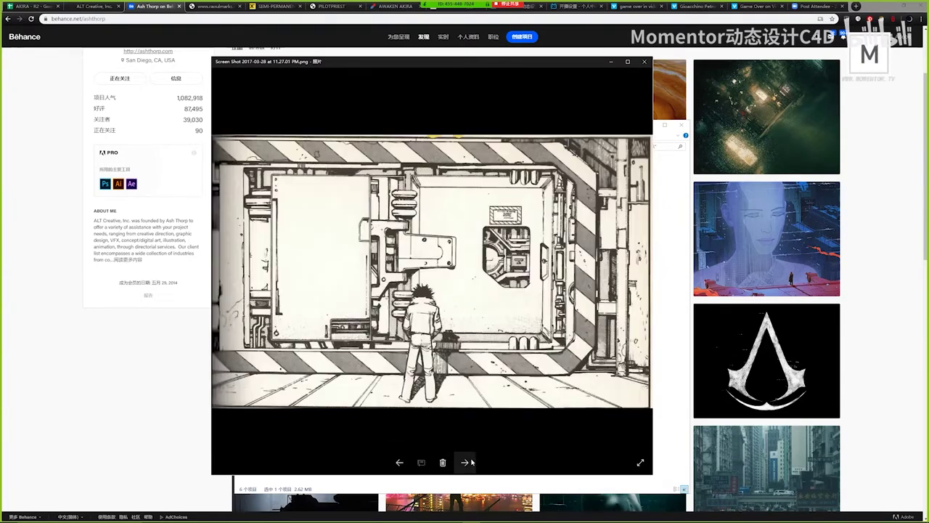
pyautogui.click(400, 462)
pyautogui.click(399, 463)
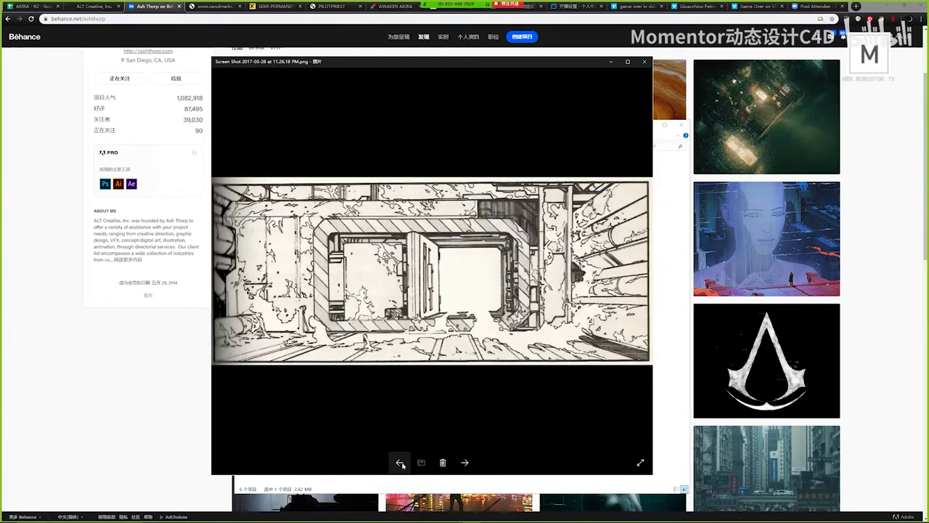
pyautogui.click(400, 462)
pyautogui.click(400, 462)
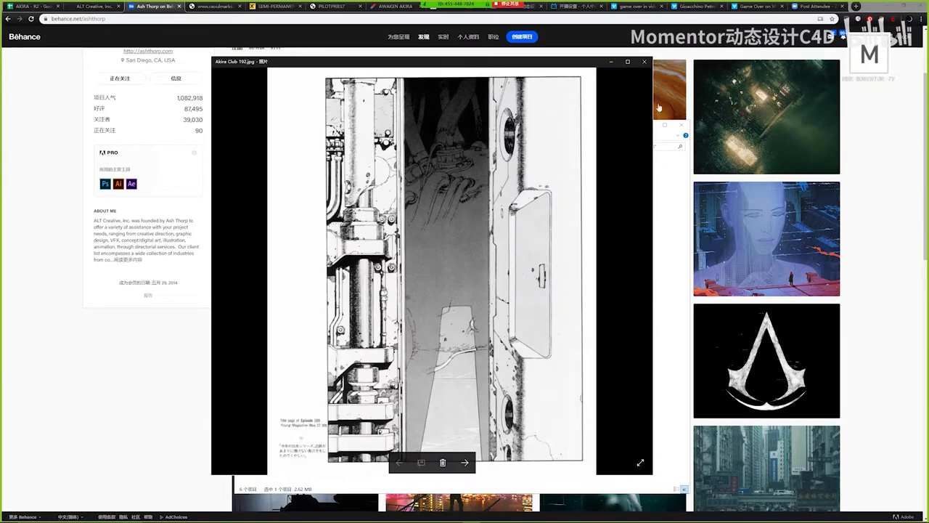
pyautogui.click(645, 61)
pyautogui.click(400, 146)
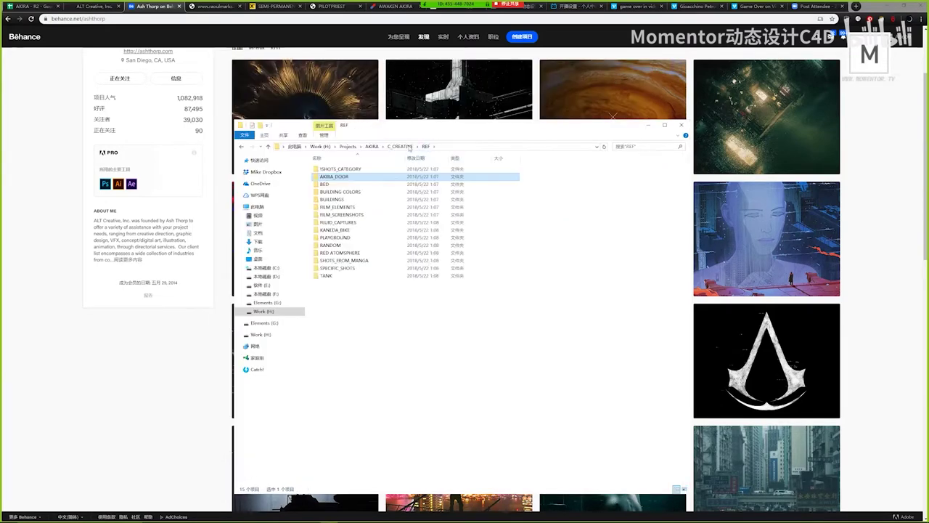
# - Go up to AKIRA, then open C_CREATIVE, select REF and open the BED folder
pyautogui.click(375, 146)
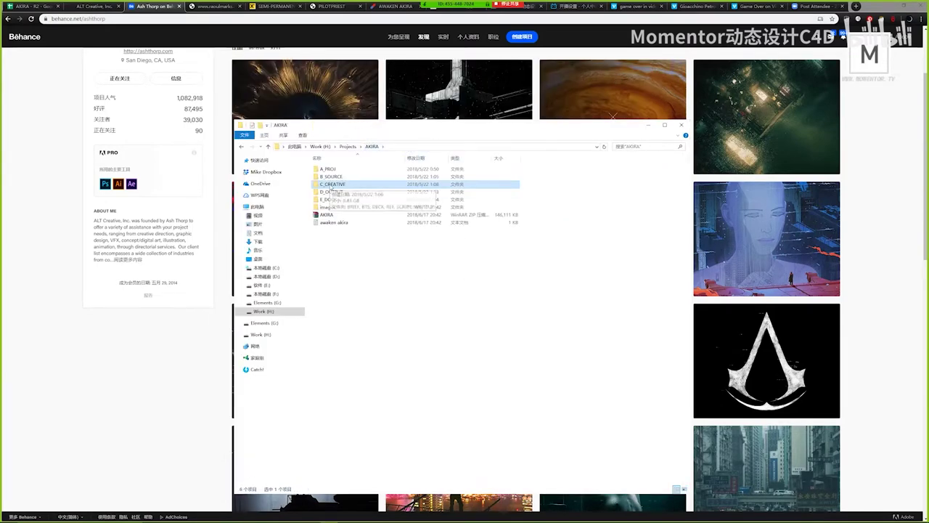
pyautogui.doubleClick(331, 186)
pyautogui.click(327, 193)
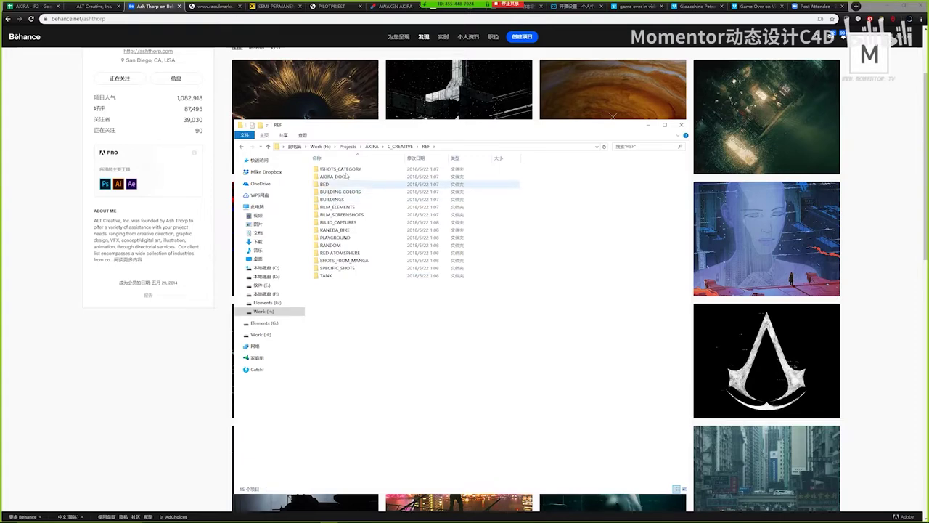
pyautogui.doubleClick(336, 185)
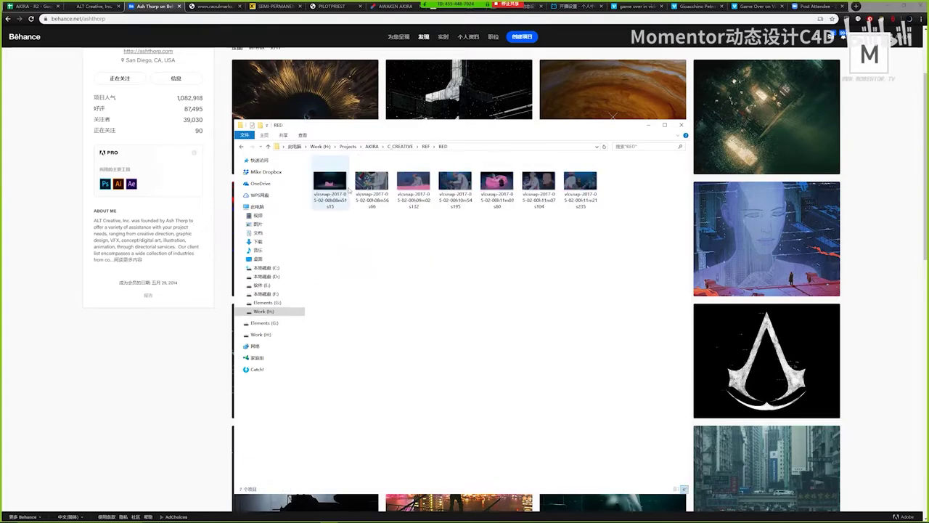
# - View the BED film frames through the pink bed scene, close Photos, and open REF › BUILDING COLORS
pyautogui.doubleClick(331, 183)
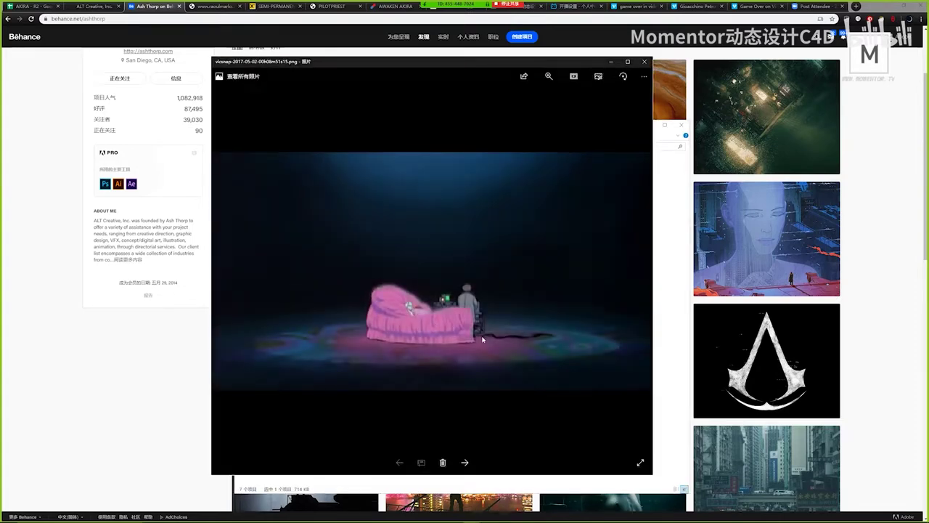
pyautogui.click(464, 462)
pyautogui.click(465, 461)
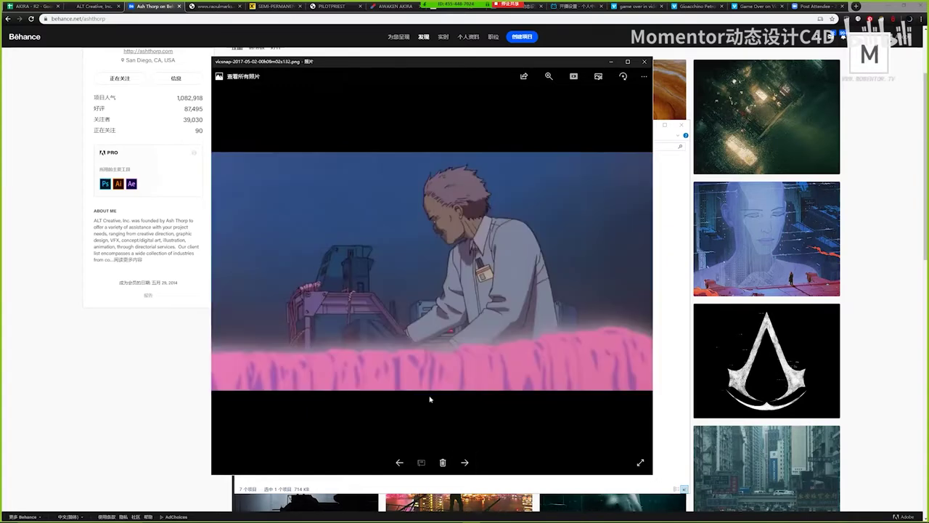
pyautogui.click(465, 462)
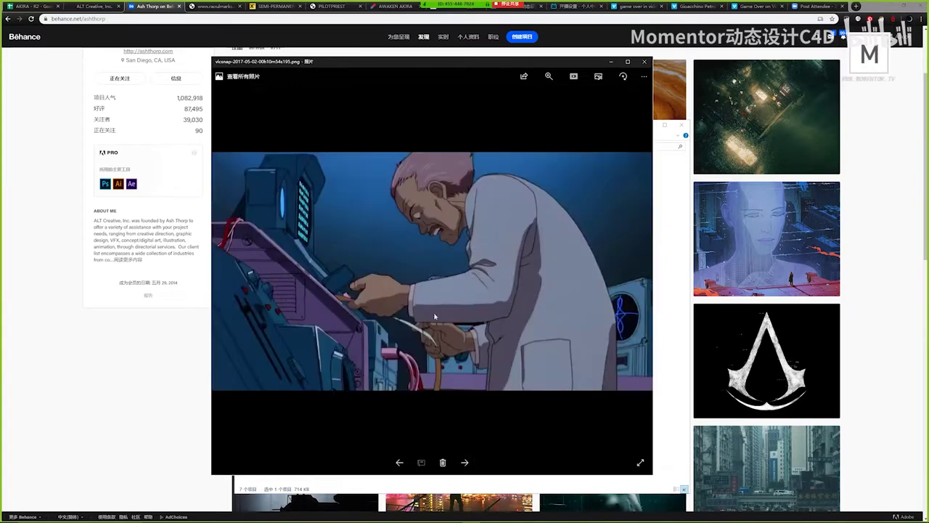
pyautogui.click(465, 462)
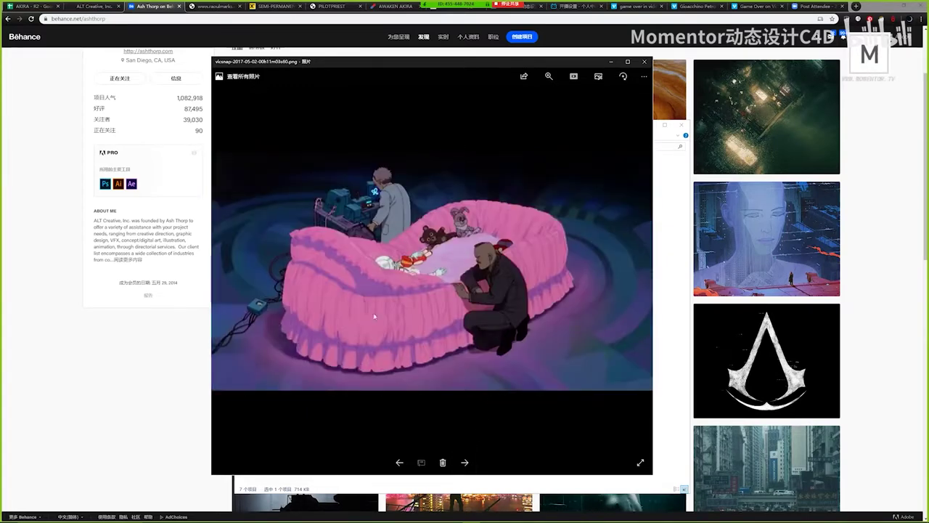
pyautogui.click(644, 62)
pyautogui.click(427, 147)
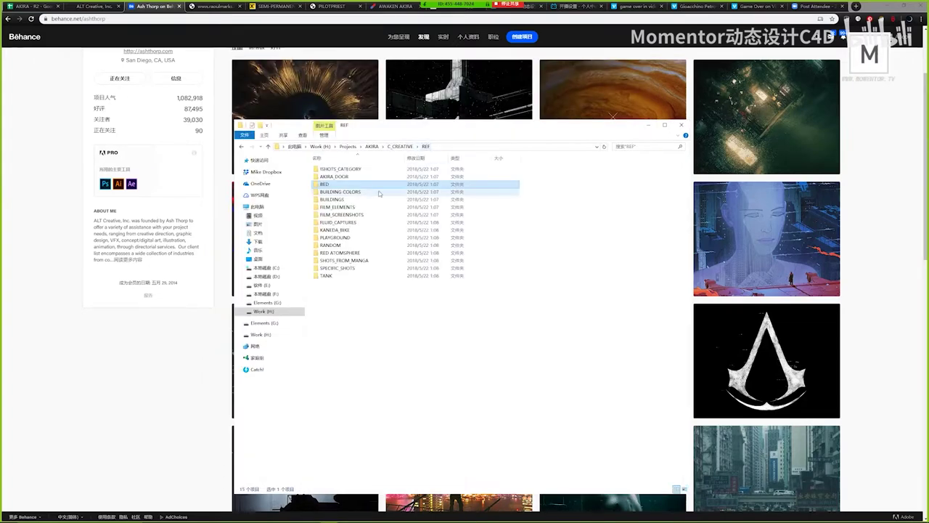
pyautogui.doubleClick(366, 191)
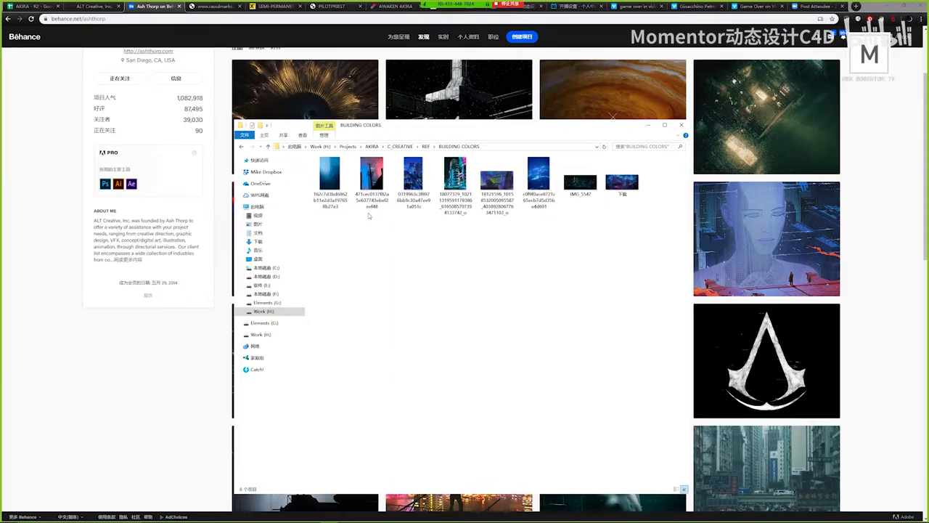
# - Step through the BUILDING COLORS neon city images to the last and back, then close Photos and return to REF
pyautogui.doubleClick(371, 182)
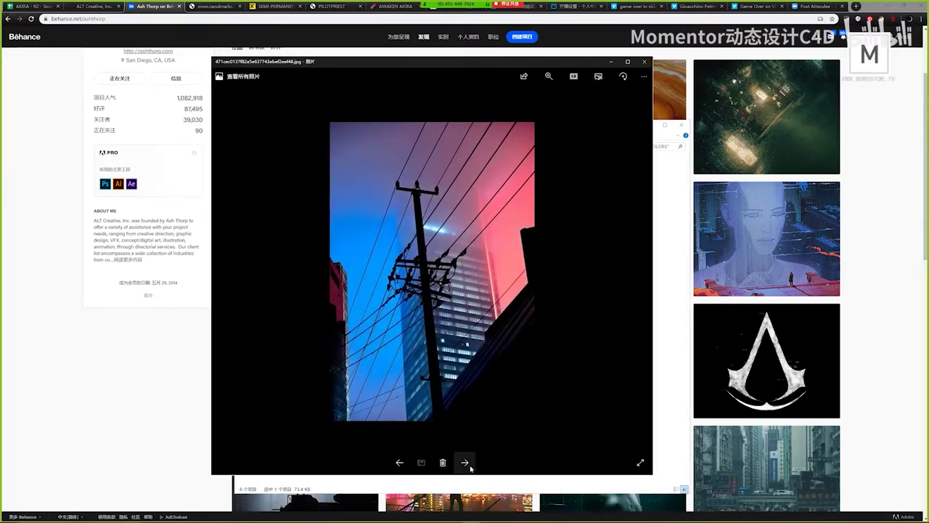
pyautogui.click(470, 467)
pyautogui.click(470, 466)
pyautogui.click(470, 464)
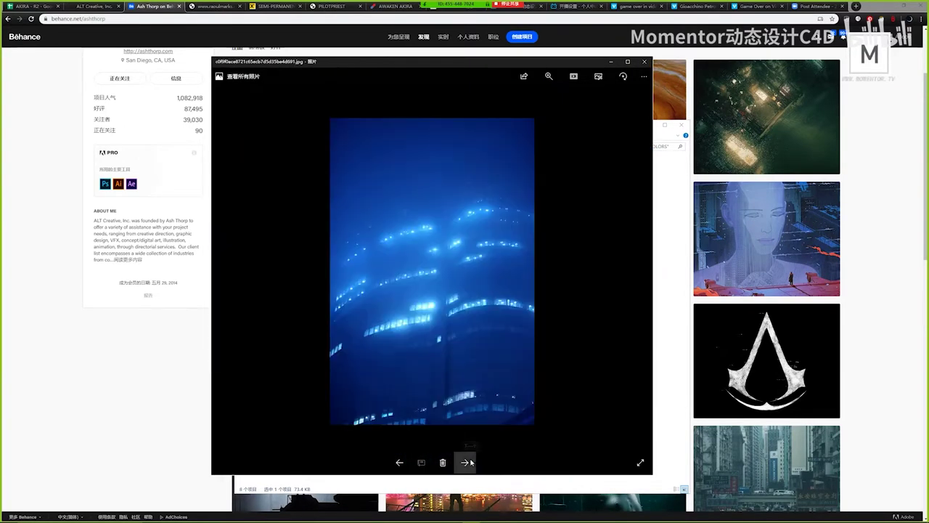
pyautogui.click(471, 462)
pyautogui.click(471, 463)
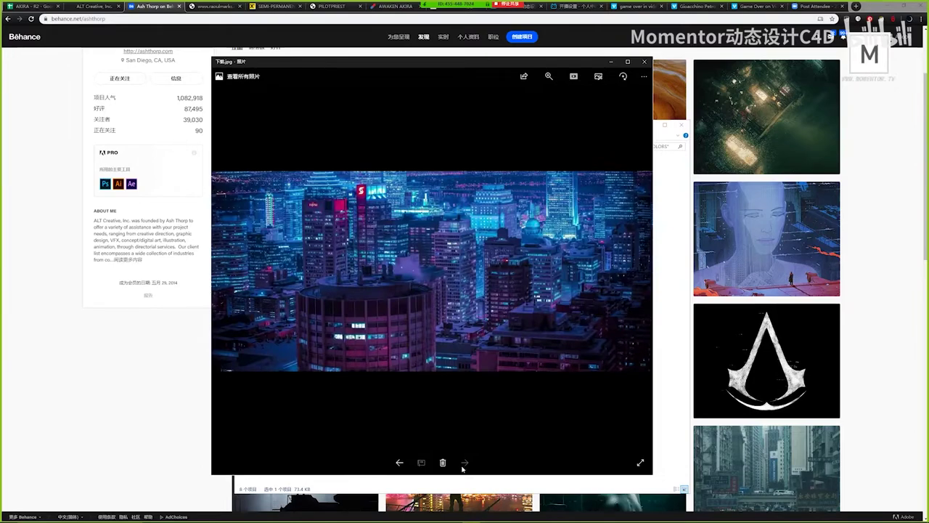
pyautogui.click(399, 462)
pyautogui.click(399, 463)
pyautogui.click(399, 462)
pyautogui.click(399, 462)
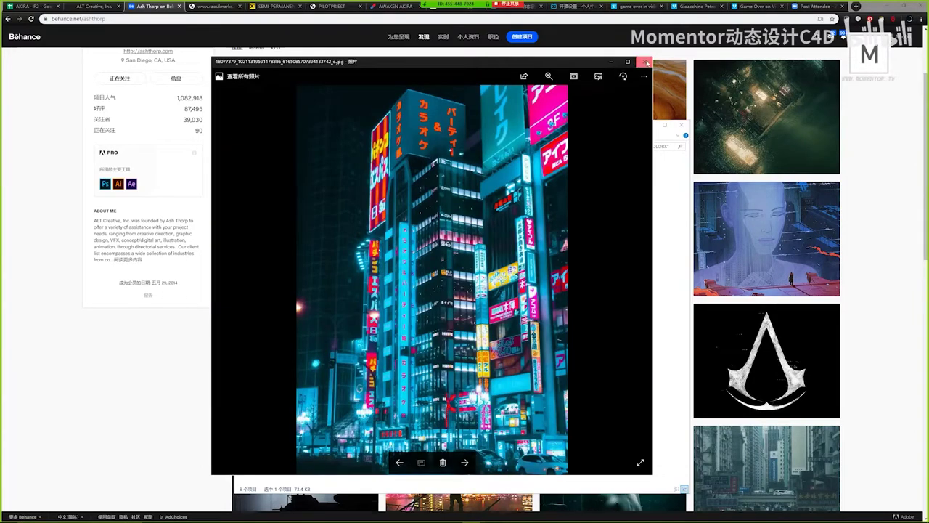
pyautogui.click(647, 63)
pyautogui.press('BackSpace')
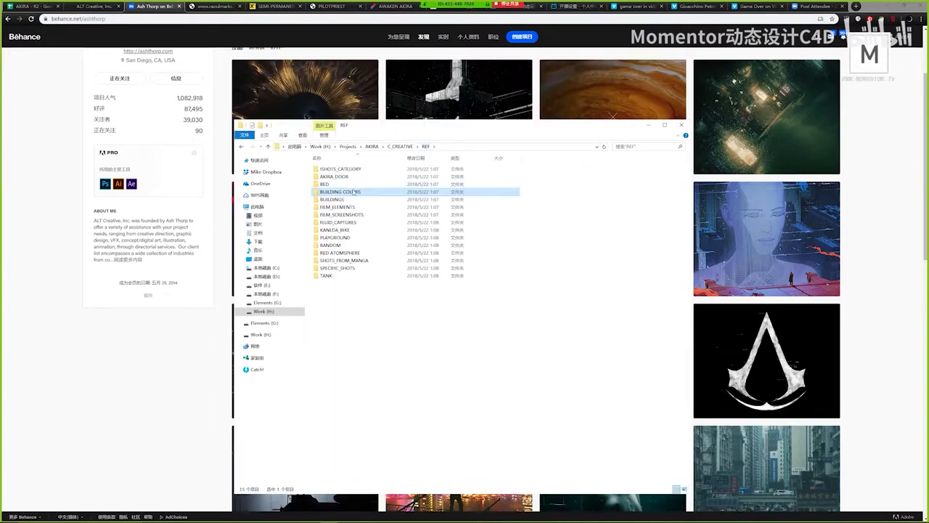
# - Open the BUILDINGS folder and browse its Akira snapshots in Photos, ending on the red AKIRA_EDIT image
pyautogui.doubleClick(349, 199)
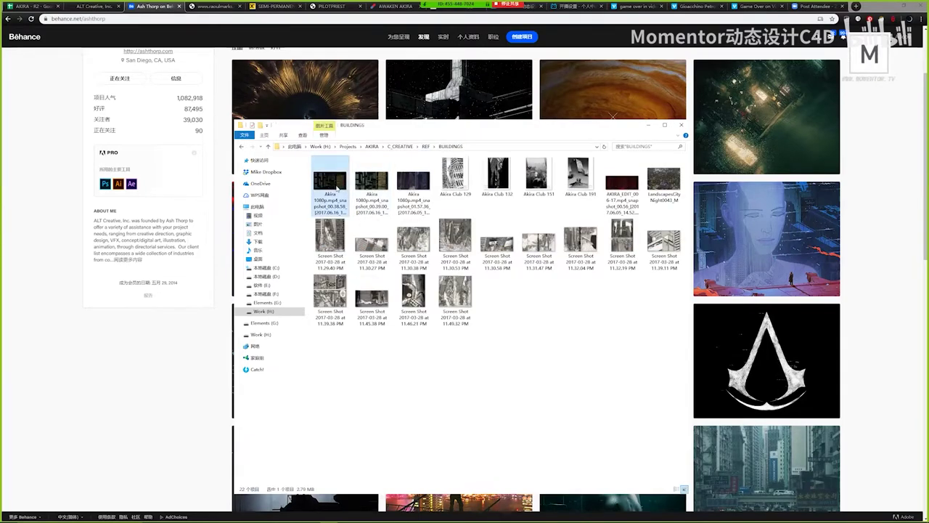
pyautogui.doubleClick(338, 187)
pyautogui.click(465, 463)
pyautogui.click(465, 462)
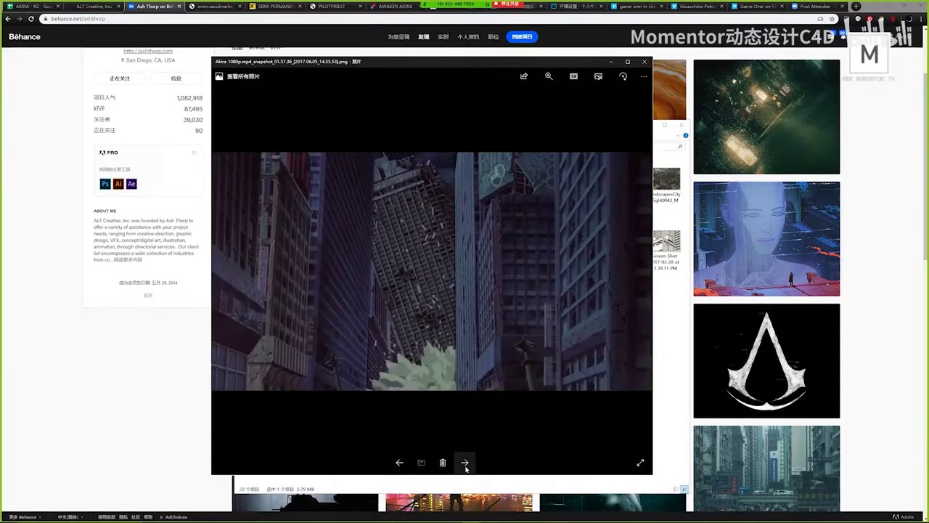
pyautogui.click(465, 463)
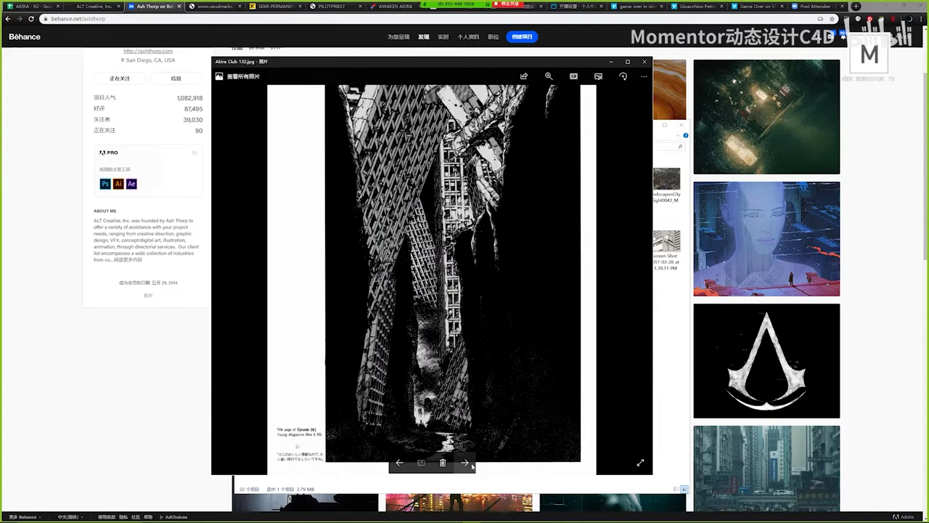
pyautogui.click(466, 462)
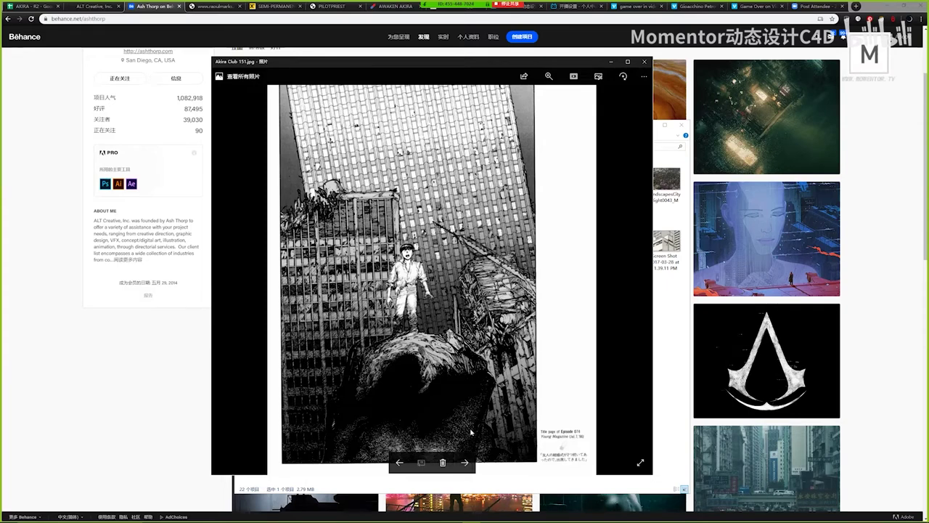
pyautogui.click(466, 463)
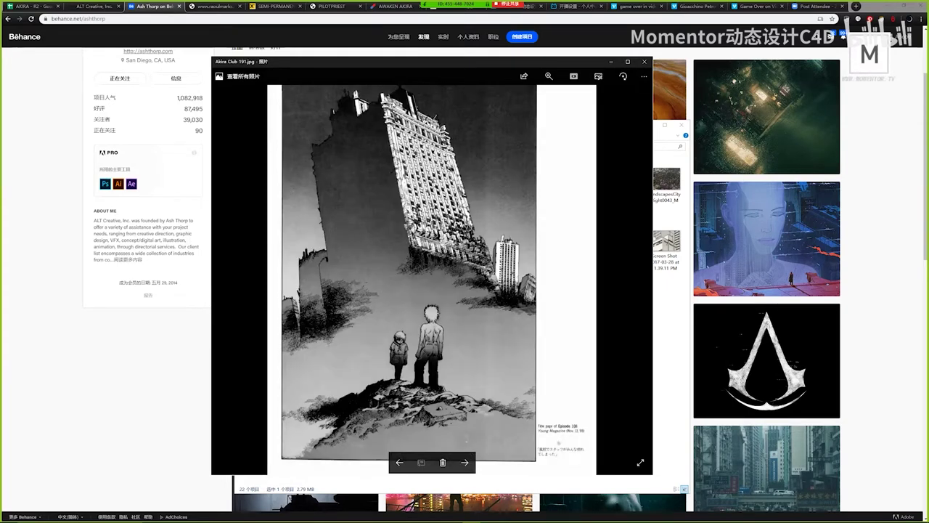
pyautogui.click(466, 462)
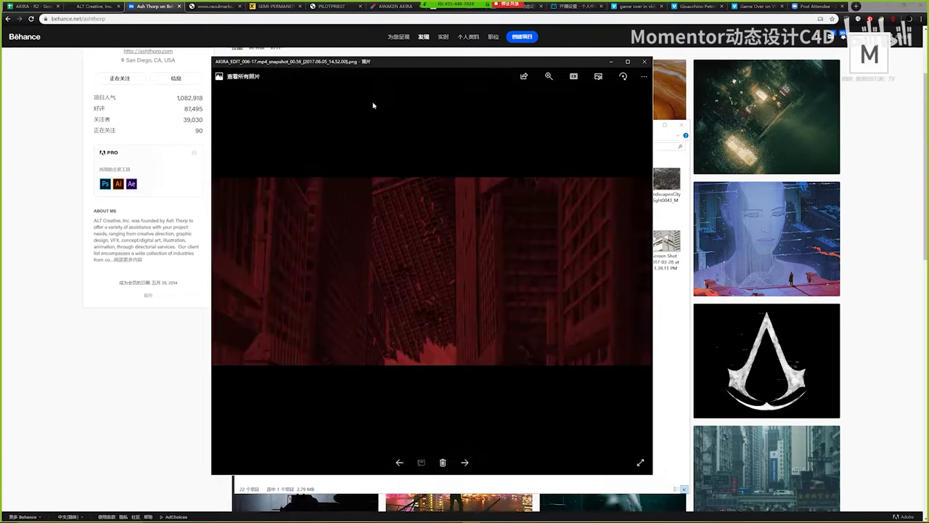
pyautogui.click(400, 462)
pyautogui.click(399, 462)
pyautogui.click(465, 463)
pyautogui.click(466, 462)
# - Close Photos and open the Elements of Akira_v1 PDF from REF › FILM_ELEMENTS
pyautogui.click(644, 64)
pyautogui.click(425, 146)
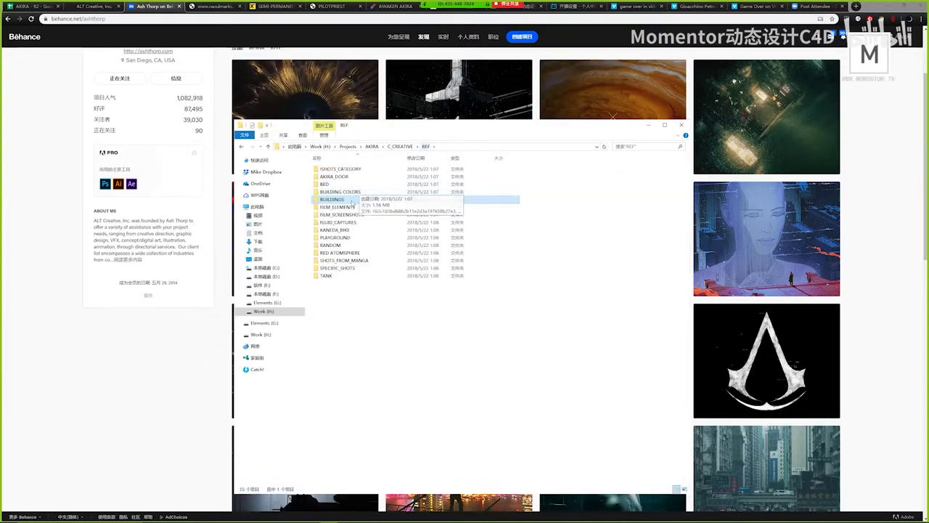
pyautogui.doubleClick(352, 212)
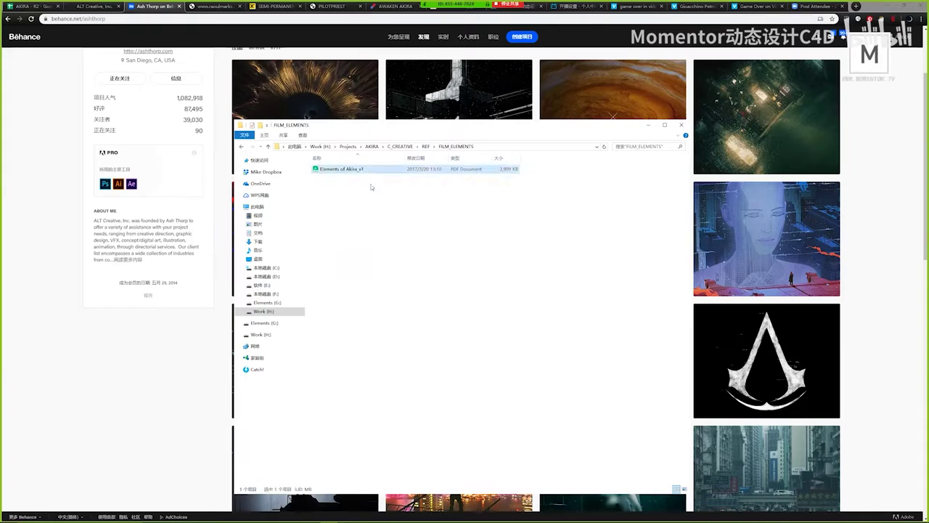
pyautogui.doubleClick(388, 169)
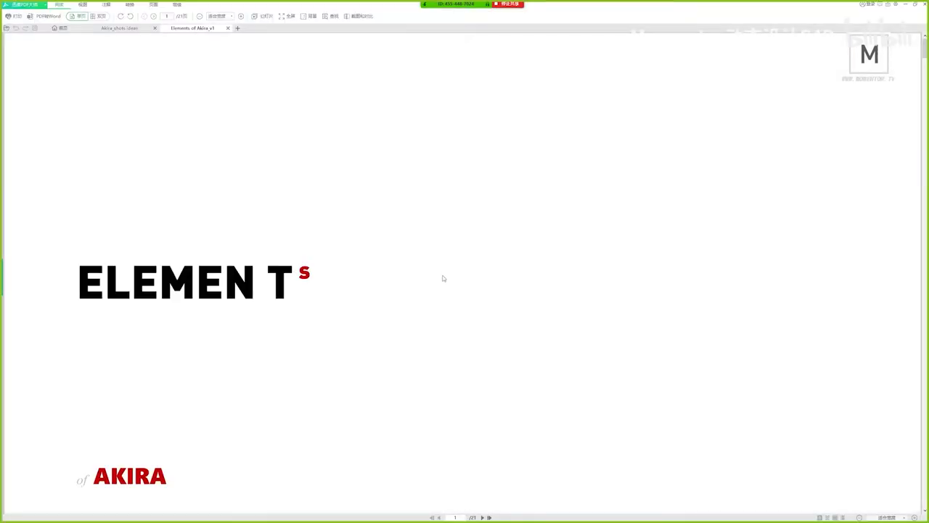
# - Scroll the Elements of Akira_v1 PDF from its title page to page 8, Spherical / Rounded
pyautogui.scroll(-5, 331, 270)
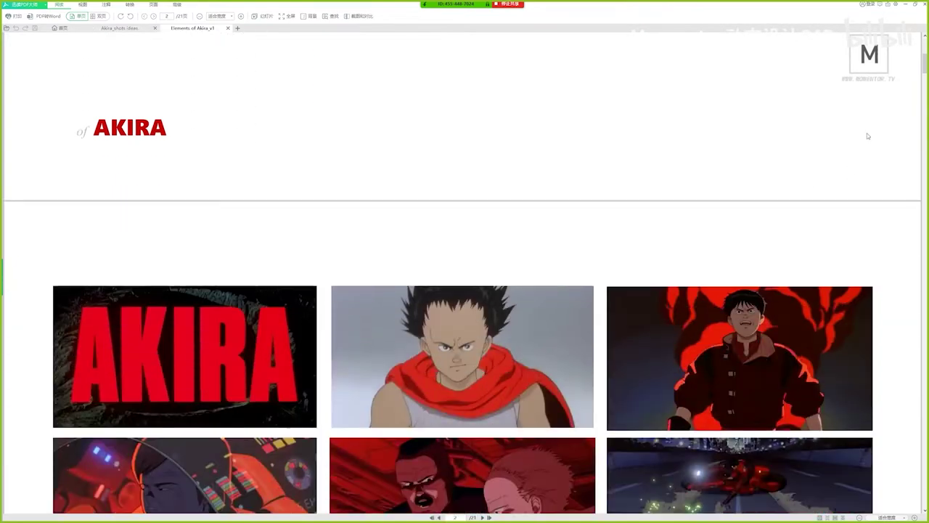
pyautogui.scroll(-4, 920, 70)
pyautogui.scroll(3, 924, 68)
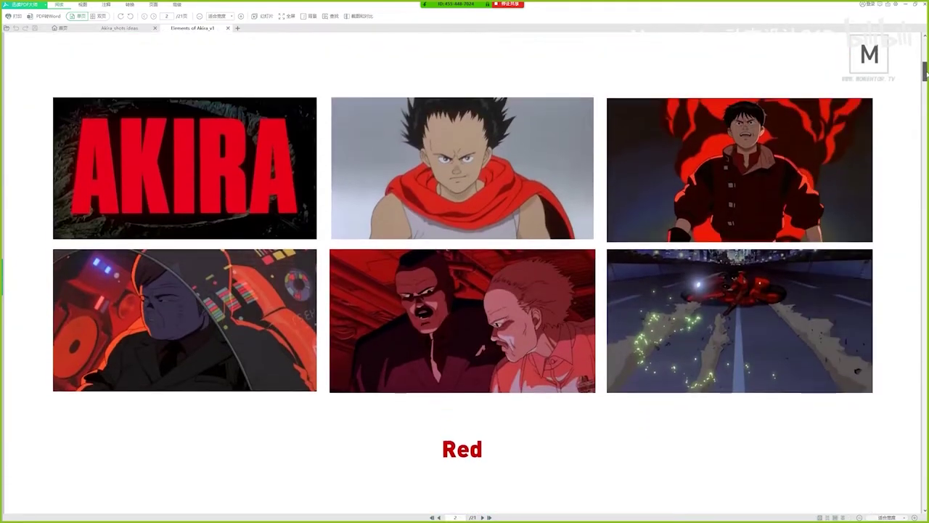
pyautogui.scroll(3, 924, 69)
pyautogui.scroll(-5, 923, 71)
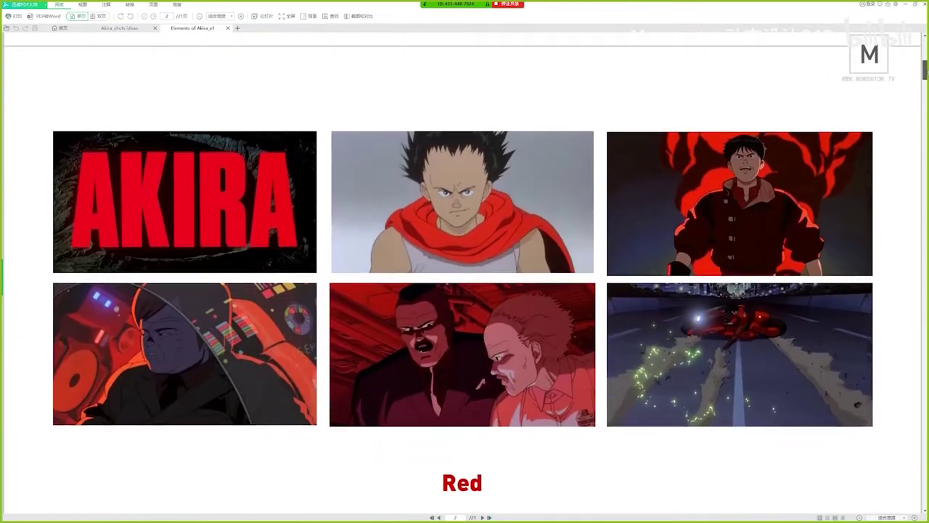
pyautogui.scroll(-15, 923, 70)
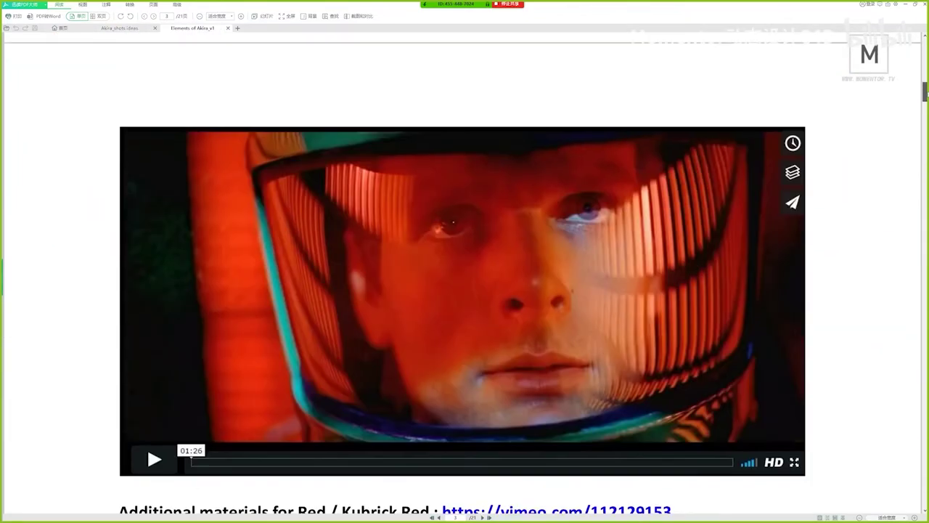
pyautogui.scroll(-1, 465, 247)
pyautogui.scroll(3, 464, 247)
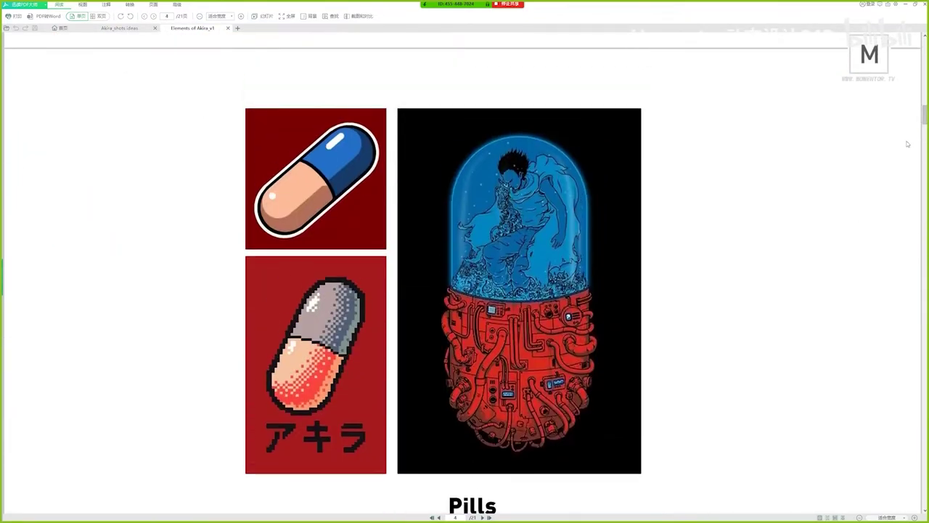
pyautogui.scroll(-5, 465, 276)
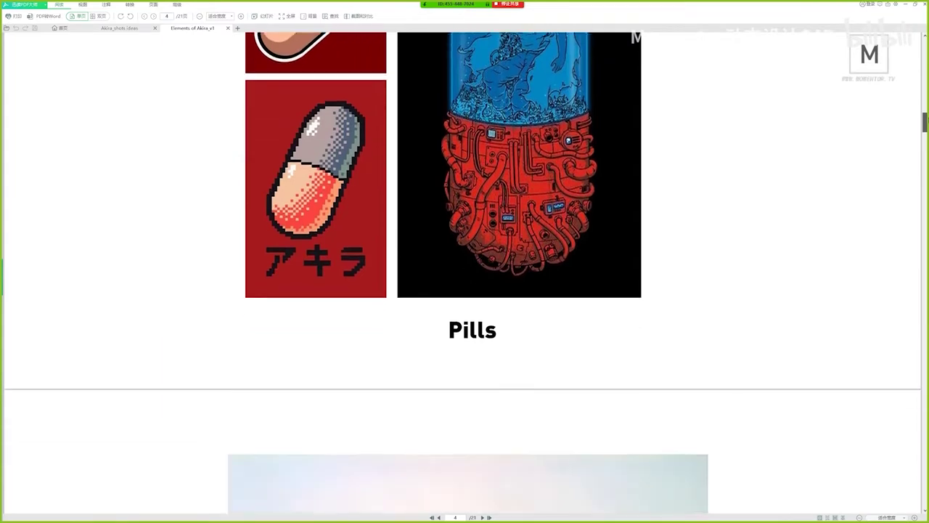
pyautogui.scroll(-14, 465, 276)
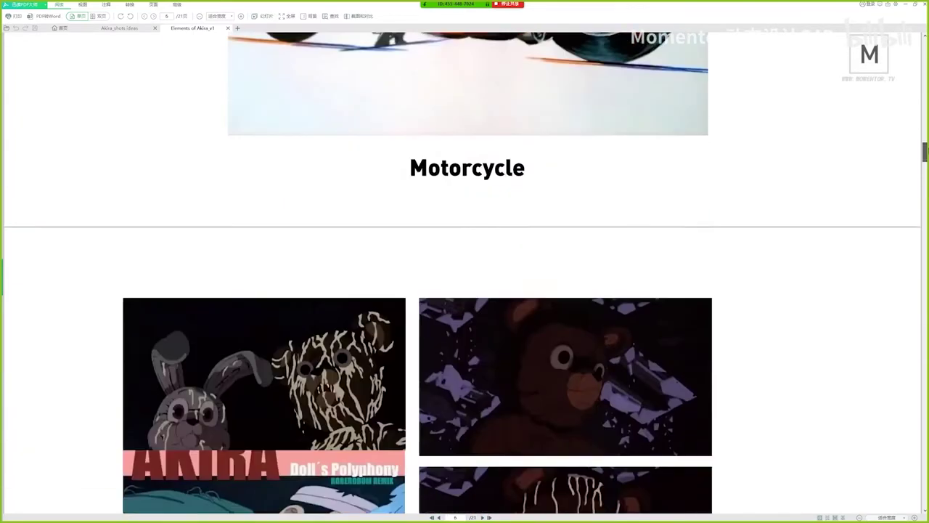
pyautogui.scroll(10, 464, 276)
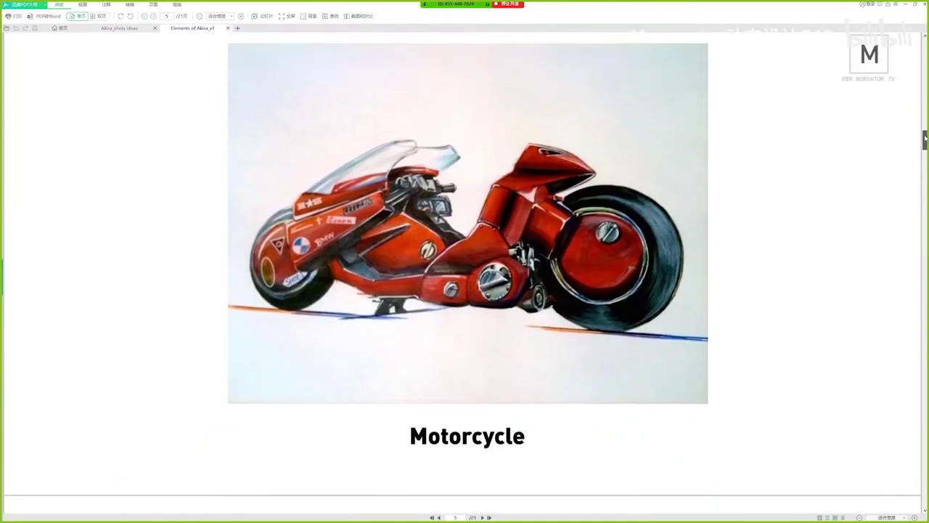
pyautogui.scroll(-1, 926, 136)
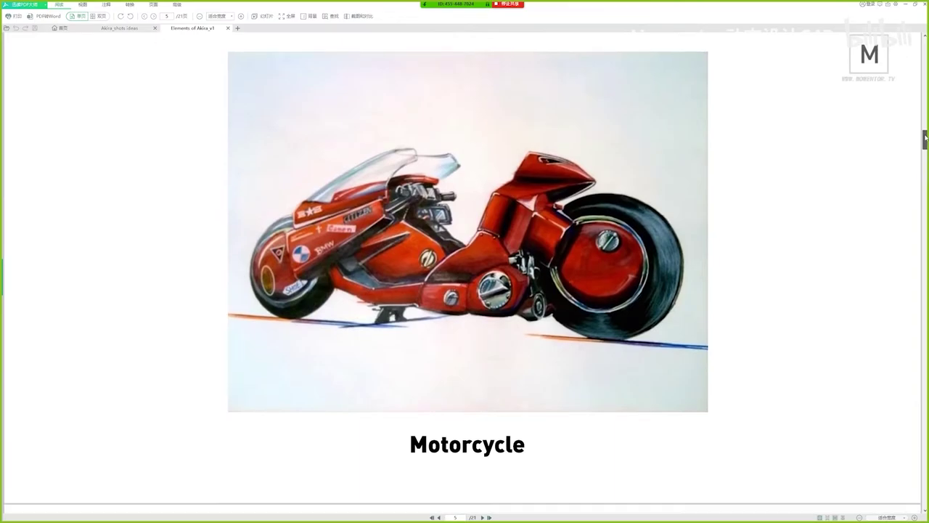
pyautogui.moveTo(926, 136); pyautogui.dragTo(926, 207)
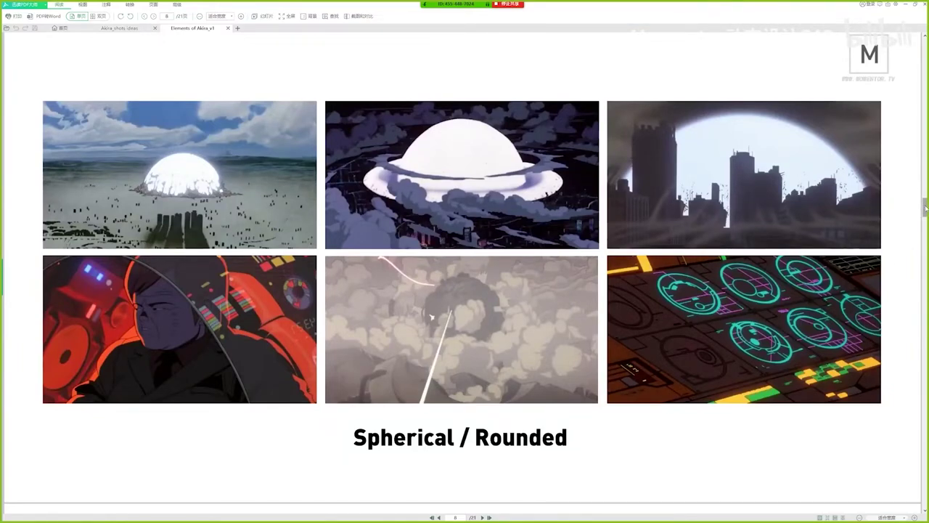
# - Scroll on through the Dark Structures and Retrofuturism pages to the Mechanical Structures illustrations
pyautogui.scroll(-5, 431, 317)
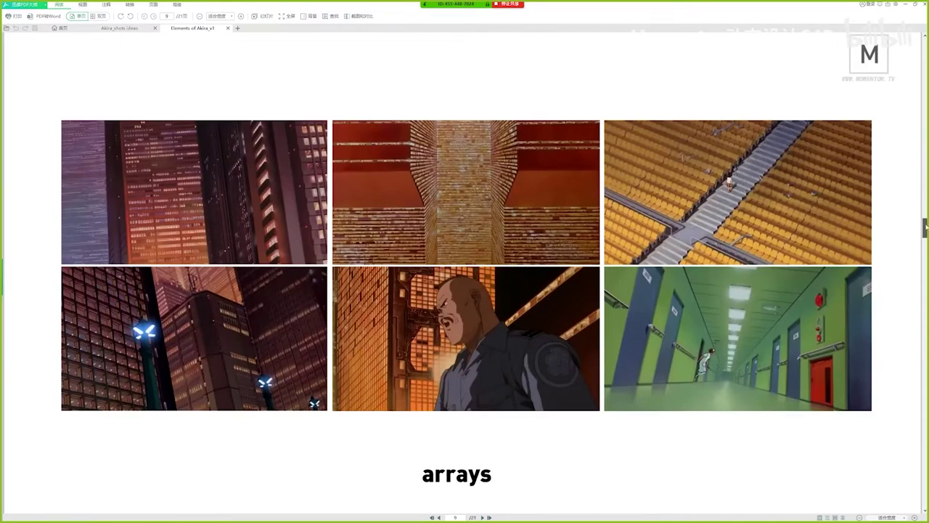
pyautogui.scroll(-1, 493, 461)
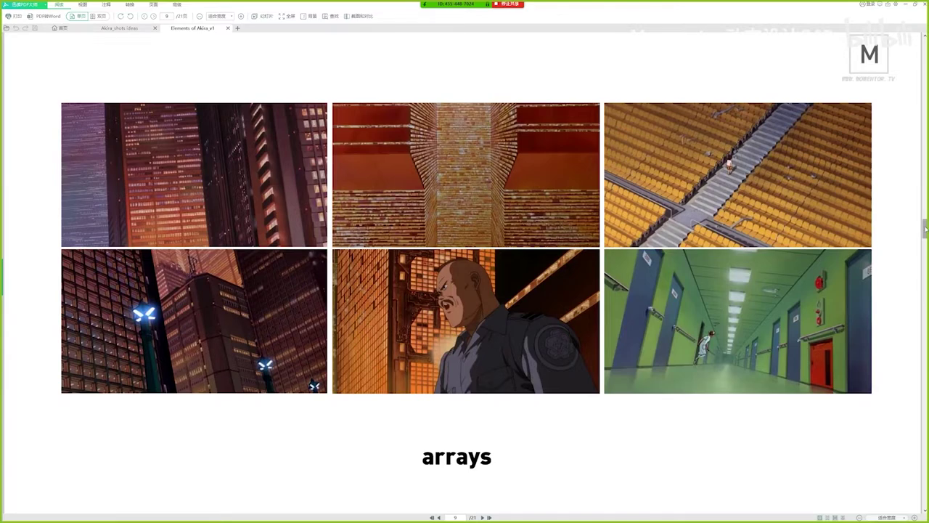
pyautogui.moveTo(925, 228); pyautogui.dragTo(925, 248)
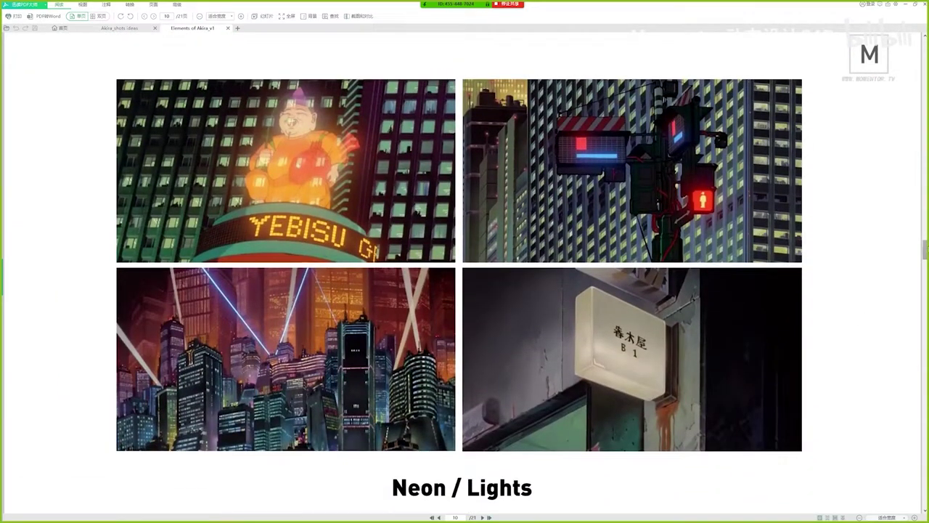
pyautogui.moveTo(925, 249); pyautogui.dragTo(925, 406)
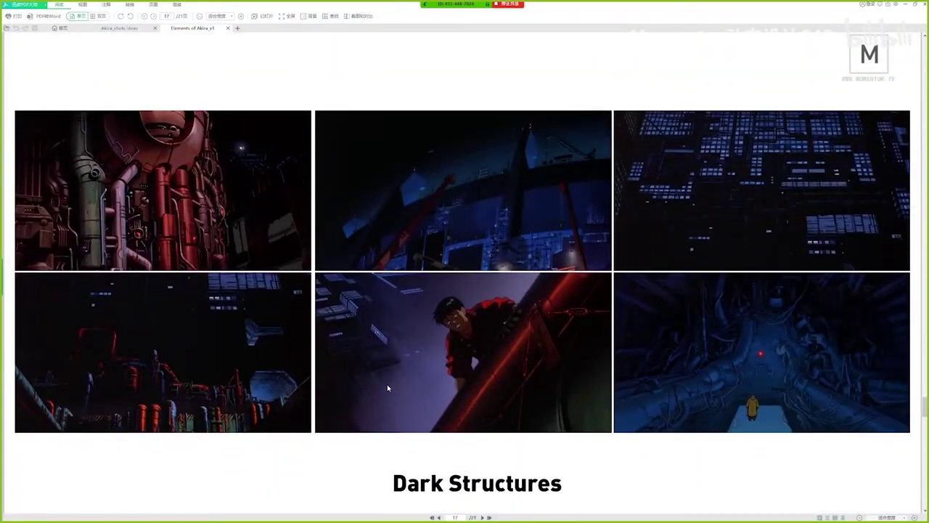
pyautogui.scroll(-1, 386, 385)
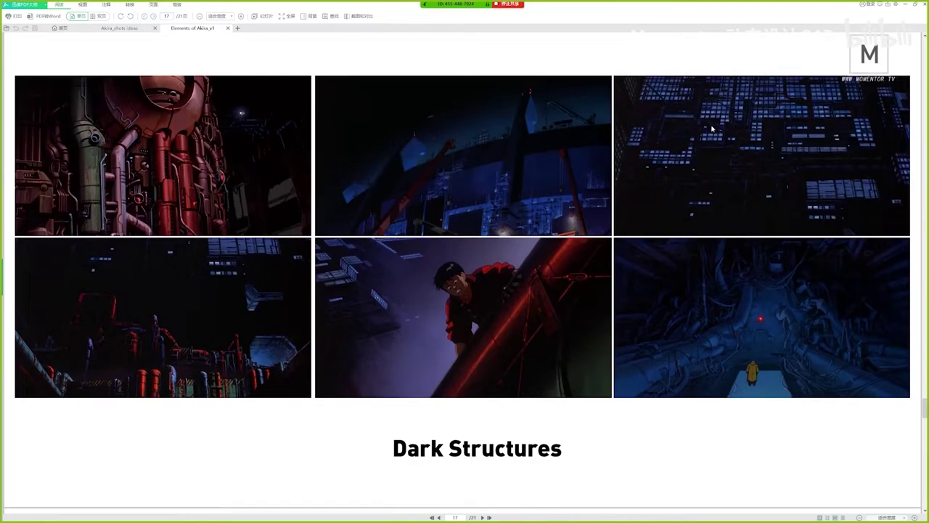
pyautogui.scroll(-8, 480, 230)
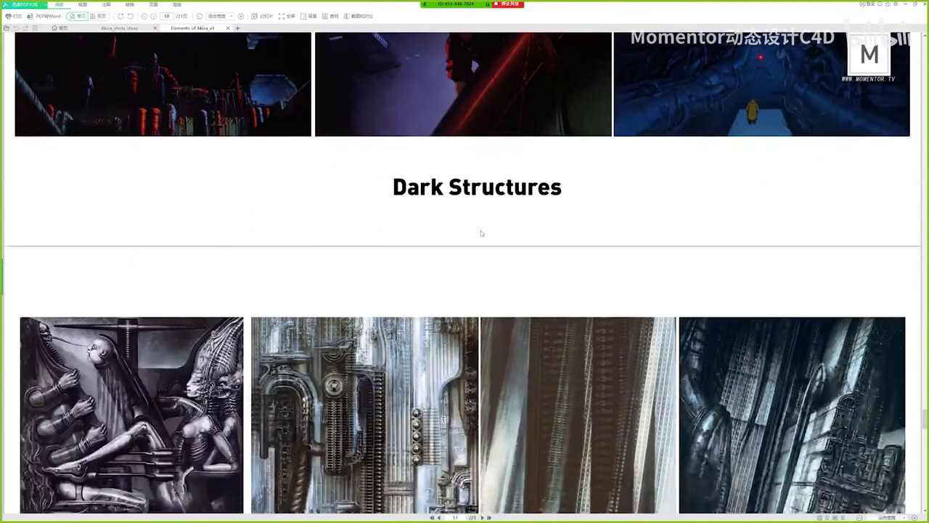
pyautogui.scroll(-10, 465, 291)
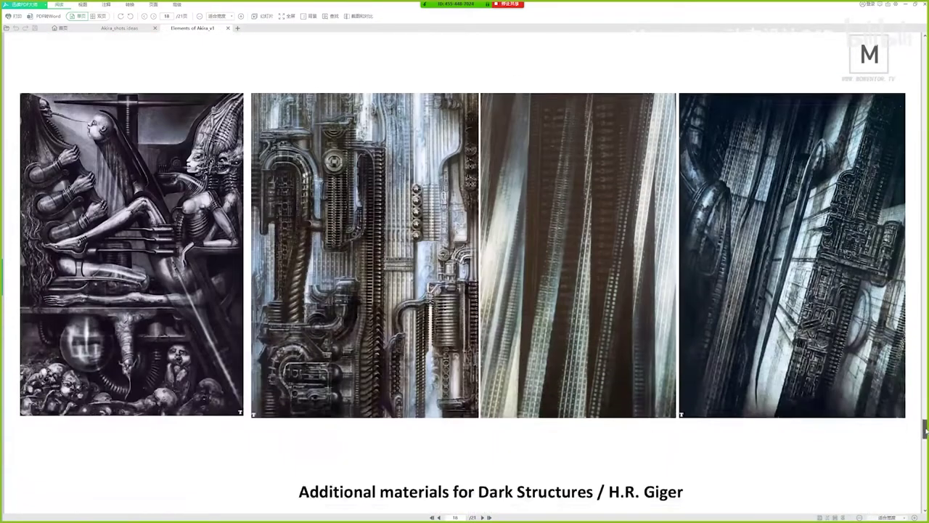
pyautogui.scroll(-6, 205, 121)
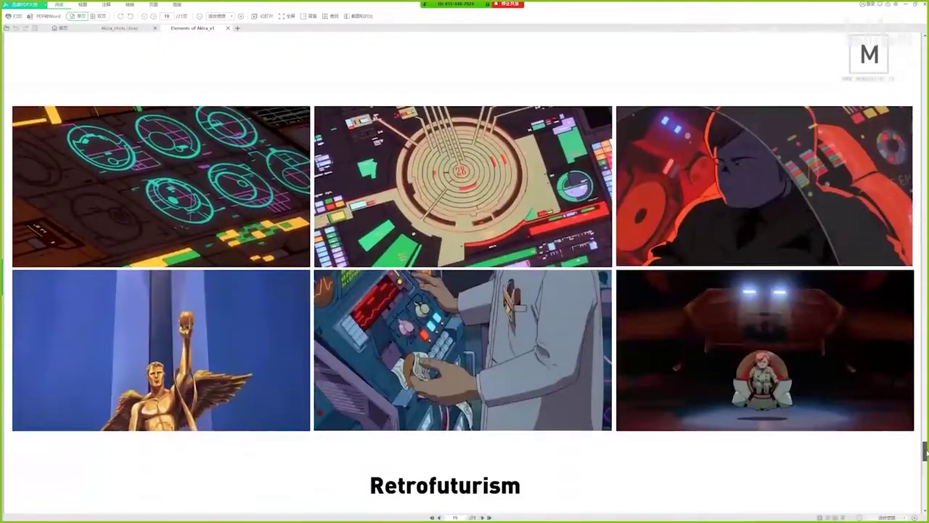
pyautogui.scroll(1, 204, 121)
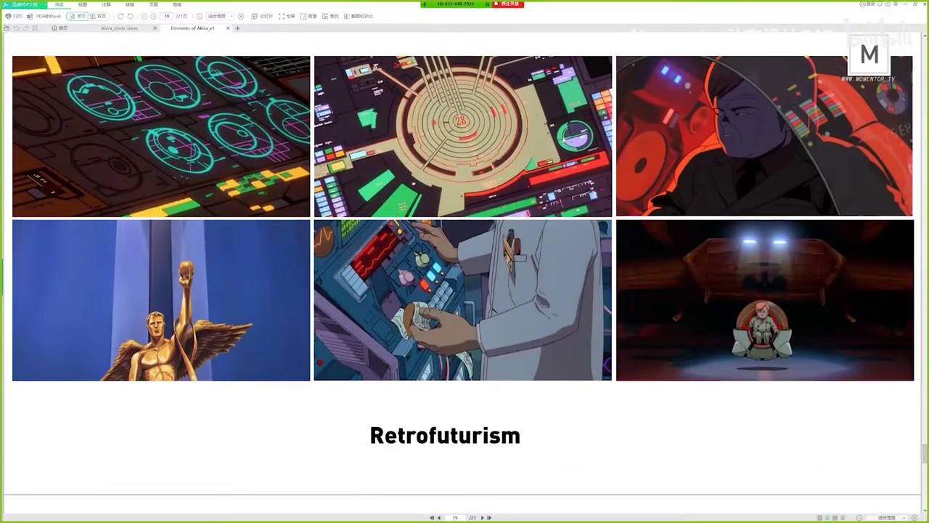
pyautogui.scroll(-2, 204, 121)
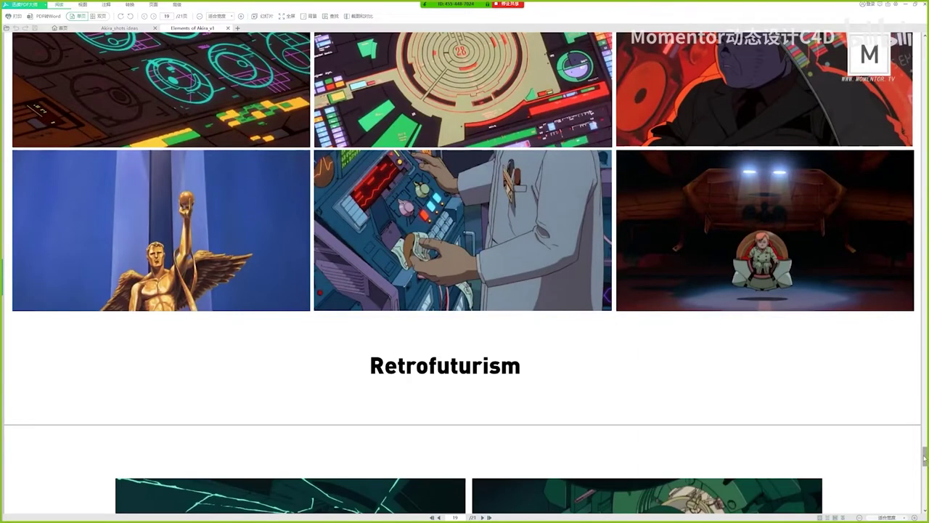
pyautogui.scroll(-20, 465, 291)
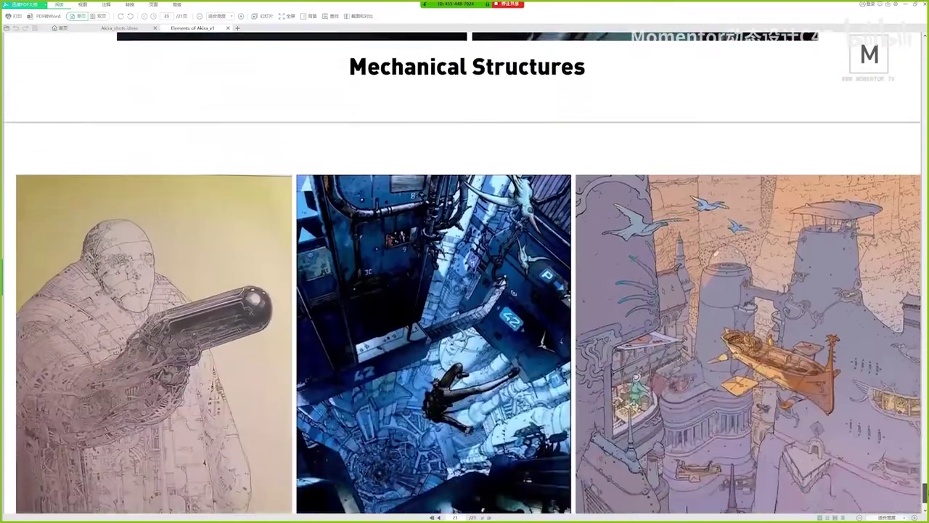
pyautogui.scroll(-4, 465, 291)
pyautogui.scroll(7, 465, 291)
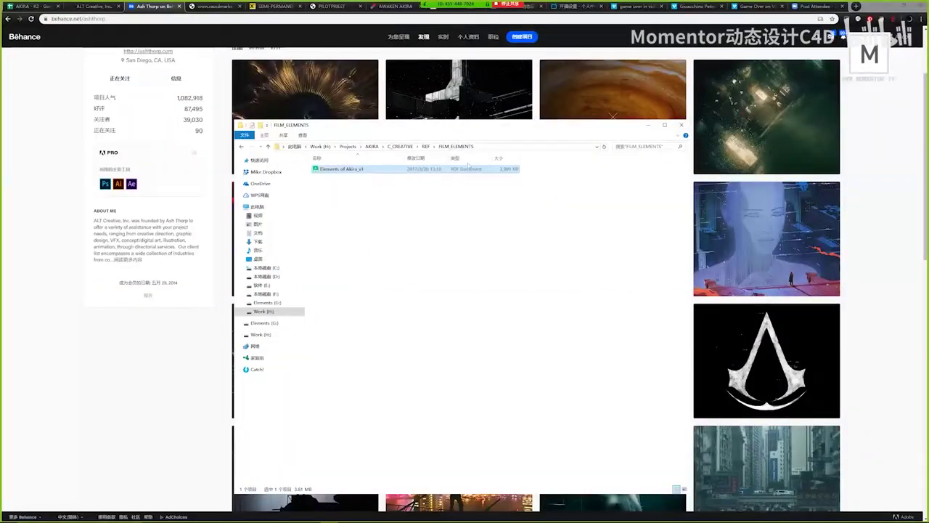
# - Look into the FILM_SCREENSHOTS and KANEDA_BIKE folders, then open SHOTS_FROM_MANGA
pyautogui.click(425, 146)
pyautogui.doubleClick(350, 215)
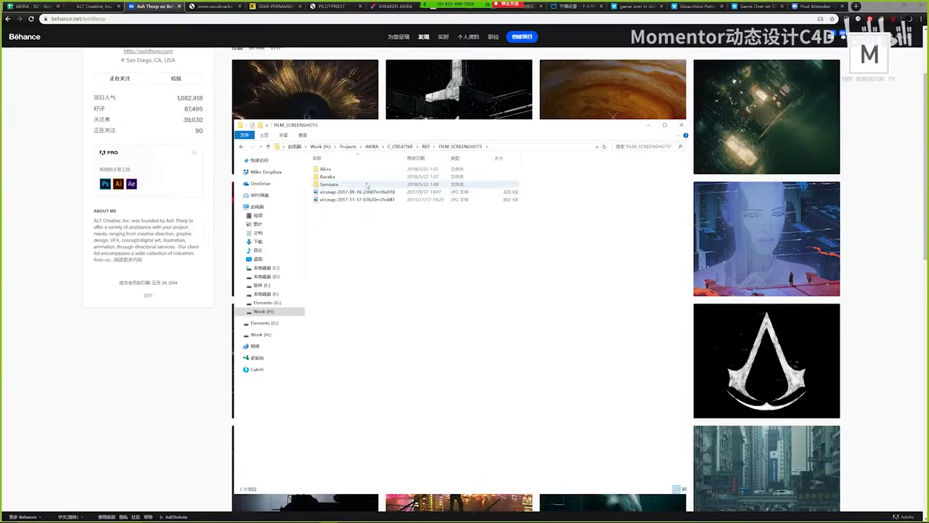
pyautogui.click(425, 146)
pyautogui.doubleClick(343, 216)
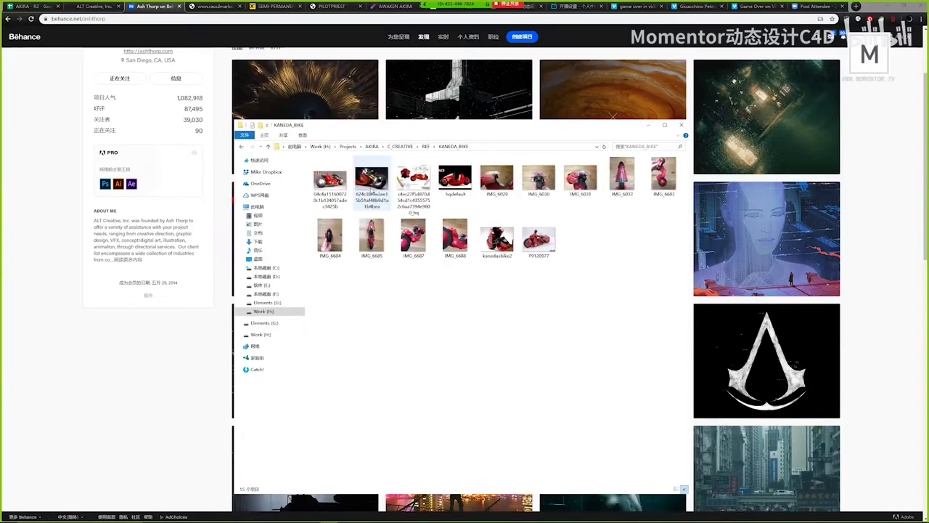
pyautogui.click(426, 146)
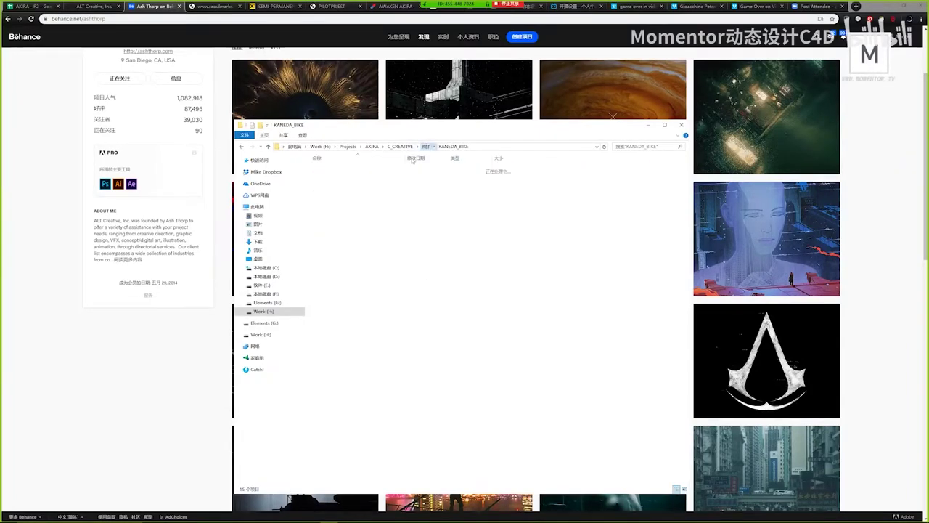
pyautogui.click(342, 261)
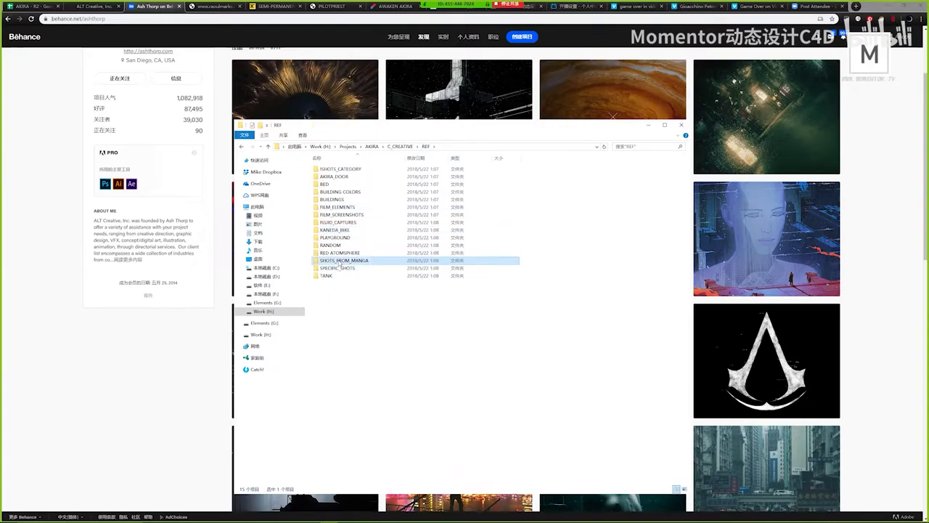
pyautogui.doubleClick(339, 263)
# - Open the first manga image in Photos and page forward to Akira Club 120-121.jpg
pyautogui.doubleClick(332, 182)
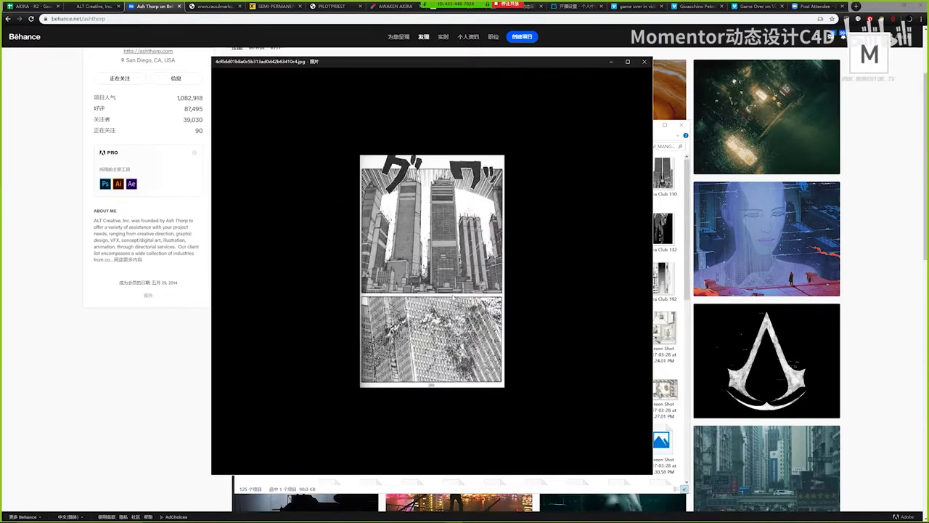
pyautogui.click(465, 463)
pyautogui.click(465, 463)
pyautogui.click(466, 462)
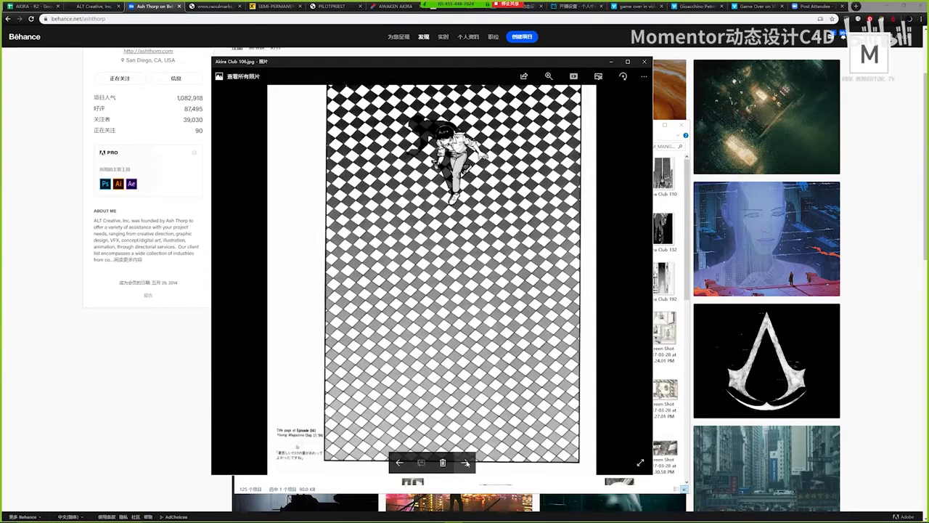
pyautogui.click(465, 462)
pyautogui.click(466, 463)
pyautogui.click(466, 463)
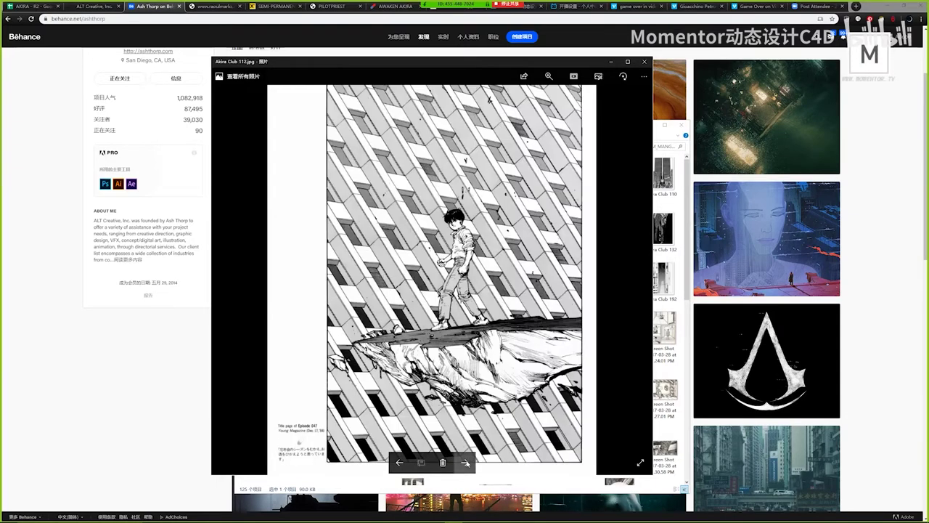
pyautogui.click(465, 462)
pyautogui.click(465, 463)
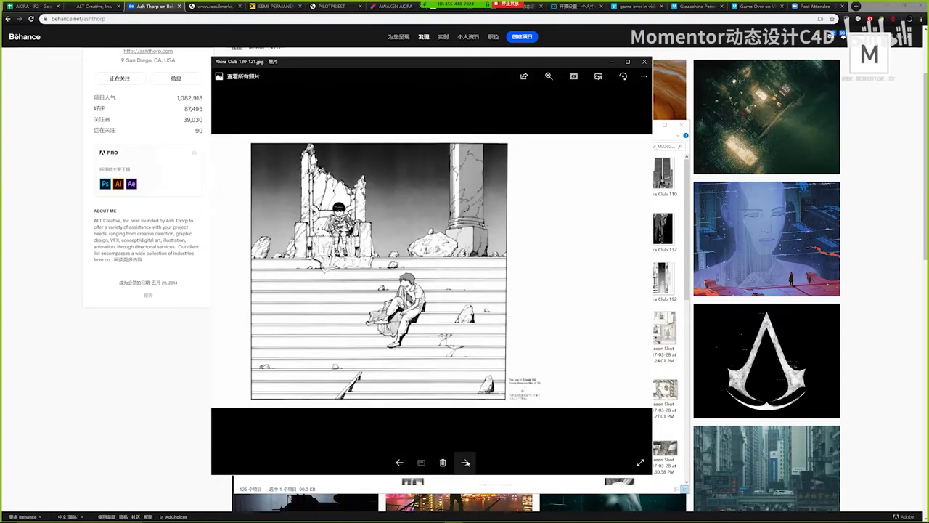
# - Step back and forth through the manga pages to the Akira Club 125 pills and motorcycle pages
pyautogui.click(400, 463)
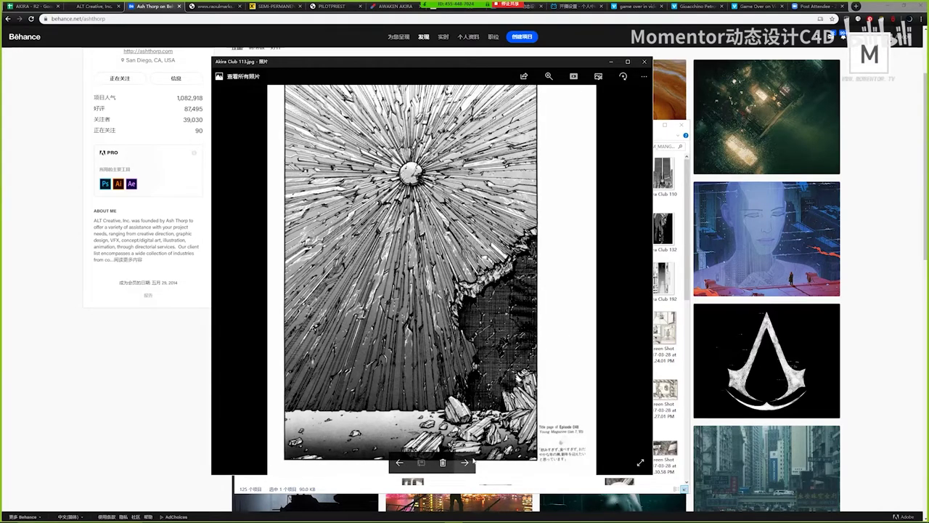
pyautogui.click(467, 461)
pyautogui.click(467, 461)
pyautogui.click(399, 461)
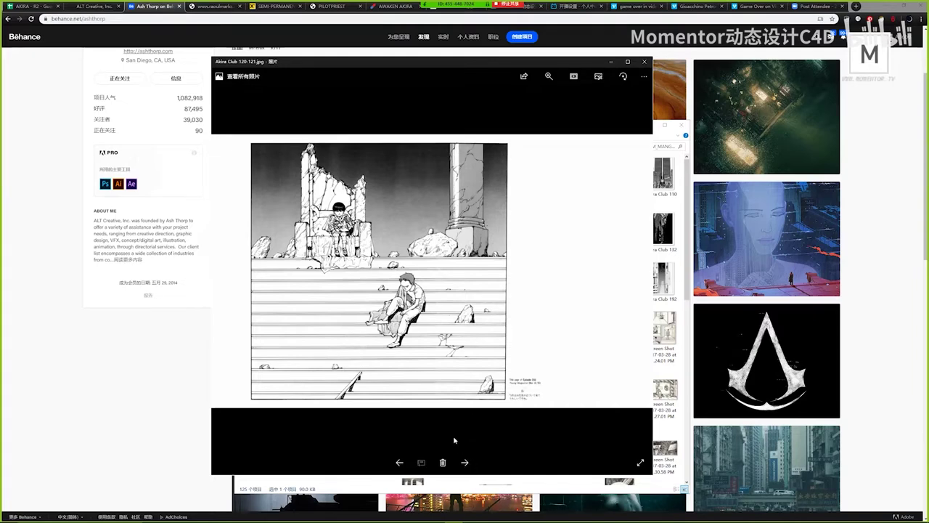
pyautogui.click(465, 462)
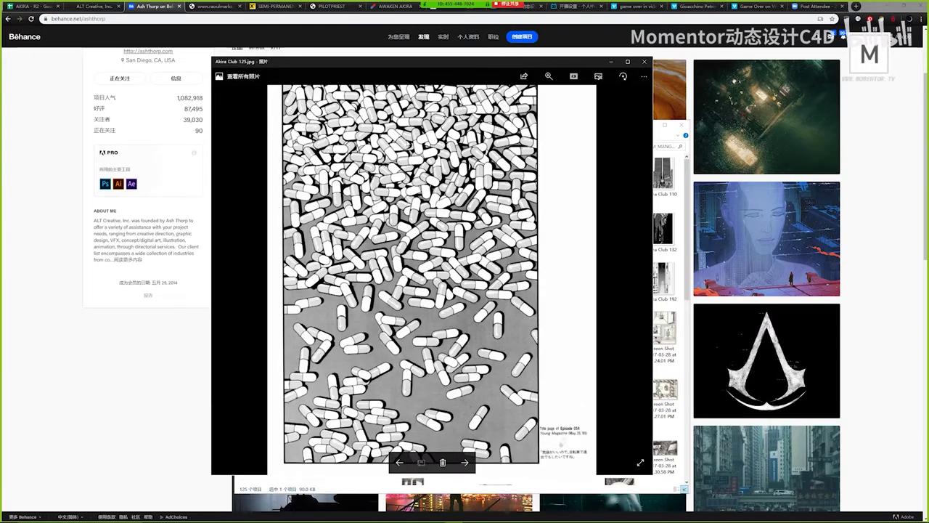
pyautogui.click(467, 465)
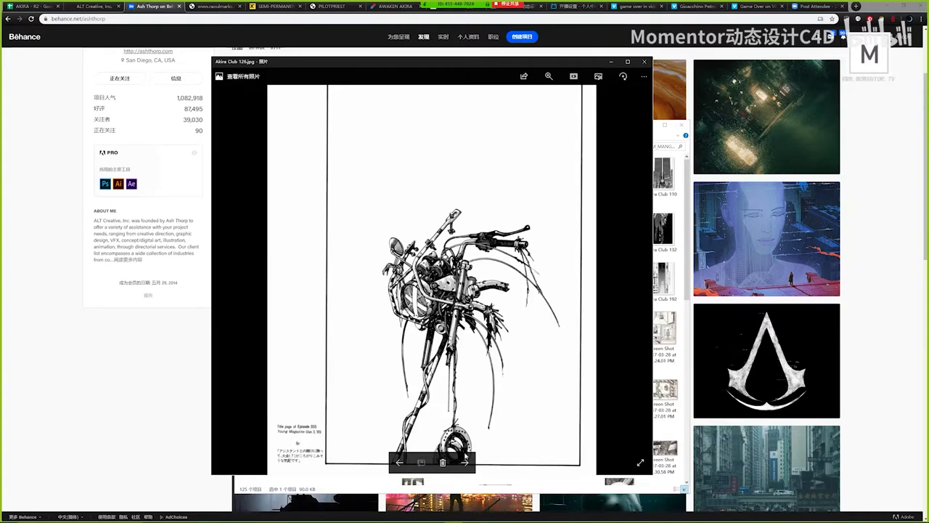
# - Page forward to the throne page, Akira Club 139.jpg, and close Photos
pyautogui.click(466, 463)
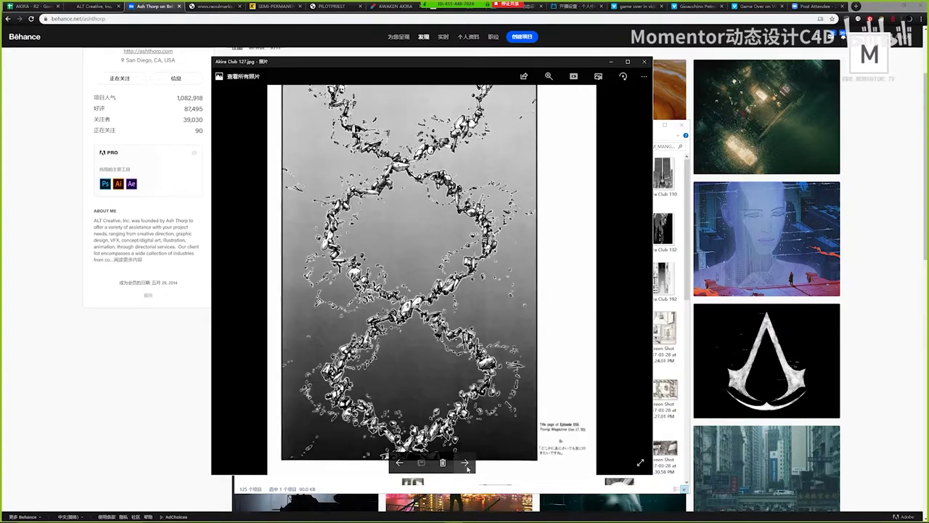
pyautogui.click(466, 465)
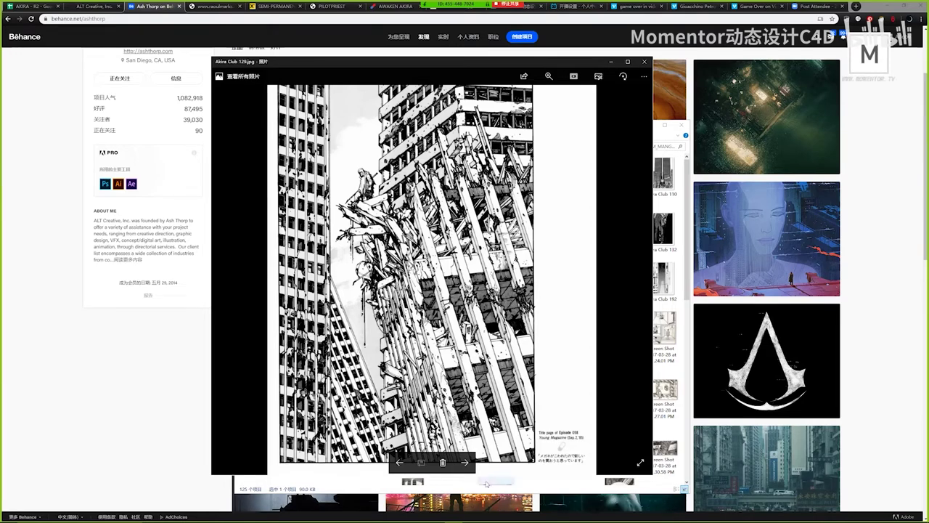
pyautogui.click(465, 462)
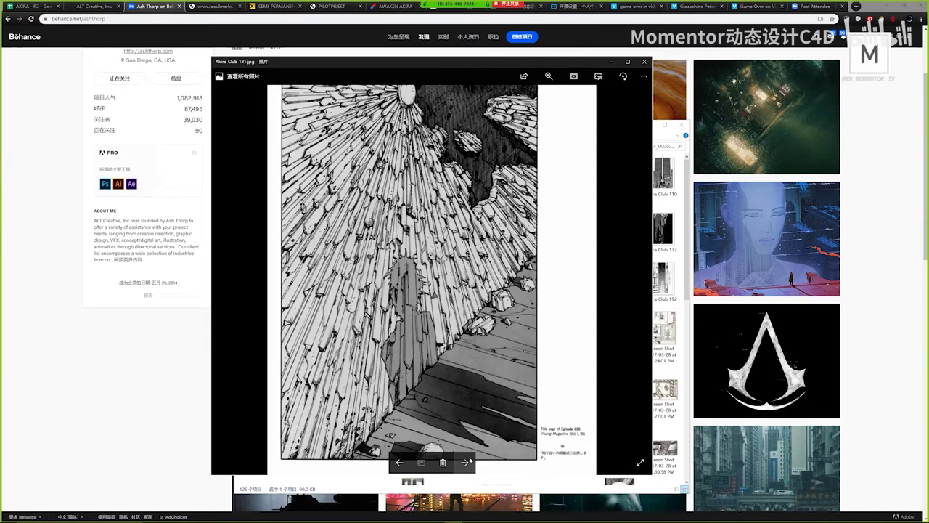
pyautogui.click(465, 462)
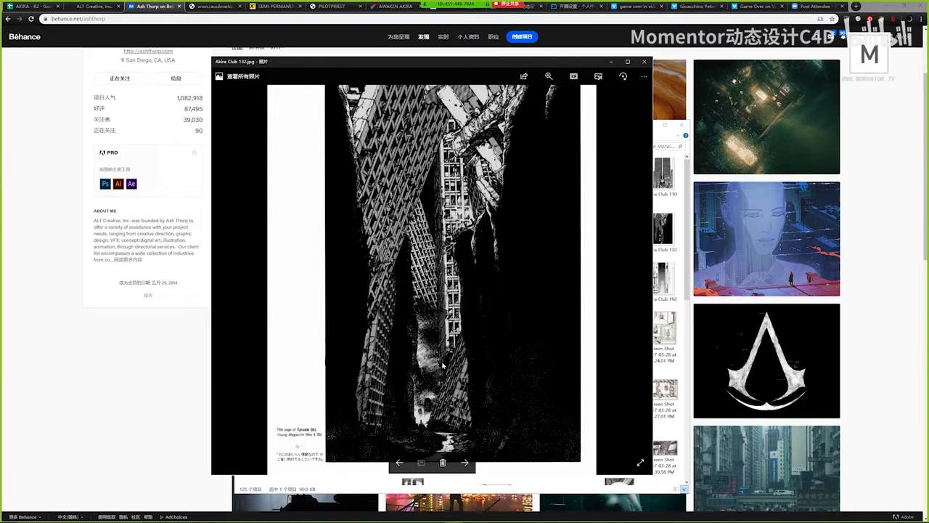
pyautogui.click(466, 462)
pyautogui.click(466, 463)
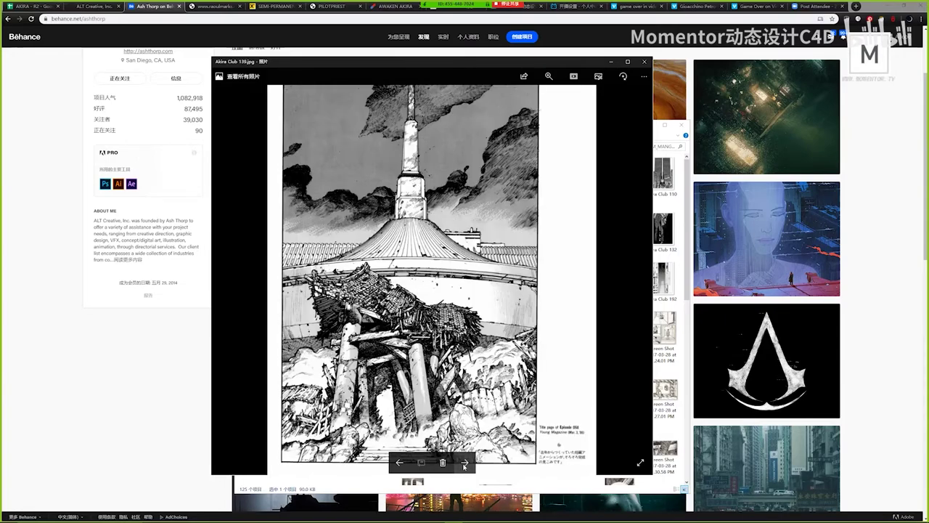
pyautogui.click(466, 462)
pyautogui.click(465, 463)
pyautogui.click(644, 61)
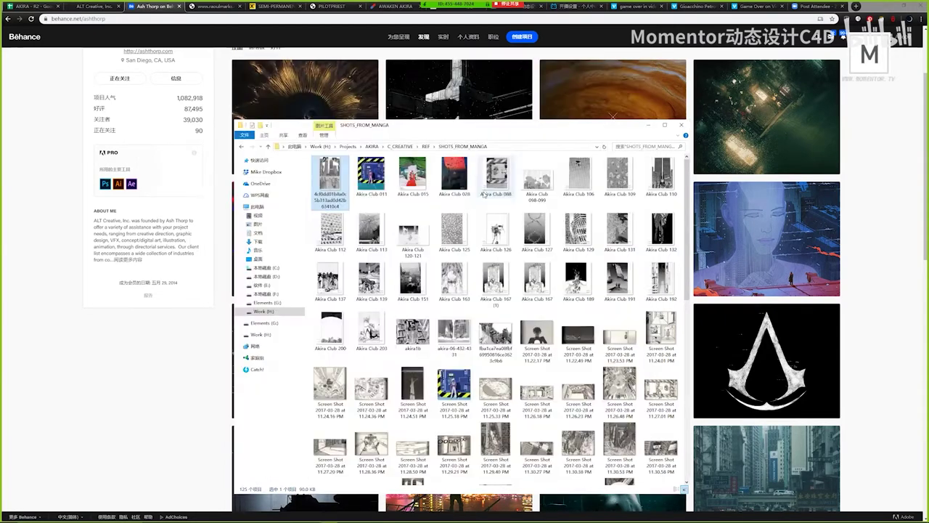
# - Return to REF, shift the window slightly right, and go up to the AKIRA project folder
pyautogui.click(426, 146)
pyautogui.moveTo(432, 131); pyautogui.dragTo(439, 131)
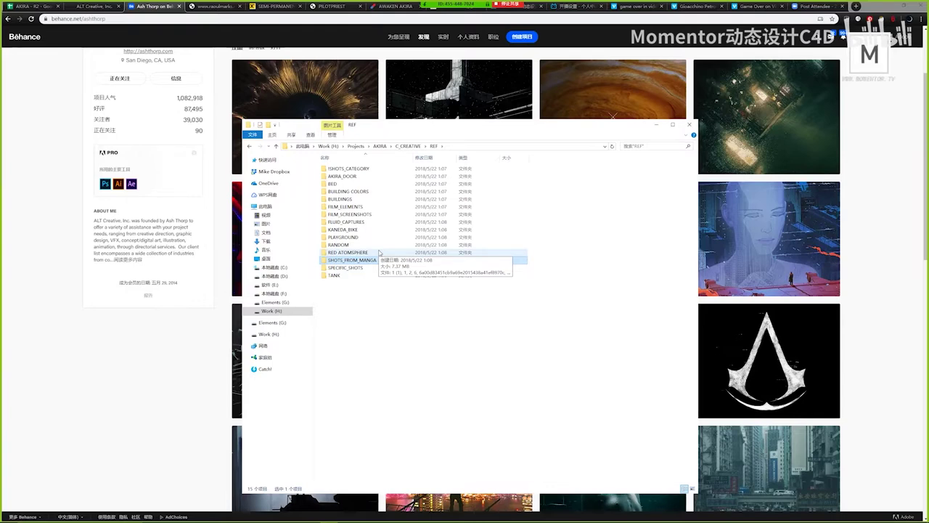
pyautogui.click(373, 290)
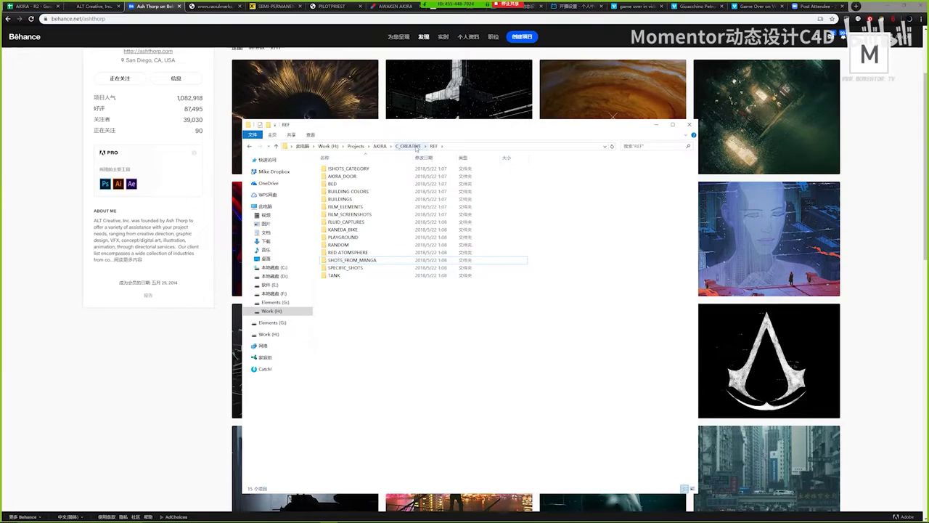
pyautogui.click(410, 146)
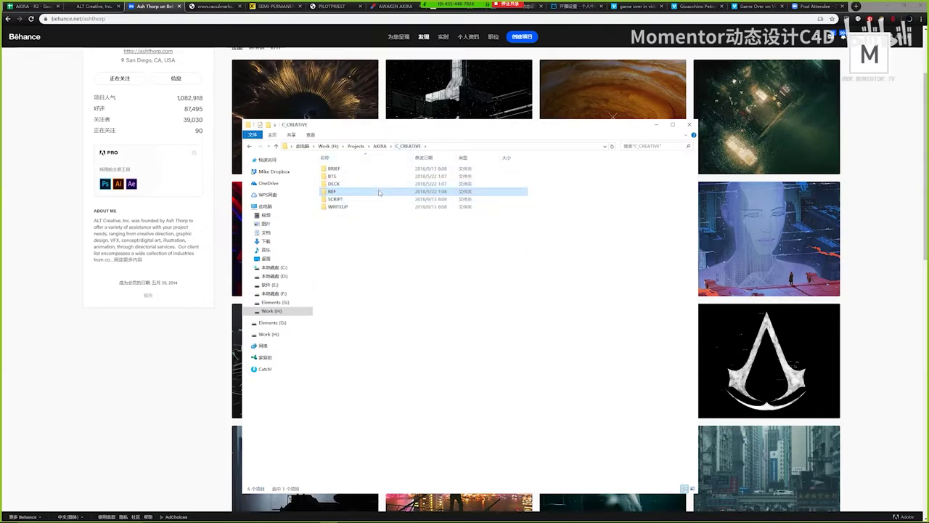
pyautogui.click(380, 146)
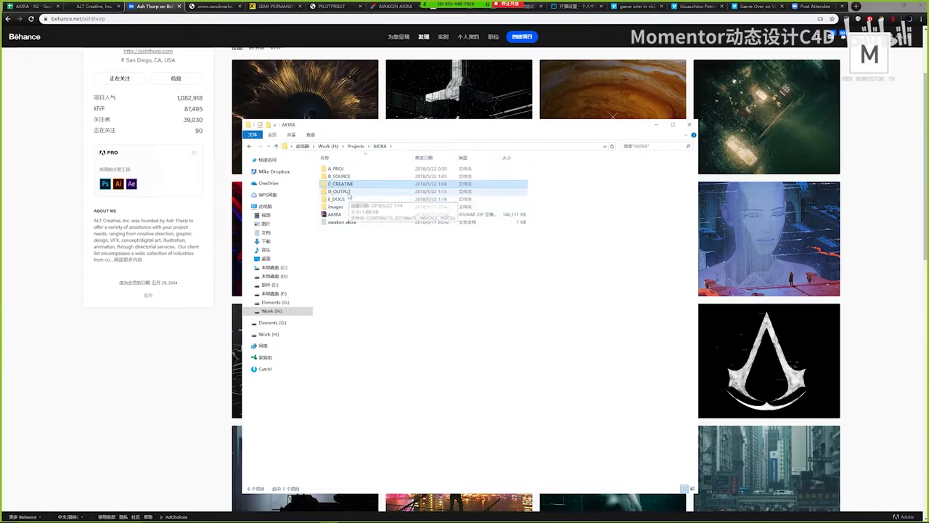
# - Look into C_CREATIVE, D_OUTPUT and C_CREATIVE › REF, then return to AKIRA
pyautogui.doubleClick(344, 184)
pyautogui.click(390, 146)
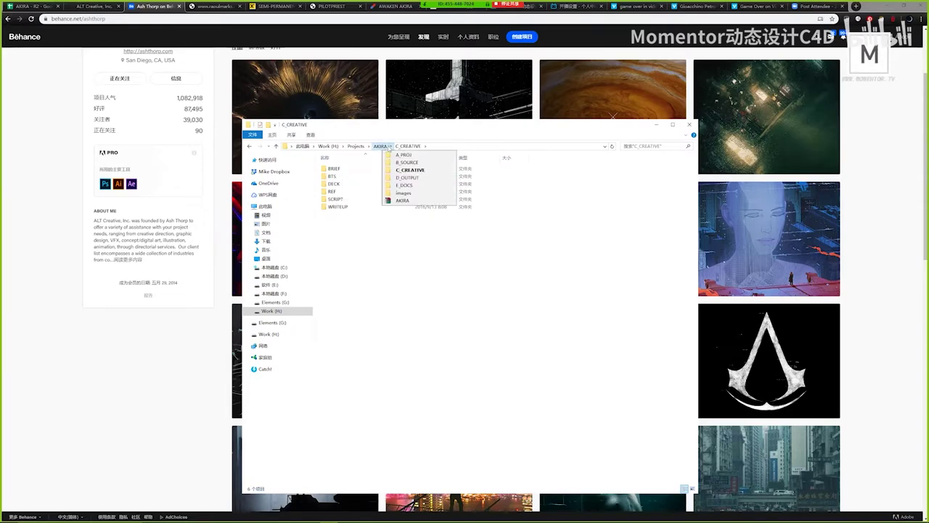
pyautogui.click(407, 177)
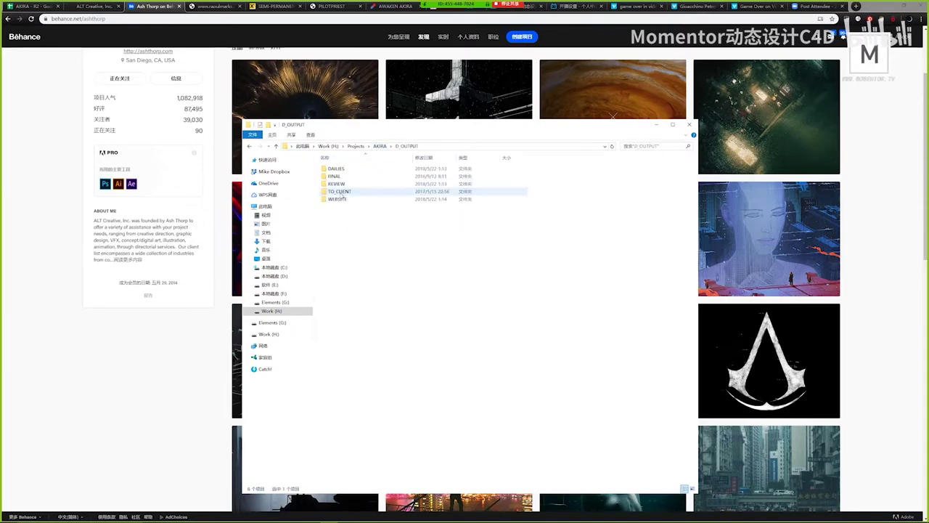
pyautogui.click(380, 146)
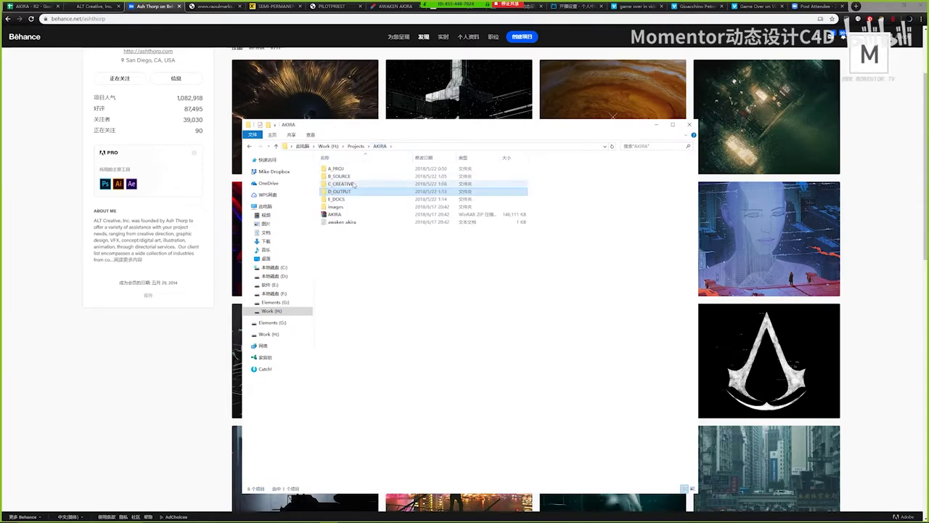
pyautogui.click(351, 186)
pyautogui.doubleClick(351, 186)
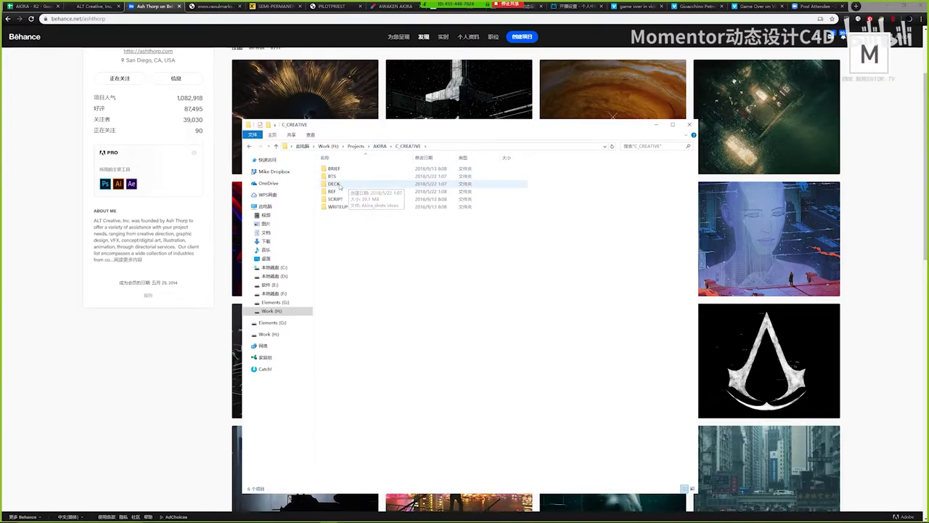
pyautogui.doubleClick(333, 191)
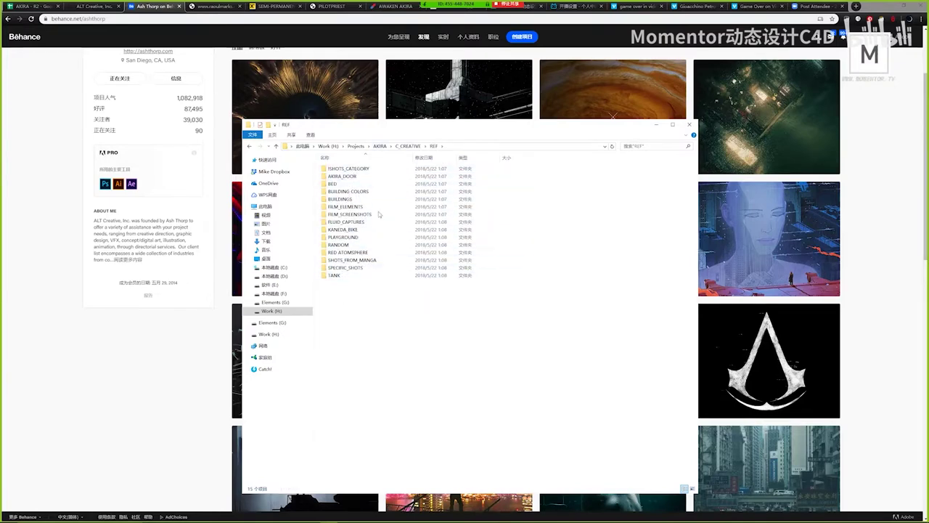
pyautogui.click(408, 146)
pyautogui.click(381, 146)
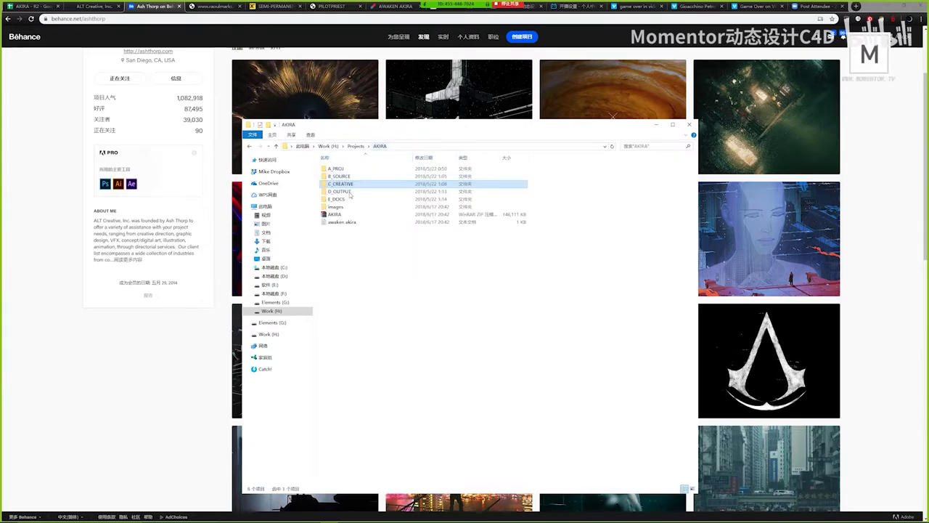
# - Browse E_DOCS, D_OUTPUT and its WEBSITE folder, then go back to AKIRA
pyautogui.press('Down')
pyautogui.press('Down')
pyautogui.press('Return')
pyautogui.press('BackSpace')
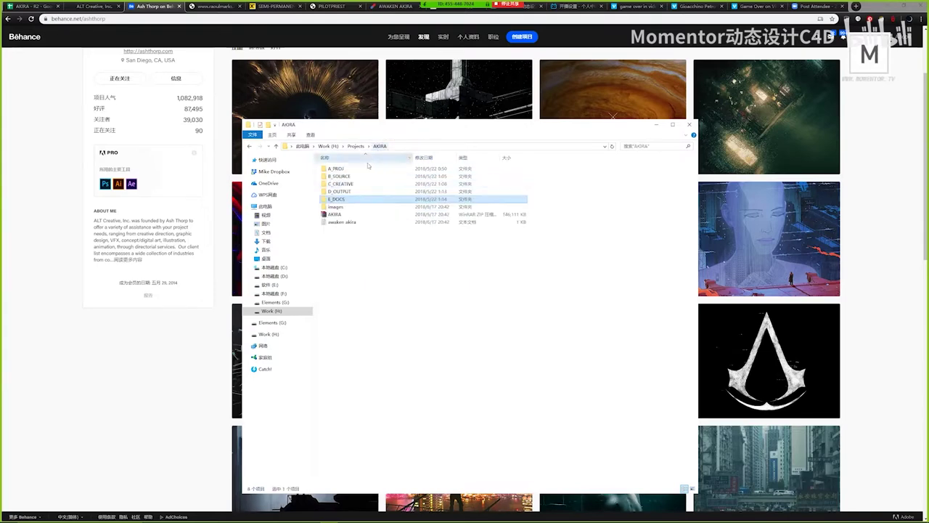
pyautogui.press('Up')
pyautogui.press('Return')
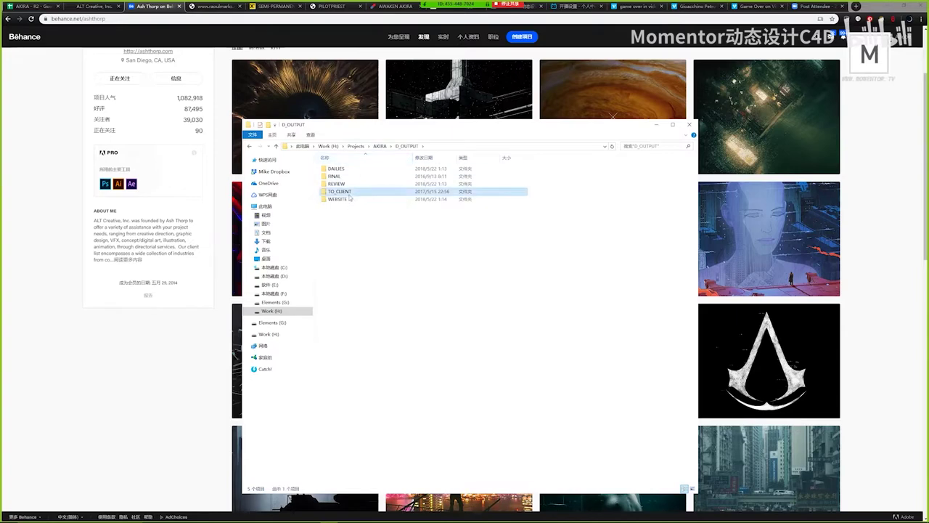
pyautogui.doubleClick(338, 199)
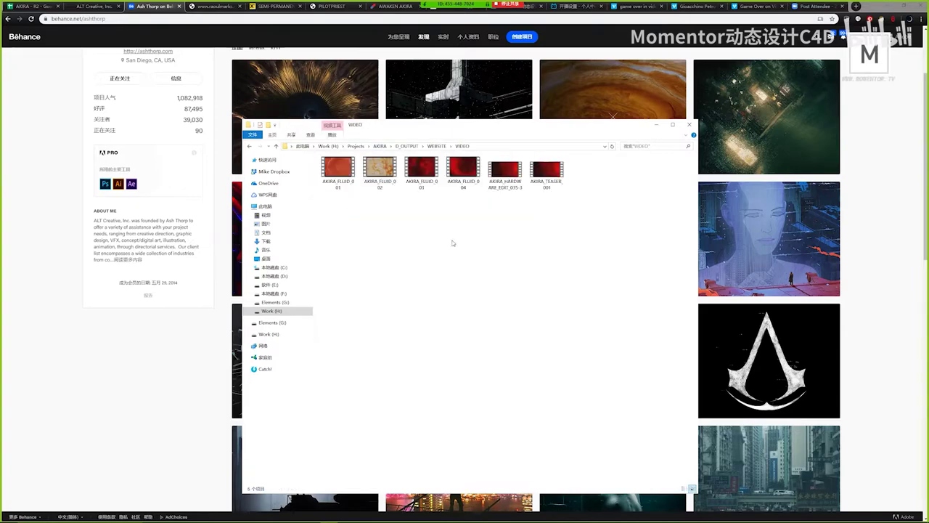
pyautogui.click(408, 146)
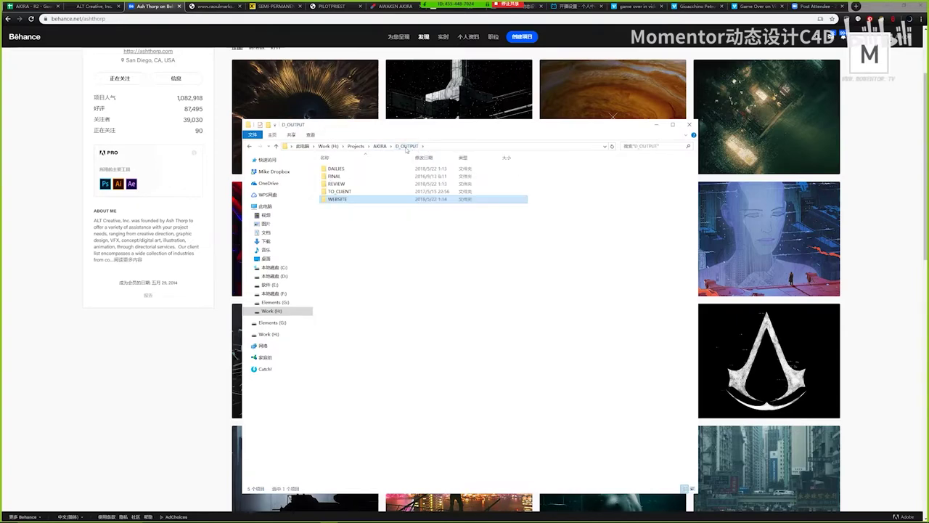
pyautogui.click(380, 146)
# - Open B_SOURCE › VIDEO and select the Akira, then the Baraka 1 video file
pyautogui.doubleClick(339, 176)
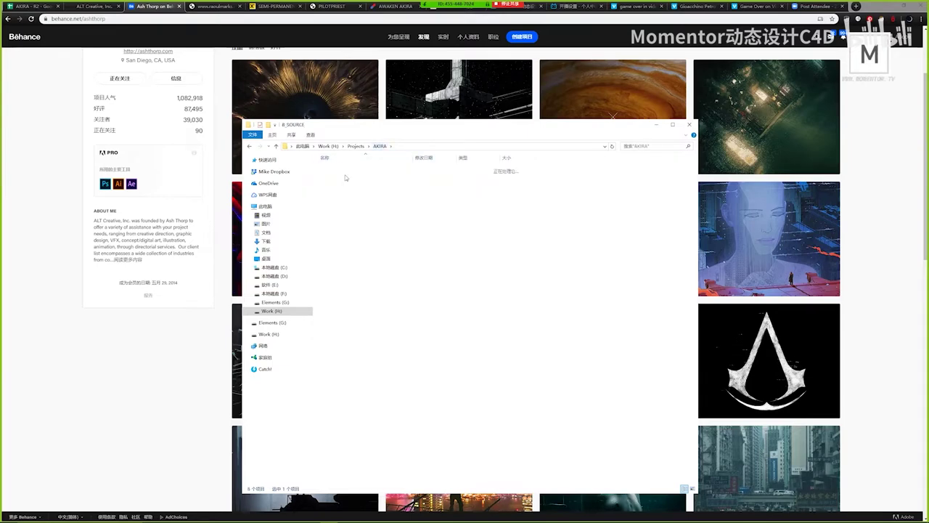
pyautogui.doubleClick(349, 238)
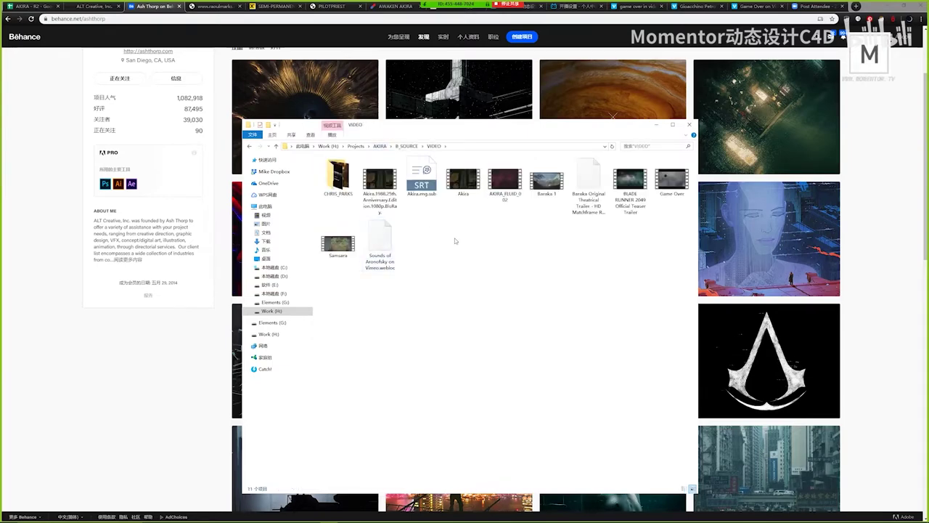
pyautogui.click(463, 180)
pyautogui.click(543, 196)
# - Play Samsara in Movies & TV, skip past the opening titles, then pause and resume
pyautogui.doubleClick(338, 243)
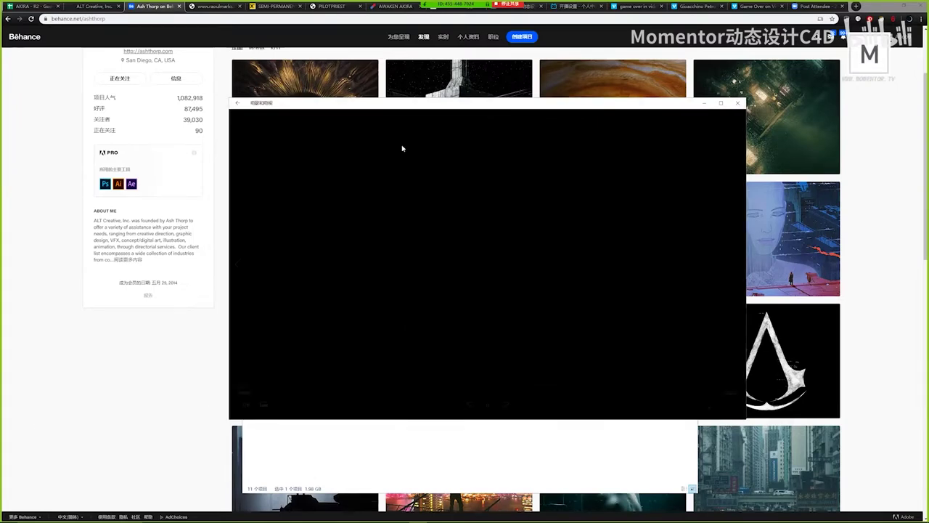
pyautogui.click(255, 385)
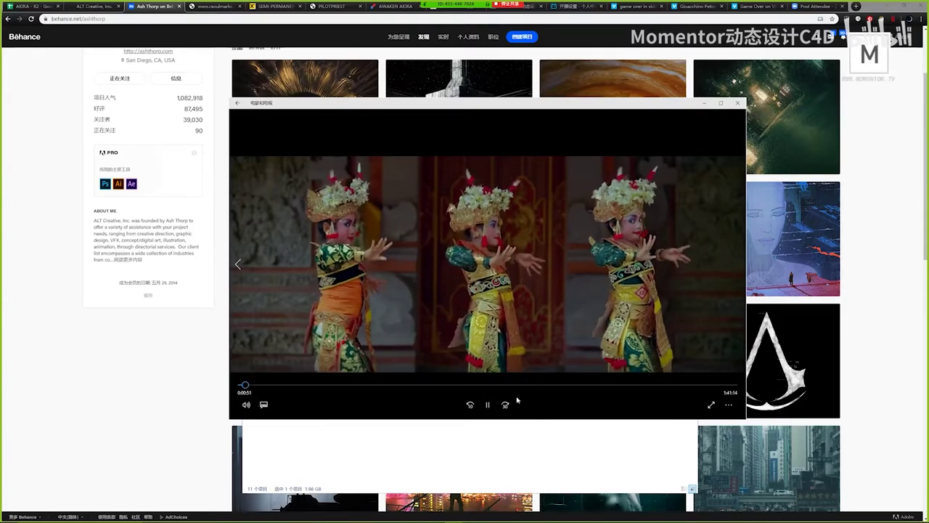
pyautogui.click(487, 405)
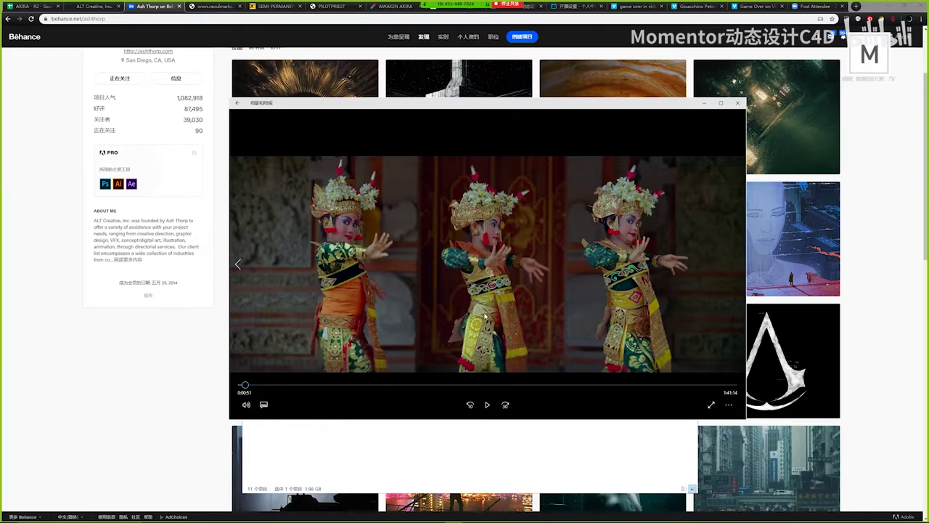
pyautogui.click(487, 404)
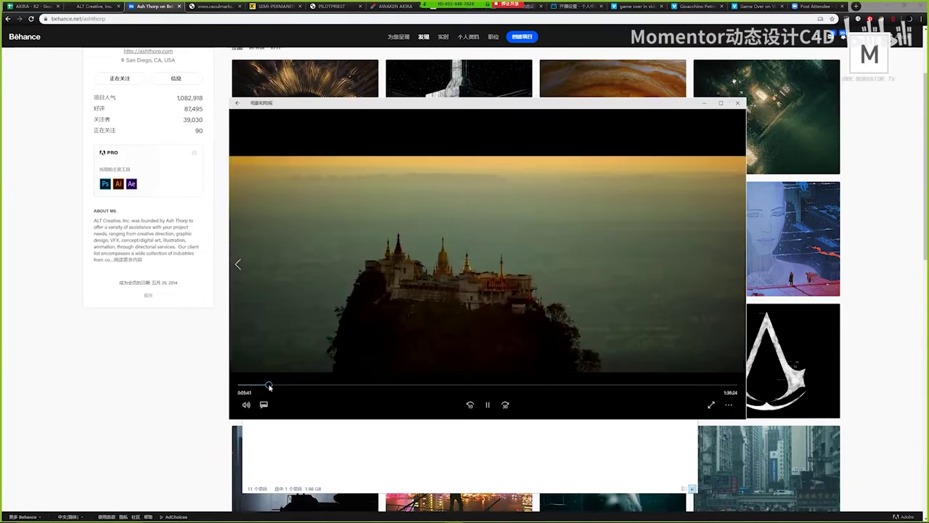
# - Skim Samsara from 0:08:24 past 0:21:43 to the opera house, pausing at the diving figures
pyautogui.click(282, 386)
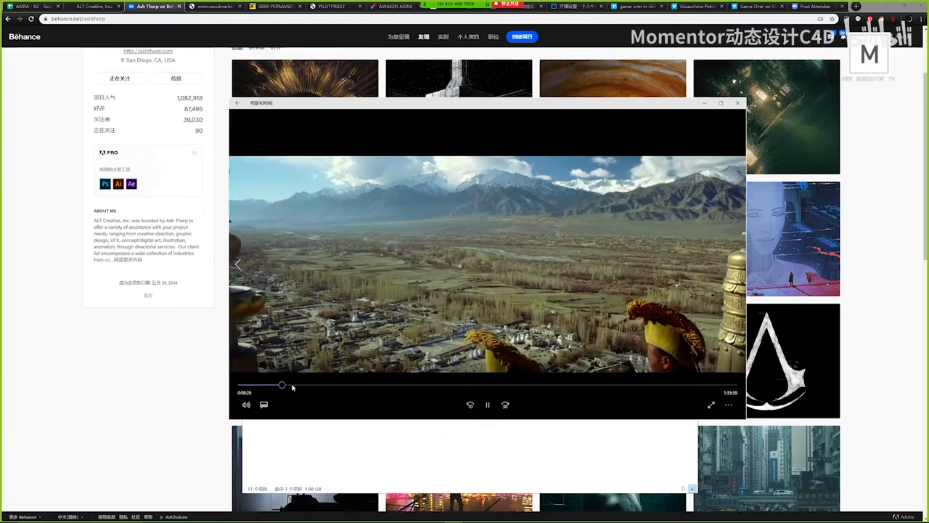
pyautogui.click(292, 386)
pyautogui.click(305, 385)
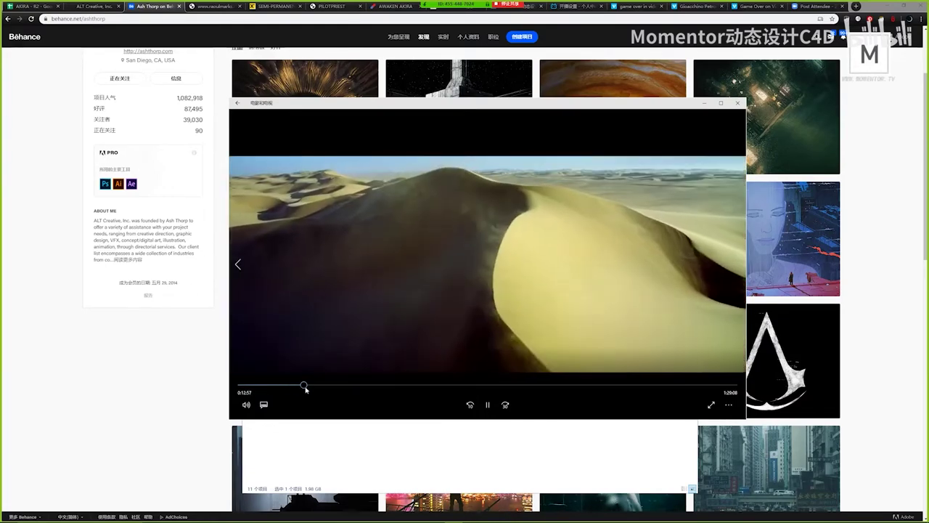
pyautogui.click(324, 386)
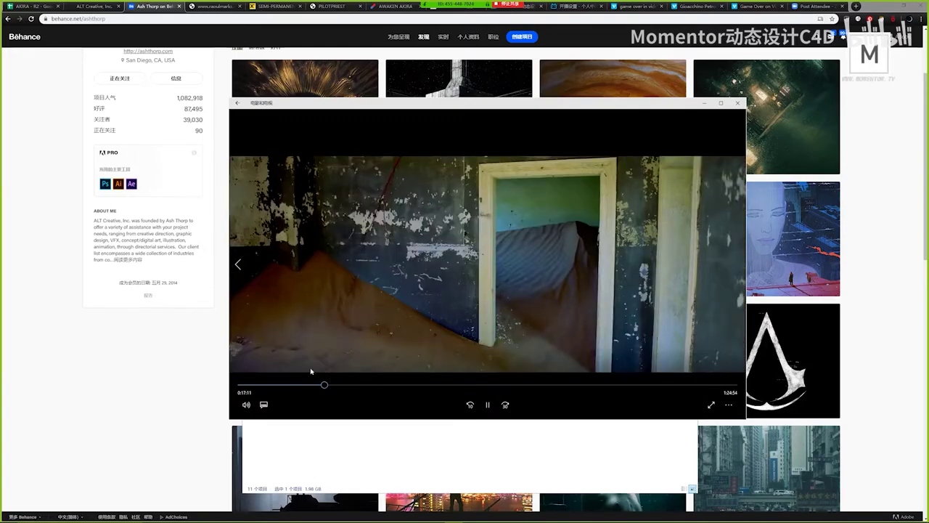
pyautogui.click(321, 385)
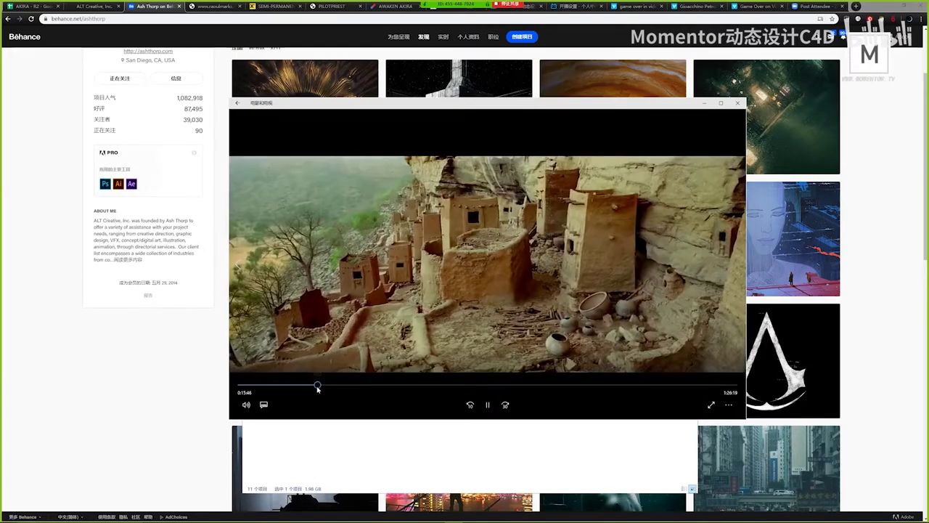
pyautogui.moveTo(321, 386); pyautogui.dragTo(417, 386)
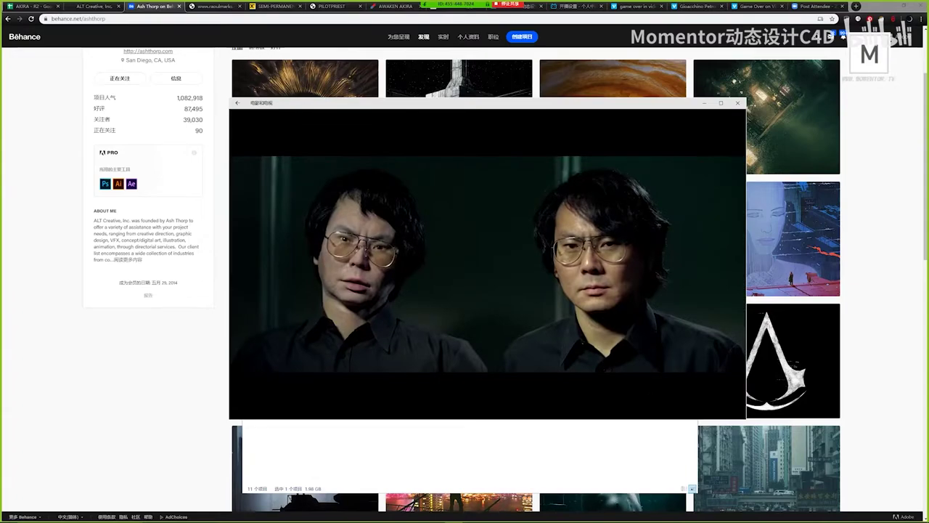
pyautogui.moveTo(426, 387)
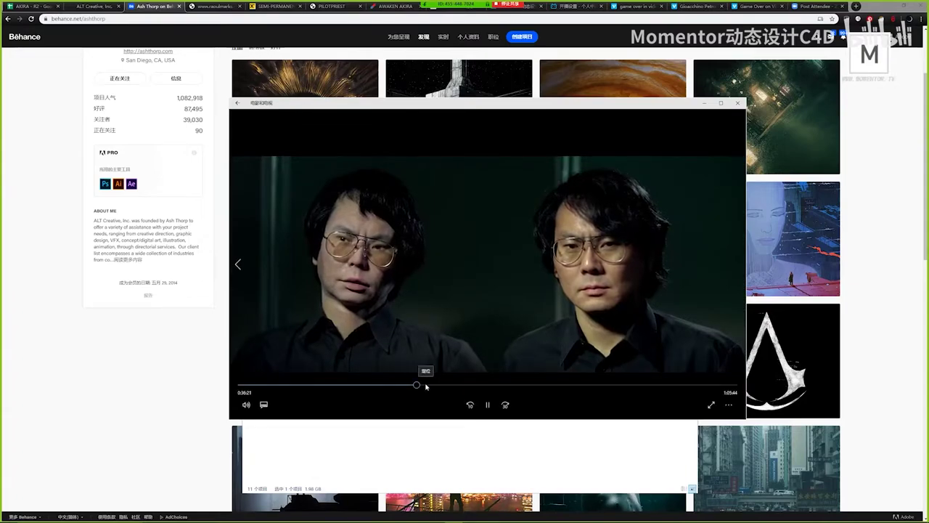
pyautogui.moveTo(426, 386); pyautogui.dragTo(450, 385)
pyautogui.click(488, 404)
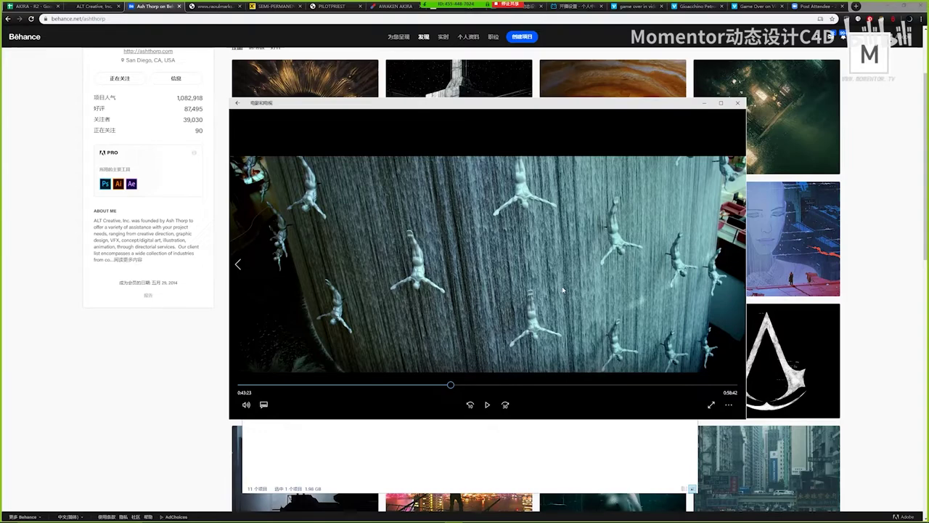
# - Resume Samsara, skim to about 0:54:46, and move the player down to reveal the video folder
pyautogui.click(487, 404)
pyautogui.click(460, 384)
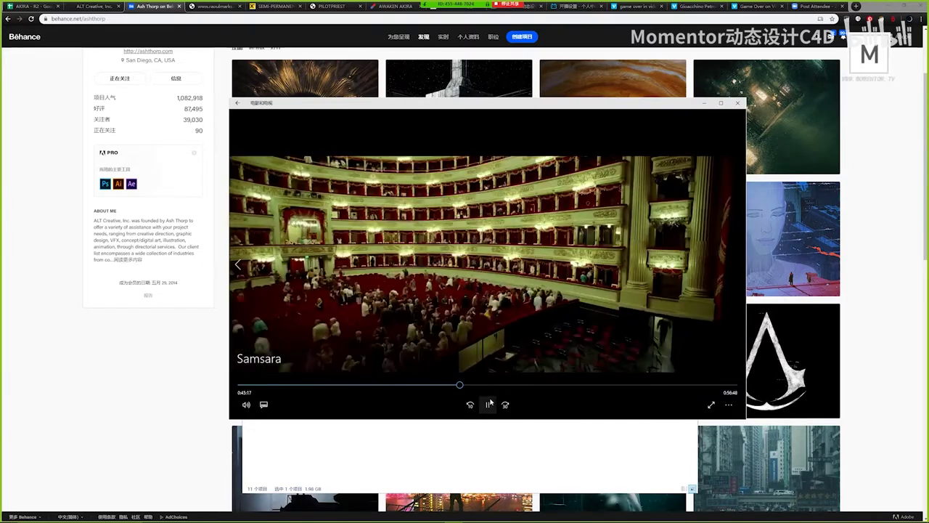
pyautogui.moveTo(483, 383); pyautogui.dragTo(698, 415)
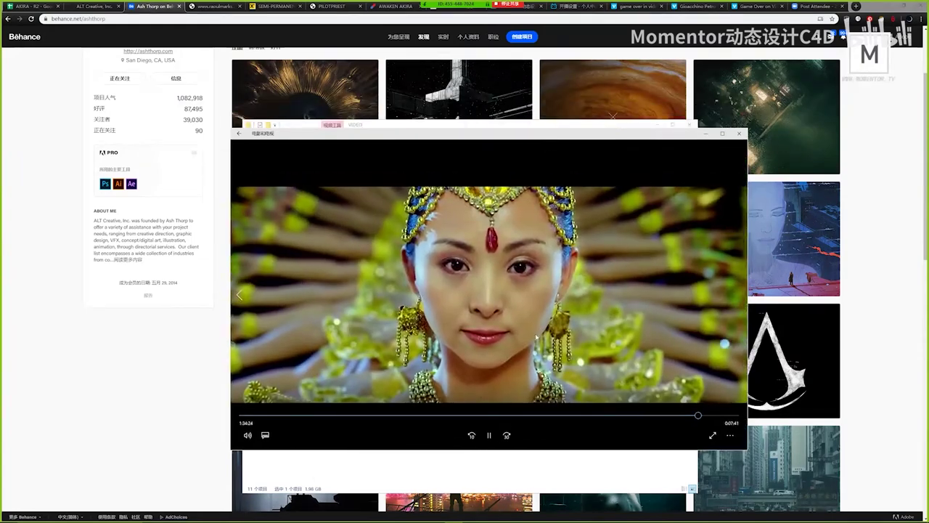
pyautogui.moveTo(571, 133); pyautogui.dragTo(563, 237)
pyautogui.click(553, 203)
# - Play Baraka 1 and scrub between 0:19:51 and 0:24:45, pausing at 0:25:43
pyautogui.doubleClick(548, 181)
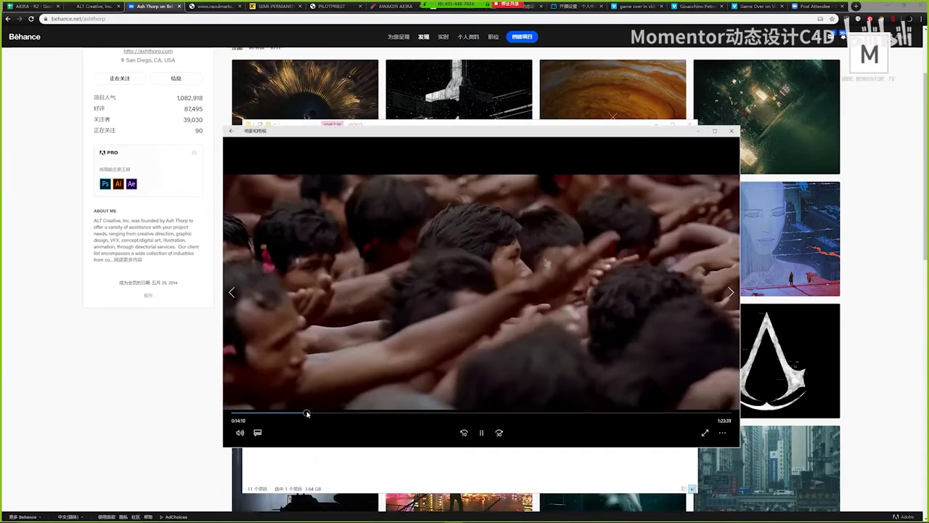
pyautogui.moveTo(306, 413); pyautogui.dragTo(359, 412)
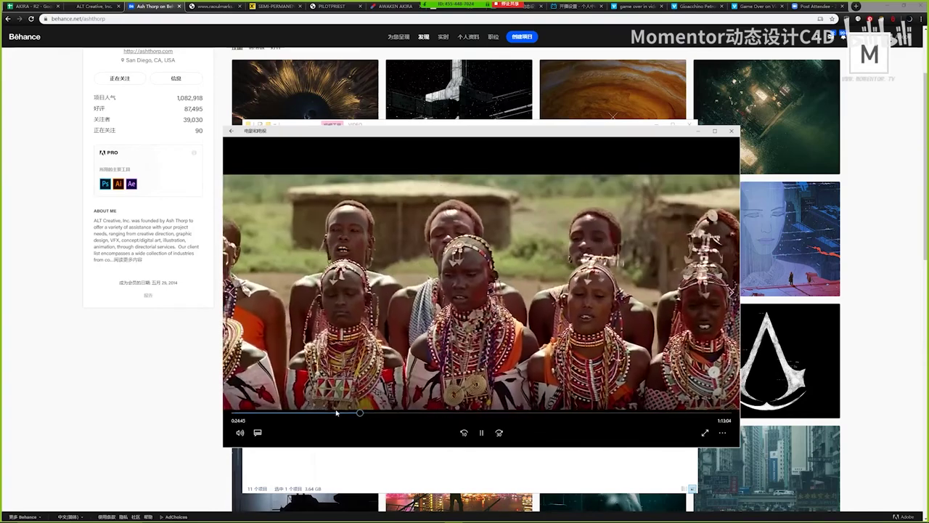
pyautogui.click(336, 412)
pyautogui.press('space')
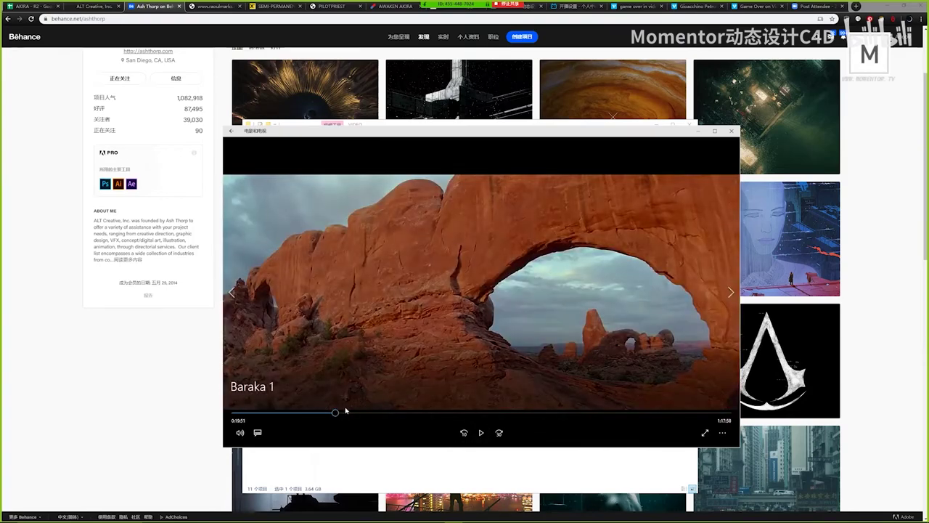
pyautogui.click(480, 432)
pyautogui.click(355, 412)
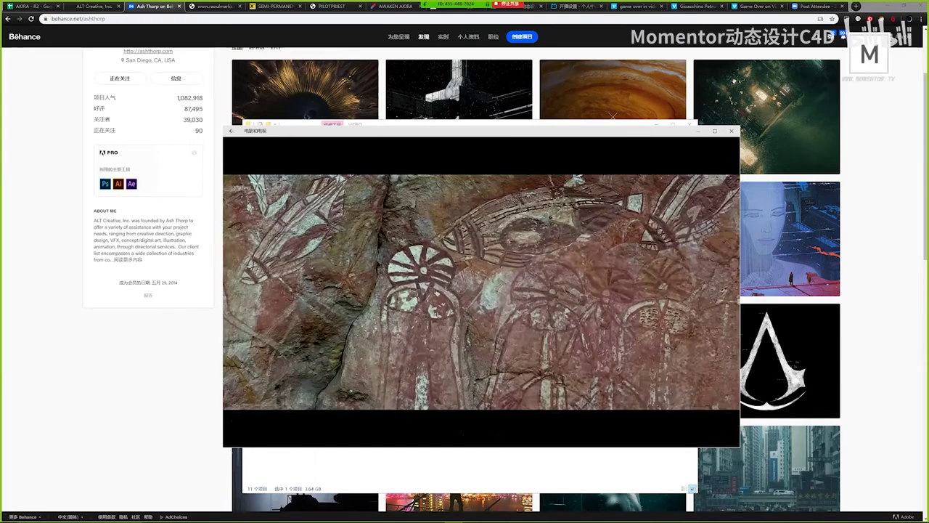
pyautogui.moveTo(357, 413); pyautogui.dragTo(365, 412)
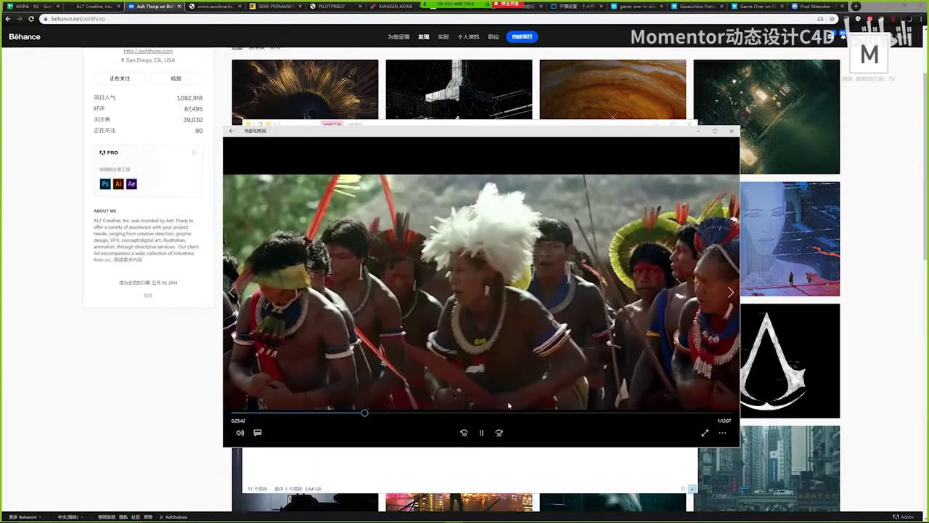
pyautogui.click(482, 432)
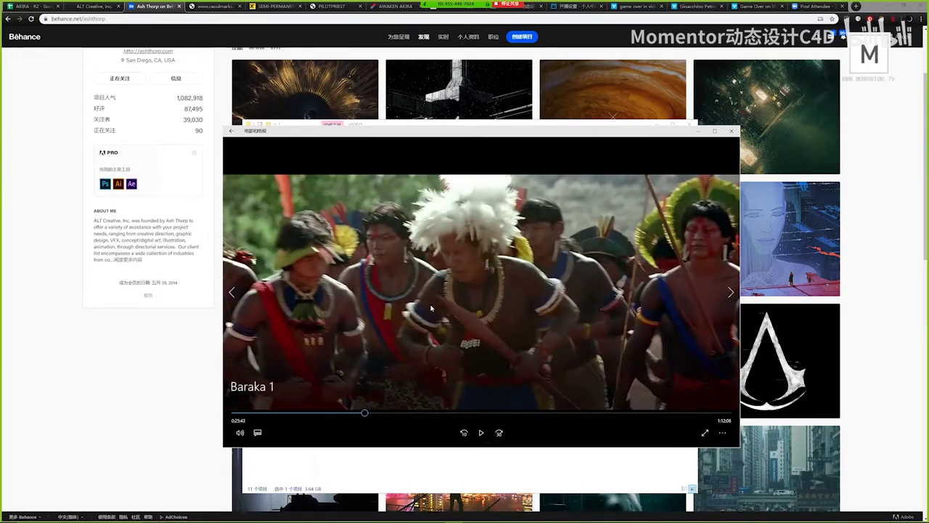
# - Skim Baraka 1 to the tenement buildings at 0:36:05, then select Game Over in the folder
pyautogui.moveTo(364, 413); pyautogui.dragTo(372, 413)
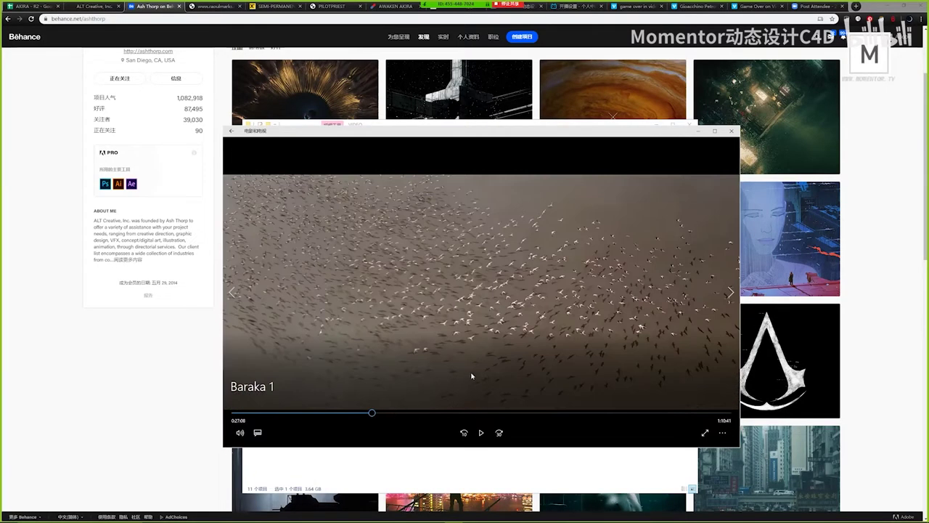
pyautogui.click(389, 416)
pyautogui.click(417, 416)
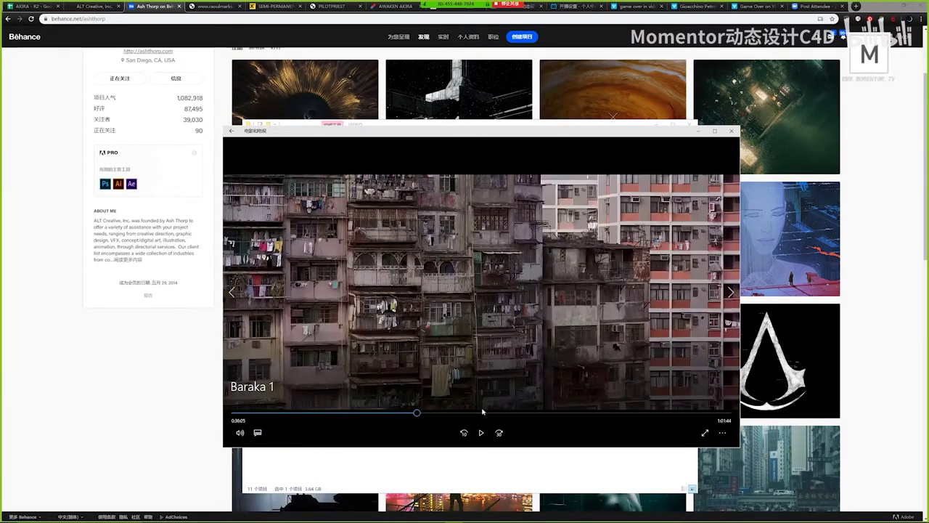
pyautogui.click(514, 125)
pyautogui.click(672, 180)
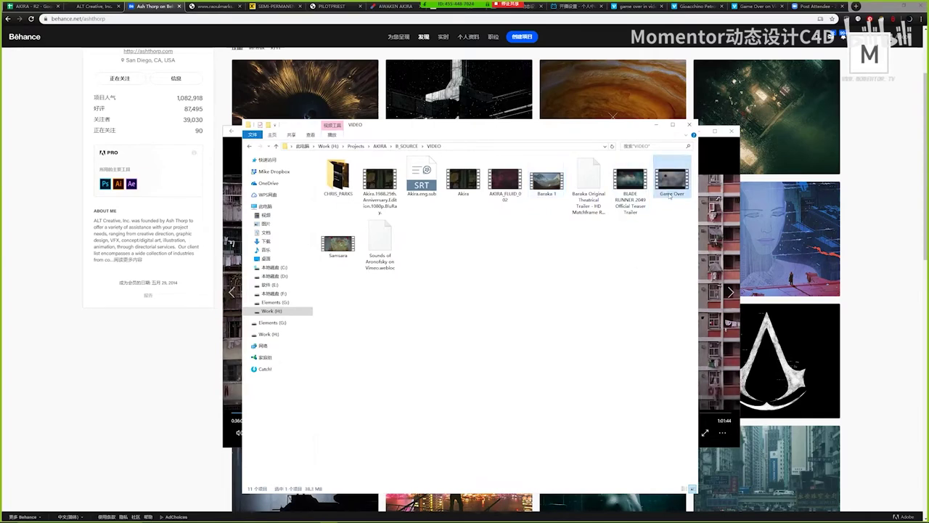
# - Play the Game Over video and switch it to full screen
pyautogui.doubleClick(670, 193)
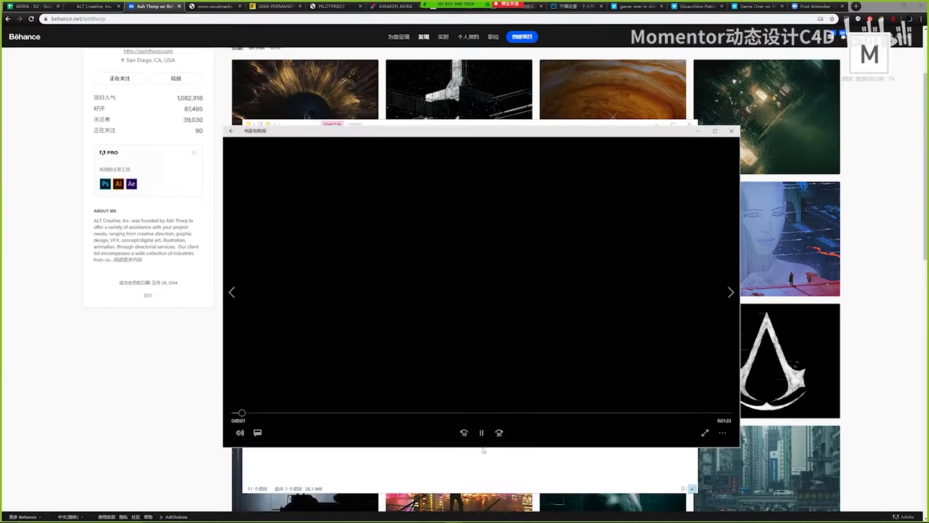
pyautogui.doubleClick(491, 345)
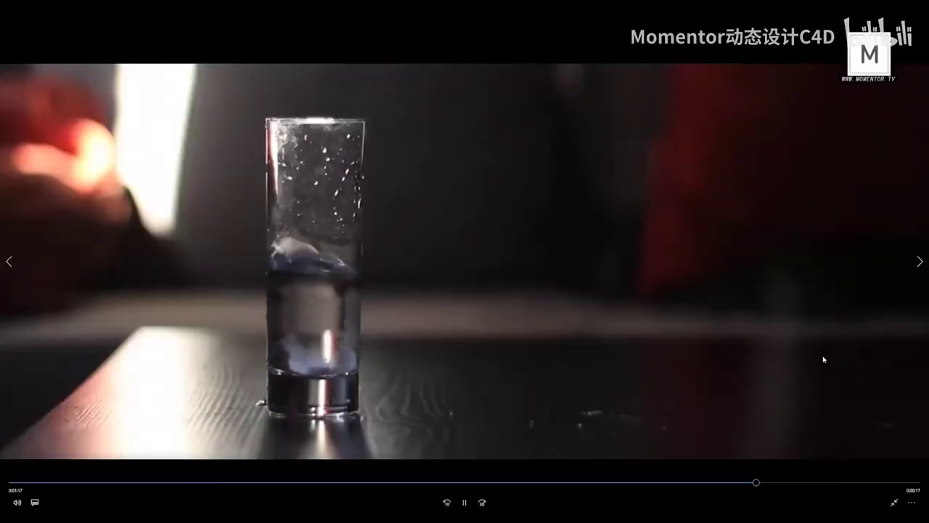
# - Exit full screen, pause Game Over, and rewind it from 01:19 to 00:18
pyautogui.press('Escape')
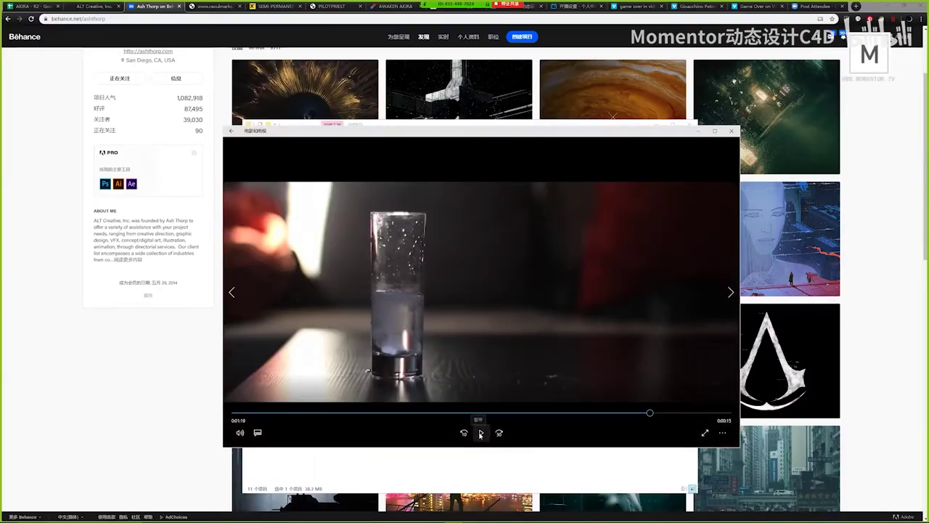
pyautogui.click(481, 433)
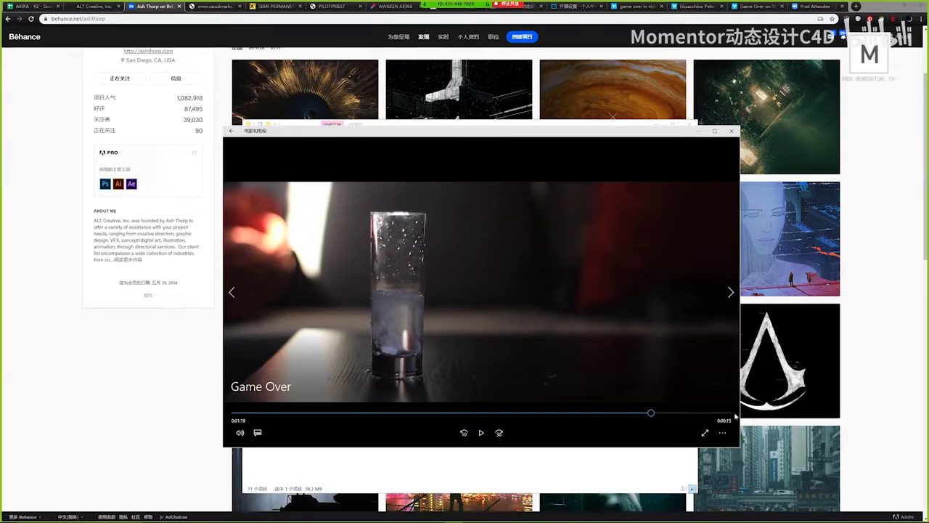
pyautogui.moveTo(650, 413); pyautogui.dragTo(407, 413)
# - Close the local player and browse the creator's Vimeo channel page, then return to Game Over
pyautogui.click(731, 130)
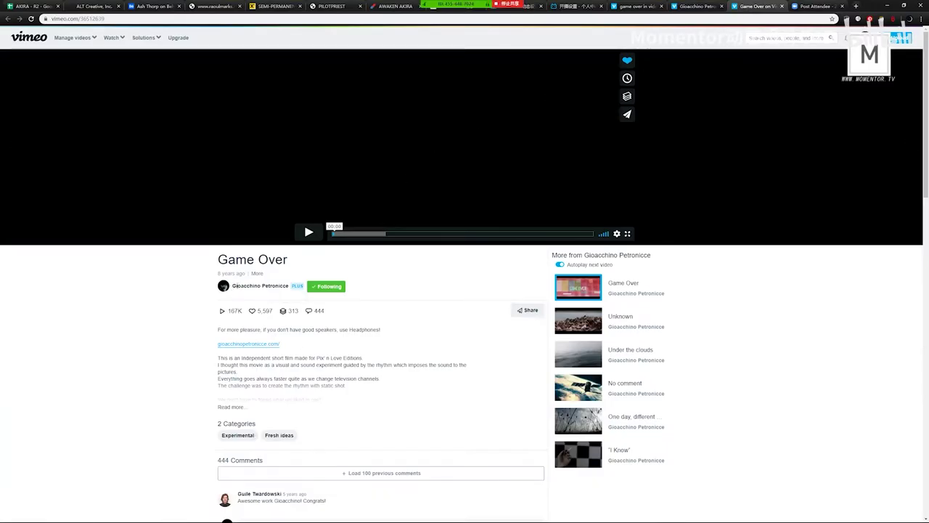
pyautogui.moveTo(233, 285); pyautogui.dragTo(288, 286)
pyautogui.click(289, 286)
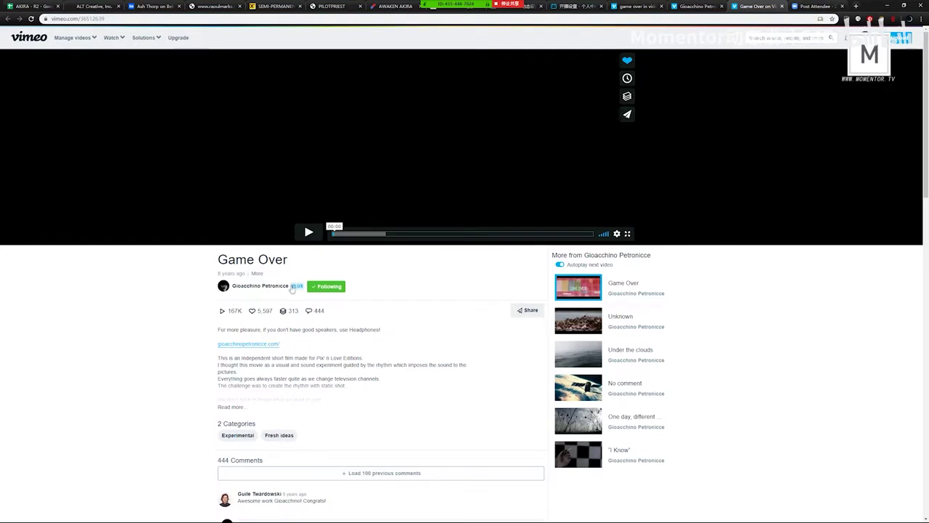
pyautogui.click(697, 6)
pyautogui.scroll(-2, 635, 267)
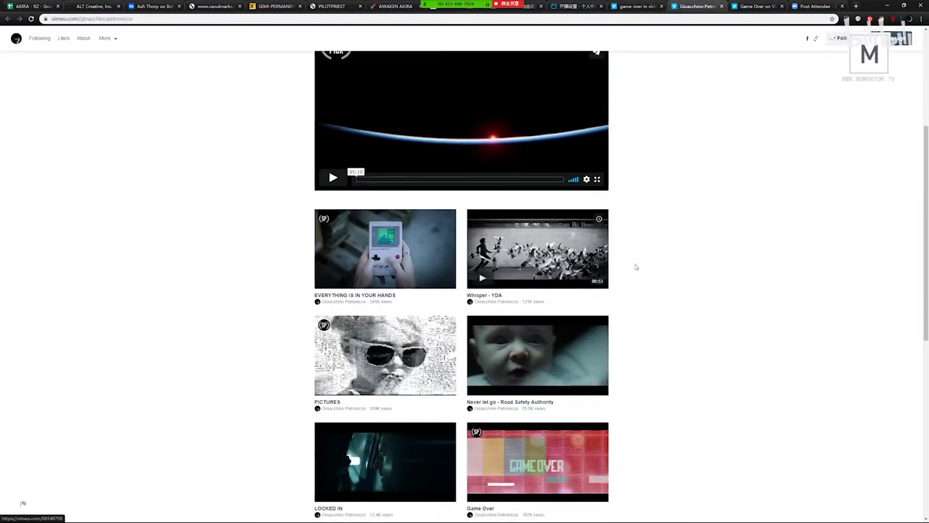
pyautogui.scroll(2, 640, 249)
pyautogui.click(755, 5)
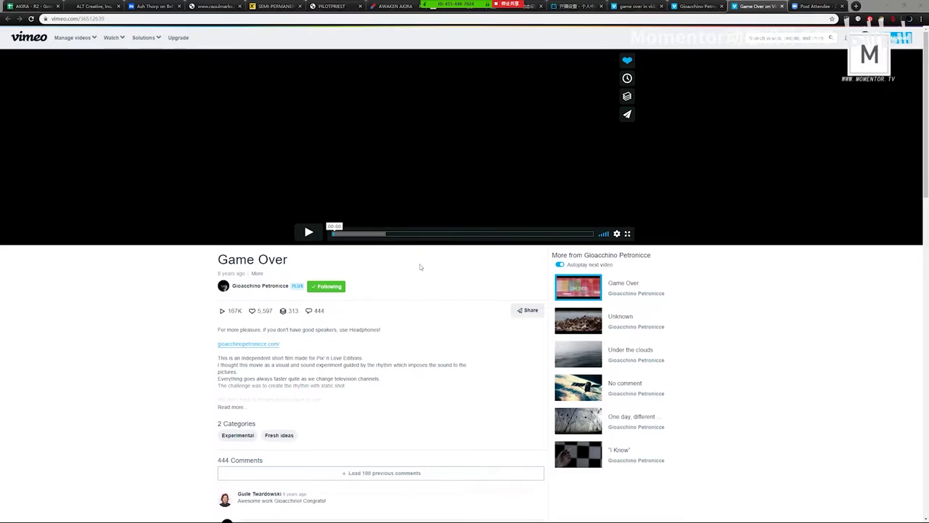
# - Scrub and resume the Game Over video in the player, then bring the VIDEO folder forward
pyautogui.hotkey('alt', 'Tab')
pyautogui.moveTo(400, 417); pyautogui.dragTo(441, 413)
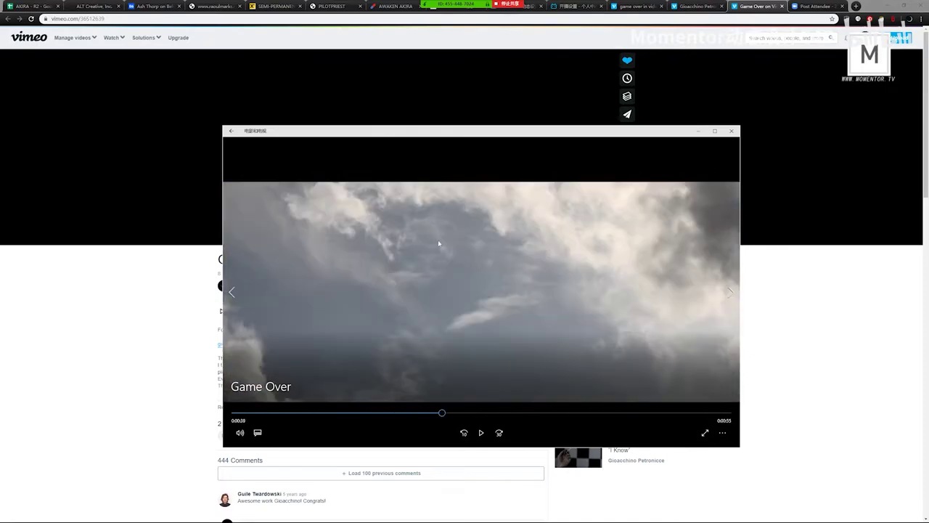
pyautogui.click(482, 430)
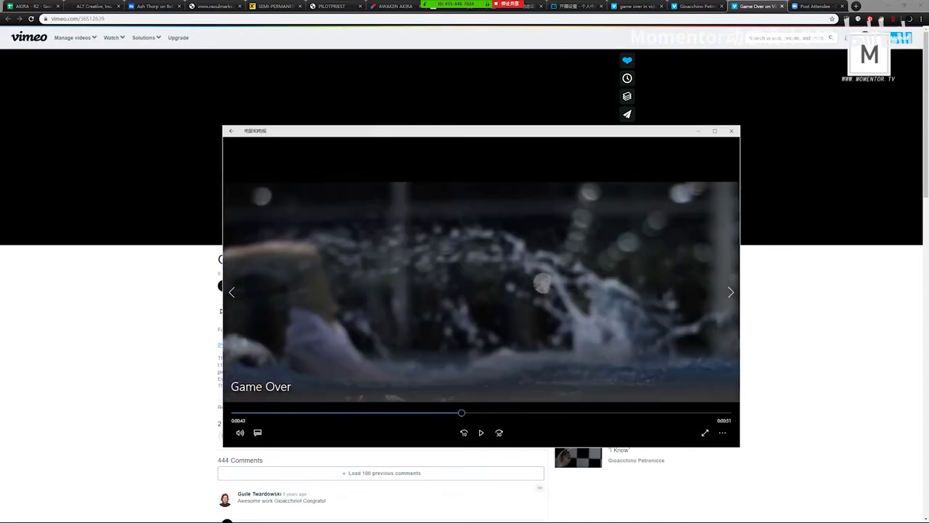
pyautogui.hotkey('alt', 'Tab')
pyautogui.click(503, 183)
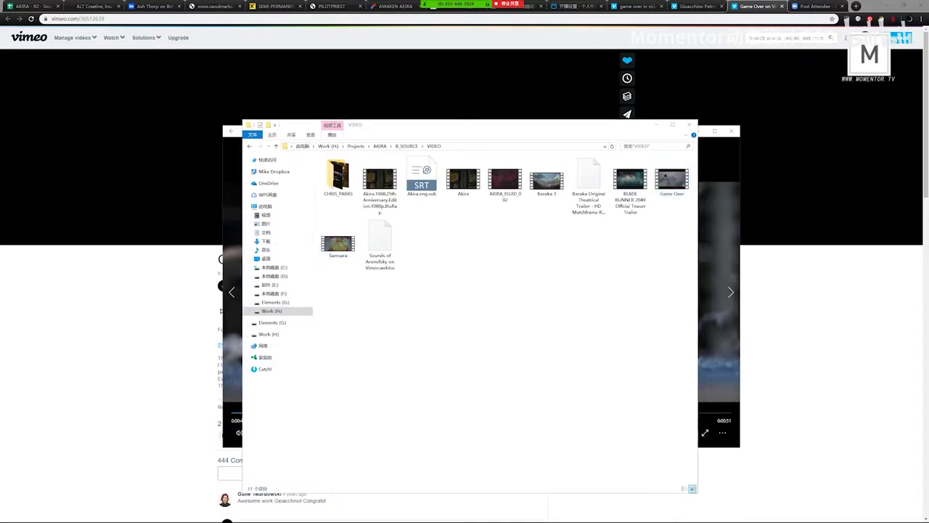
pyautogui.click(596, 320)
pyautogui.click(662, 194)
pyautogui.click(566, 221)
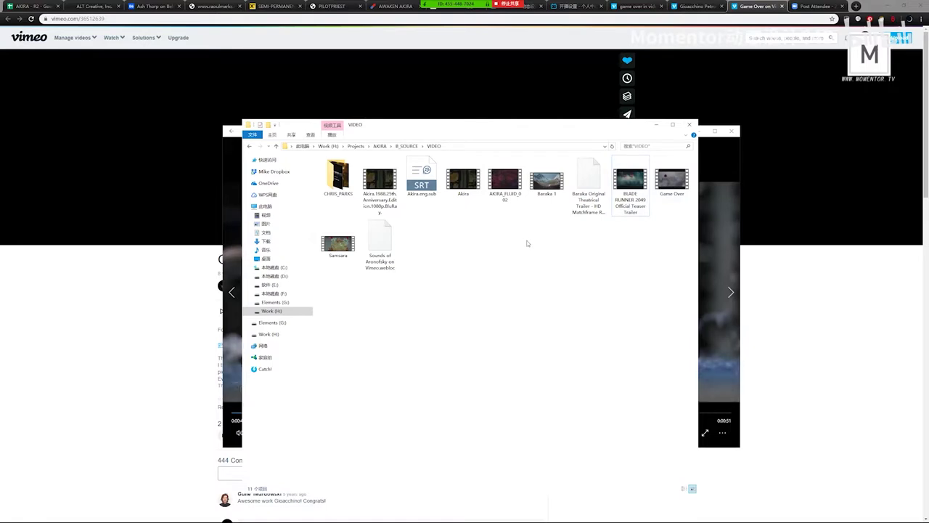
pyautogui.doubleClick(338, 176)
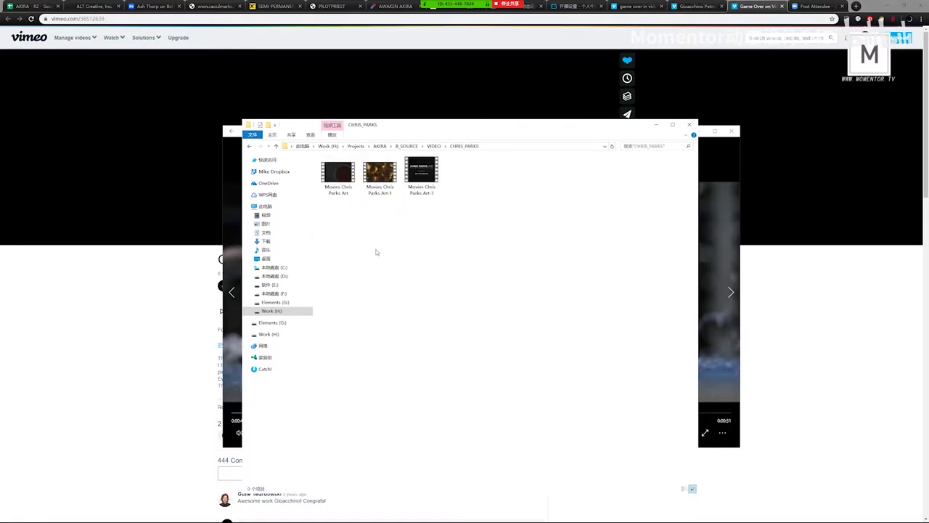
# - Play the first Chris Parks Art clip, lower its volume, pause and scrub to about 02:19
pyautogui.doubleClick(346, 186)
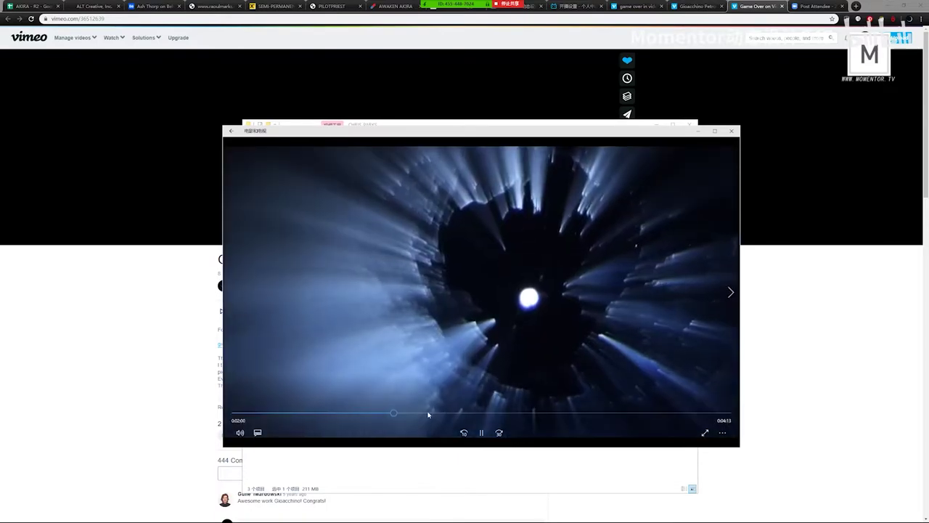
pyautogui.click(460, 414)
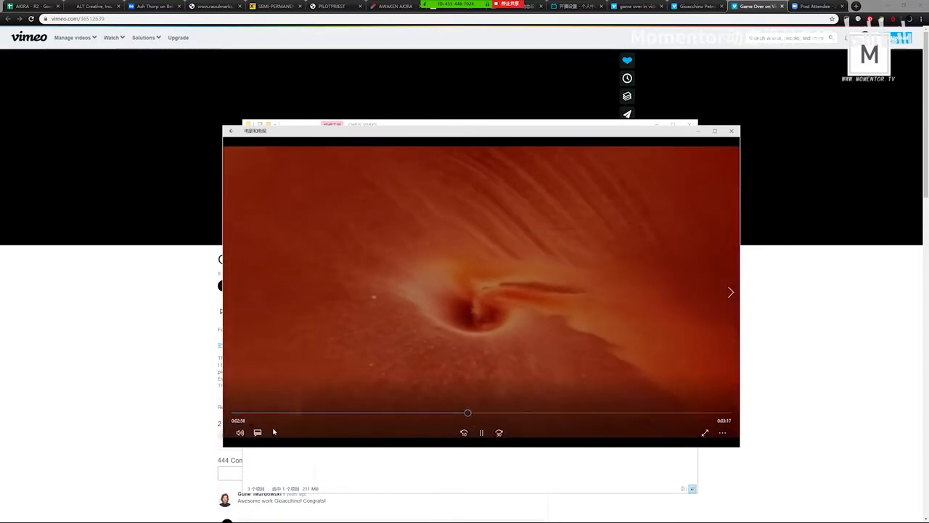
pyautogui.click(240, 433)
pyautogui.click(260, 407)
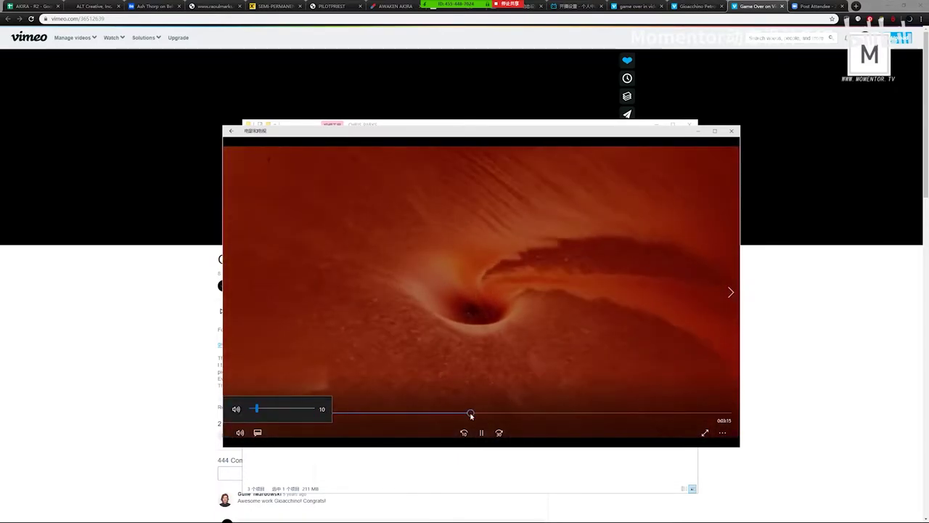
pyautogui.click(481, 433)
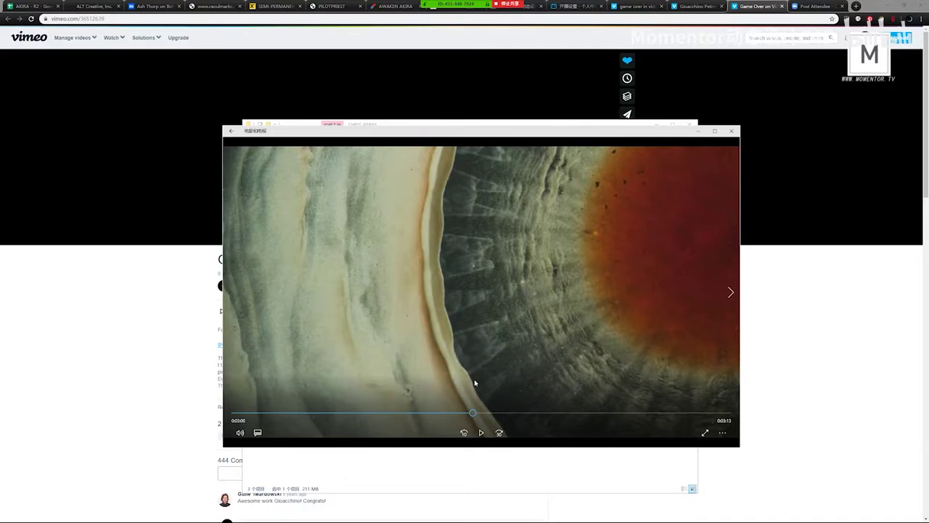
pyautogui.moveTo(479, 414); pyautogui.dragTo(418, 420)
pyautogui.moveTo(387, 132); pyautogui.dragTo(414, 154)
pyautogui.click(425, 132)
# - Return up to the VIDEO folder and select the AKIRA_FLUID_02 video
pyautogui.hotkey('alt', 'Up')
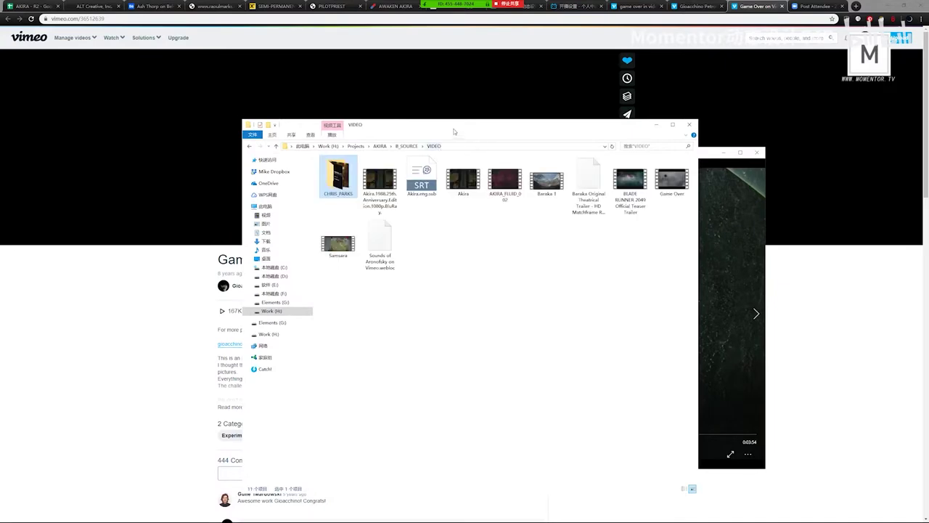
pyautogui.moveTo(453, 129); pyautogui.dragTo(441, 127)
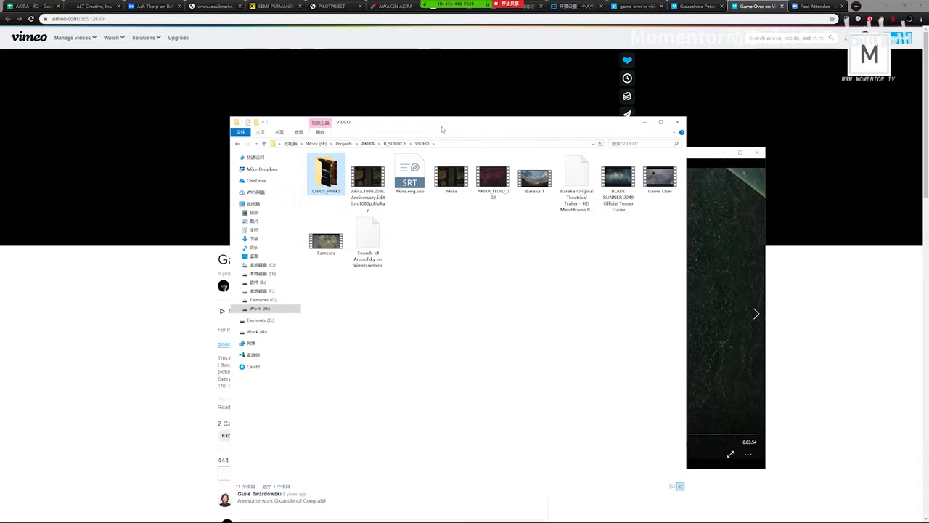
pyautogui.click(501, 282)
pyautogui.click(488, 198)
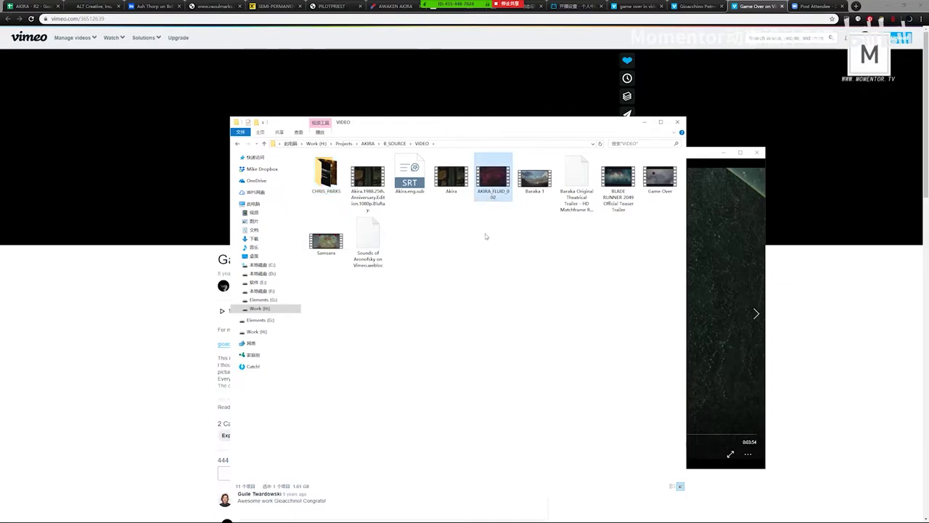
pyautogui.click(453, 200)
# - Open the Game Over video, keep the VIDEO folder in front, and show all open windows
pyautogui.click(653, 192)
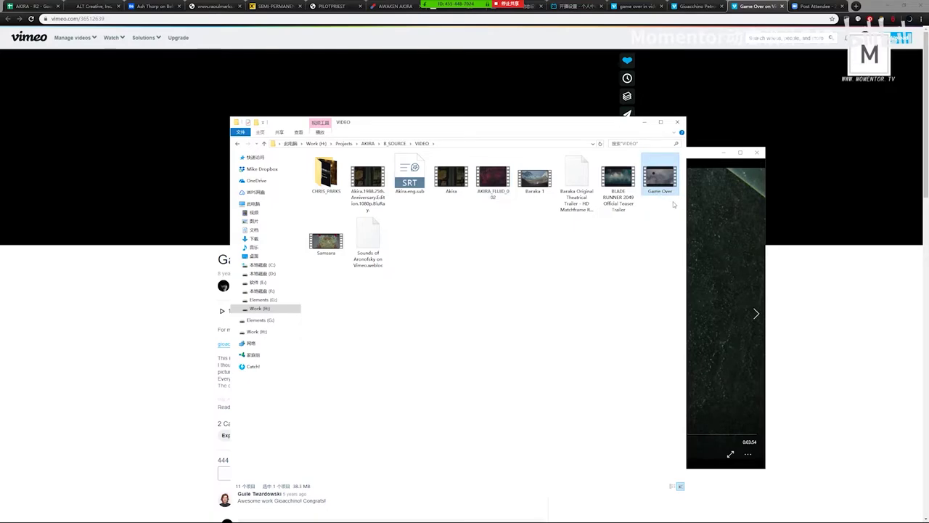
pyautogui.doubleClick(660, 182)
pyautogui.click(706, 193)
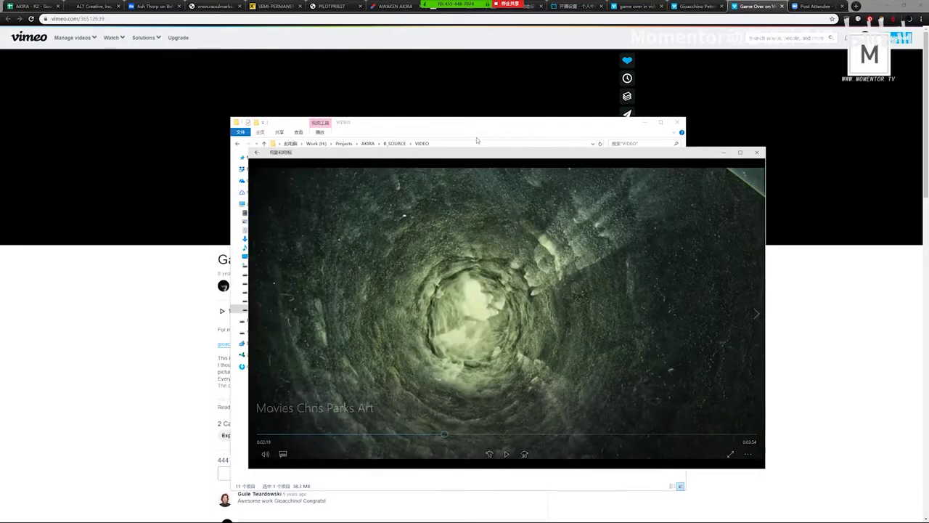
pyautogui.click(477, 137)
pyautogui.click(519, 129)
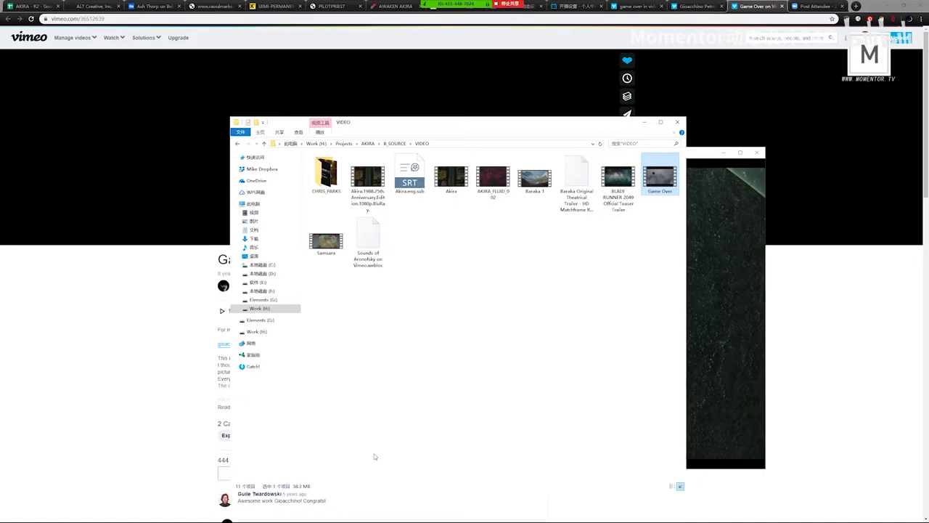
pyautogui.hotkey('alt', 'Tab')
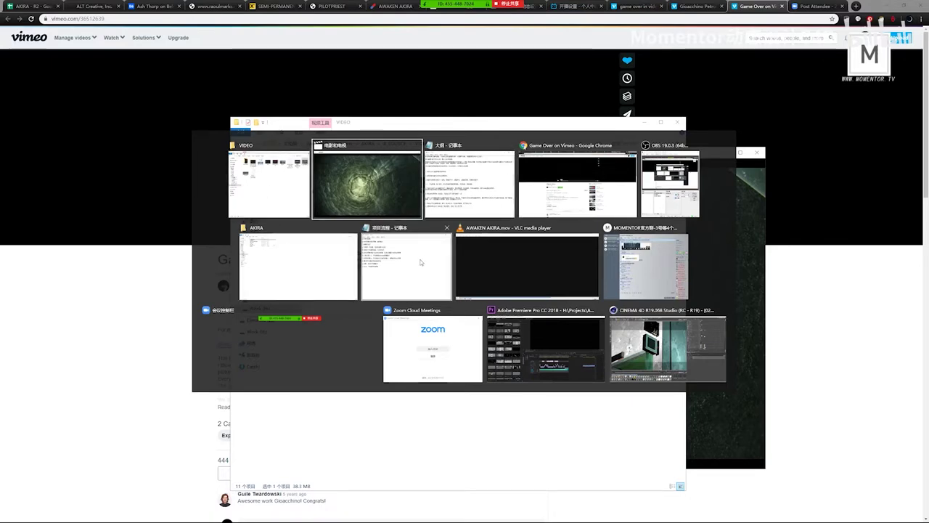
# - Open the Akira_shots ideas PDF from the AKIRA project's 2构思与参考 folder
pyautogui.click(273, 249)
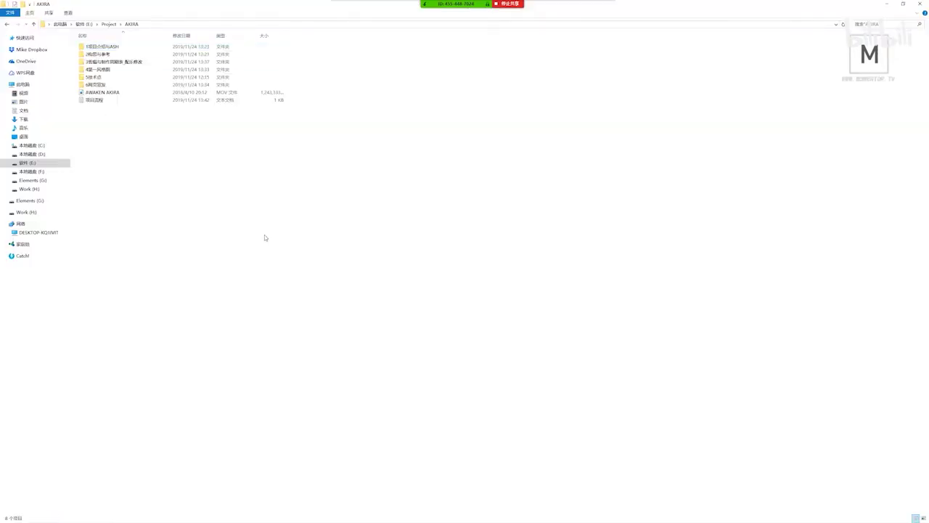
pyautogui.doubleClick(110, 55)
pyautogui.hotkey('alt', 'Tab')
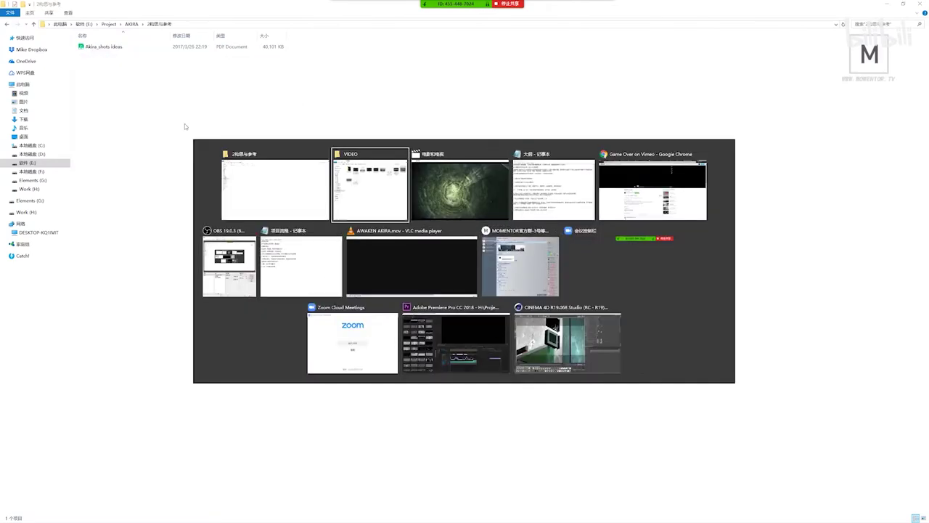
pyautogui.press('Escape')
pyautogui.doubleClick(94, 48)
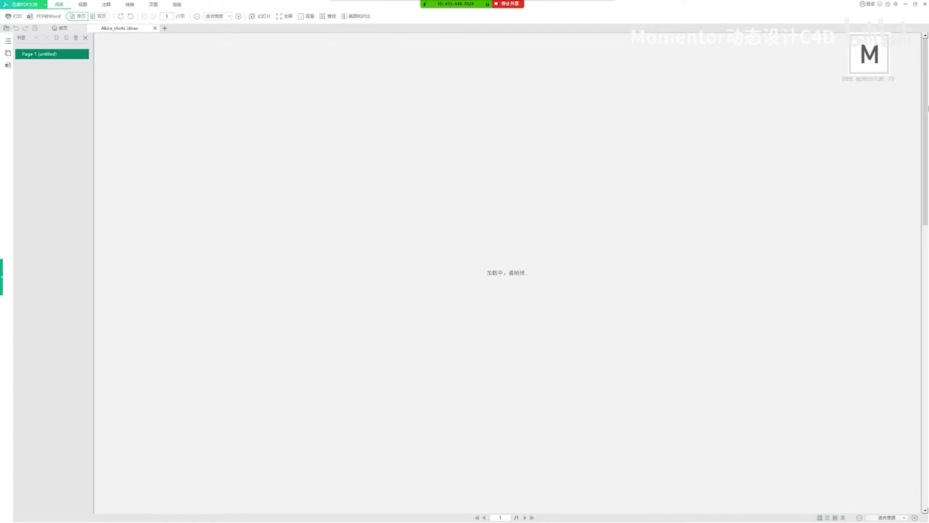
pyautogui.scroll(6, 919, 336)
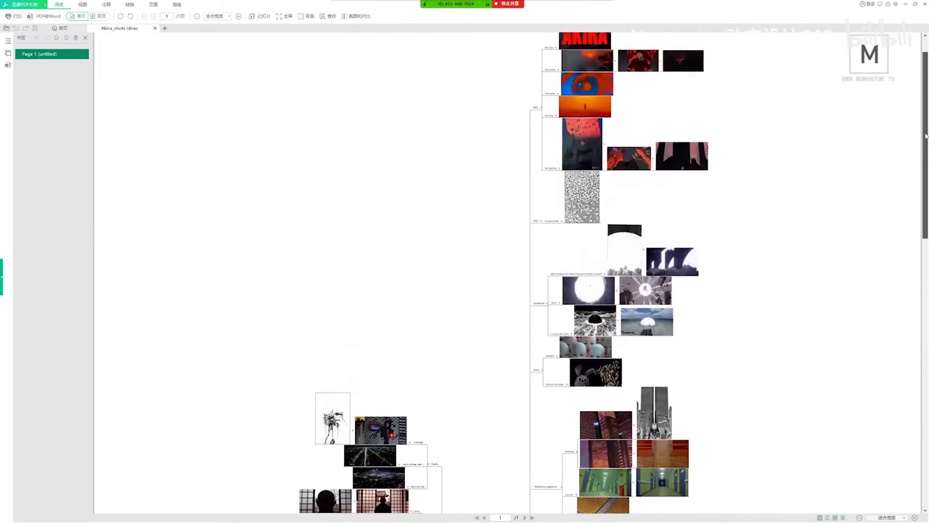
pyautogui.scroll(-9, 918, 336)
pyautogui.scroll(6, 927, 453)
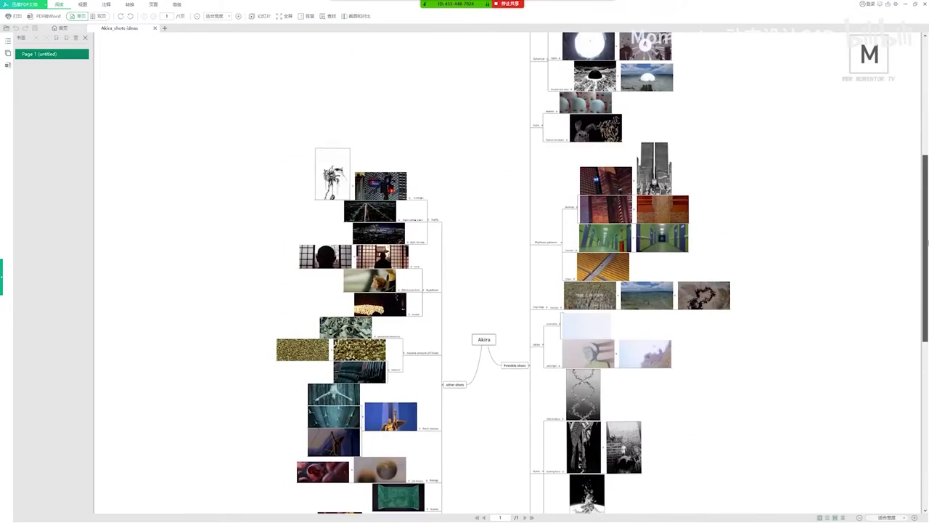
pyautogui.moveTo(927, 232); pyautogui.dragTo(927, 120)
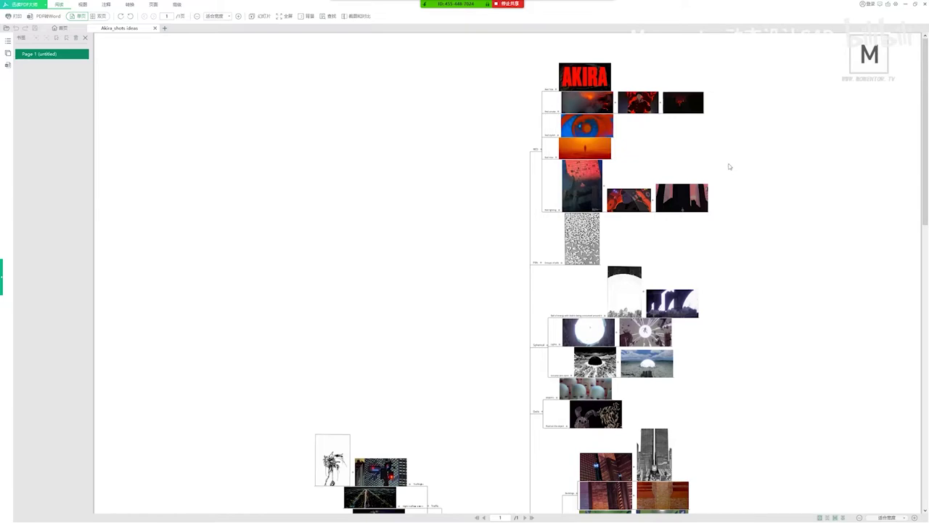
pyautogui.keyDown('ctrl'); pyautogui.scroll(2, 726, 165); pyautogui.keyUp('ctrl')
pyautogui.keyDown('ctrl'); pyautogui.scroll(-3, 712, 169); pyautogui.keyUp('ctrl')
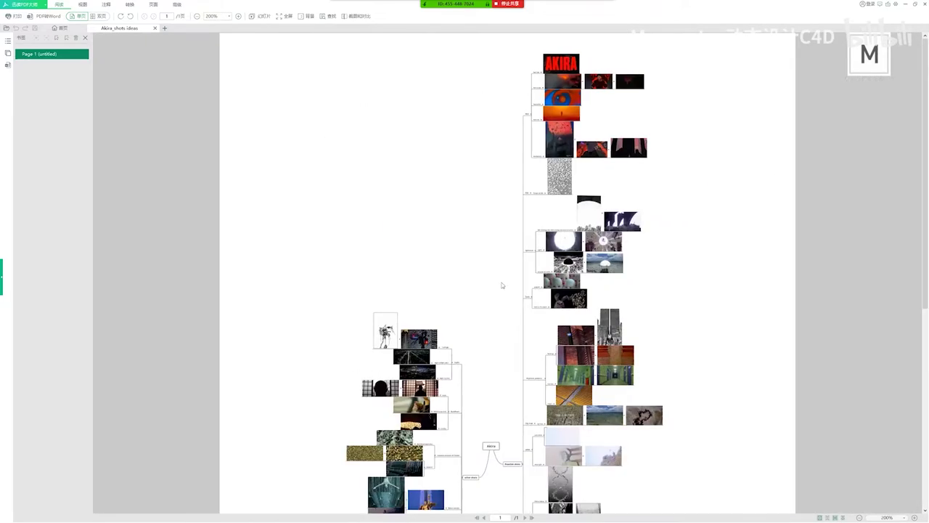
pyautogui.scroll(-3, 501, 285)
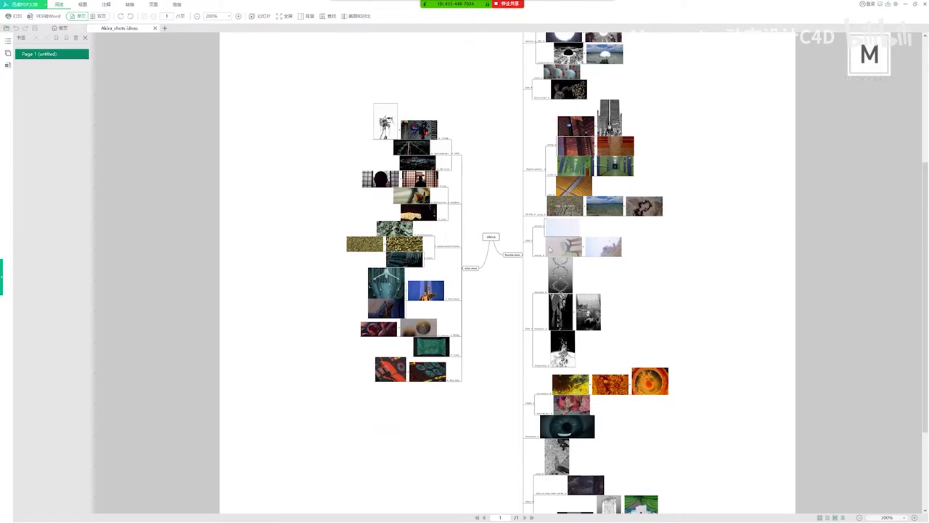
pyautogui.hotkey('ctrl', '2')
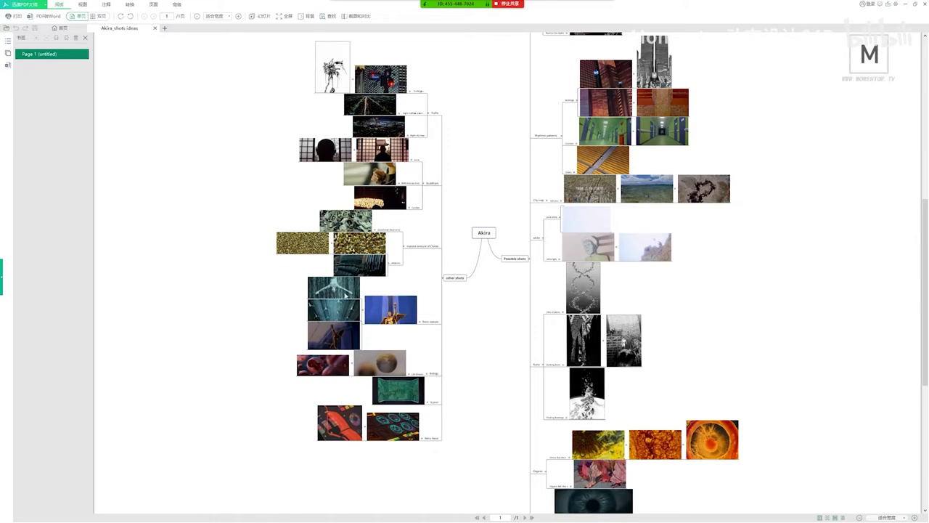
pyautogui.scroll(5, 629, 103)
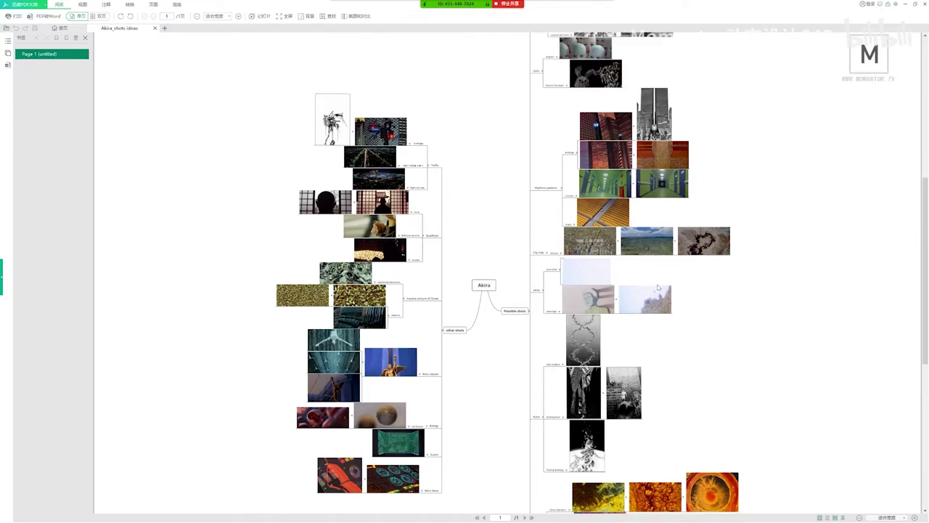
pyautogui.scroll(3, 670, 67)
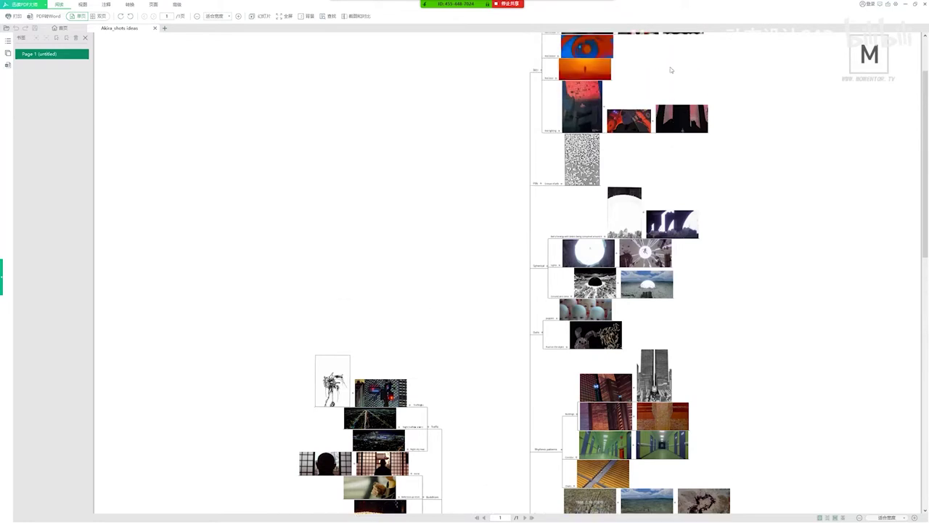
pyautogui.keyDown('ctrl'); pyautogui.scroll(4, 670, 66); pyautogui.keyUp('ctrl')
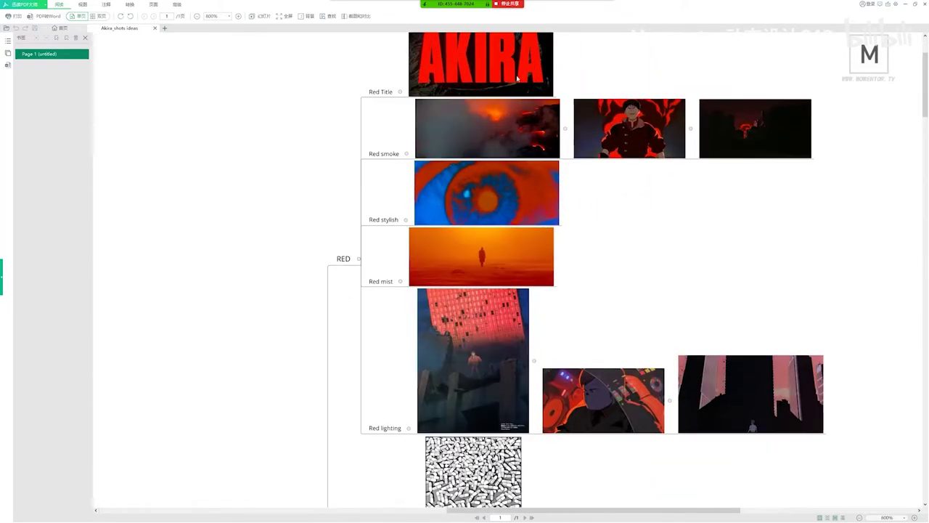
pyautogui.scroll(1, 518, 78)
pyautogui.scroll(-2, 493, 145)
pyautogui.scroll(-1, 468, 160)
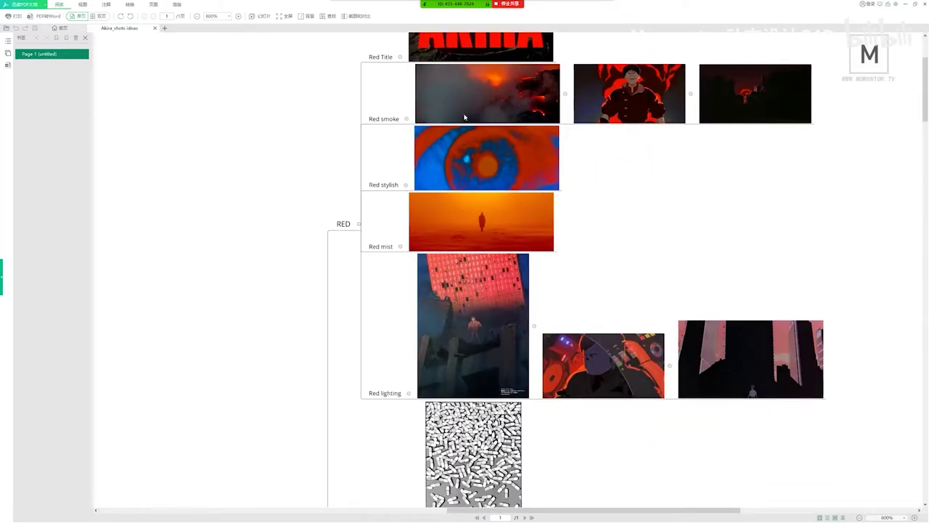
pyautogui.scroll(1, 470, 167)
pyautogui.scroll(-1, 509, 290)
pyautogui.scroll(-1, 626, 358)
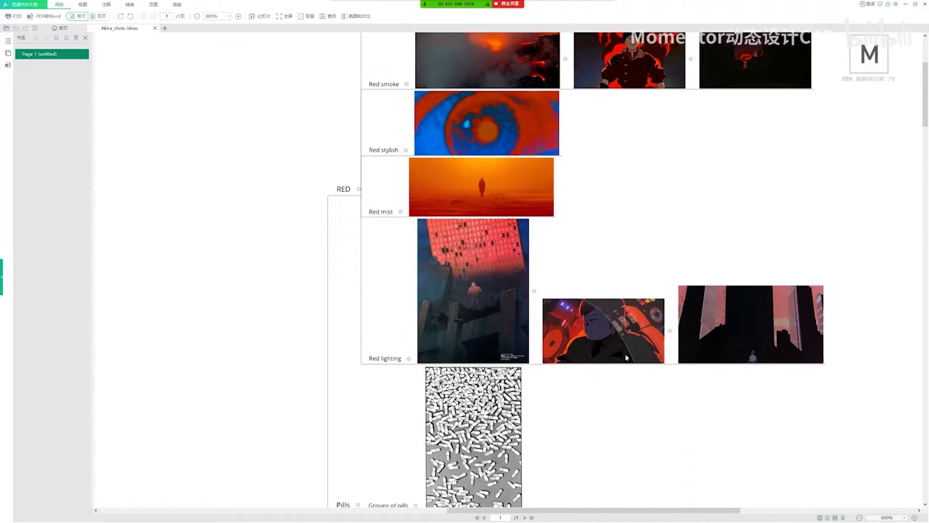
pyautogui.scroll(2, 566, 241)
pyautogui.scroll(-5, 491, 270)
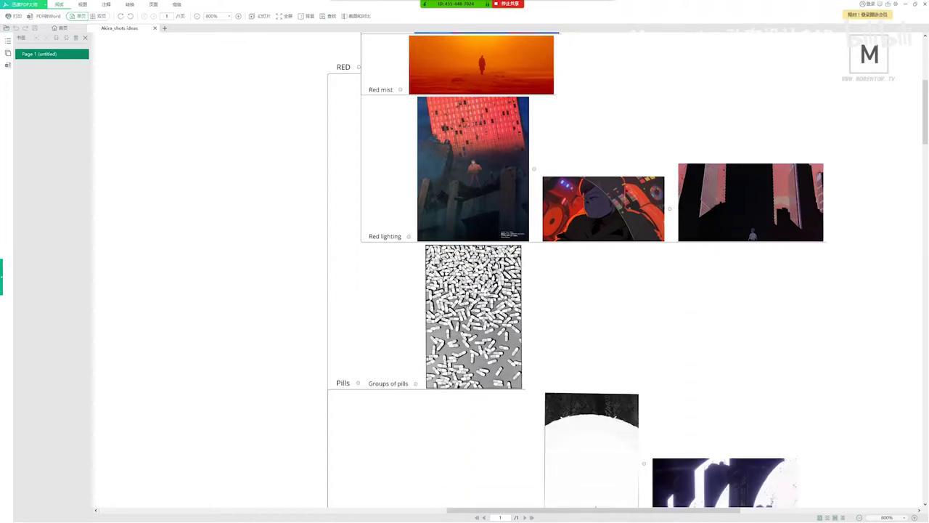
pyautogui.scroll(-1, 354, 338)
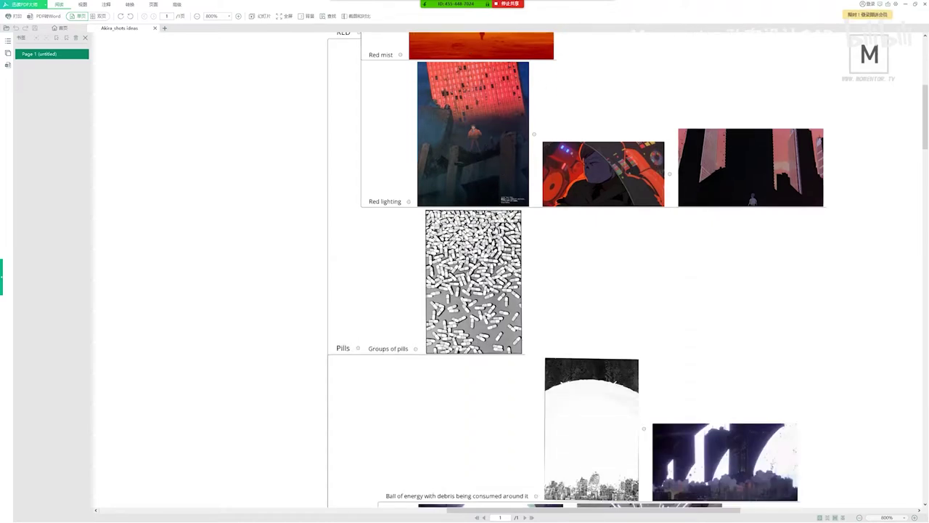
pyautogui.scroll(-4, 574, 269)
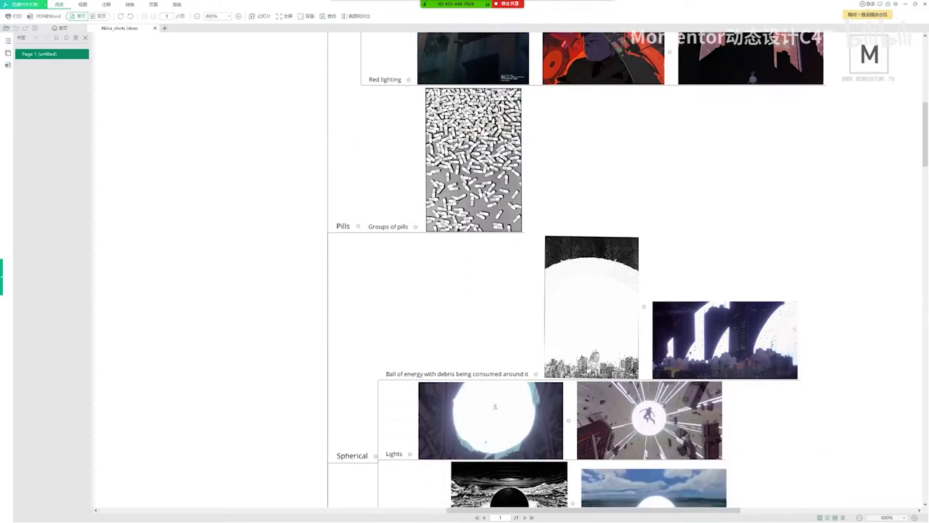
pyautogui.scroll(-5, 501, 276)
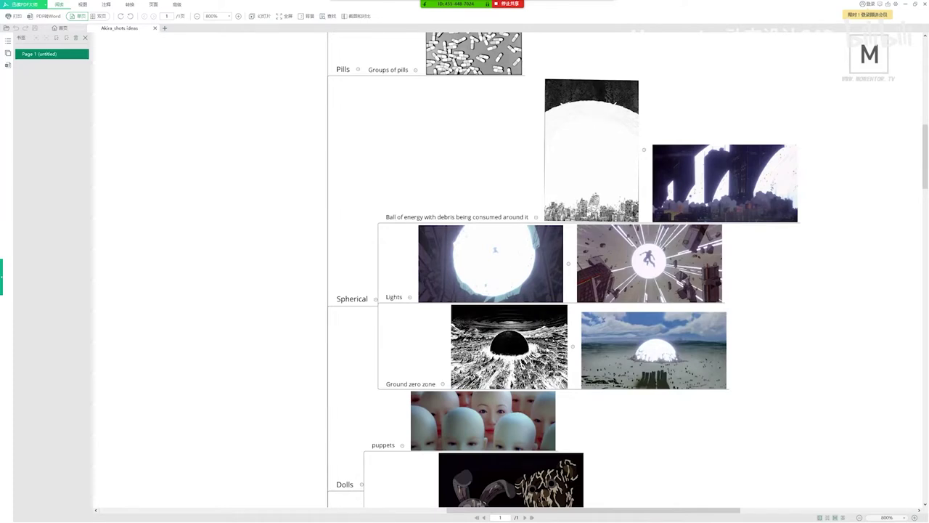
pyautogui.scroll(-7, 647, 352)
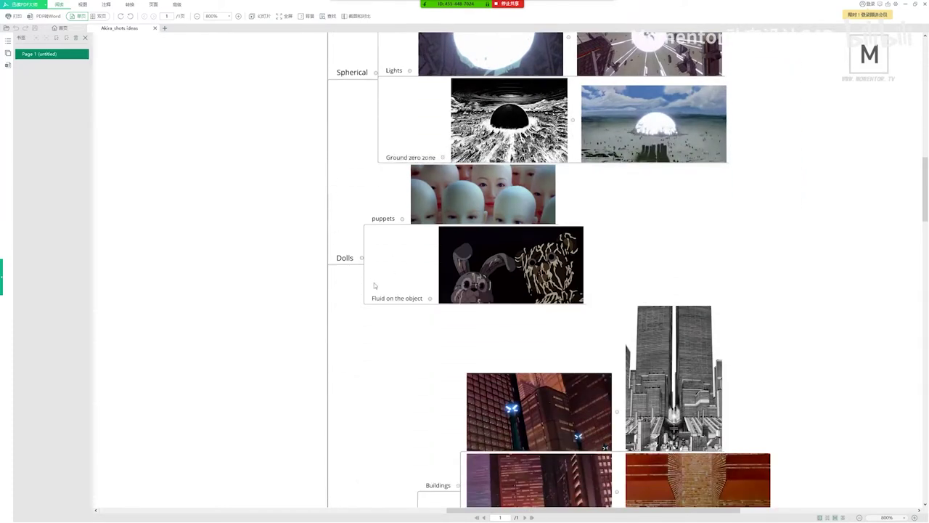
pyautogui.scroll(-5, 454, 220)
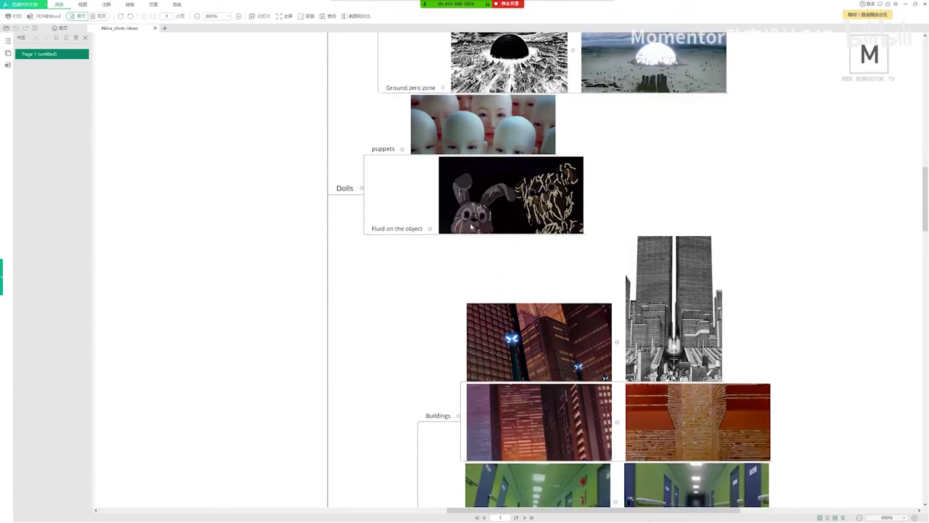
pyautogui.scroll(-4, 454, 219)
pyautogui.scroll(-1, 390, 290)
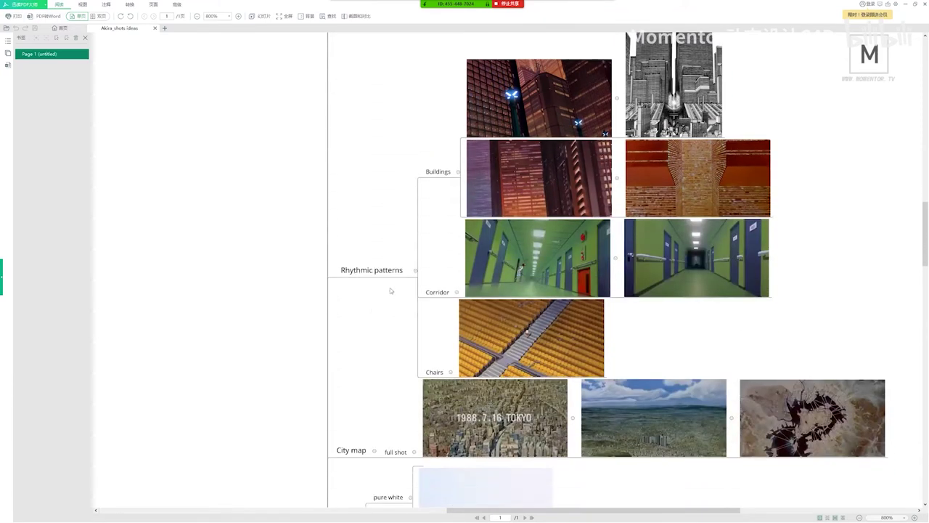
pyautogui.scroll(-2, 516, 212)
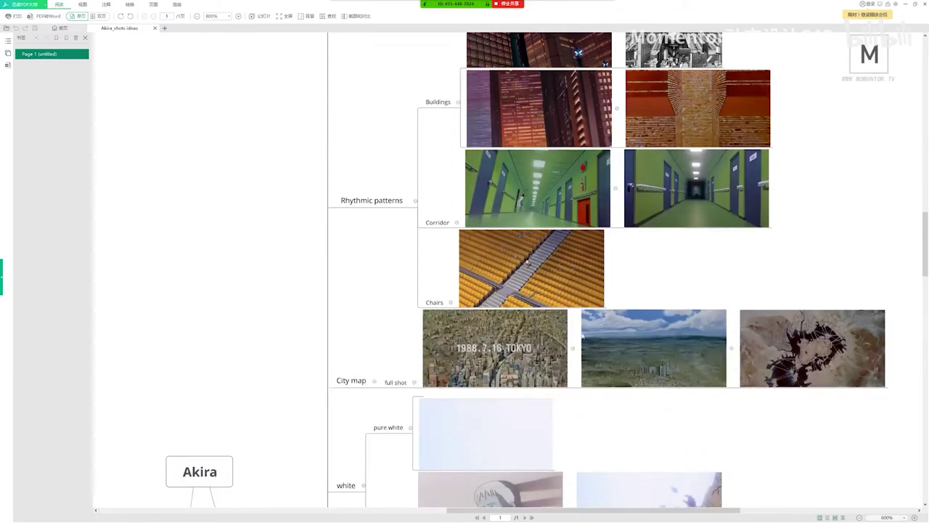
pyautogui.scroll(-1, 482, 336)
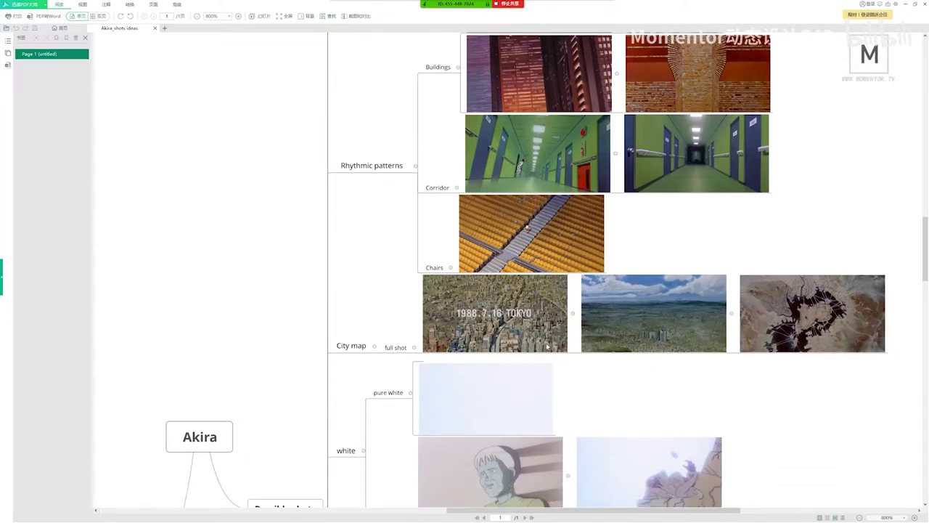
pyautogui.scroll(-3, 547, 346)
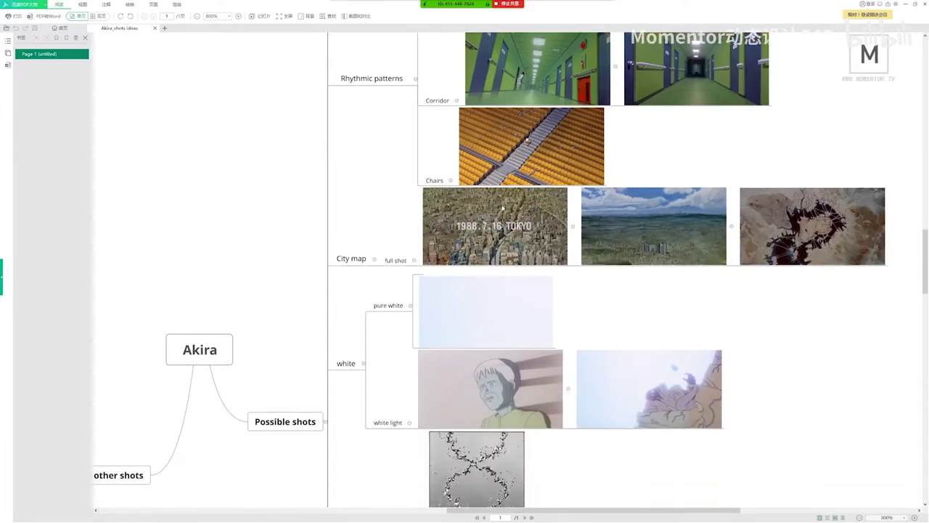
pyautogui.scroll(-5, 501, 217)
pyautogui.scroll(-3, 487, 236)
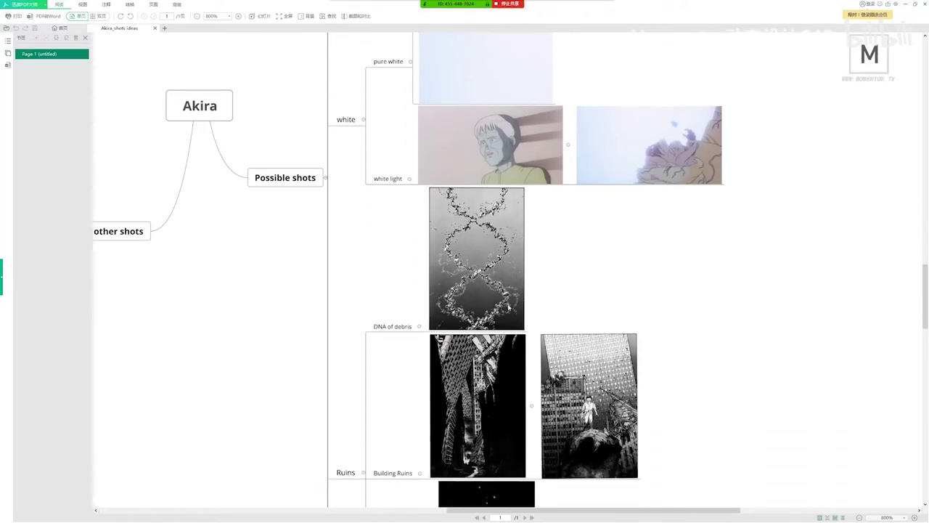
pyautogui.scroll(-5, 477, 244)
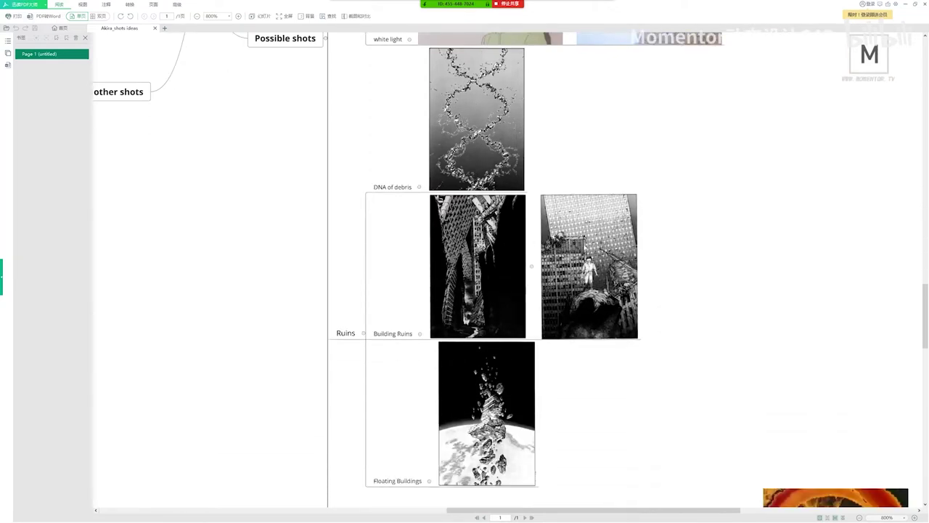
pyautogui.scroll(-1, 477, 244)
pyautogui.scroll(-7, 534, 269)
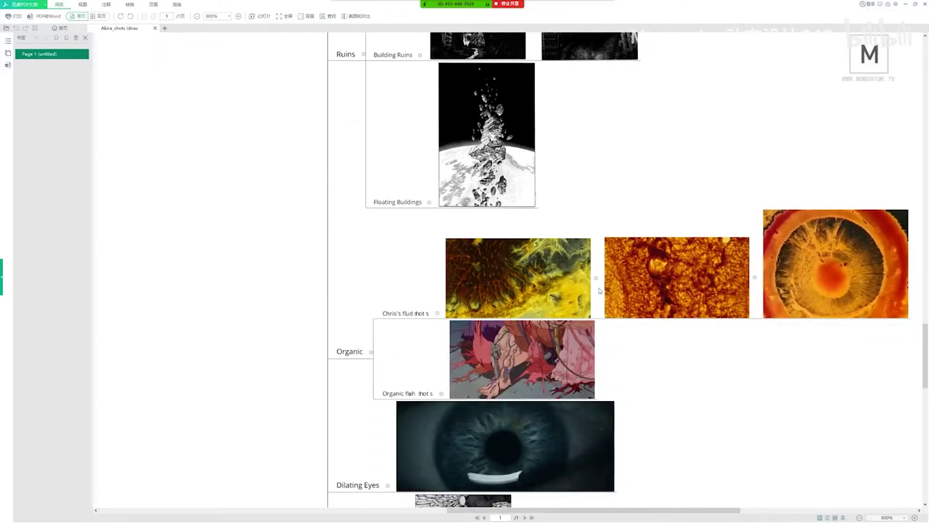
pyautogui.scroll(-1, 802, 261)
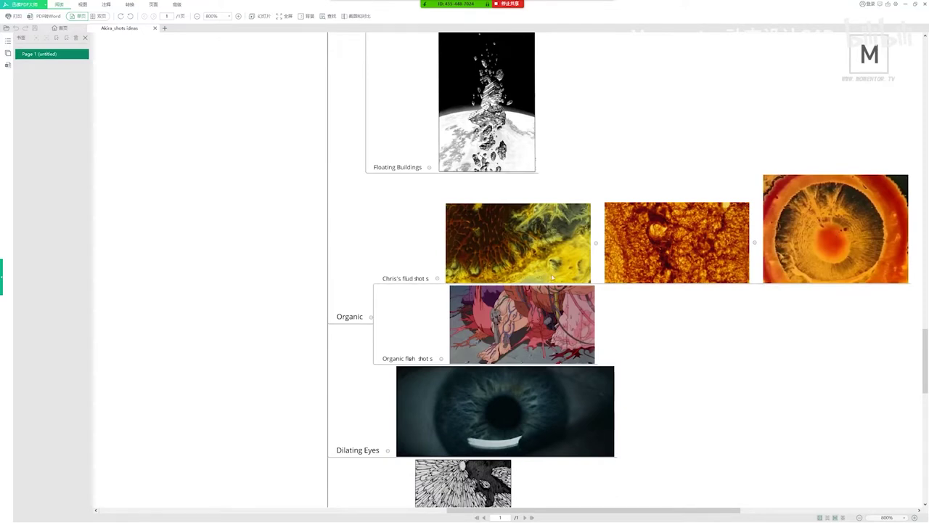
pyautogui.scroll(-8, 551, 278)
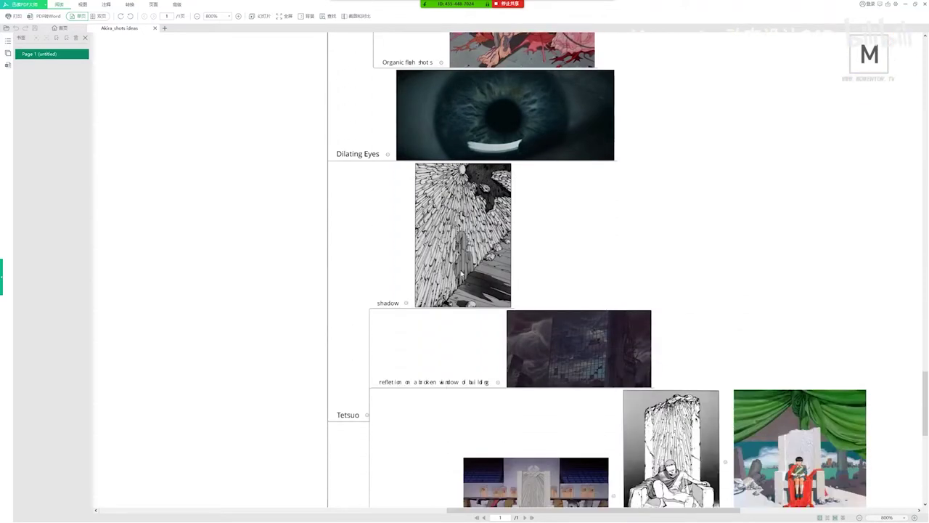
pyautogui.scroll(-2, 460, 233)
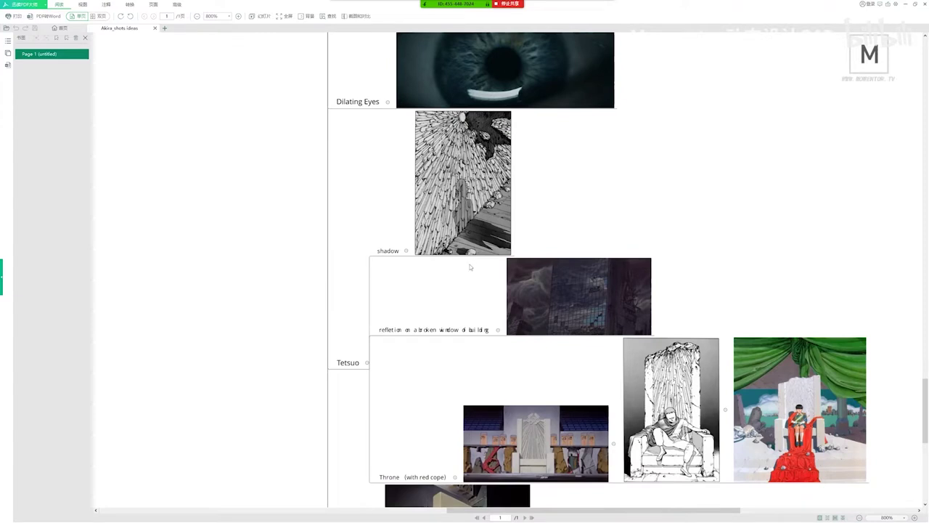
pyautogui.scroll(-5, 469, 266)
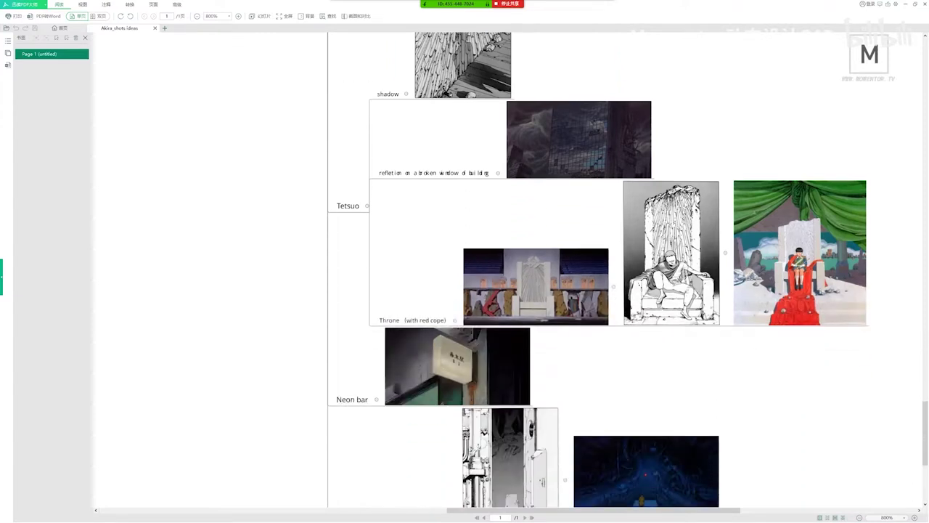
pyautogui.scroll(-3, 466, 317)
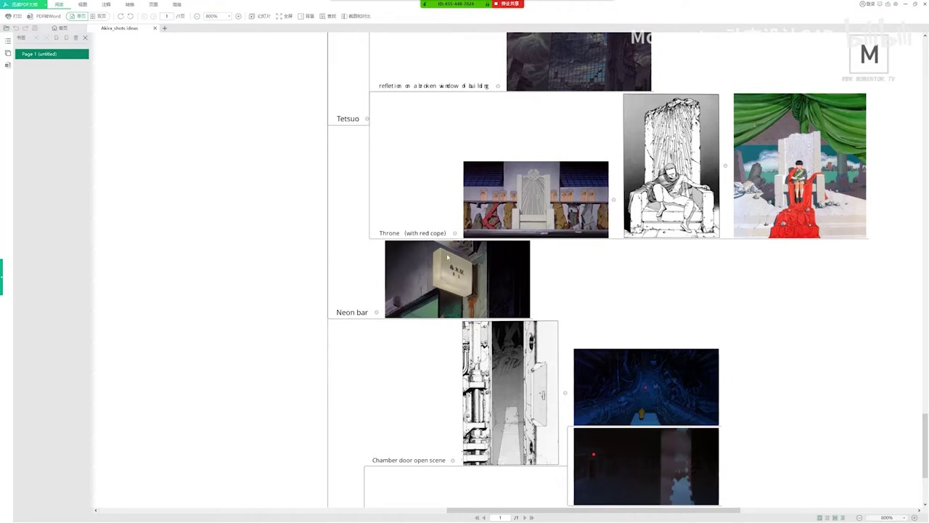
pyautogui.scroll(-5, 486, 277)
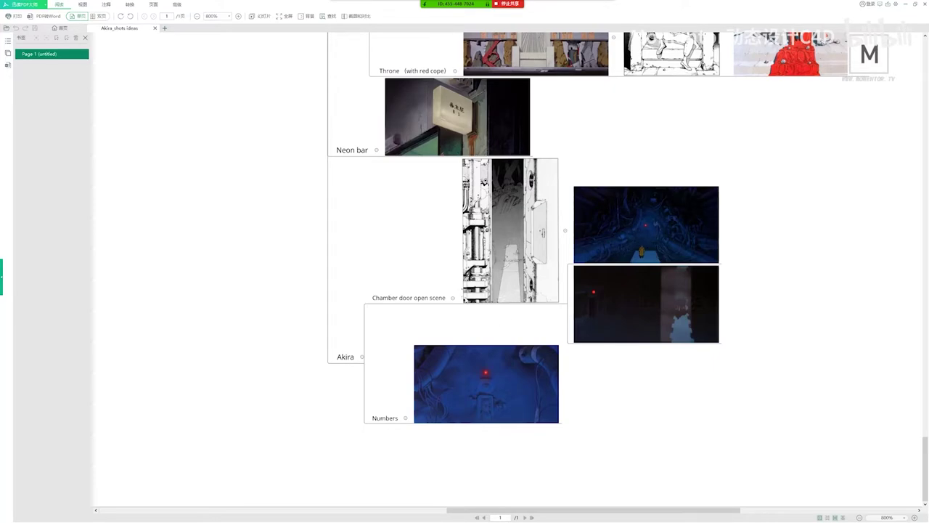
pyautogui.keyDown('ctrl'); pyautogui.scroll(-6, 506, 311); pyautogui.keyUp('ctrl')
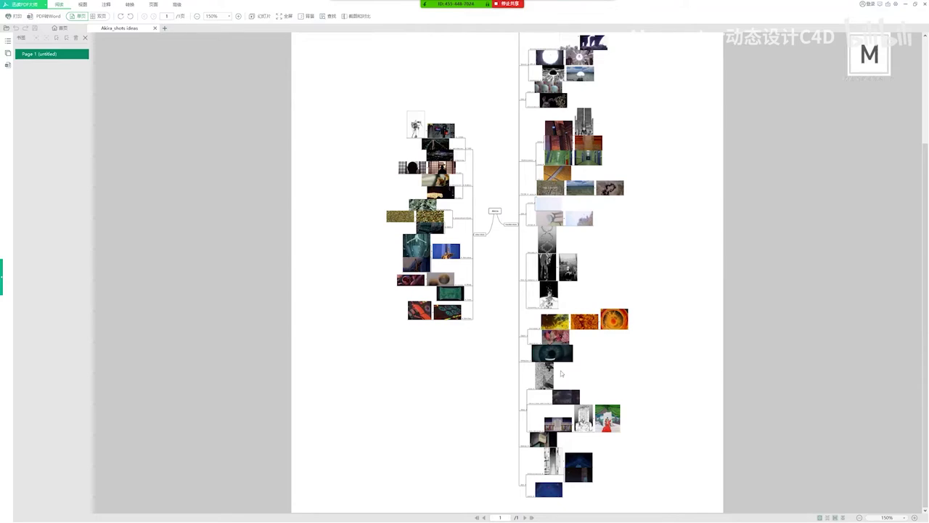
# - Scroll through the Akira shot-ideas mind map from Traffic down to the Retro Neon branch
pyautogui.keyDown('ctrl'); pyautogui.scroll(3, 479, 122); pyautogui.keyUp('ctrl')
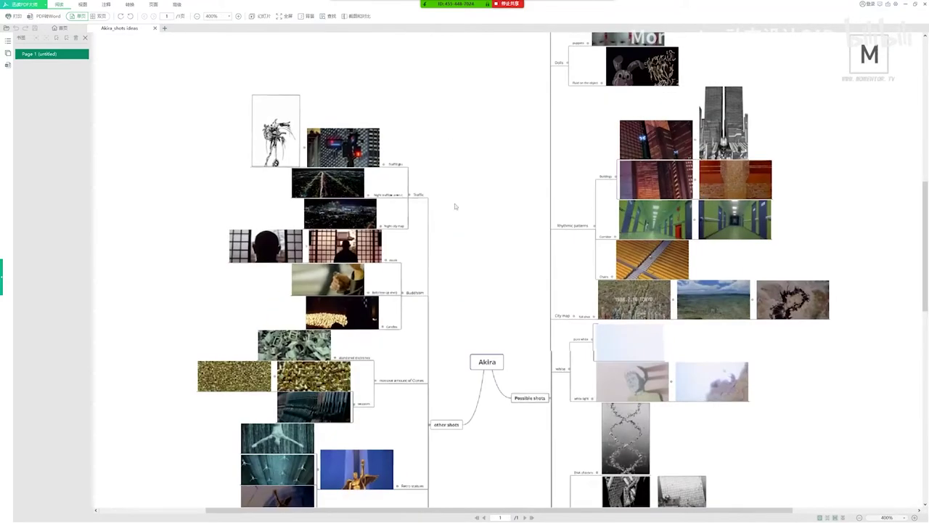
pyautogui.scroll(-1, 454, 205)
pyautogui.keyDown('ctrl'); pyautogui.scroll(2, 385, 75); pyautogui.keyUp('ctrl')
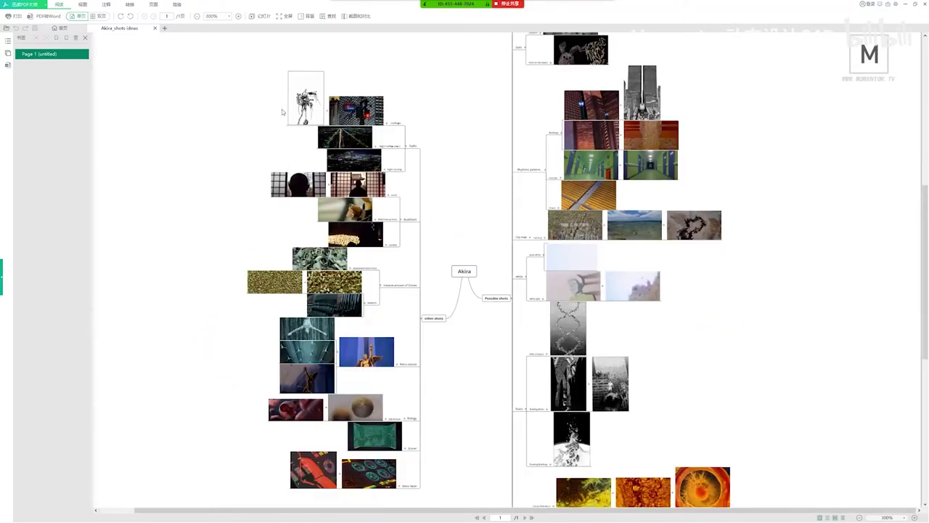
pyautogui.scroll(-1, 385, 75)
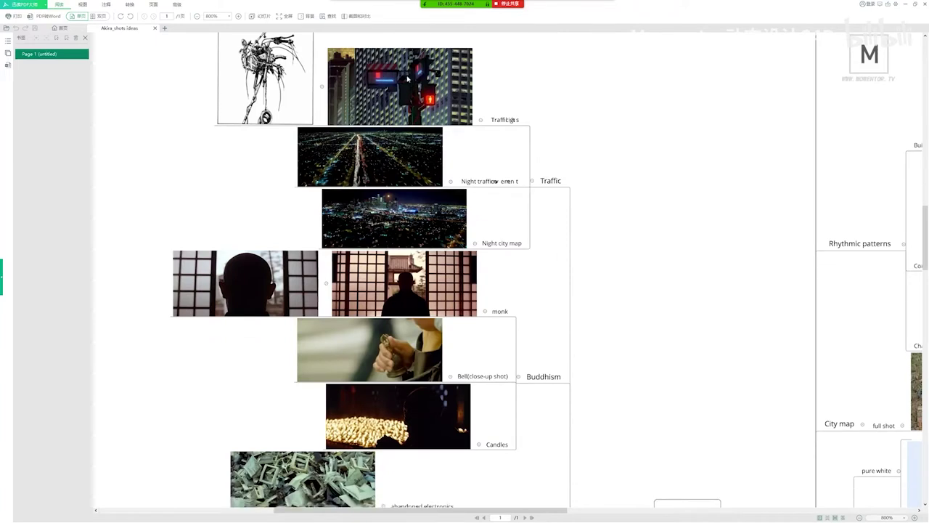
pyautogui.scroll(-6, 384, 173)
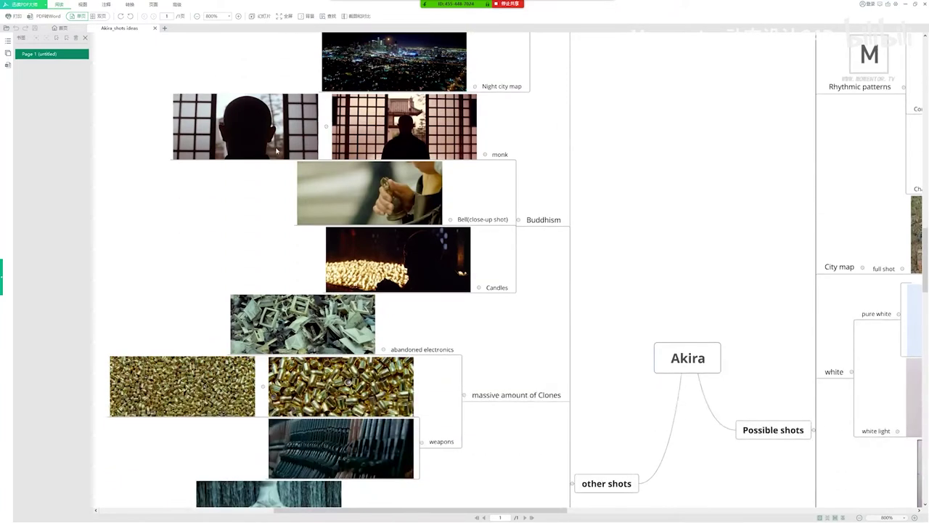
pyautogui.scroll(1, 402, 129)
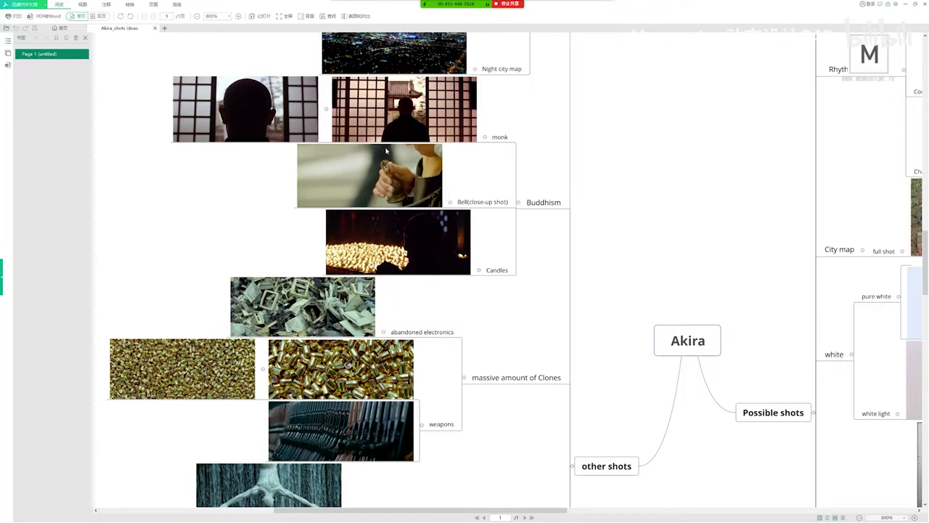
pyautogui.scroll(-3, 416, 232)
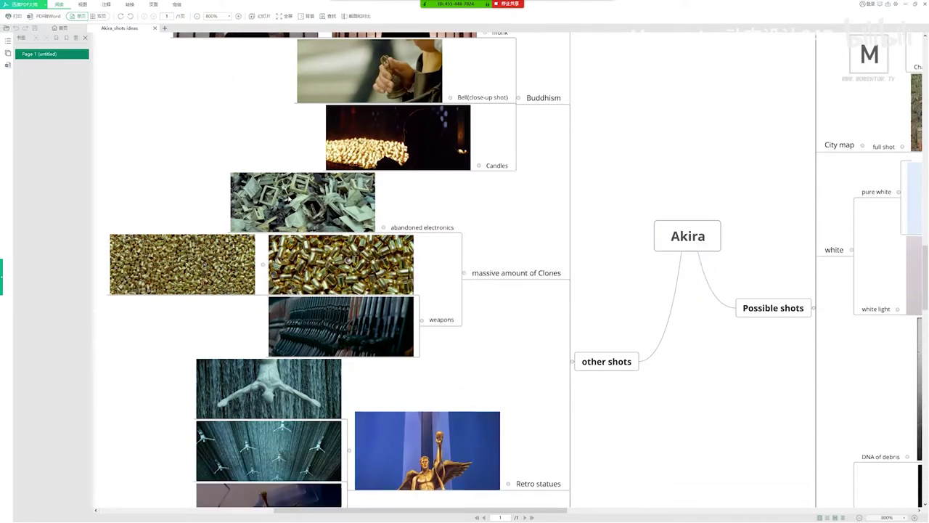
pyautogui.scroll(-7, 326, 206)
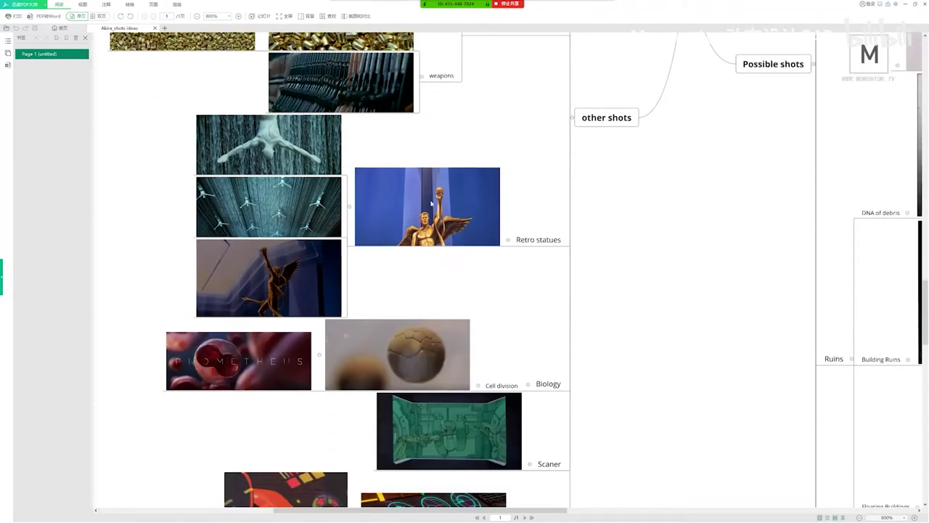
pyautogui.scroll(-6, 337, 236)
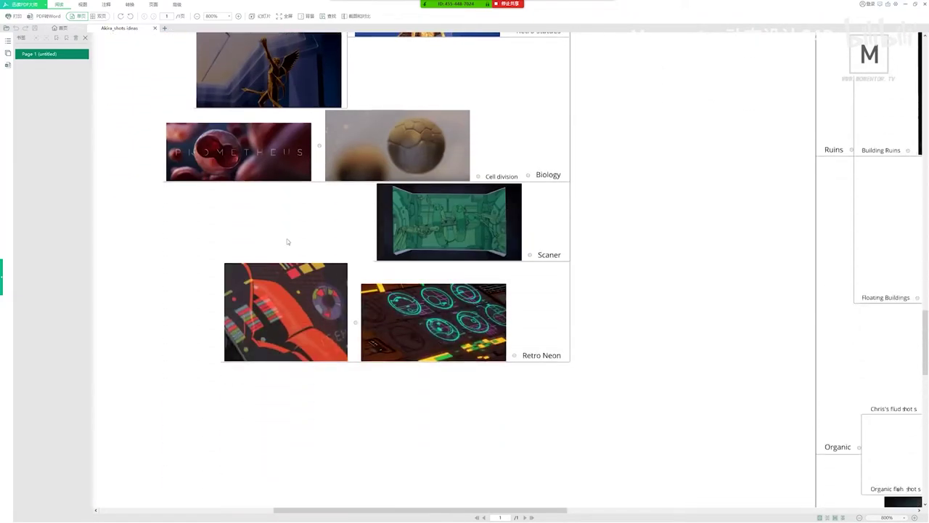
pyautogui.keyDown('ctrl'); pyautogui.scroll(-5, 445, 299); pyautogui.keyUp('ctrl')
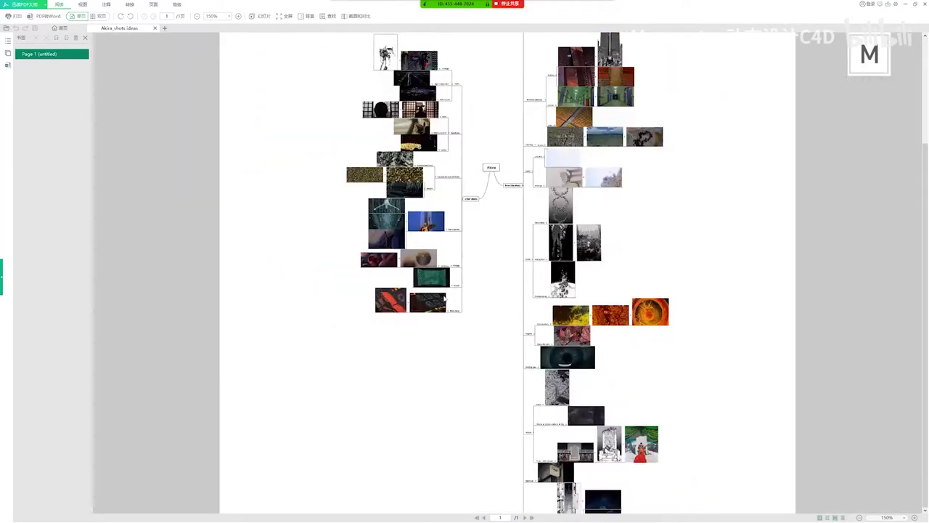
# - Minimize the PDF reader and bring up the 项目流程 workflow notes in Notepad
pyautogui.click(905, 4)
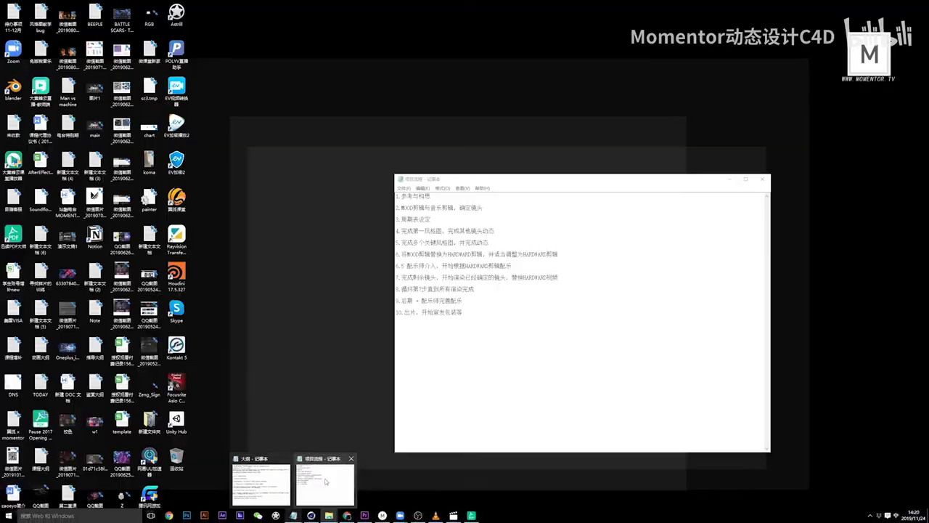
pyautogui.click(327, 480)
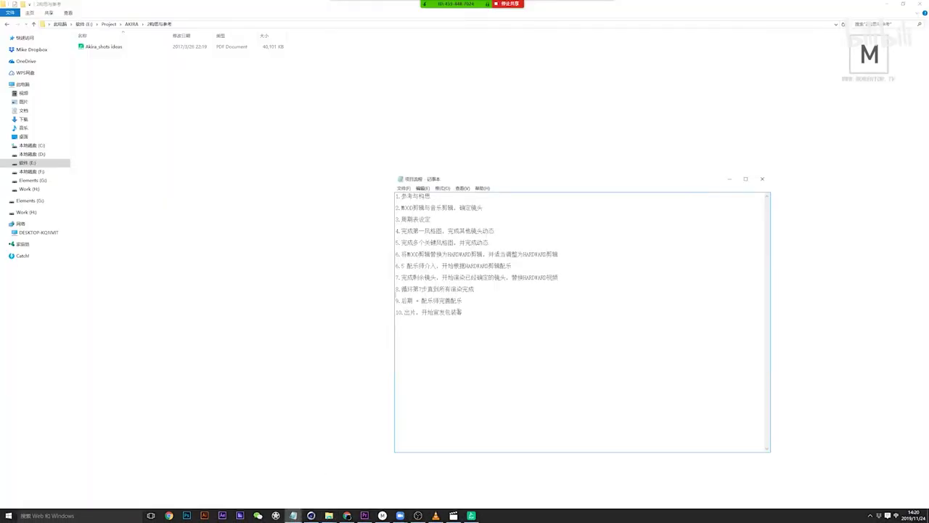
pyautogui.moveTo(483, 208)
pyautogui.mouseDown()
pyautogui.moveTo(404, 208)
pyautogui.moveTo(472, 208)
pyautogui.moveTo(482, 191)
pyautogui.mouseUp()
pyautogui.click(472, 208)
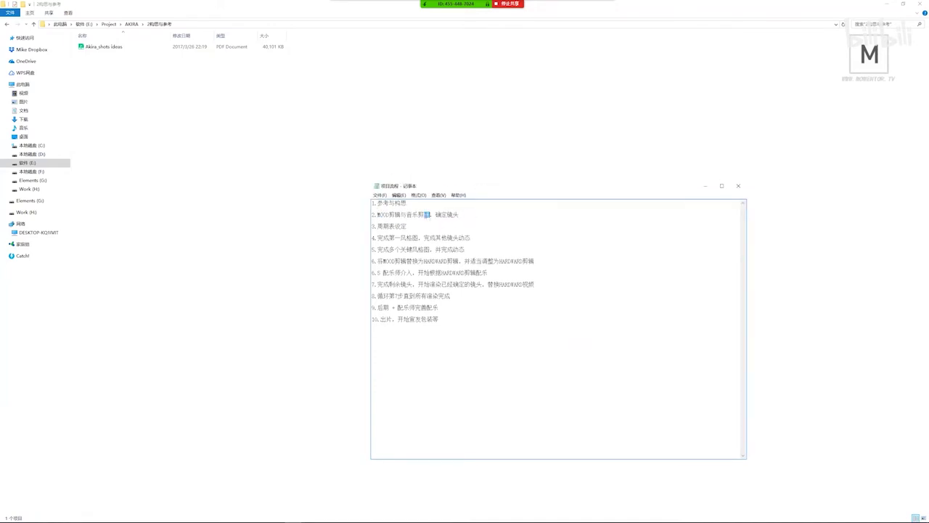
pyautogui.click(409, 214)
# - Highlight the second workflow step on the mood edit and music cut, then return to Explorer
pyautogui.moveTo(407, 214); pyautogui.dragTo(434, 214)
pyautogui.click(434, 214)
pyautogui.moveTo(372, 214); pyautogui.dragTo(490, 215)
pyautogui.click(429, 214)
pyautogui.click(409, 214)
pyautogui.moveTo(378, 215); pyautogui.dragTo(461, 215)
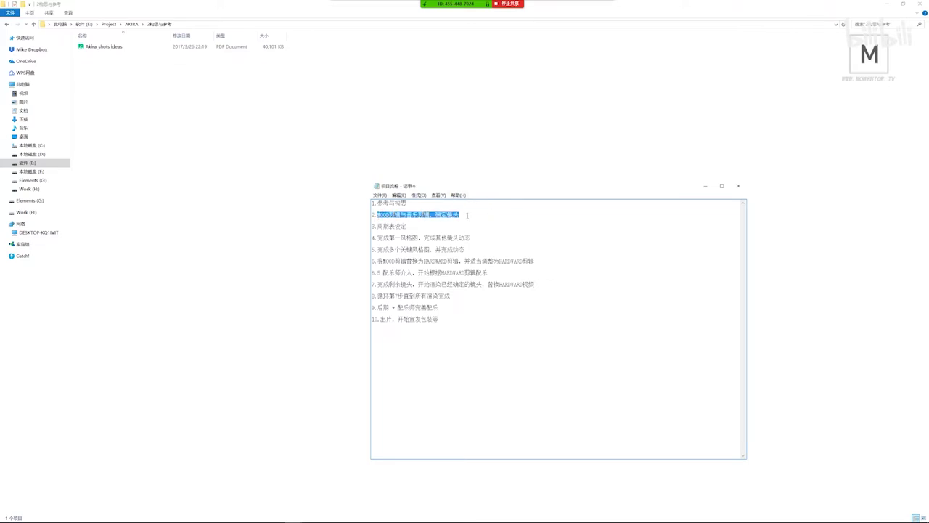
pyautogui.click(460, 214)
pyautogui.click(148, 24)
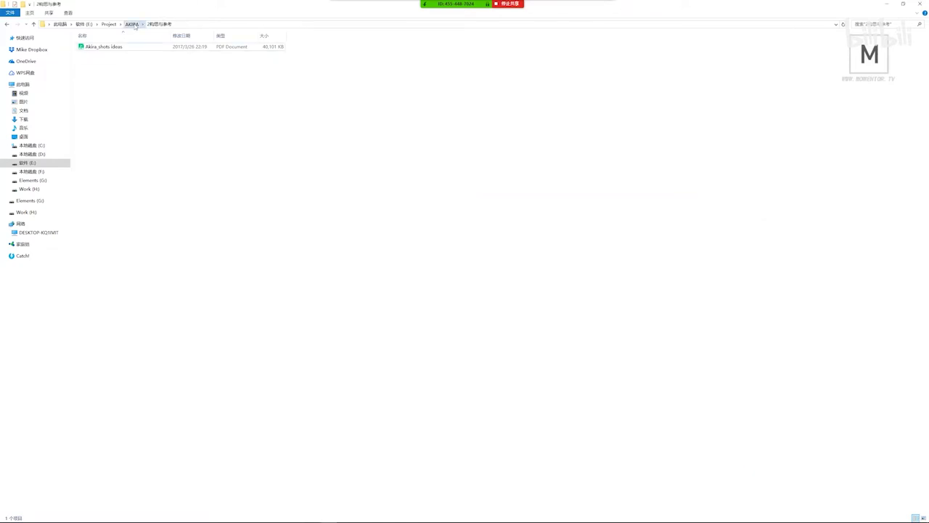
# - Go to AKIRA › 3剪辑与制作周期表 配乐修改 › MOODEDIT and play AKIRA_MOOD_EDIT_006
pyautogui.click(132, 24)
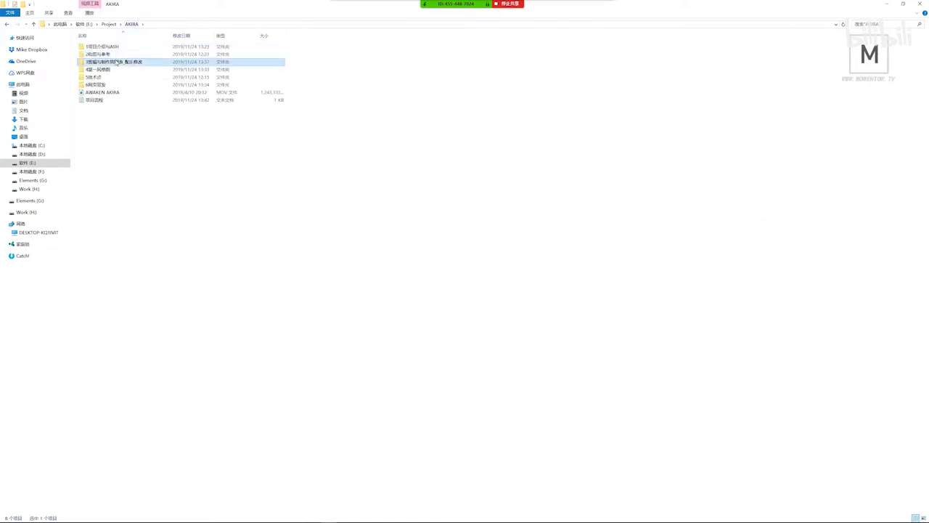
pyautogui.doubleClick(109, 61)
pyautogui.doubleClick(135, 58)
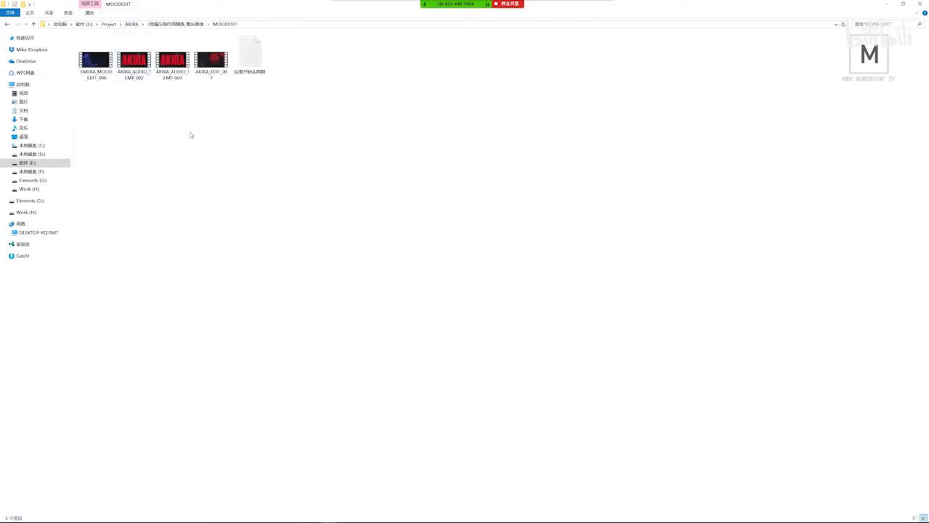
pyautogui.click(113, 77)
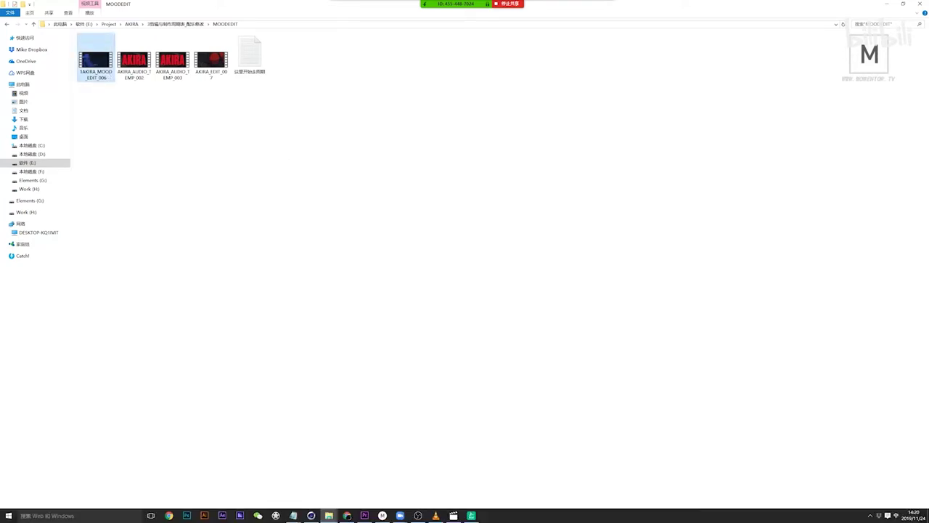
pyautogui.click(471, 516)
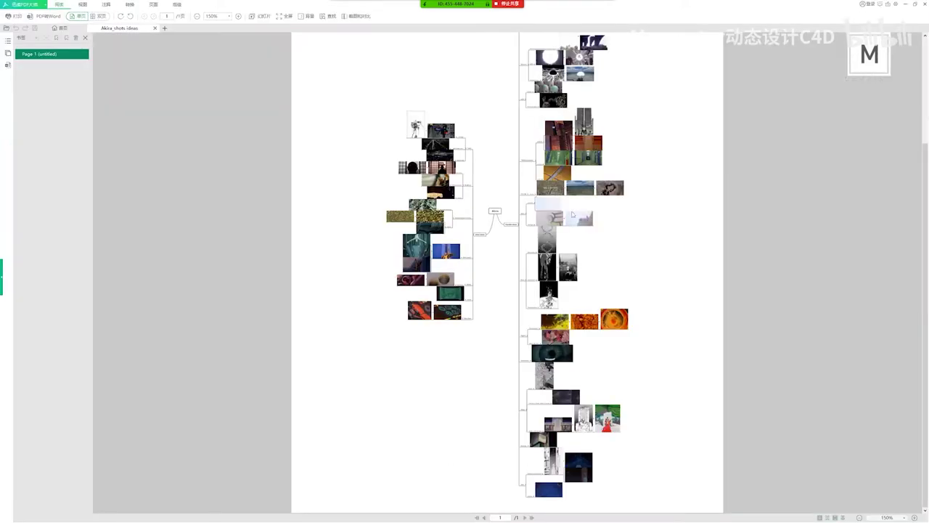
pyautogui.hotkey('alt', 'Tab')
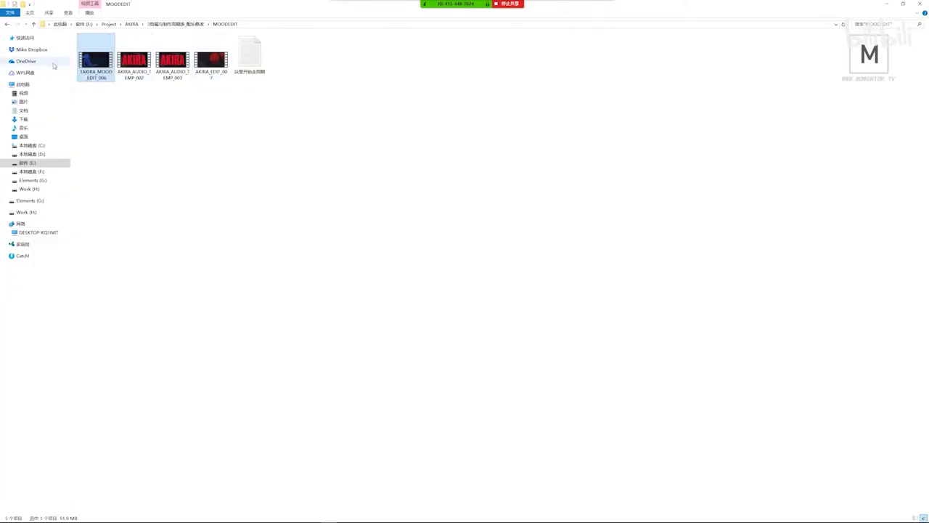
pyautogui.hotkey('alt', 'Tab')
pyautogui.hotkey('alt', 'Tab')
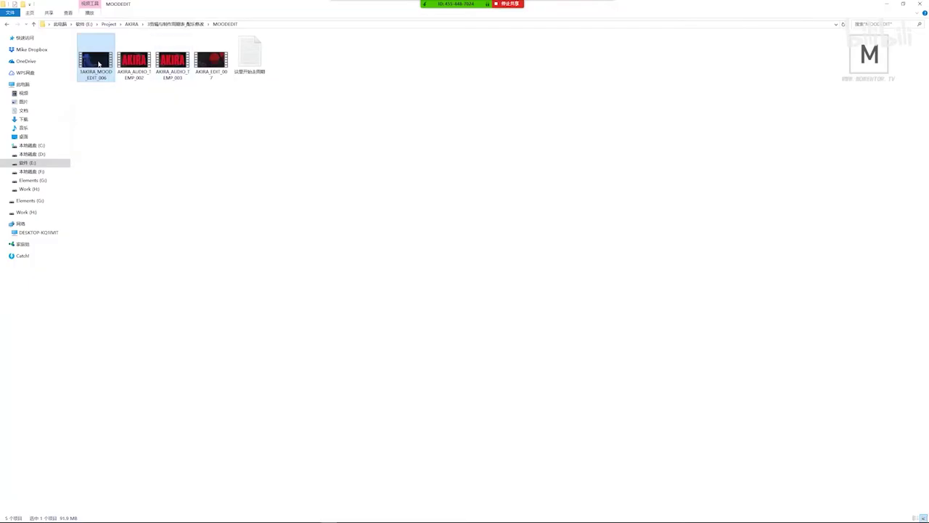
pyautogui.hotkey('alt', 'Tab')
pyautogui.hotkey('alt', 'Tab')
pyautogui.press('Return')
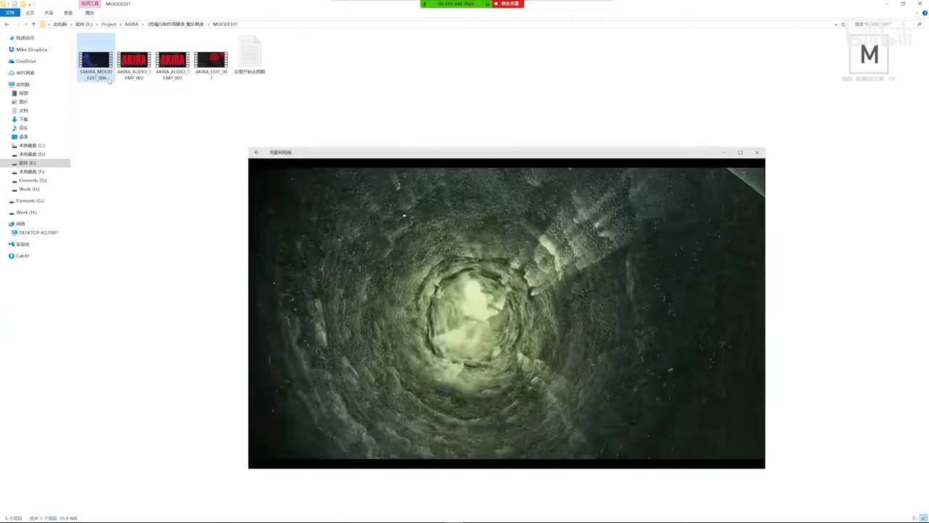
# - Play the mood edit fullscreen at volume 56 until it reaches AKIRA_DOOR_015
pyautogui.doubleClick(504, 342)
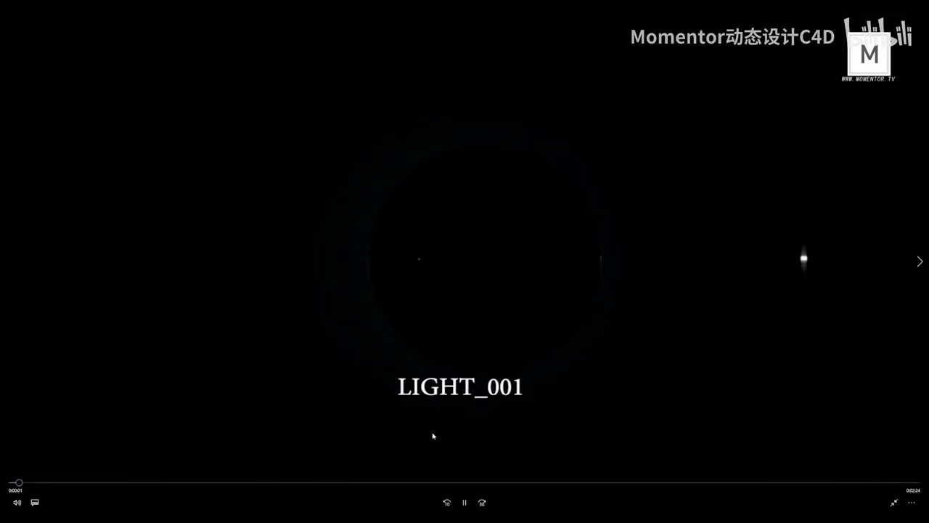
pyautogui.click(22, 503)
pyautogui.moveTo(33, 478); pyautogui.dragTo(73, 480)
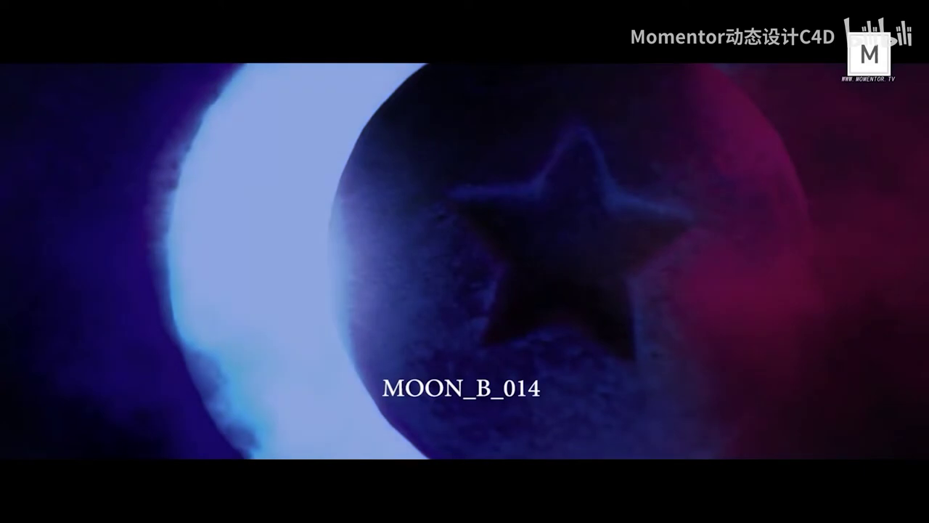
pyautogui.moveTo(79, 387)
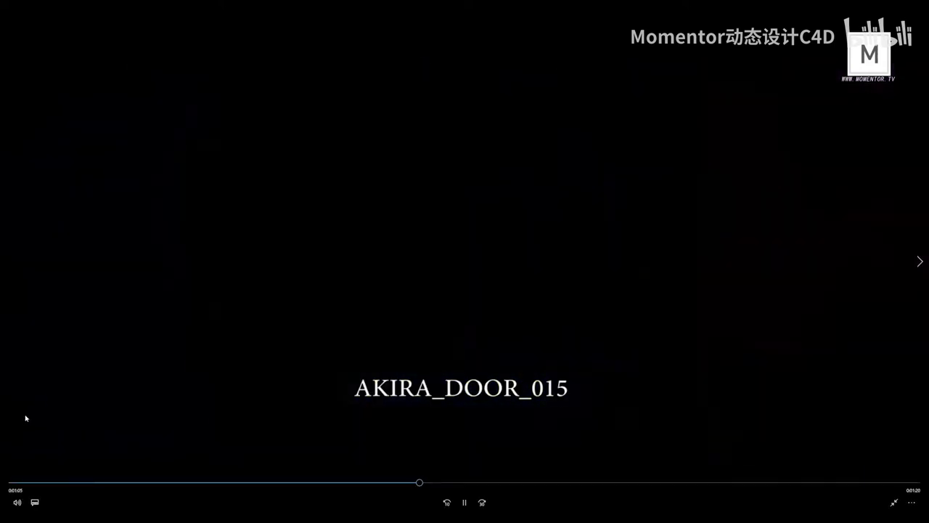
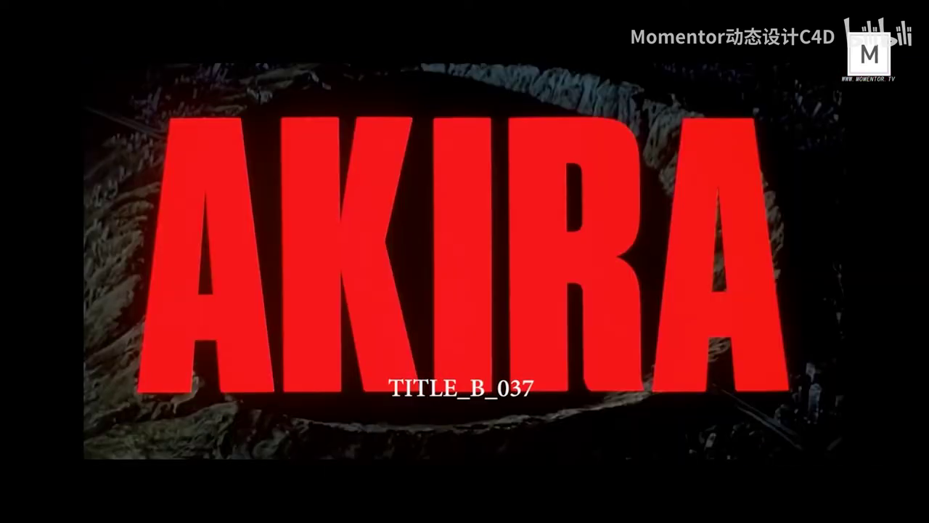
# - Exit full screen and pause 1AKIRA_MOOD_EDIT_006 on the AKIRA TITLE_B_037 card
pyautogui.moveTo(174, 406)
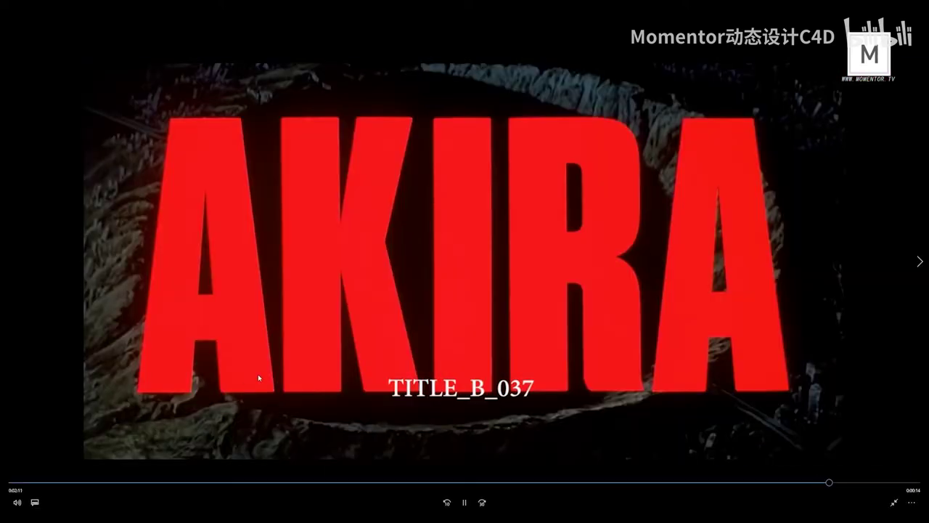
pyautogui.press('Escape')
pyautogui.click(508, 454)
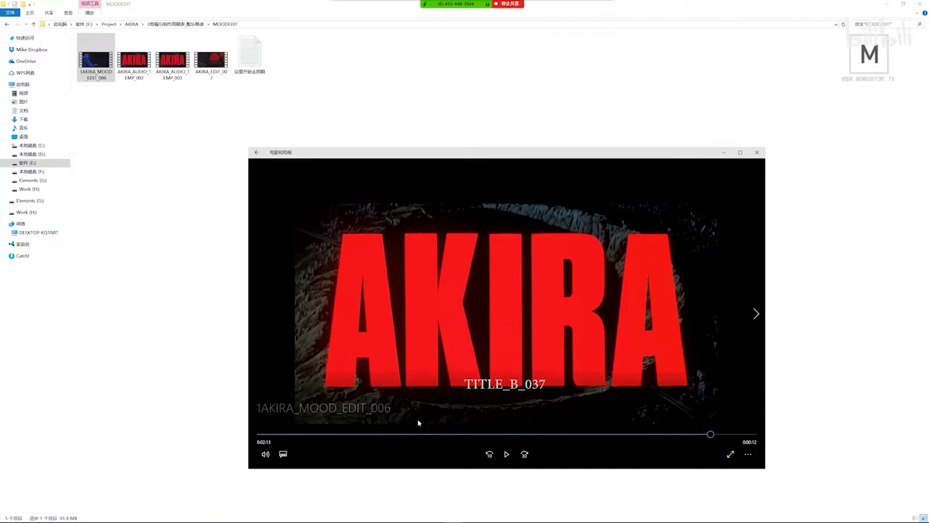
# - Rewind the mood edit to the BUILDING_A_004 shot at 0:00:17 and select AKIRA_AUDIO_TEMP_002
pyautogui.moveTo(313, 434)
pyautogui.mouseDown()
pyautogui.moveTo(356, 436)
pyautogui.moveTo(368, 446)
pyautogui.moveTo(573, 436)
pyautogui.moveTo(463, 430)
pyautogui.moveTo(413, 434)
pyautogui.moveTo(650, 434)
pyautogui.moveTo(280, 434)
pyautogui.moveTo(321, 434)
pyautogui.mouseUp()
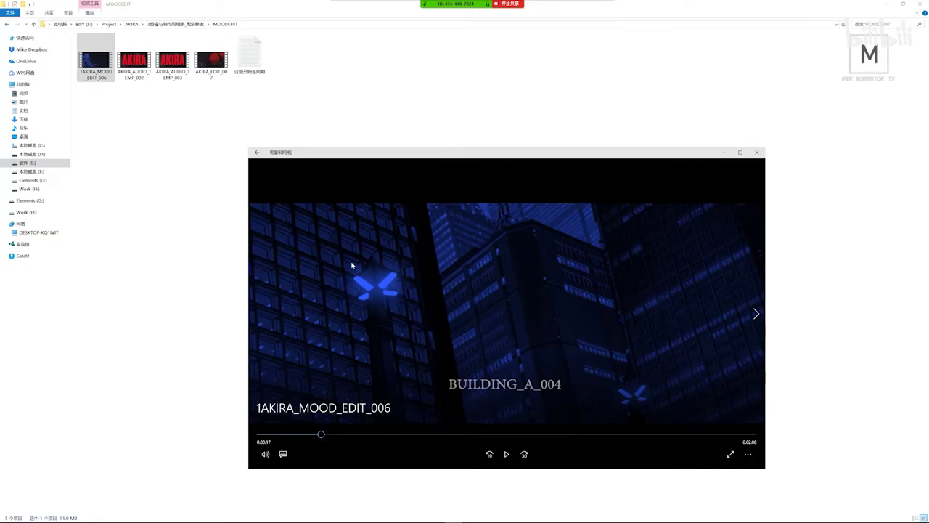
pyautogui.moveTo(387, 149); pyautogui.dragTo(376, 146)
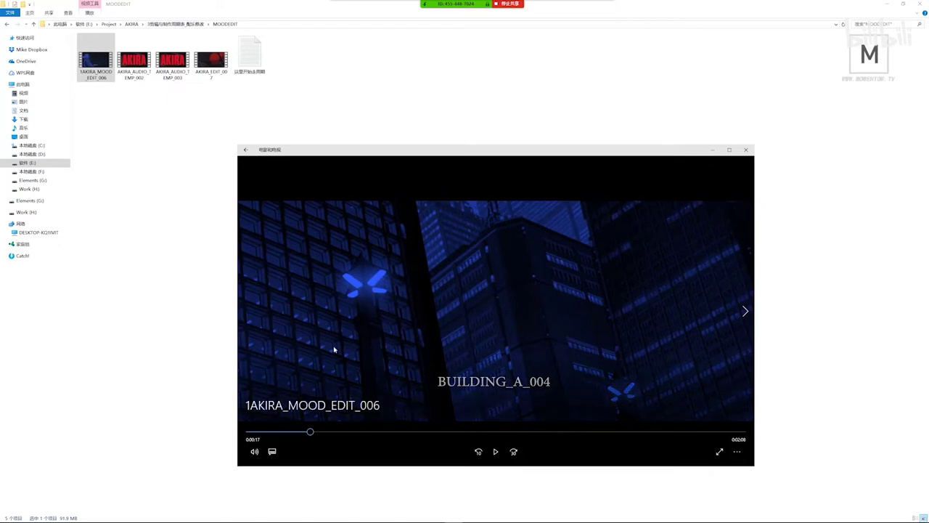
pyautogui.click(143, 79)
# - Play AKIRA_AUDIO_TEMP_002 and skip ahead to its 2.Developing section
pyautogui.doubleClick(144, 80)
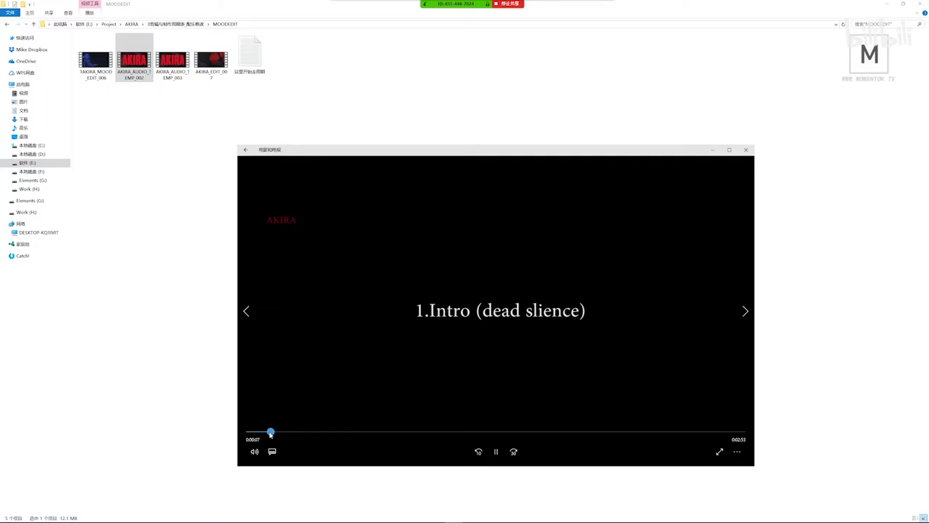
pyautogui.click(495, 450)
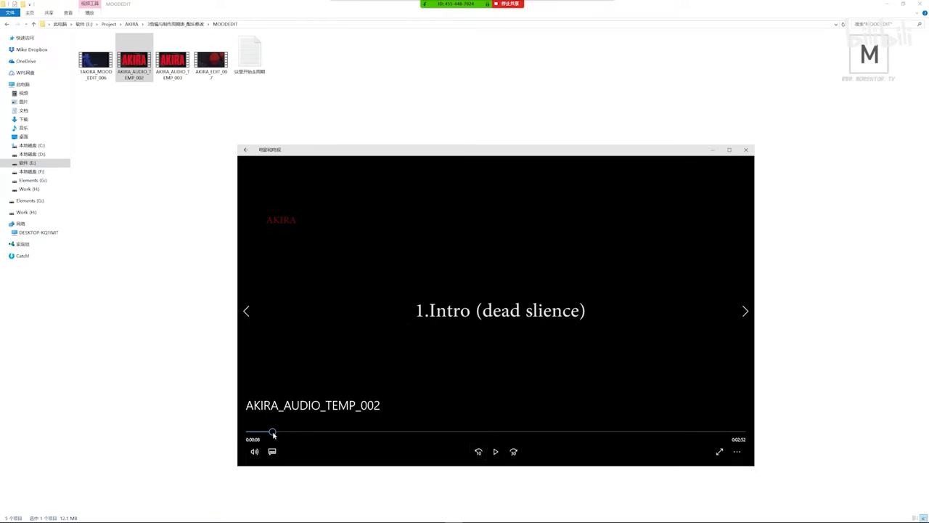
pyautogui.moveTo(275, 435)
pyautogui.mouseDown()
pyautogui.moveTo(355, 438)
pyautogui.moveTo(285, 436)
pyautogui.mouseUp()
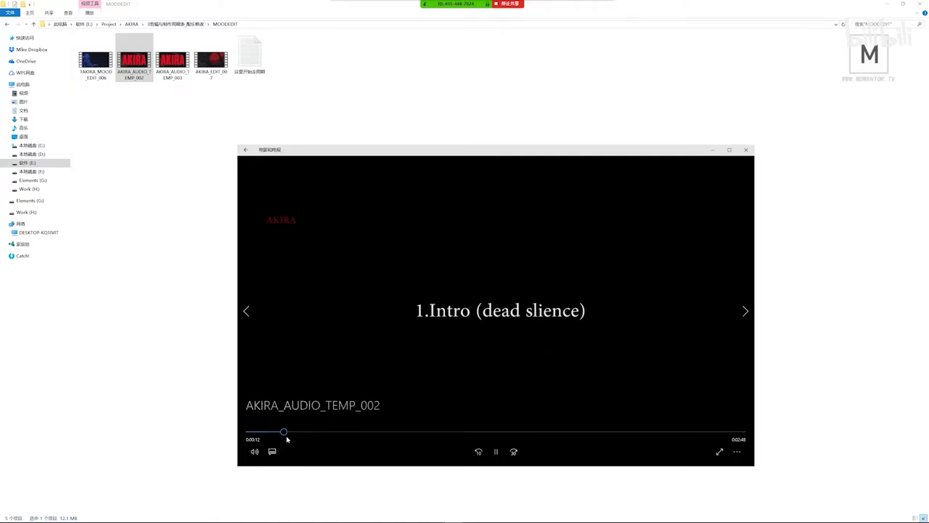
pyautogui.click(358, 436)
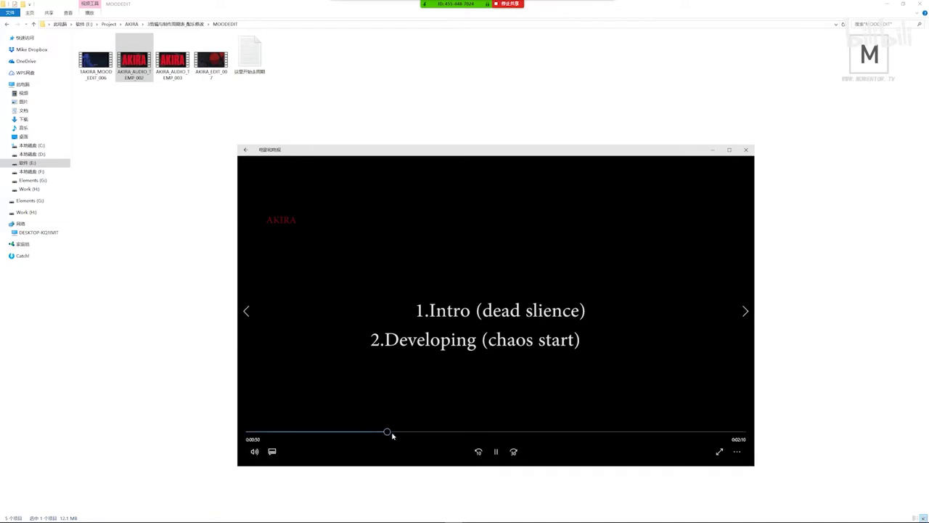
pyautogui.press('space')
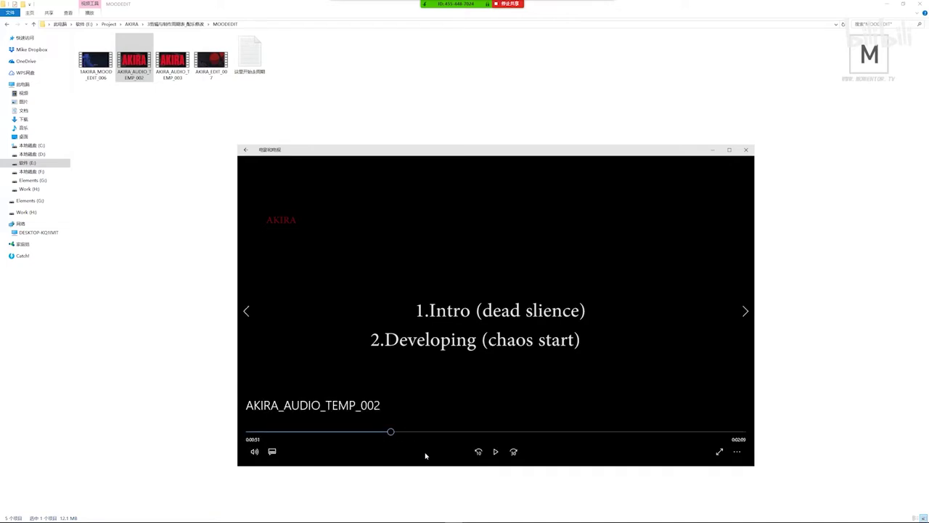
pyautogui.press('space')
# - Jump through the 3.Main Theme to the closing red AKIRA title, paused at 2:44
pyautogui.click(464, 432)
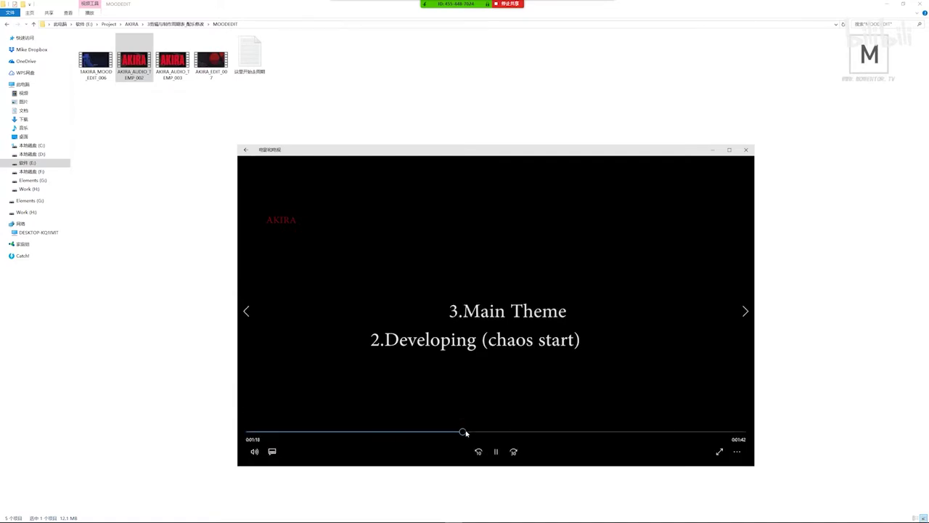
pyautogui.press('space')
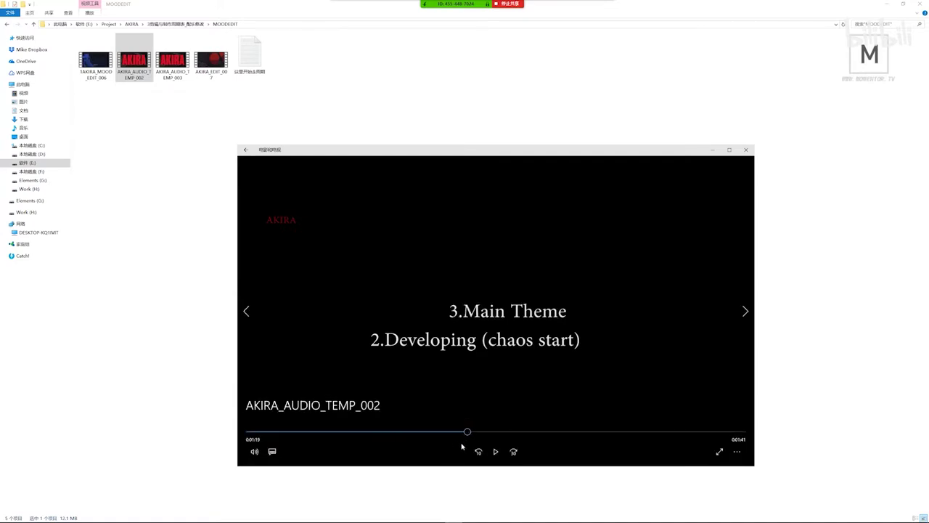
pyautogui.press('space')
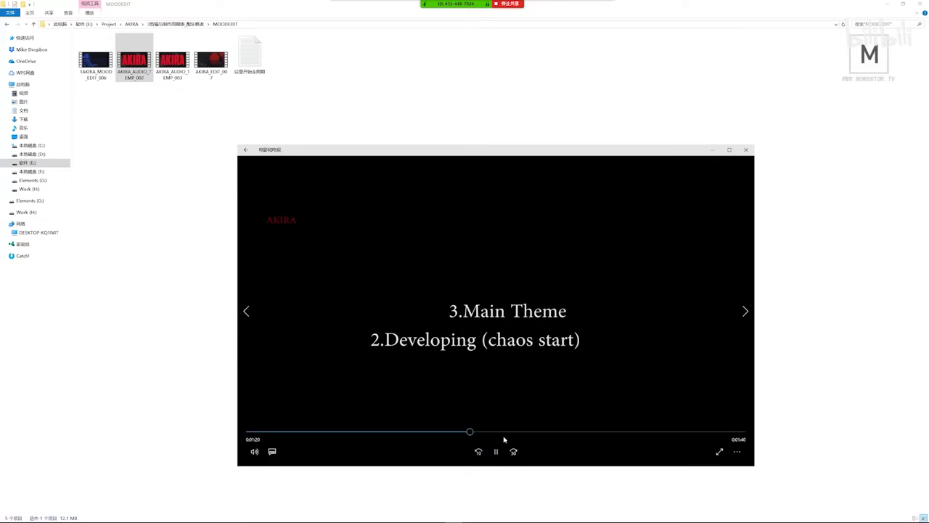
pyautogui.click(509, 432)
pyautogui.click(549, 432)
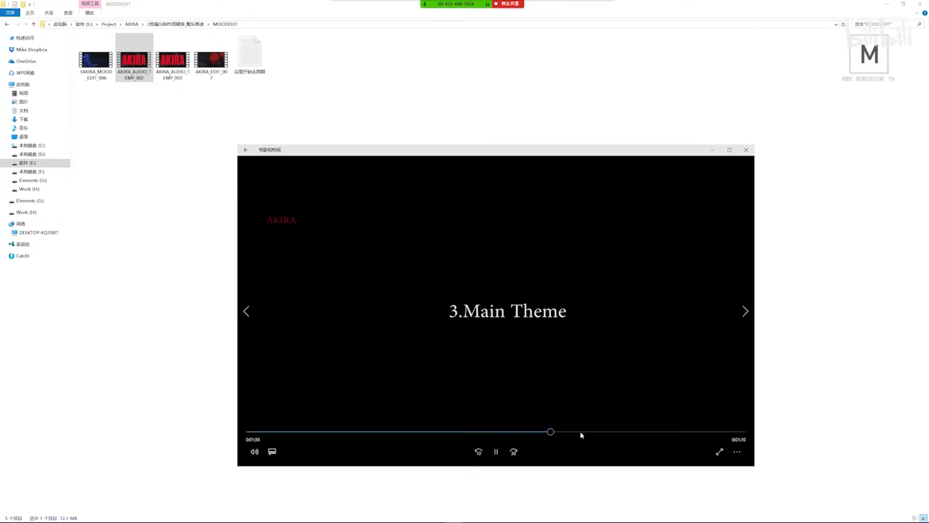
pyautogui.click(580, 433)
pyautogui.click(614, 433)
pyautogui.click(648, 433)
pyautogui.click(680, 432)
pyautogui.click(698, 433)
pyautogui.press('space')
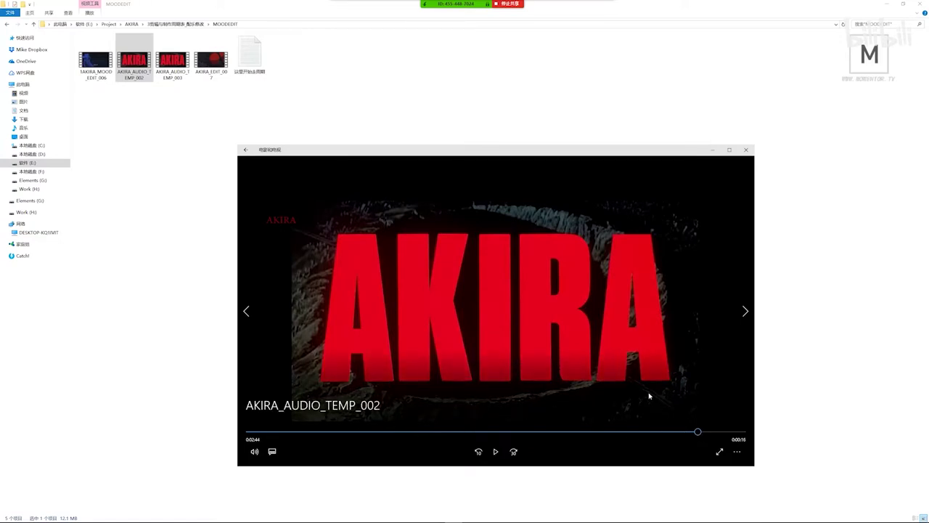
pyautogui.click(181, 70)
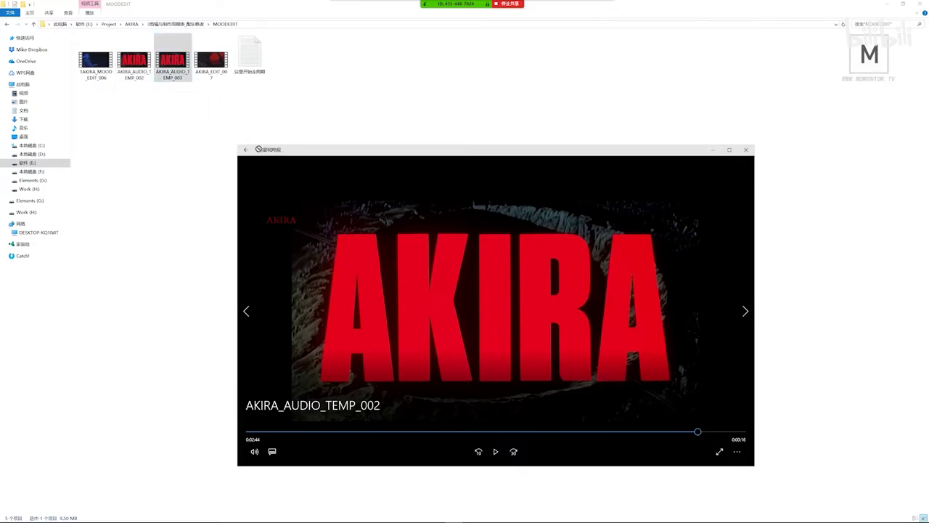
# - Play AKIRA_AUDIO_TEMP_003, minimize the player, and select the blank 这里开始去同期 note file
pyautogui.doubleClick(181, 70)
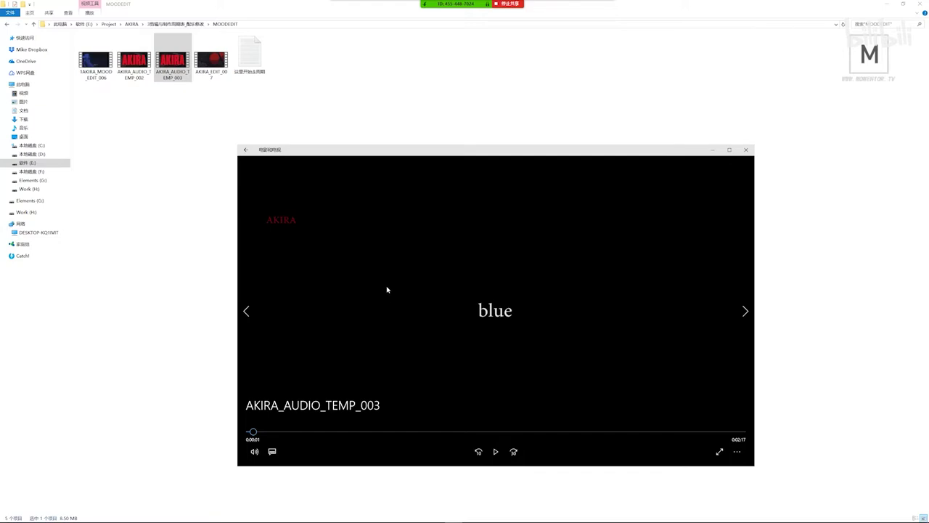
pyautogui.moveTo(261, 149); pyautogui.dragTo(240, 141)
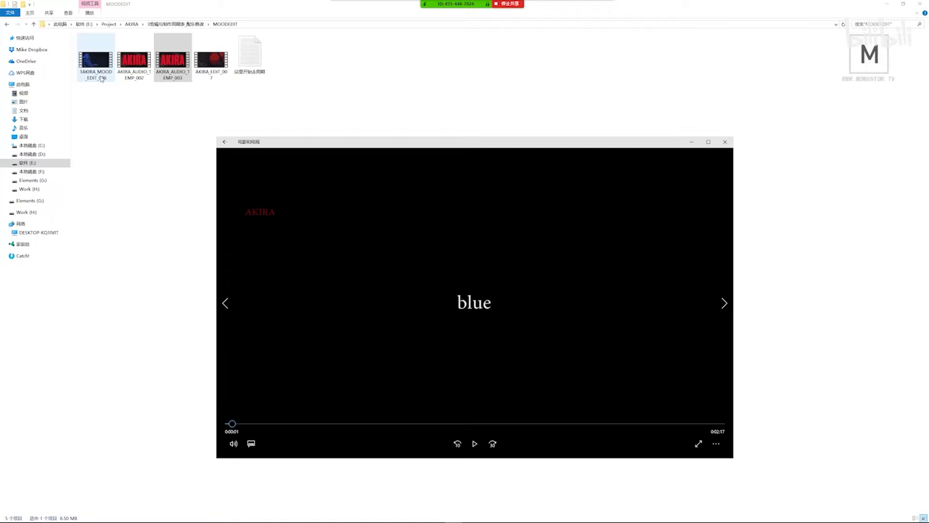
pyautogui.click(100, 78)
pyautogui.click(259, 87)
pyautogui.click(257, 77)
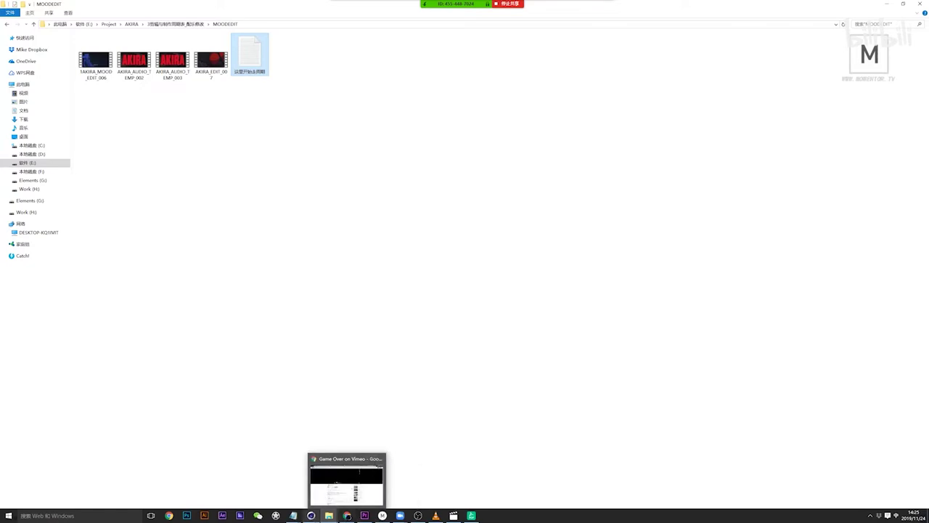
# - Bring Chrome forward and switch to the AKIRA - R2 spreadsheet tab
pyautogui.click(348, 515)
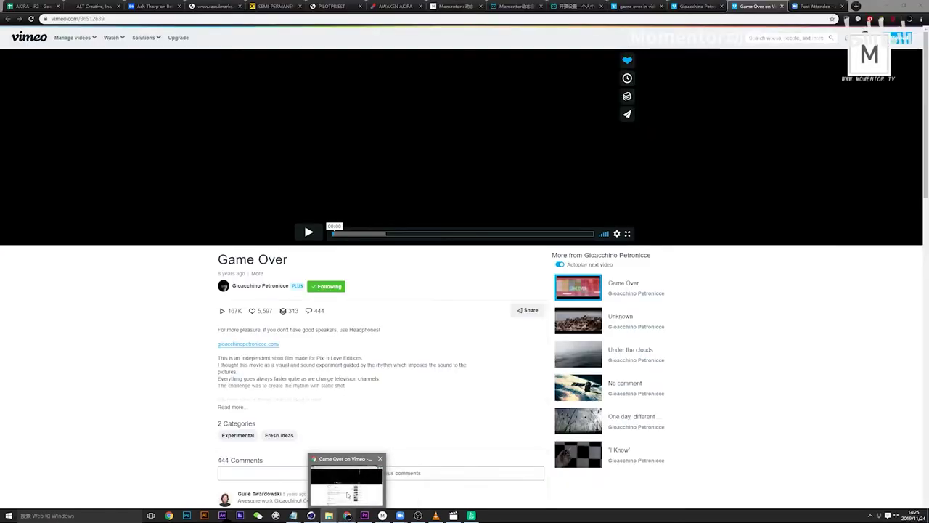
pyautogui.click(33, 6)
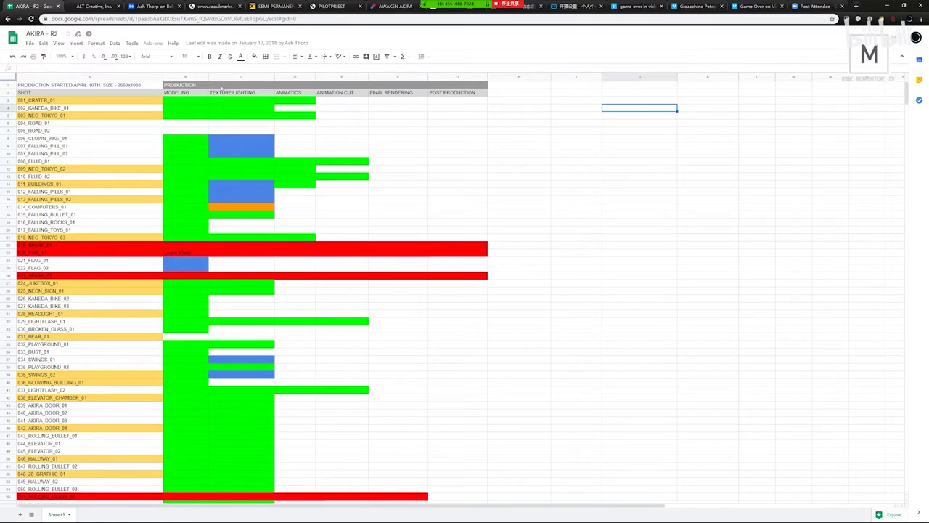
# - Look over the AKIRA - R2 sheet, selecting the SHOT header A2 and shot 001_CRATER_01
pyautogui.scroll(-1, 68, 191)
pyautogui.scroll(1, 77, 153)
pyautogui.click(26, 93)
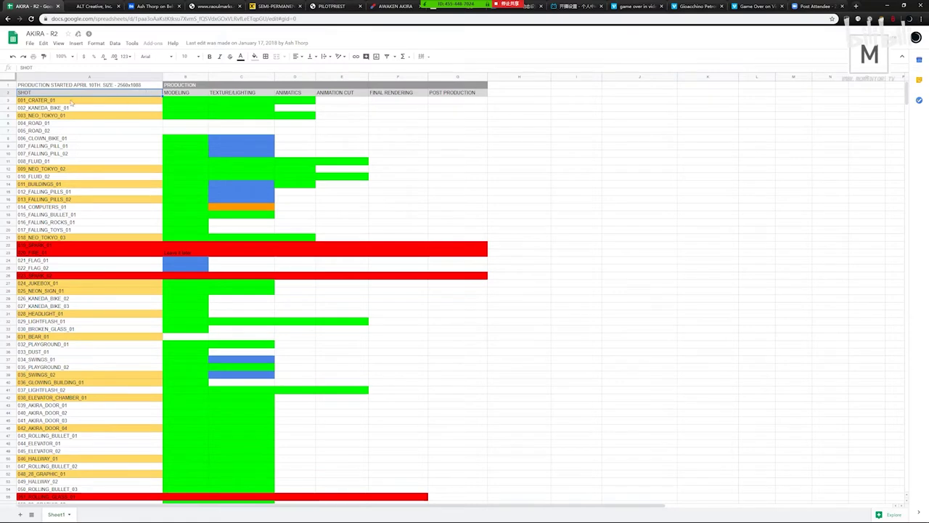
pyautogui.click(58, 103)
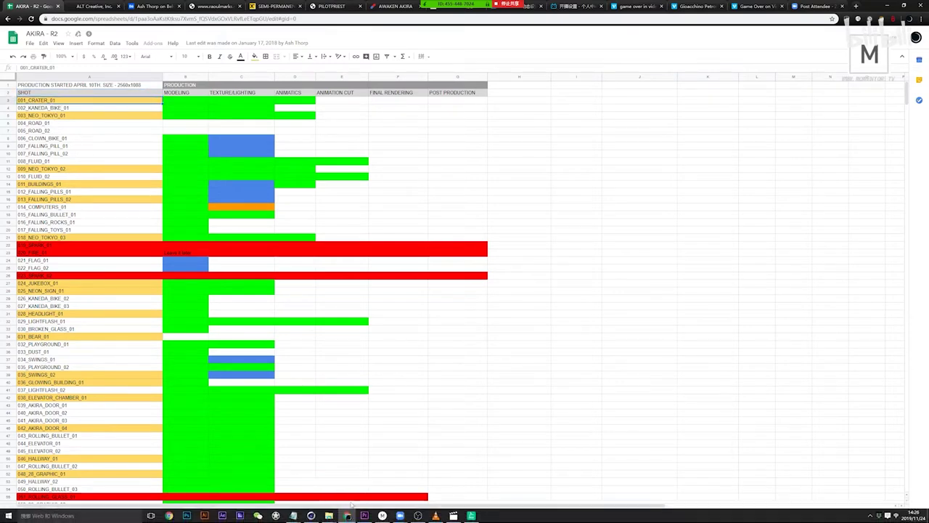
# - Advance AKIRA_AUDIO_TEMP_003 to about 0:00:21, then close the black VLC window
pyautogui.moveTo(348, 516)
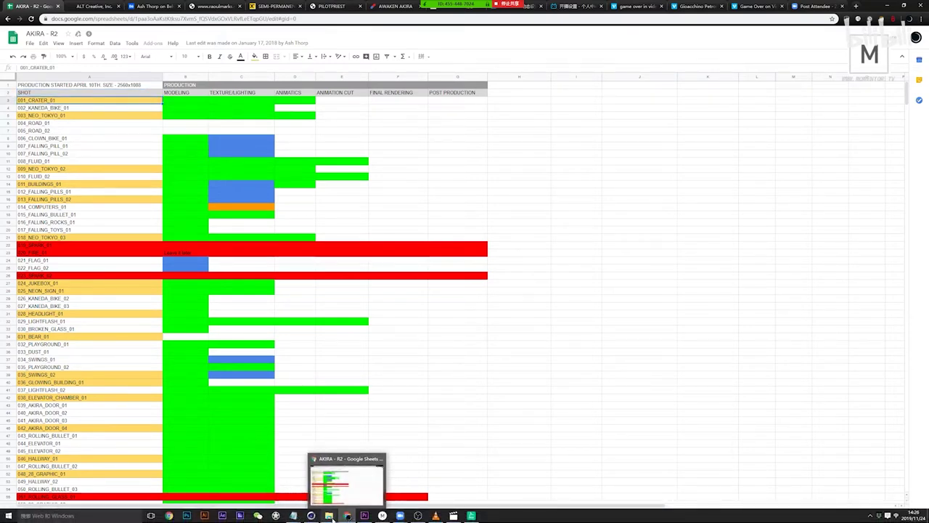
pyautogui.moveTo(453, 515)
pyautogui.click(451, 489)
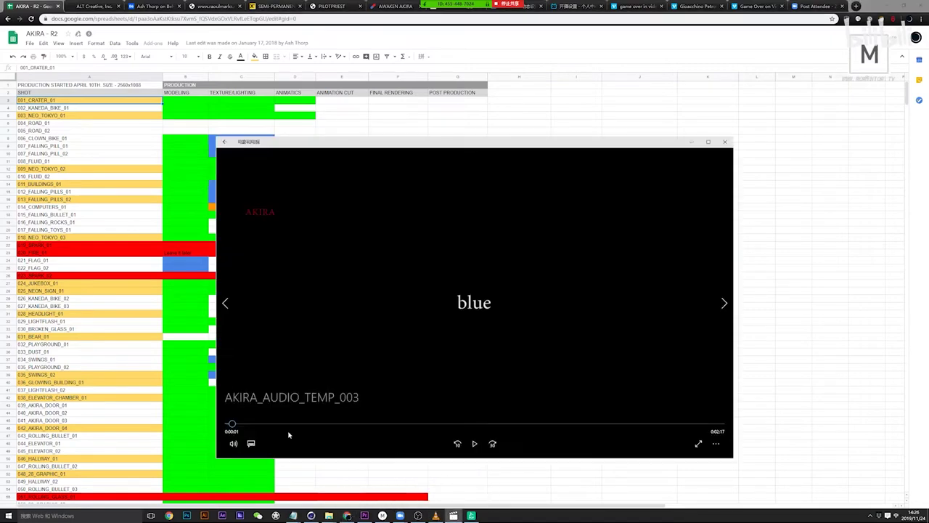
pyautogui.moveTo(240, 423); pyautogui.dragTo(306, 425)
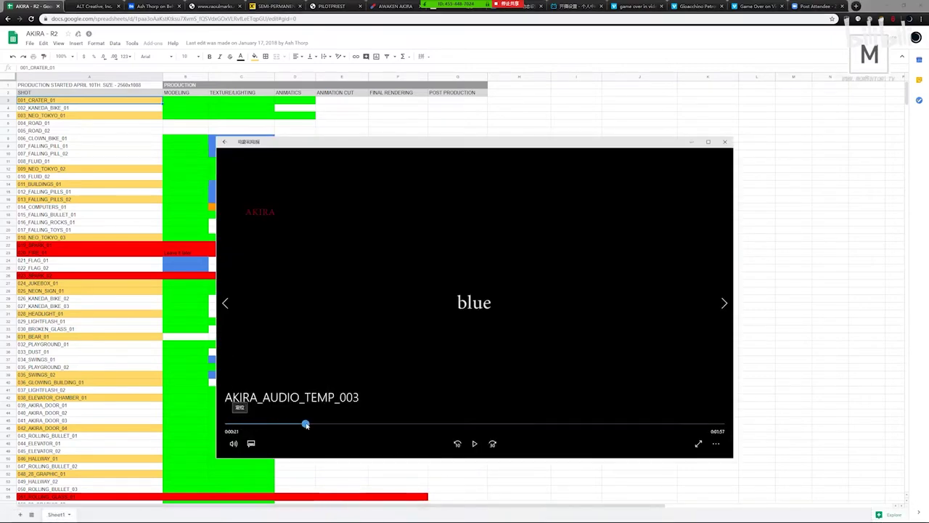
pyautogui.click(438, 486)
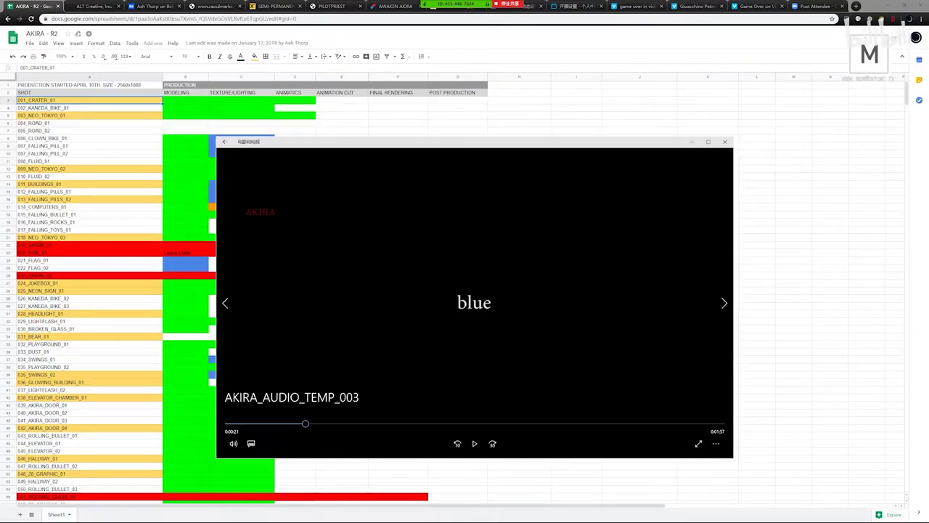
pyautogui.click(800, 64)
# - Open 1AKIRA_MOOD_EDIT_006 from MOODEDIT, pause it at LIGHT_001, and return to the spreadsheet
pyautogui.moveTo(331, 515)
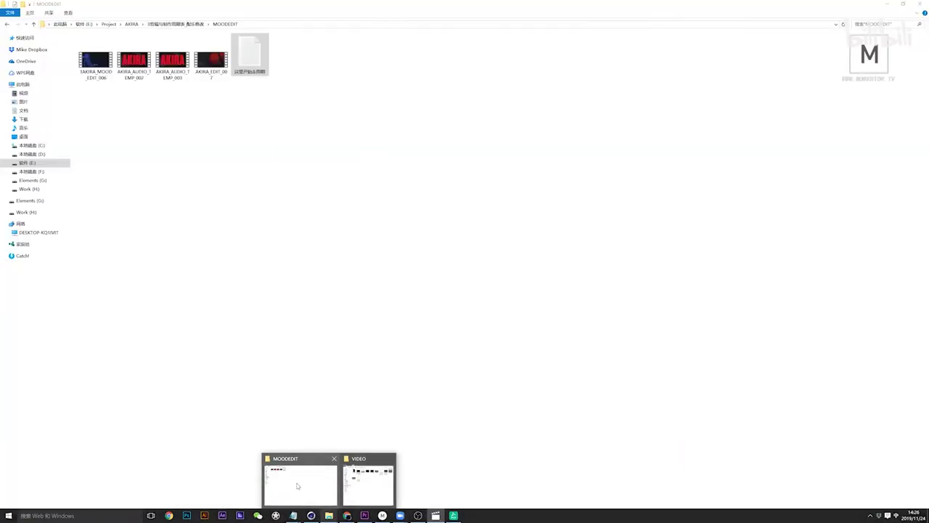
pyautogui.click(284, 489)
pyautogui.doubleClick(95, 59)
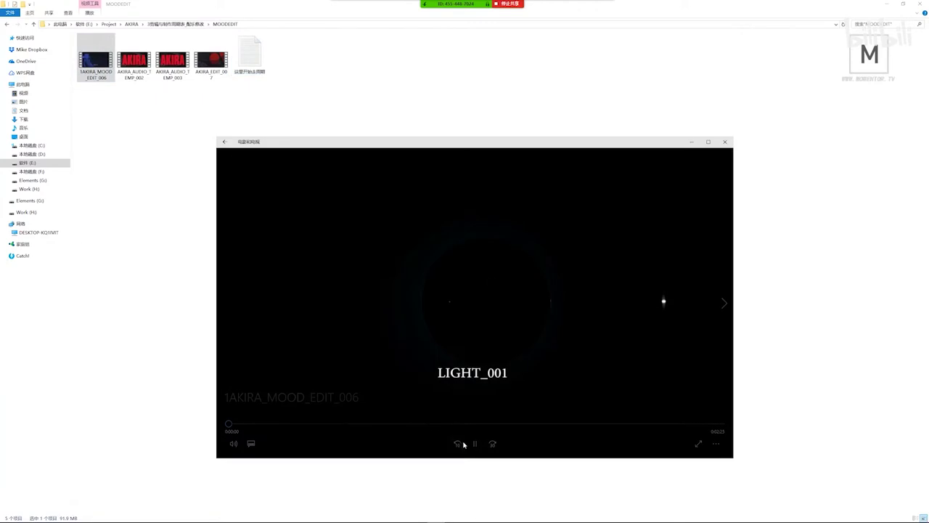
pyautogui.click(475, 443)
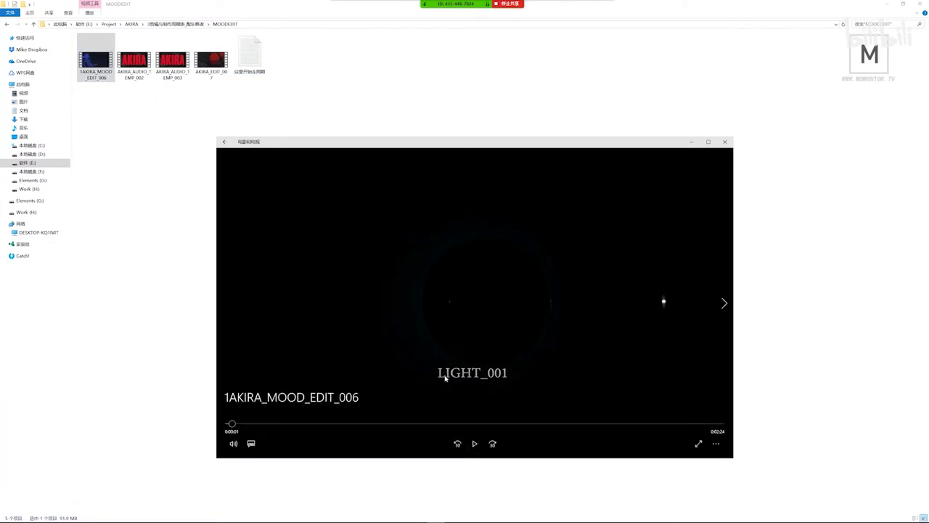
pyautogui.hotkey('alt', 'Tab')
pyautogui.hotkey('alt', 'Tab')
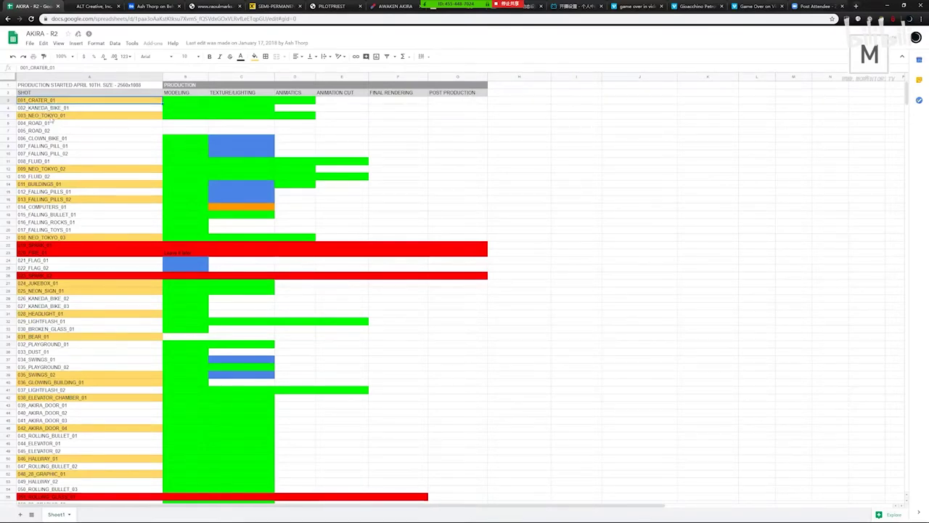
# - Walk through the PRODUCTION stage headers from MODELING and ANIMATICS to FINAL RENDERING
pyautogui.click(174, 87)
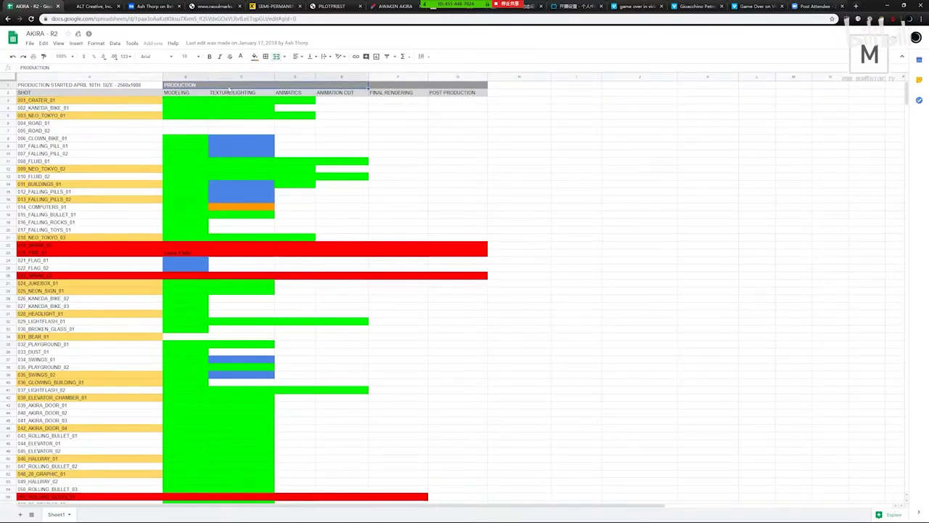
pyautogui.click(170, 96)
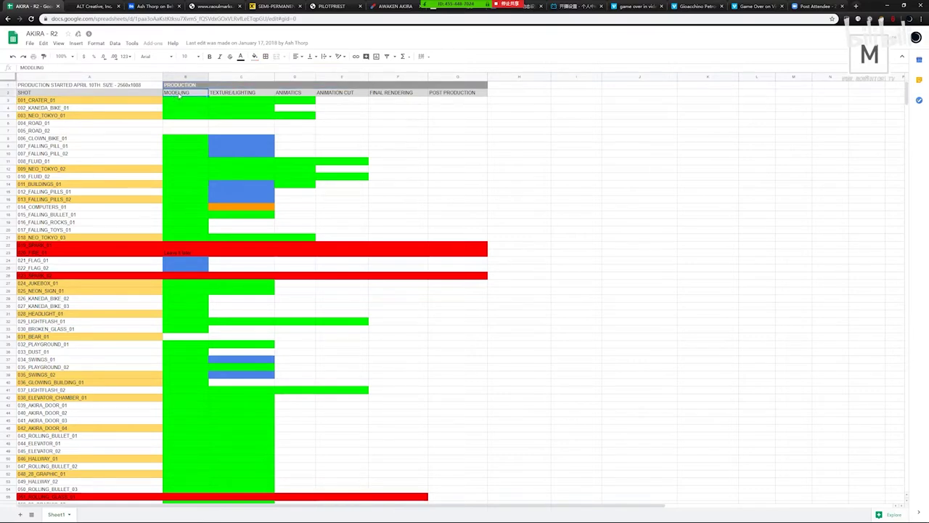
pyautogui.click(244, 93)
pyautogui.click(302, 94)
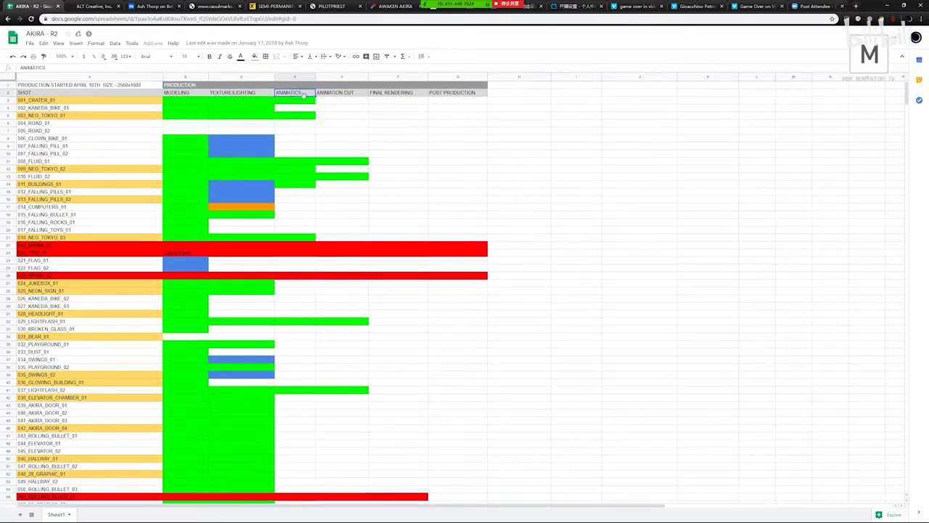
pyautogui.click(333, 99)
pyautogui.click(388, 99)
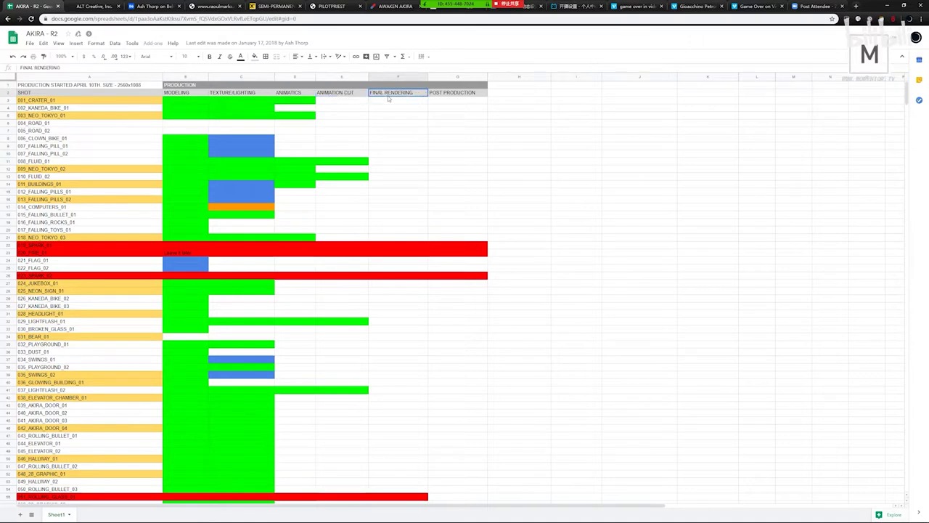
pyautogui.click(452, 96)
pyautogui.click(197, 102)
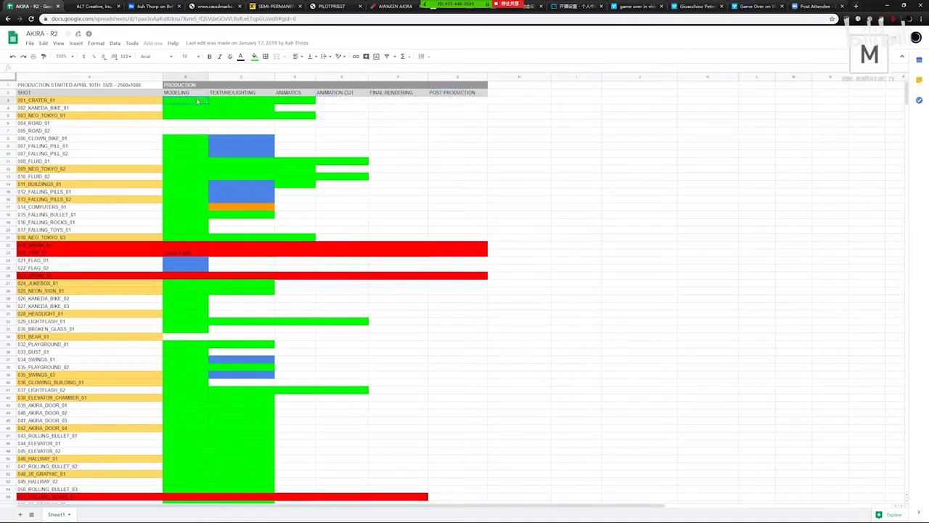
# - Point out the blue, orange and green status cells and the red shots A22:A23
pyautogui.click(226, 146)
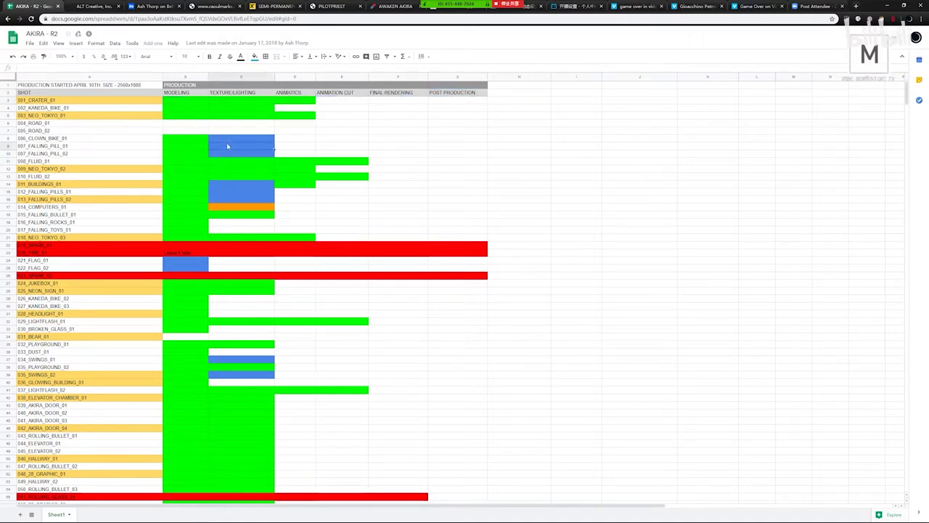
pyautogui.click(226, 139)
pyautogui.click(233, 209)
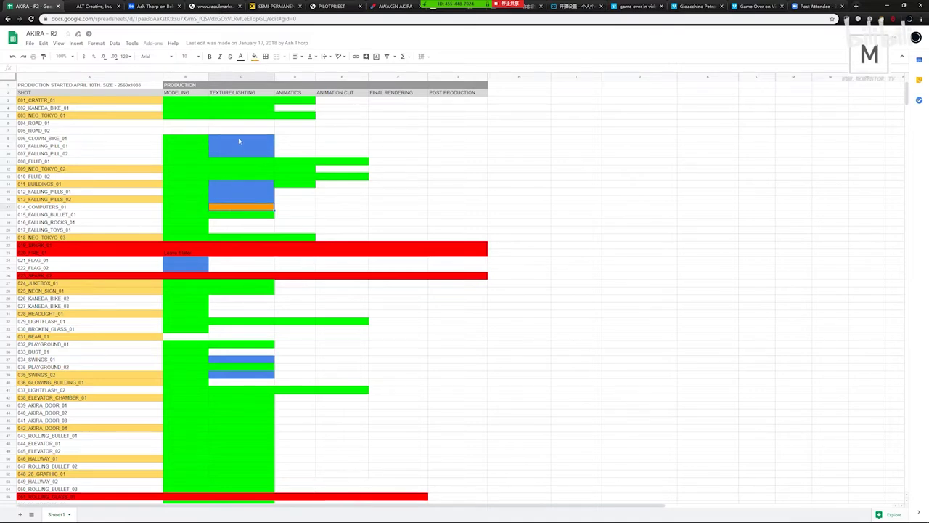
pyautogui.click(238, 140)
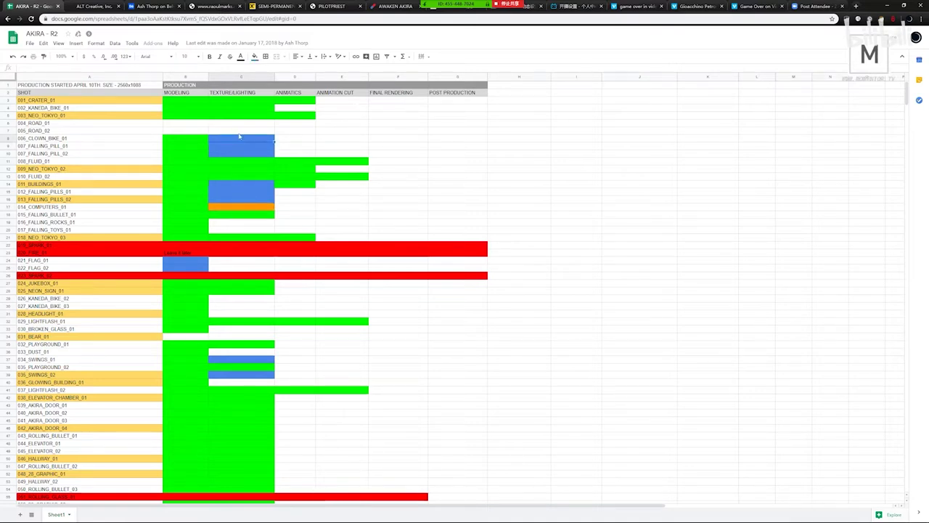
pyautogui.click(231, 211)
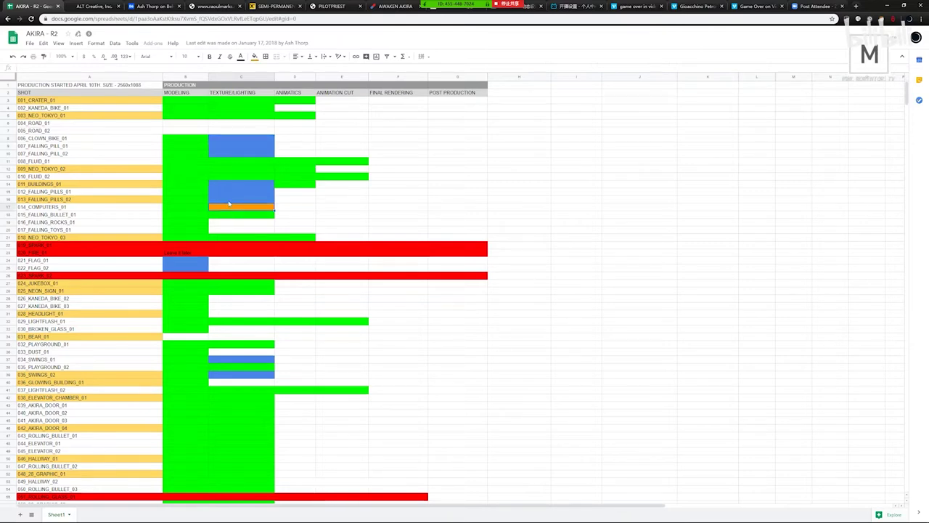
pyautogui.click(185, 138)
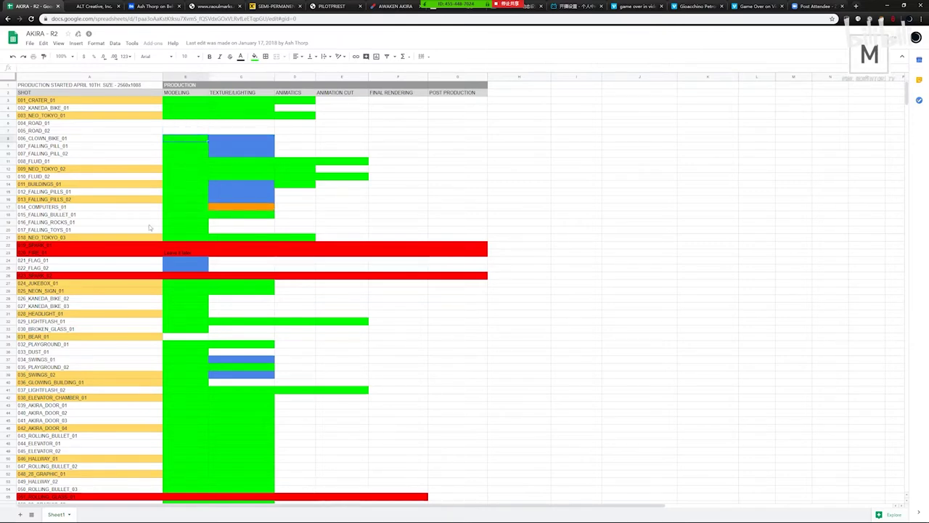
pyautogui.moveTo(86, 249); pyautogui.dragTo(80, 251)
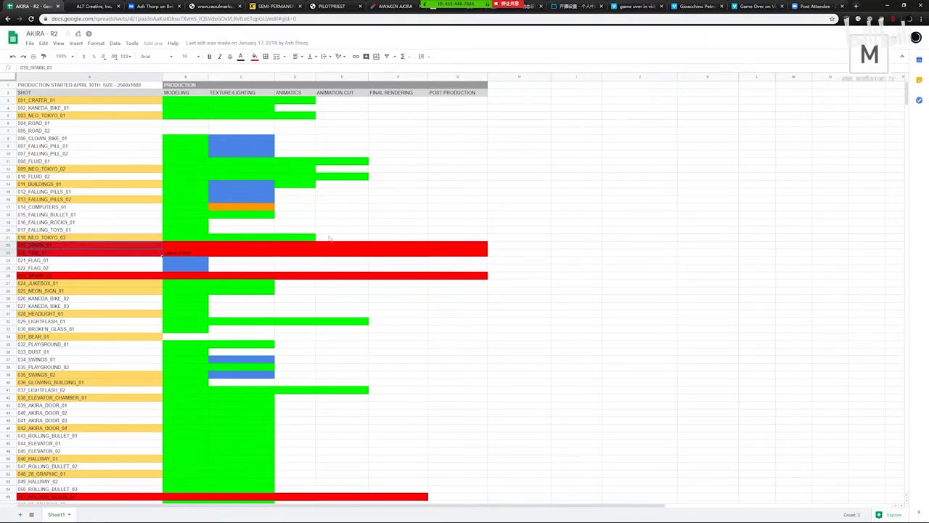
pyautogui.click(617, 214)
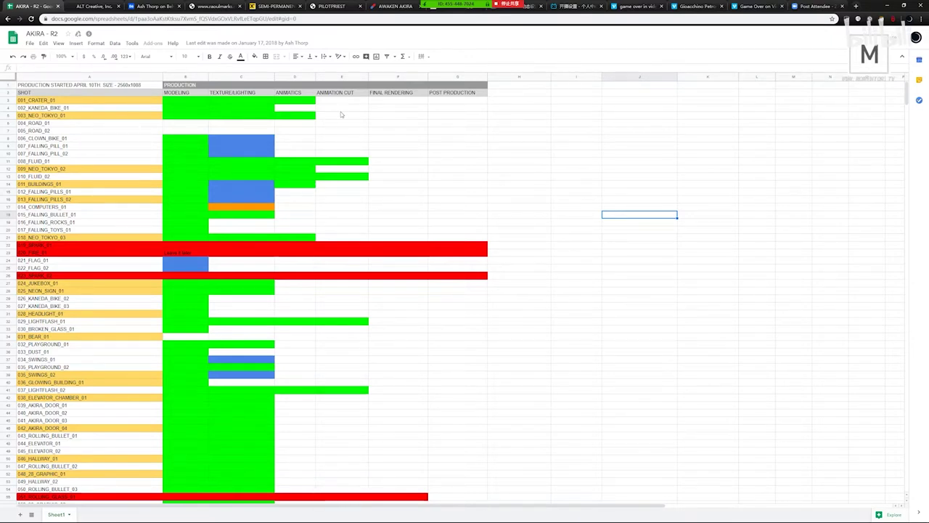
pyautogui.hotkey('alt', 'Tab')
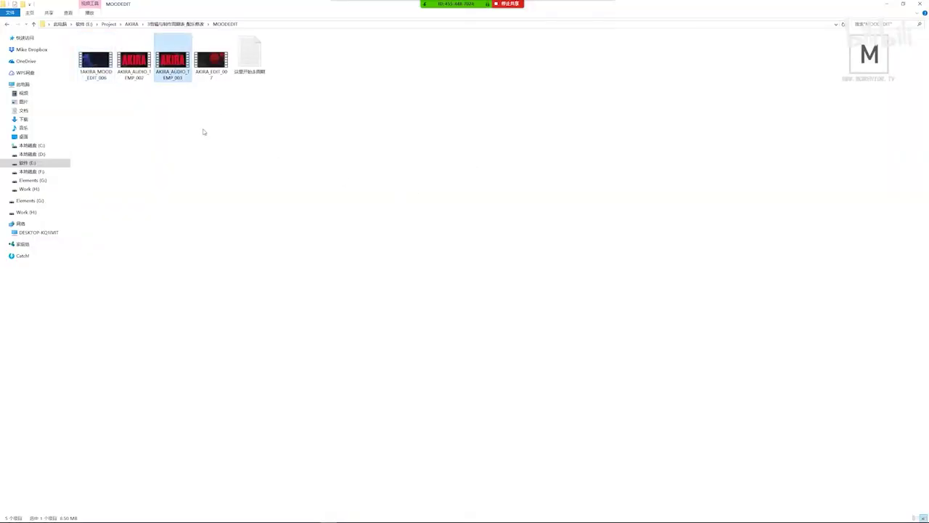
# - Go up from MOODEDIT, review the 项目流程 workflow notes' line 3, then minimize Notepad
pyautogui.moveTo(204, 132); pyautogui.dragTo(228, 121)
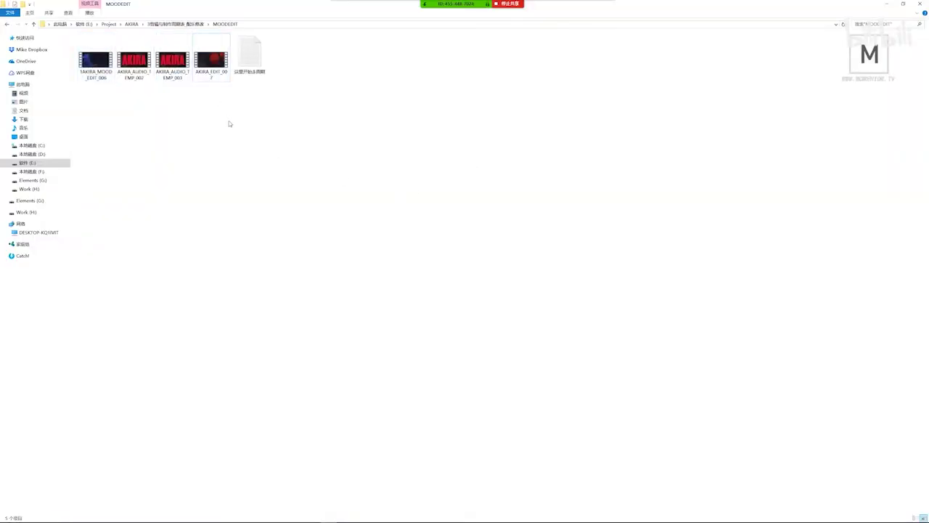
pyautogui.click(191, 24)
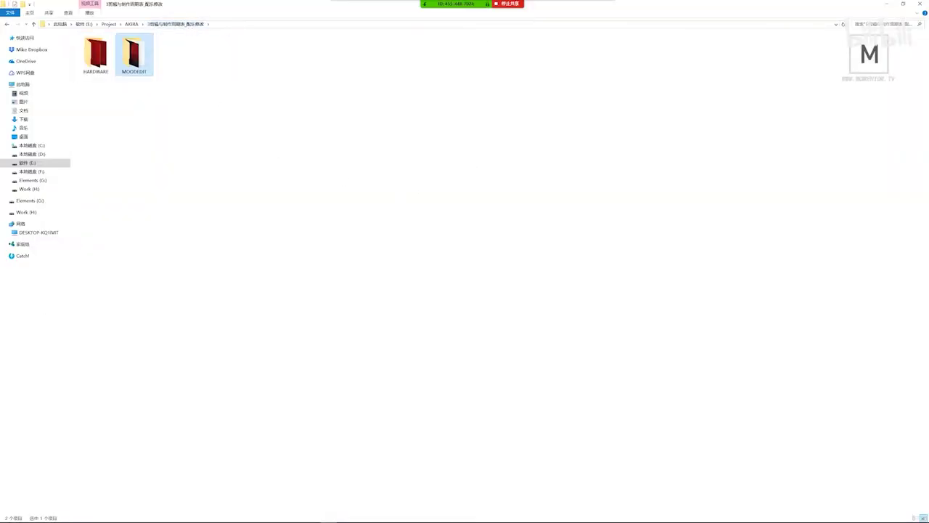
pyautogui.moveTo(294, 515)
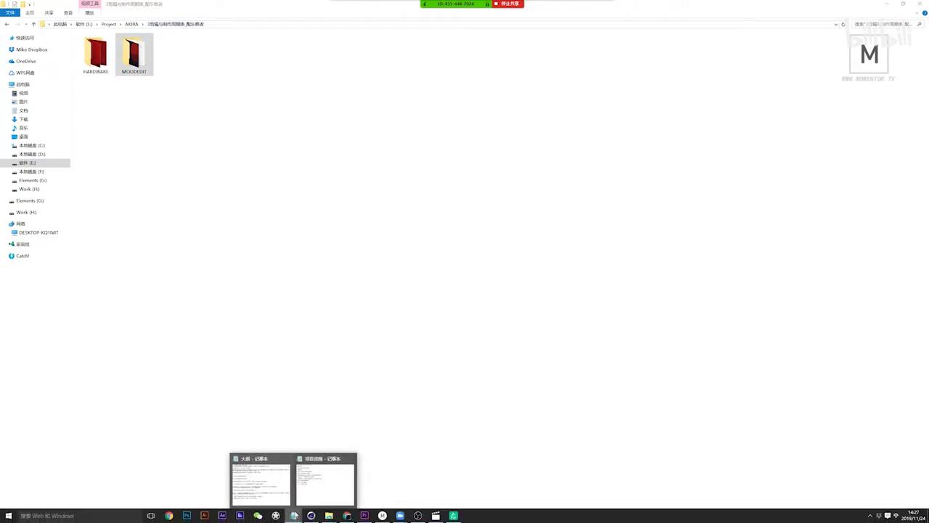
pyautogui.click(318, 487)
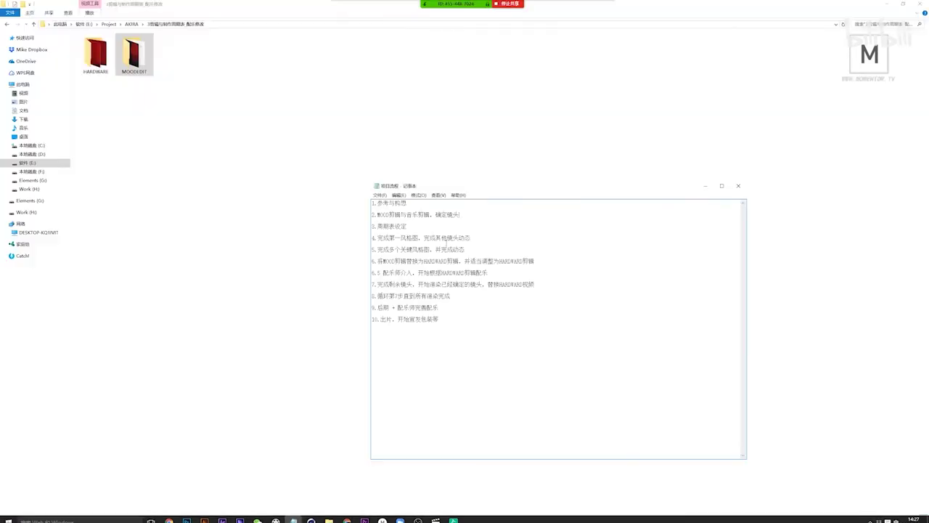
pyautogui.moveTo(406, 225); pyautogui.dragTo(374, 226)
pyautogui.click(465, 213)
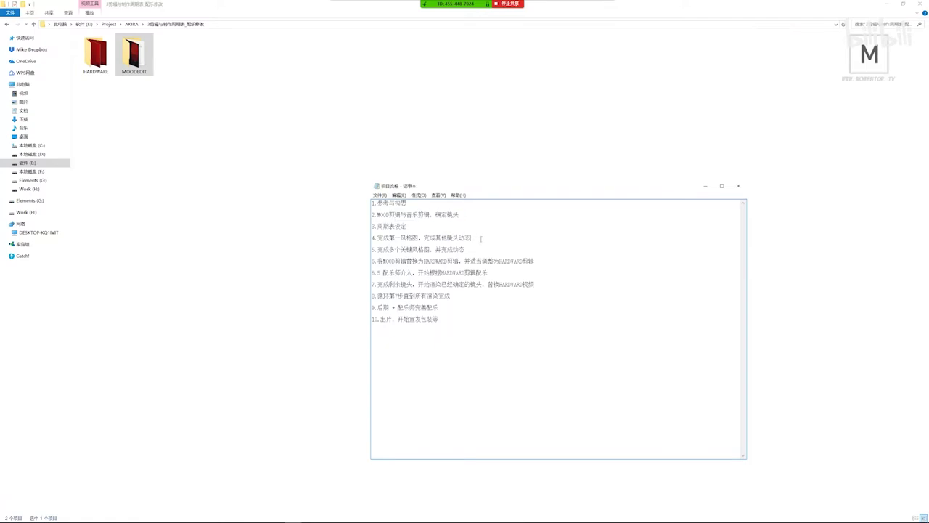
pyautogui.click(705, 186)
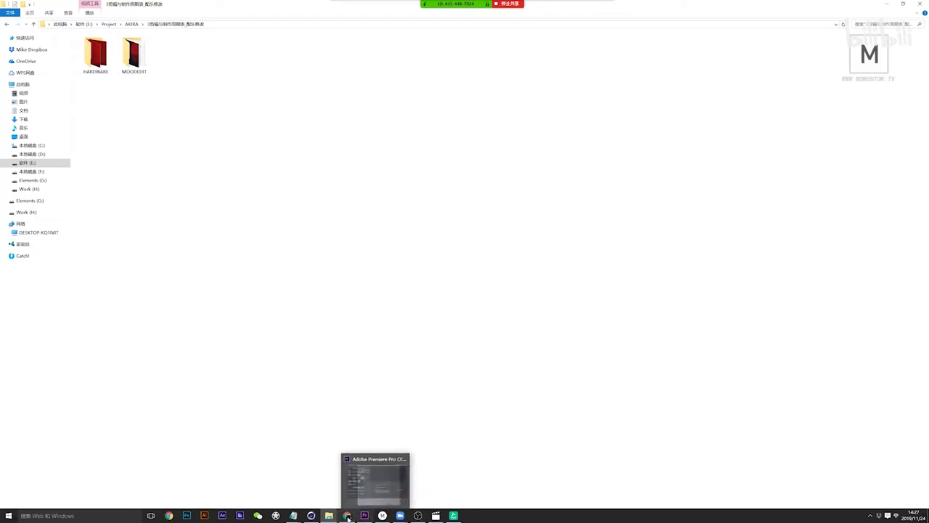
# - Skip the mood edit ahead to BUILDING_D_029, then return to the sheet's MODELING heading B2
pyautogui.click(435, 515)
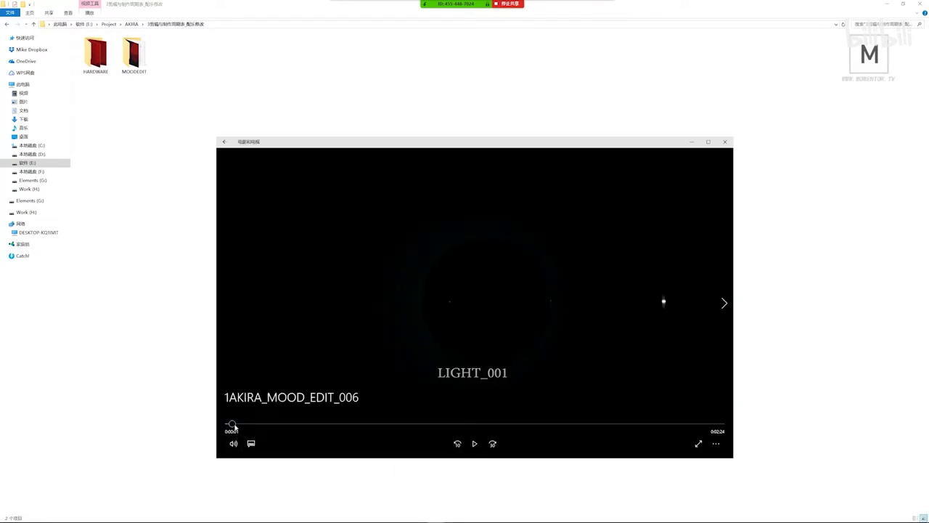
pyautogui.moveTo(231, 423); pyautogui.dragTo(608, 426)
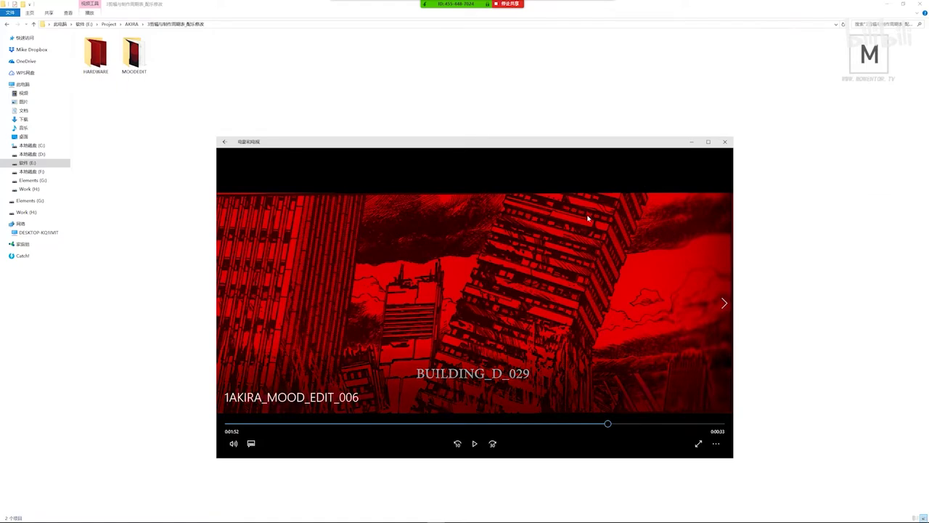
pyautogui.moveTo(486, 143); pyautogui.dragTo(473, 139)
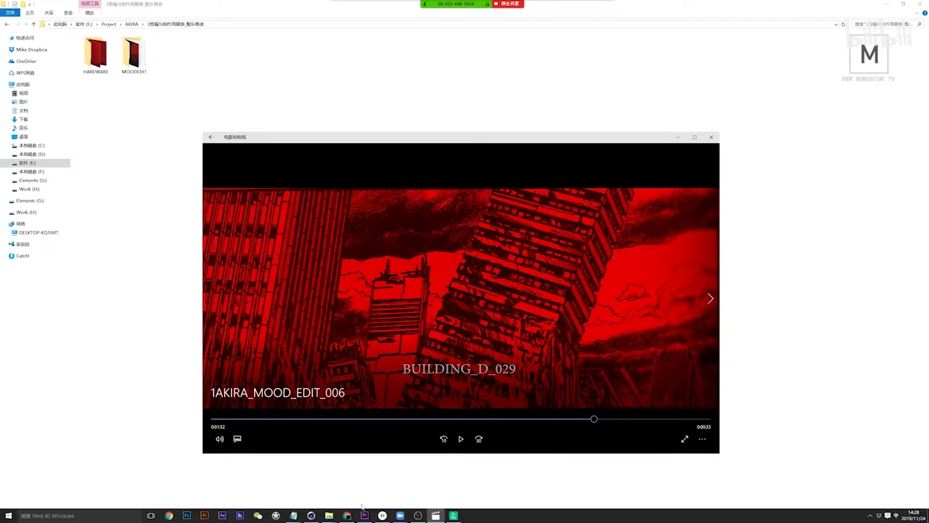
pyautogui.moveTo(347, 516)
pyautogui.click(336, 490)
pyautogui.click(181, 93)
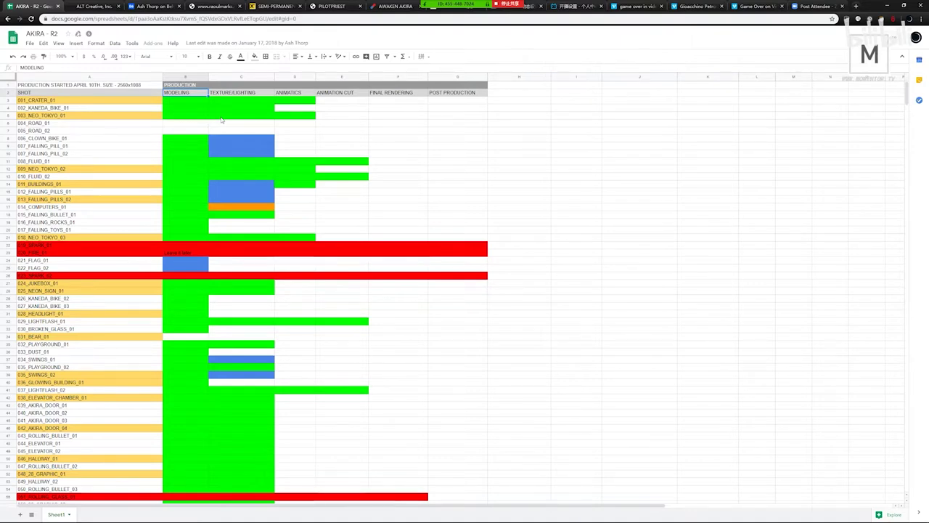
# - Bring the paused BUILDING_D_029 mood edit player back over the sheet and preview the Explorer windows
pyautogui.hotkey('alt', 'Tab')
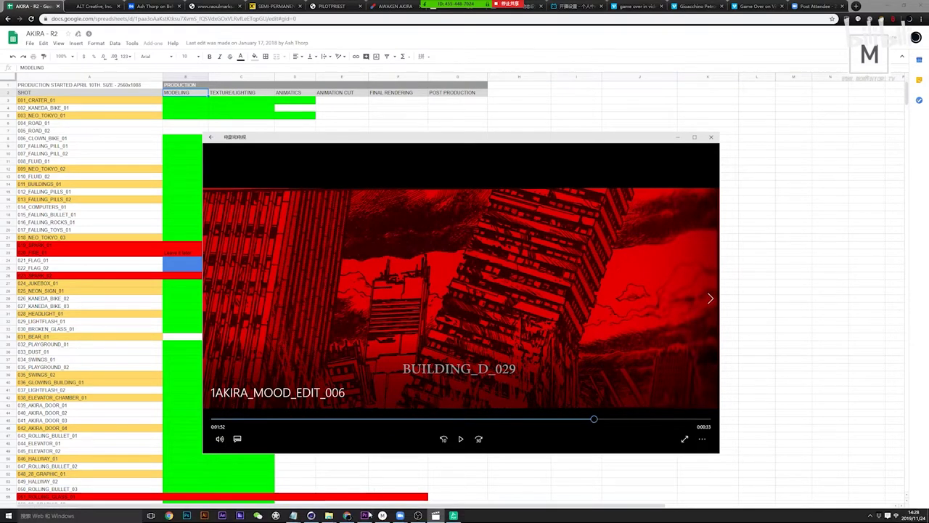
pyautogui.moveTo(347, 516)
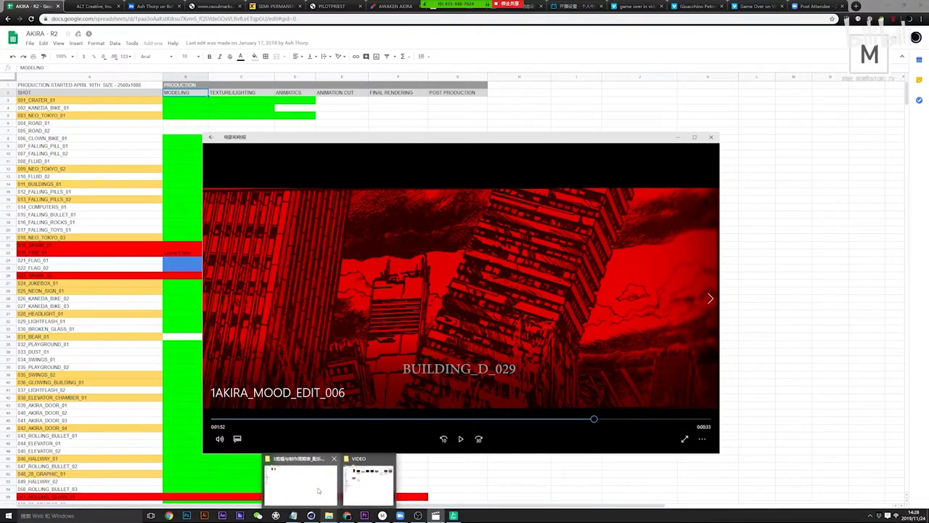
pyautogui.moveTo(358, 497)
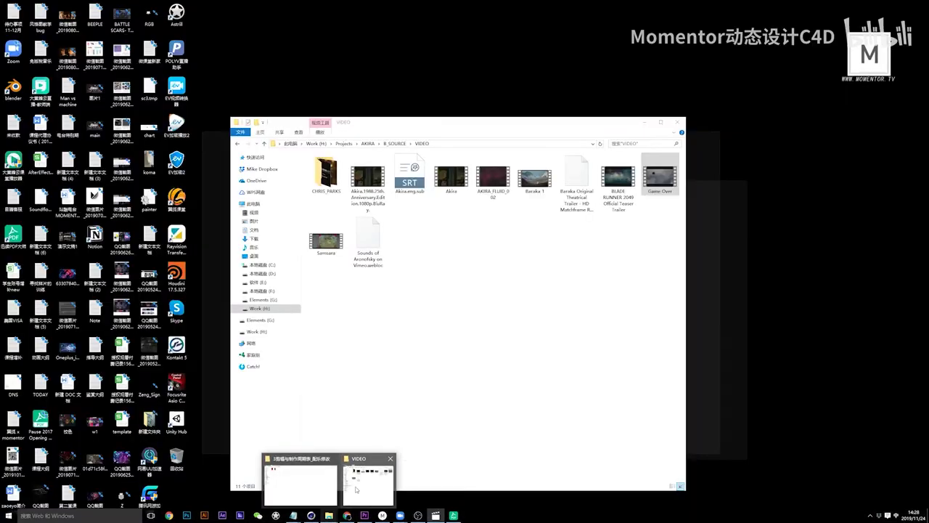
# - Navigate from the VIDEO folder to AKIRA > A_PROJ > 01_C4D > 04_RND > ASH
pyautogui.click(356, 490)
pyautogui.click(368, 143)
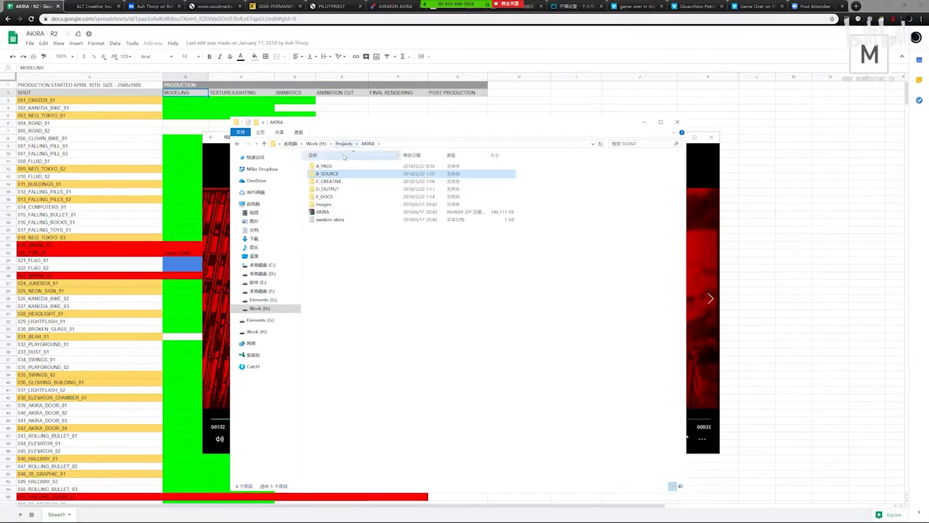
pyautogui.click(329, 166)
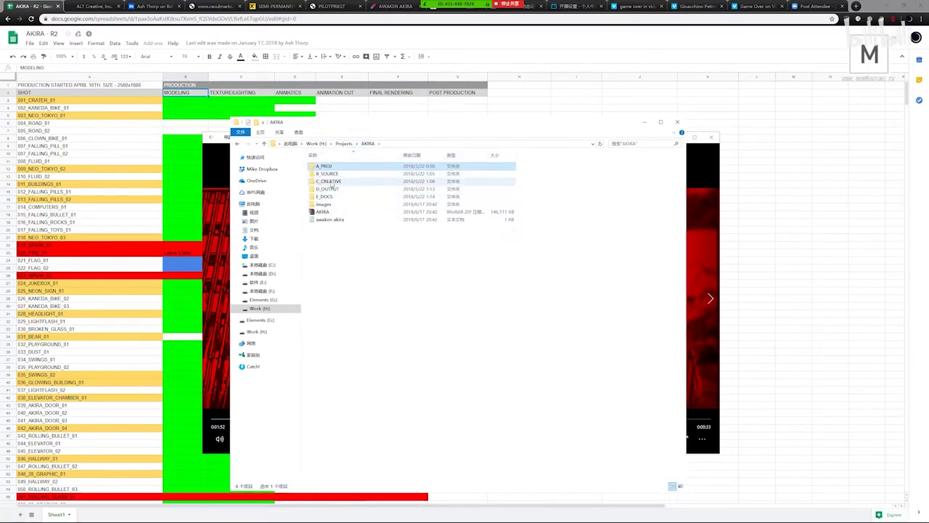
pyautogui.doubleClick(334, 174)
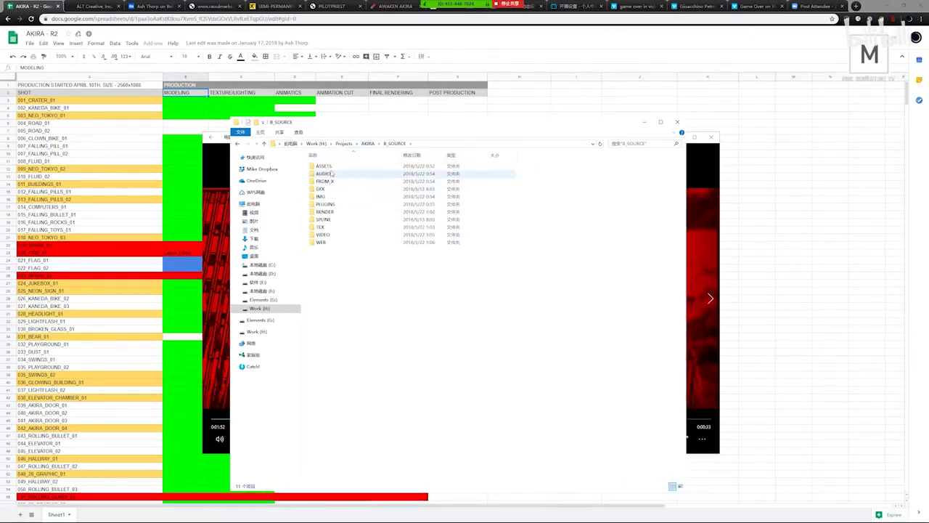
pyautogui.click(378, 143)
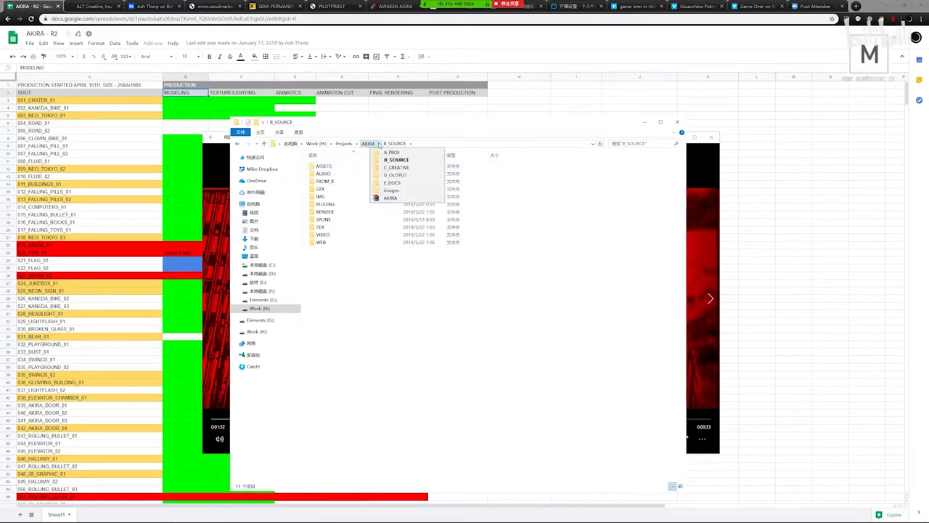
pyautogui.click(368, 143)
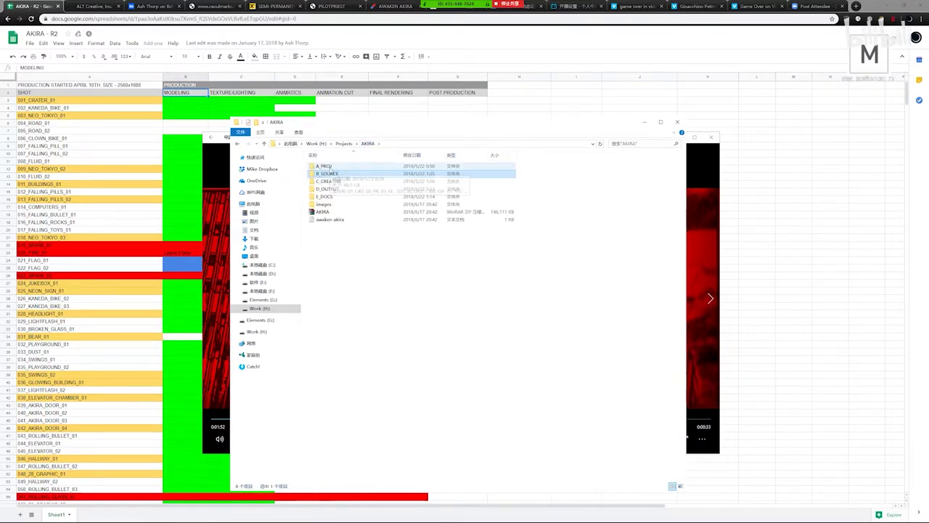
pyautogui.doubleClick(326, 167)
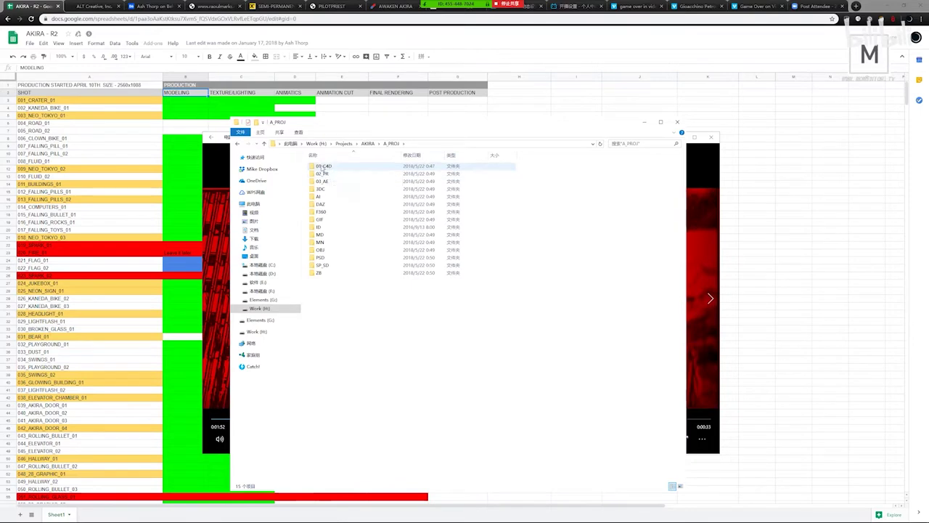
pyautogui.doubleClick(325, 167)
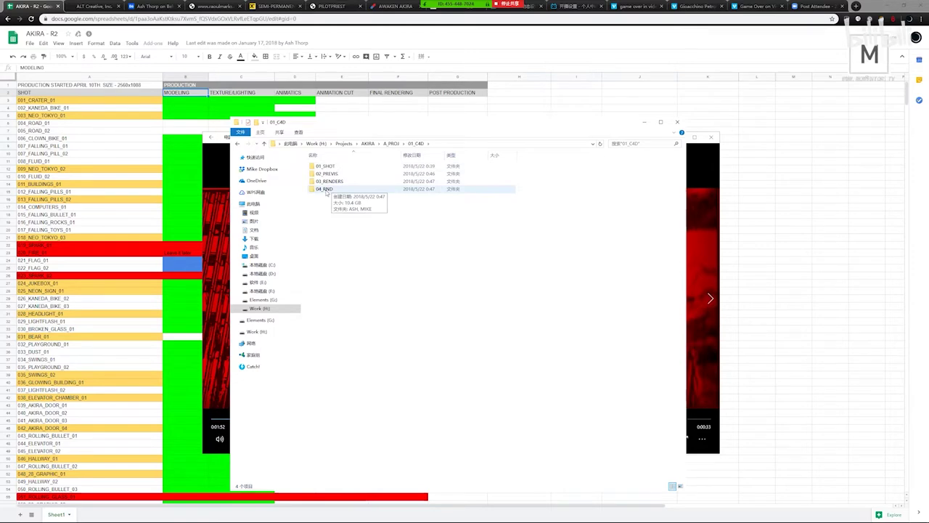
pyautogui.doubleClick(325, 189)
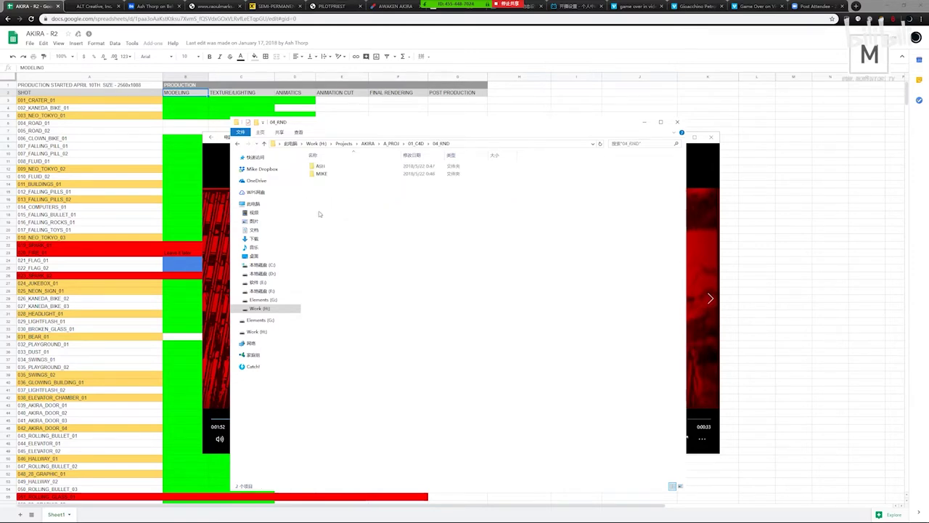
pyautogui.click(320, 167)
pyautogui.doubleClick(320, 166)
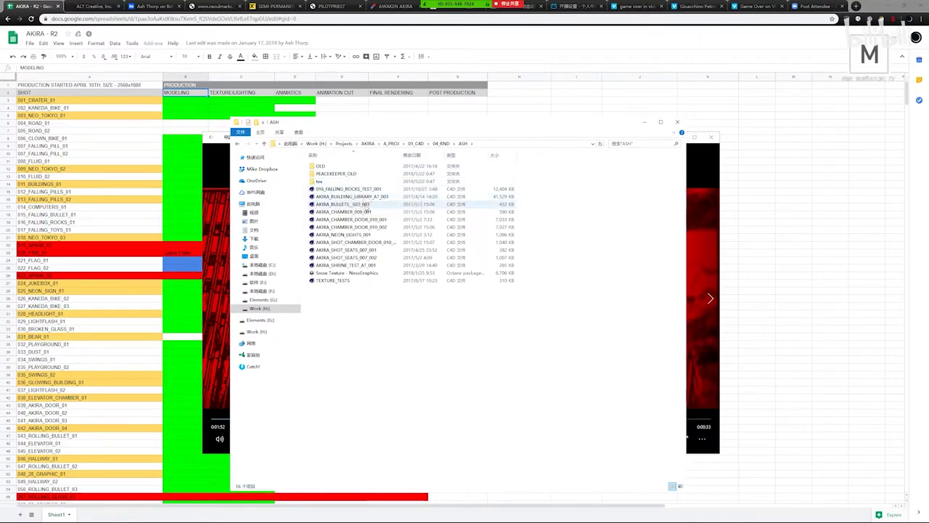
# - Select AKIRA_BUILDING_LIBRARY_AT_001, widen the Name column, and open it in Cinema 4D
pyautogui.click(355, 196)
pyautogui.moveTo(401, 152); pyautogui.dragTo(472, 154)
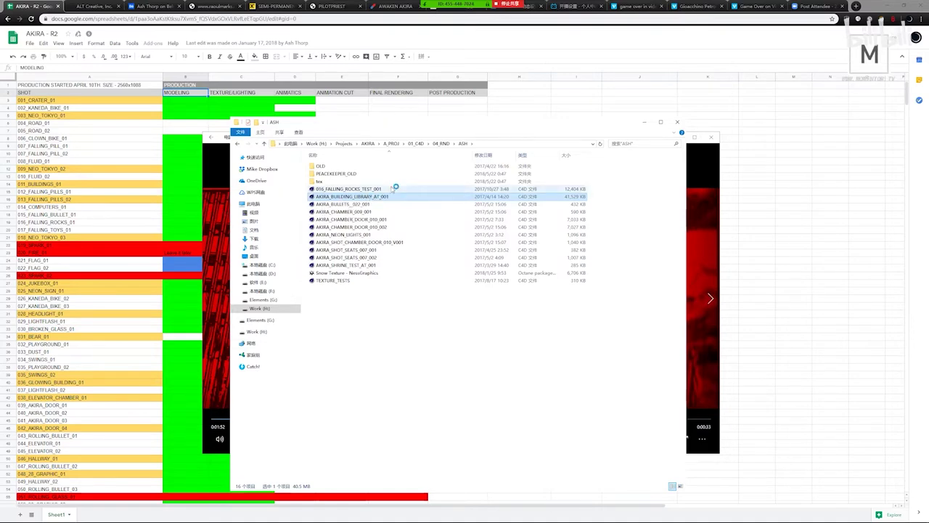
pyautogui.hotkey('alt', 'Tab')
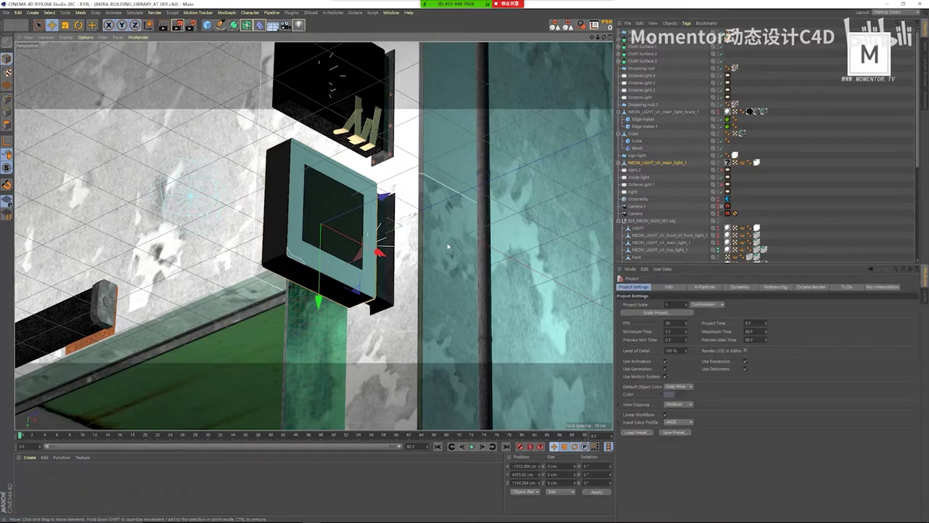
# - Select then deselect BUILDING 1, switch to a distant camera view, and hide the tower
pyautogui.click(643, 96)
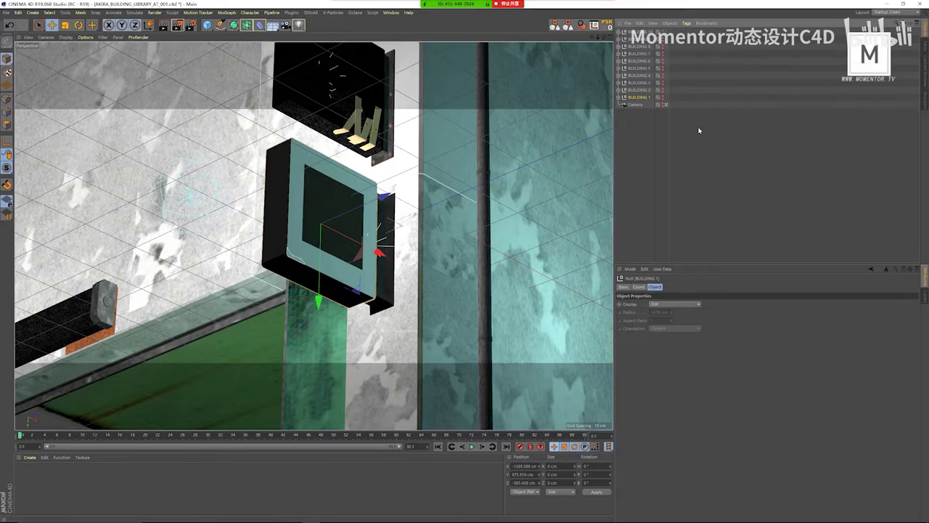
pyautogui.click(511, 160)
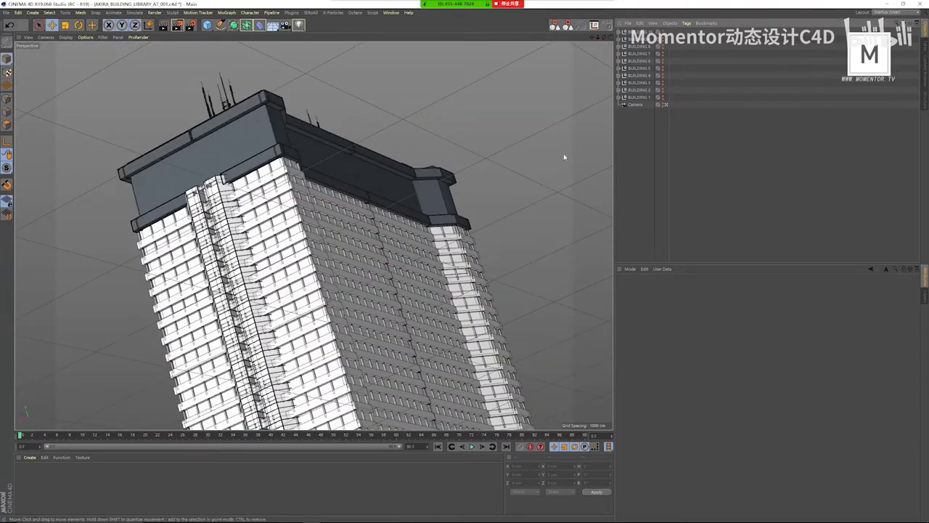
pyautogui.click(665, 105)
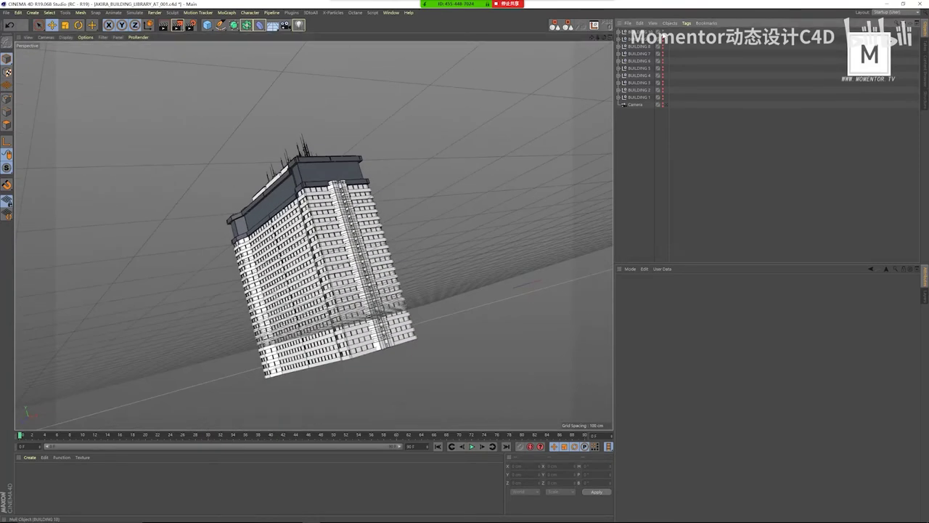
pyautogui.click(663, 40)
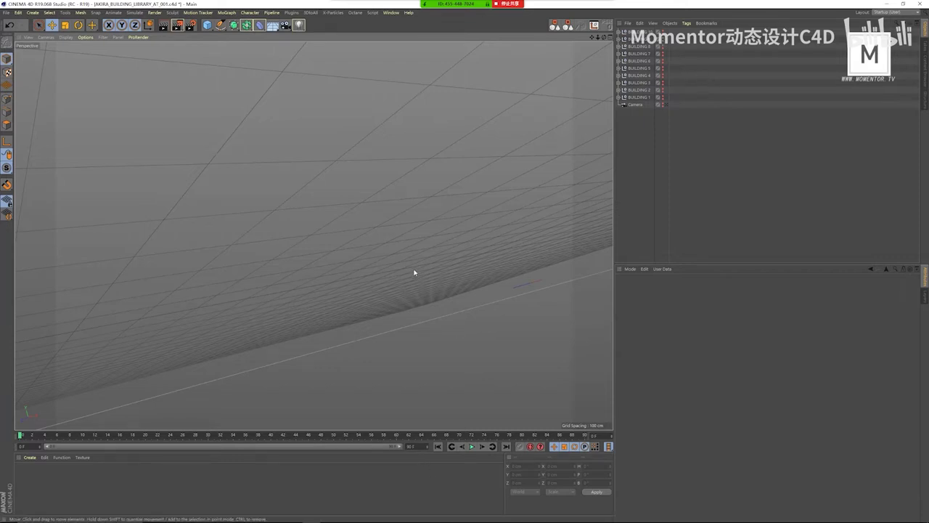
# - Frame the tall building, expand its group, and inspect Cloner, Cloner.1 and Cloner.2 together
pyautogui.press('h')
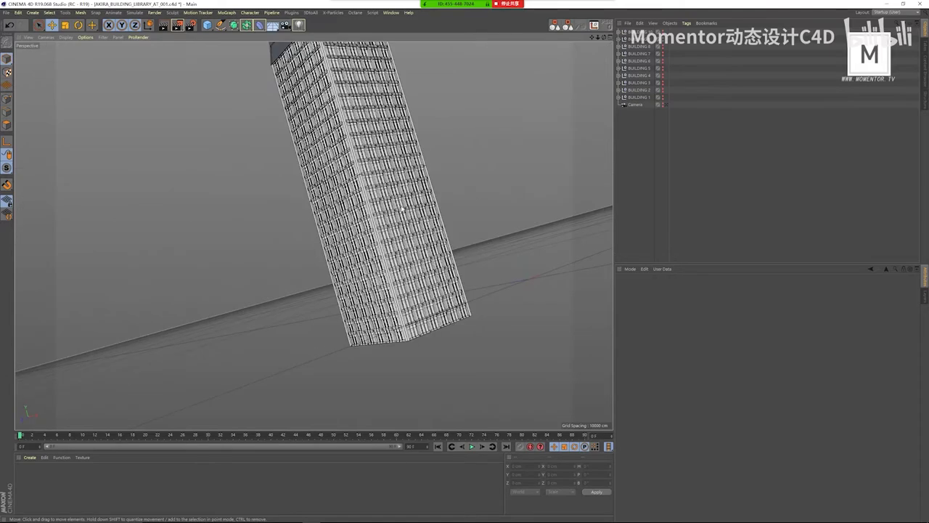
pyautogui.click(626, 31)
pyautogui.click(619, 38)
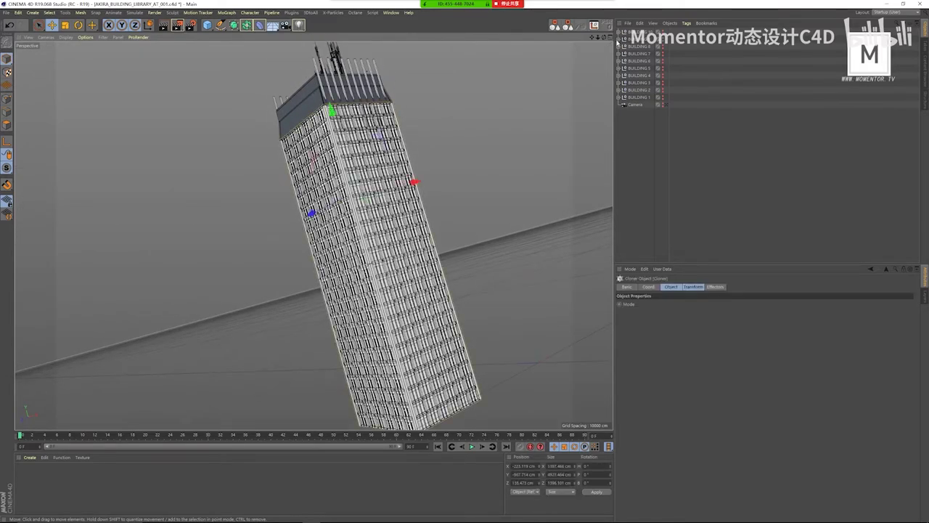
pyautogui.click(635, 67)
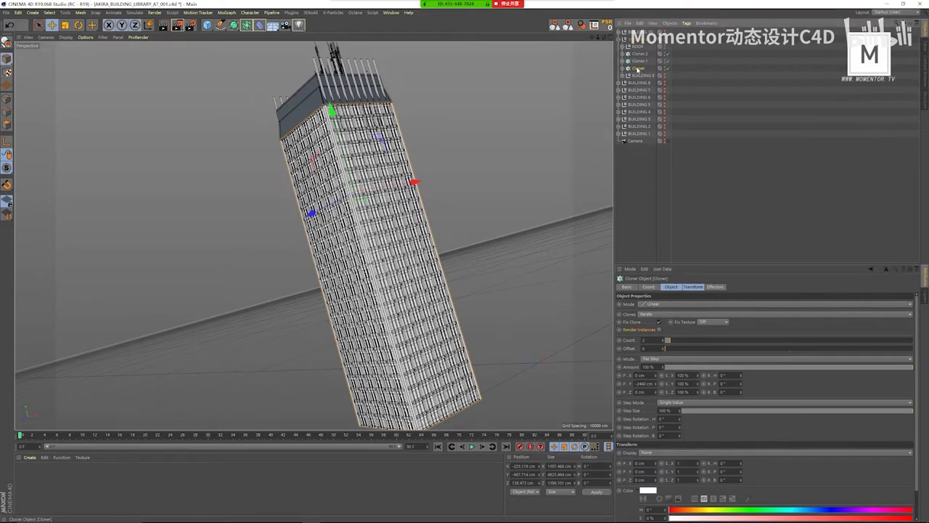
pyautogui.keyDown('shift'); pyautogui.click(639, 55); pyautogui.keyUp('shift')
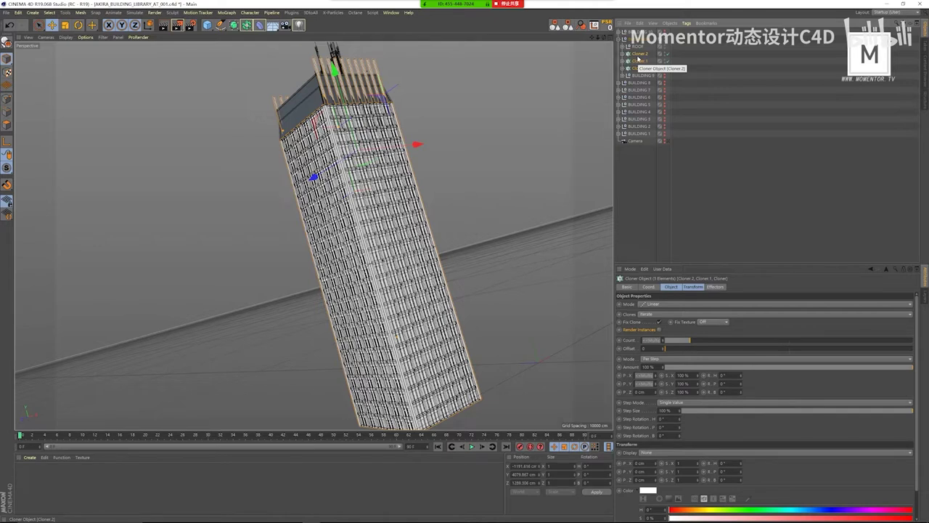
pyautogui.click(639, 66)
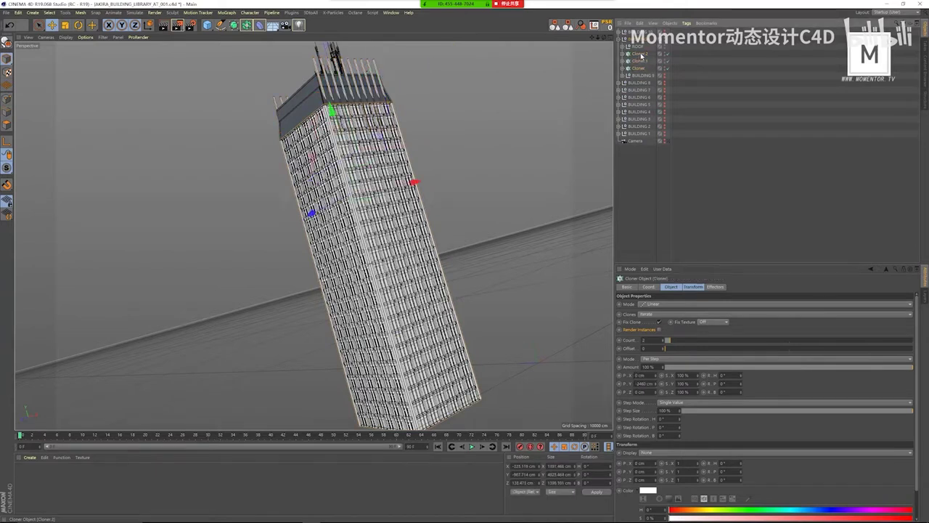
pyautogui.keyDown('shift'); pyautogui.click(640, 54); pyautogui.keyUp('shift')
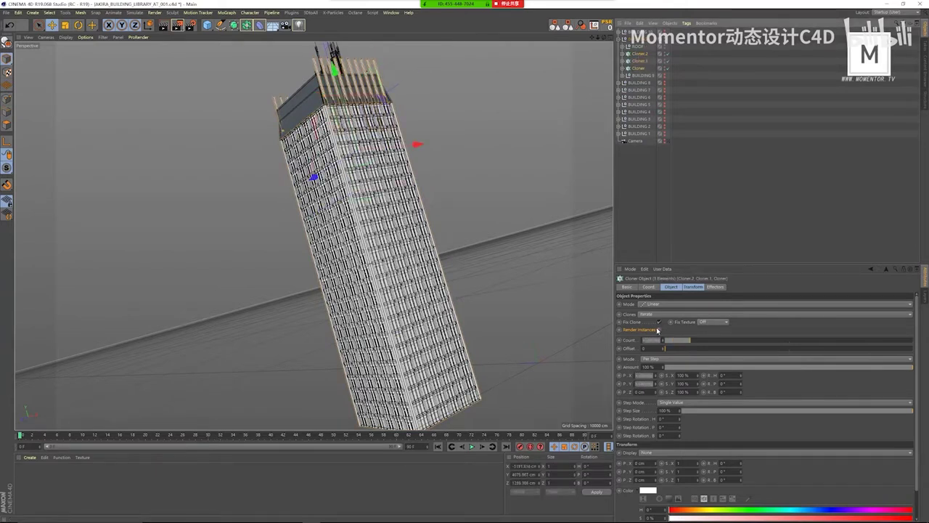
pyautogui.click(735, 202)
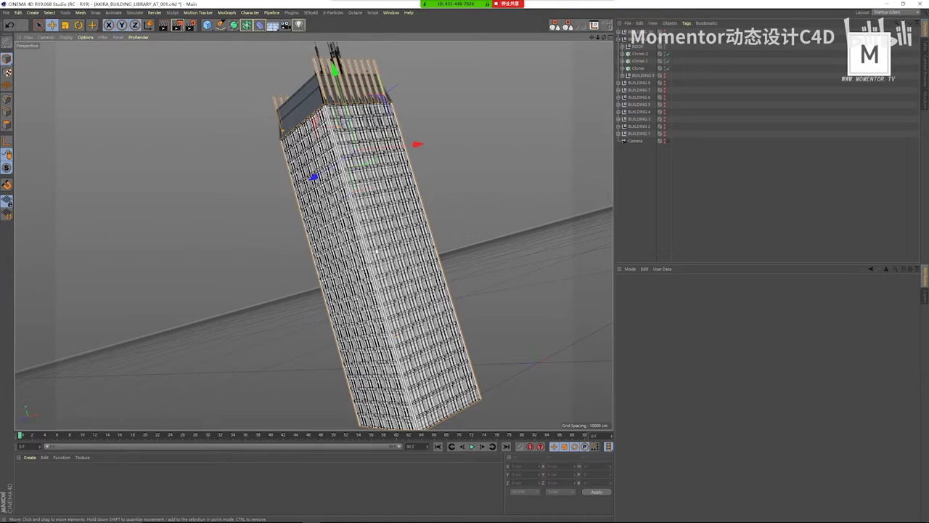
# - Orbit around the tower, collapse its group, and select BUILDING 8
pyautogui.keyDown('alt'); pyautogui.moveTo(389, 221); pyautogui.dragTo(443, 212); pyautogui.keyUp('alt')
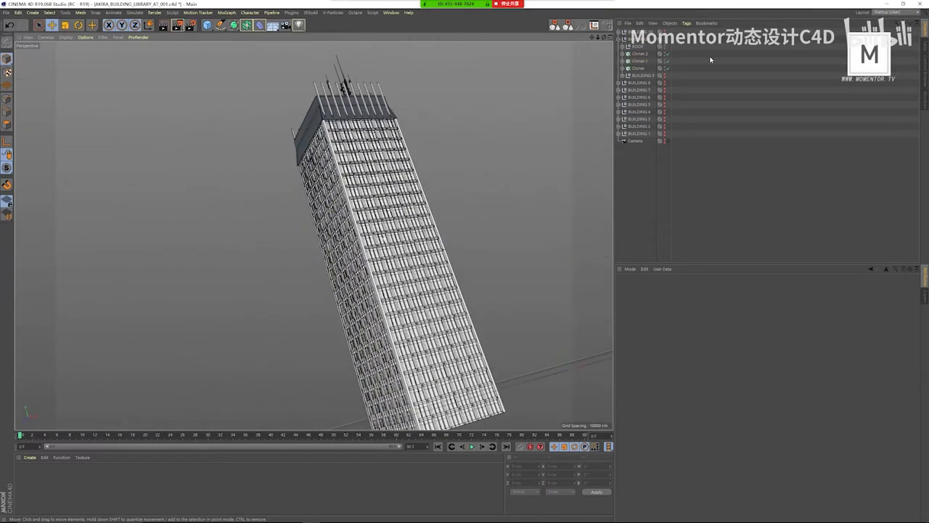
pyautogui.click(643, 39)
pyautogui.press('Delete')
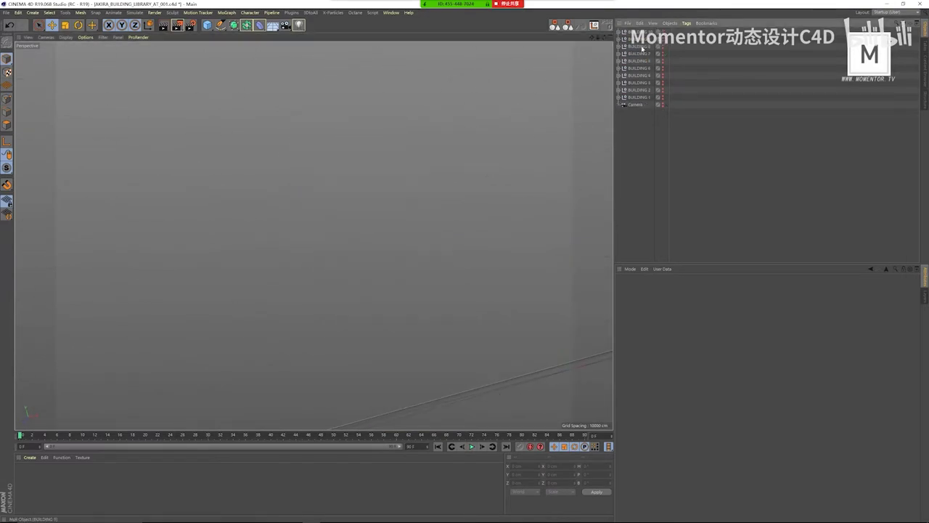
pyautogui.click(663, 46)
# - Frame BUILDING 8's tower, then switch to the mood edit player and preview the Explorer windows
pyautogui.press('o')
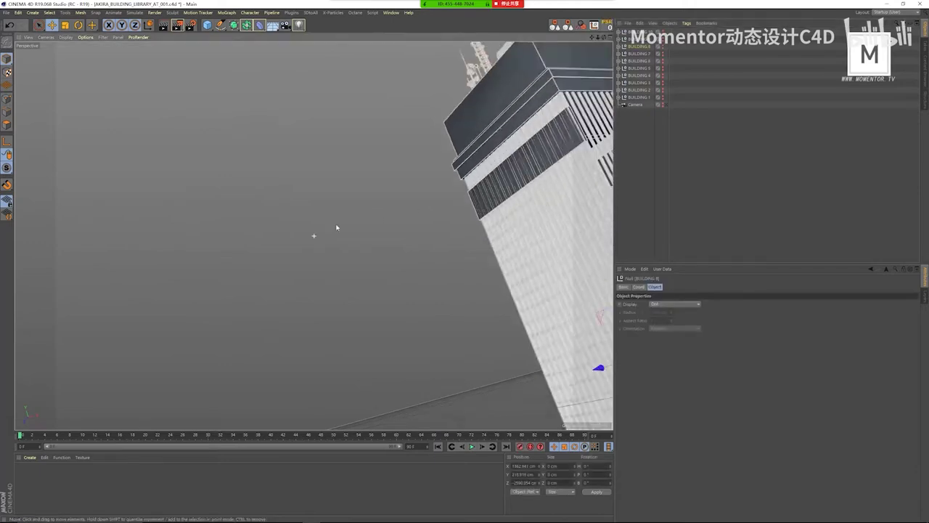
pyautogui.hotkey('alt', 'Tab')
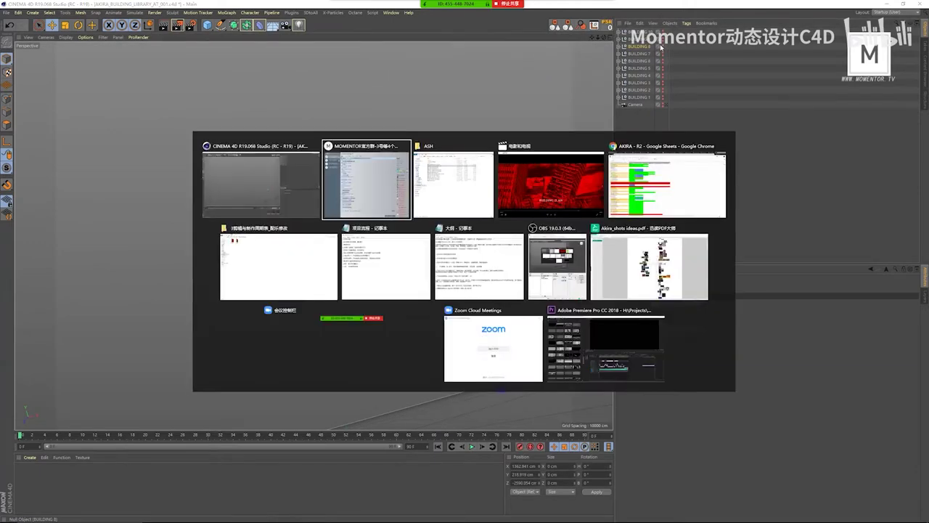
pyautogui.click(507, 190)
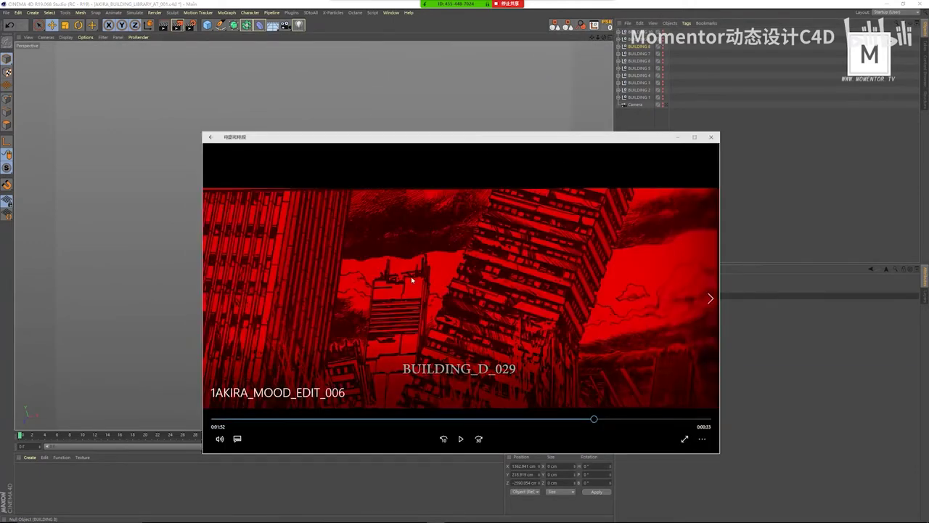
pyautogui.moveTo(378, 519)
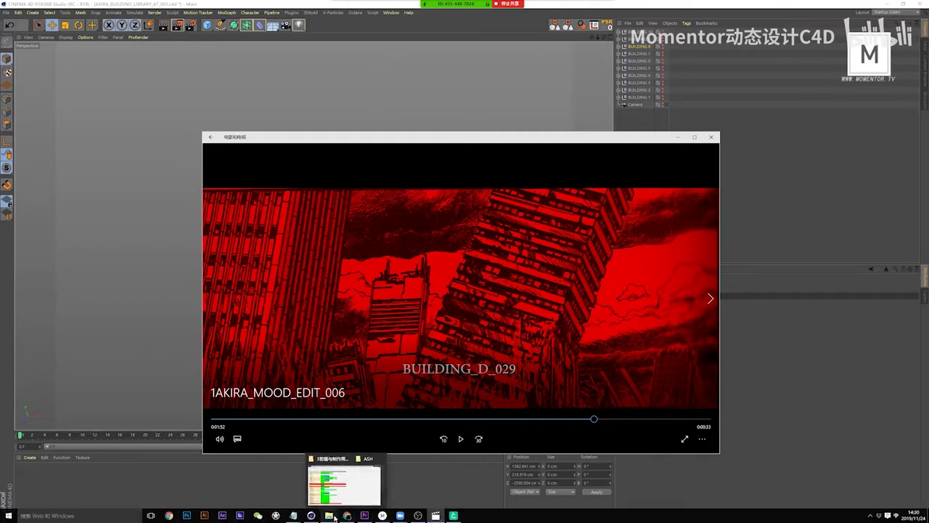
pyautogui.moveTo(333, 517)
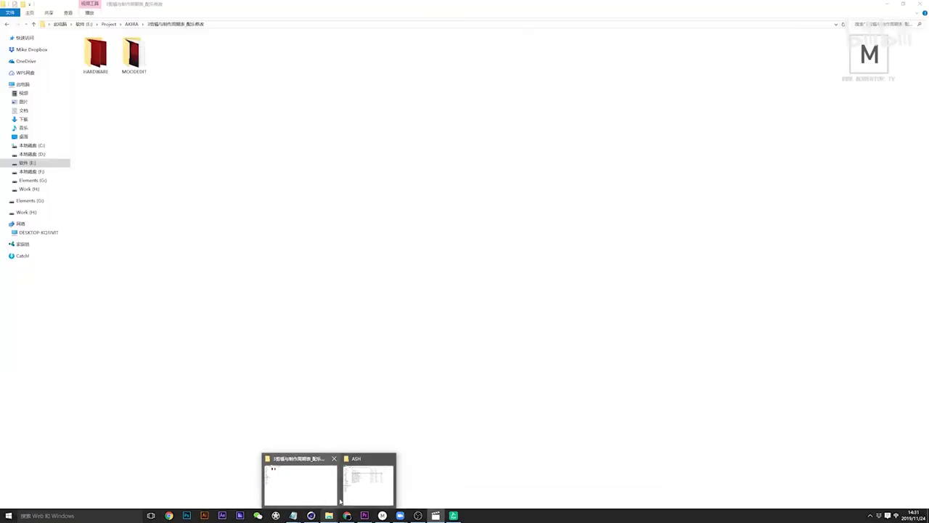
pyautogui.moveTo(359, 501)
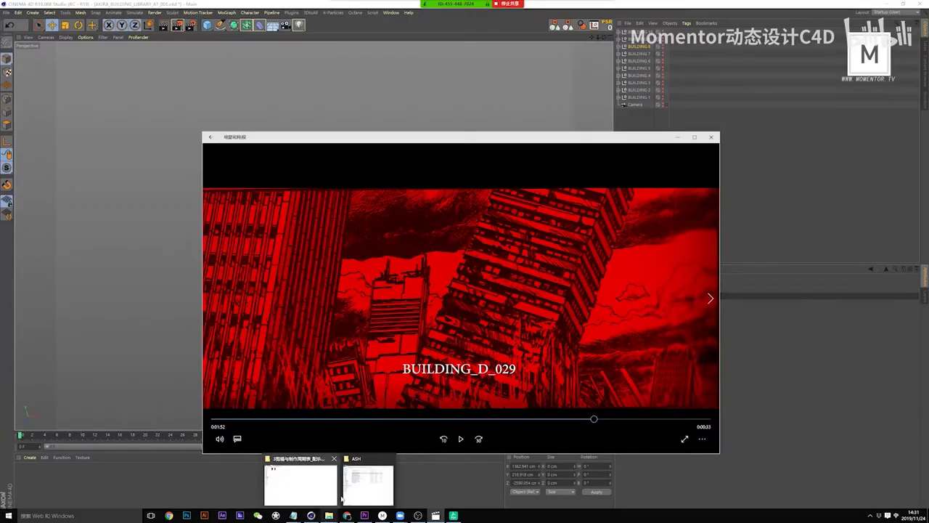
pyautogui.moveTo(417, 515)
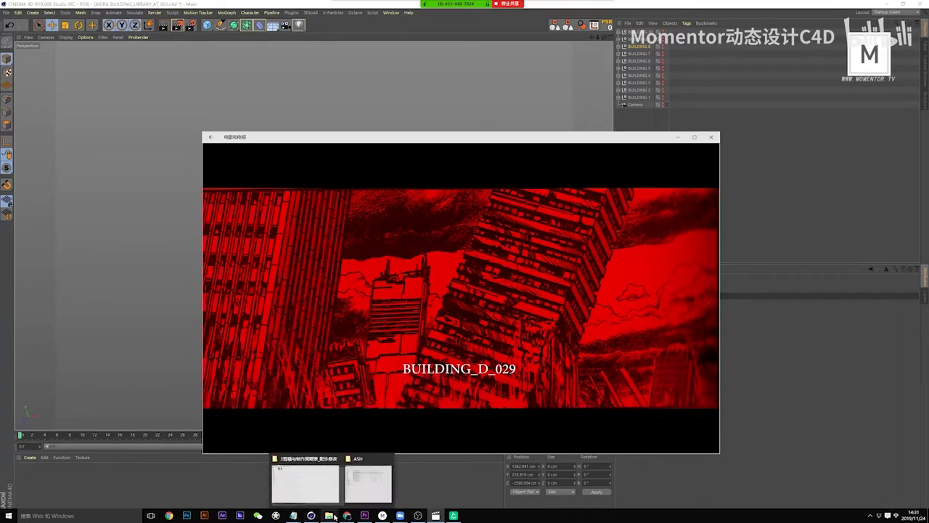
pyautogui.moveTo(313, 494)
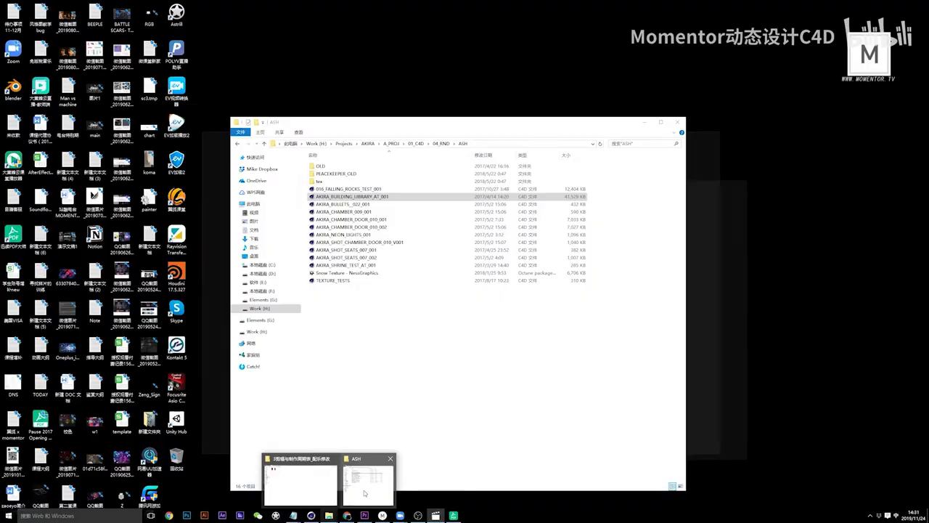
# - Go from ASH up to AKIRA and browse D_OUTPUT's WEBSITE and DAILIES folders
pyautogui.click(365, 493)
pyautogui.click(415, 143)
pyautogui.moveTo(420, 125); pyautogui.dragTo(410, 126)
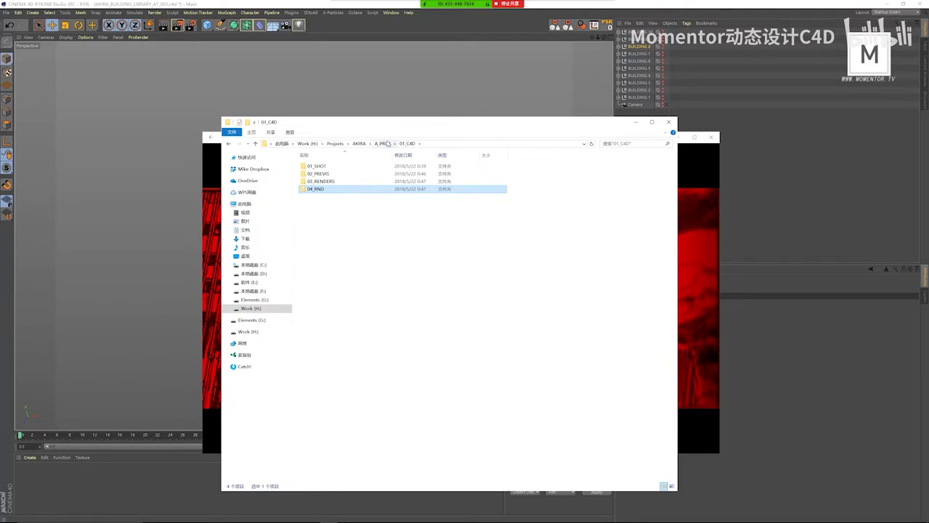
pyautogui.click(383, 143)
pyautogui.click(359, 143)
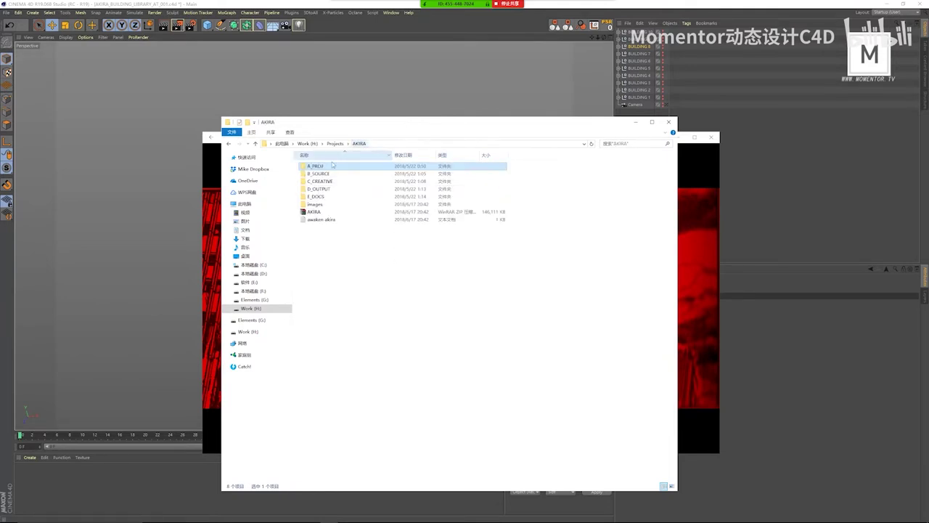
pyautogui.doubleClick(321, 186)
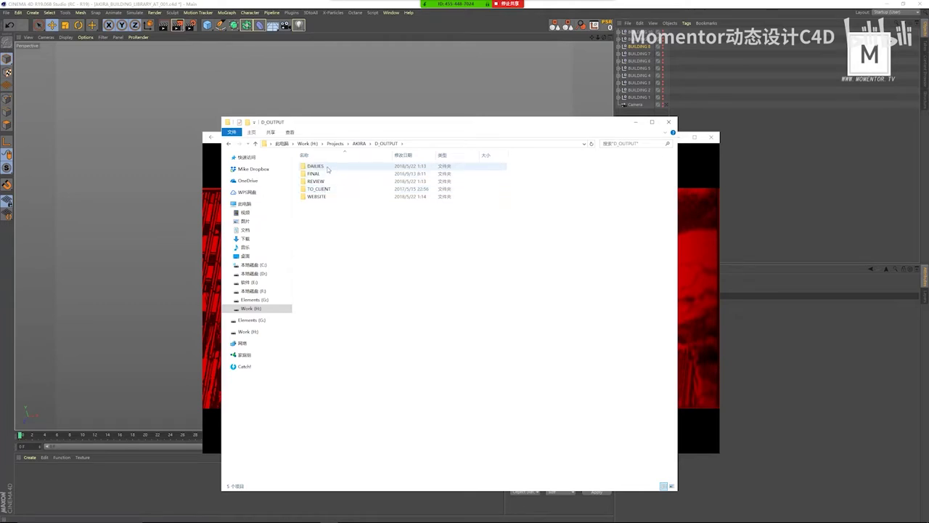
pyautogui.click(359, 143)
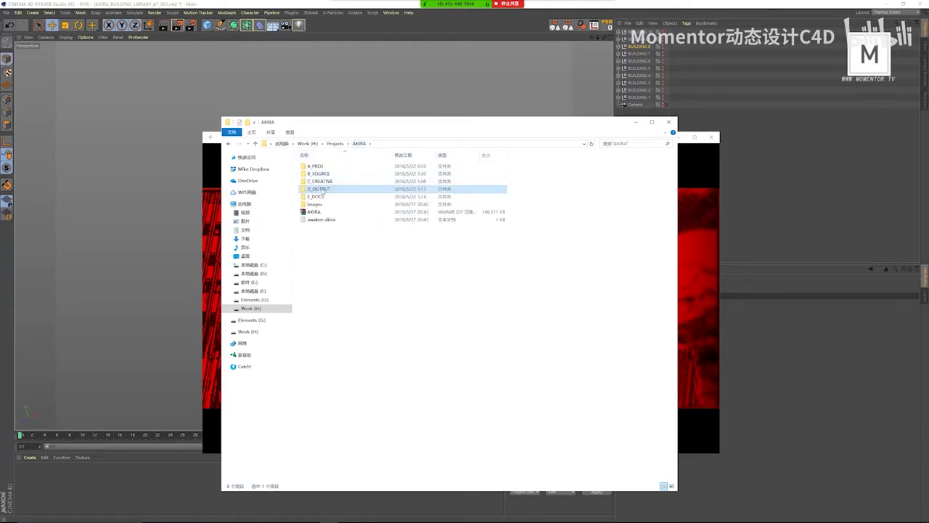
pyautogui.doubleClick(321, 186)
pyautogui.doubleClick(316, 196)
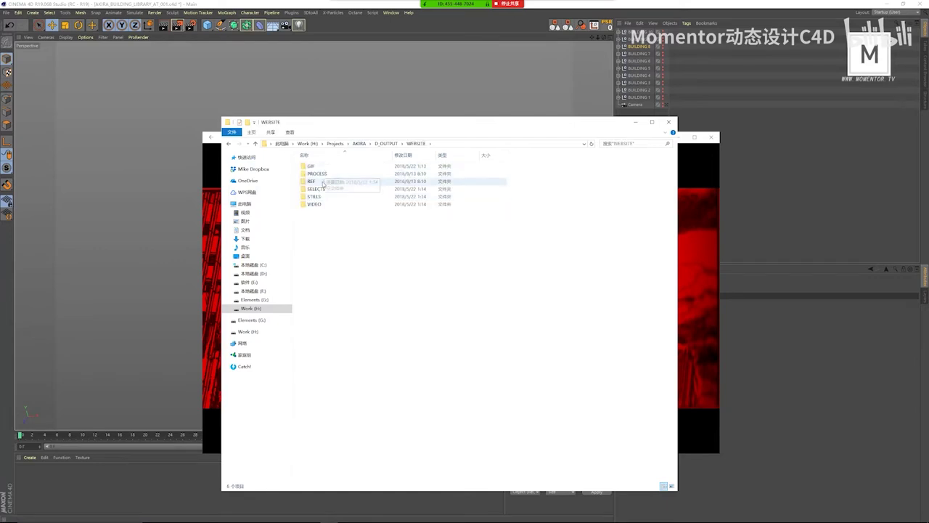
pyautogui.click(318, 175)
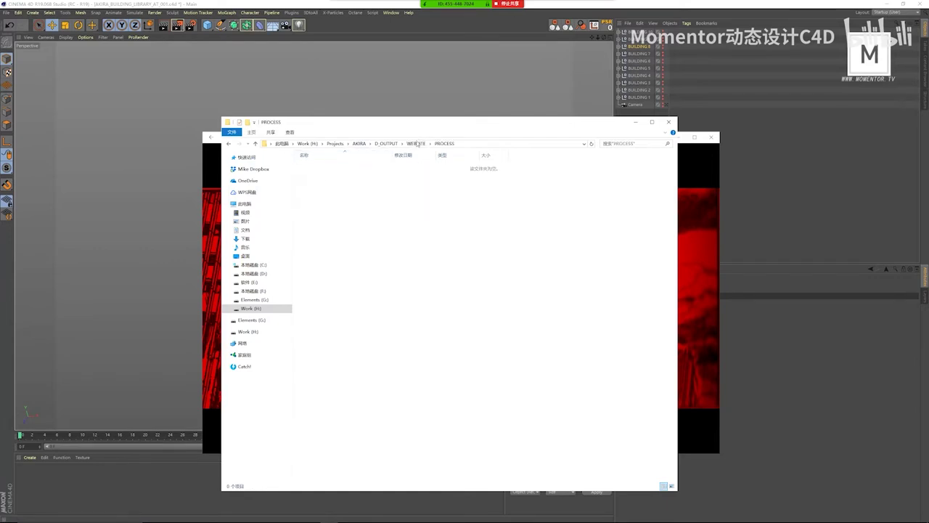
pyautogui.click(392, 144)
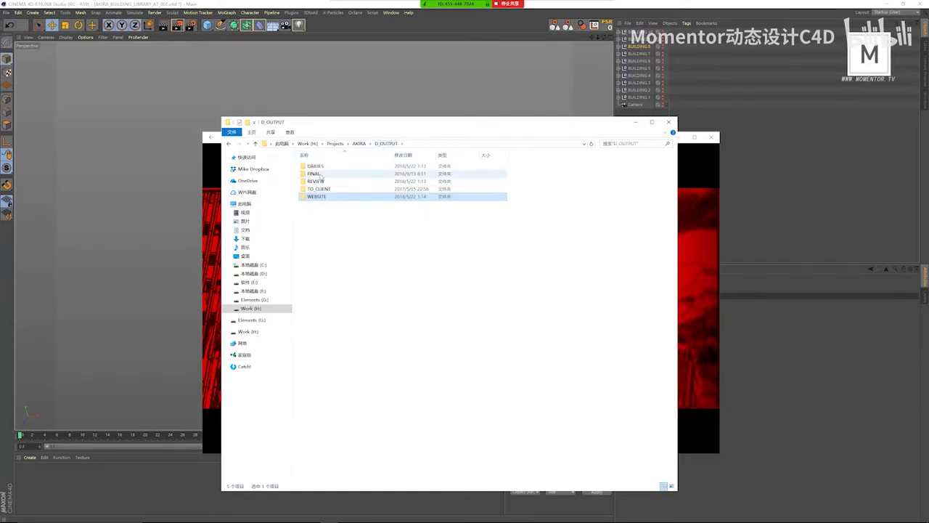
pyautogui.doubleClick(315, 167)
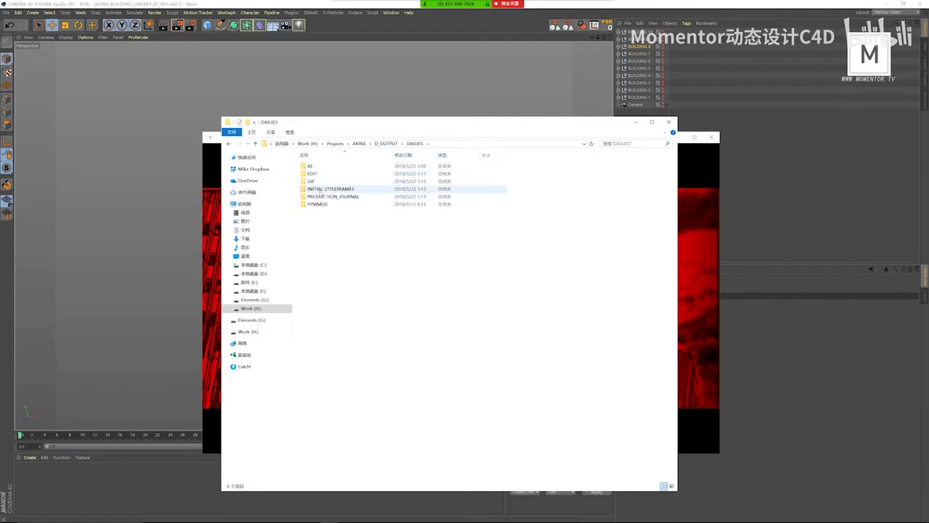
pyautogui.click(392, 143)
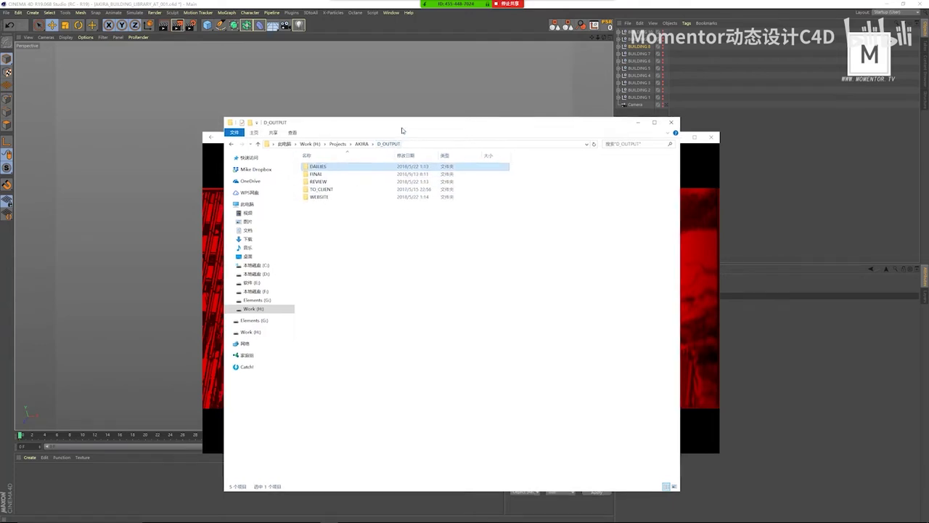
pyautogui.click(367, 145)
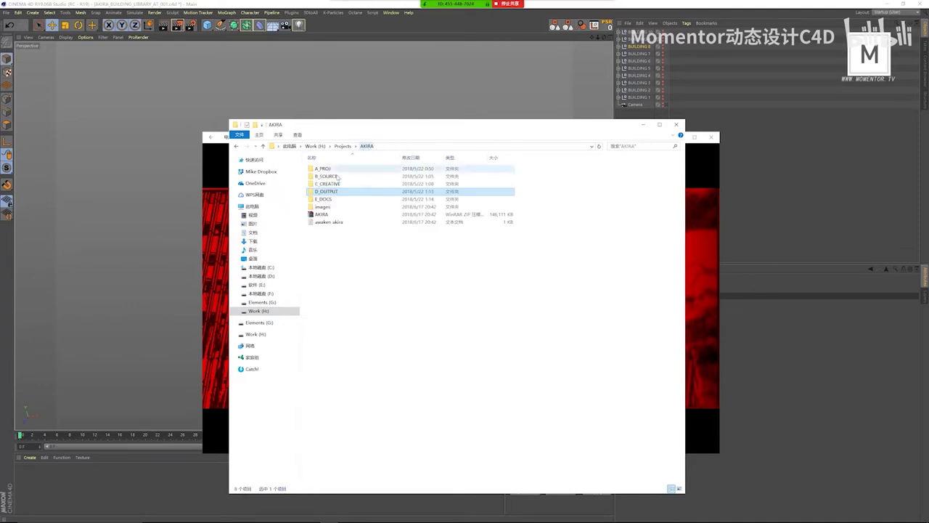
# - Browse B_SOURCE's VIDEO, FROM_X, TEX and WEB folders, then return to AKIRA
pyautogui.doubleClick(331, 177)
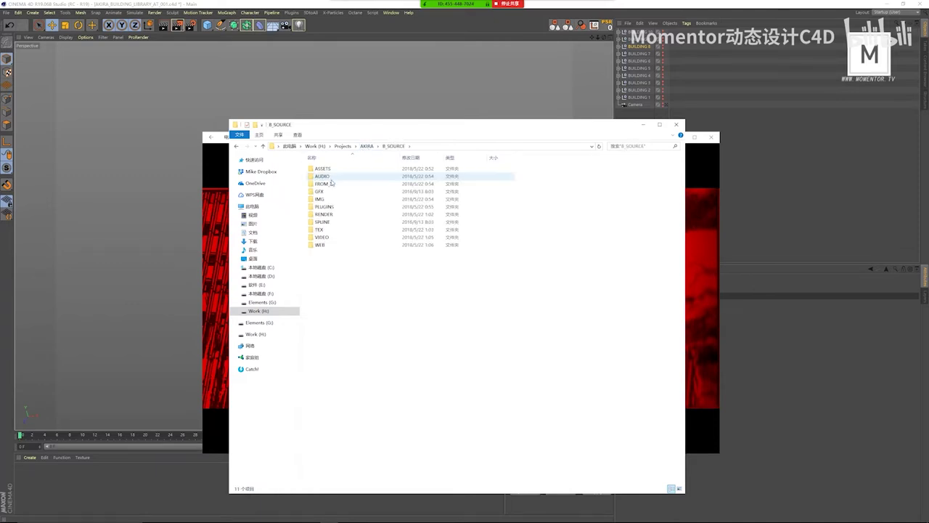
pyautogui.doubleClick(321, 237)
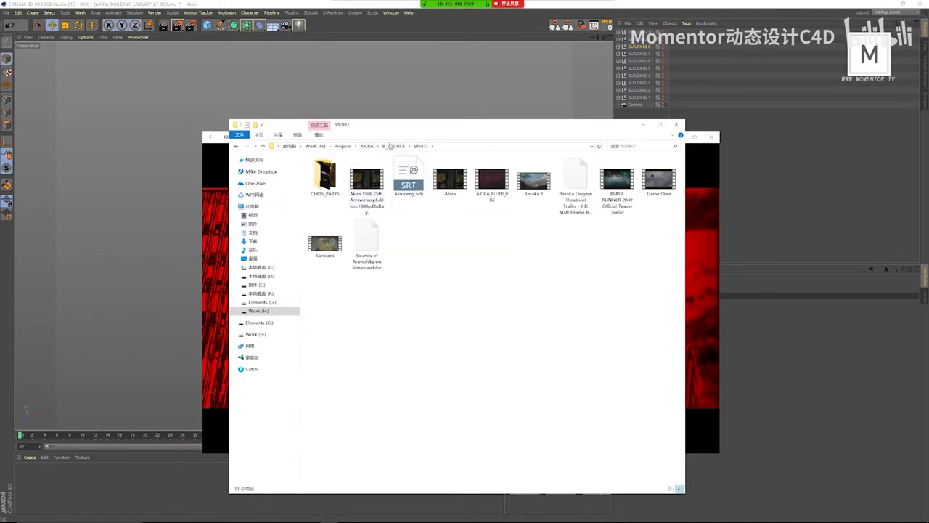
pyautogui.click(392, 146)
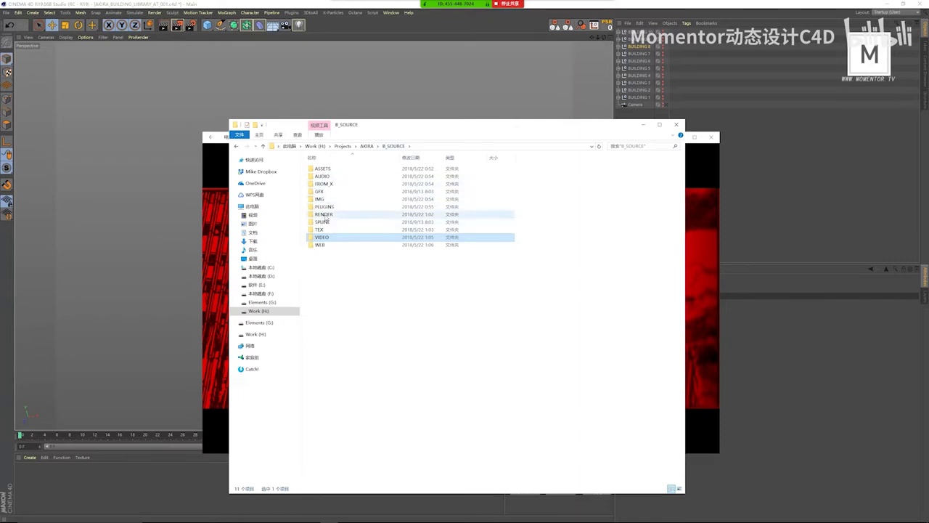
pyautogui.click(336, 185)
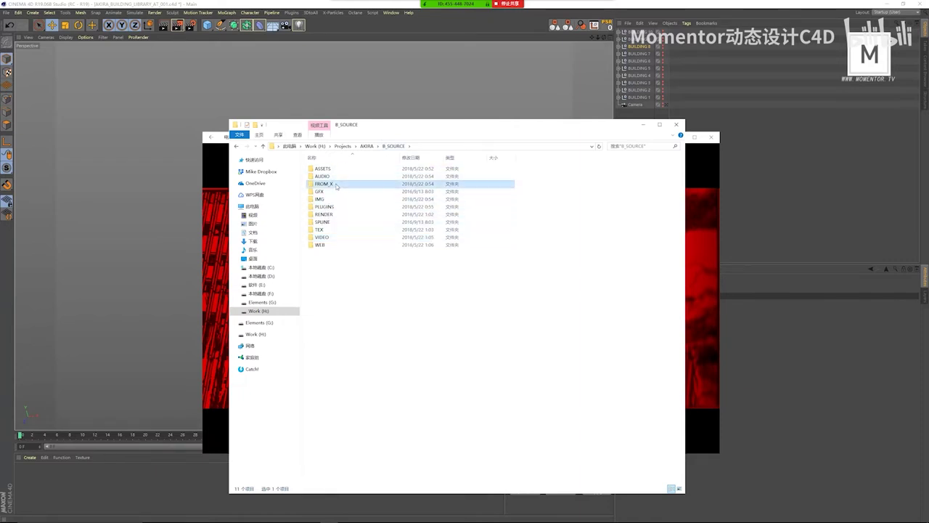
pyautogui.click(322, 168)
pyautogui.click(320, 230)
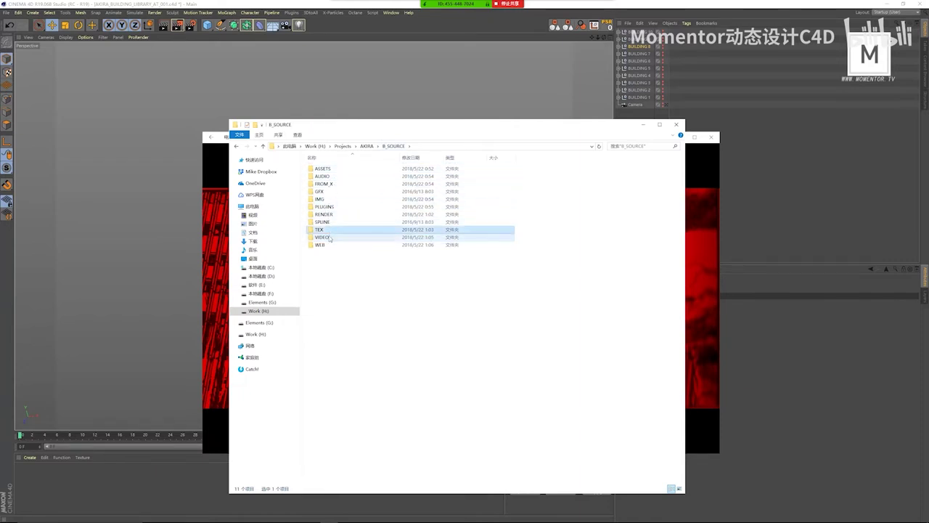
pyautogui.doubleClick(320, 245)
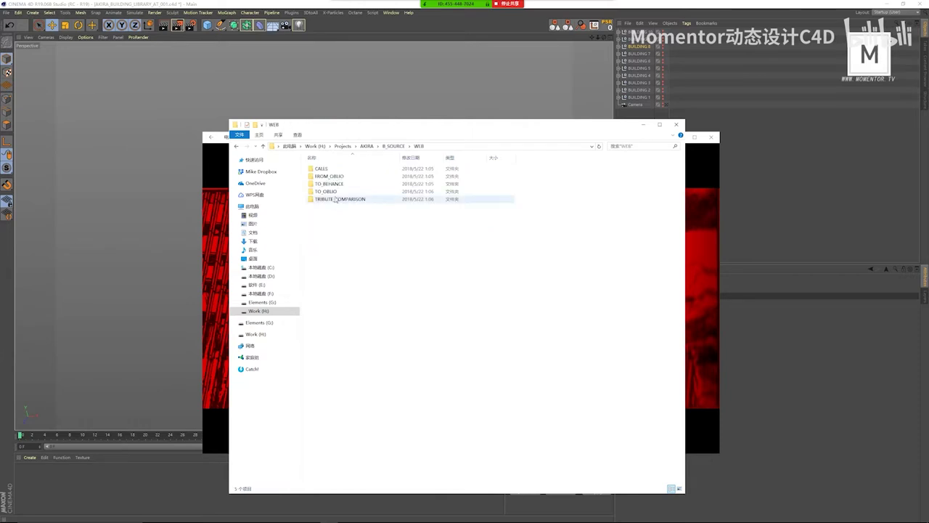
pyautogui.click(393, 146)
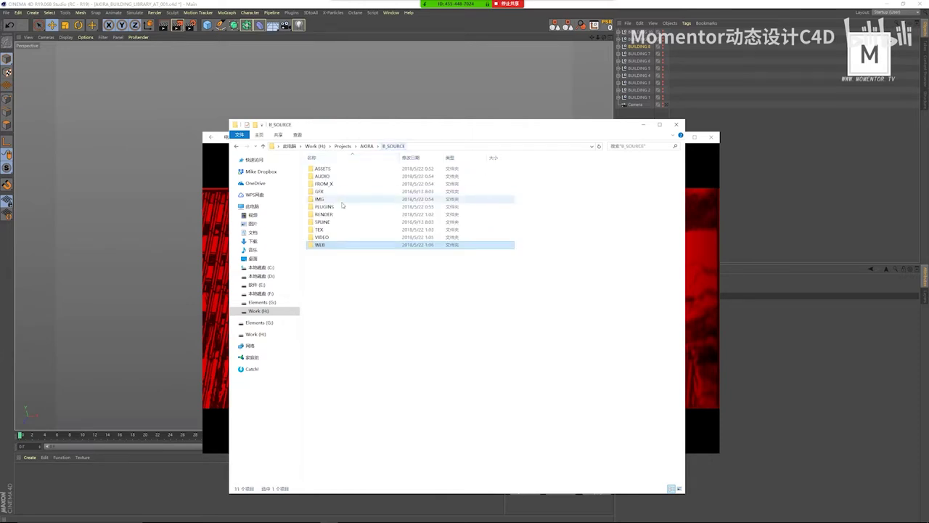
pyautogui.click(371, 147)
# - Open C_CREATIVE > BTS > FOR_WEB and select the 026_KANEDA_BIKE_02 folder
pyautogui.doubleClick(339, 183)
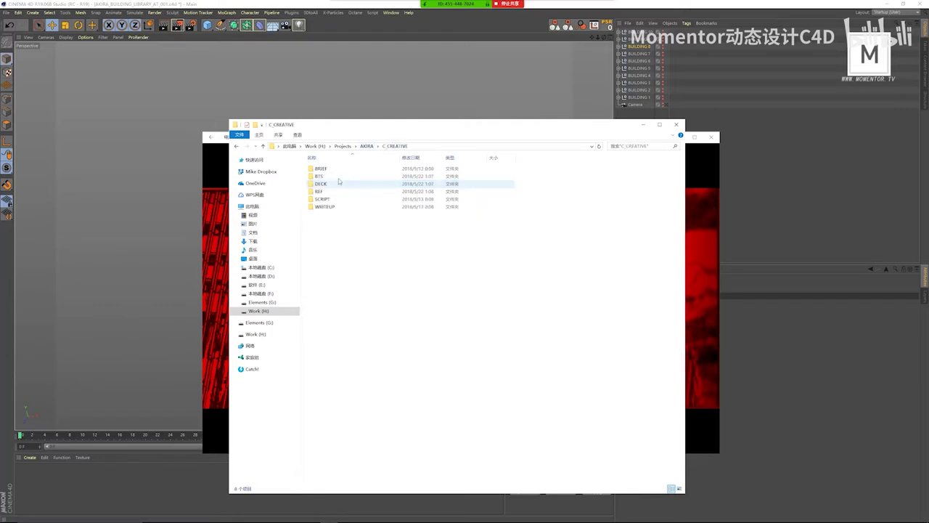
pyautogui.click(369, 147)
pyautogui.doubleClick(335, 182)
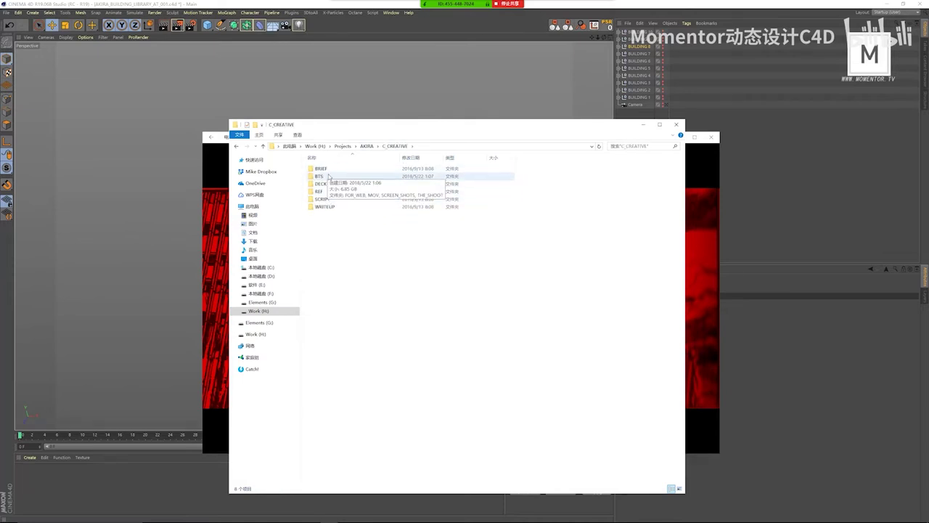
pyautogui.doubleClick(323, 176)
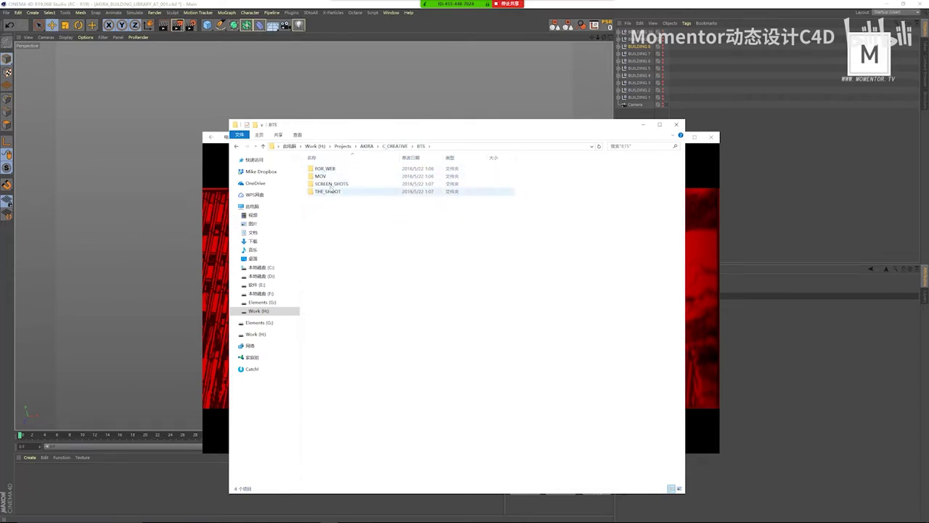
pyautogui.doubleClick(324, 169)
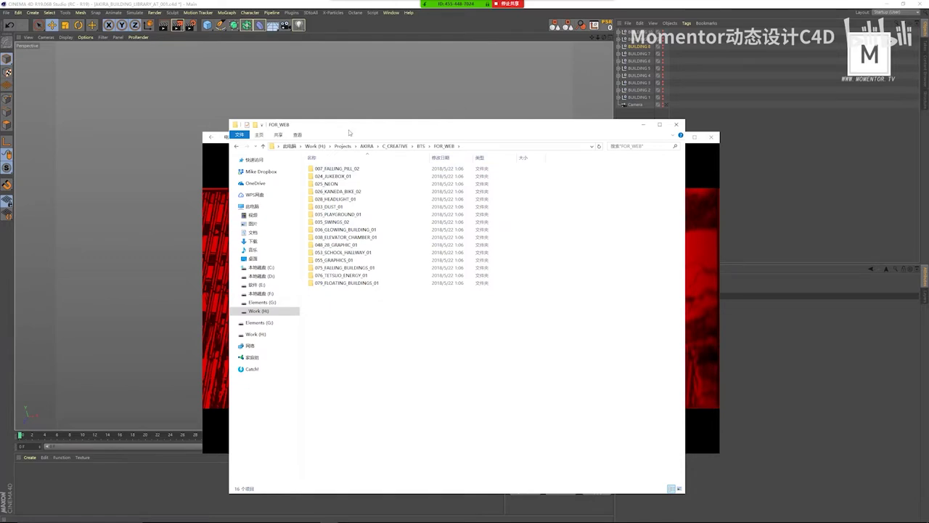
pyautogui.moveTo(349, 133); pyautogui.dragTo(344, 137)
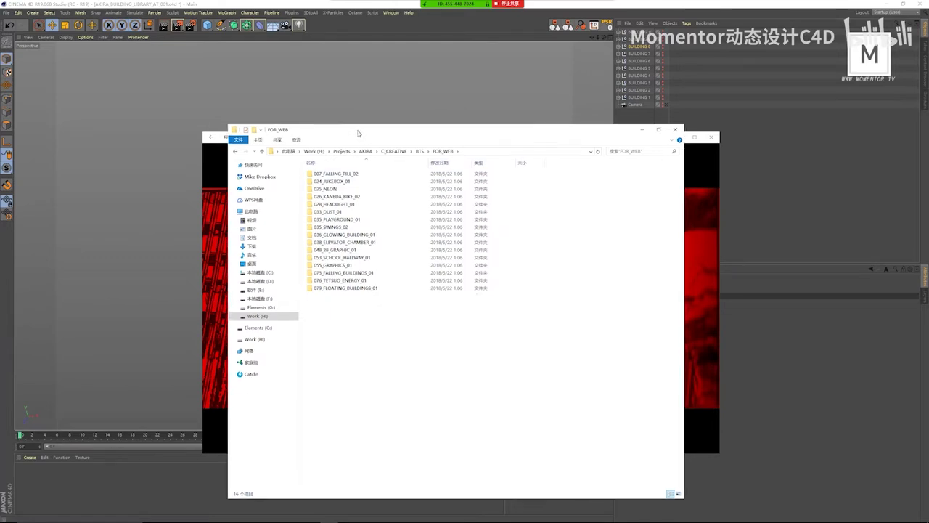
pyautogui.click(340, 197)
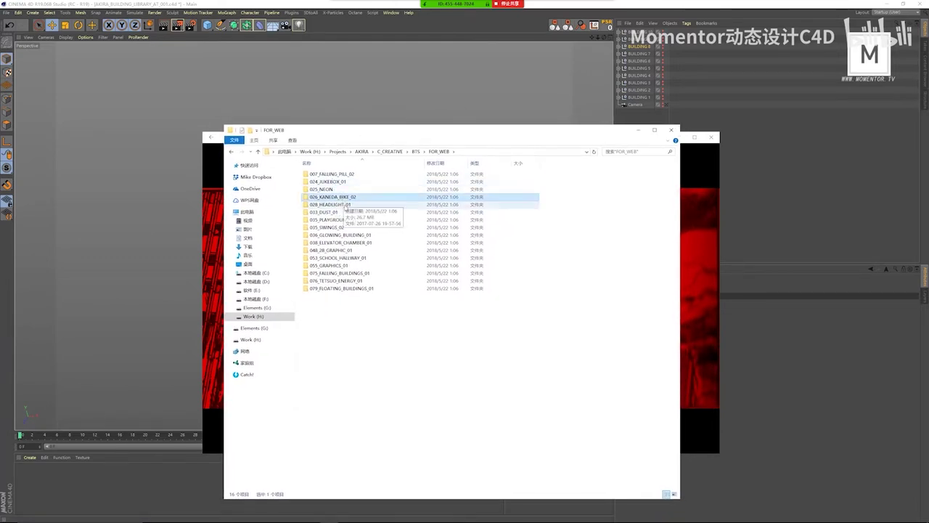
# - Play the 075_FALLING_BUILDINGS_01 FLV in VLC, skip ahead, then return to FOR_WEB
pyautogui.doubleClick(363, 273)
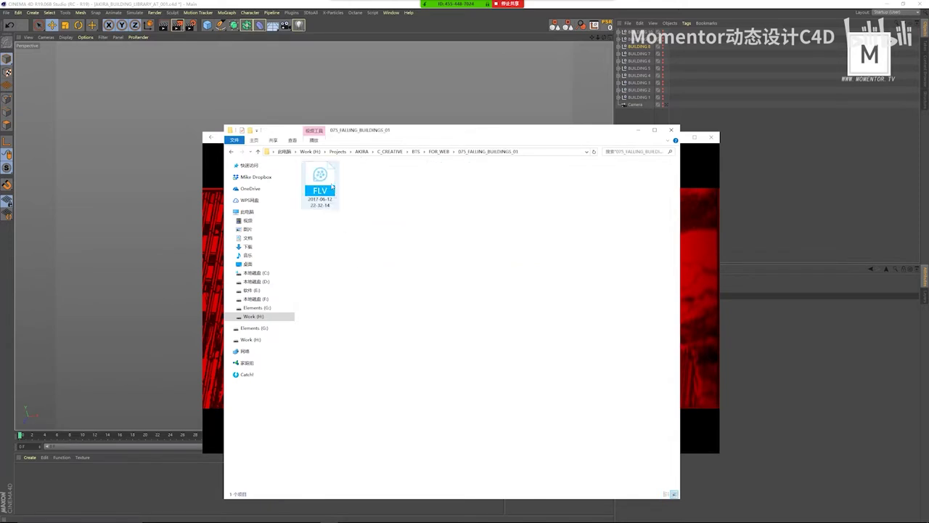
pyautogui.click(330, 184)
pyautogui.rightClick(330, 184)
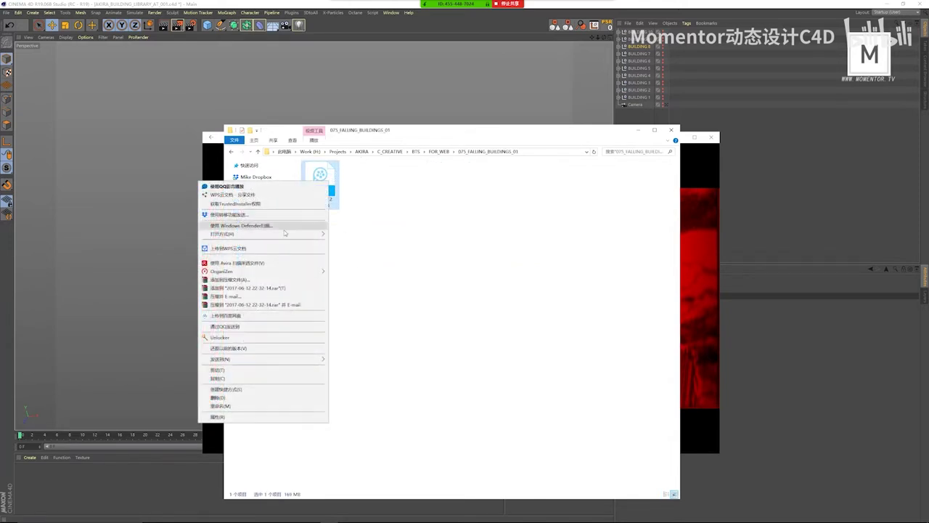
pyautogui.moveTo(218, 233)
pyautogui.click(182, 236)
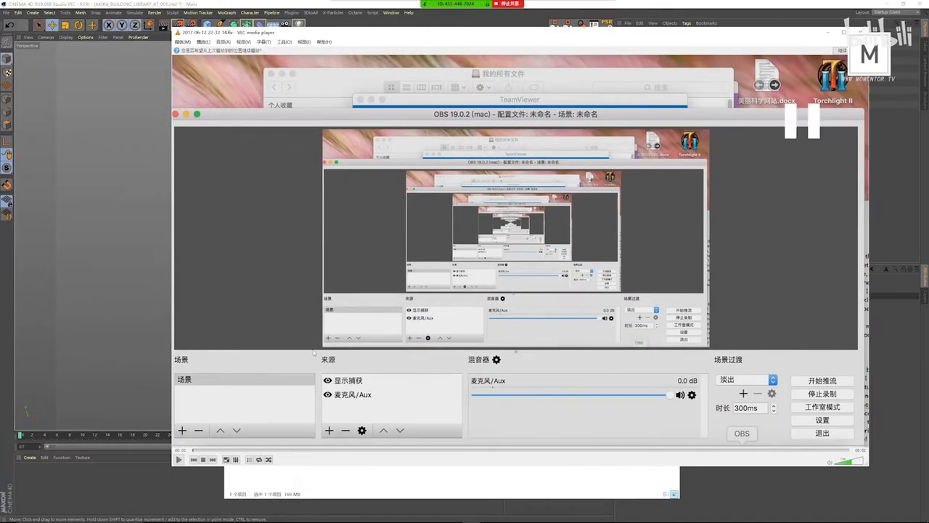
pyautogui.click(428, 450)
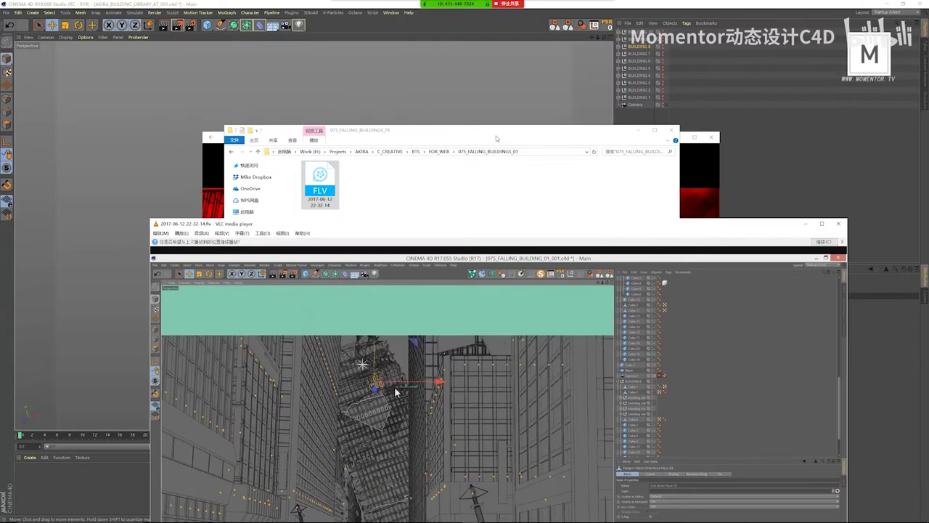
pyautogui.click(436, 131)
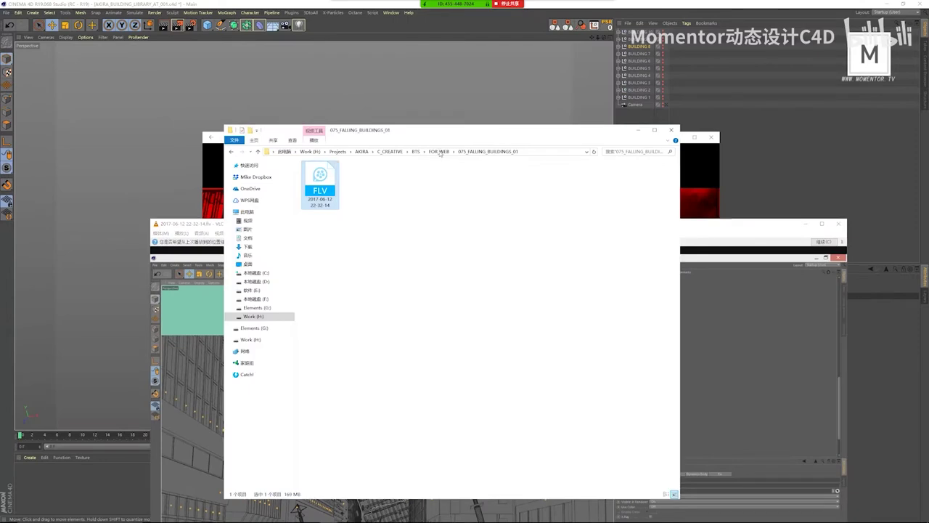
pyautogui.click(258, 151)
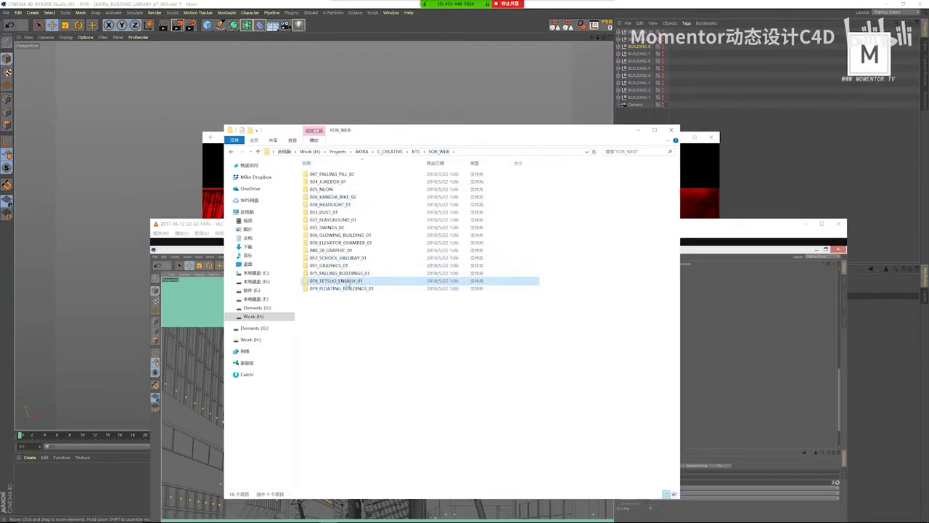
# - Select FOR_WEB shot folders such as 035_SWINGS_02, 028_HEADLIGHT_01 and 075_FALLING_BUILDINGS_01, then move the window up
pyautogui.click(351, 243)
pyautogui.click(352, 235)
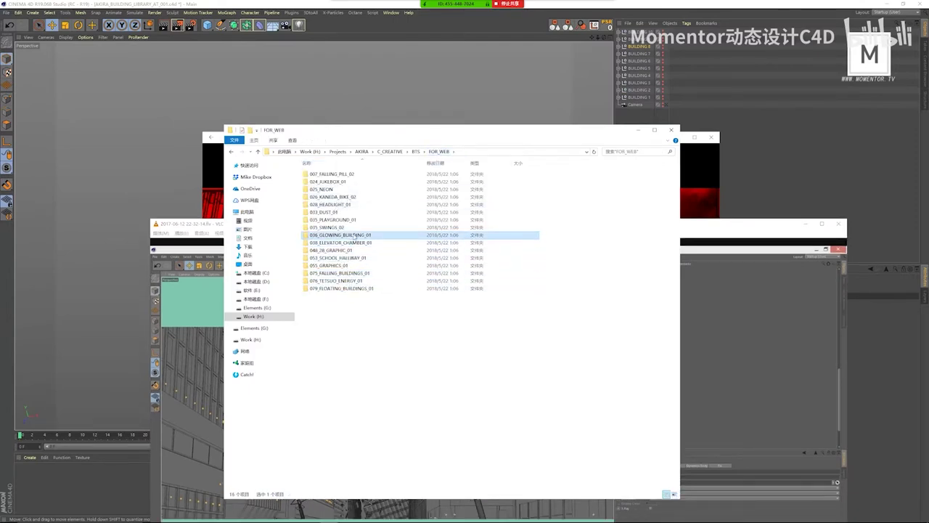
pyautogui.click(354, 227)
pyautogui.click(353, 219)
pyautogui.click(353, 204)
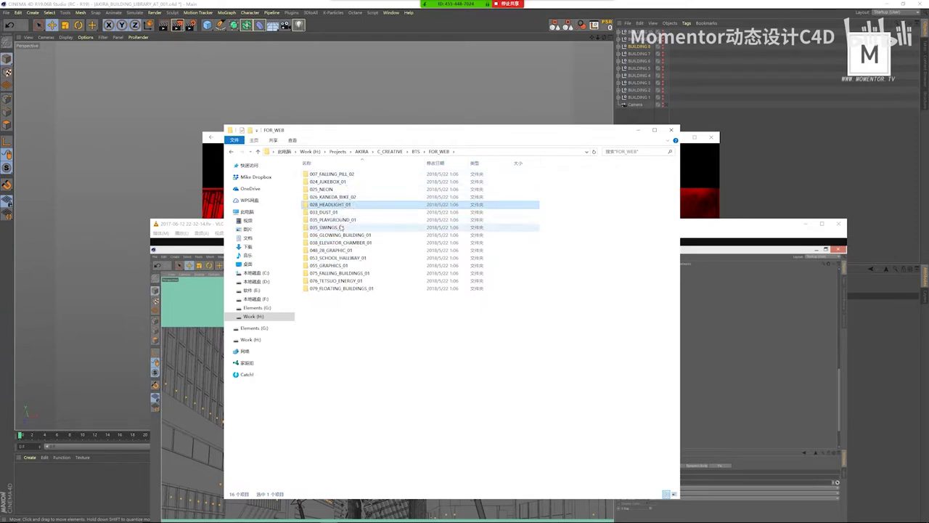
pyautogui.click(359, 274)
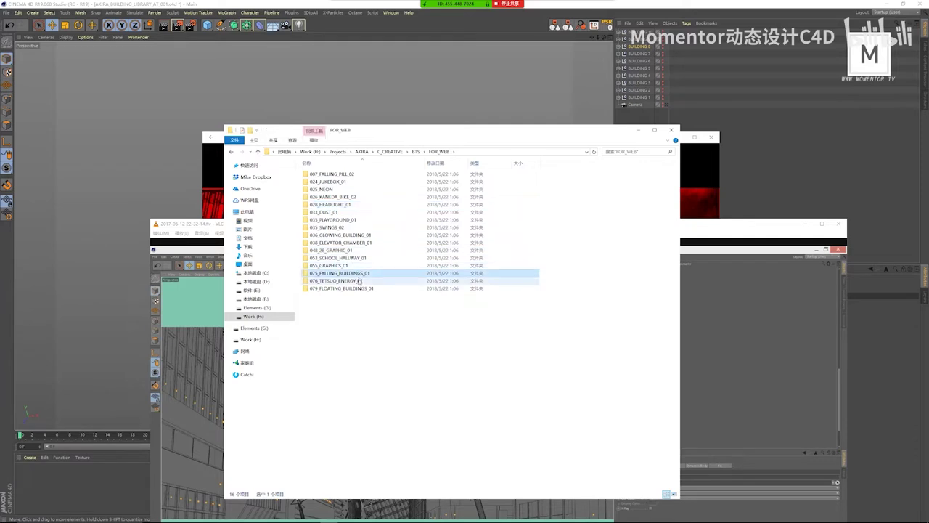
pyautogui.click(356, 243)
pyautogui.click(355, 235)
pyautogui.press('Up')
pyautogui.press('Up')
pyautogui.press('Up')
pyautogui.press('Up')
pyautogui.press('Up')
pyautogui.press('Up')
pyautogui.press('Up')
pyautogui.press('Up')
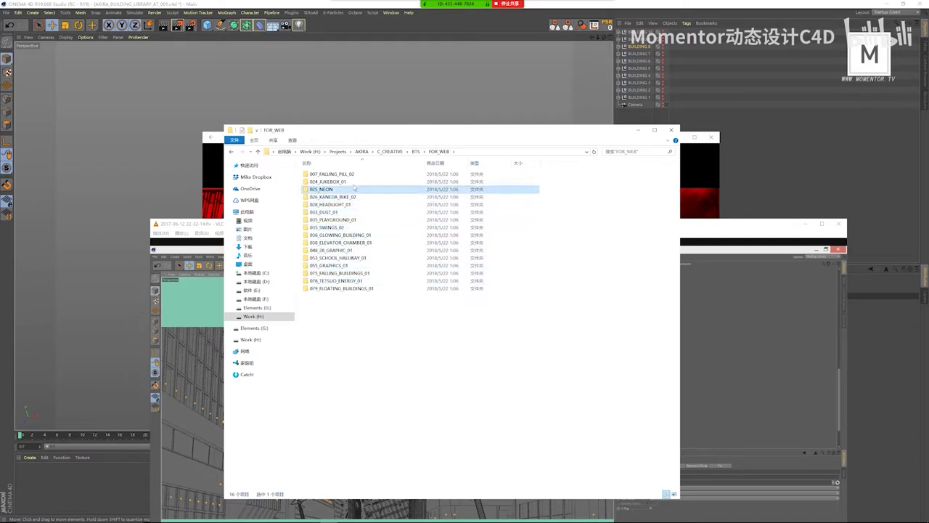
pyautogui.moveTo(377, 133); pyautogui.dragTo(369, 81)
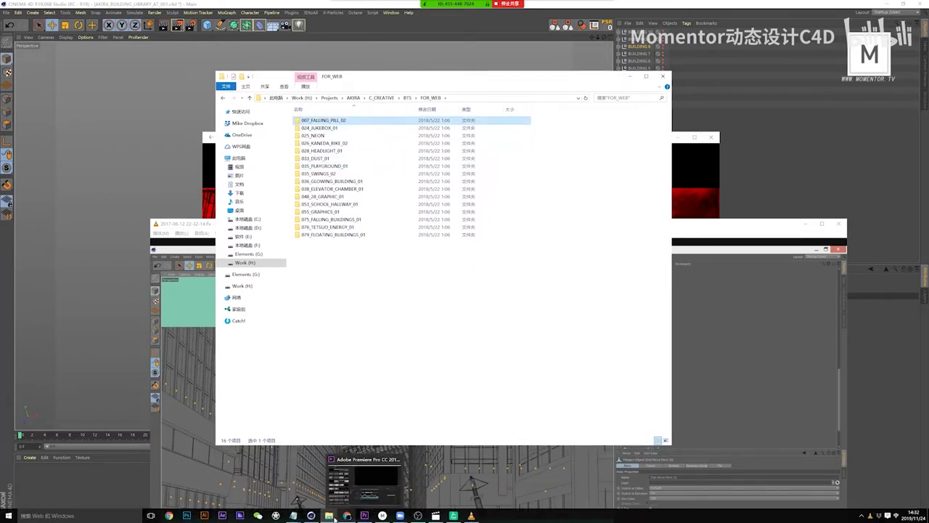
# - Switch to the 3剪辑与制作周期表_配乐修改 window and open the 4第一风格图 style-frame folder
pyautogui.moveTo(329, 516)
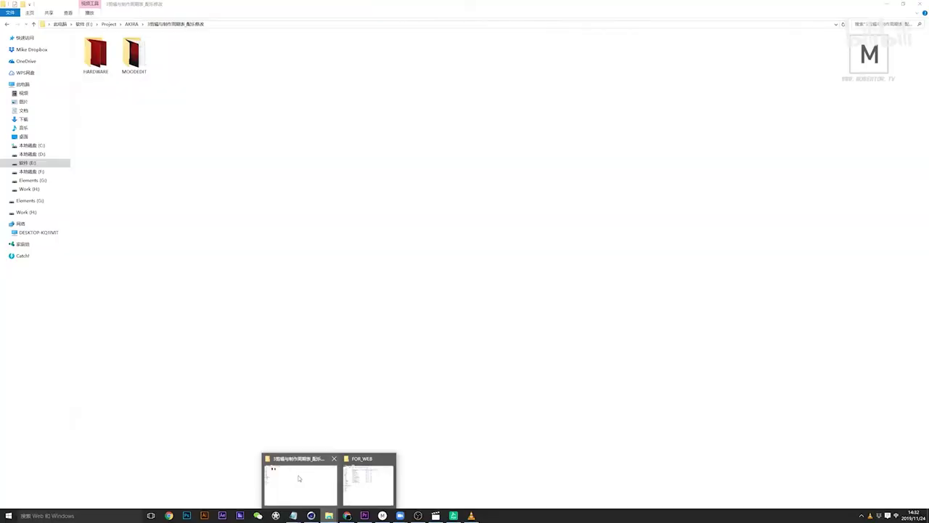
pyautogui.click(302, 479)
pyautogui.click(131, 24)
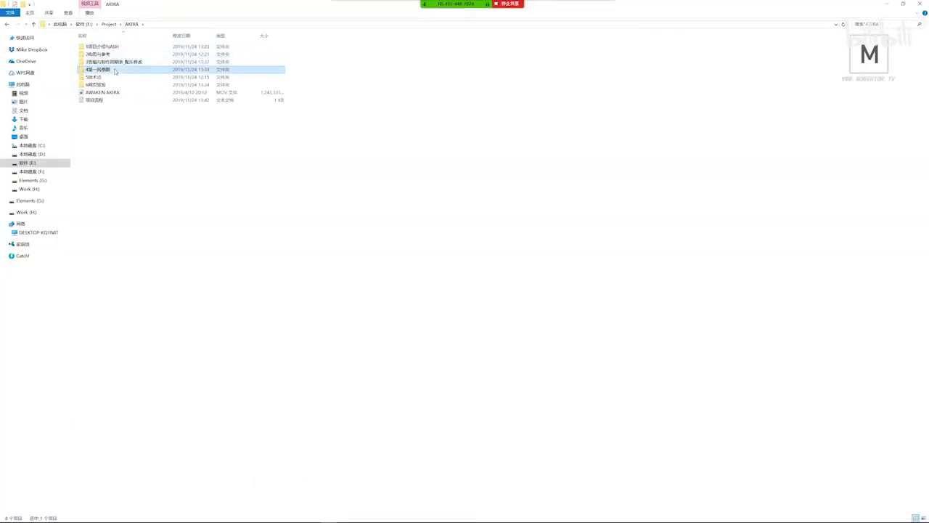
pyautogui.doubleClick(113, 69)
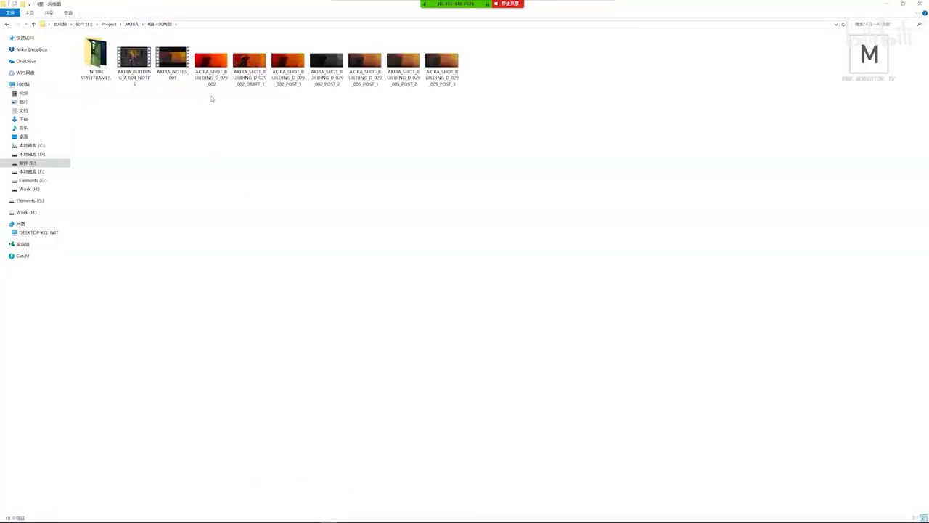
# - View the AKIRA_SHOT_BUILDING_D_029_005_POST_3 image enlarged, then close it
pyautogui.doubleClick(441, 64)
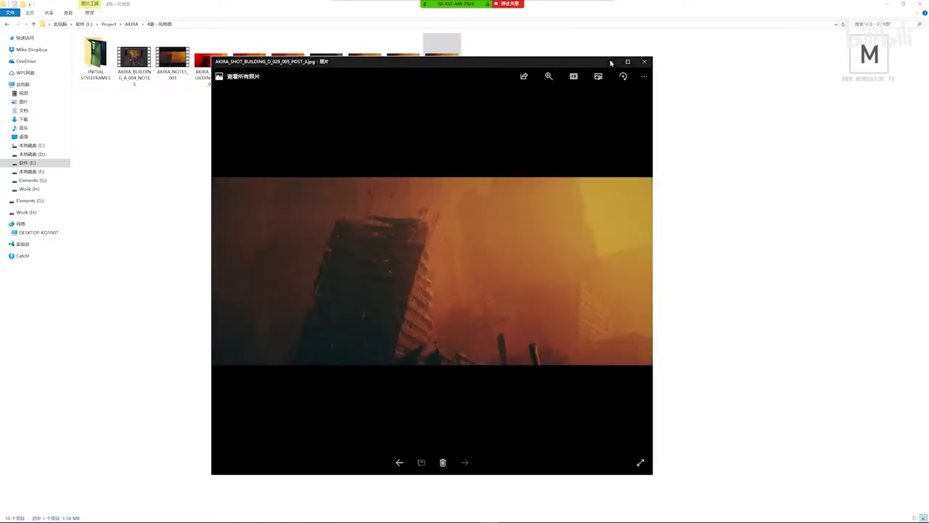
pyautogui.click(628, 63)
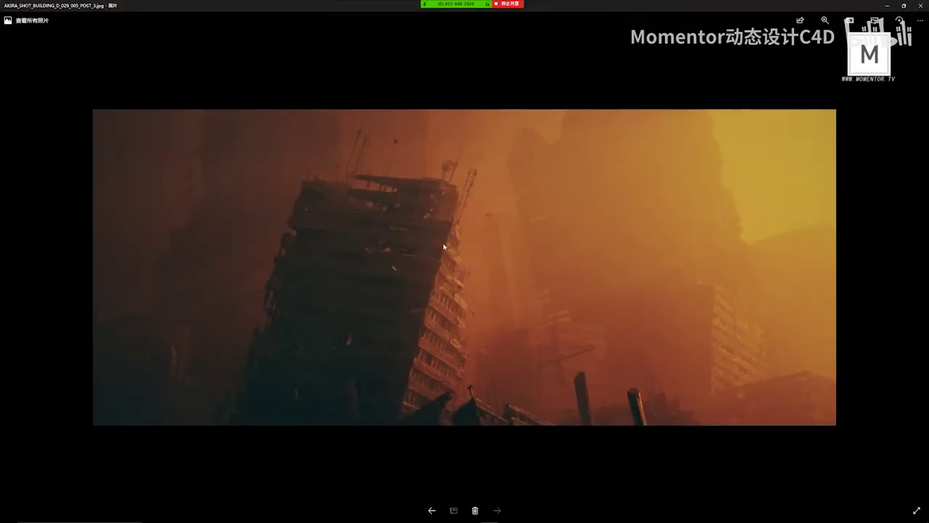
pyautogui.moveTo(440, 499)
pyautogui.click(921, 5)
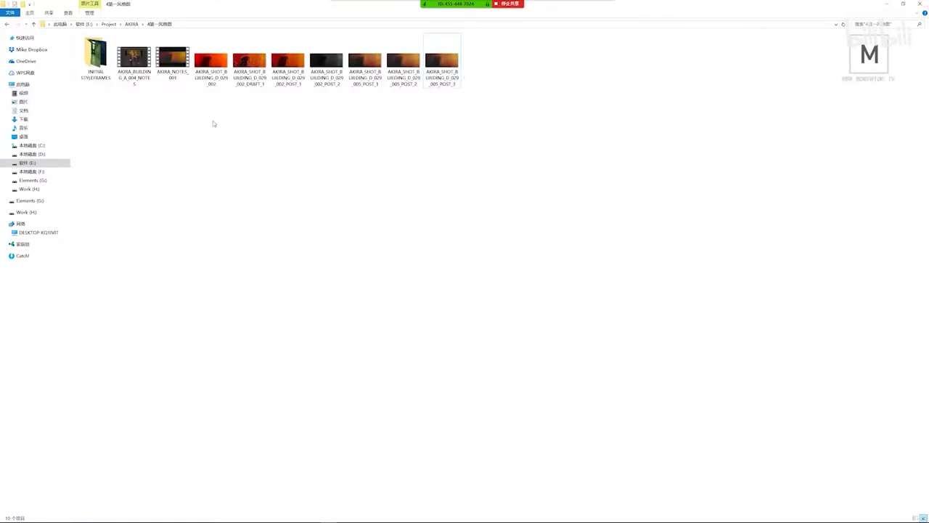
# - Page from AKIRA_SHOT_BUILDING_D_029_002 through the sketch draft and post images, then close Photos
pyautogui.doubleClick(211, 62)
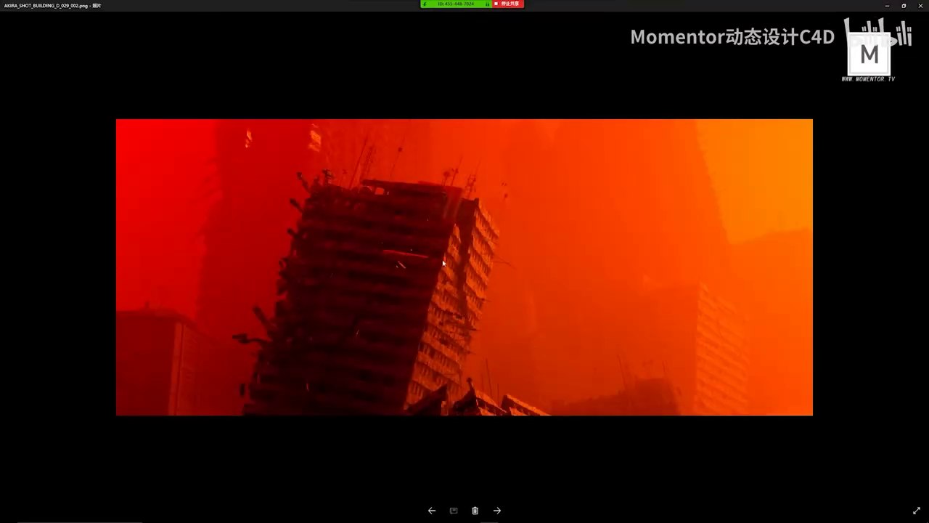
pyautogui.click(497, 508)
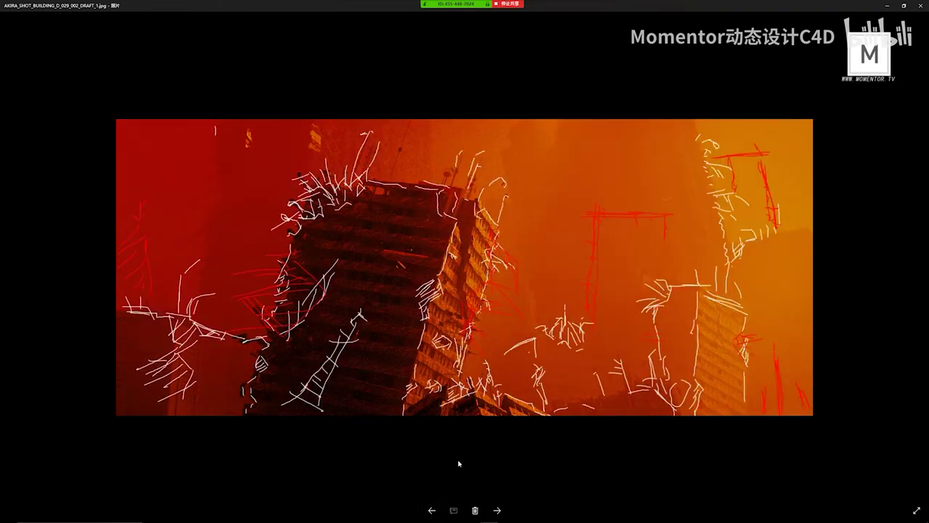
pyautogui.click(497, 510)
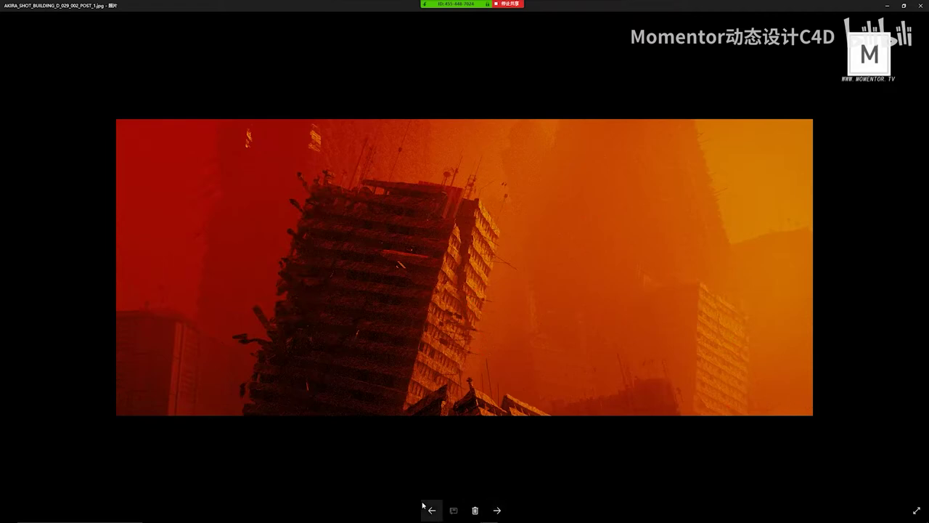
pyautogui.click(498, 509)
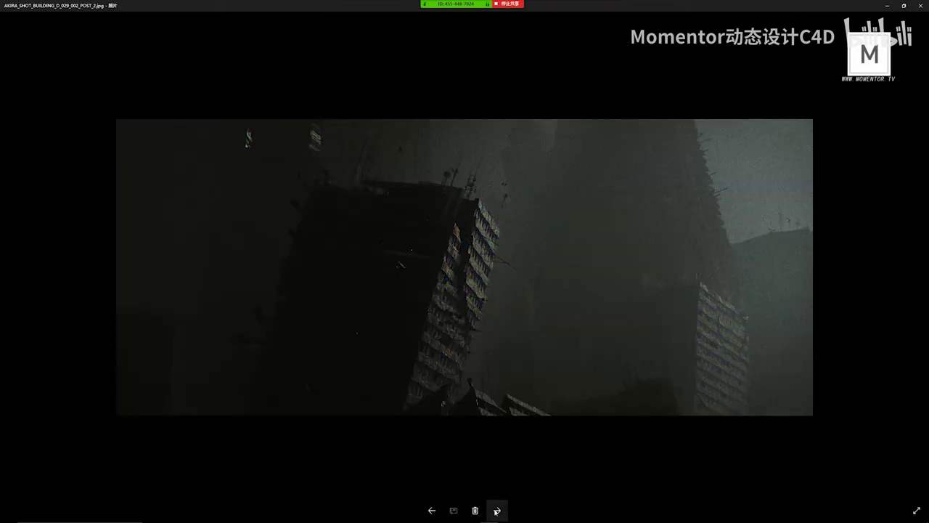
pyautogui.click(497, 510)
pyautogui.click(497, 510)
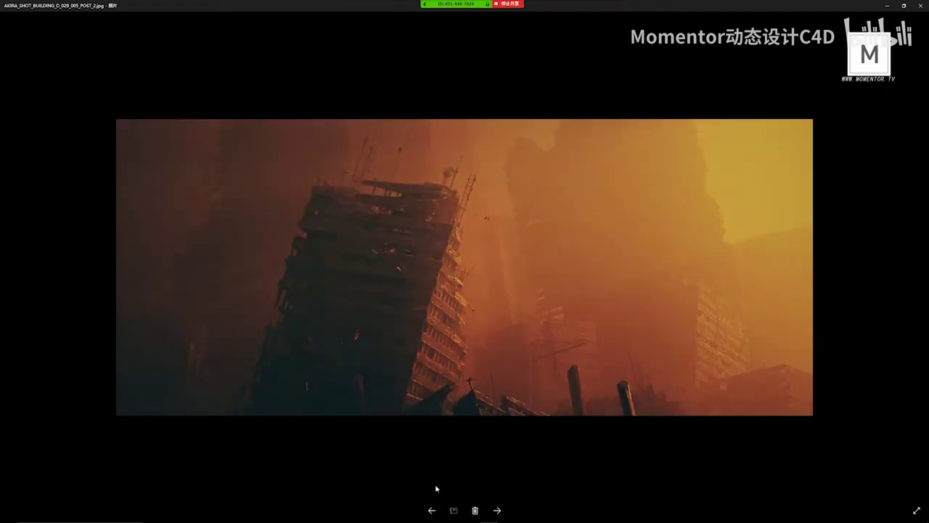
pyautogui.click(431, 509)
pyautogui.click(431, 509)
pyautogui.hotkey('alt', 'F4')
# - Reopen AKIRA_SHOT_BUILDING_D_029_002 briefly, close it, and clear the selection
pyautogui.click(583, 225)
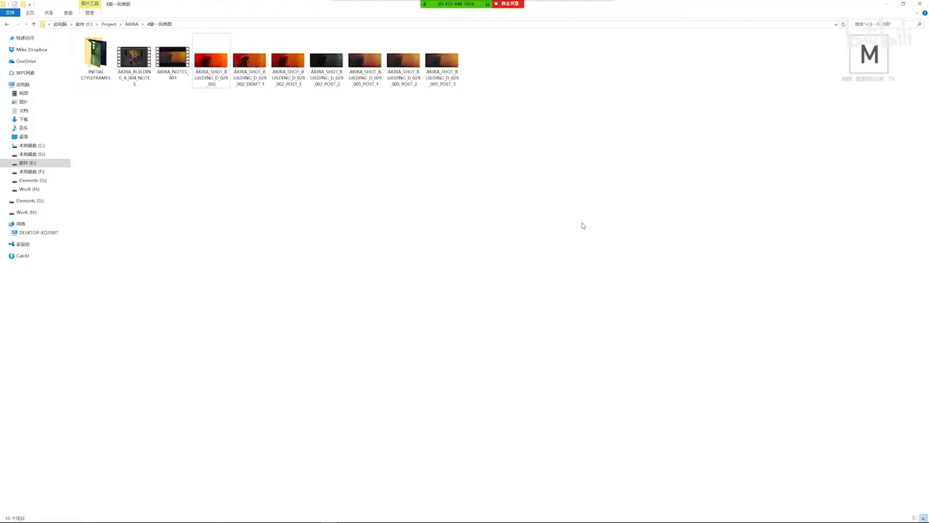
pyautogui.doubleClick(216, 72)
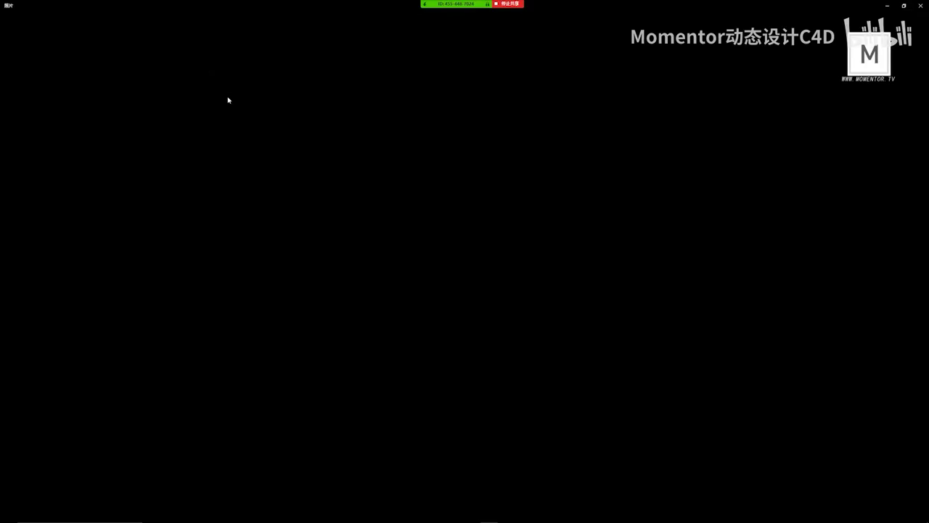
pyautogui.hotkey('alt', 'F4')
pyautogui.click(339, 193)
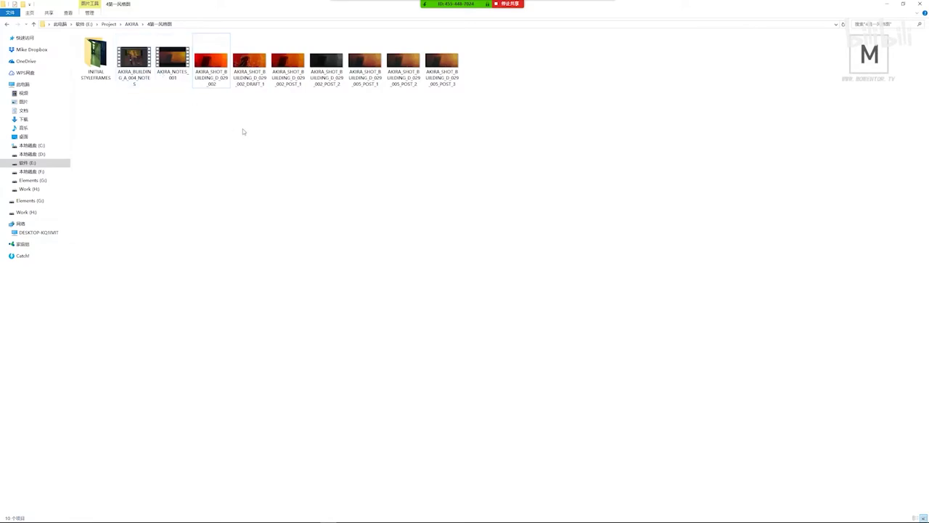
# - Play AKIRA_NOTES_001, adjust the volume, pause it, and make it fill the screen
pyautogui.doubleClick(173, 58)
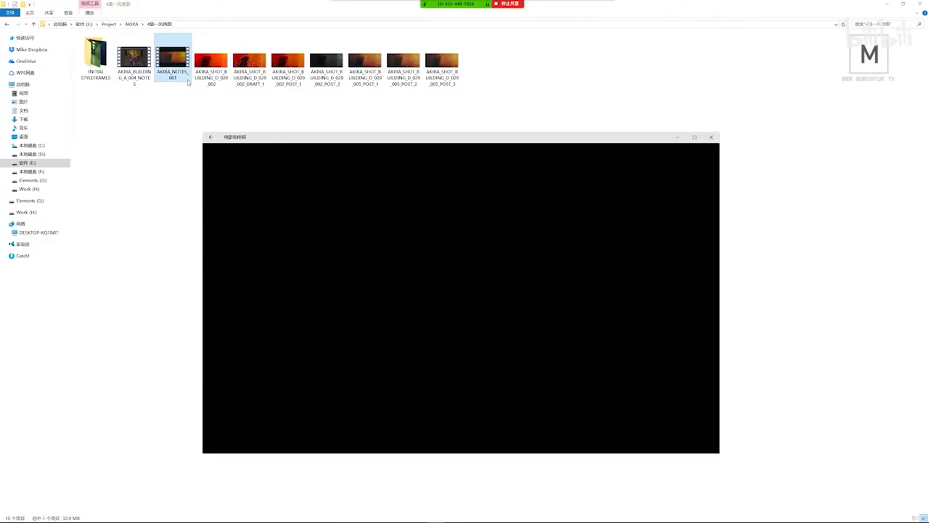
pyautogui.click(237, 437)
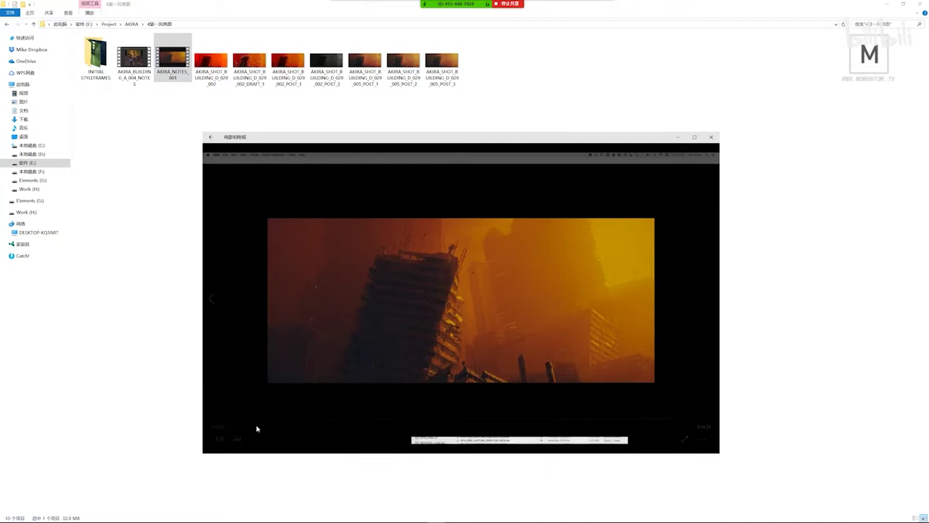
pyautogui.click(461, 439)
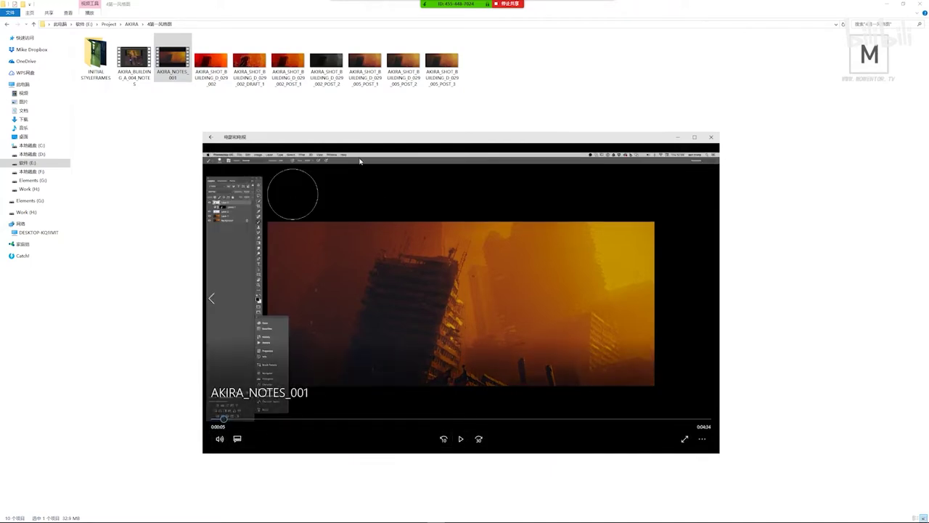
pyautogui.doubleClick(366, 143)
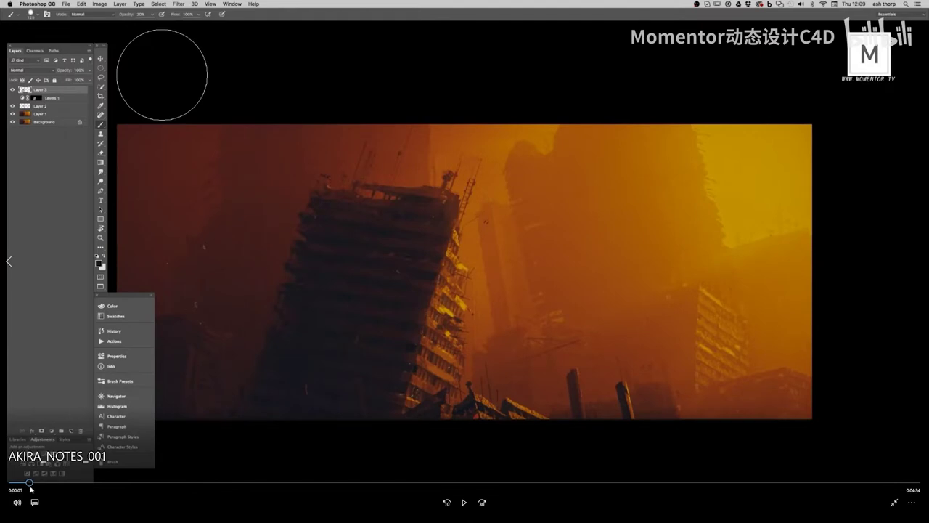
# - Scrub the notes video forward through 0:00:48, 0:01:55, 0:03:14 and 0:03:53 to 0:04:14
pyautogui.moveTo(76, 481); pyautogui.dragTo(313, 482)
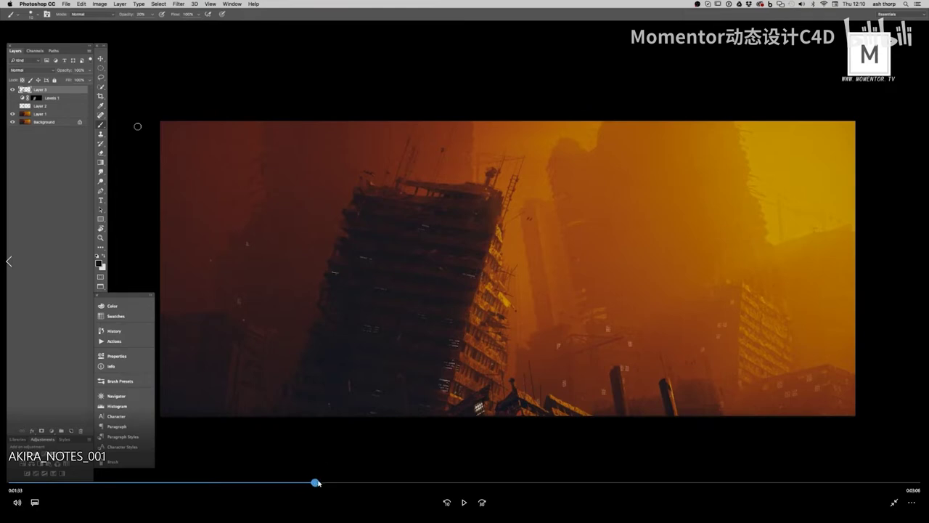
pyautogui.moveTo(317, 483); pyautogui.dragTo(433, 491)
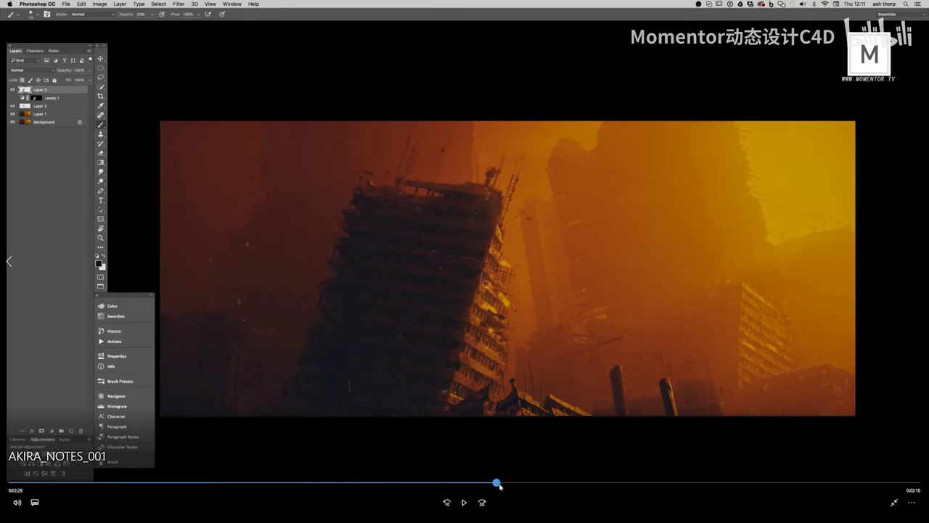
pyautogui.moveTo(538, 493); pyautogui.dragTo(642, 492)
pyautogui.moveTo(710, 489); pyautogui.dragTo(818, 473)
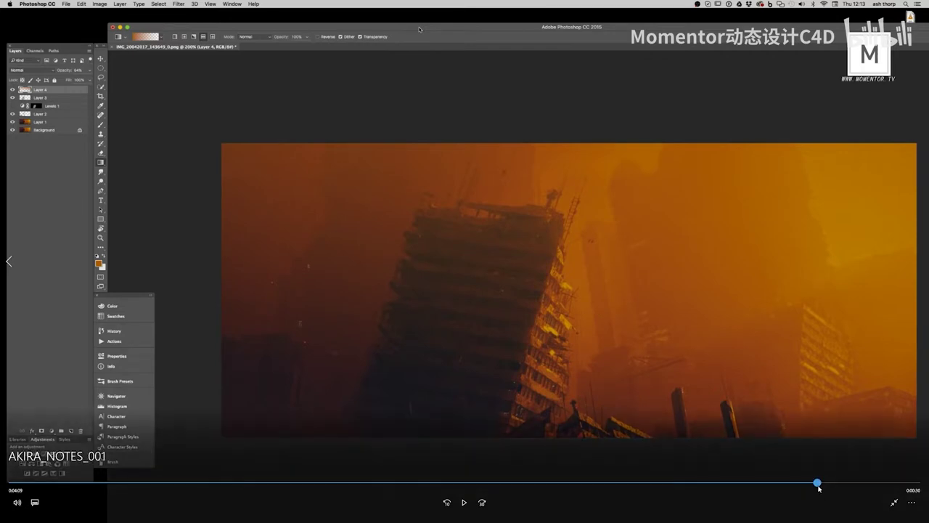
pyautogui.moveTo(818, 483); pyautogui.dragTo(836, 484)
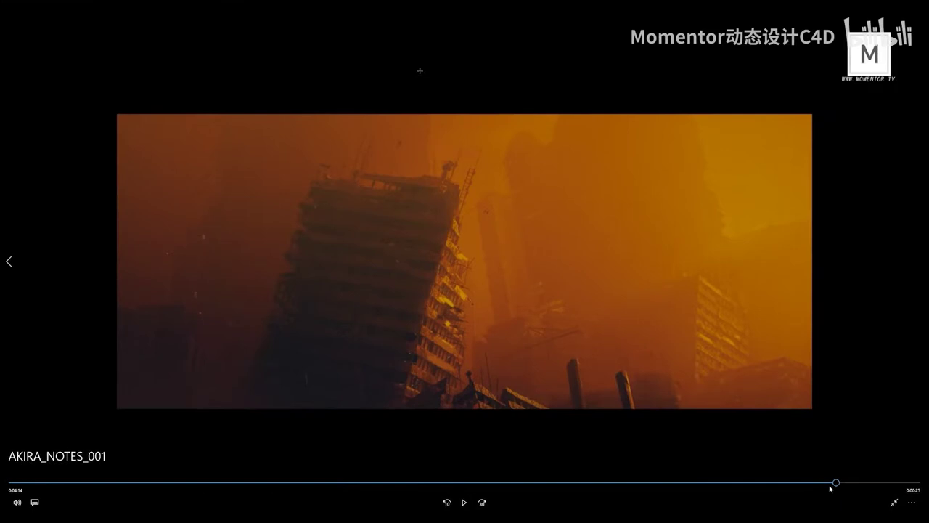
pyautogui.moveTo(562, 4)
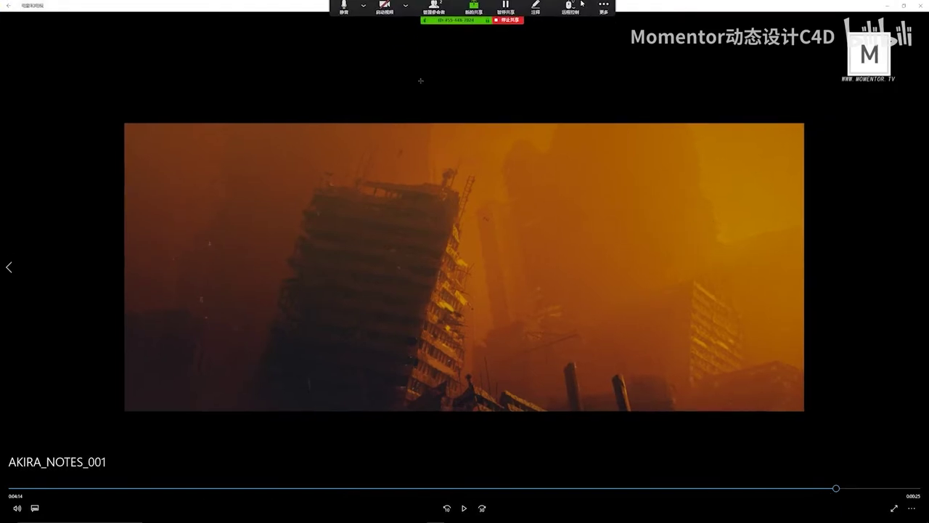
# - Exit full screen, close the notes video, and return to the C_CREATIVE project window's DECK and BRIEF folders
pyautogui.doubleClick(777, 4)
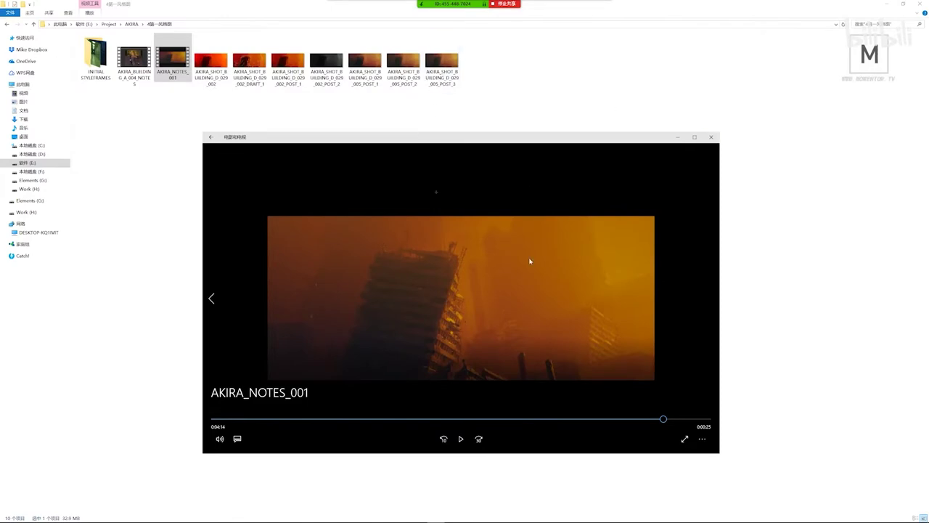
pyautogui.click(710, 138)
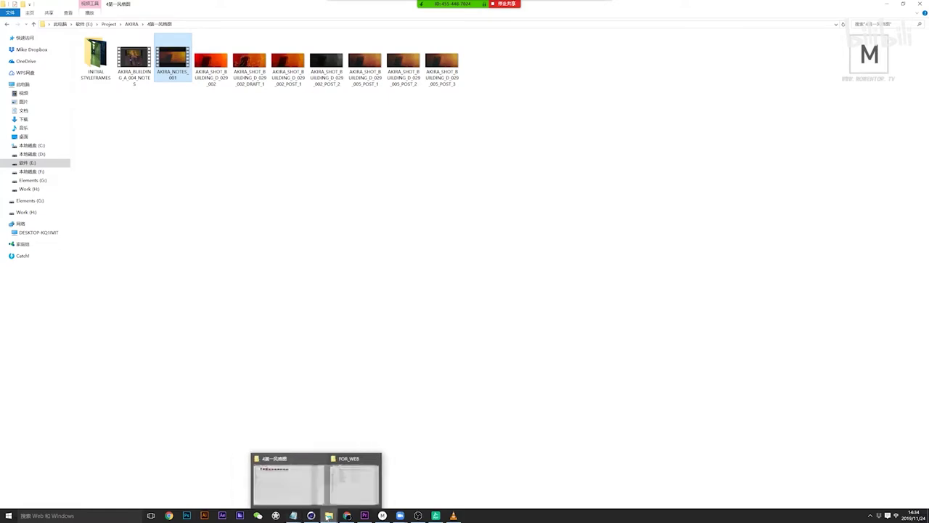
pyautogui.click(310, 505)
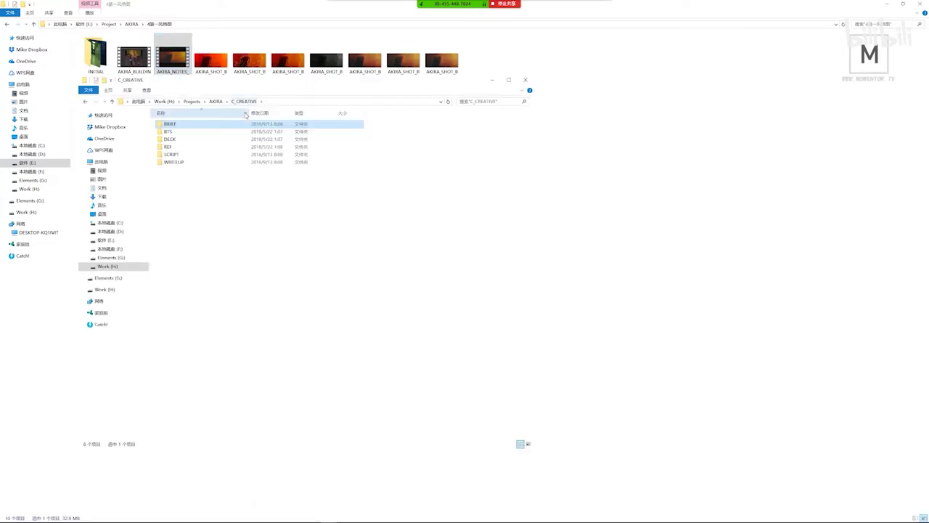
pyautogui.click(204, 138)
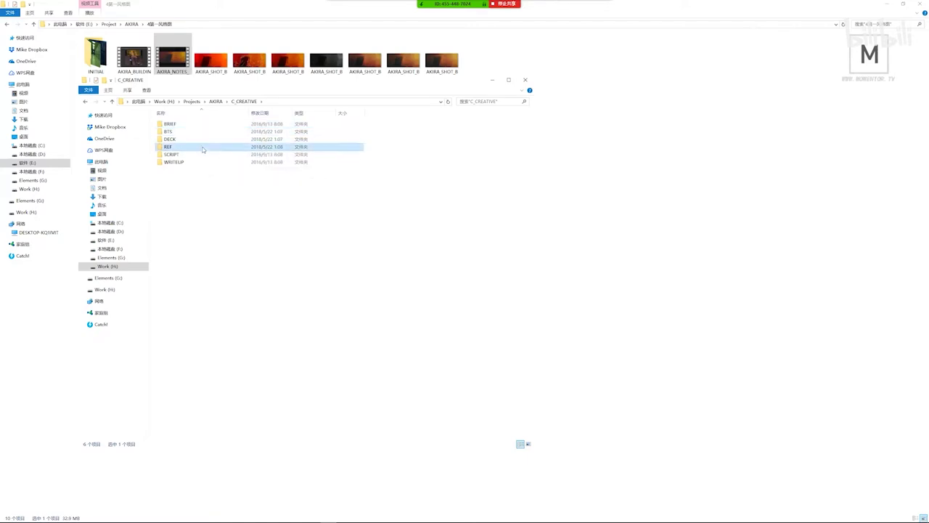
pyautogui.click(196, 126)
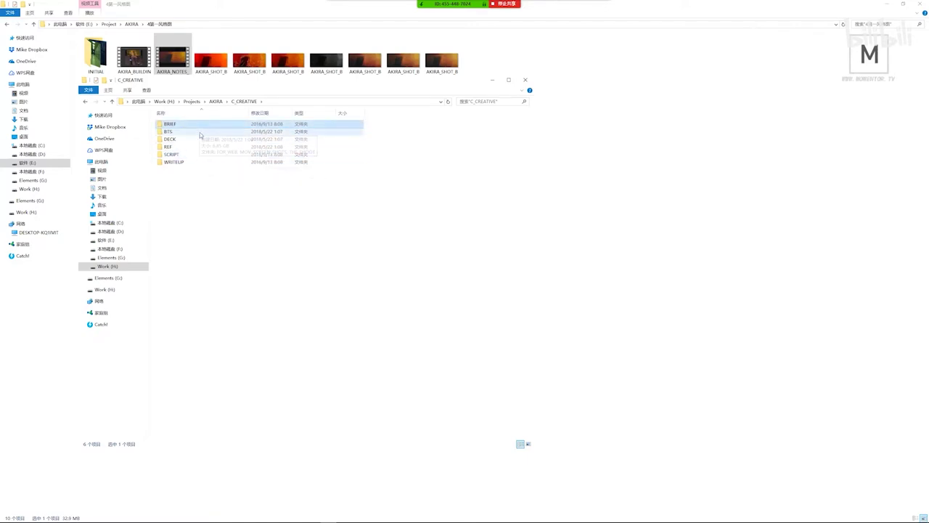
# - Browse BTS > MOV and the FOR_WEB 075_FALLING and 079_FLOATING_BUILDINGS folders, then close the window
pyautogui.doubleClick(190, 132)
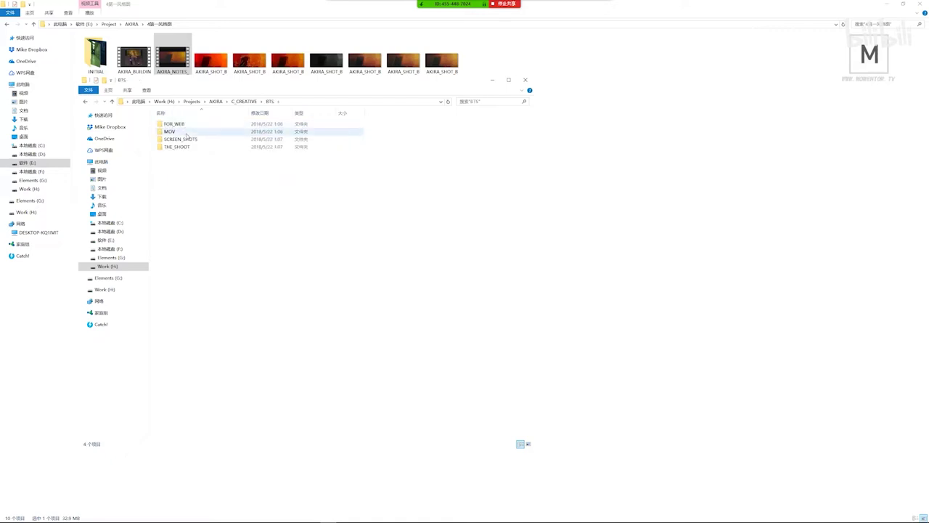
pyautogui.doubleClick(186, 132)
pyautogui.click(269, 101)
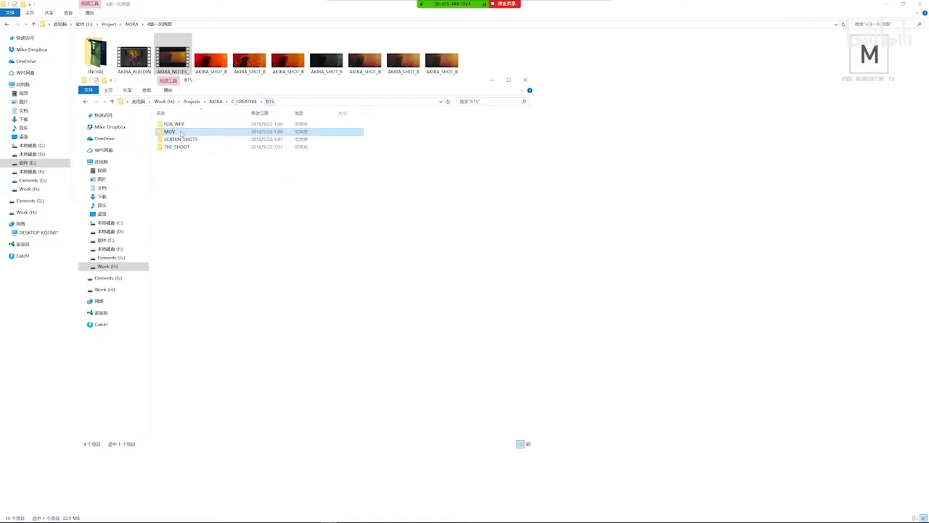
pyautogui.doubleClick(181, 124)
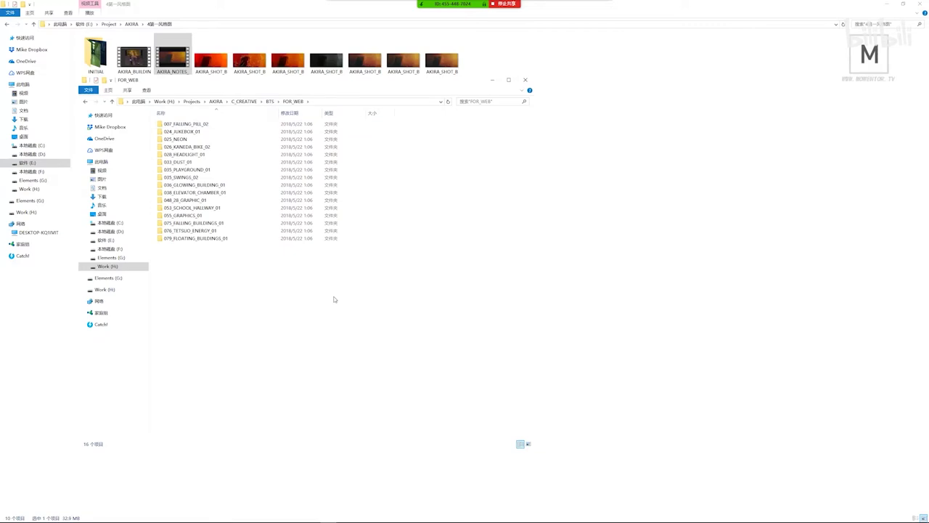
pyautogui.doubleClick(238, 224)
pyautogui.click(294, 101)
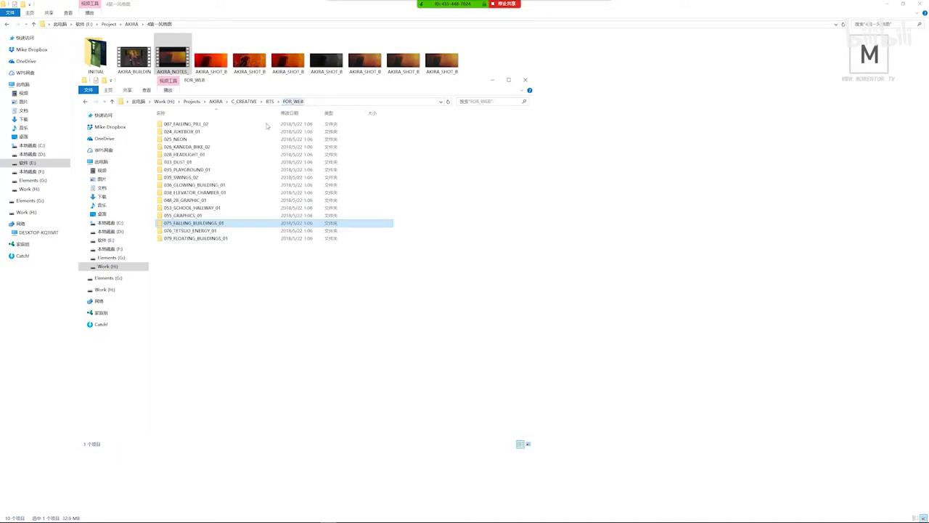
pyautogui.doubleClick(210, 238)
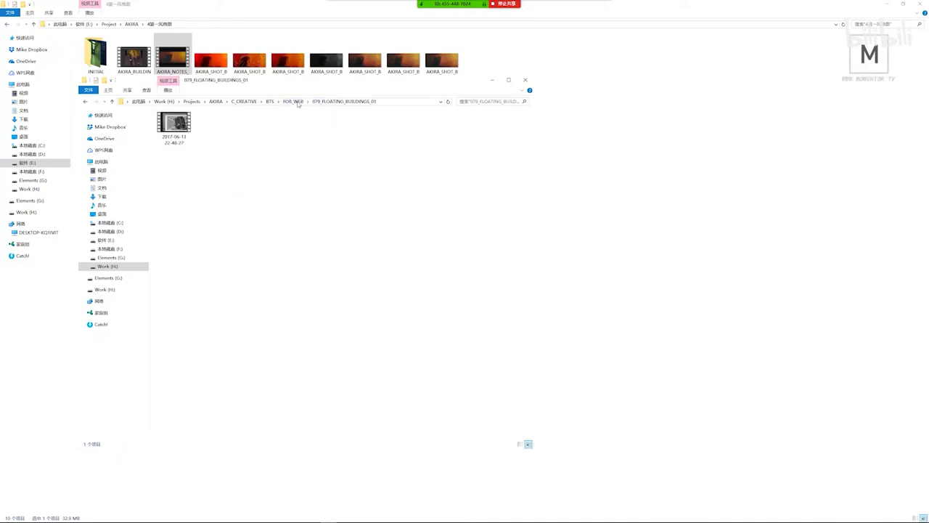
pyautogui.click(293, 101)
pyautogui.hotkey('ctrl', 'w')
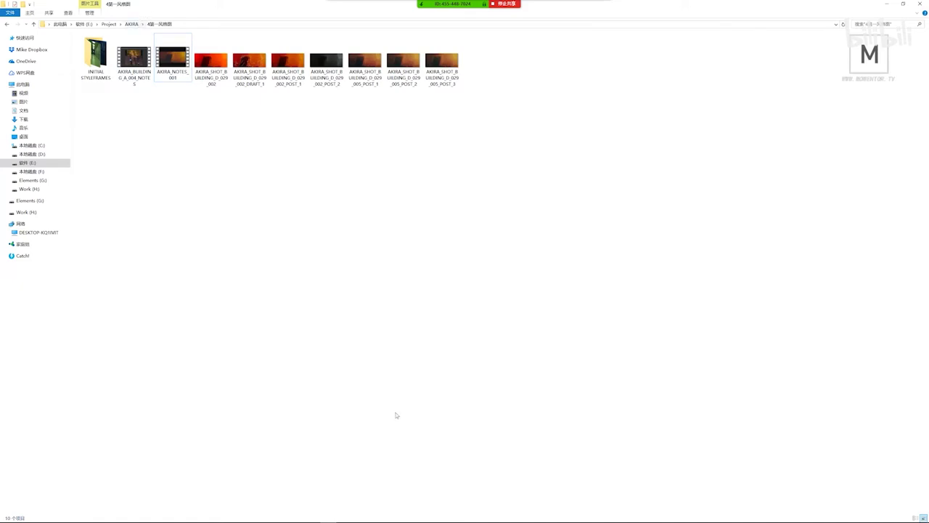
# - Open POST_3 in Photos and start a pen-annotation screen capture framing the whole image
pyautogui.moveTo(369, 502)
pyautogui.doubleClick(441, 64)
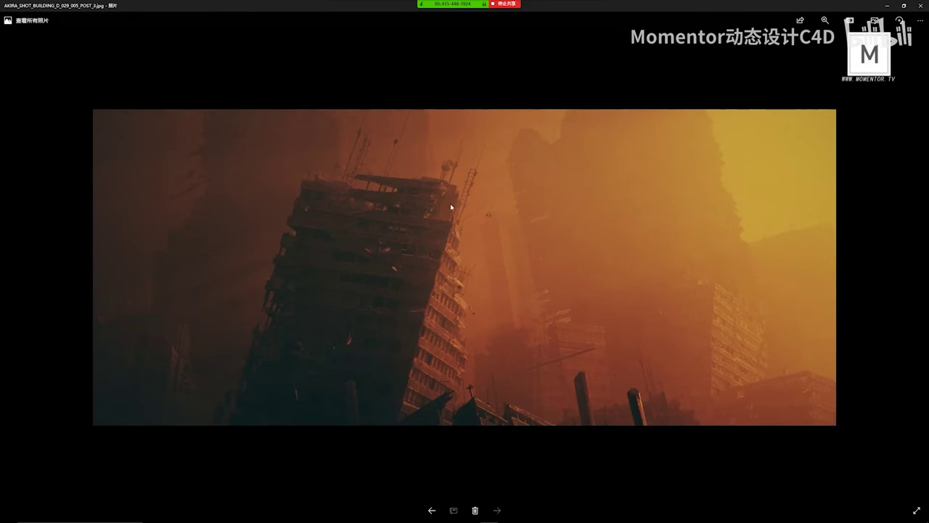
pyautogui.hotkey('ctrl', 'alt', 'a')
pyautogui.moveTo(118, 96)
pyautogui.mouseDown()
pyautogui.moveTo(654, 311)
pyautogui.moveTo(841, 425)
pyautogui.mouseUp()
pyautogui.click(732, 432)
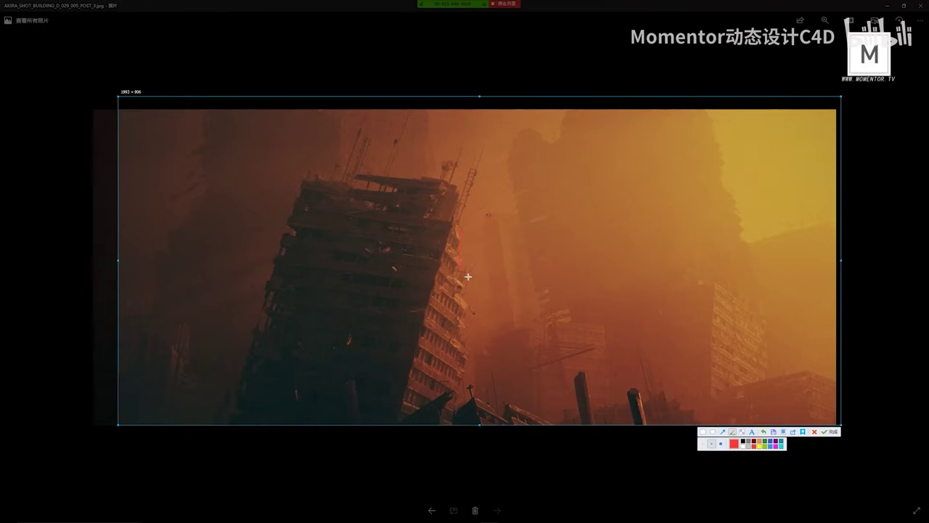
# - Sketch red strokes along the building's top and left edge, then undo and discard the capture
pyautogui.moveTo(470, 327); pyautogui.dragTo(460, 405)
pyautogui.hotkey('ctrl', 'z')
pyautogui.moveTo(355, 175)
pyautogui.mouseDown()
pyautogui.moveTo(309, 186)
pyautogui.moveTo(354, 177)
pyautogui.mouseUp()
pyautogui.moveTo(274, 294); pyautogui.dragTo(255, 371)
pyautogui.moveTo(264, 295)
pyautogui.mouseDown()
pyautogui.moveTo(302, 337)
pyautogui.moveTo(245, 386)
pyautogui.mouseUp()
pyautogui.moveTo(280, 246); pyautogui.dragTo(258, 307)
pyautogui.moveTo(277, 294); pyautogui.dragTo(265, 333)
pyautogui.moveTo(284, 302); pyautogui.dragTo(273, 340)
pyautogui.moveTo(294, 312)
pyautogui.mouseDown()
pyautogui.moveTo(272, 346)
pyautogui.moveTo(258, 343)
pyautogui.moveTo(268, 360)
pyautogui.moveTo(259, 329)
pyautogui.moveTo(270, 347)
pyautogui.moveTo(264, 322)
pyautogui.mouseUp()
pyautogui.moveTo(264, 323); pyautogui.dragTo(270, 347)
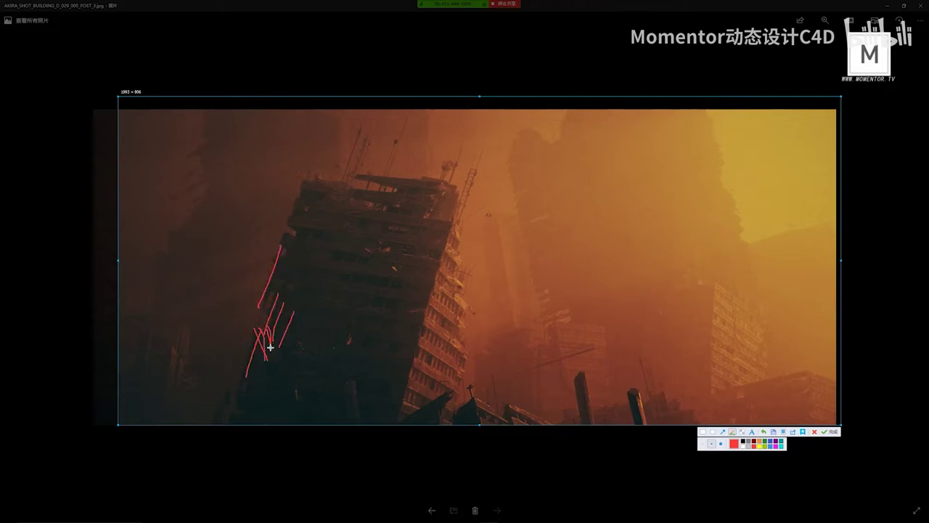
pyautogui.hotkey('ctrl', 'z')
pyautogui.hotkey('ctrl', 'z')
pyautogui.hotkey('ctrl', 'z')
pyautogui.press('Escape')
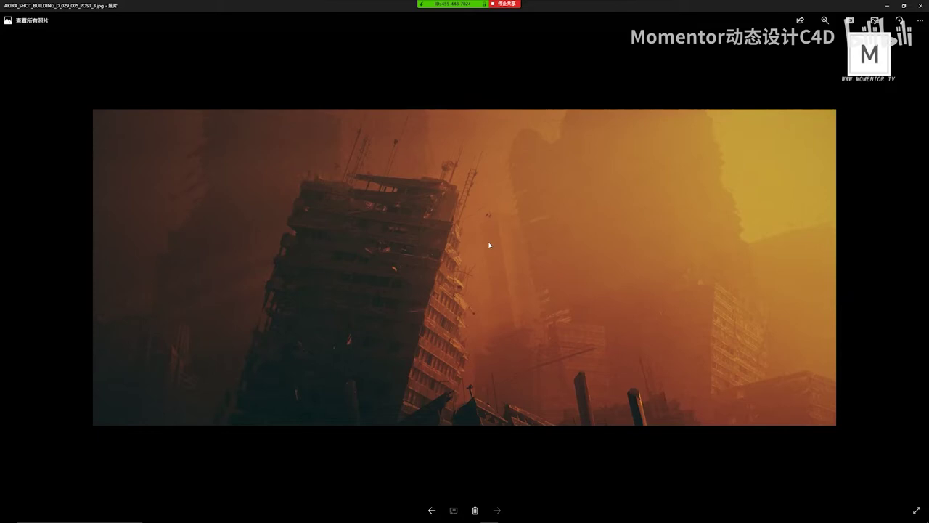
# - Restore the Photos viewer to a smaller window, nudge it up-right, and zoom the photo slightly
pyautogui.click(904, 5)
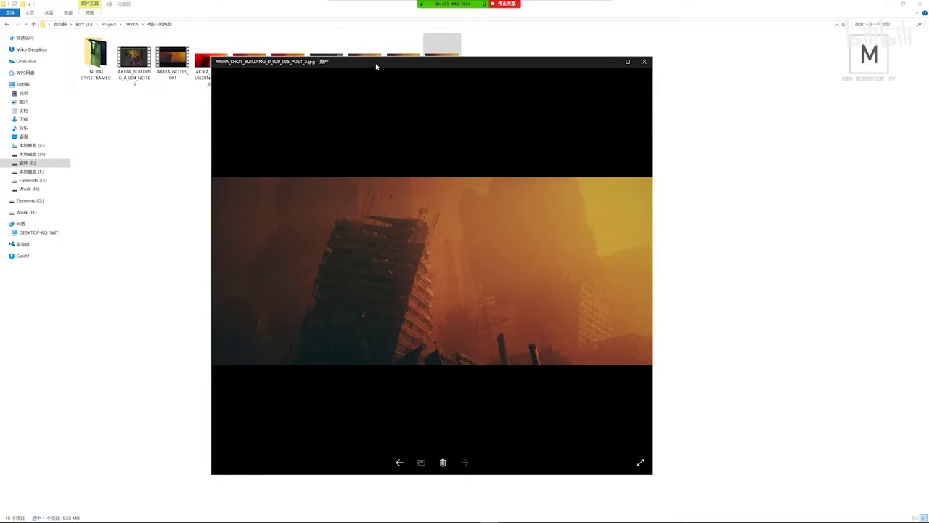
pyautogui.moveTo(376, 66); pyautogui.dragTo(386, 60)
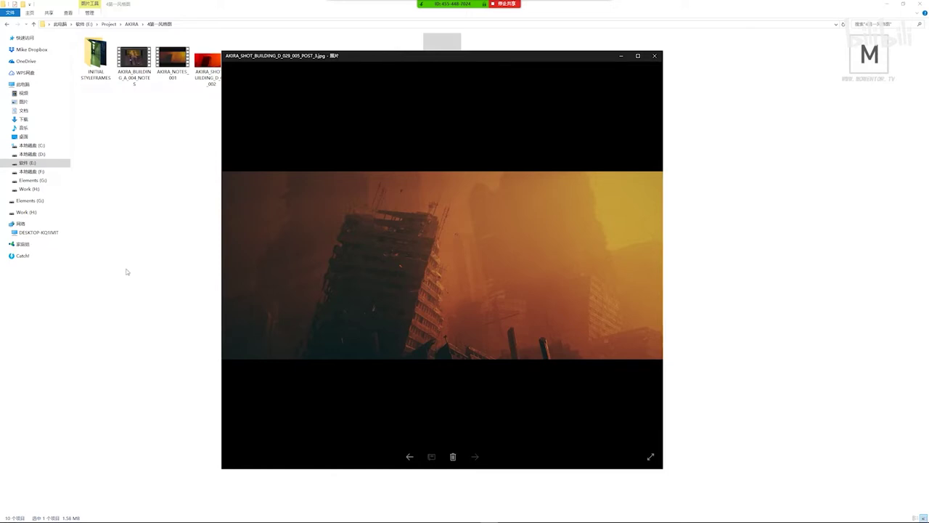
pyautogui.moveTo(310, 515)
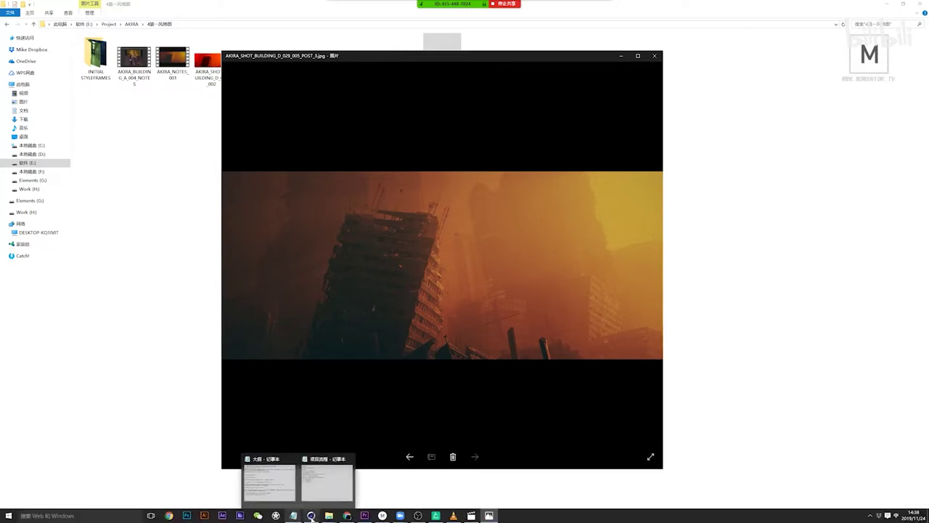
pyautogui.moveTo(454, 516)
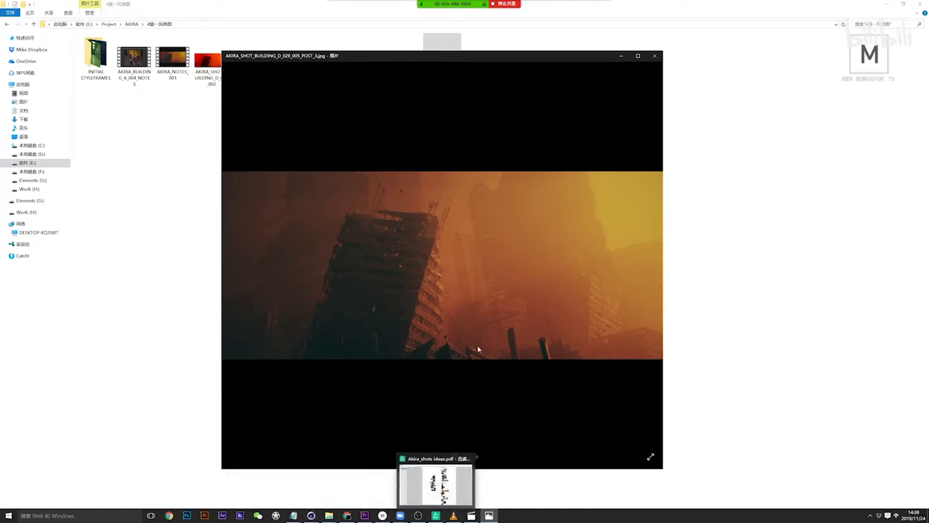
pyautogui.moveTo(477, 346)
pyautogui.scroll(1, 448, 296)
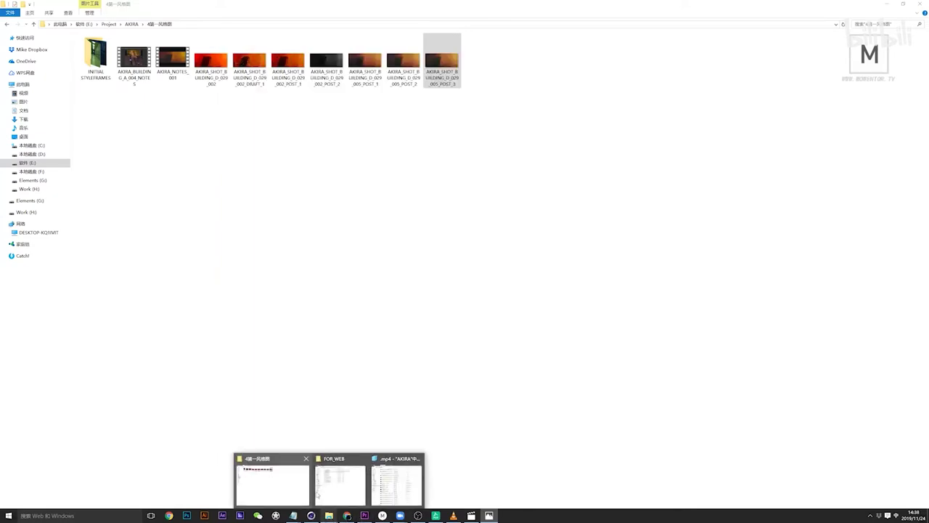
# - Go from FOR_WEB up to AKIRA and into A_PROJ > 01_C4D > 01_SHOT > 02_PRODUCTION
pyautogui.click(335, 483)
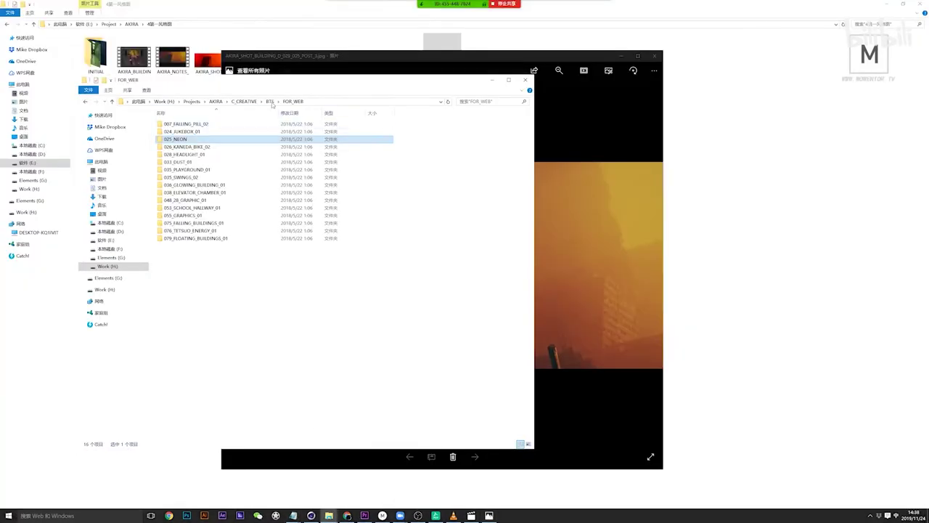
pyautogui.click(216, 101)
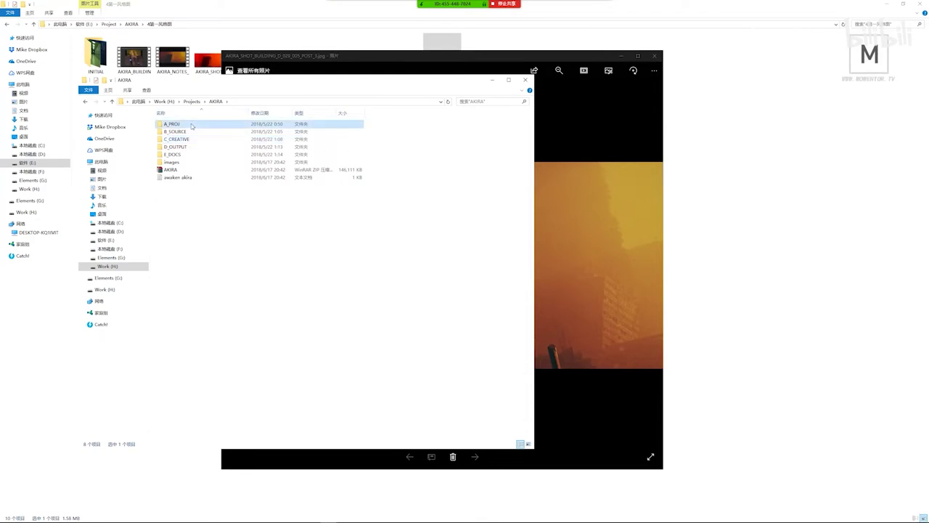
pyautogui.doubleClick(193, 125)
pyautogui.doubleClick(193, 125)
pyautogui.doubleClick(194, 125)
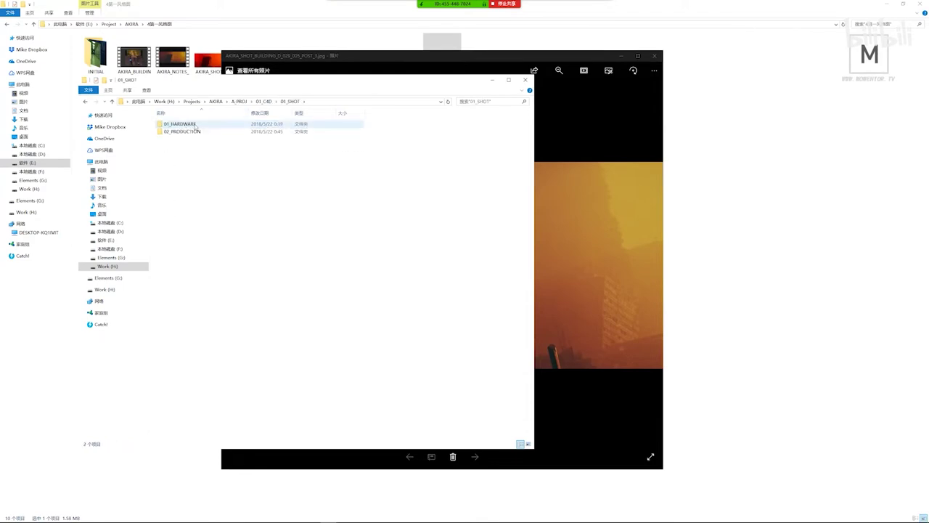
pyautogui.doubleClick(191, 131)
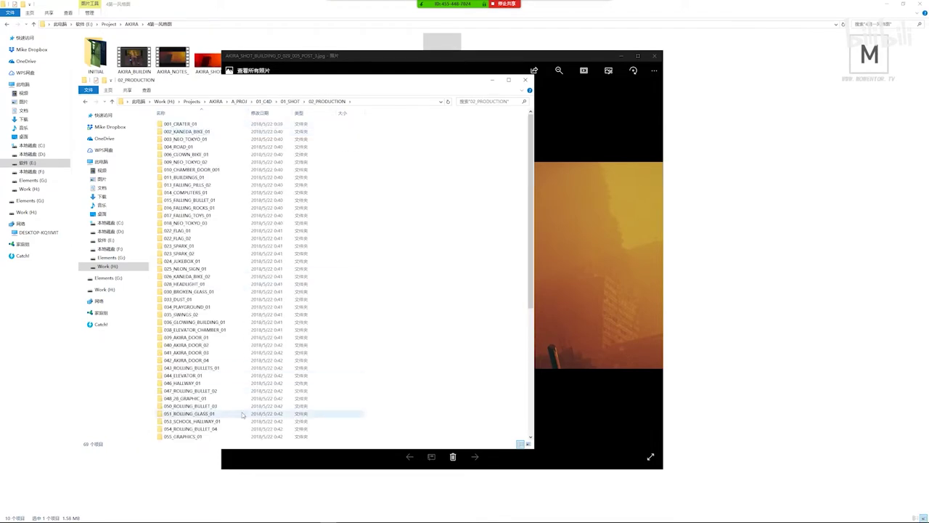
# - Scroll the production shot folders and open 069_BROKEN_BUILDINGS_01
pyautogui.scroll(-2, 241, 408)
pyautogui.scroll(2, 241, 401)
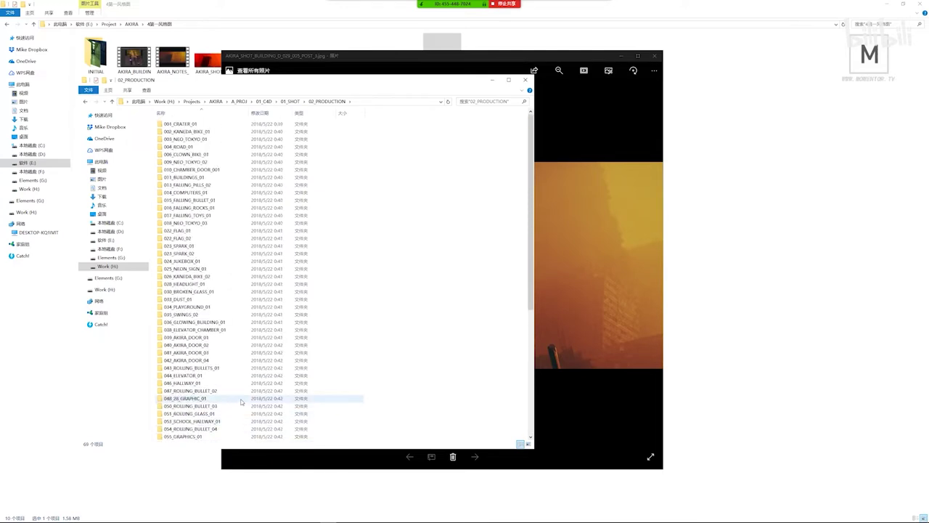
pyautogui.scroll(-1, 234, 289)
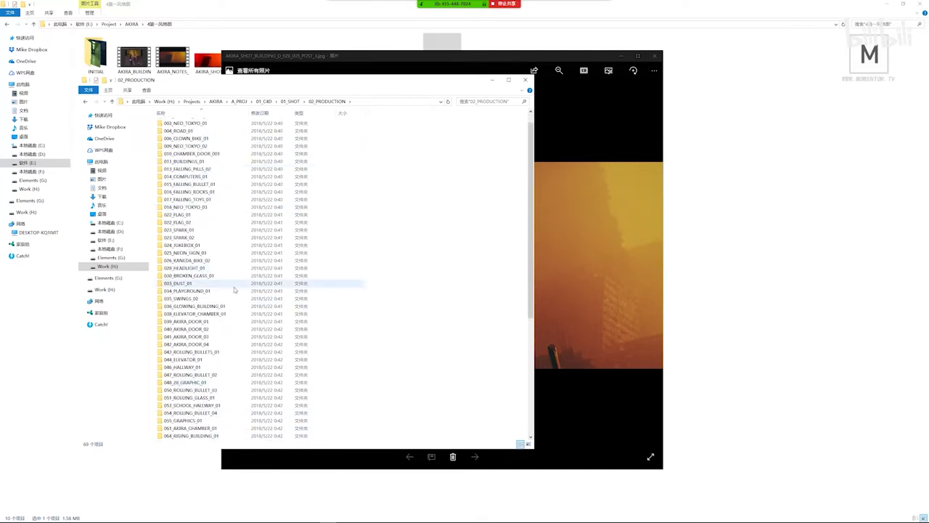
pyautogui.scroll(-3, 234, 291)
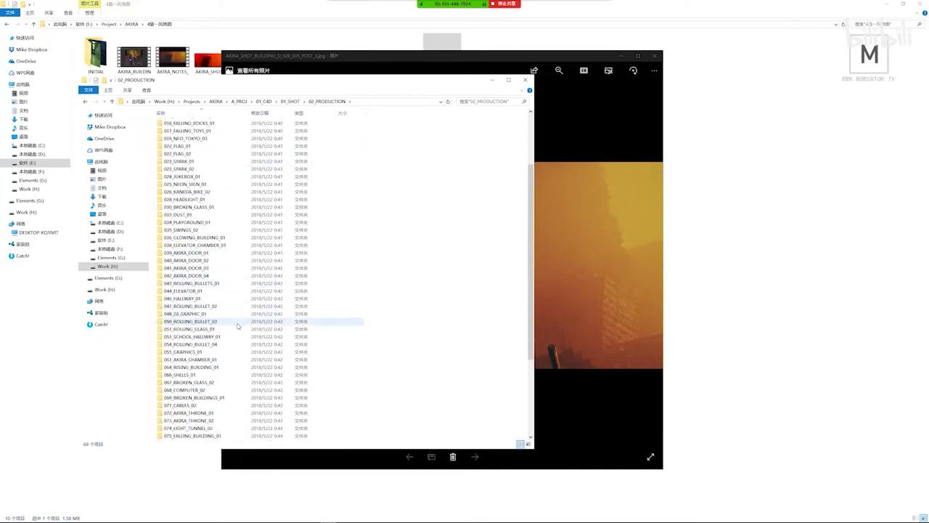
pyautogui.scroll(-1, 222, 358)
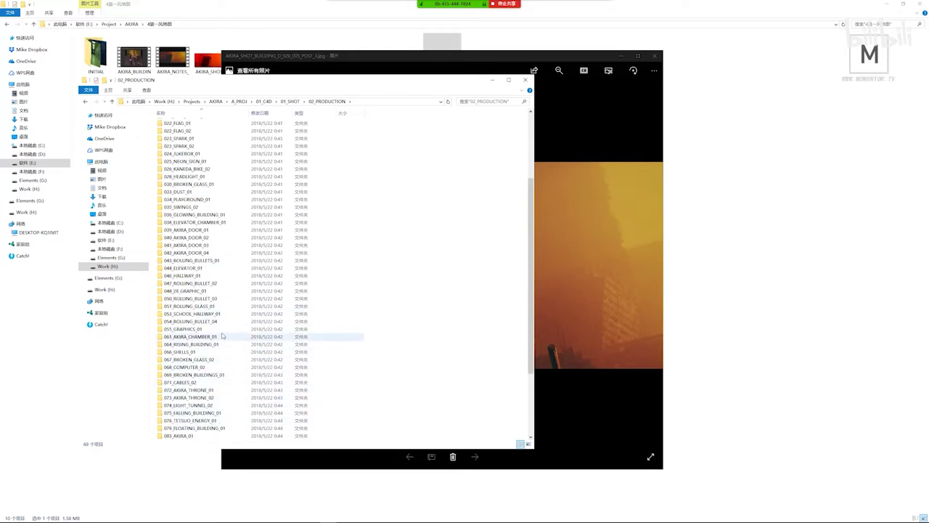
pyautogui.scroll(-1, 223, 308)
pyautogui.scroll(2, 221, 301)
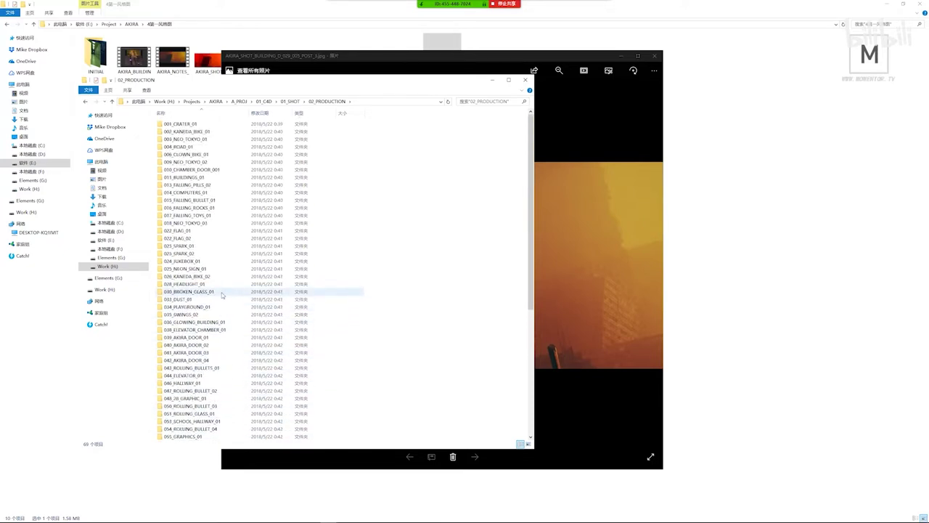
pyautogui.scroll(-1, 221, 299)
pyautogui.scroll(-4, 220, 349)
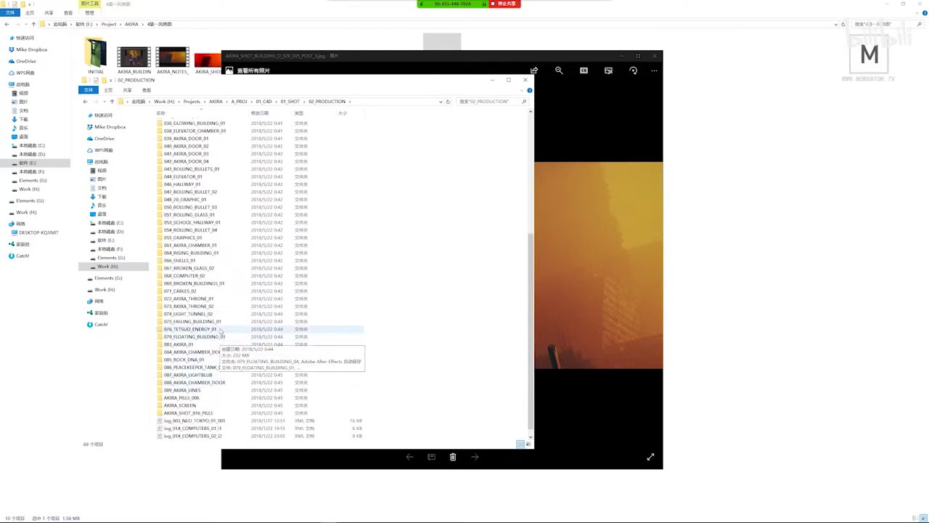
pyautogui.scroll(1, 223, 323)
pyautogui.doubleClick(219, 308)
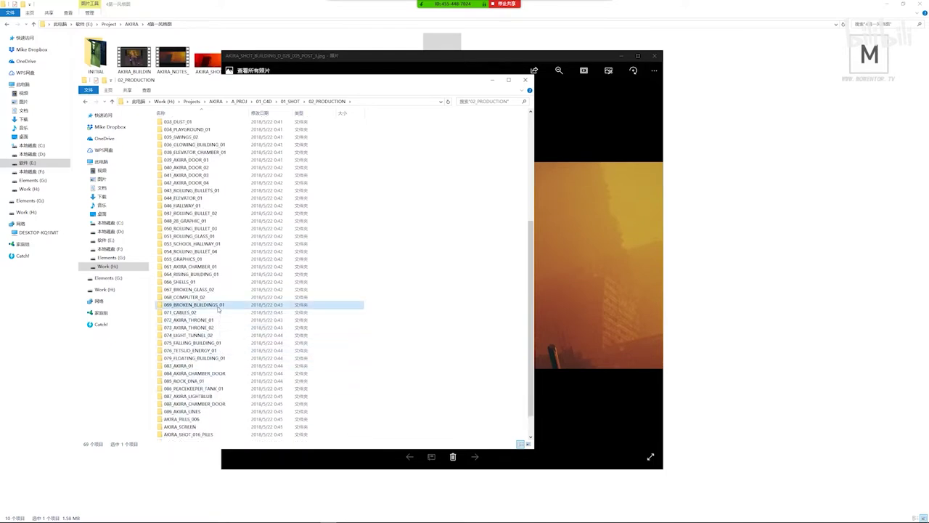
# - Maximize the window, open the _001 folder, and select 069_BROKEN_BUILDINGS_01_005 for Cinema 4D
pyautogui.scroll(-3, 460, 251)
pyautogui.scroll(3, 459, 251)
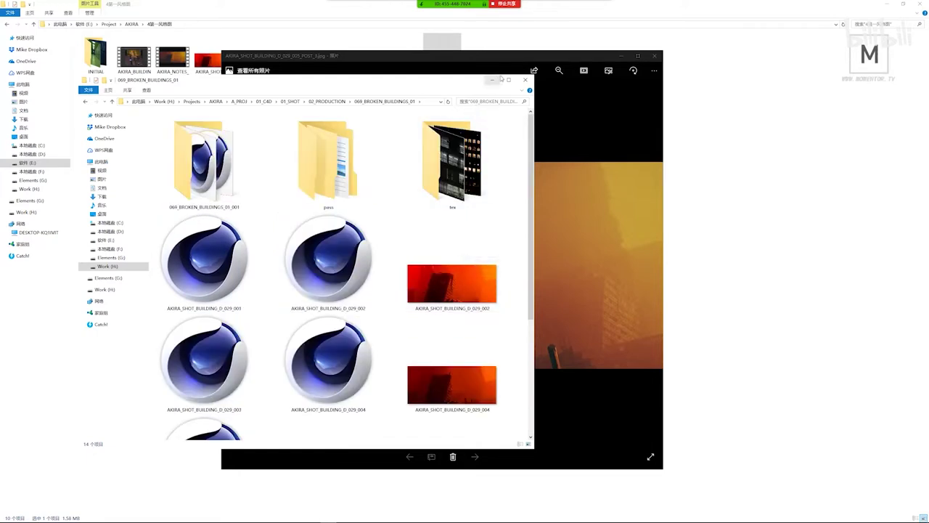
pyautogui.click(508, 80)
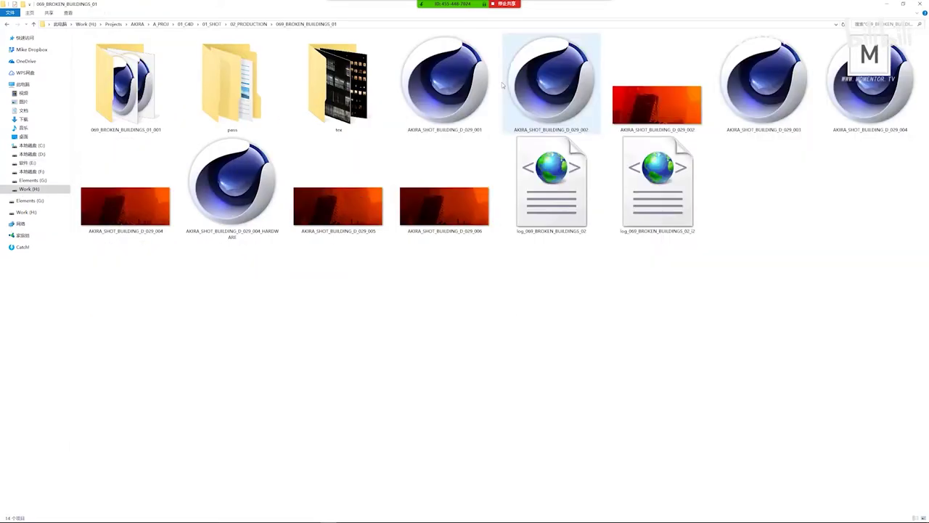
pyautogui.doubleClick(138, 127)
pyautogui.click(138, 85)
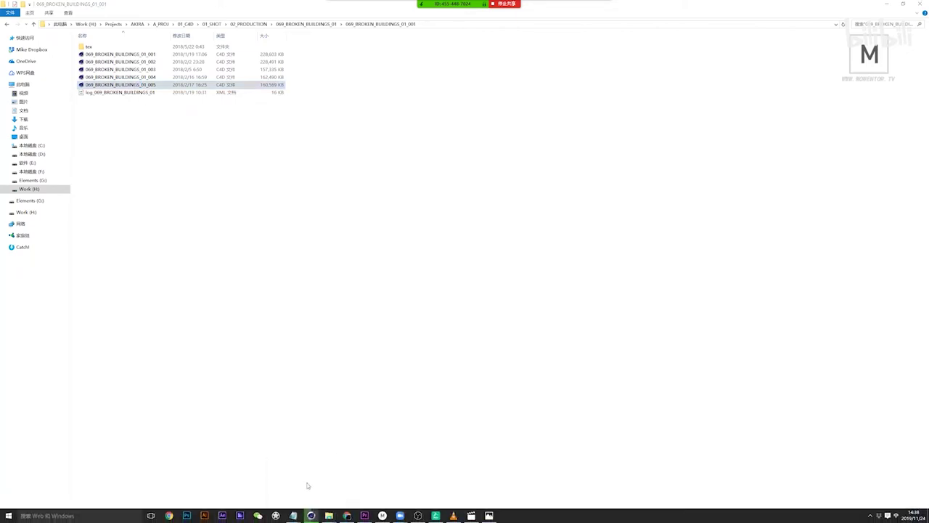
pyautogui.click(311, 518)
# - Load the _005 scene and inspect the buildings through the scene camera and the Original camera
pyautogui.moveTo(358, 378); pyautogui.dragTo(359, 378)
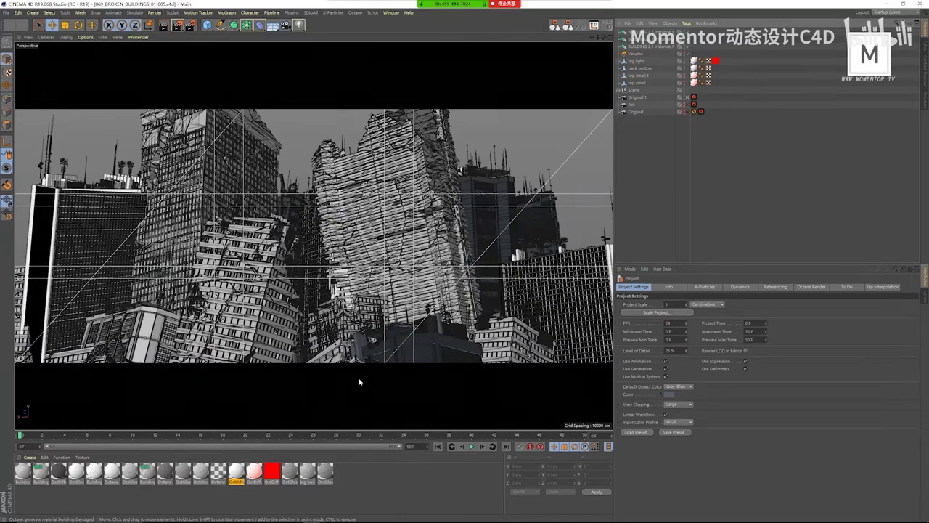
pyautogui.click(688, 97)
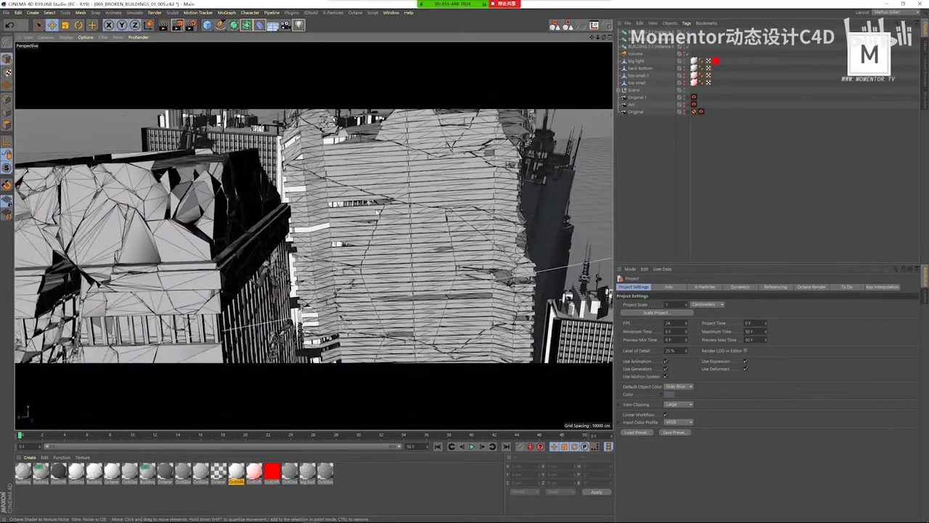
pyautogui.scroll(-10, 378, 207)
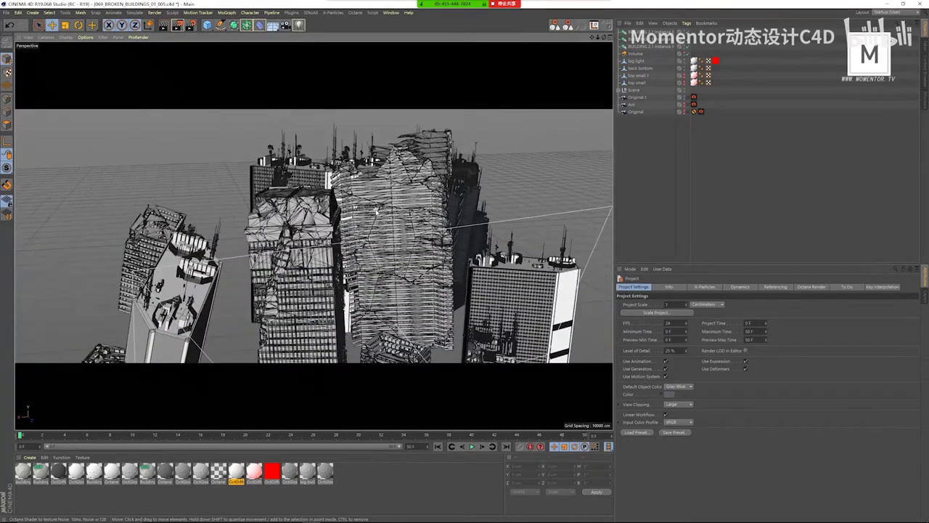
pyautogui.scroll(3, 392, 225)
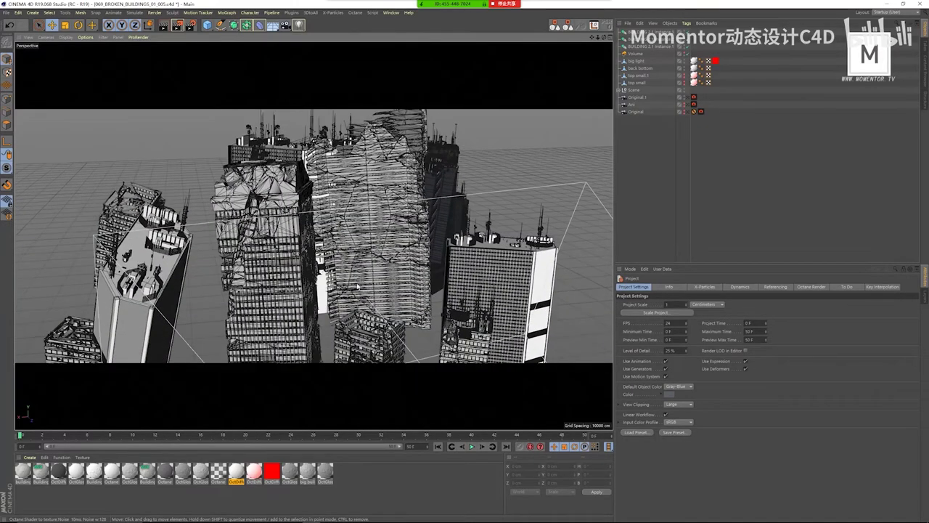
pyautogui.keyDown('alt'); pyautogui.moveTo(357, 287); pyautogui.dragTo(472, 327); pyautogui.keyUp('alt')
pyautogui.scroll(-4, 351, 184)
pyautogui.click(687, 112)
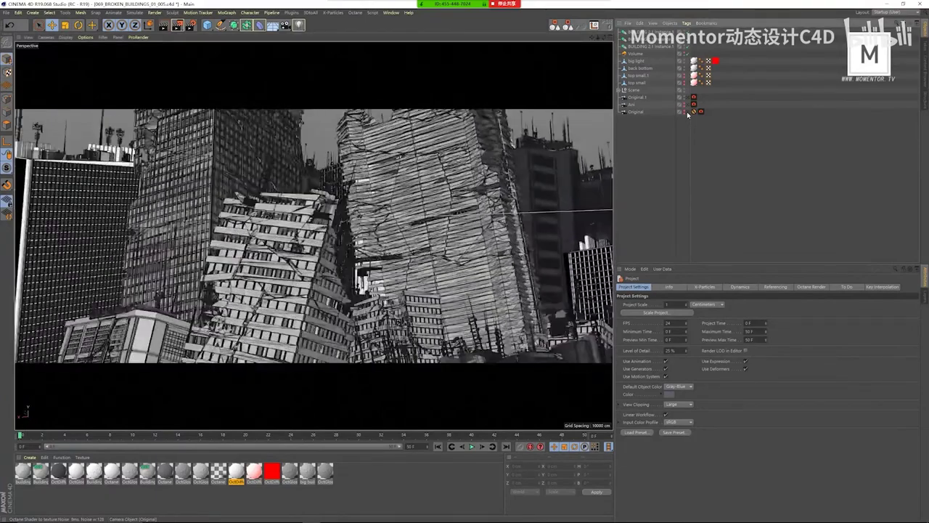
# - Select the Main Building group inside the Scene hierarchy and create a new empty project
pyautogui.click(264, 228)
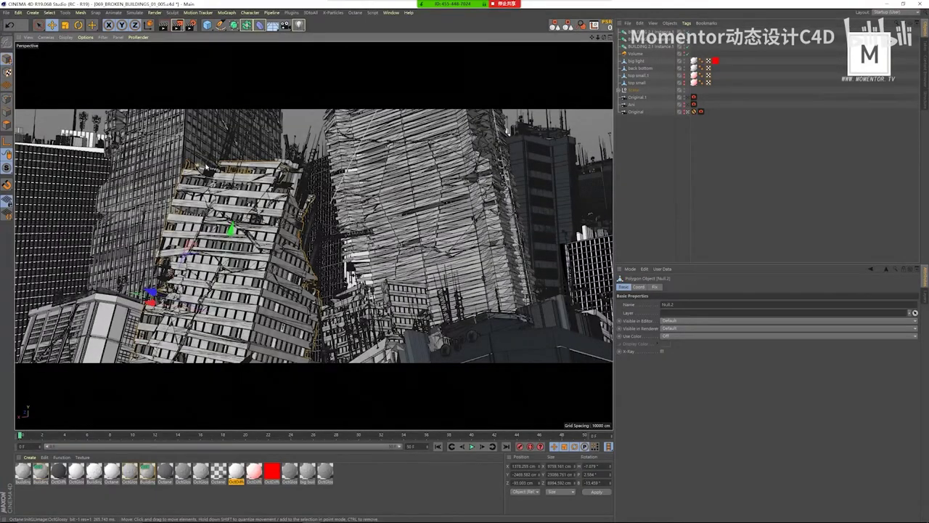
pyautogui.click(623, 90)
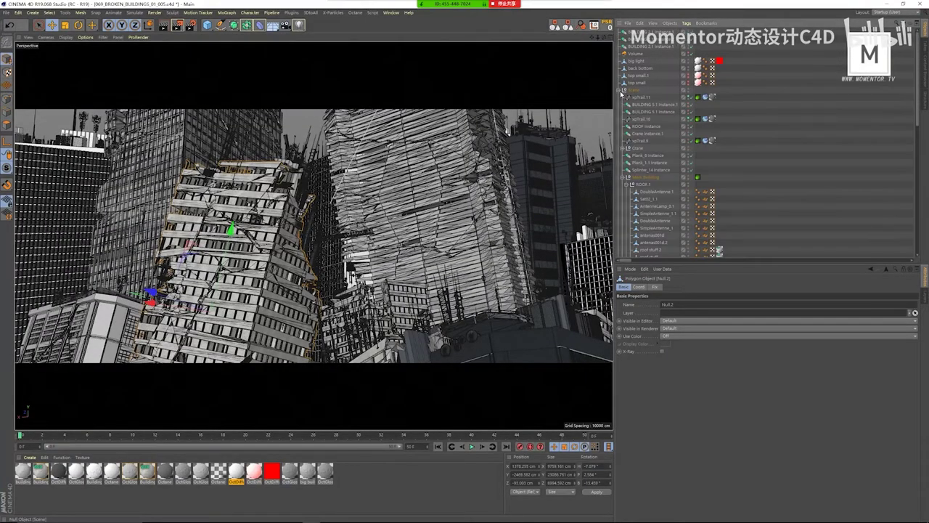
pyautogui.click(646, 177)
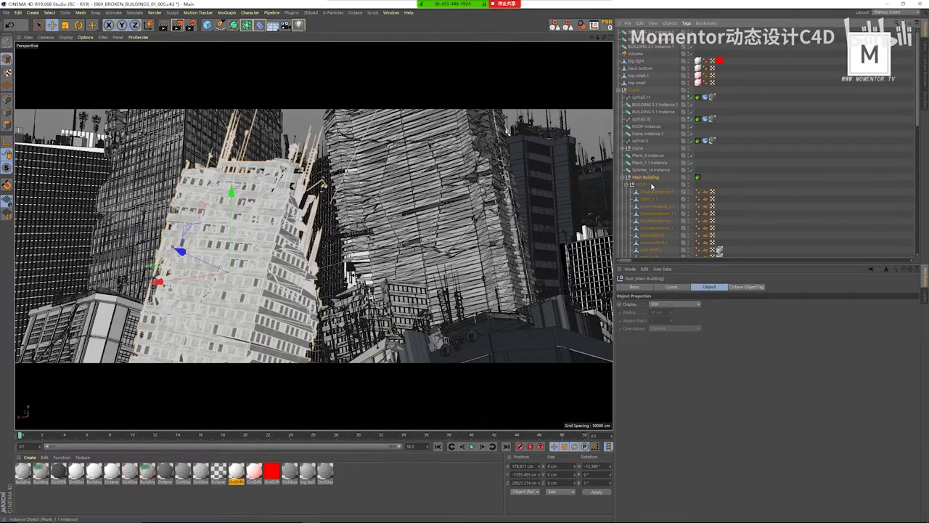
pyautogui.click(7, 13)
pyautogui.click(22, 21)
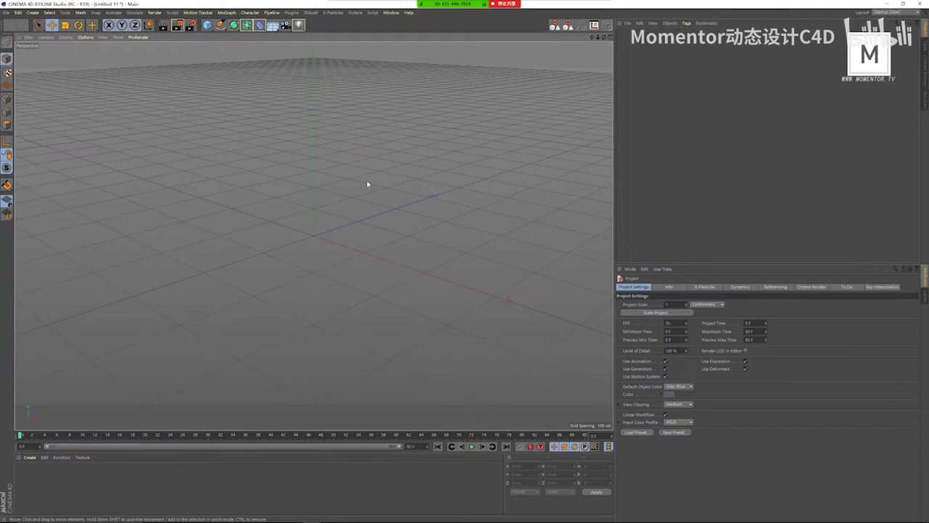
# - Paste the Main Building into the new project with zeroed position and rotation, and frame it
pyautogui.hotkey('ctrl', 'v')
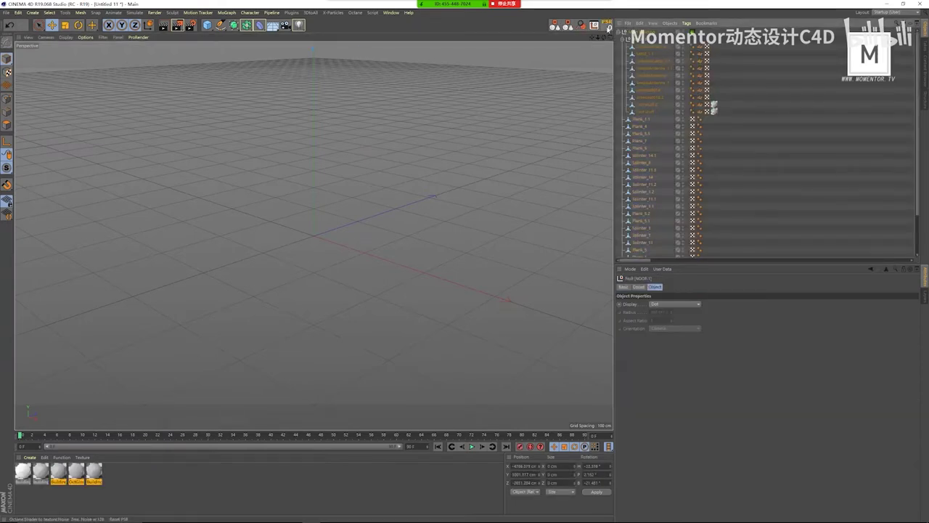
pyautogui.click(609, 27)
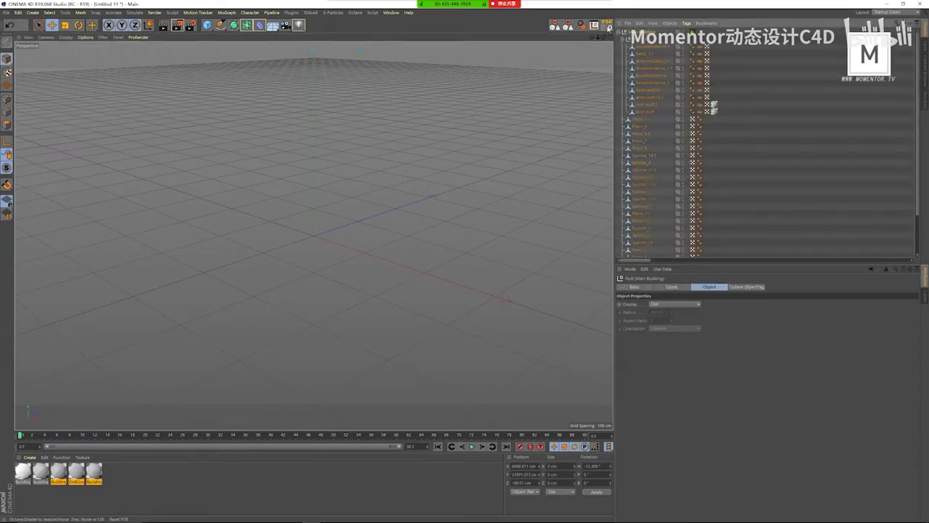
pyautogui.press('o')
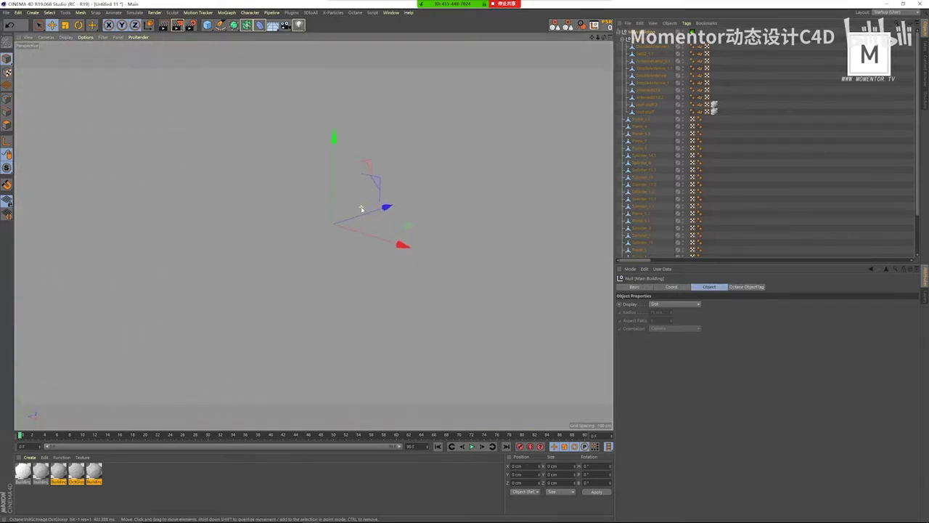
pyautogui.scroll(-8, 361, 209)
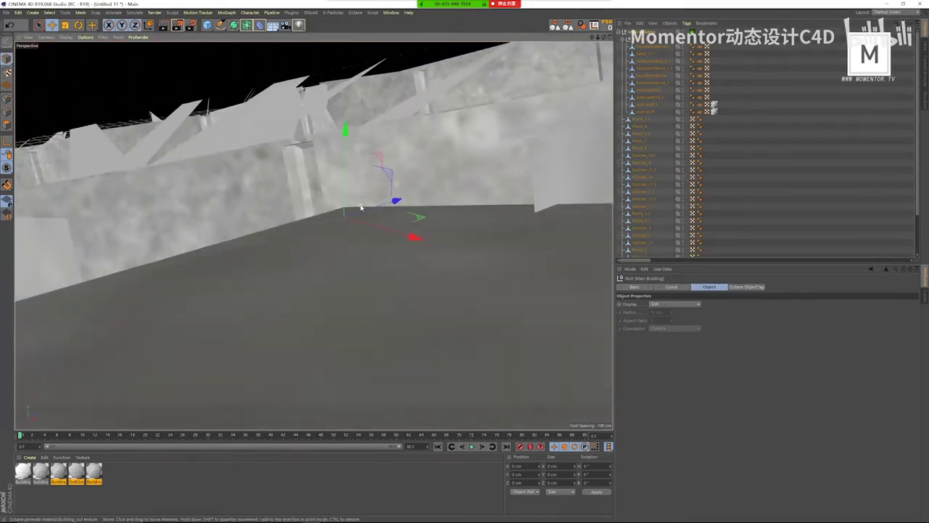
pyautogui.scroll(10, 359, 206)
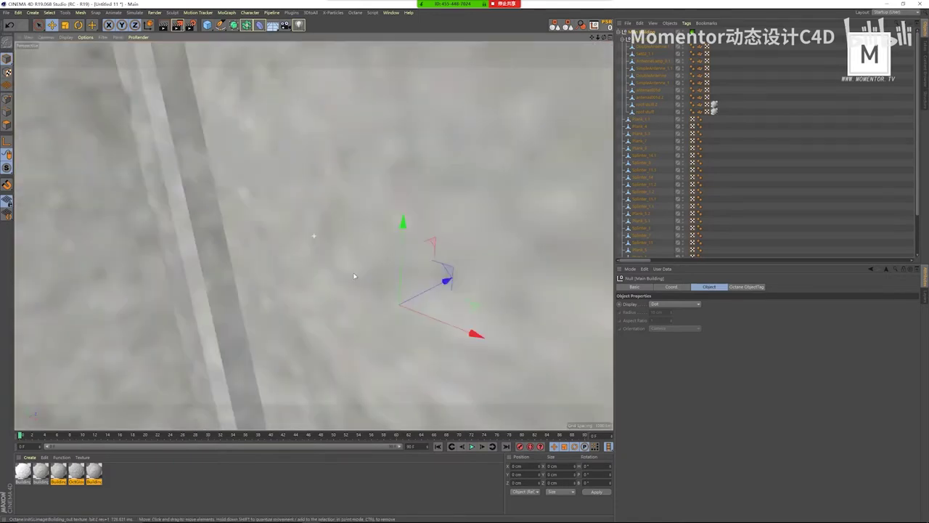
pyautogui.scroll(2, 356, 202)
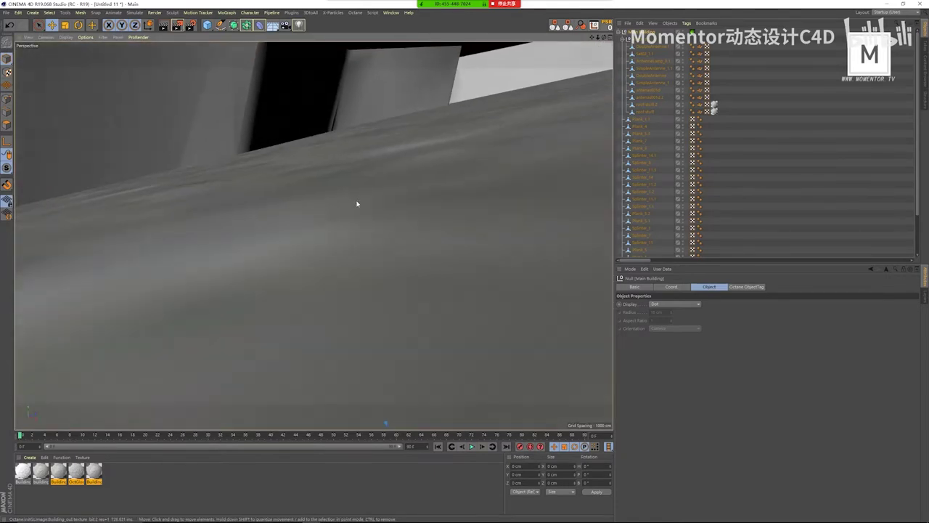
pyautogui.scroll(-2, 357, 205)
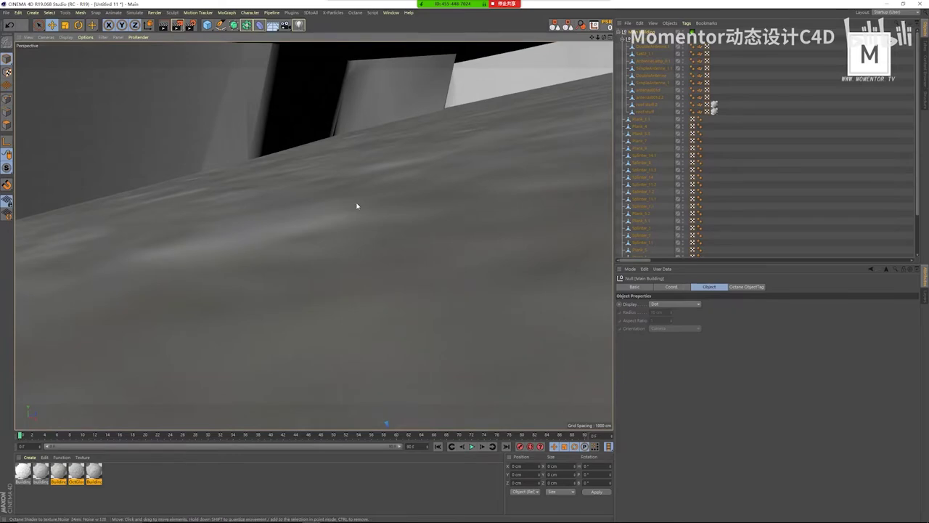
# - Frame and orbit the tower, collapse ROOF 1, and select the Null.2 polygon object
pyautogui.press('h')
pyautogui.keyDown('alt'); pyautogui.moveTo(356, 205); pyautogui.dragTo(459, 173); pyautogui.keyUp('alt')
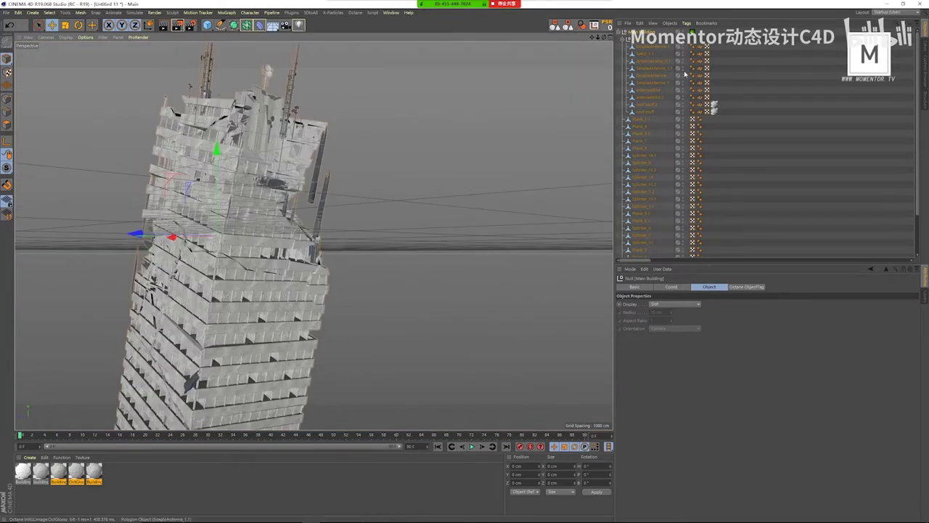
pyautogui.click(641, 41)
pyautogui.click(626, 42)
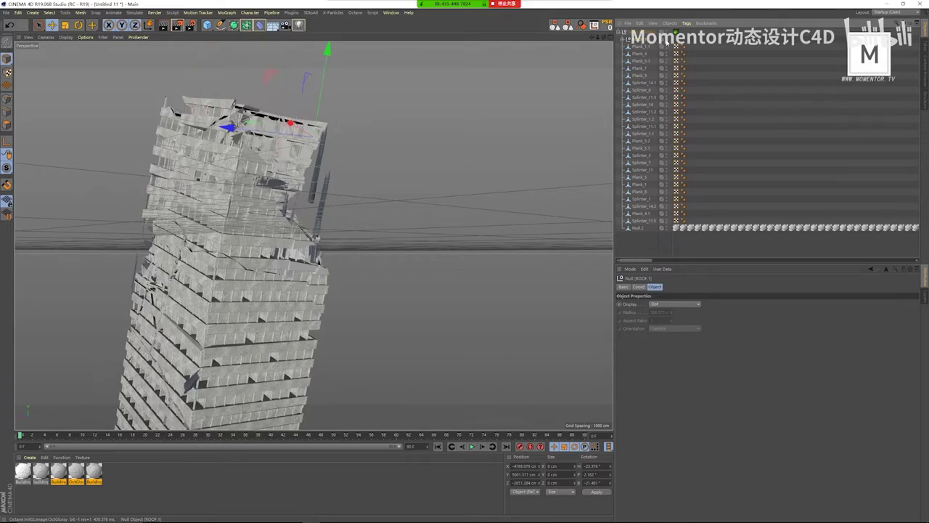
pyautogui.scroll(2, 314, 143)
pyautogui.scroll(2, 314, 143)
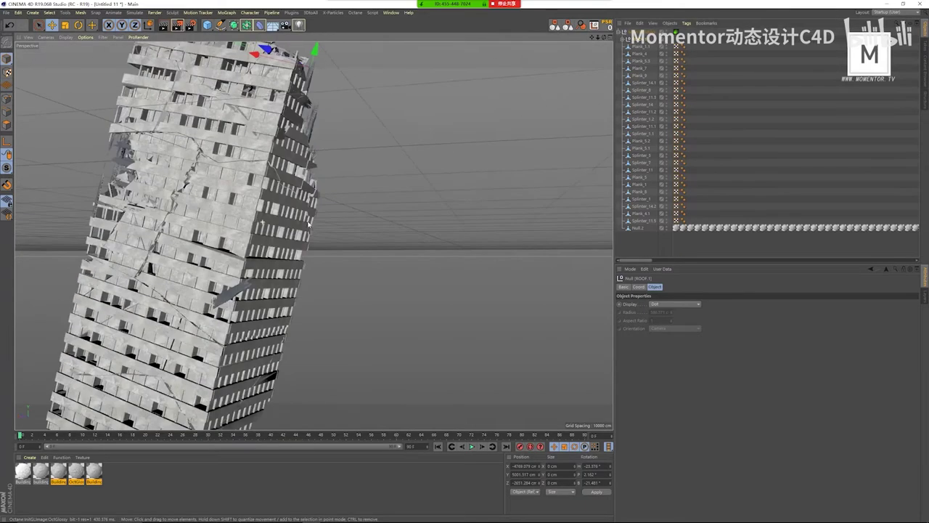
pyautogui.click(271, 199)
pyautogui.scroll(3, 271, 200)
pyautogui.keyDown('alt'); pyautogui.moveTo(270, 197); pyautogui.dragTo(231, 125); pyautogui.keyUp('alt')
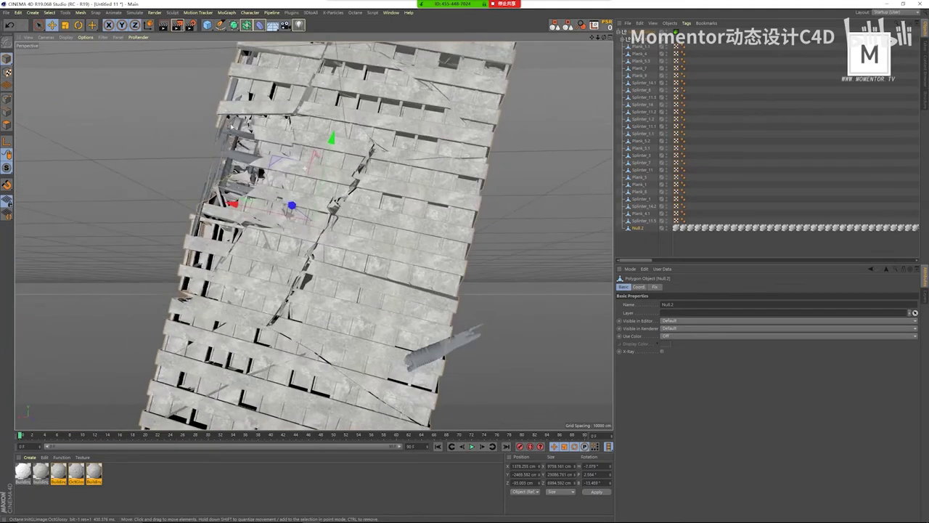
pyautogui.click(85, 37)
# - Switch the viewport to Hidden Line shading and orbit the tower more upright
pyautogui.moveTo(66, 37)
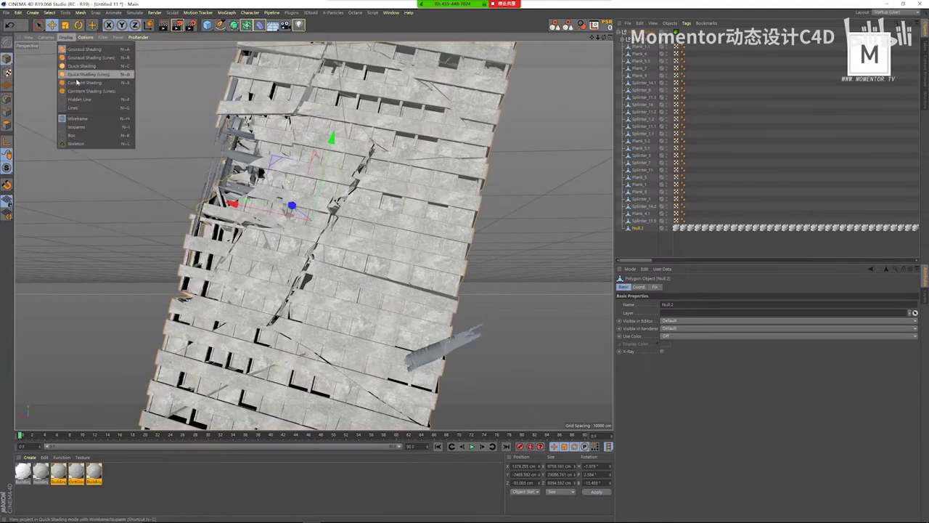
pyautogui.click(82, 99)
pyautogui.keyDown('alt'); pyautogui.moveTo(365, 219); pyautogui.dragTo(318, 171); pyautogui.keyUp('alt')
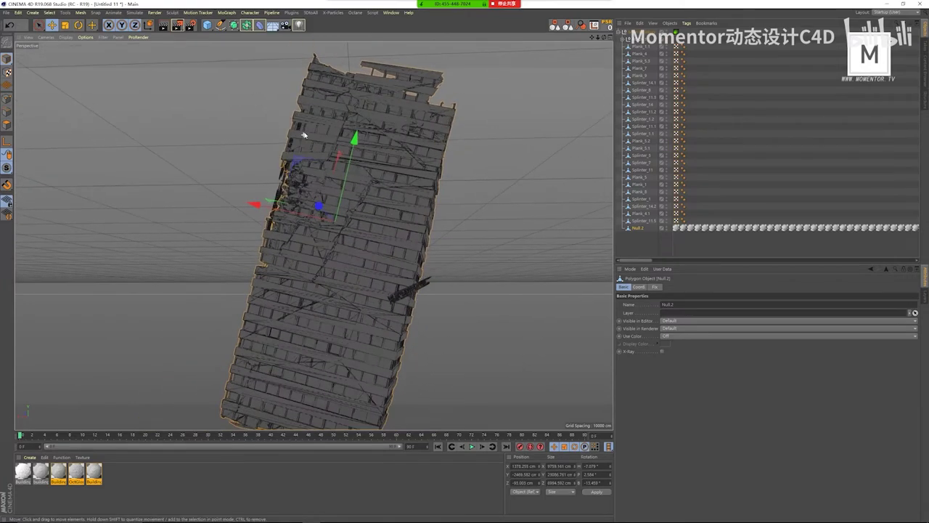
pyautogui.keyDown('alt'); pyautogui.moveTo(304, 135); pyautogui.dragTo(265, 114); pyautogui.keyUp('alt')
# - Draw red lines over the tower's cracks in a screen capture, dismiss it, and orbit upright
pyautogui.press('F1')
pyautogui.moveTo(124, 30); pyautogui.dragTo(541, 467)
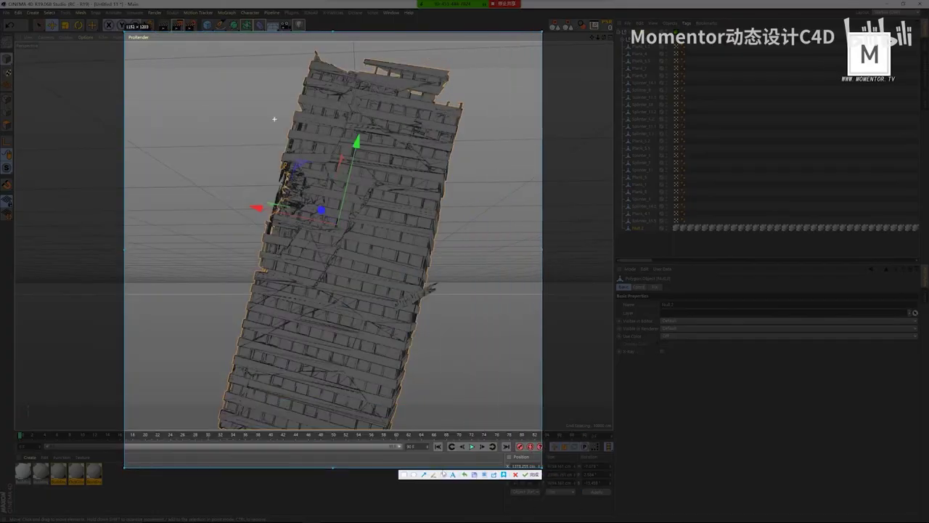
pyautogui.click(435, 475)
pyautogui.moveTo(247, 347)
pyautogui.mouseDown()
pyautogui.moveTo(315, 310)
pyautogui.moveTo(321, 294)
pyautogui.moveTo(387, 329)
pyautogui.mouseUp()
pyautogui.moveTo(325, 284)
pyautogui.mouseDown()
pyautogui.moveTo(384, 187)
pyautogui.moveTo(426, 187)
pyautogui.mouseUp()
pyautogui.moveTo(350, 158); pyautogui.dragTo(367, 172)
pyautogui.moveTo(356, 114); pyautogui.dragTo(420, 163)
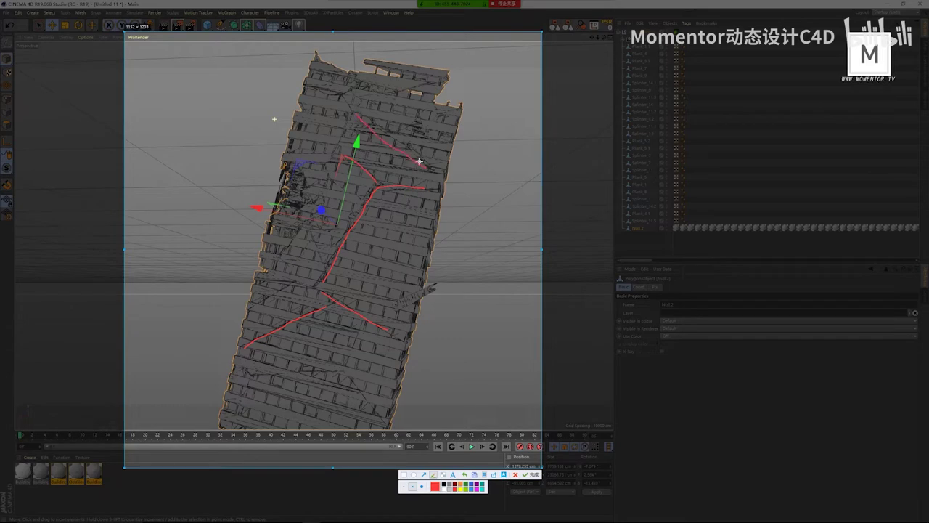
pyautogui.moveTo(387, 134); pyautogui.dragTo(421, 116)
pyautogui.press('Escape')
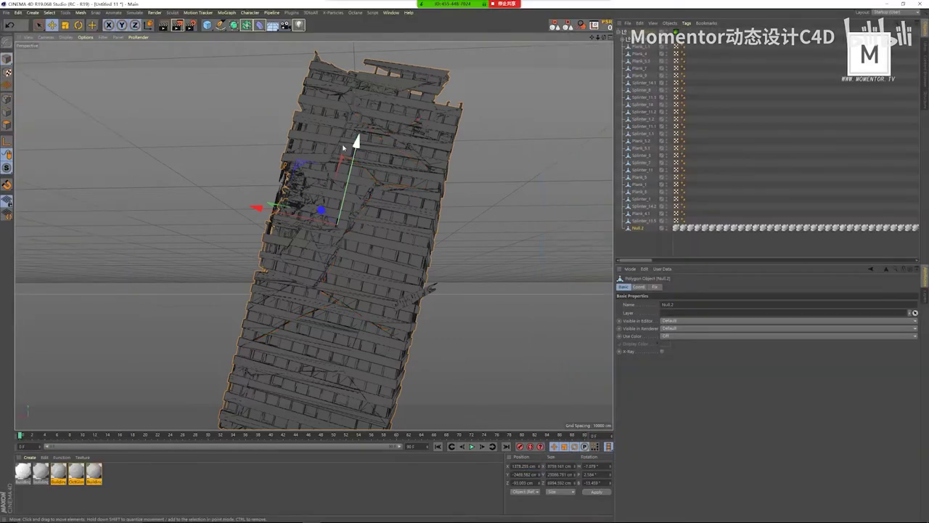
pyautogui.moveTo(353, 137)
pyautogui.keyDown('alt'); pyautogui.mouseDown()
pyautogui.moveTo(407, 203)
pyautogui.moveTo(254, 45)
pyautogui.mouseUp(); pyautogui.keyUp('alt')
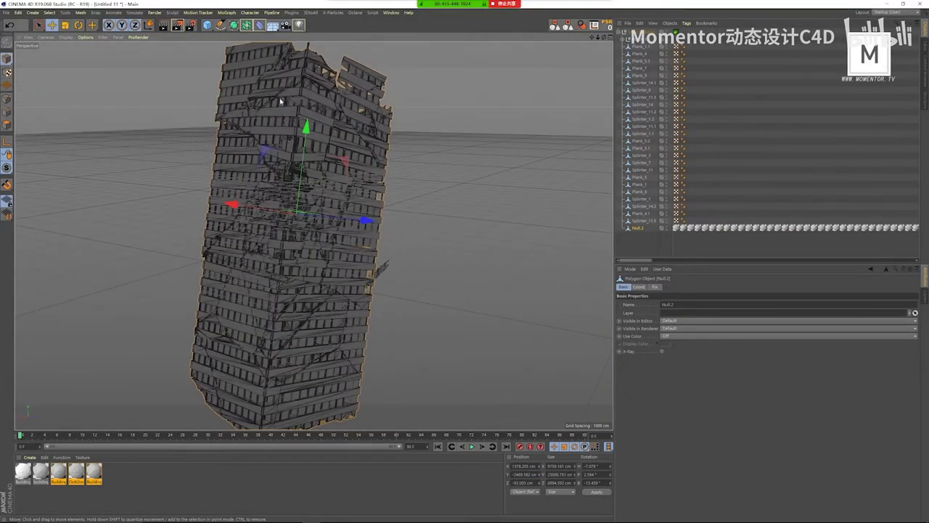
# - Move Null.2 to the top of the Object Manager and orbit around the building
pyautogui.keyDown('alt'); pyautogui.moveTo(280, 101); pyautogui.dragTo(275, 130); pyautogui.keyUp('alt')
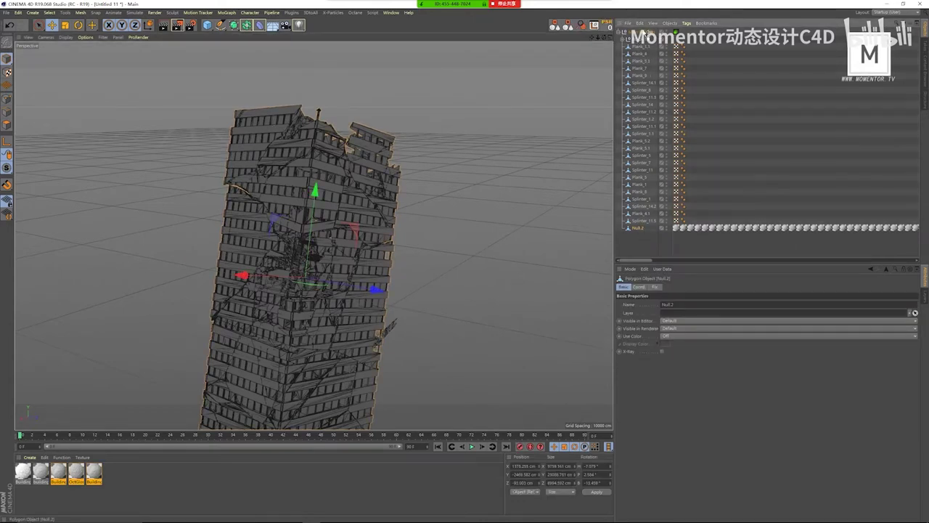
pyautogui.moveTo(643, 34); pyautogui.dragTo(642, 36)
pyautogui.keyDown('alt'); pyautogui.moveTo(312, 218); pyautogui.dragTo(284, 117); pyautogui.keyUp('alt')
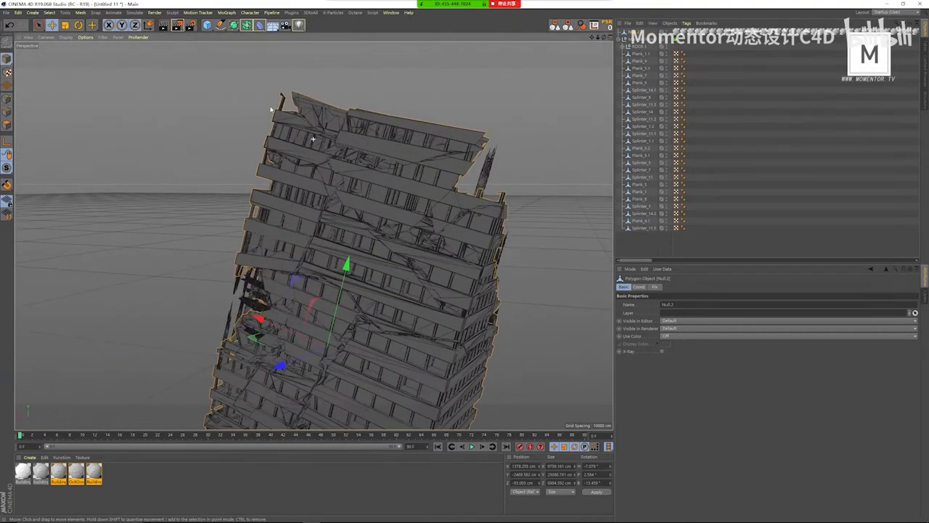
pyautogui.scroll(4, 284, 118)
pyautogui.scroll(-2, 284, 118)
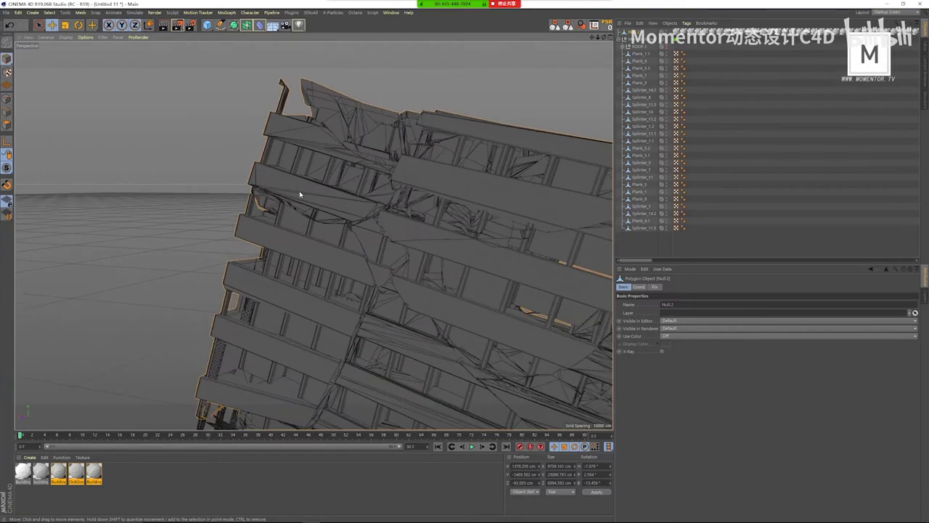
pyautogui.keyDown('alt'); pyautogui.moveTo(301, 195); pyautogui.dragTo(334, 177); pyautogui.keyUp('alt')
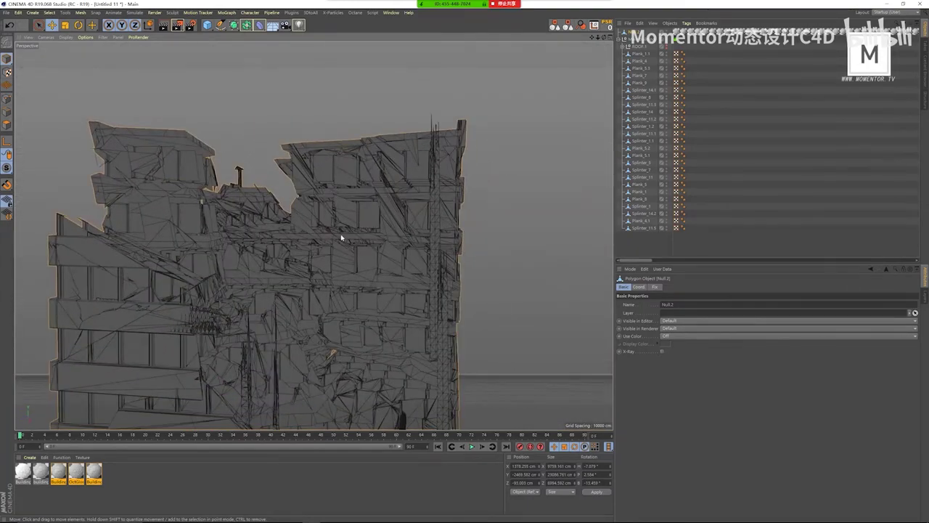
# - Orbit to view the tower from below, then create a new empty project
pyautogui.keyDown('alt'); pyautogui.moveTo(356, 259); pyautogui.dragTo(356, 166); pyautogui.keyUp('alt')
pyautogui.scroll(3, 359, 167)
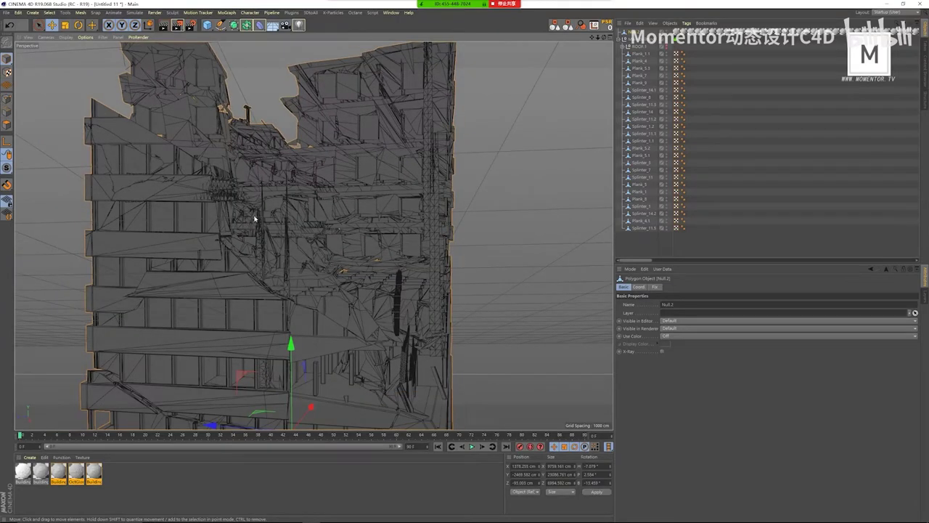
pyautogui.keyDown('alt'); pyautogui.moveTo(335, 157); pyautogui.dragTo(239, 189); pyautogui.keyUp('alt')
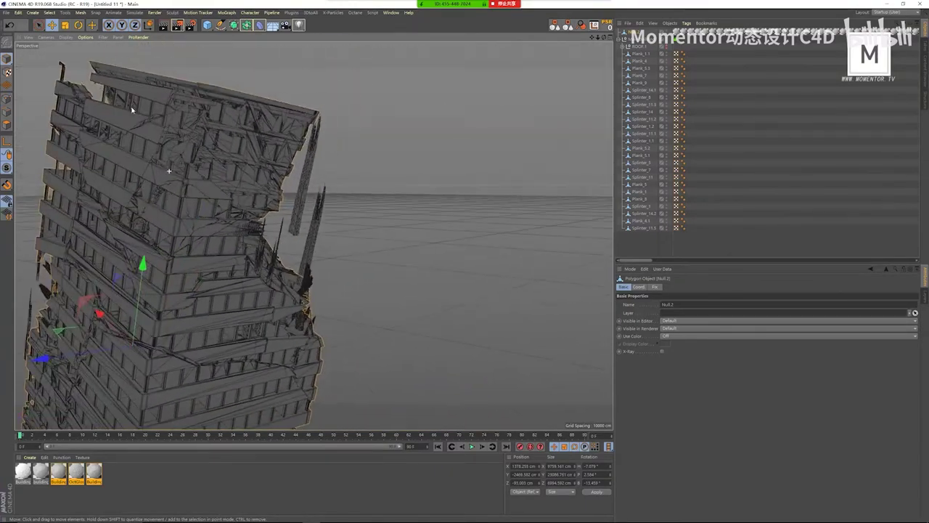
pyautogui.click(7, 12)
pyautogui.click(11, 24)
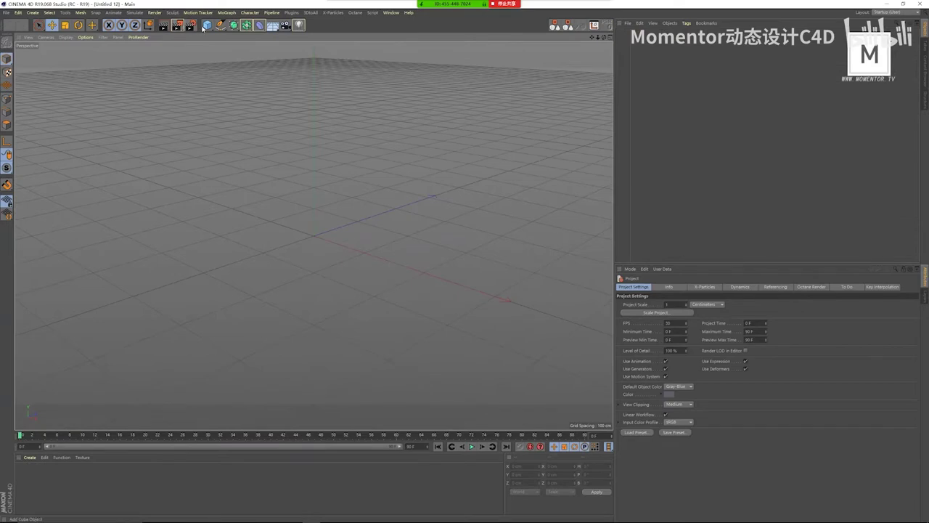
# - Add a cube flattened into a thin slab and a second cube sized 10×10 cm as a post
pyautogui.moveTo(203, 27); pyautogui.dragTo(218, 34)
pyautogui.moveTo(318, 175); pyautogui.dragTo(315, 232)
pyautogui.moveTo(208, 25); pyautogui.dragTo(270, 41)
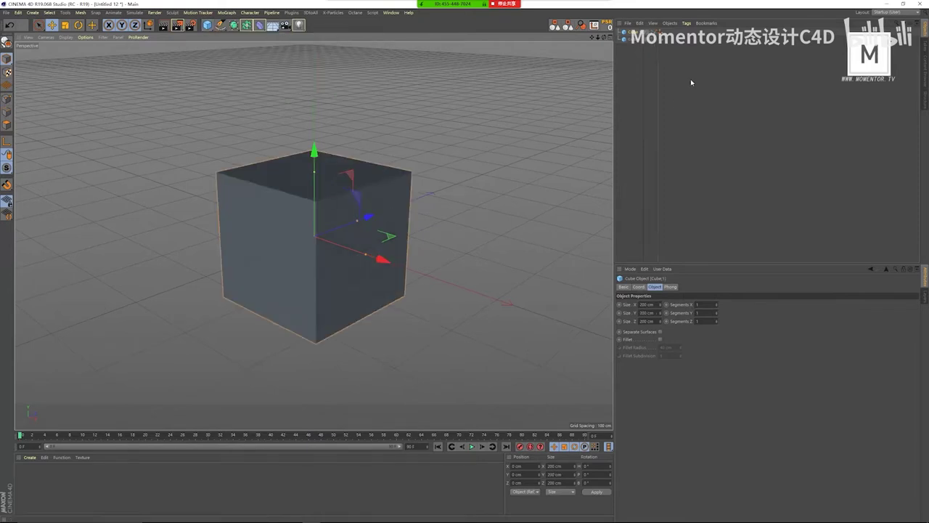
pyautogui.click(646, 304)
pyautogui.write('10')
pyautogui.press('Tab')
pyautogui.press('Tab')
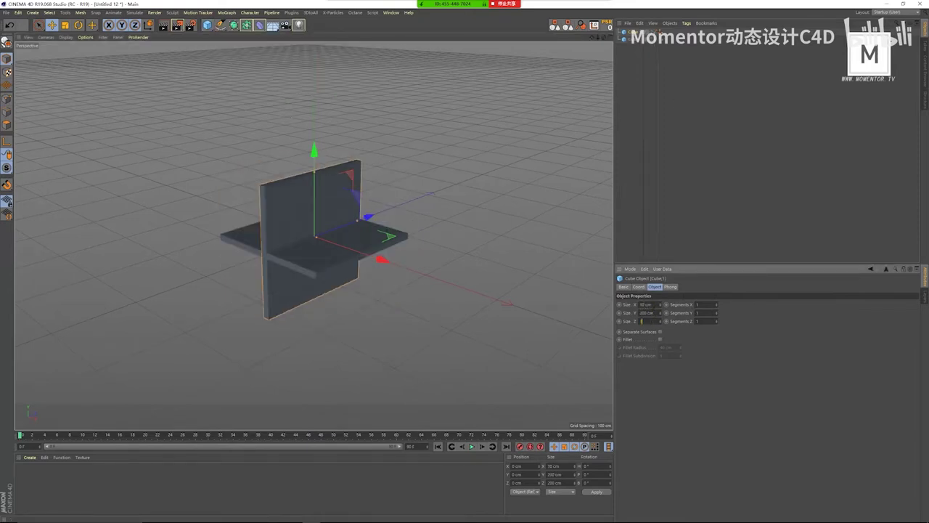
pyautogui.write('10')
pyautogui.press('Tab')
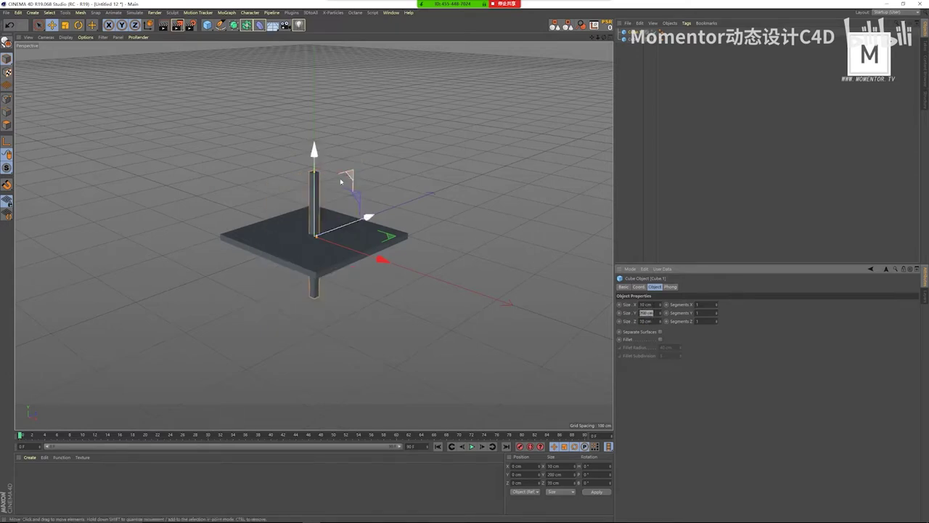
# - Shorten the post to about 110 cm, shift it 40 cm in X, copy it across, and group everything
pyautogui.moveTo(314, 172); pyautogui.dragTo(315, 196)
pyautogui.moveTo(342, 233)
pyautogui.mouseDown()
pyautogui.moveTo(428, 260)
pyautogui.moveTo(373, 235)
pyautogui.moveTo(324, 232)
pyautogui.moveTo(396, 198)
pyautogui.moveTo(332, 234)
pyautogui.mouseUp()
pyautogui.keyDown('alt'); pyautogui.moveTo(320, 239); pyautogui.dragTo(301, 270); pyautogui.keyUp('alt')
pyautogui.hotkey('ctrl', 'a')
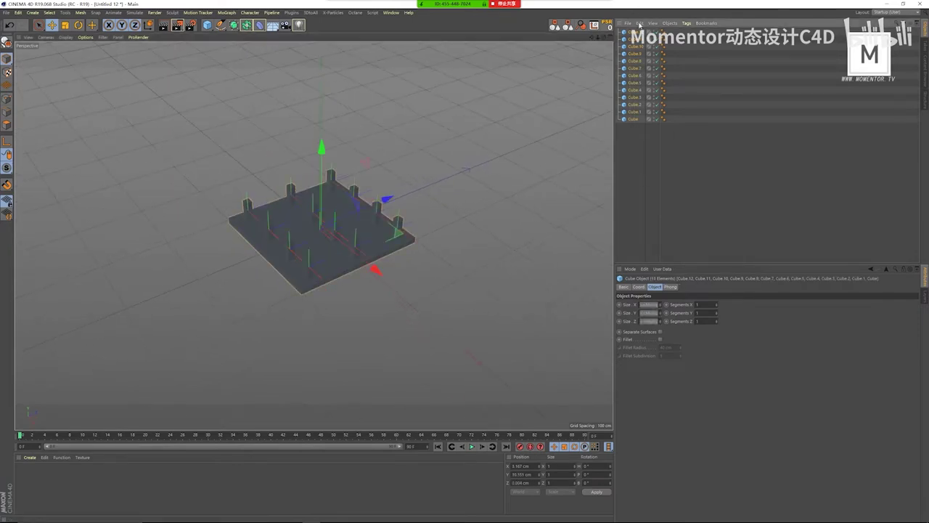
pyautogui.hotkey('alt', 'g')
# - Add a MoGraph Cloner over the floor Null and bring up its Object properties
pyautogui.keyDown('alt'); pyautogui.moveTo(316, 209); pyautogui.dragTo(316, 194); pyautogui.keyUp('alt')
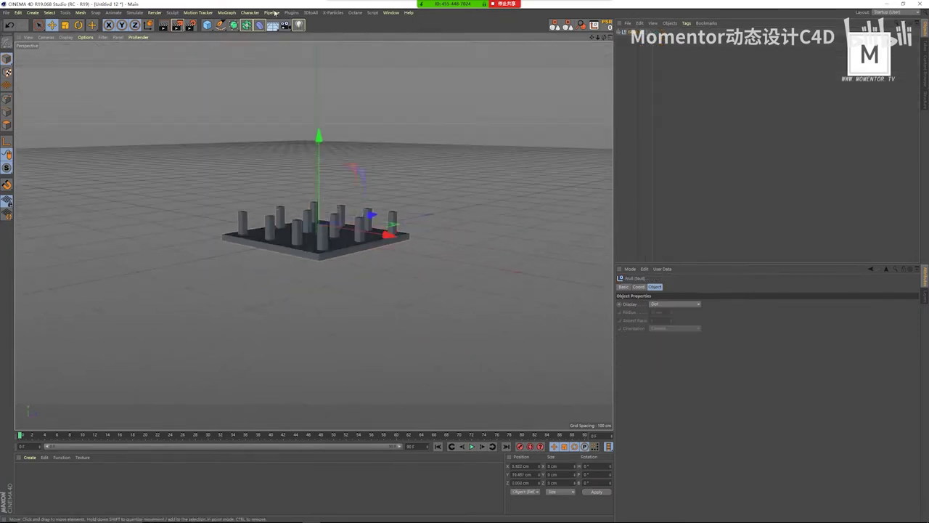
pyautogui.click(226, 12)
pyautogui.click(231, 101)
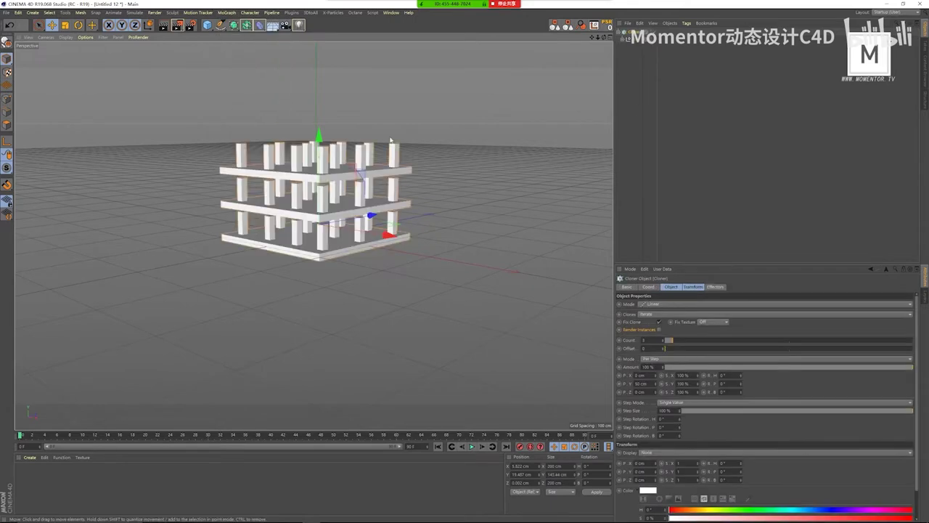
pyautogui.click(648, 287)
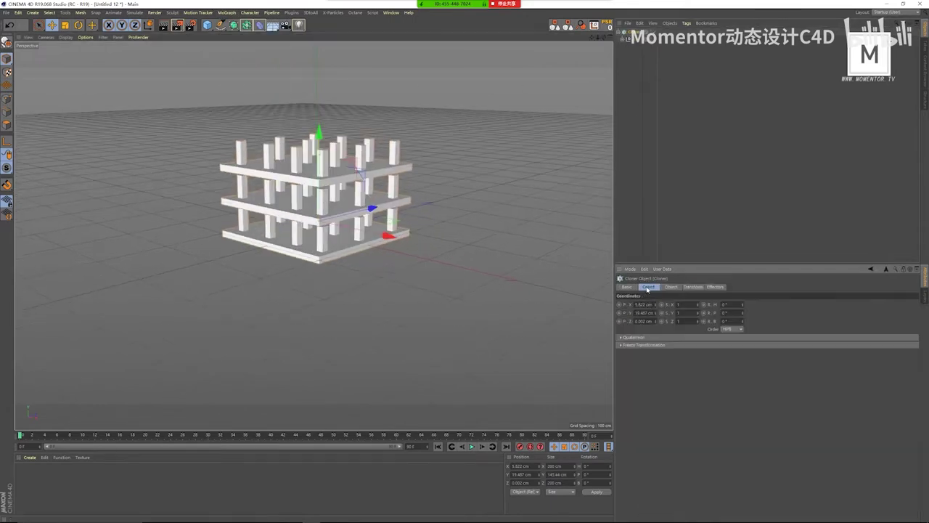
pyautogui.click(694, 287)
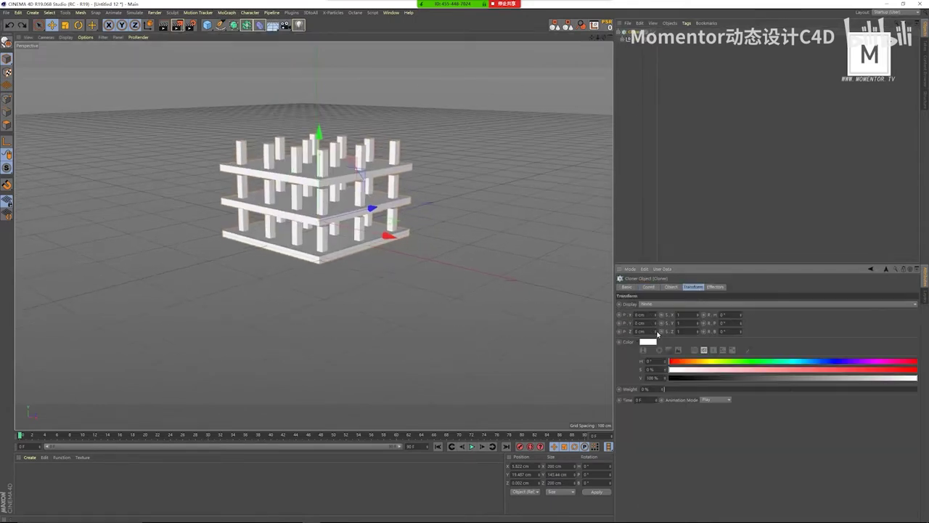
pyautogui.click(658, 288)
pyautogui.click(671, 287)
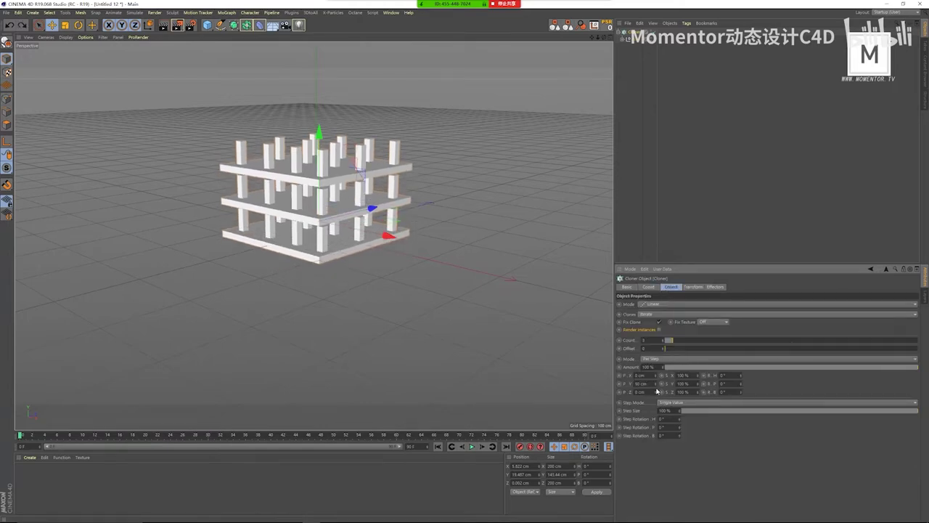
# - Set the Cloner's floor spacing to 41 cm, list its clones, then return to Untitled 11
pyautogui.moveTo(657, 390); pyautogui.dragTo(691, 341)
pyautogui.scroll(-5, 328, 176)
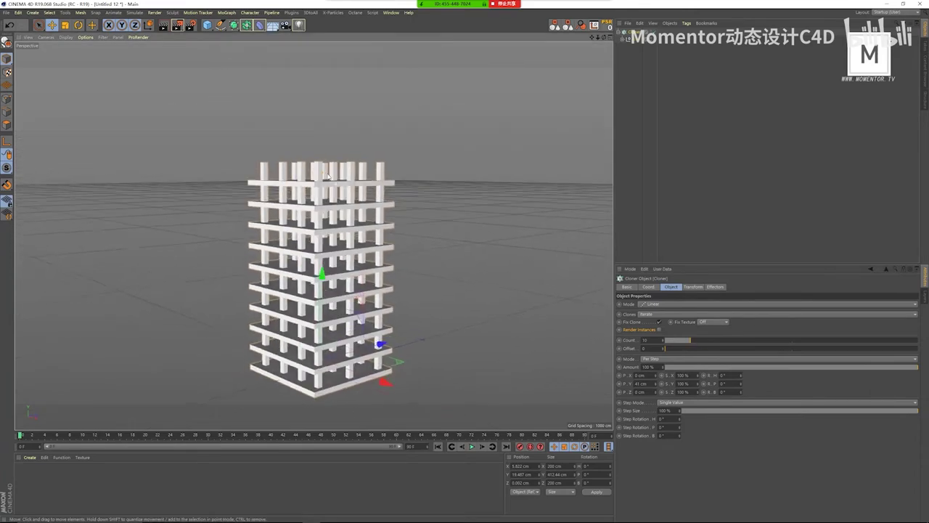
pyautogui.click(621, 42)
pyautogui.keyDown('alt'); pyautogui.moveTo(333, 130); pyautogui.dragTo(317, 241); pyautogui.keyUp('alt')
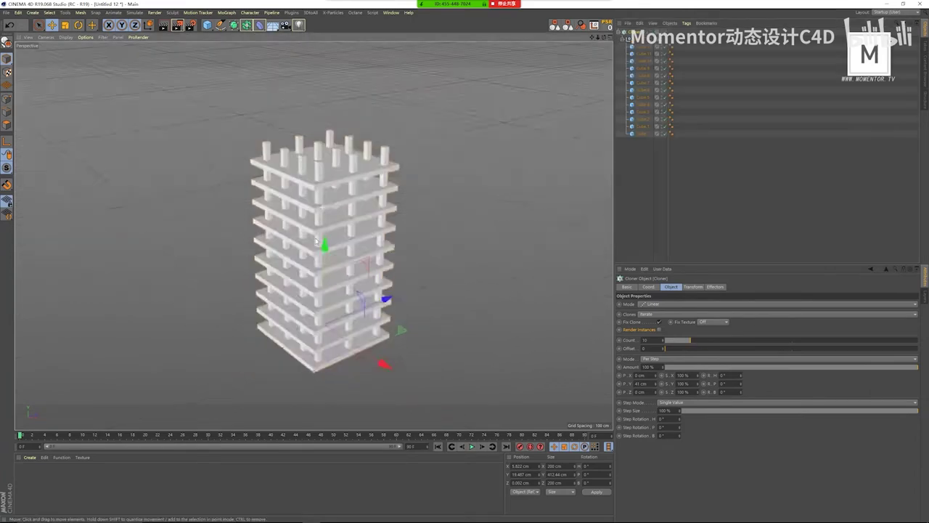
pyautogui.scroll(5, 319, 218)
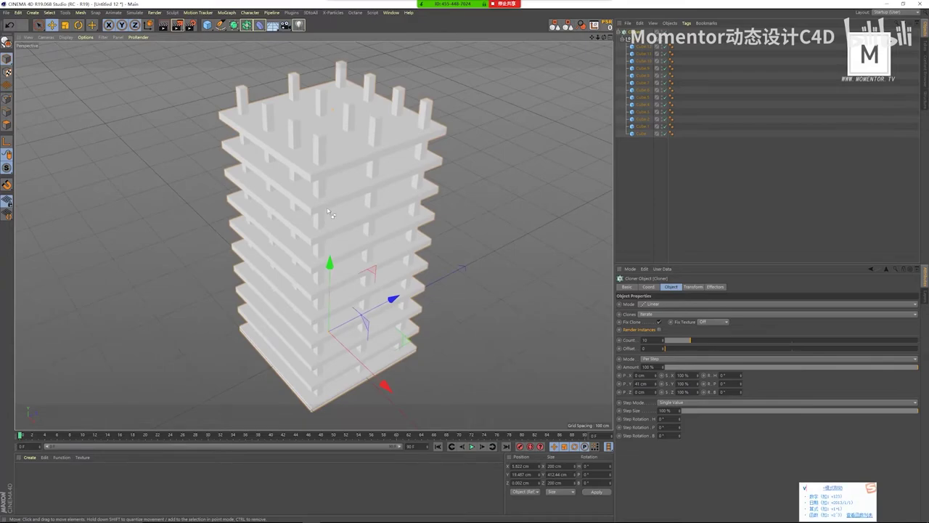
pyautogui.press('v')
pyautogui.click(326, 234)
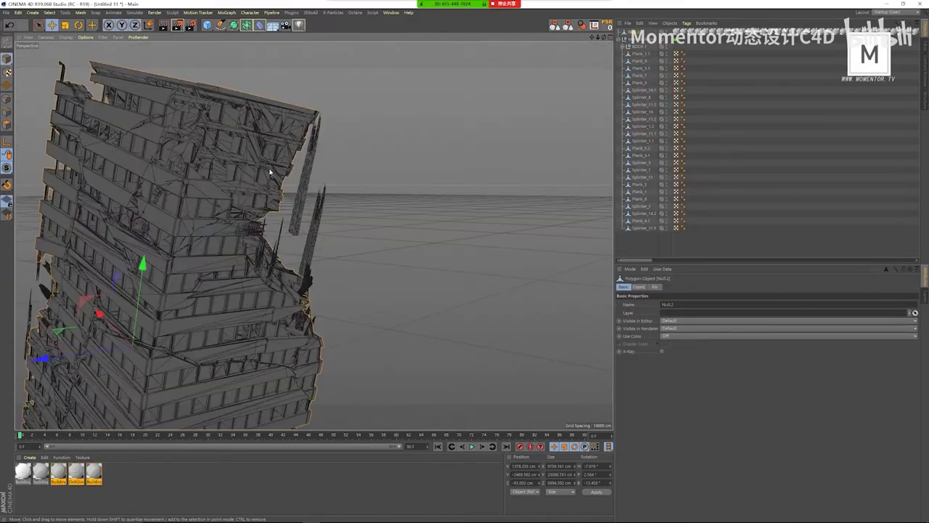
# - Orbit around the damaged tower from several sides and collapse the object hierarchy
pyautogui.keyDown('alt'); pyautogui.moveTo(269, 172); pyautogui.dragTo(336, 169); pyautogui.keyUp('alt')
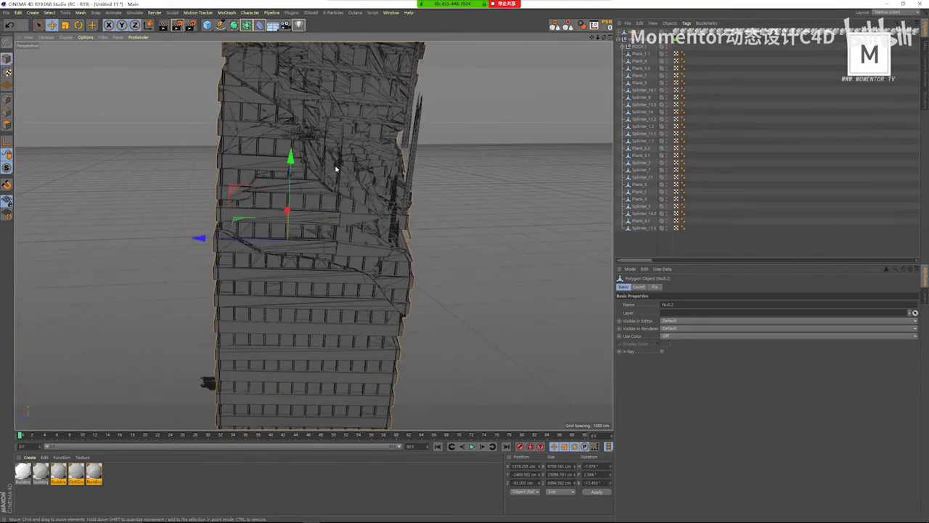
pyautogui.keyDown('alt'); pyautogui.moveTo(327, 177); pyautogui.dragTo(296, 216); pyautogui.keyUp('alt')
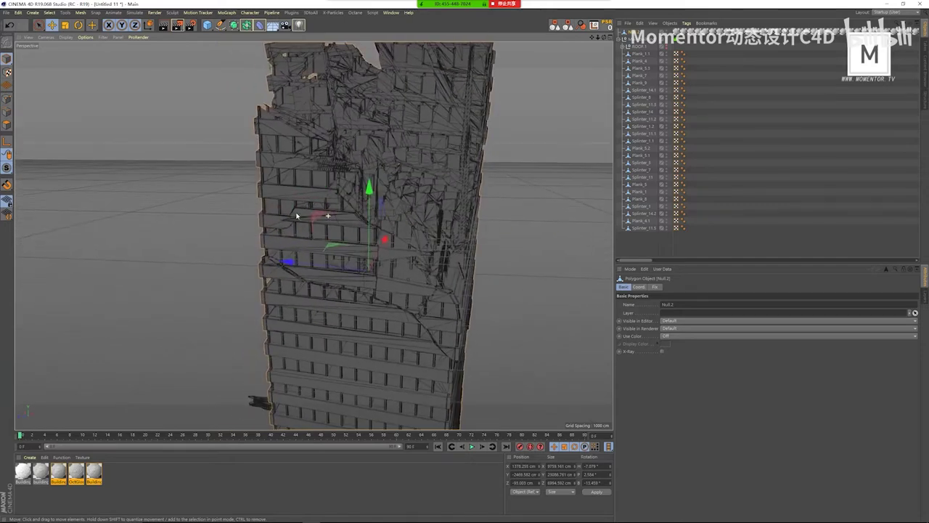
pyautogui.keyDown('alt'); pyautogui.moveTo(356, 201); pyautogui.dragTo(325, 166); pyautogui.keyUp('alt')
pyautogui.click(620, 40)
# - Switch to the open 068_BROKEN_BUILDINGS project from the projects list
pyautogui.press('v')
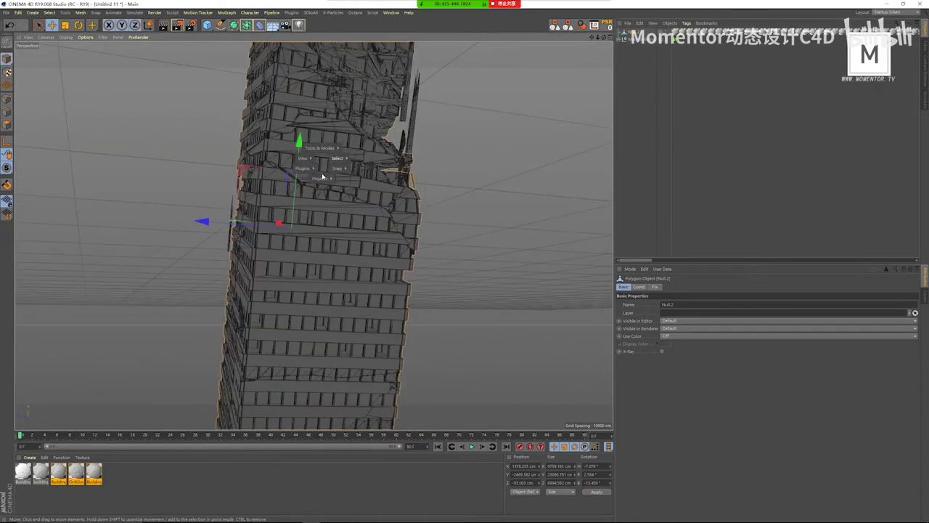
pyautogui.moveTo(320, 177)
pyautogui.press('v')
pyautogui.press('v')
pyautogui.click(315, 205)
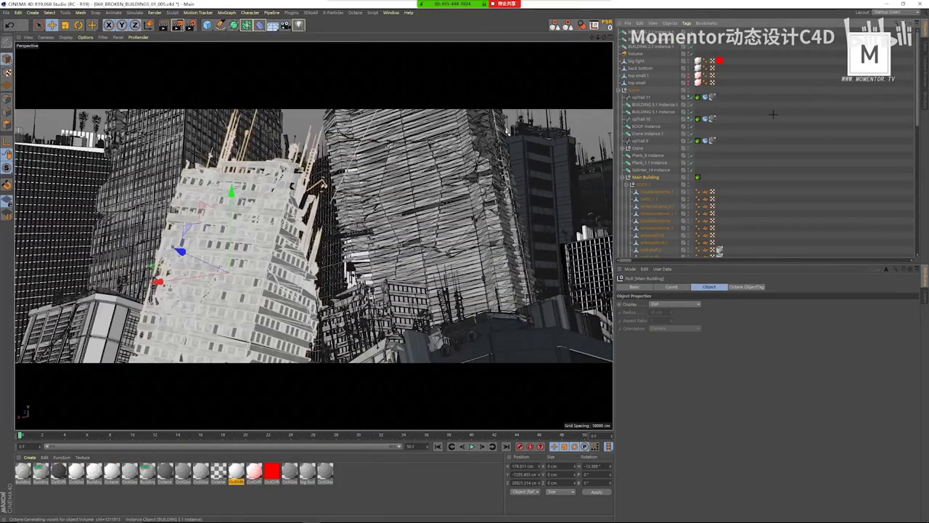
# - Select the Original camera, show its Composition helpers and look through it
pyautogui.click(689, 168)
pyautogui.scroll(-10, 760, 134)
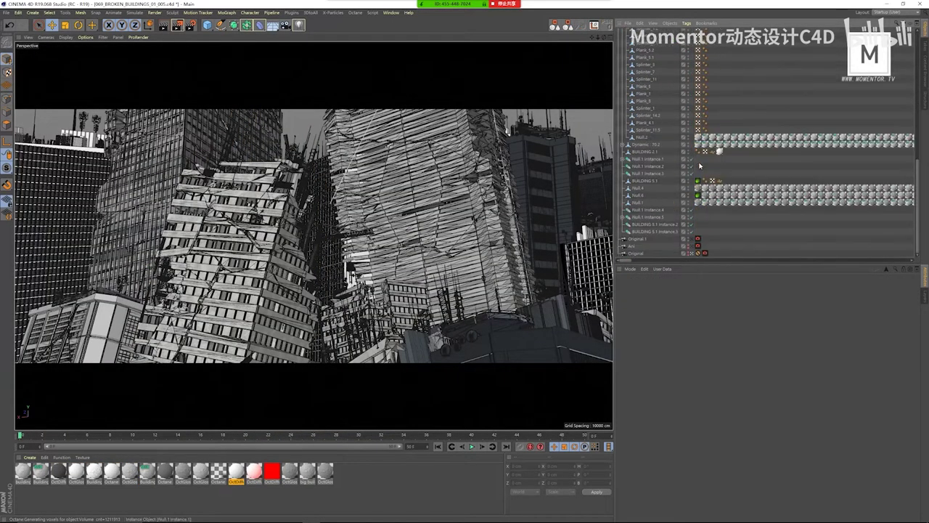
pyautogui.click(639, 253)
pyautogui.click(857, 286)
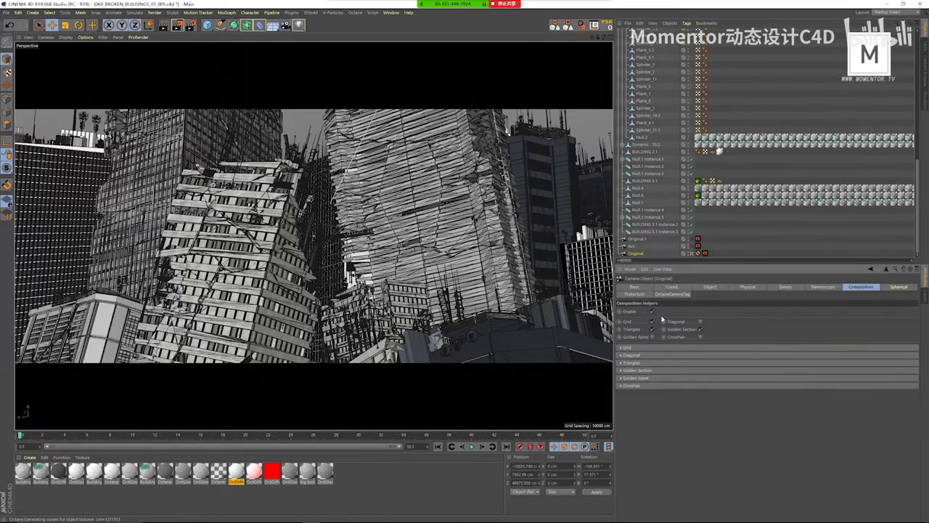
pyautogui.click(690, 254)
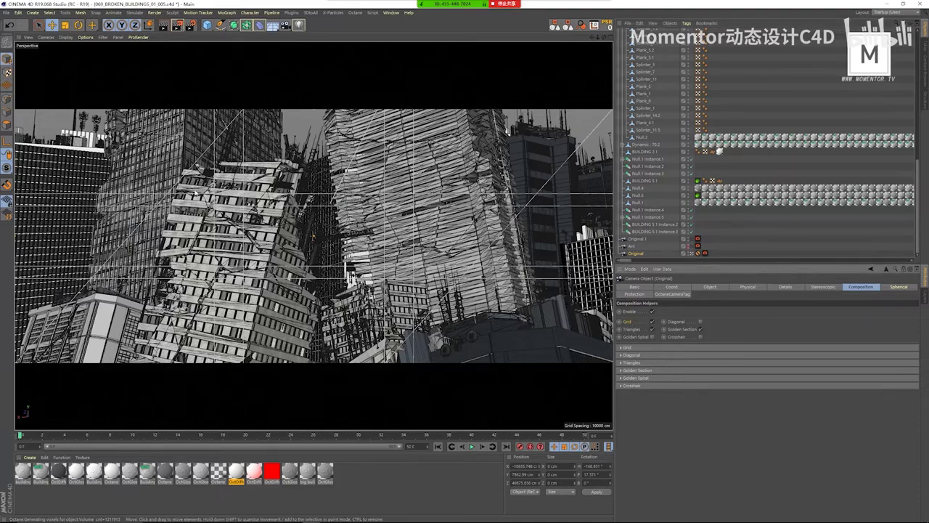
# - Sketch red composition lines over the camera shot, then leave the camera view
pyautogui.hotkey('ctrl', 'alt', 'a')
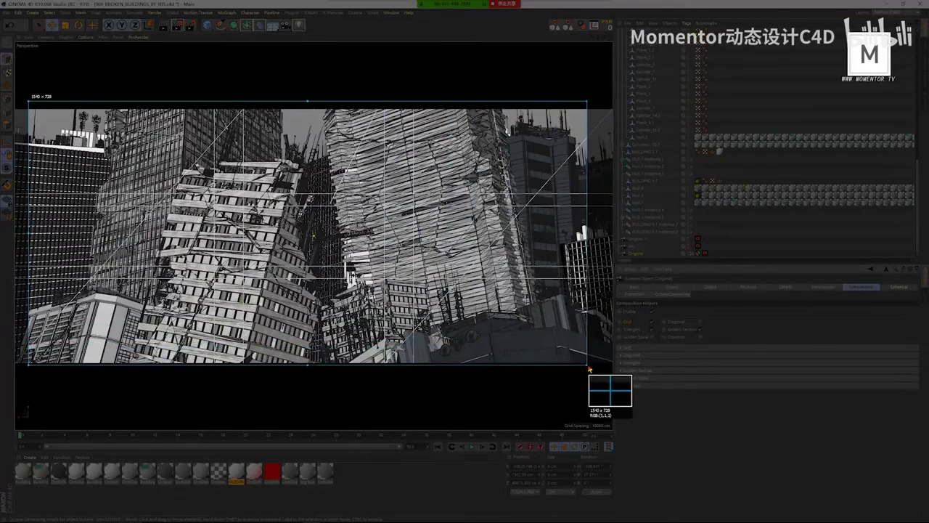
pyautogui.click(611, 360)
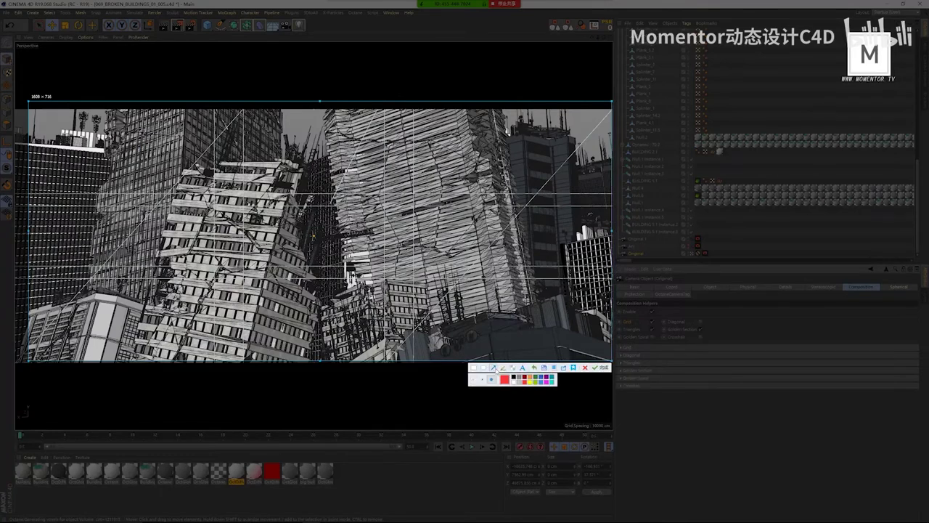
pyautogui.moveTo(221, 243); pyautogui.dragTo(227, 246)
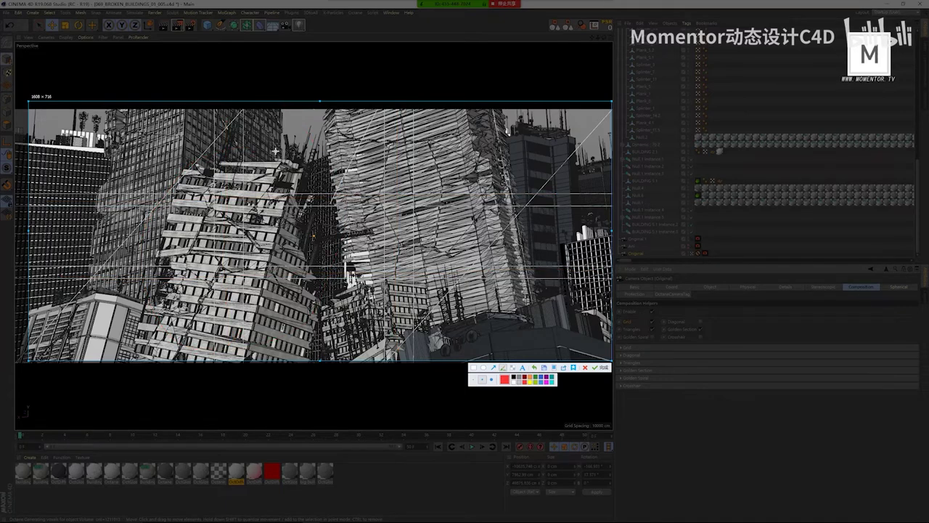
pyautogui.rightClick(276, 151)
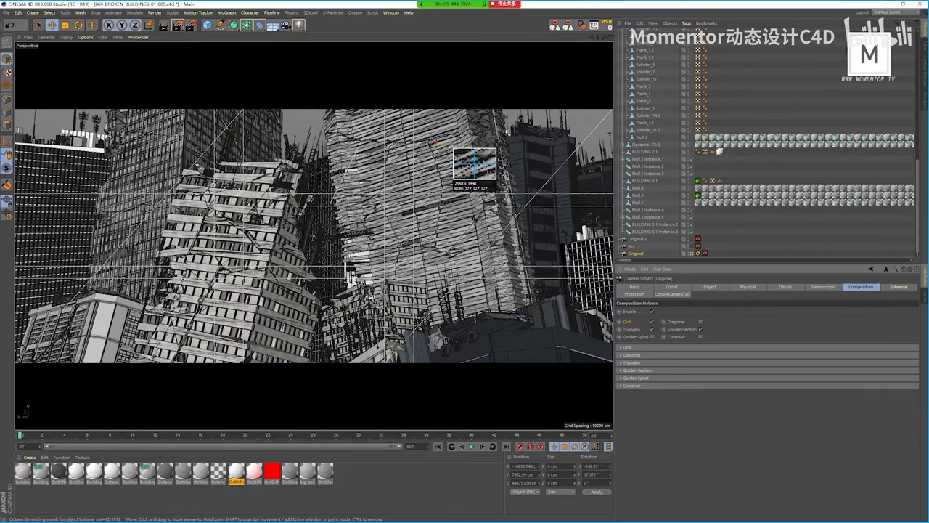
pyautogui.press('Escape')
pyautogui.click(694, 253)
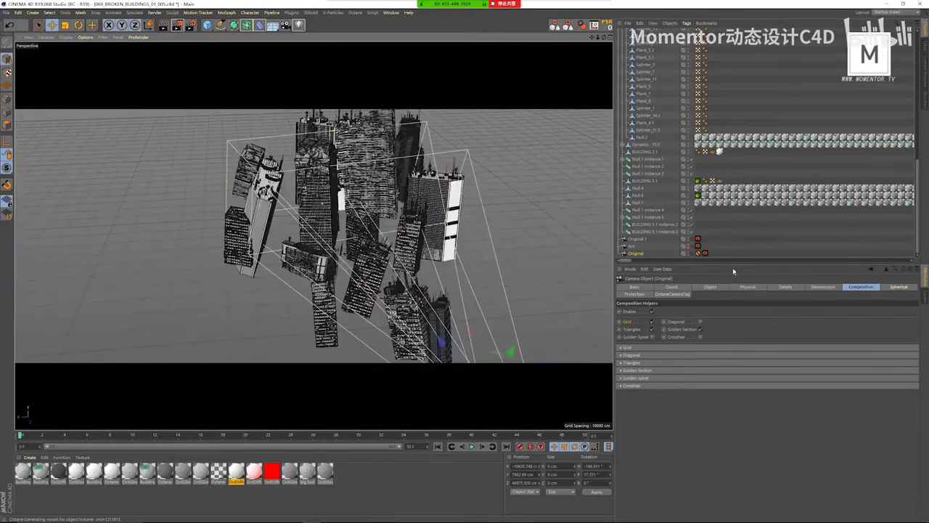
# - Look through the Original camera and select building instances in the shot
pyautogui.click(691, 253)
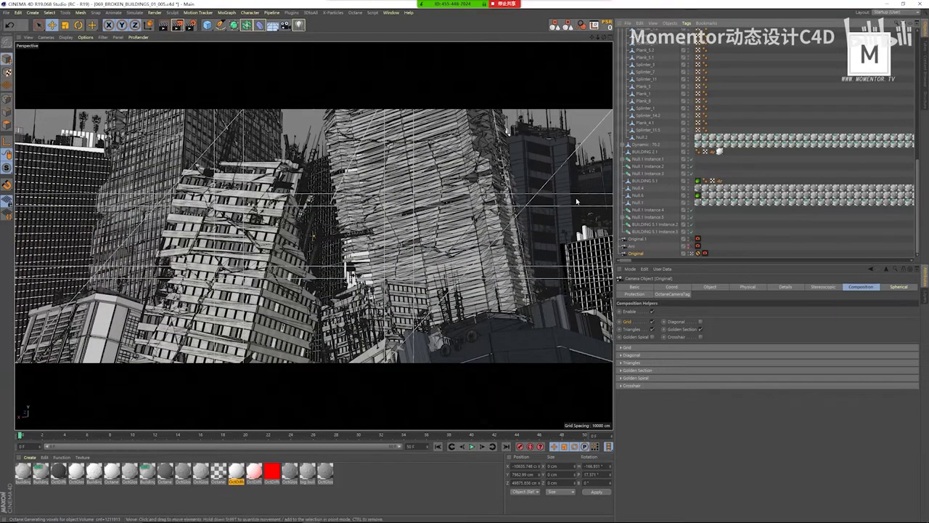
pyautogui.click(576, 201)
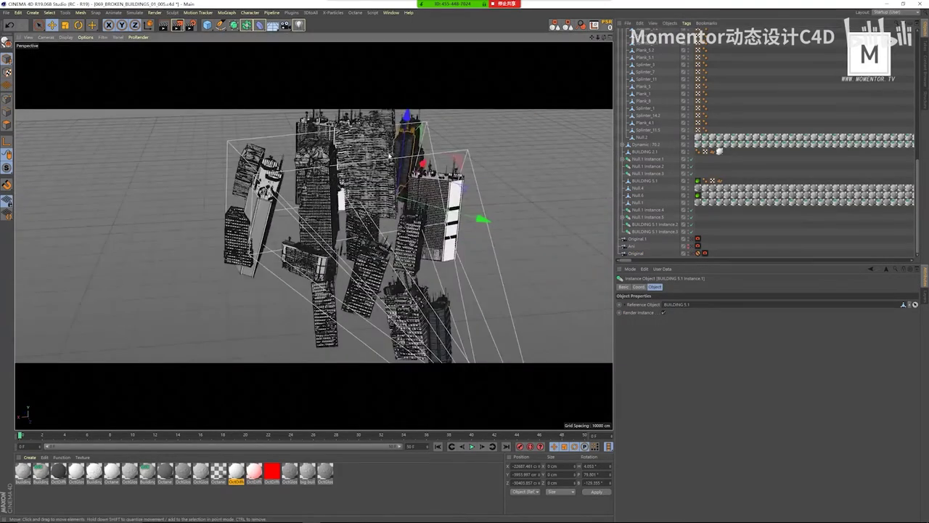
pyautogui.keyDown('alt'); pyautogui.moveTo(390, 156); pyautogui.dragTo(456, 231); pyautogui.keyUp('alt')
pyautogui.click(331, 258)
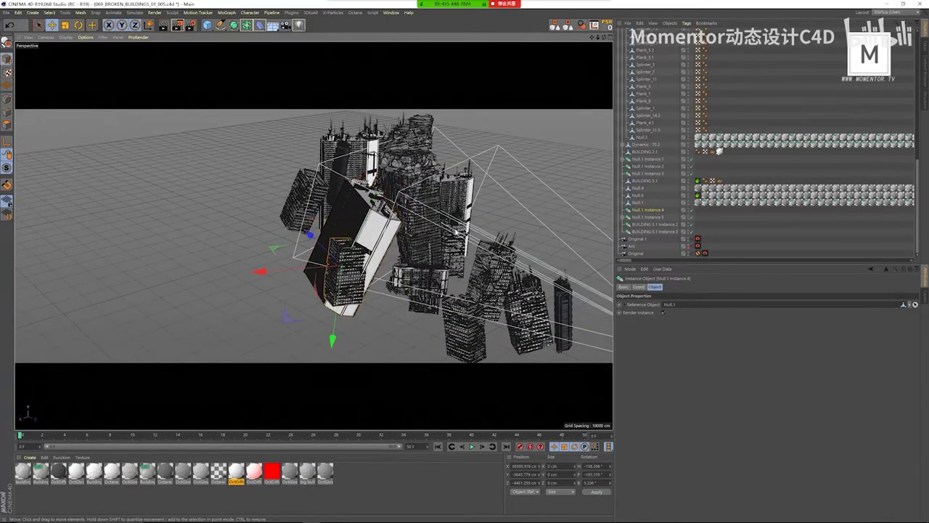
pyautogui.click(695, 253)
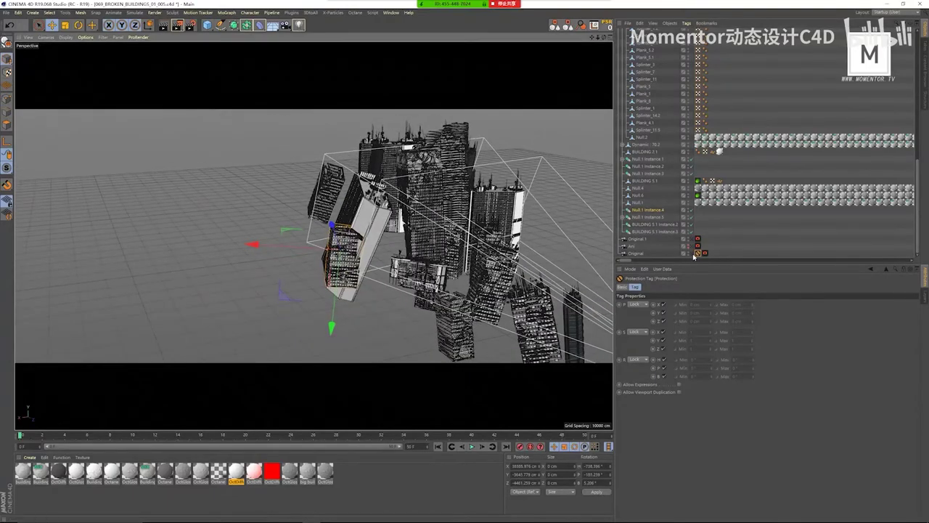
pyautogui.click(695, 255)
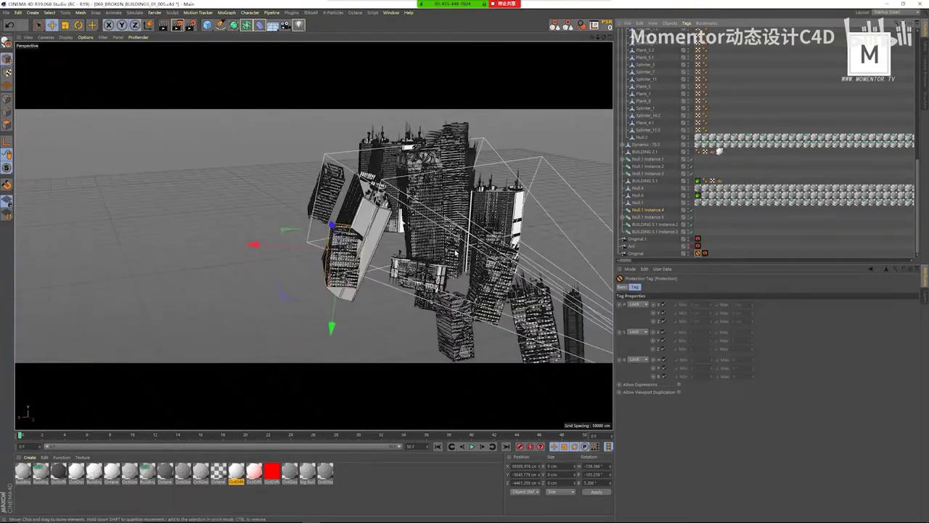
# - Select the BUILDING 5.1 Instance.1 and BUILDING 2.1 Instance.2 buildings through the camera
pyautogui.keyDown('alt'); pyautogui.moveTo(455, 253); pyautogui.dragTo(331, 238); pyautogui.keyUp('alt')
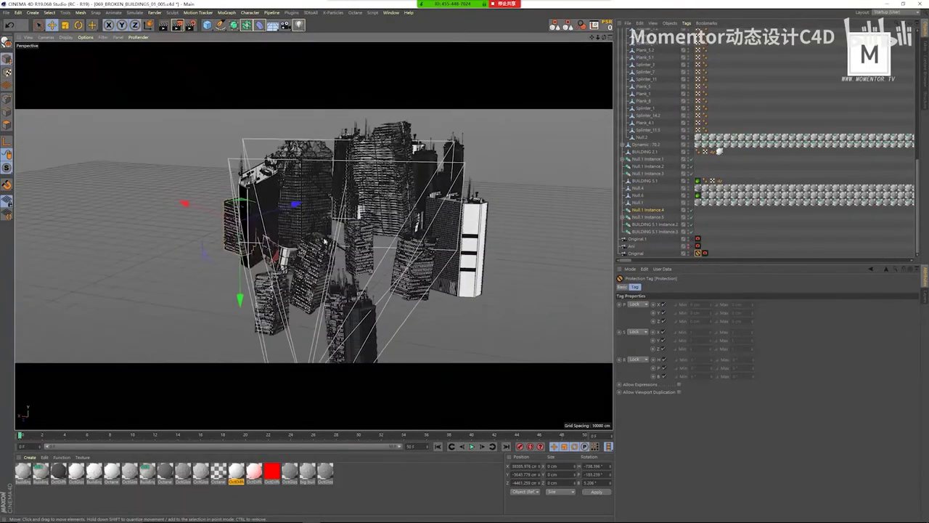
pyautogui.click(317, 270)
pyautogui.keyDown('alt'); pyautogui.moveTo(318, 270); pyautogui.dragTo(374, 216); pyautogui.keyUp('alt')
pyautogui.click(337, 209)
pyautogui.click(376, 221)
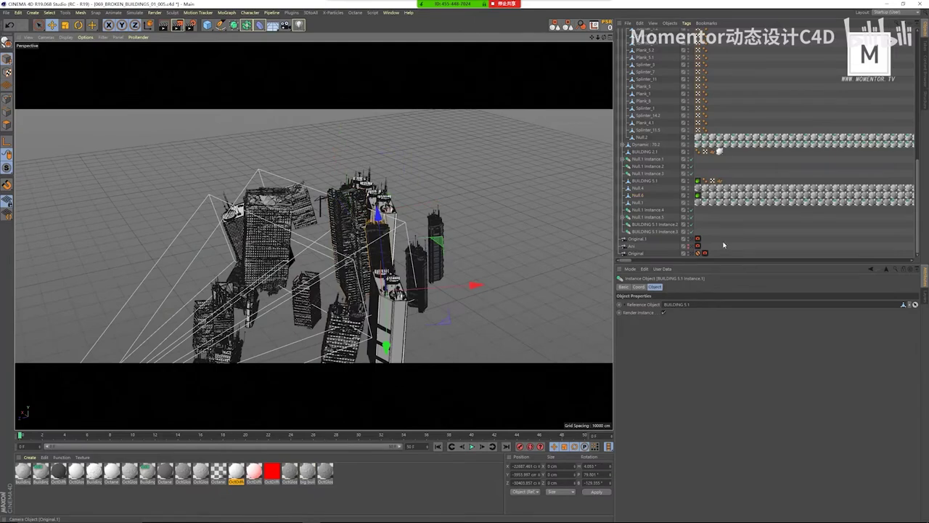
pyautogui.click(692, 253)
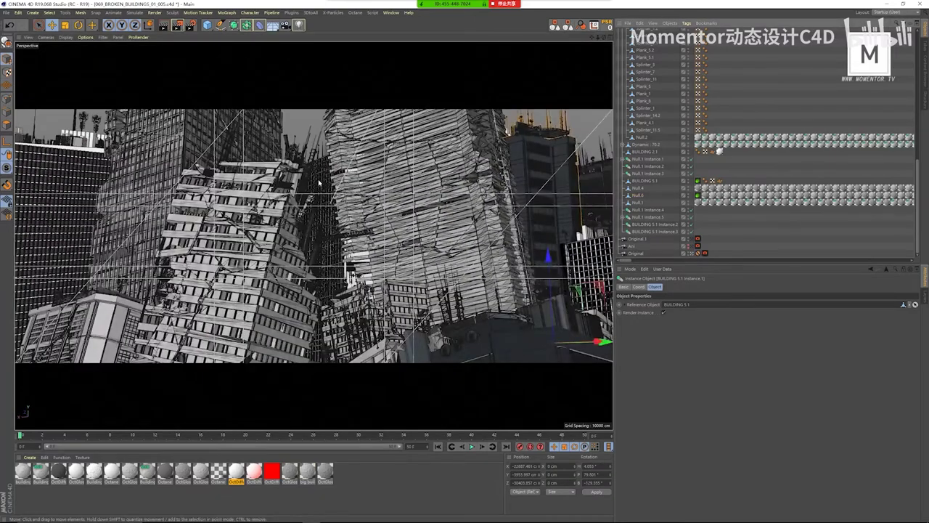
pyautogui.click(318, 183)
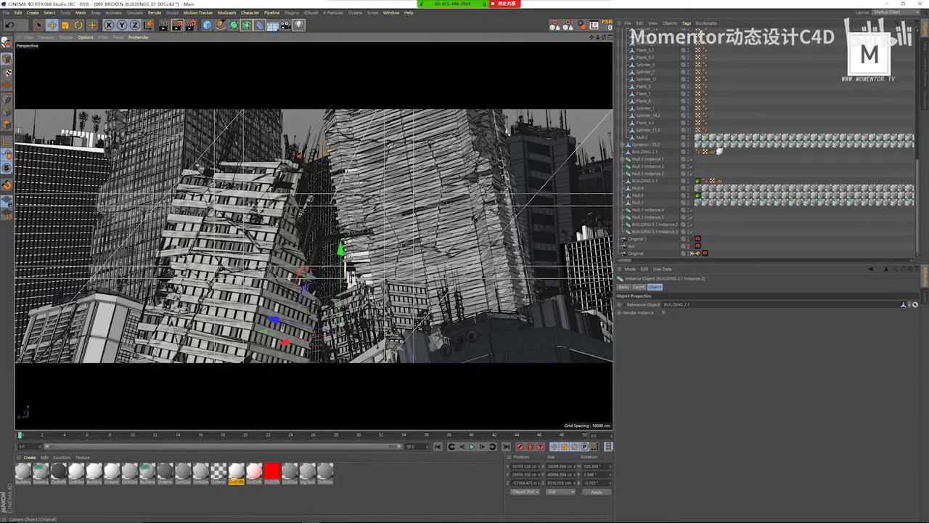
# - Slide the selected building right in the shot, undoing a trial upward move
pyautogui.keyDown('alt'); pyautogui.moveTo(606, 213); pyautogui.dragTo(290, 305); pyautogui.keyUp('alt')
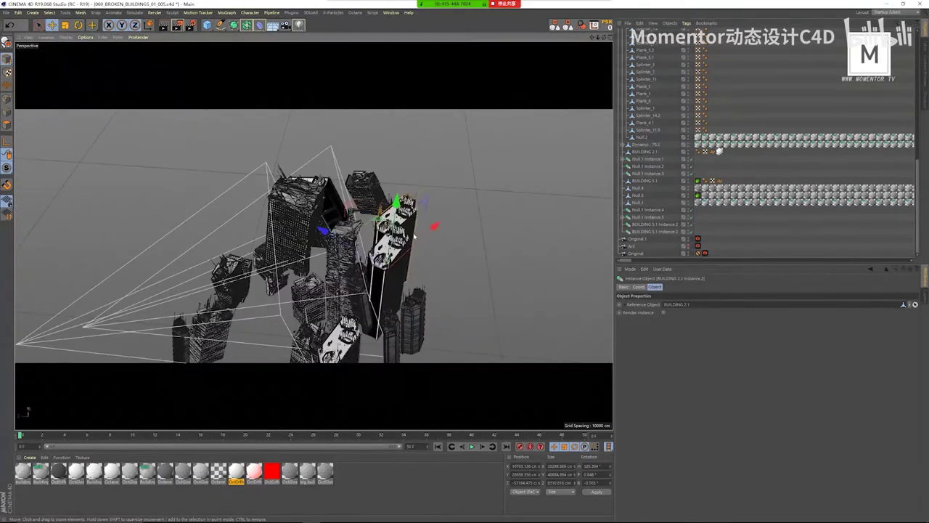
pyautogui.moveTo(327, 227); pyautogui.dragTo(508, 240)
pyautogui.scroll(10, 327, 239)
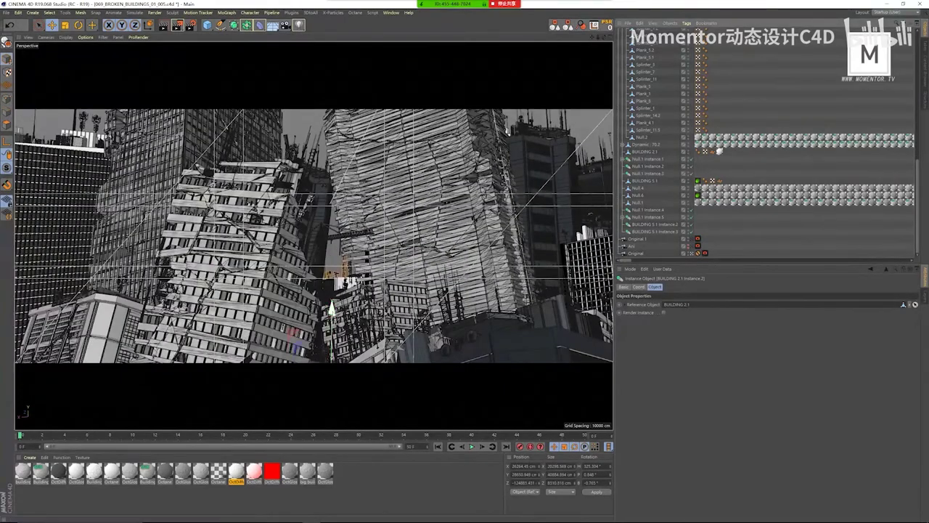
pyautogui.moveTo(322, 319); pyautogui.dragTo(324, 257)
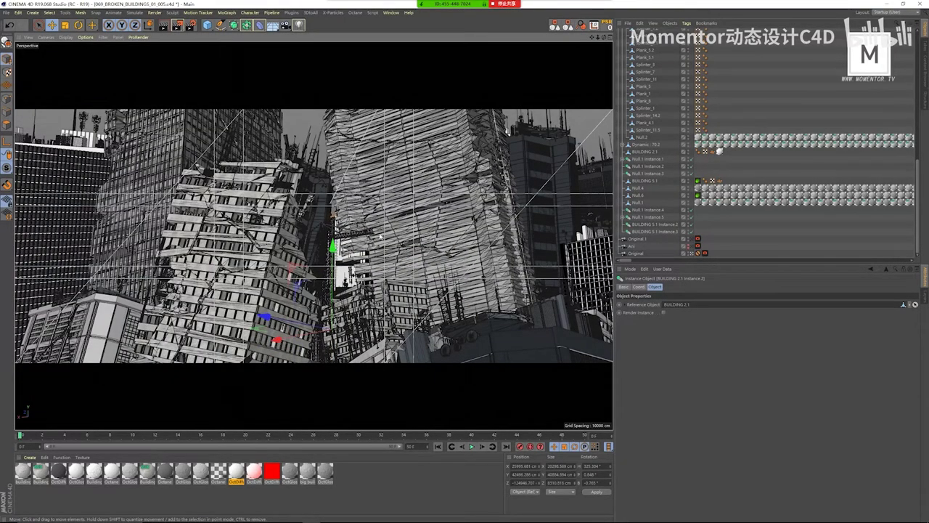
pyautogui.hotkey('ctrl', 'z')
pyautogui.hotkey('ctrl', 'z')
pyautogui.hotkey('ctrl', 'z')
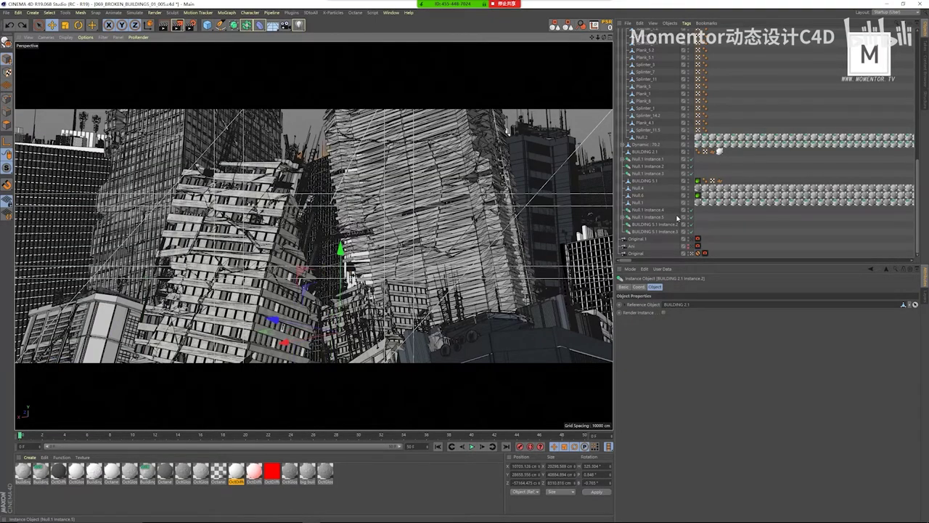
pyautogui.click(693, 253)
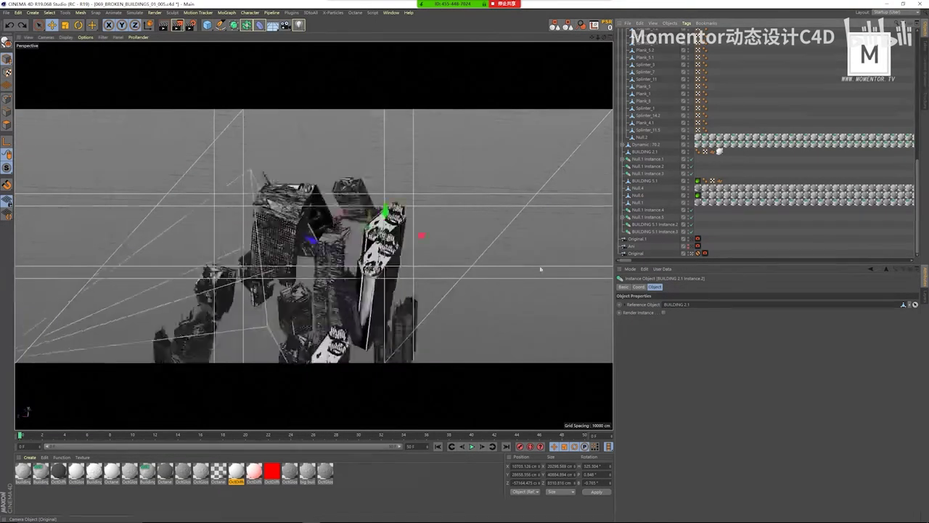
pyautogui.click(694, 254)
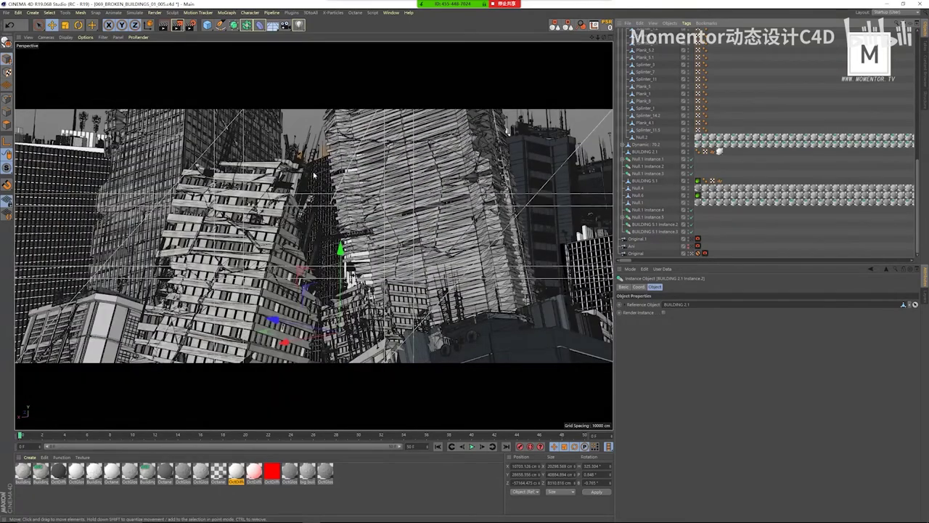
# - Scale down the selected building and clear the selection
pyautogui.press('t')
pyautogui.moveTo(340, 255); pyautogui.dragTo(396, 176)
pyautogui.click(779, 125)
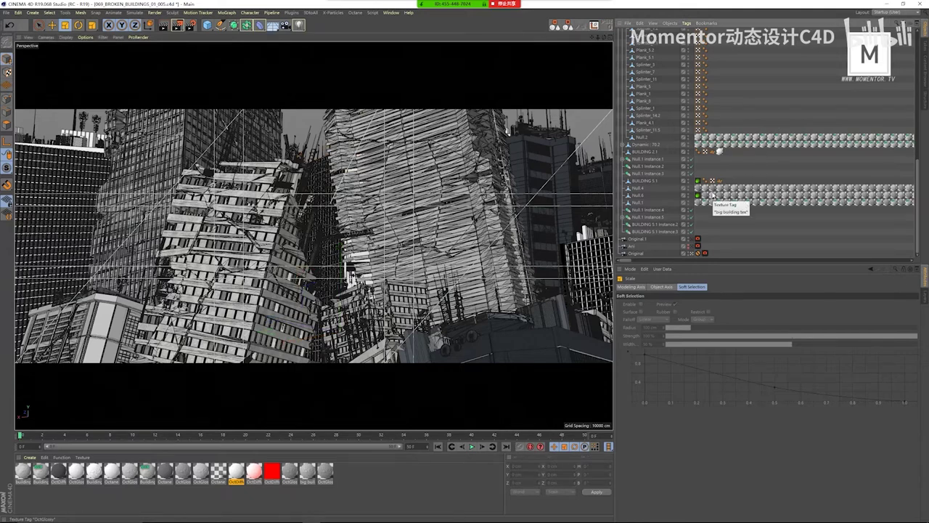
# - Frame the Null.4 building group, orbit it, and view it through the Original camera
pyautogui.click(638, 188)
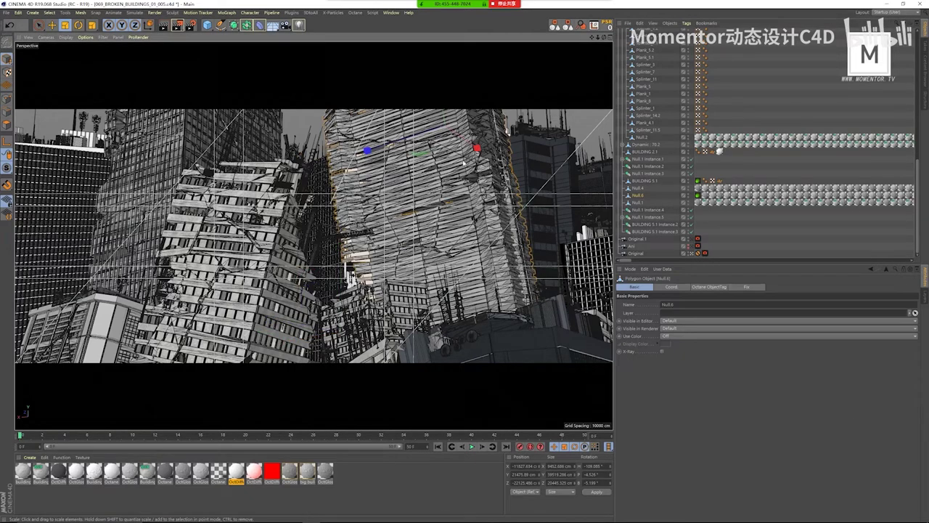
pyautogui.press('o')
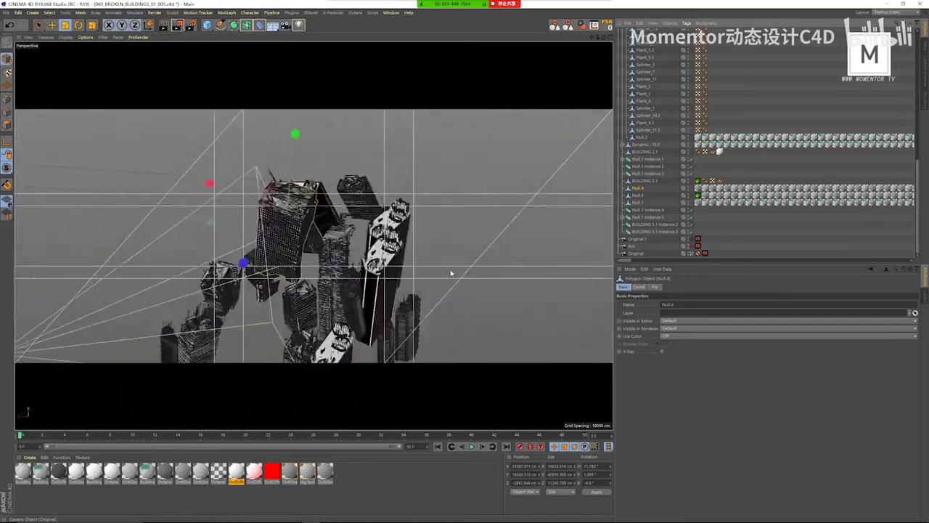
pyautogui.keyDown('alt'); pyautogui.moveTo(453, 272); pyautogui.dragTo(536, 230); pyautogui.keyUp('alt')
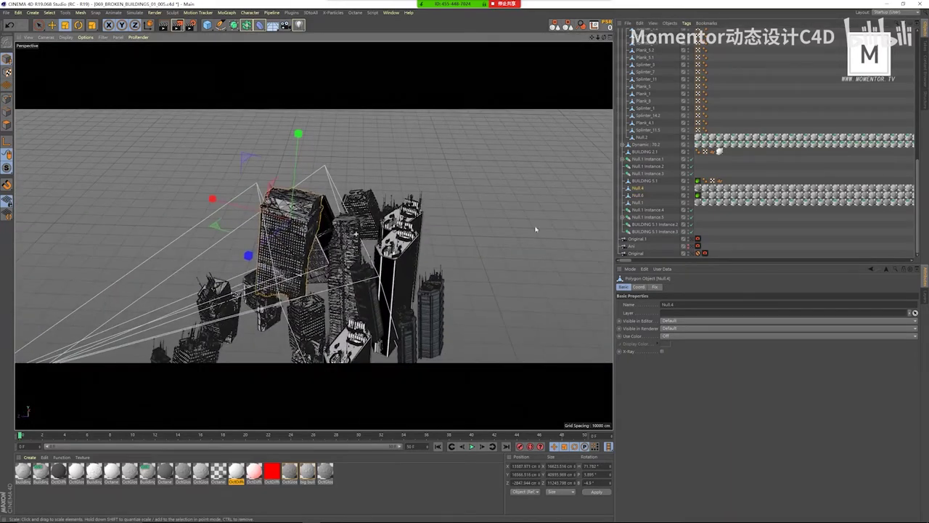
pyautogui.click(689, 254)
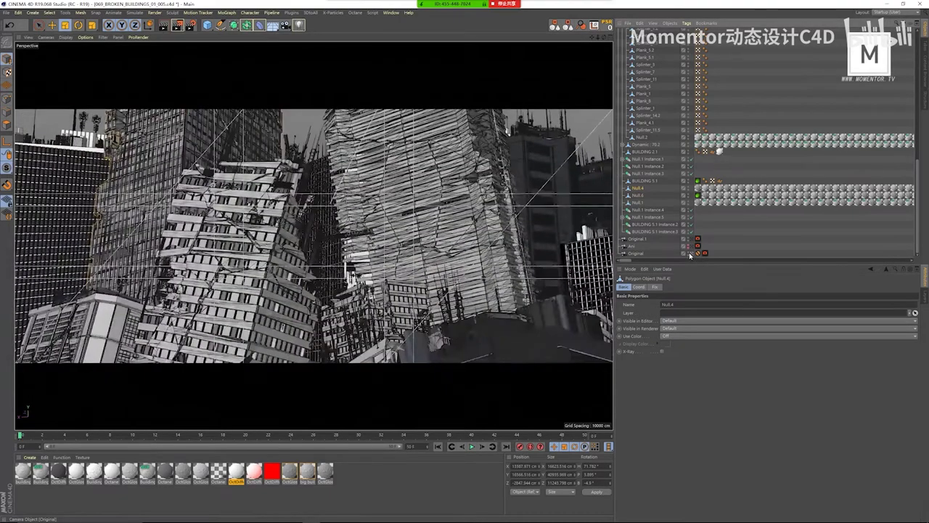
pyautogui.scroll(10, 700, 240)
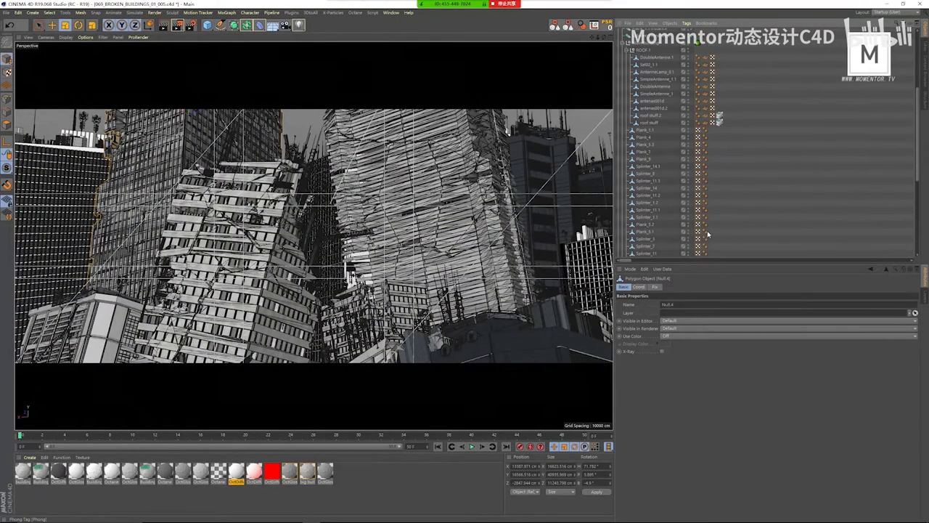
# - Select the Volume object and tidy the list, collapsing the ROOF 1 group under Main Building
pyautogui.scroll(1, 709, 233)
pyautogui.click(634, 54)
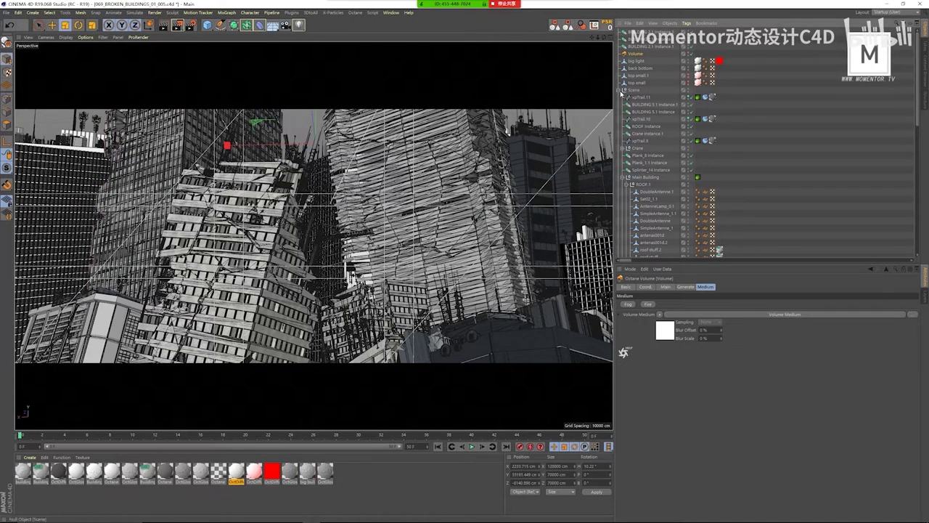
pyautogui.click(622, 91)
pyautogui.click(622, 90)
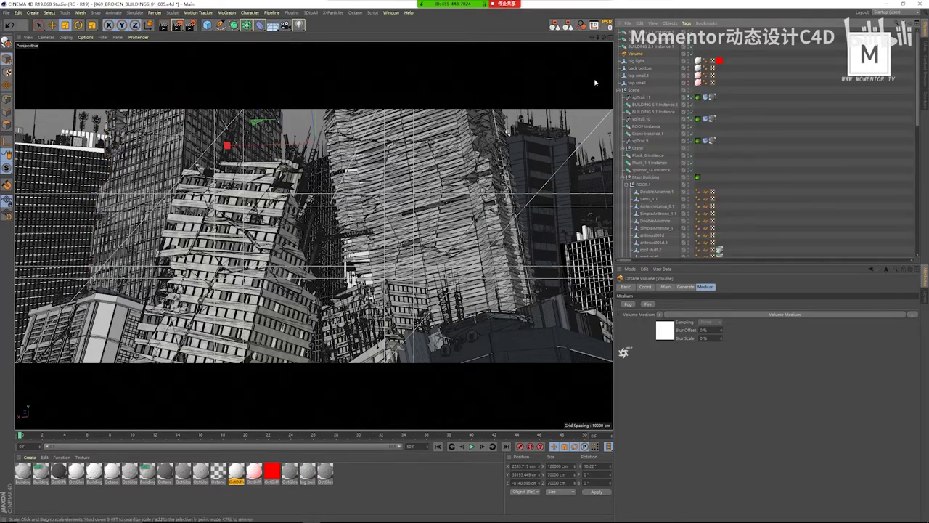
pyautogui.scroll(-8, 675, 182)
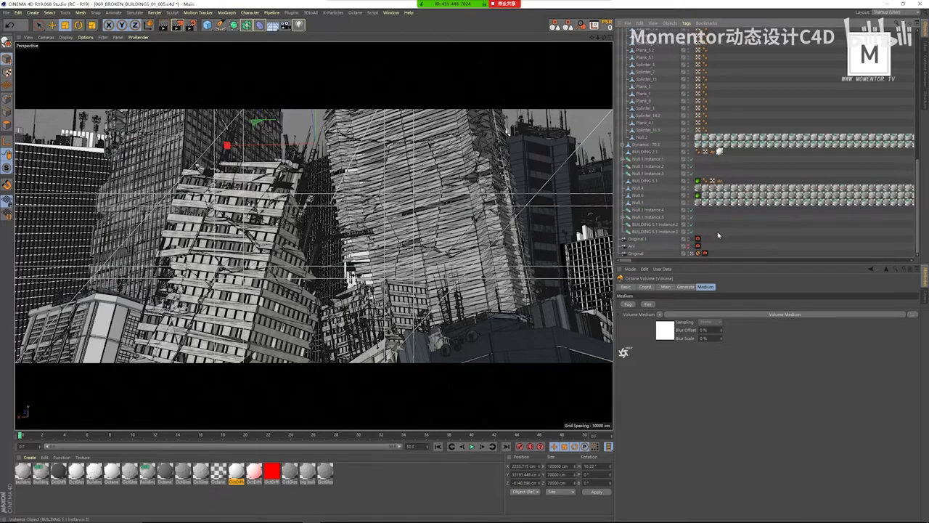
pyautogui.scroll(5, 709, 223)
pyautogui.scroll(5, 709, 222)
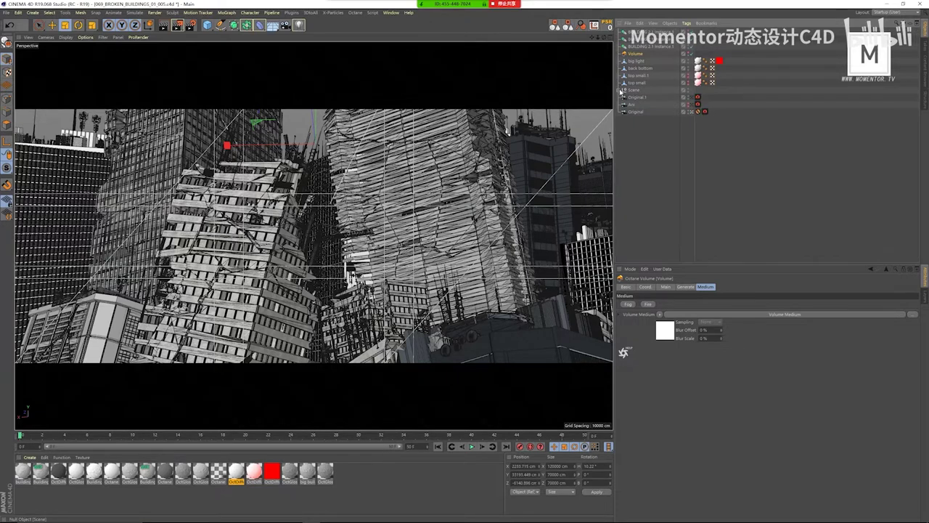
pyautogui.click(629, 184)
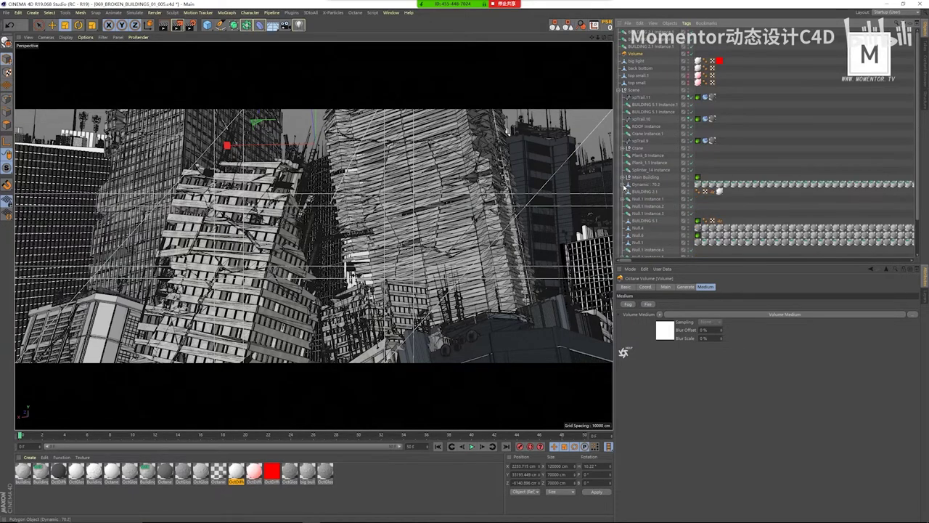
pyautogui.scroll(-2, 626, 188)
pyautogui.scroll(2, 625, 189)
# - Inspect the Octane material's Medium channel, close the editor and reselect the Volume
pyautogui.doubleClick(218, 472)
pyautogui.click(131, 248)
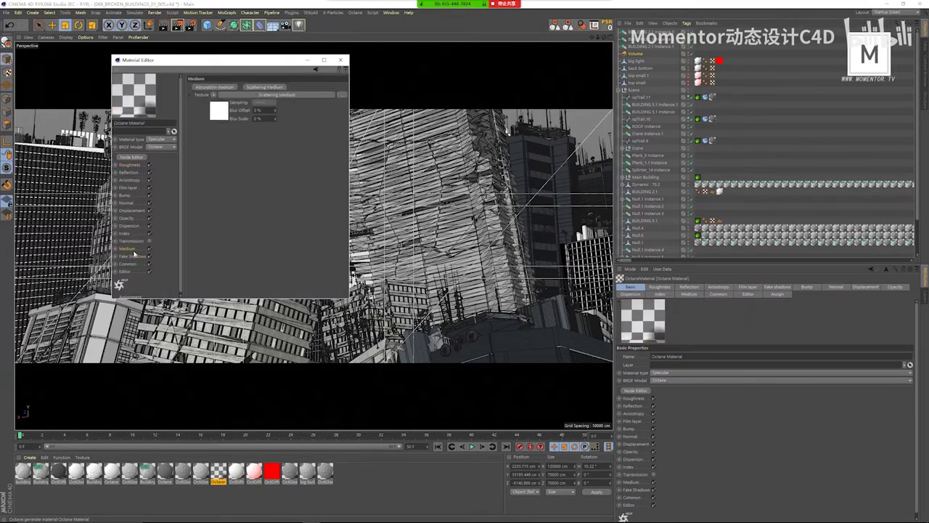
pyautogui.click(340, 60)
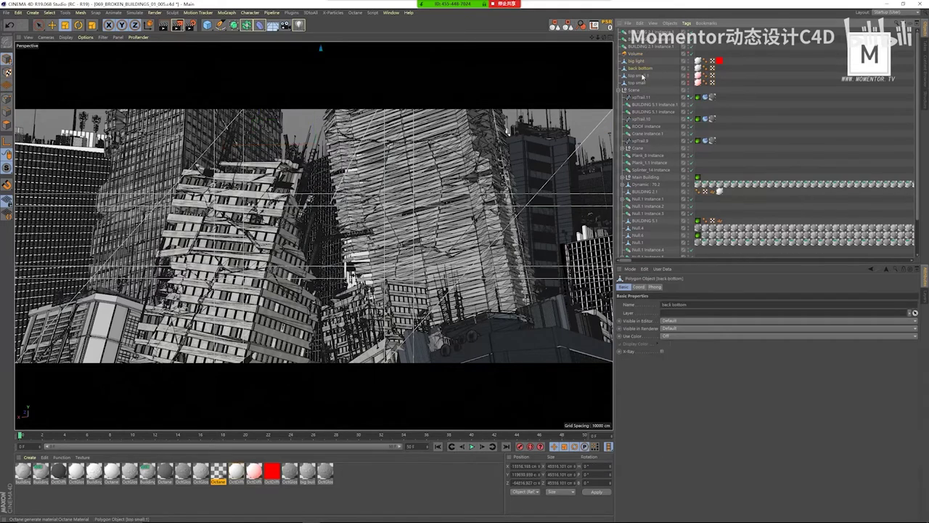
pyautogui.click(689, 55)
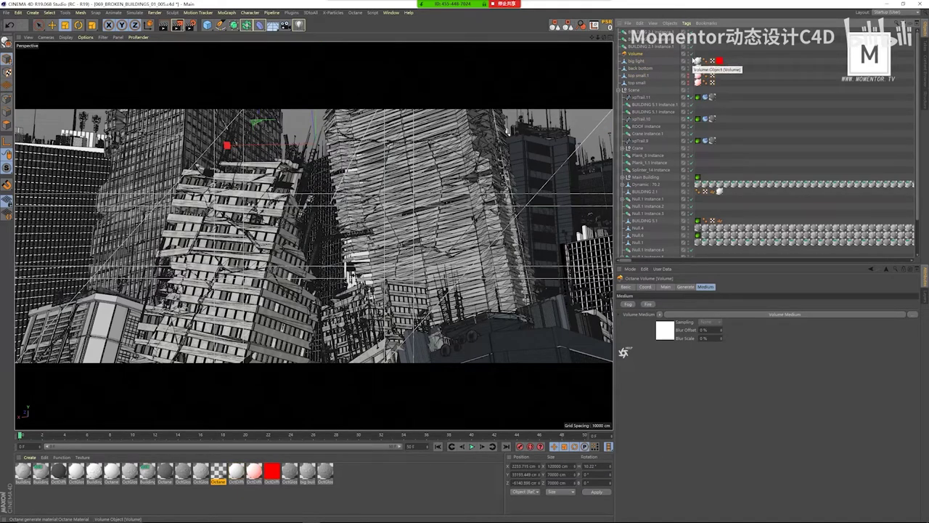
# - Collapse the Scene group and orbit around the volume box in and out of the camera
pyautogui.click(622, 89)
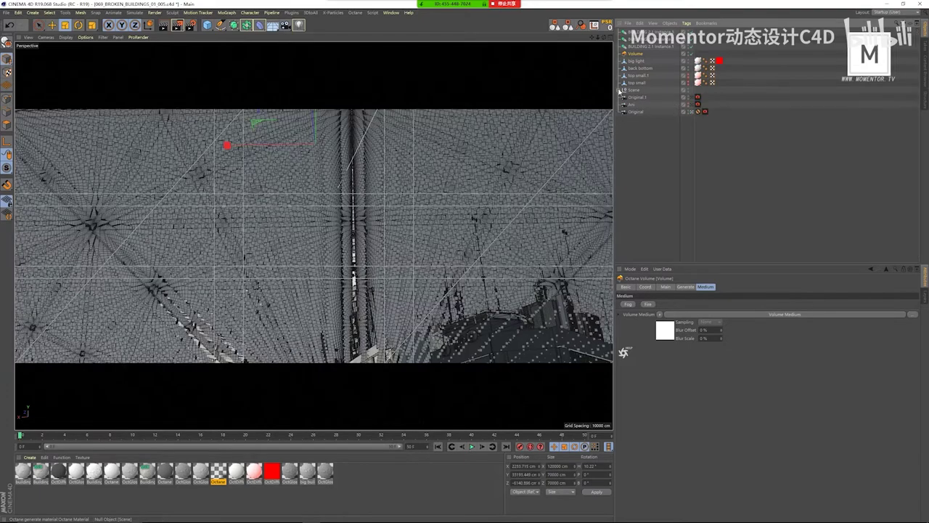
pyautogui.click(695, 112)
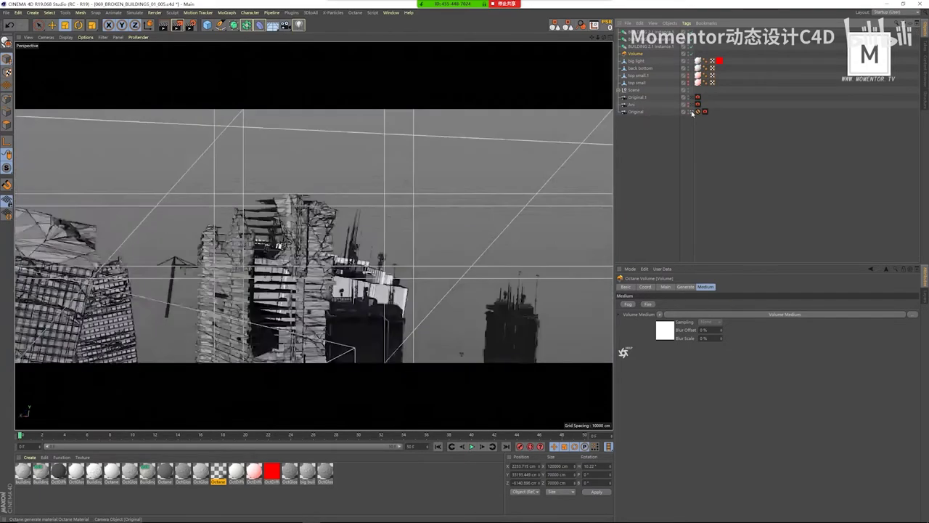
pyautogui.keyDown('alt'); pyautogui.moveTo(261, 261); pyautogui.dragTo(312, 163); pyautogui.keyUp('alt')
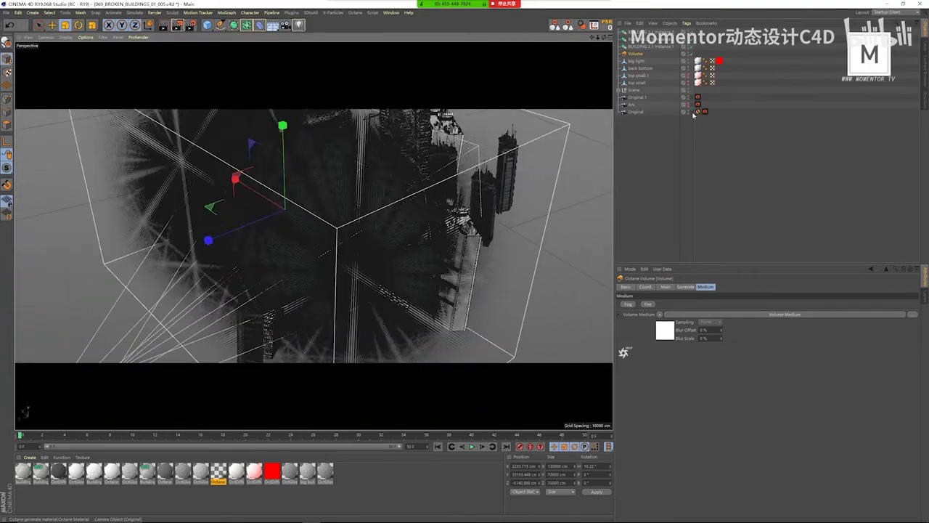
pyautogui.click(692, 112)
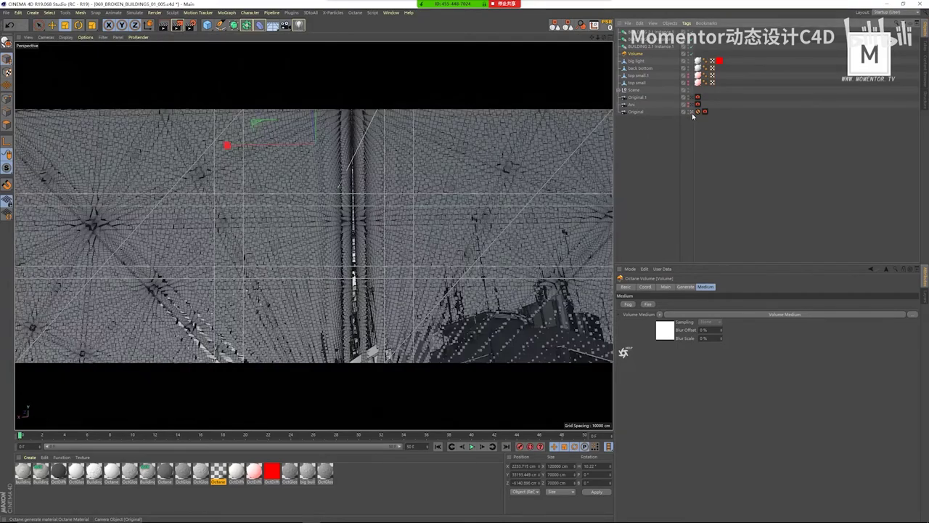
pyautogui.click(693, 112)
pyautogui.keyDown('alt'); pyautogui.moveTo(398, 224); pyautogui.dragTo(347, 171); pyautogui.keyUp('alt')
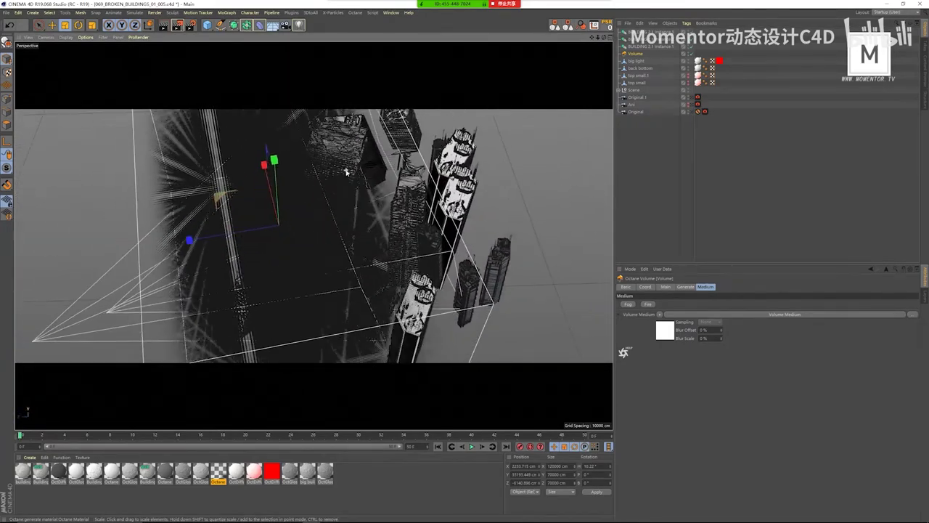
# - Turn off the Volume's viewport display in the Original camera view
pyautogui.click(690, 53)
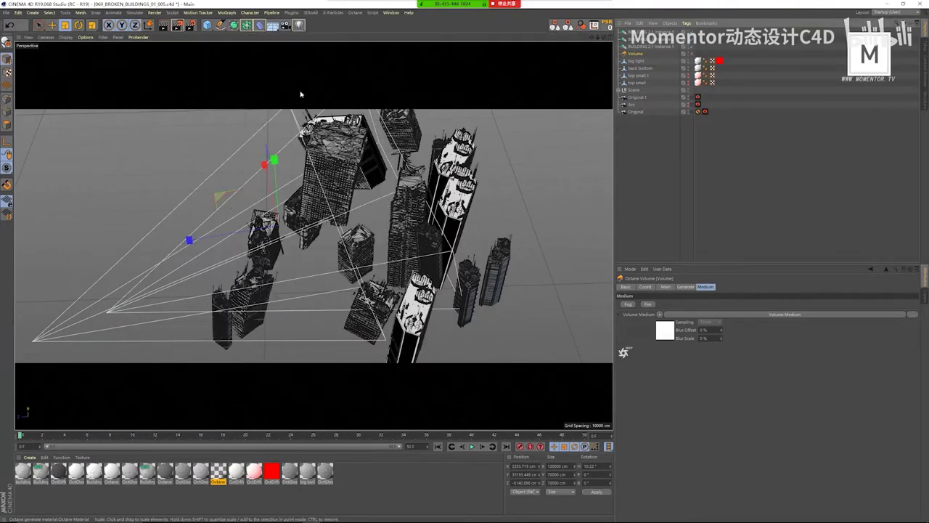
pyautogui.click(690, 54)
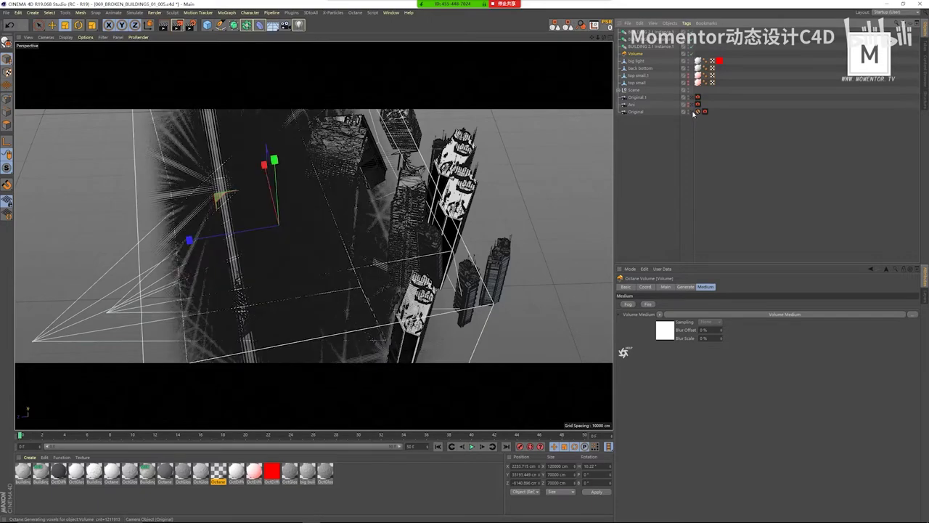
pyautogui.click(692, 112)
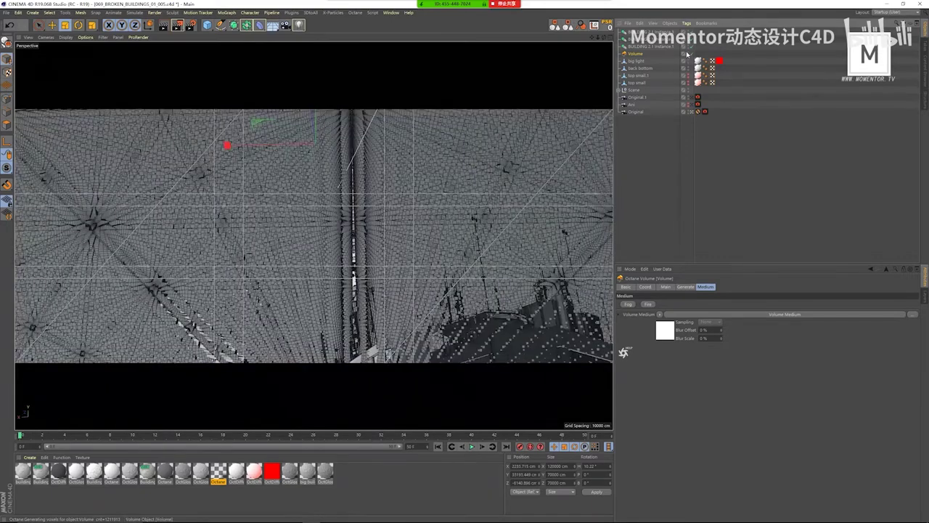
pyautogui.click(687, 54)
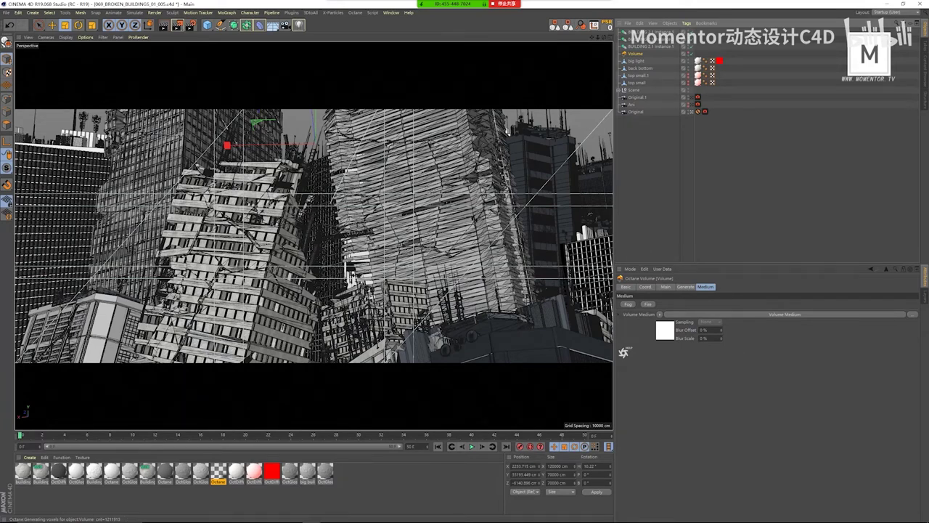
pyautogui.moveTo(402, 514)
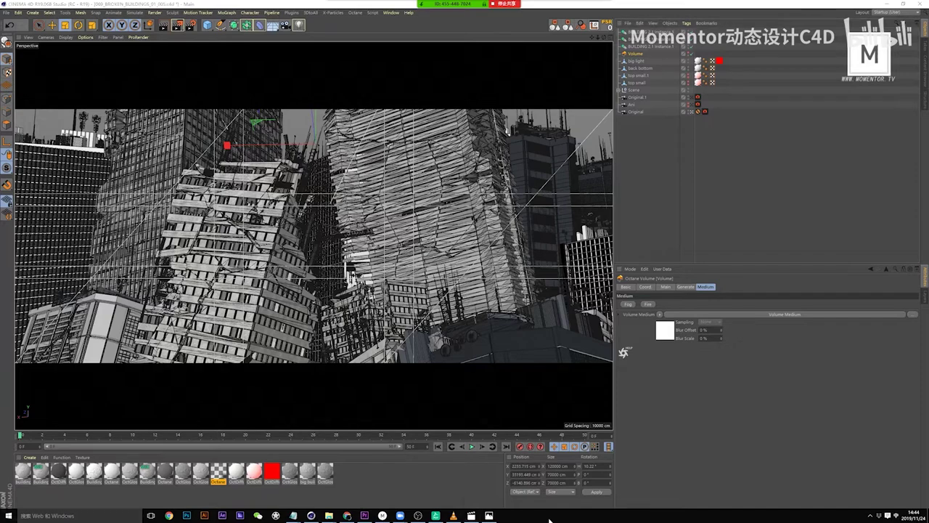
pyautogui.moveTo(293, 515)
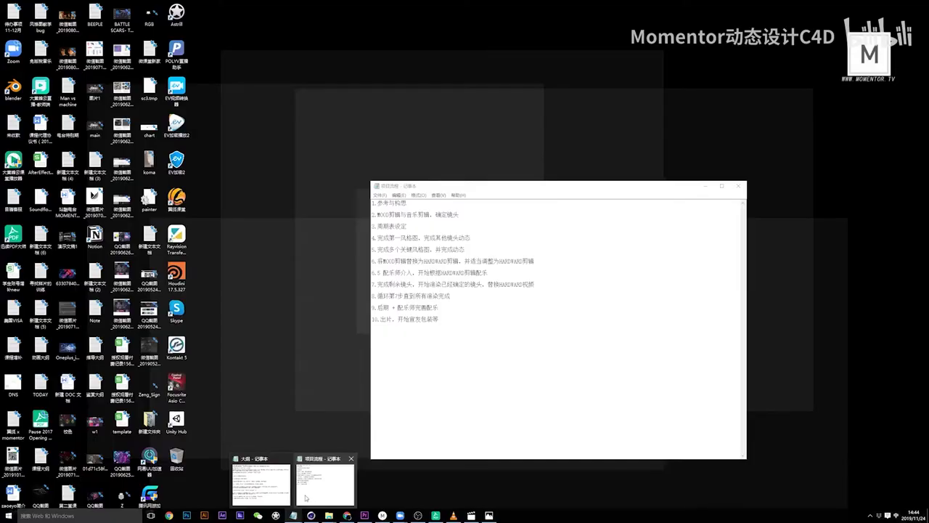
# - Replace 剪辑 with 动态 at the end of line 4 in the 项目流程 notes
pyautogui.click(309, 494)
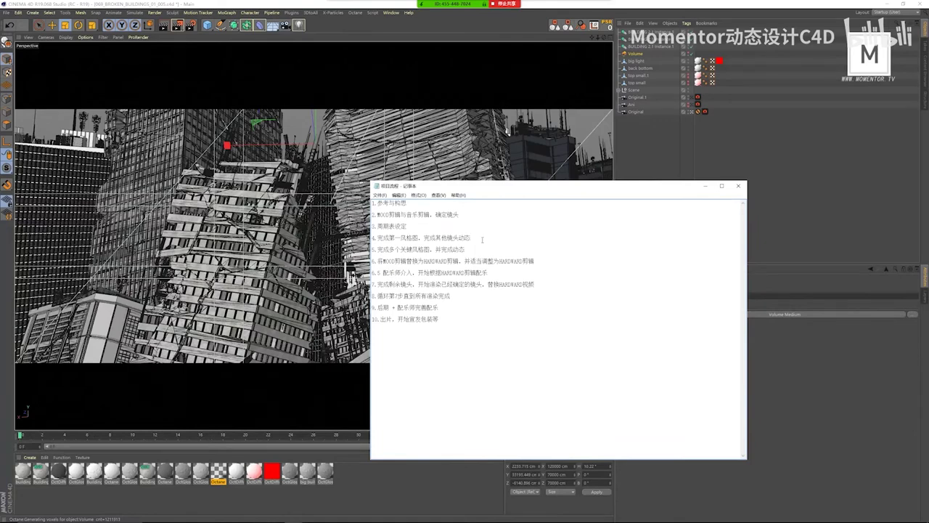
pyautogui.moveTo(472, 238)
pyautogui.mouseDown()
pyautogui.moveTo(373, 238)
pyautogui.moveTo(472, 238)
pyautogui.mouseUp()
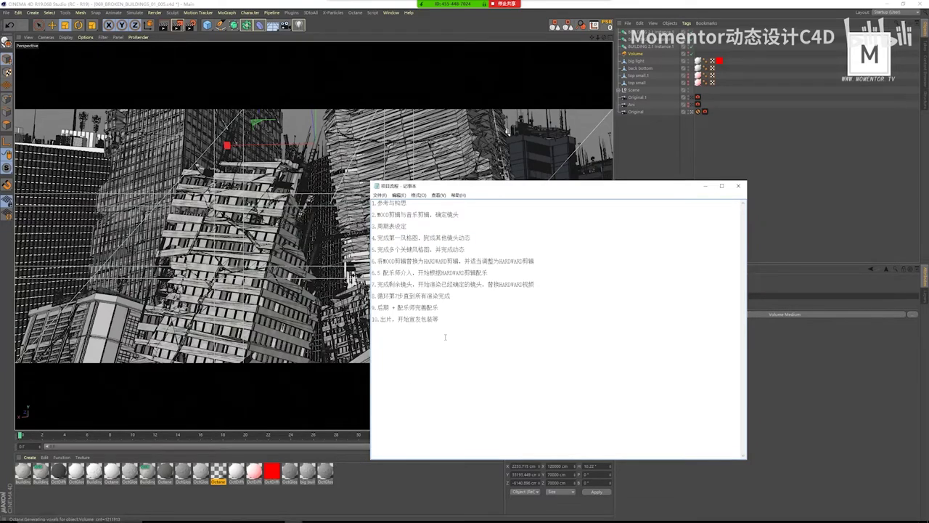
pyautogui.moveTo(430, 238); pyautogui.dragTo(472, 238)
pyautogui.click(472, 238)
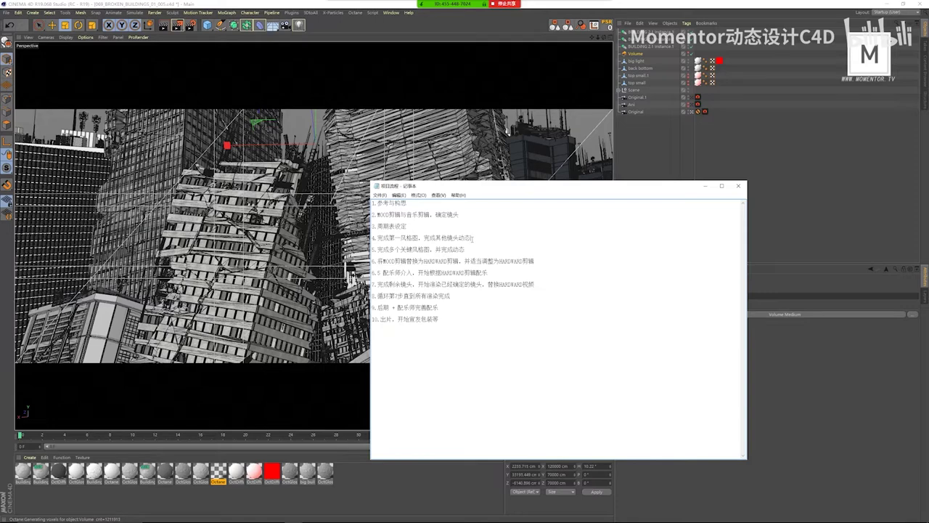
pyautogui.write('动态')
# - Go to AKIRA > 3剪辑与制作周期表 配乐修改 > MOODEDIT and preview the first video
pyautogui.moveTo(329, 514)
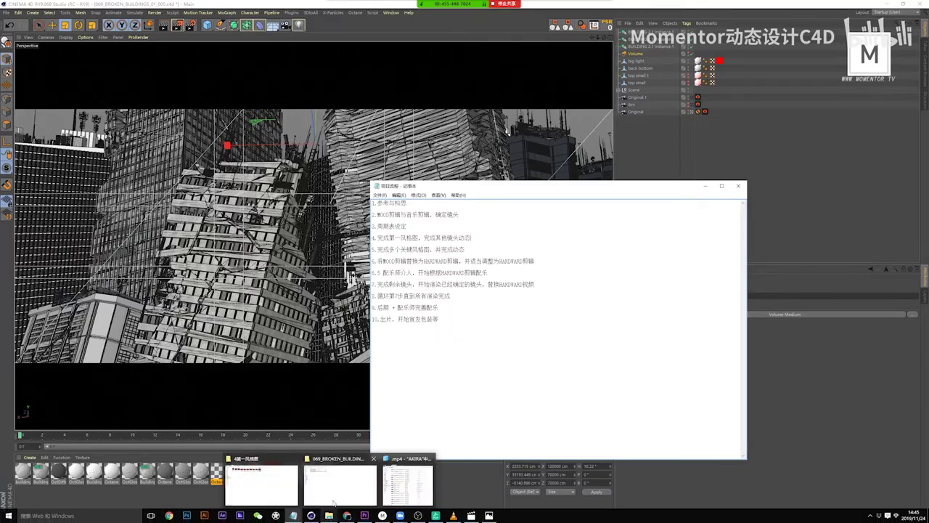
pyautogui.moveTo(318, 494)
pyautogui.click(261, 482)
pyautogui.click(132, 24)
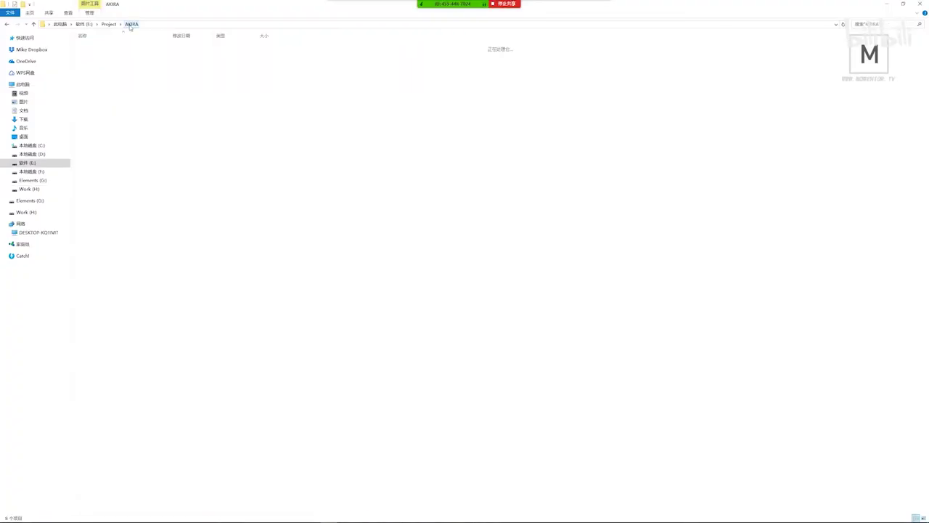
pyautogui.doubleClick(101, 63)
pyautogui.doubleClick(133, 54)
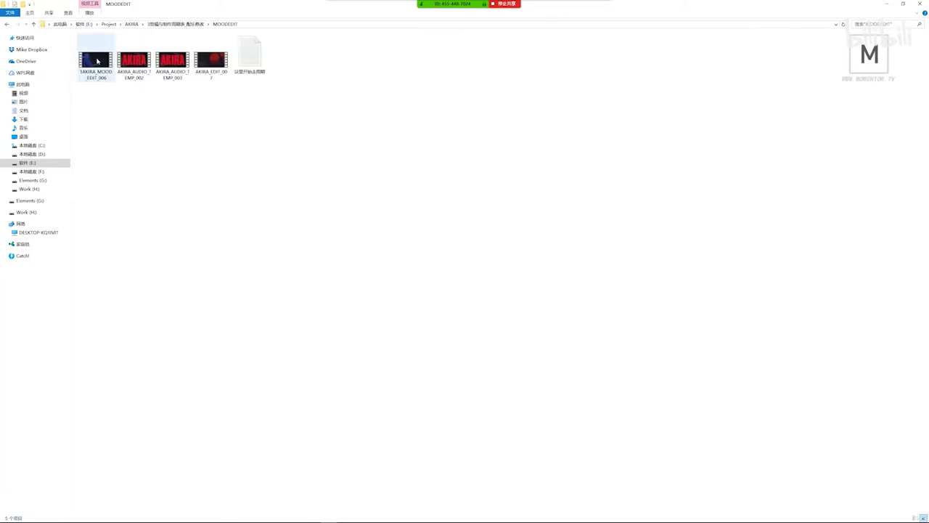
pyautogui.click(86, 60)
pyautogui.doubleClick(86, 60)
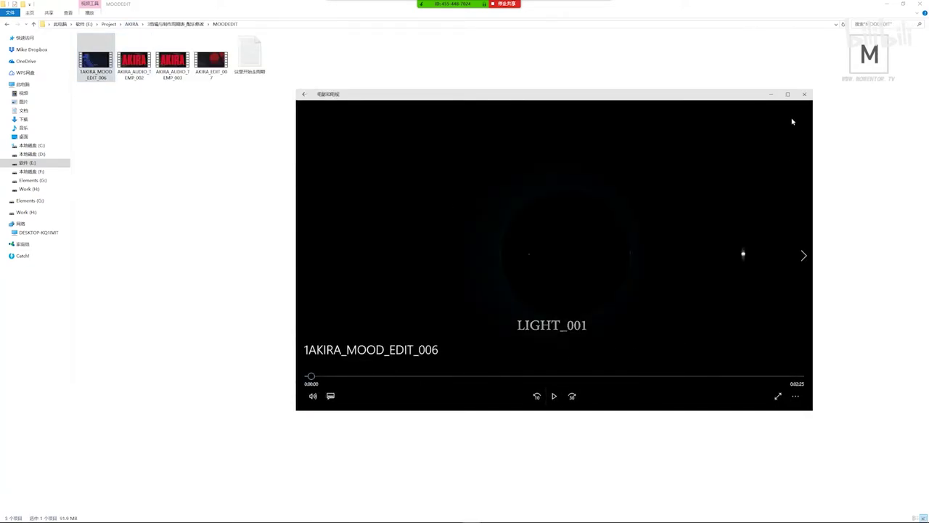
pyautogui.click(804, 94)
# - Play AKIRA_EDIT_007 from the MOODEDIT folder in full screen
pyautogui.click(239, 120)
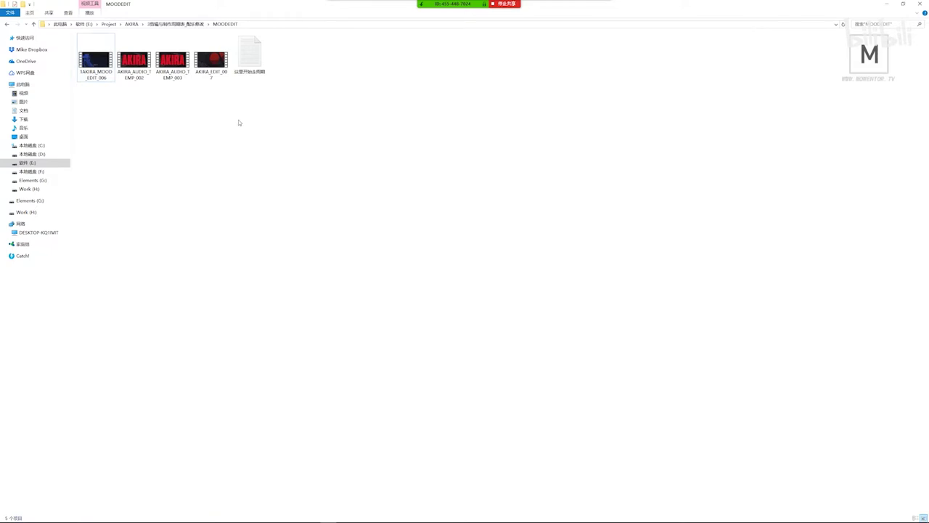
pyautogui.click(176, 24)
pyautogui.doubleClick(132, 52)
pyautogui.doubleClick(209, 64)
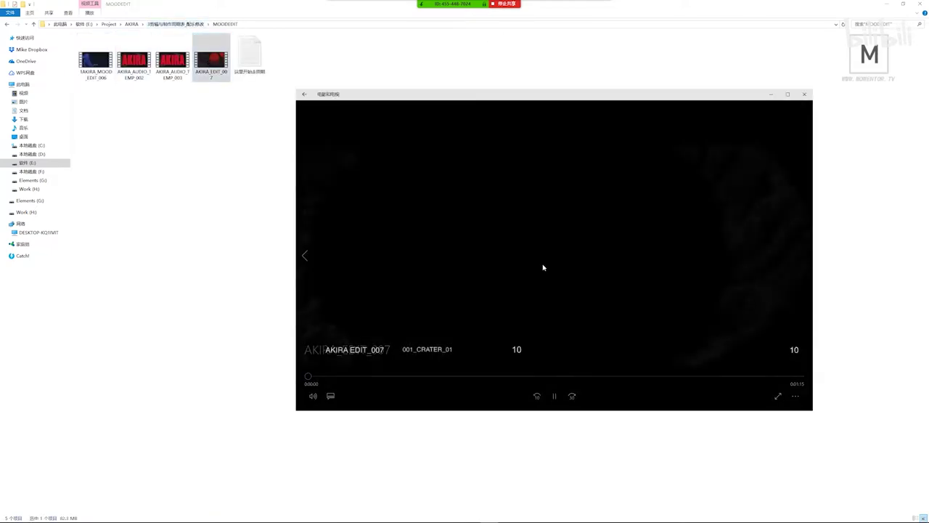
pyautogui.doubleClick(544, 265)
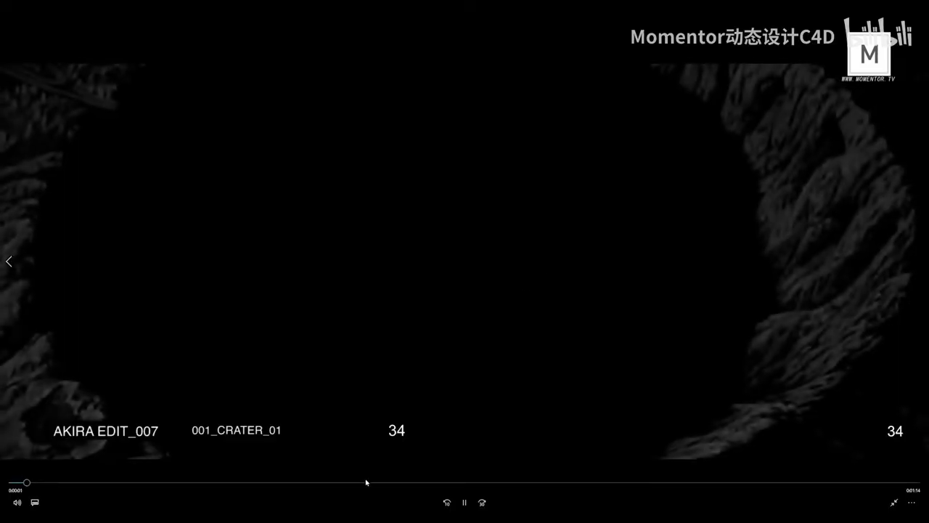
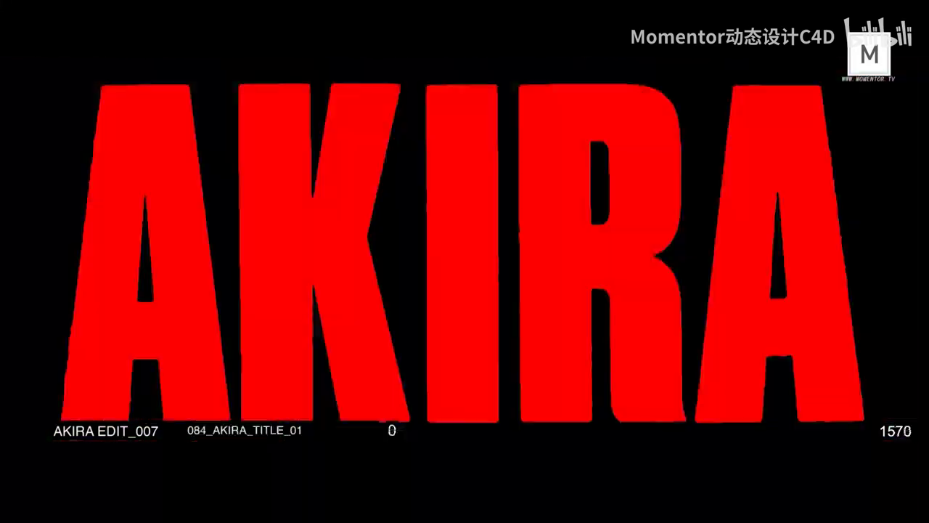
# - Watch the AKIRA_EDIT_007 title reel in a window and pause it
pyautogui.doubleClick(575, 342)
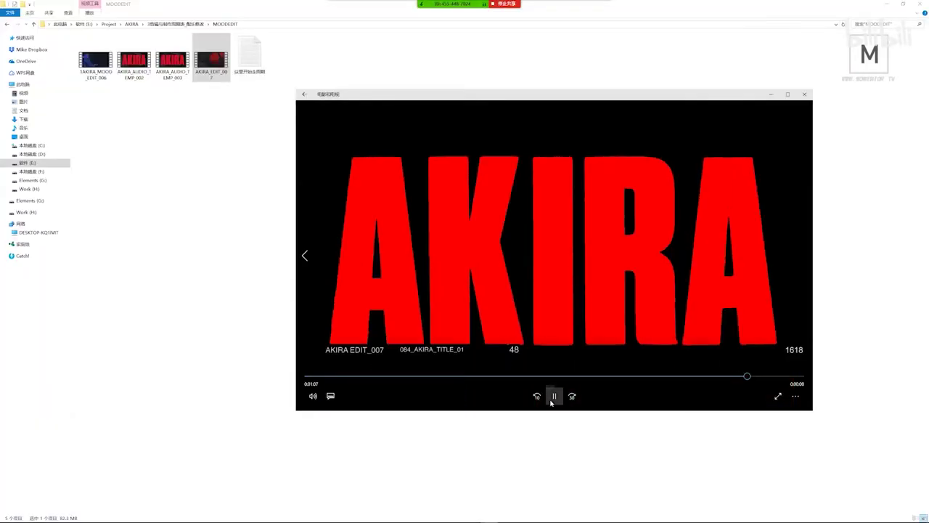
pyautogui.click(554, 397)
# - Go up from MOODEDIT into the HARDWARE folder and play AKIRA_HARDWARE_EDIT_010
pyautogui.click(200, 25)
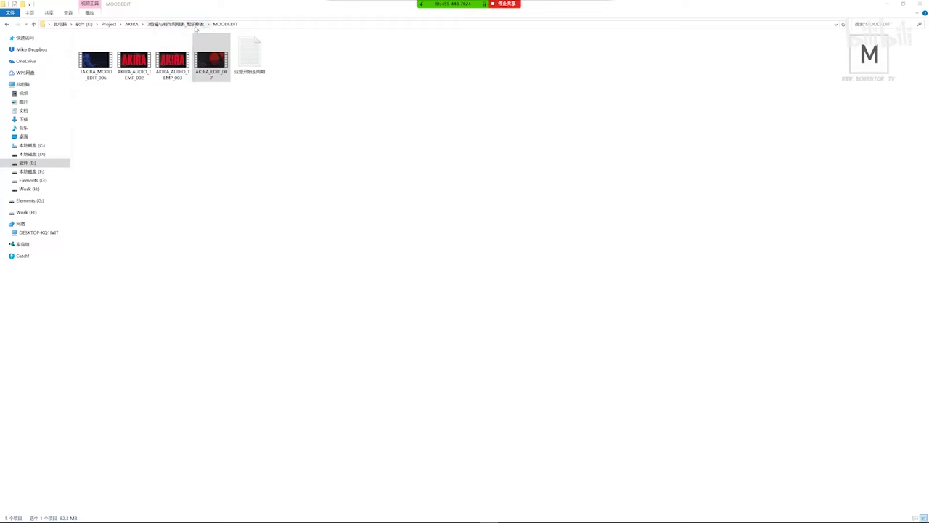
pyautogui.doubleClick(106, 65)
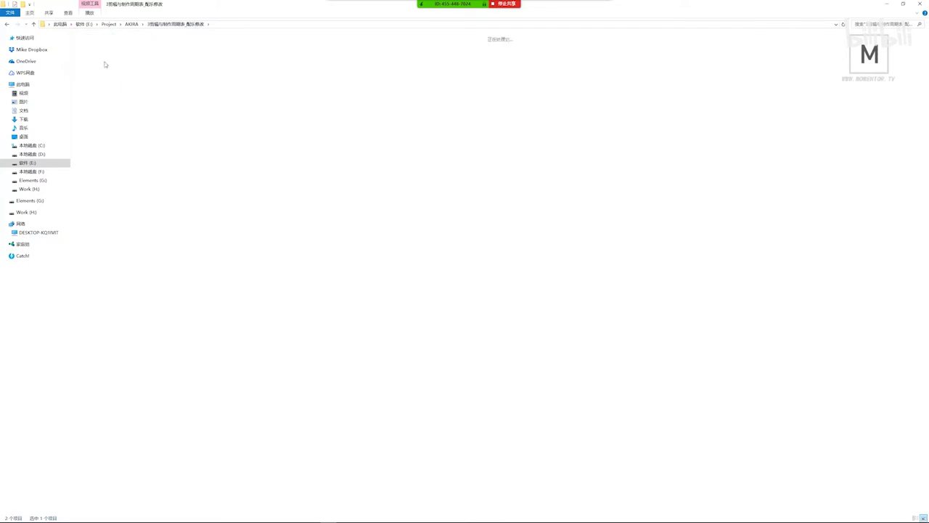
pyautogui.doubleClick(106, 64)
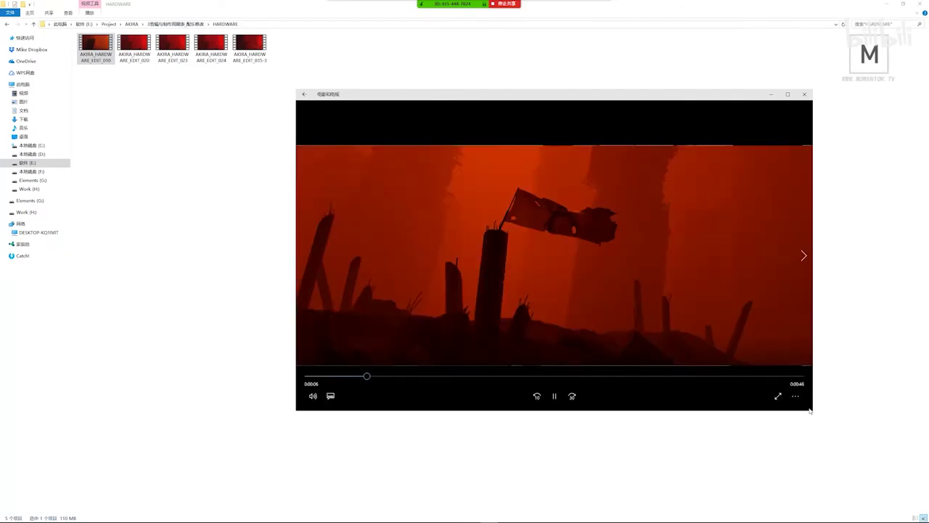
# - Enlarge the player, pause the edit on the AKIRA title, and close it
pyautogui.moveTo(814, 414); pyautogui.dragTo(845, 441)
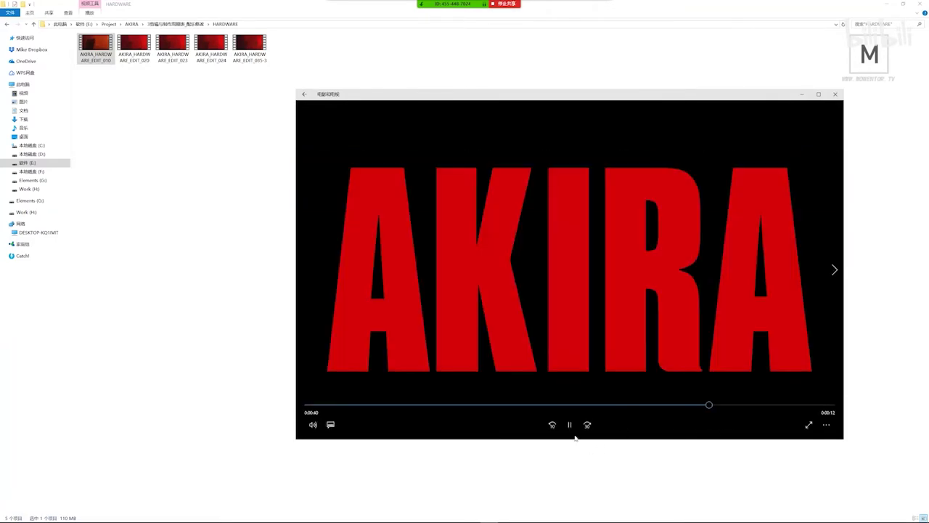
pyautogui.click(570, 426)
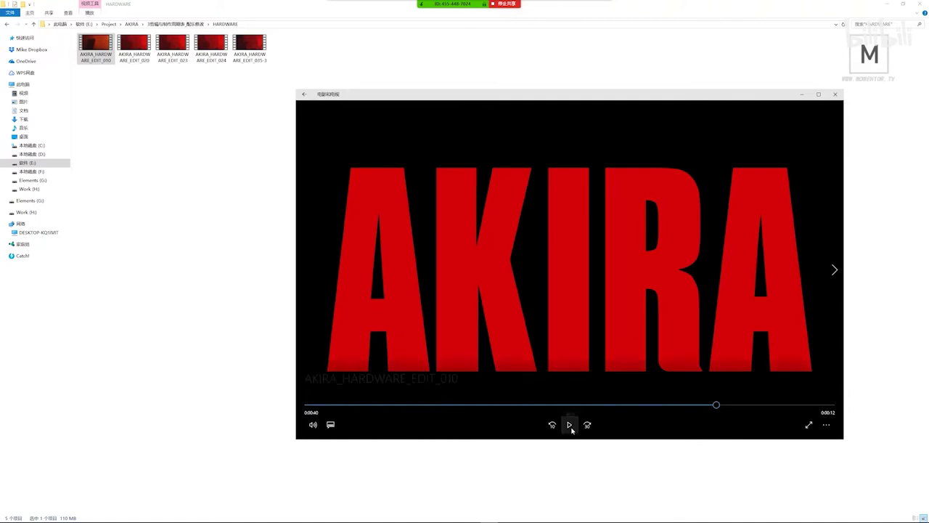
pyautogui.click(836, 95)
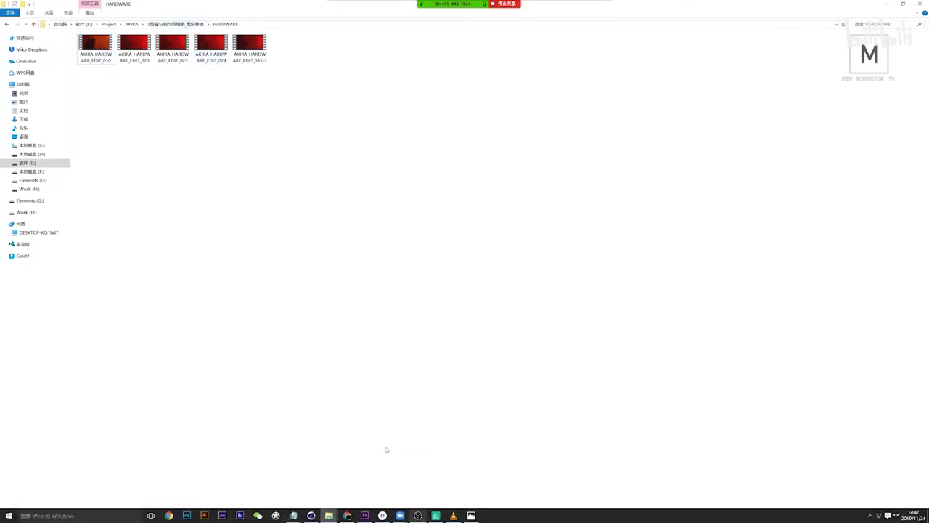
# - Replay AKIRA_HARDWARE_EDIT_010 to the skyscraper shot near 0:10, then bring up the 069_BROKEN_BUILDINGS folder
pyautogui.doubleClick(84, 57)
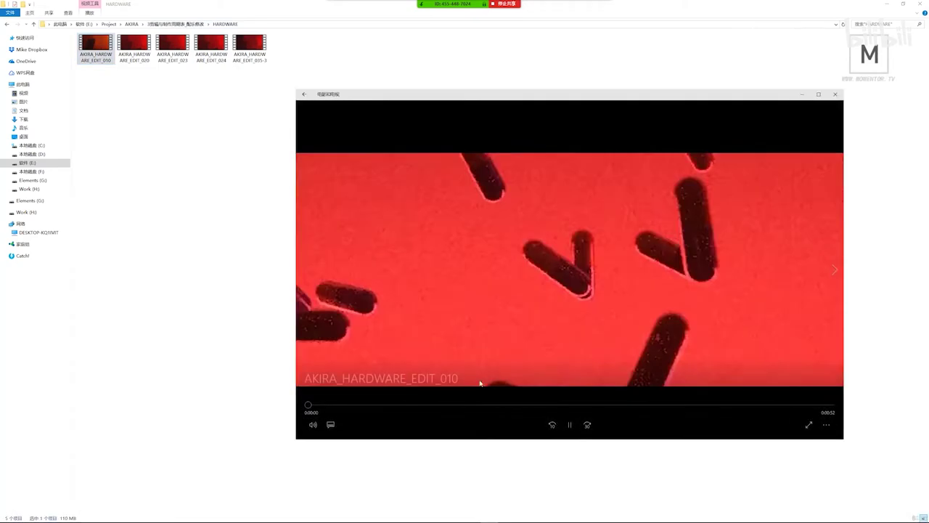
pyautogui.moveTo(333, 405); pyautogui.dragTo(426, 409)
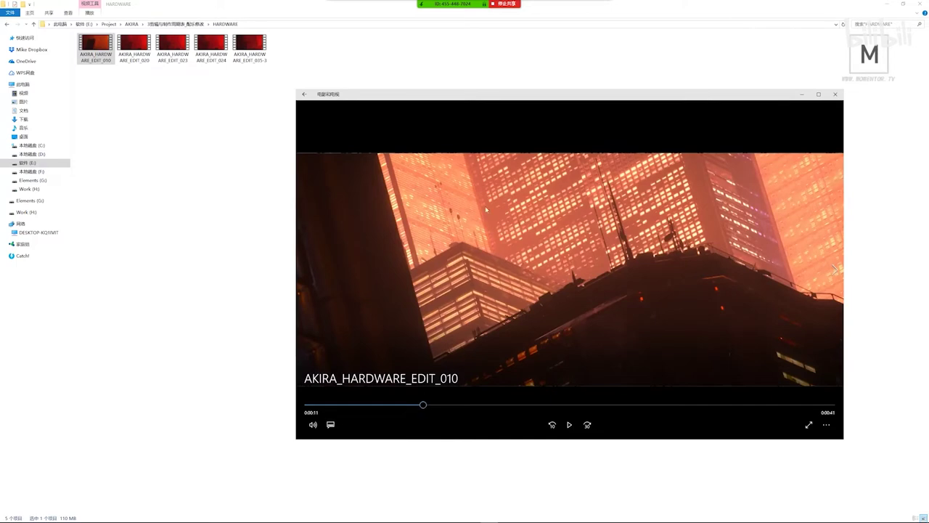
pyautogui.moveTo(427, 409); pyautogui.dragTo(418, 409)
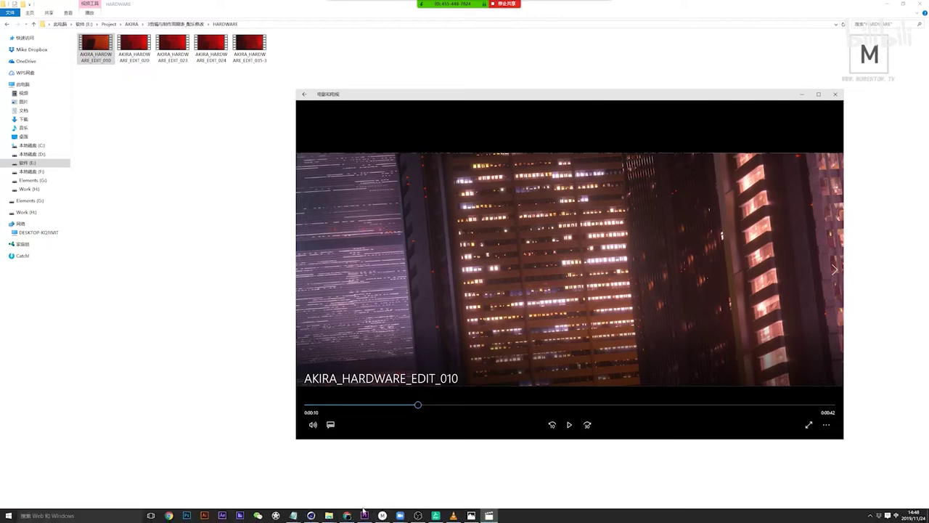
pyautogui.moveTo(311, 514)
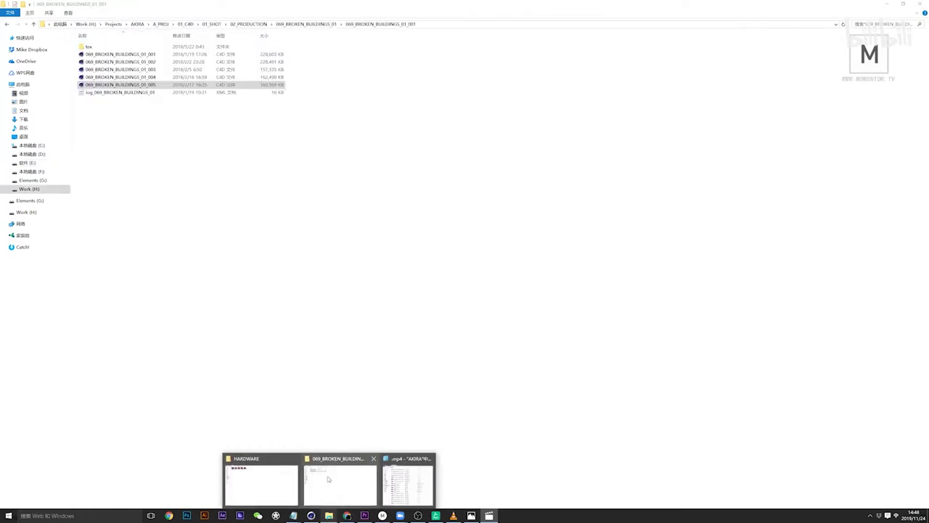
pyautogui.click(341, 481)
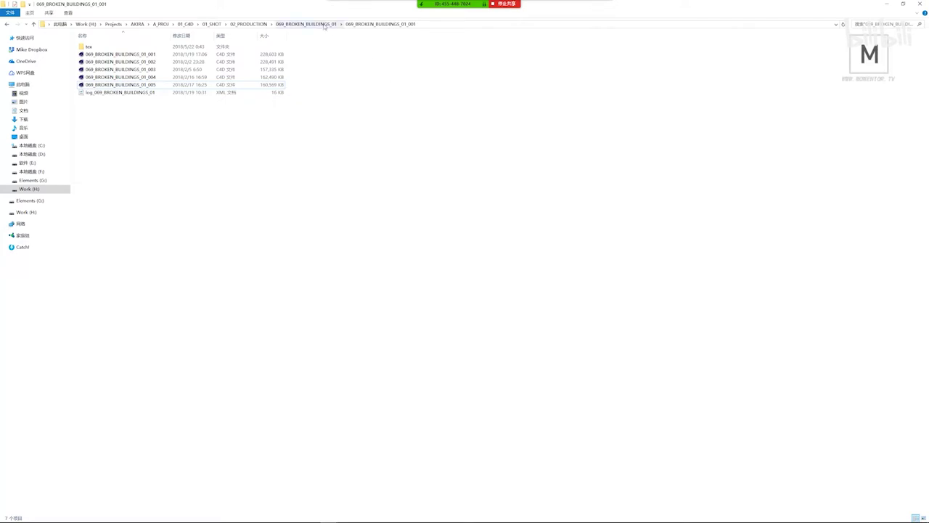
# - Browse the 02_PRODUCTION shot folders, including 009_NEO_TOKYO_02 and its tex folder, into 003_NEO_TOKYO_01
pyautogui.click(250, 24)
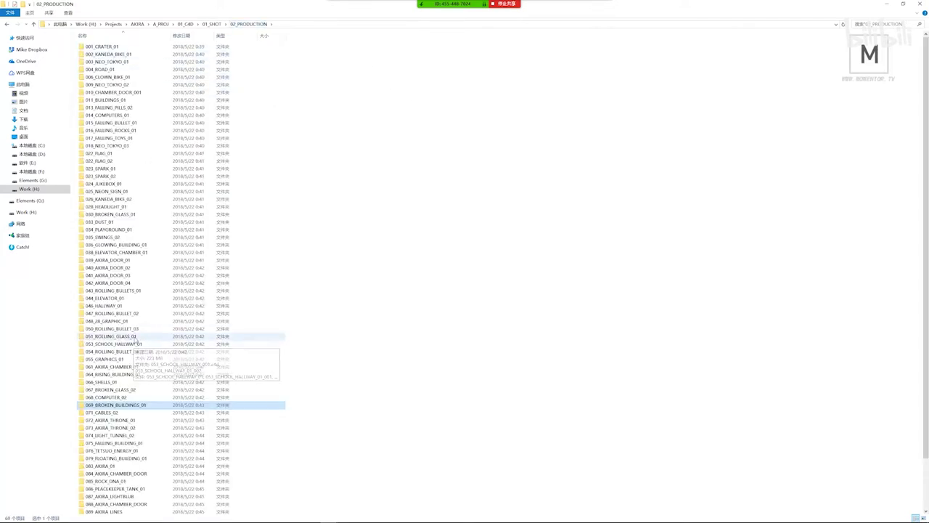
pyautogui.click(131, 84)
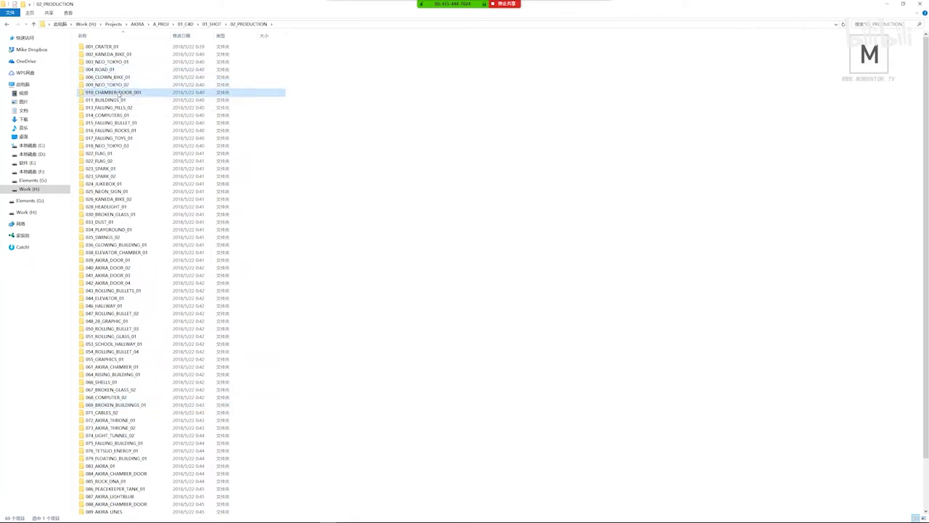
pyautogui.doubleClick(121, 84)
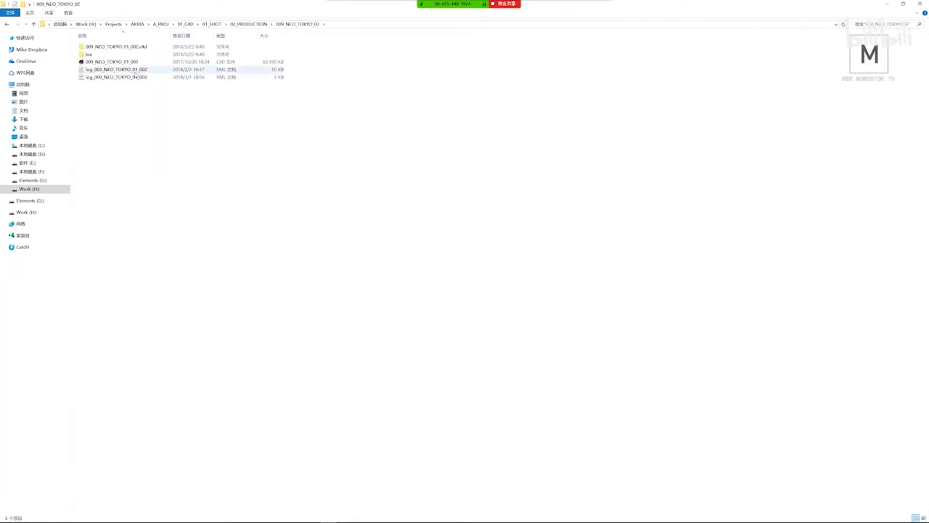
pyautogui.rightClick(205, 151)
pyautogui.doubleClick(120, 55)
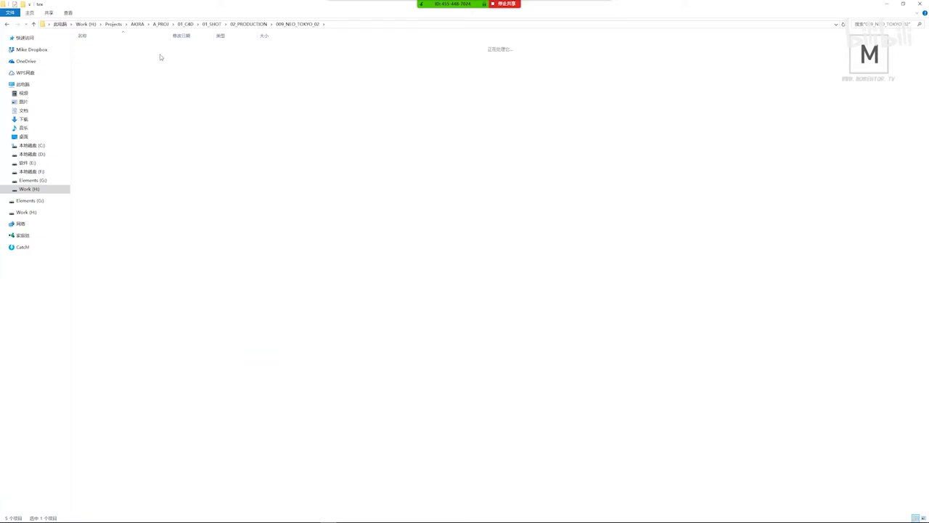
pyautogui.click(298, 24)
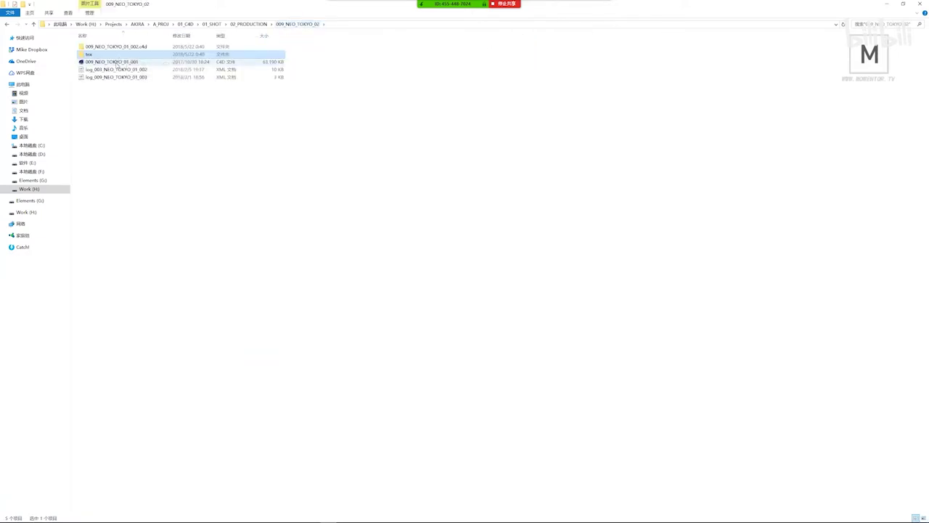
pyautogui.click(209, 65)
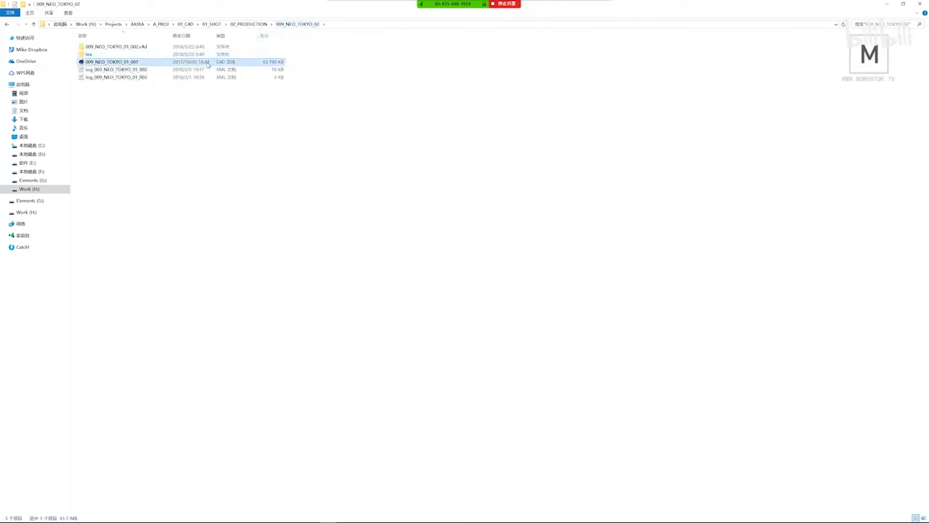
pyautogui.click(255, 23)
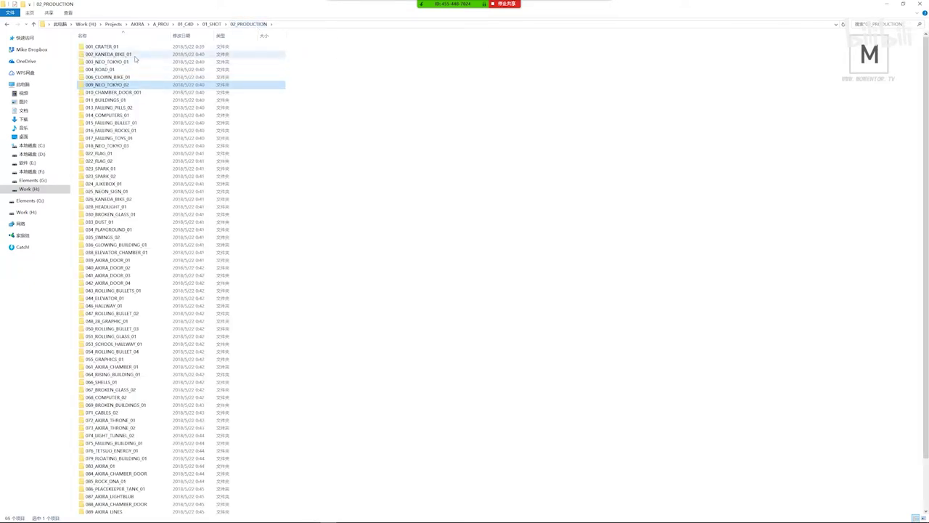
pyautogui.doubleClick(129, 63)
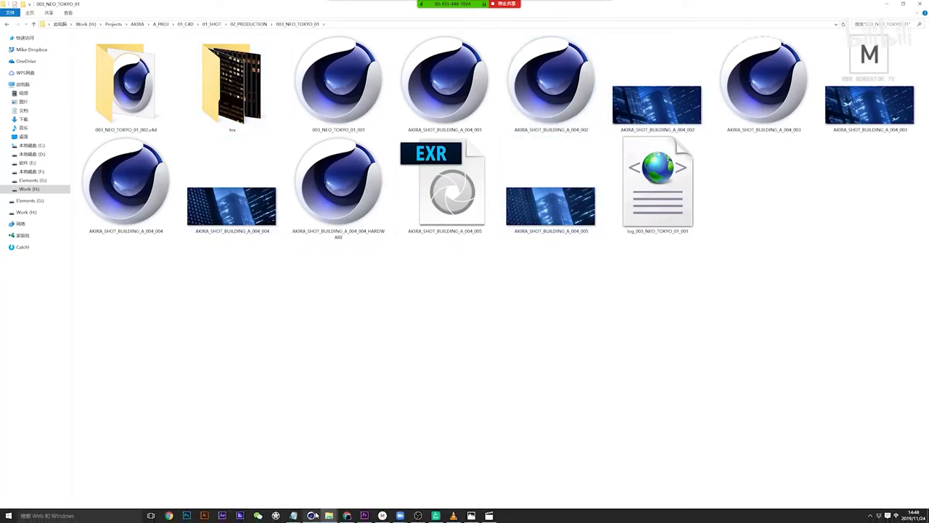
# - Briefly check the building model already open in Cinema 4D, then return to the file browser
pyautogui.click(310, 517)
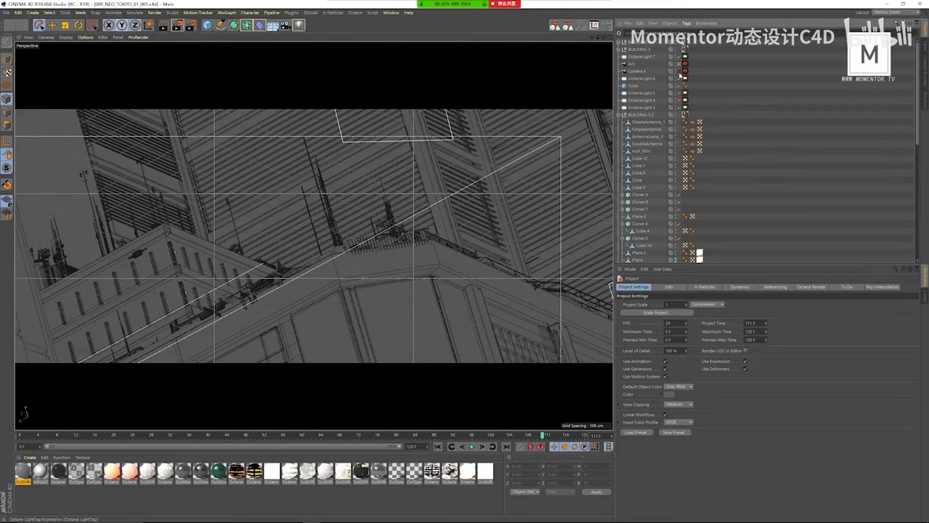
pyautogui.moveTo(406, 188)
pyautogui.keyDown('alt'); pyautogui.mouseDown()
pyautogui.moveTo(378, 196)
pyautogui.moveTo(436, 181)
pyautogui.moveTo(392, 192)
pyautogui.moveTo(412, 184)
pyautogui.mouseUp(); pyautogui.keyUp('alt')
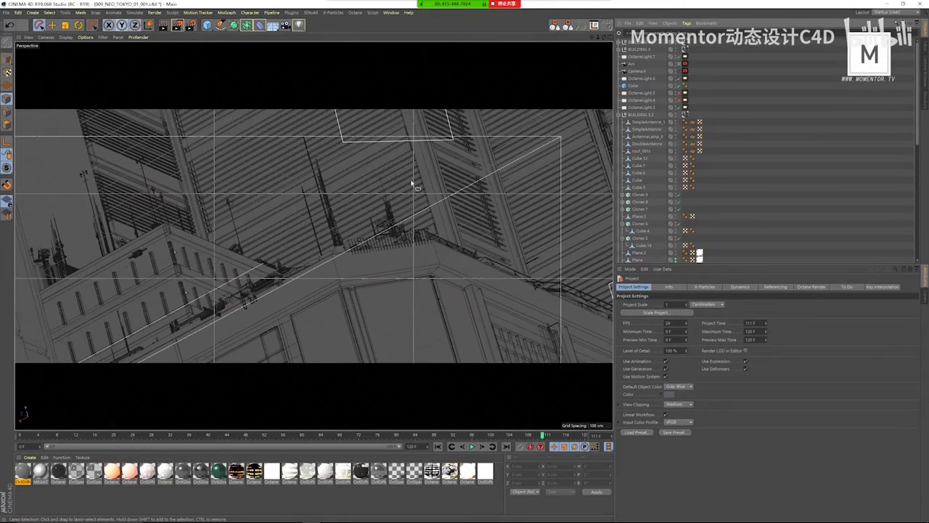
pyautogui.hotkey('alt', 'Tab')
# - Open the 003_NEO_TOKYO_01_002 scene file from the 003_NEO_TOKYO_01 shot folder
pyautogui.click(267, 24)
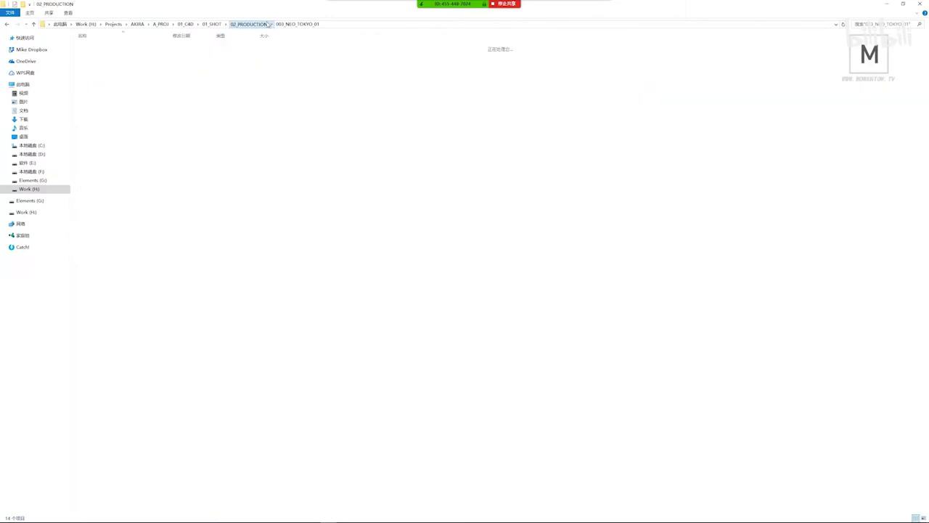
pyautogui.click(136, 85)
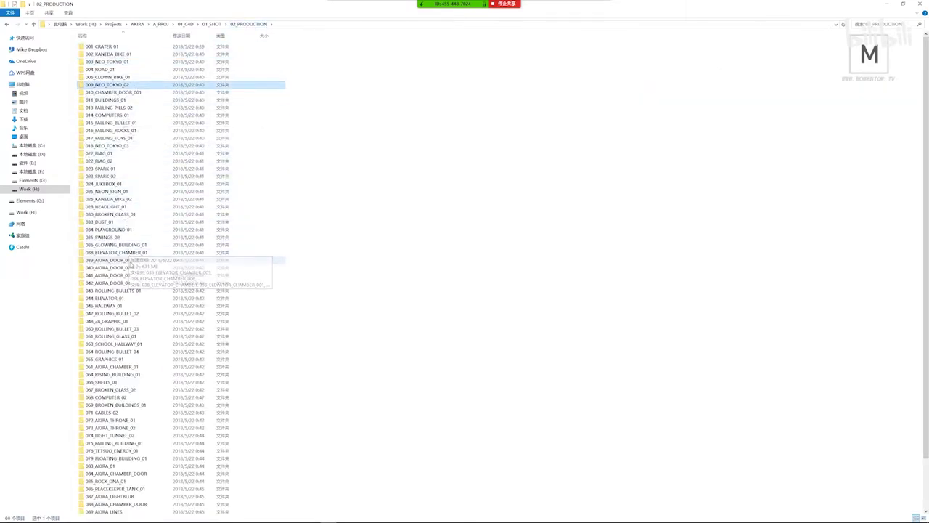
pyautogui.doubleClick(128, 65)
pyautogui.doubleClick(144, 121)
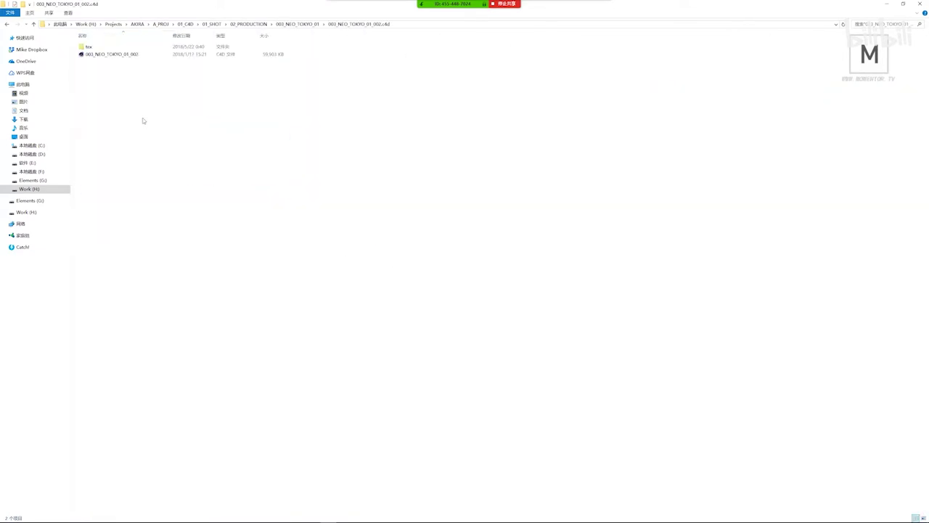
pyautogui.click(117, 54)
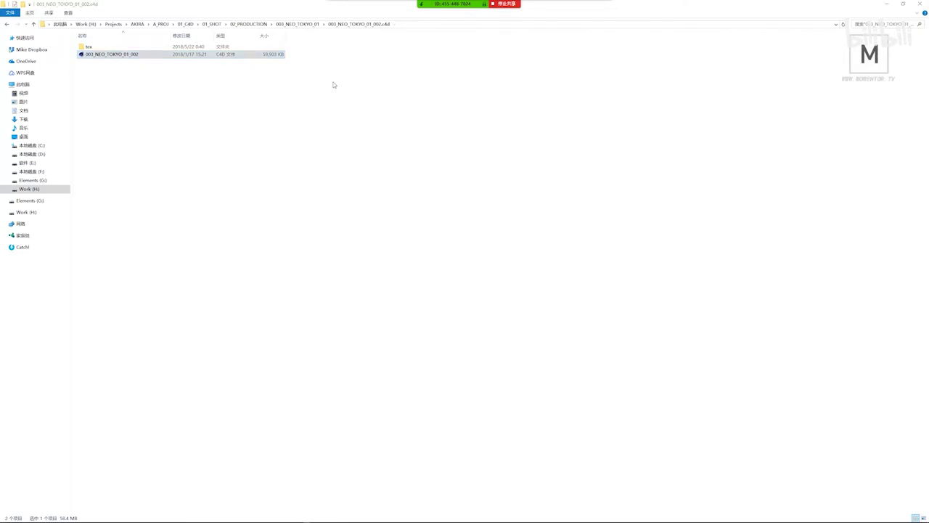
pyautogui.press('Return')
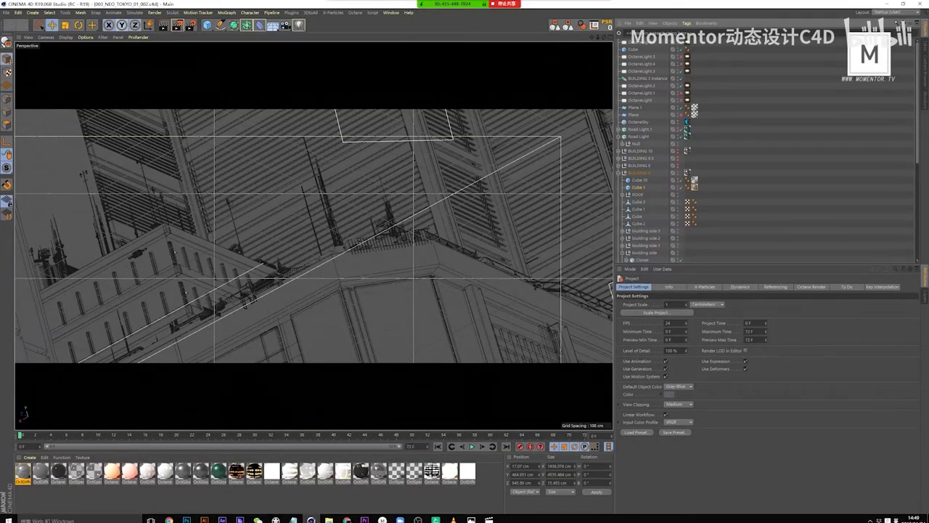
# - Bring the AKIRA_HARDWARE_EDIT_010 player over the scene and rewind it to about 0:09
pyautogui.click(198, 13)
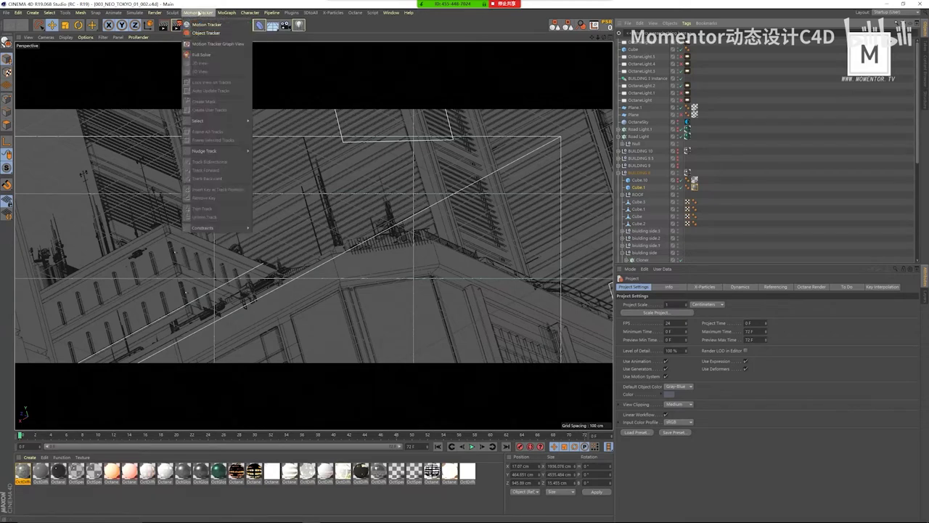
pyautogui.click(198, 13)
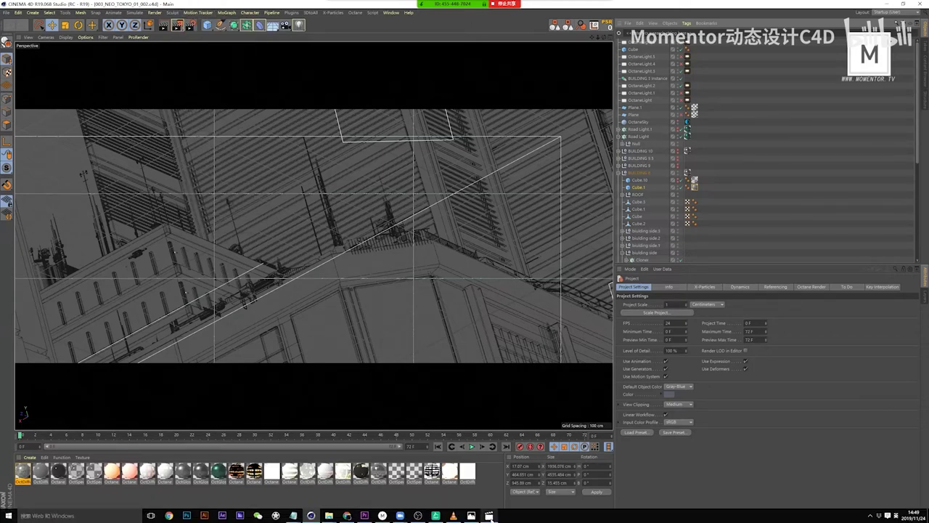
pyautogui.click(489, 515)
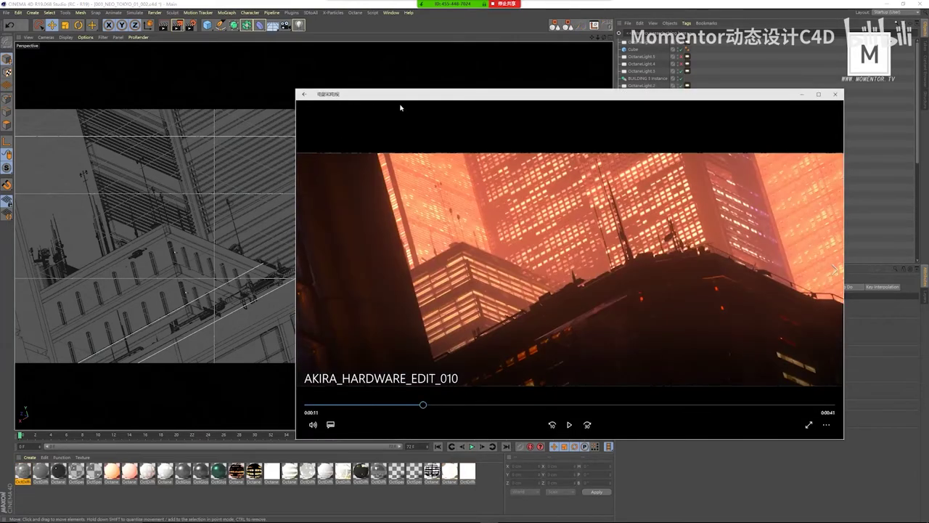
pyautogui.moveTo(400, 95); pyautogui.dragTo(489, 260)
pyautogui.moveTo(615, 267); pyautogui.dragTo(445, 188)
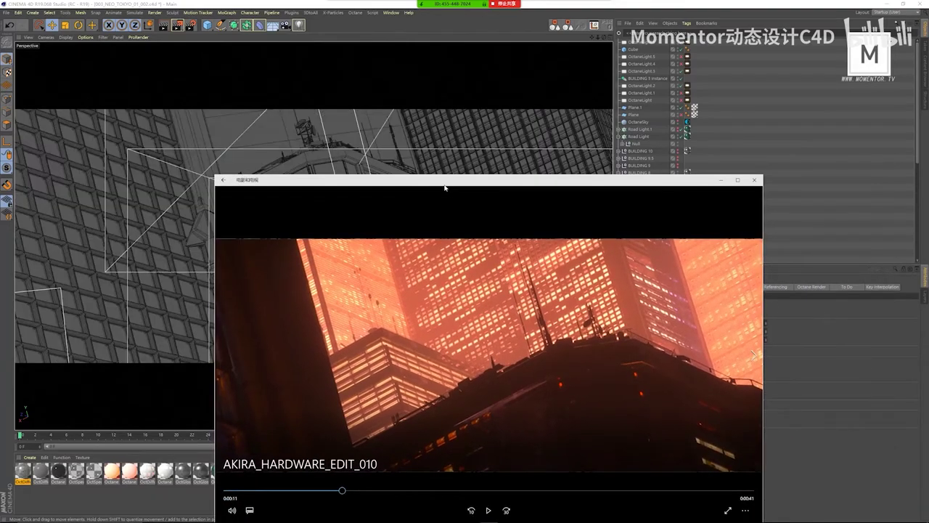
pyautogui.moveTo(350, 487); pyautogui.dragTo(327, 494)
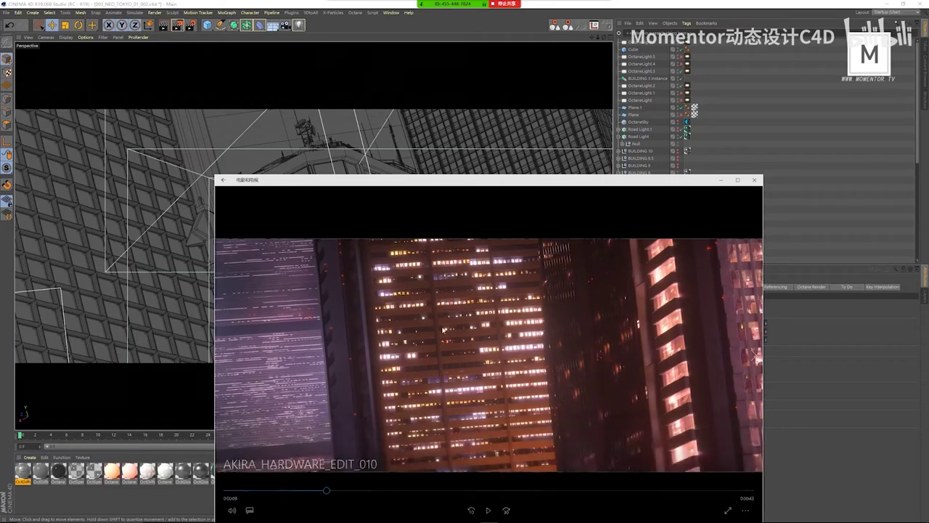
pyautogui.hotkey('alt', 'Tab')
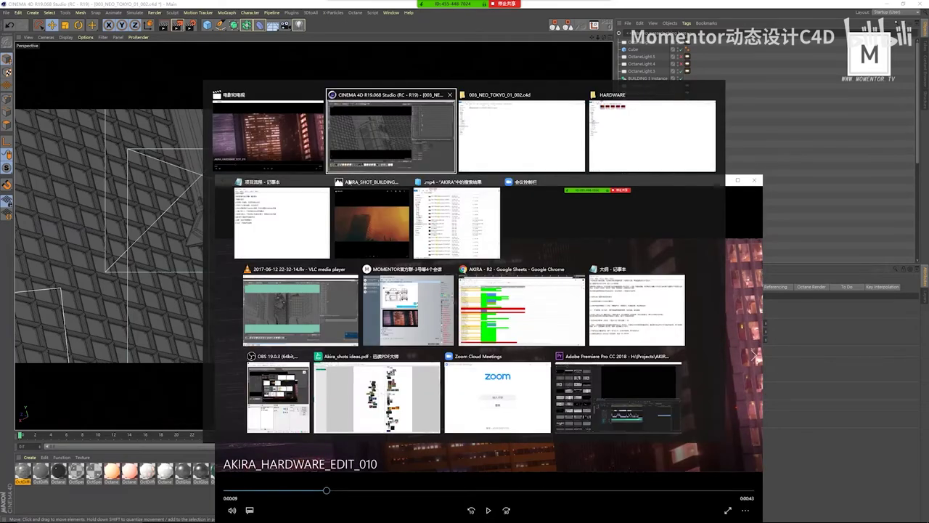
# - Look through the 02_PRODUCTION shot folders such as 015_FALLING_BULLET_01, 010_CHAMBER_DOOR_001 and 011_BUILDINGS_01
pyautogui.click(478, 122)
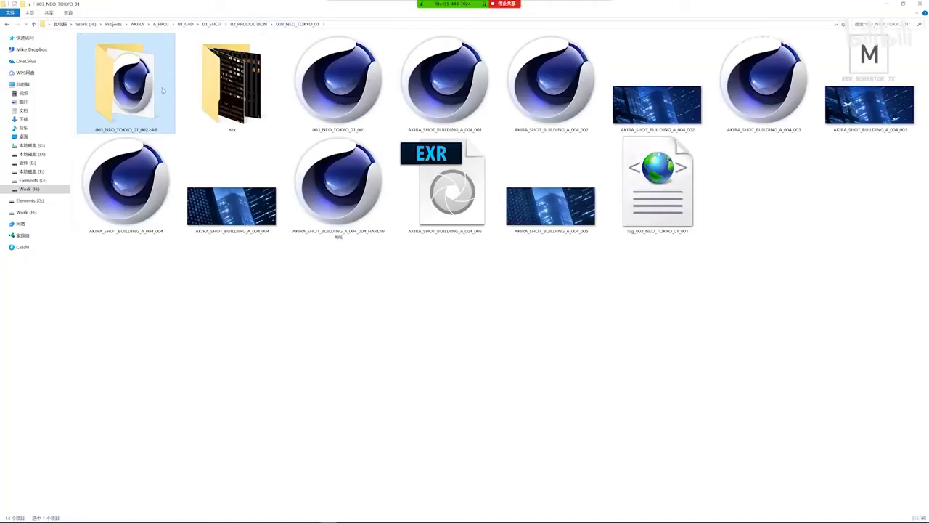
pyautogui.click(249, 24)
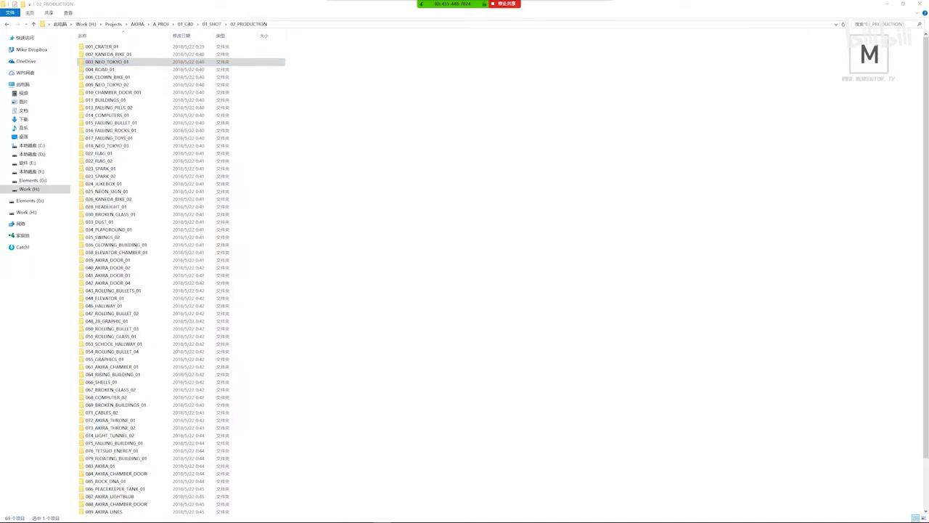
pyautogui.click(109, 124)
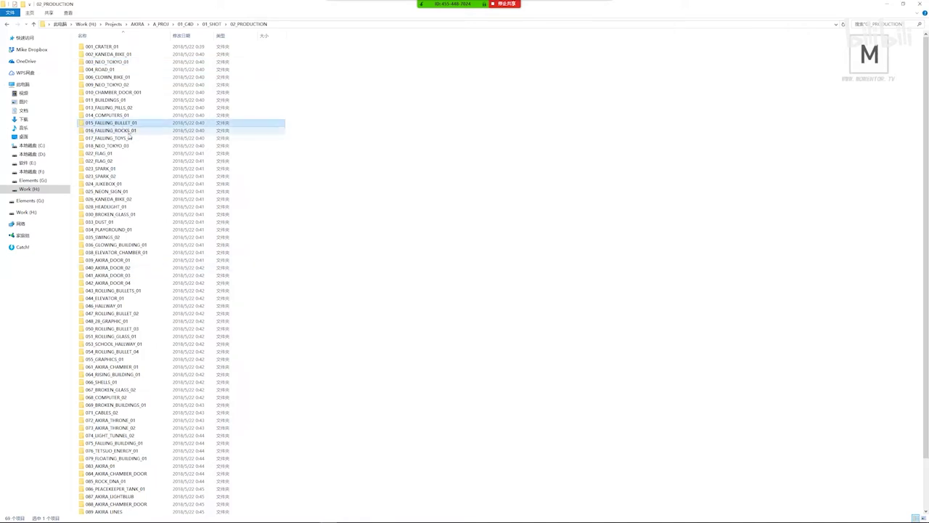
pyautogui.click(113, 63)
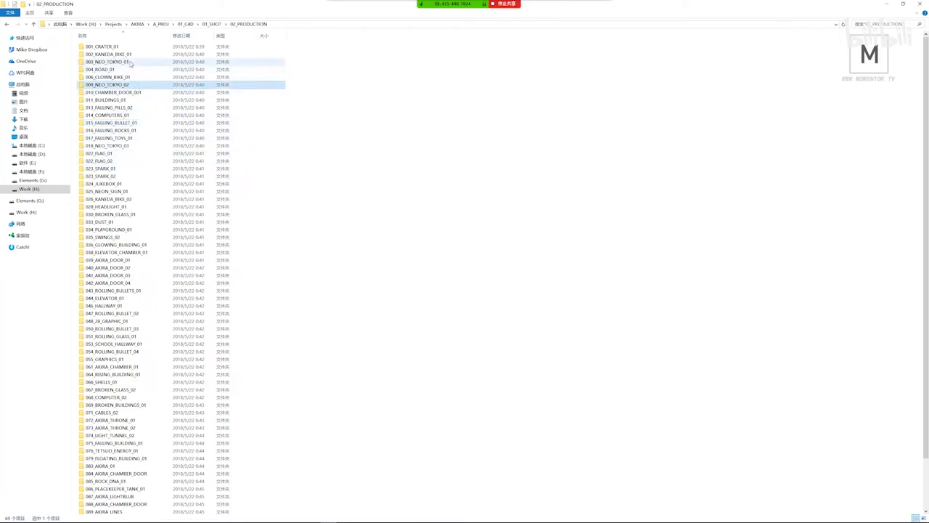
pyautogui.click(125, 77)
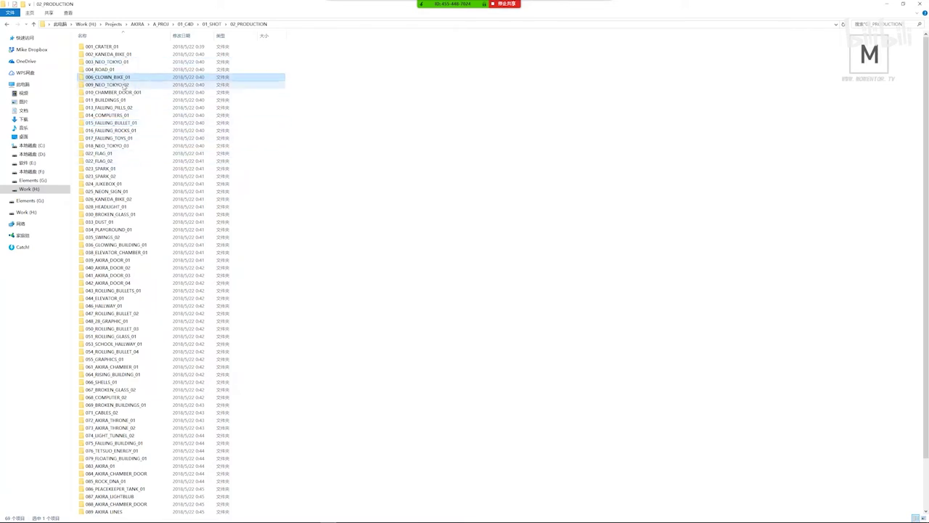
pyautogui.click(120, 92)
pyautogui.doubleClick(124, 101)
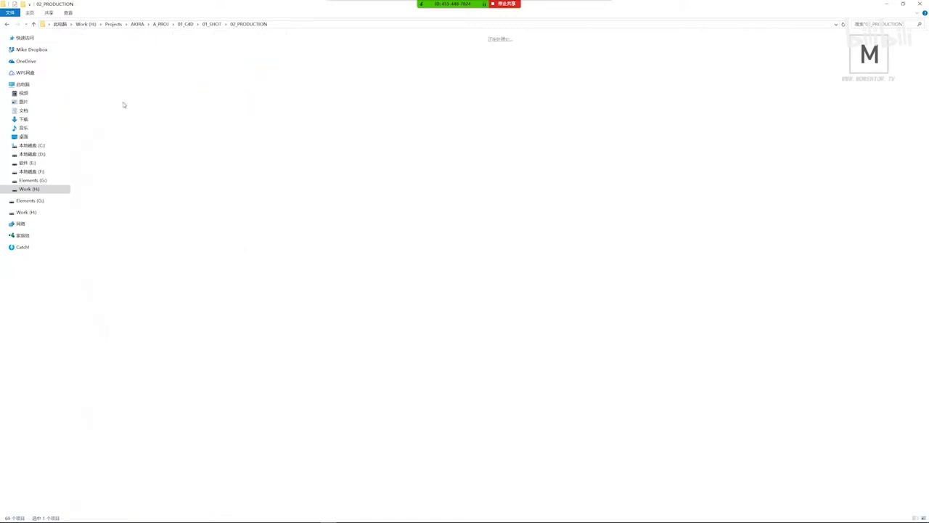
pyautogui.click(243, 24)
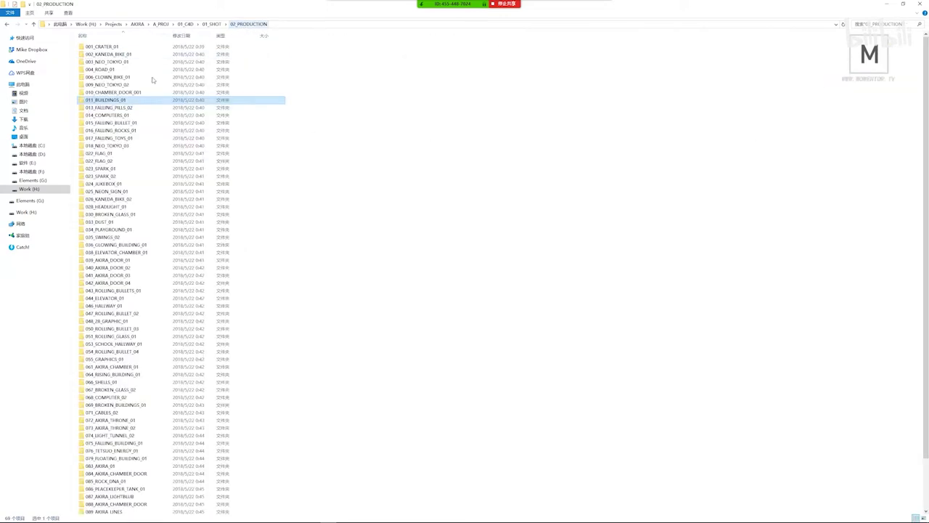
pyautogui.click(124, 124)
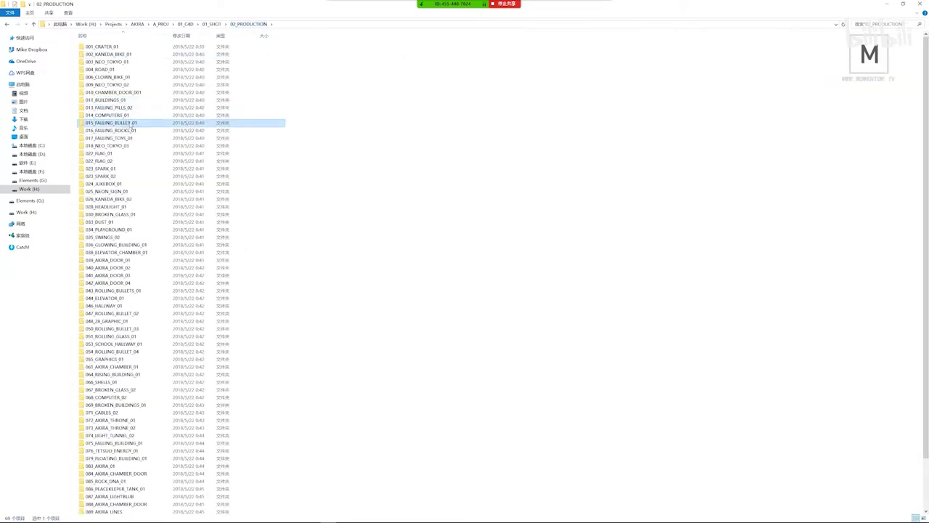
# - Open the 018_NEO_TOKYO_03_003 scene from the 018_NEO_TOKYO_03 folder and return to Cinema 4D
pyautogui.doubleClick(116, 145)
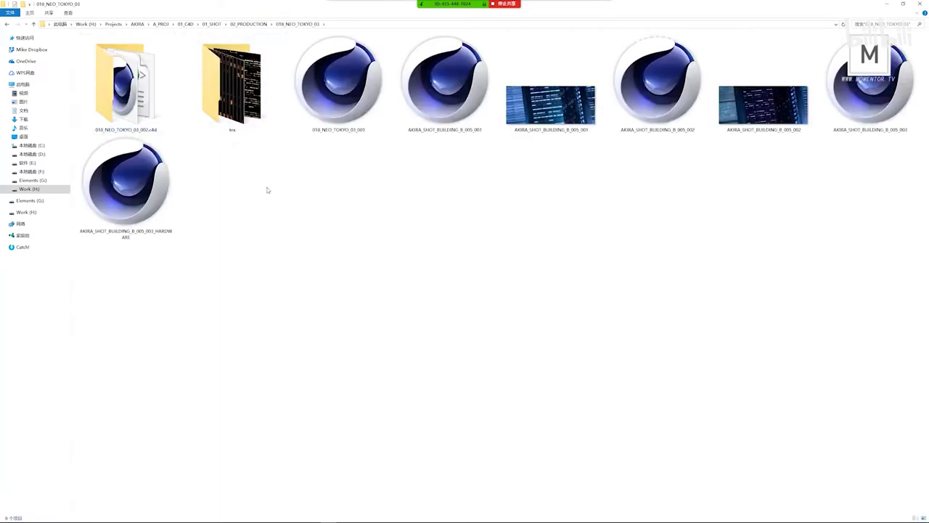
pyautogui.doubleClick(140, 111)
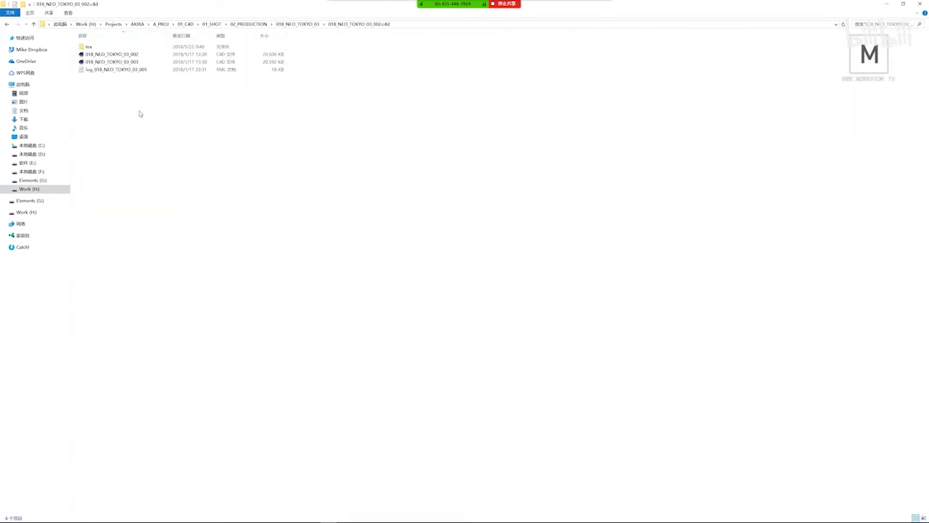
pyautogui.doubleClick(132, 63)
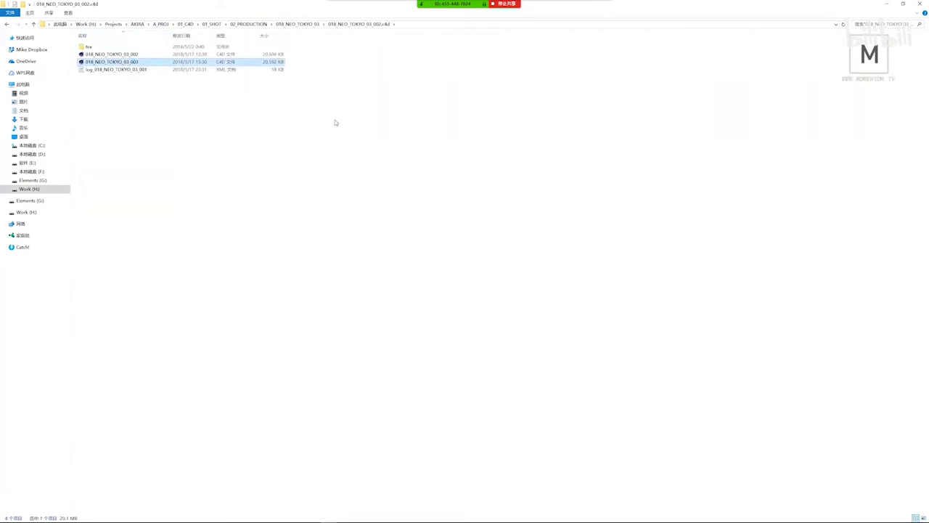
pyautogui.hotkey('alt', 'Tab')
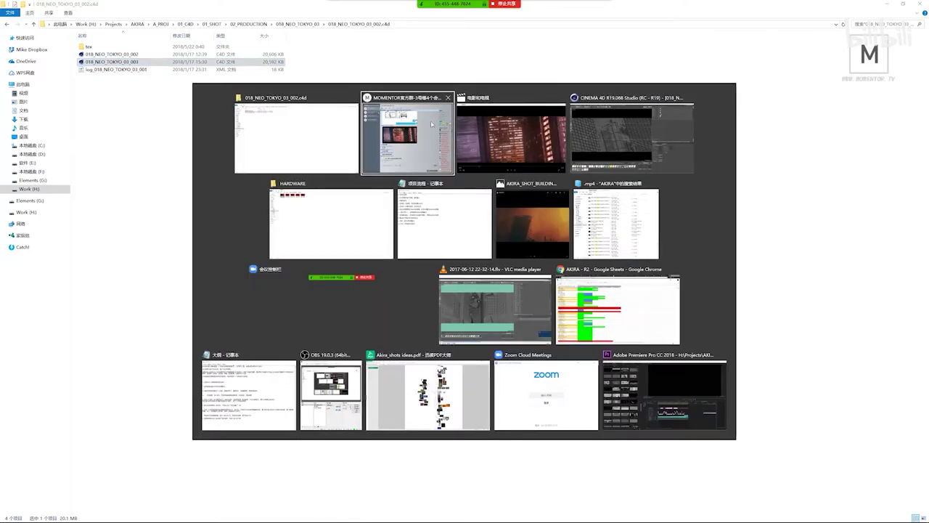
pyautogui.press('Tab')
pyautogui.press('Tab')
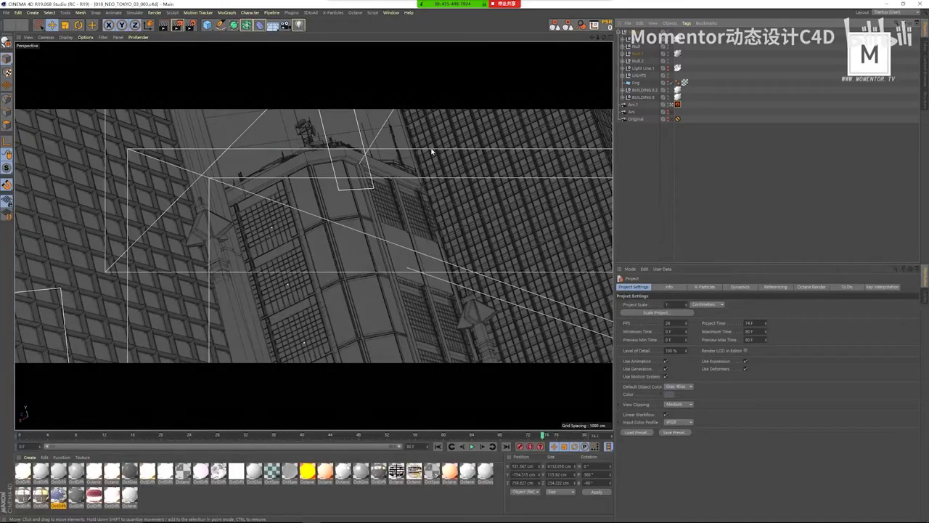
# - Switch to the Octane layout, widen the Live Viewer and viewport panels, and start the live render
pyautogui.scroll(10, 394, 177)
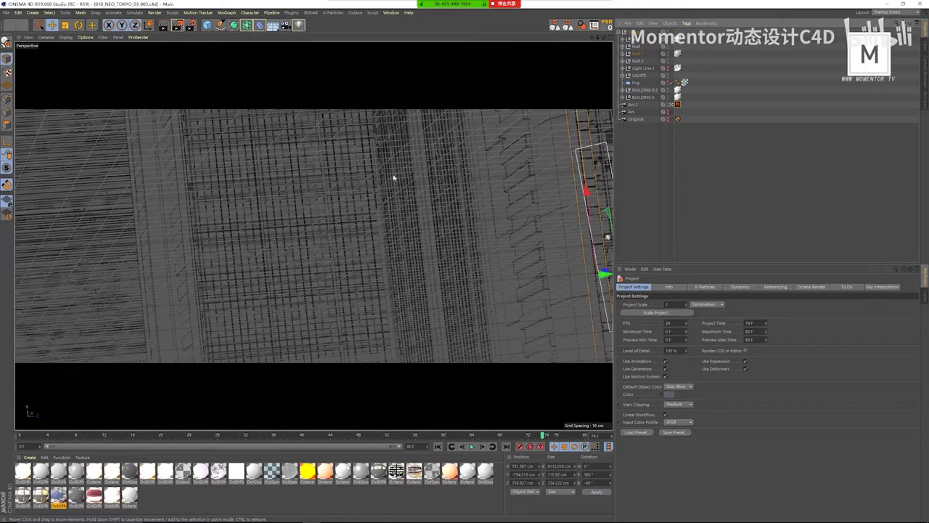
pyautogui.click(683, 127)
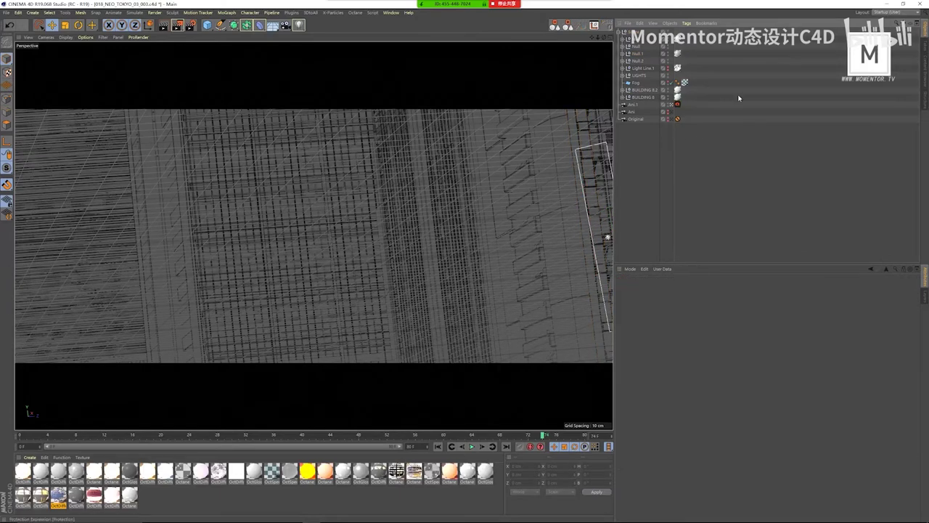
pyautogui.click(891, 13)
pyautogui.click(901, 67)
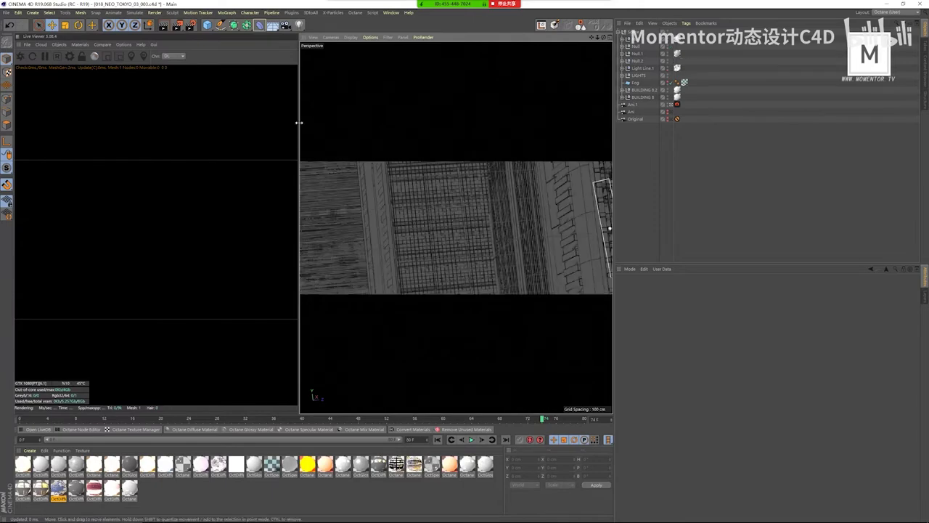
pyautogui.moveTo(297, 122); pyautogui.dragTo(319, 122)
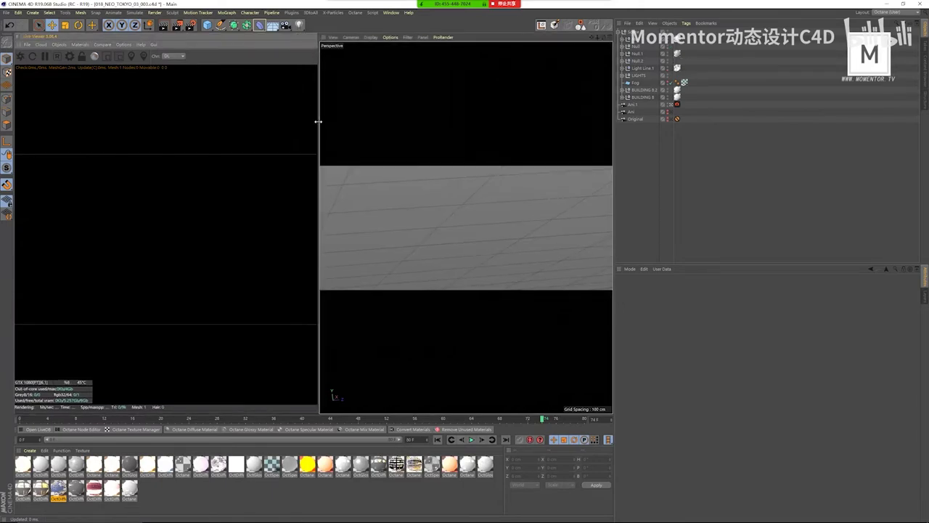
pyautogui.moveTo(616, 138); pyautogui.dragTo(669, 138)
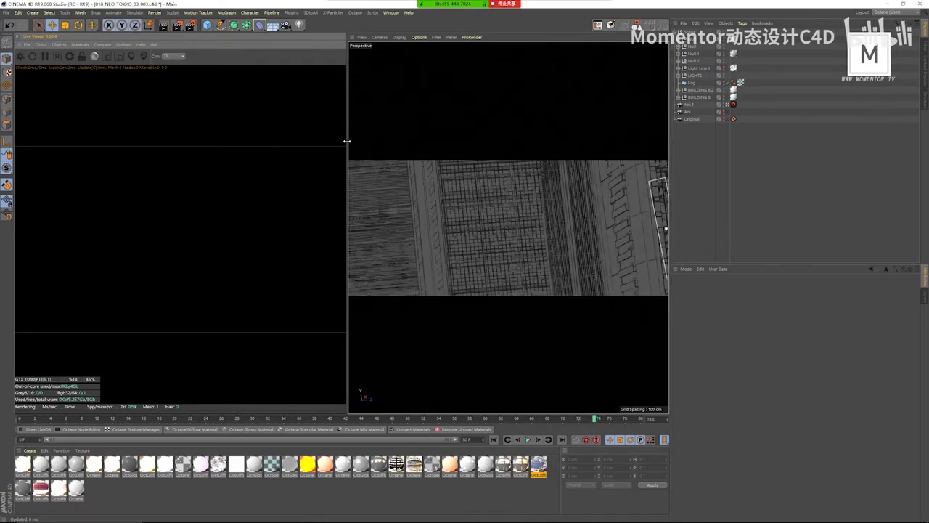
pyautogui.moveTo(347, 140); pyautogui.dragTo(354, 141)
pyautogui.click(20, 59)
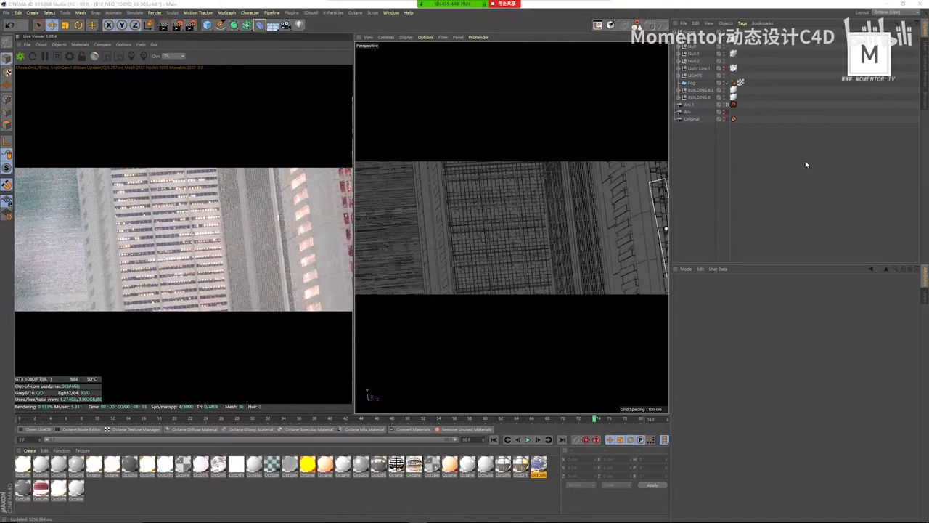
# - Add a Texture Environment with an RGBspectrum texture set to a dark colour
pyautogui.click(62, 50)
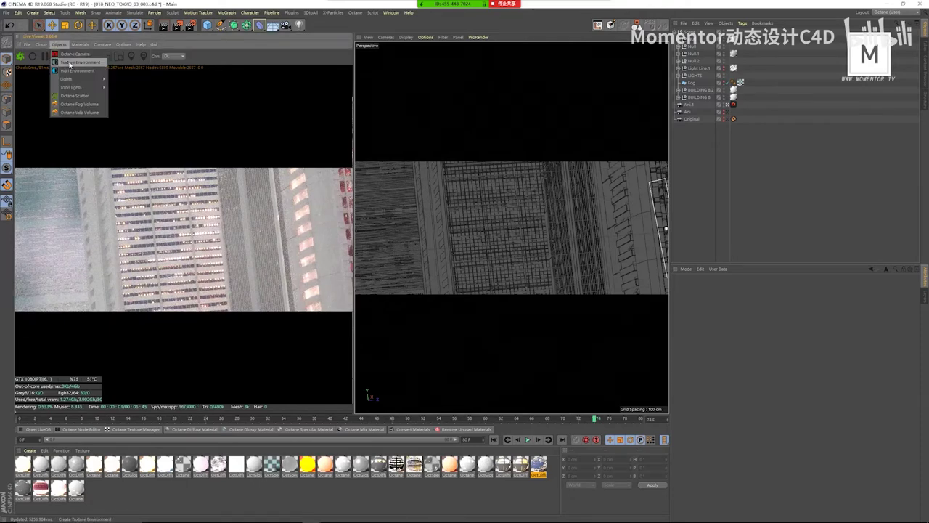
pyautogui.click(73, 64)
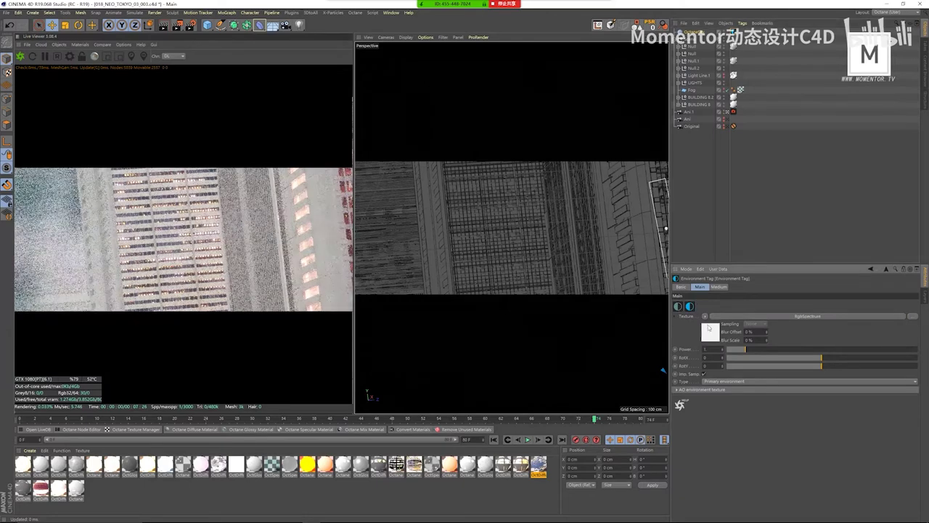
pyautogui.click(679, 308)
pyautogui.click(686, 312)
pyautogui.click(675, 334)
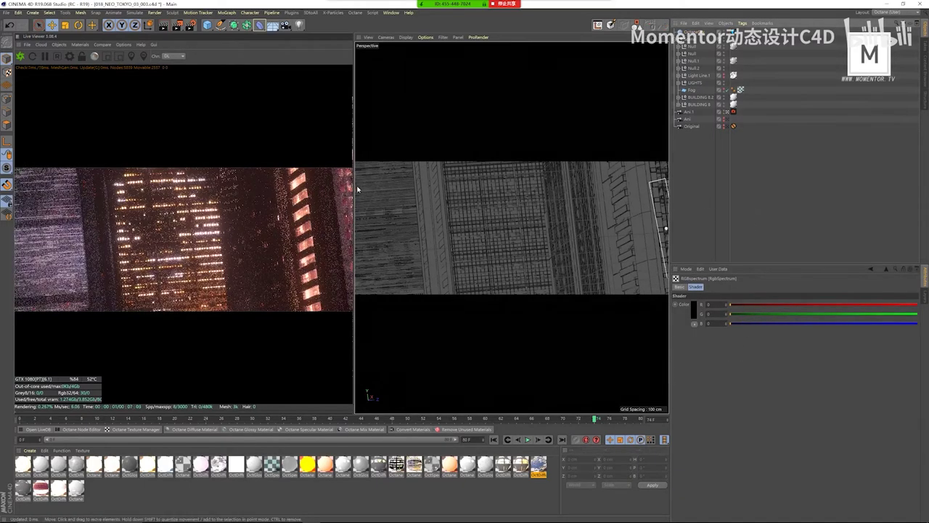
# - Widen the live render preview further and select the building cube Cube.1
pyautogui.moveTo(354, 188); pyautogui.dragTo(409, 184)
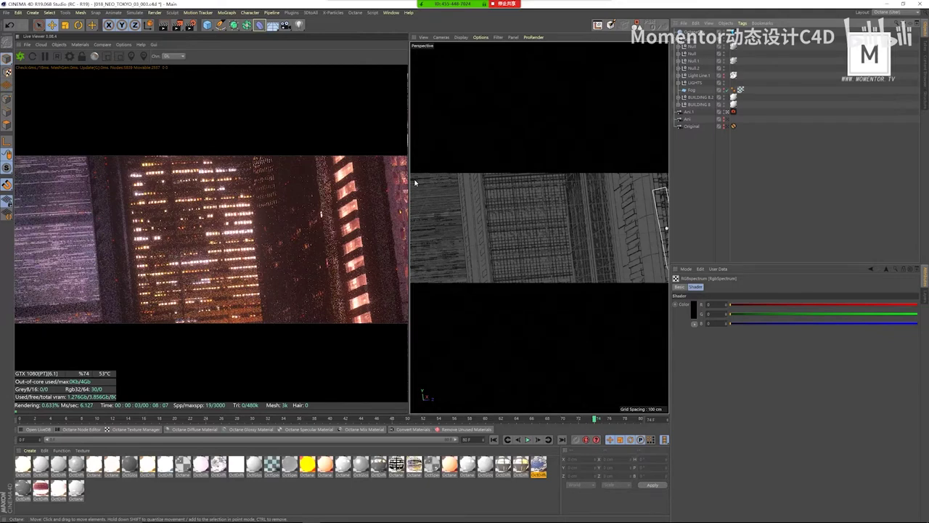
pyautogui.moveTo(411, 503)
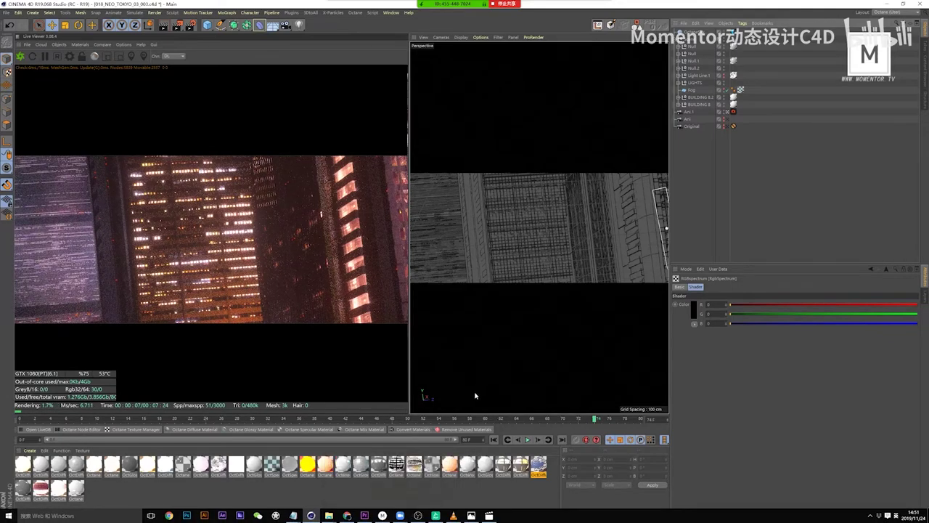
pyautogui.moveTo(336, 516)
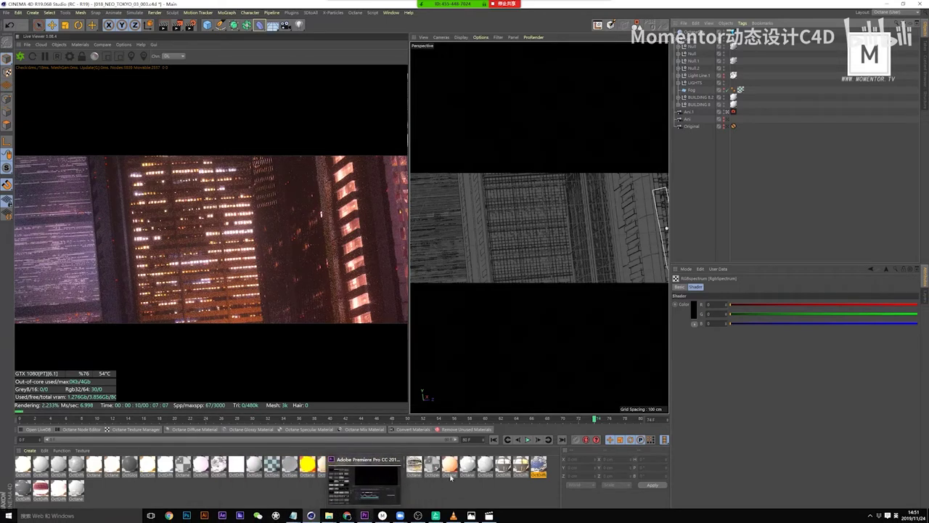
pyautogui.click(510, 205)
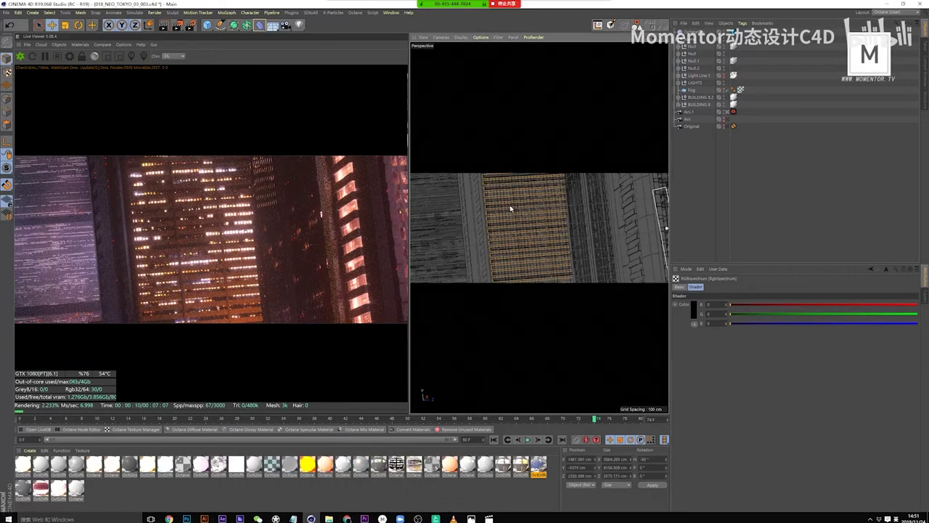
pyautogui.click(730, 112)
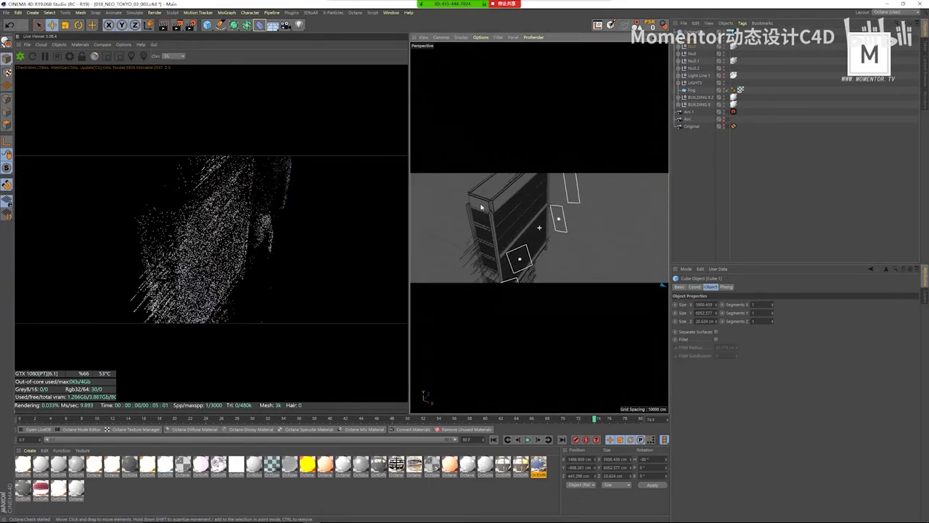
pyautogui.scroll(-6, 481, 208)
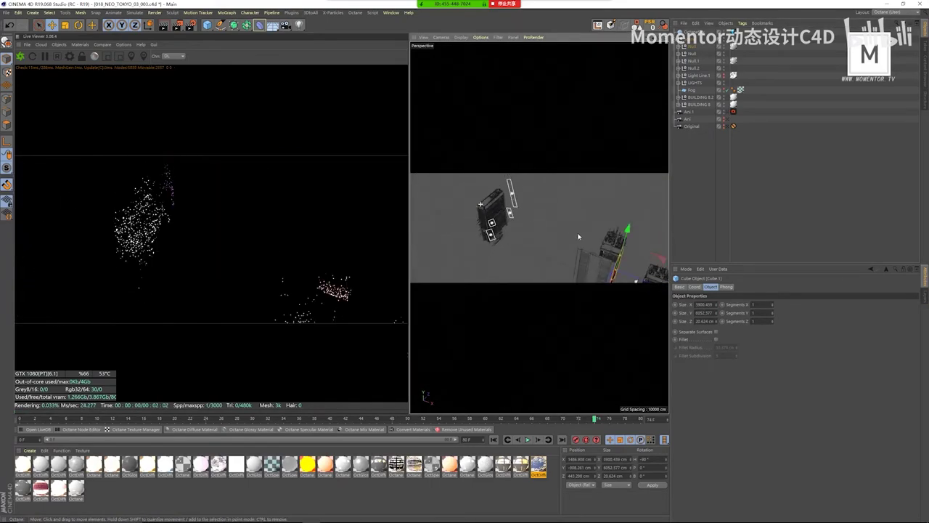
pyautogui.keyDown('alt'); pyautogui.moveTo(579, 236); pyautogui.dragTo(520, 216); pyautogui.keyUp('alt')
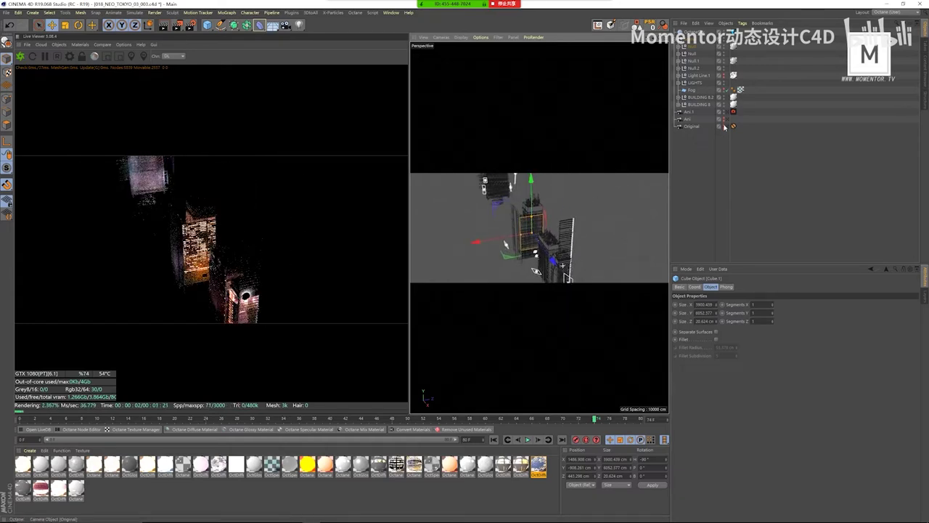
pyautogui.press('o')
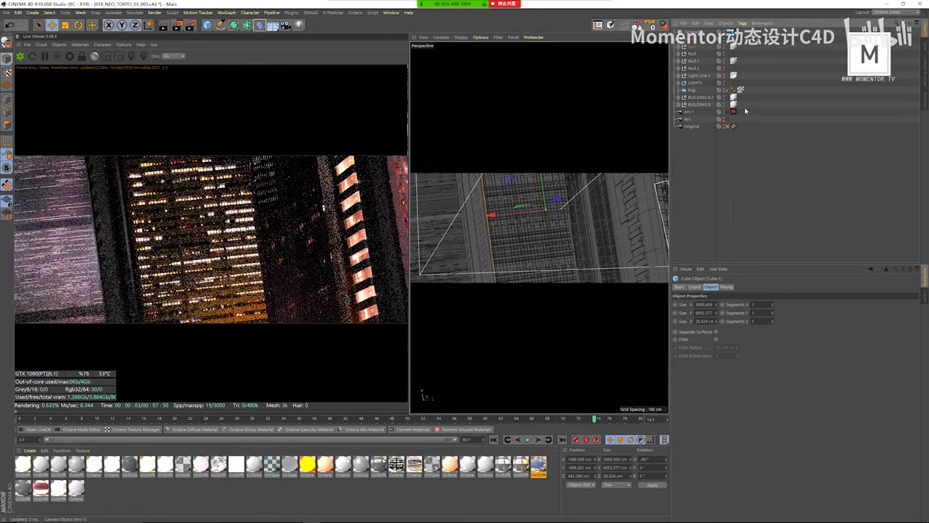
pyautogui.click(729, 112)
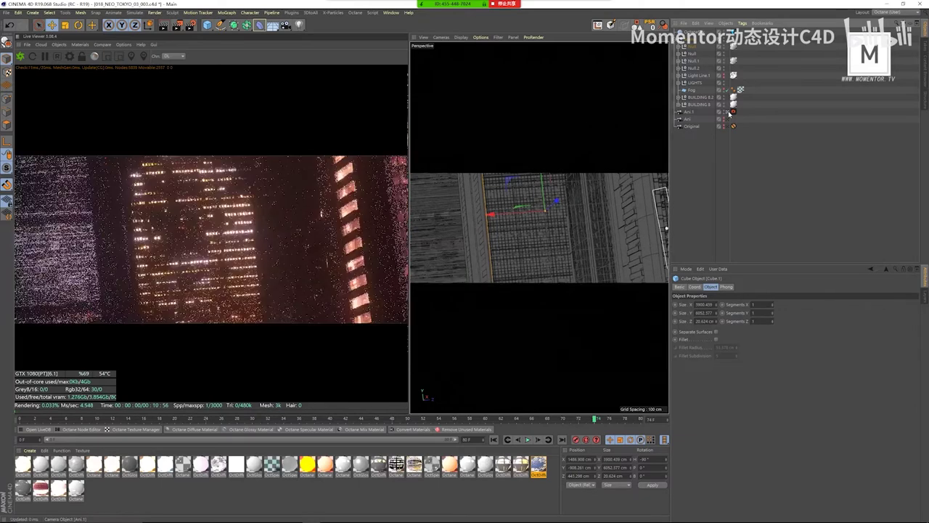
pyautogui.click(580, 208)
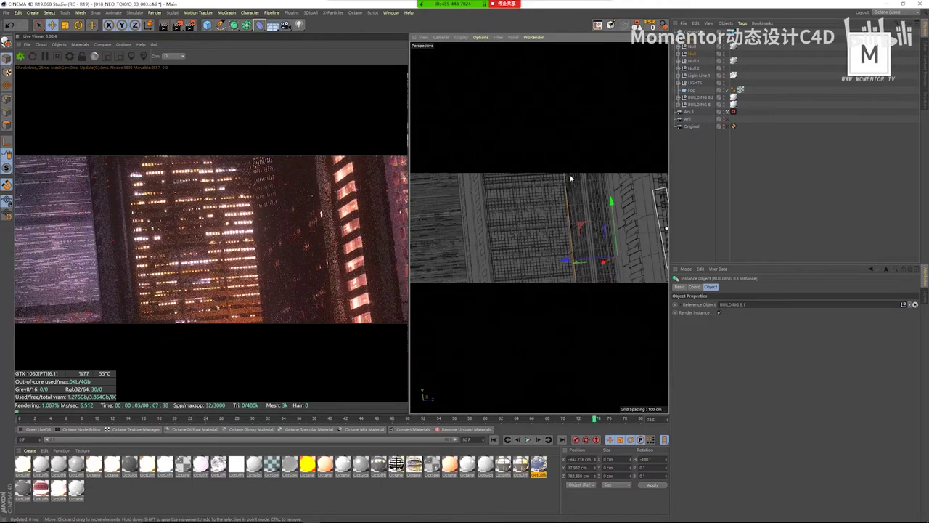
pyautogui.click(728, 114)
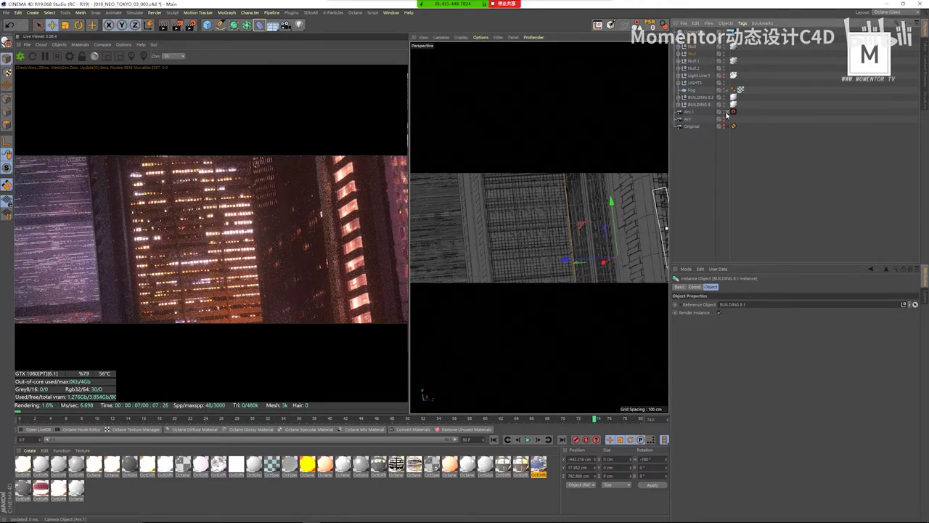
pyautogui.keyDown('alt'); pyautogui.moveTo(601, 180); pyautogui.dragTo(534, 216); pyautogui.keyUp('alt')
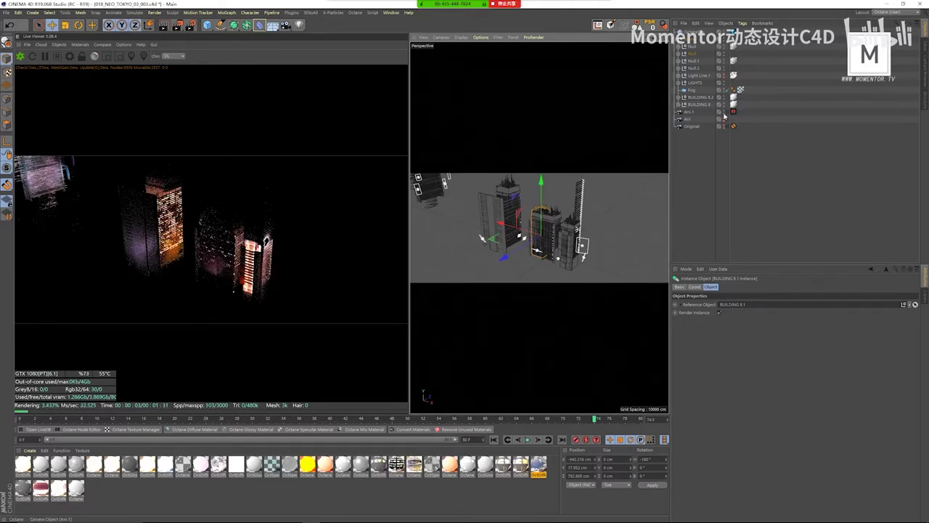
pyautogui.scroll(10, 579, 180)
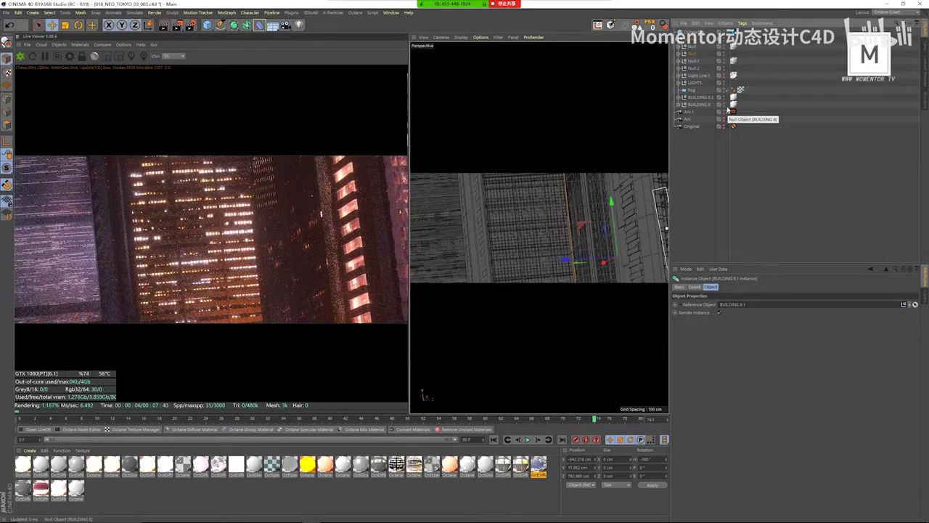
pyautogui.click(509, 109)
pyautogui.scroll(-10, 498, 216)
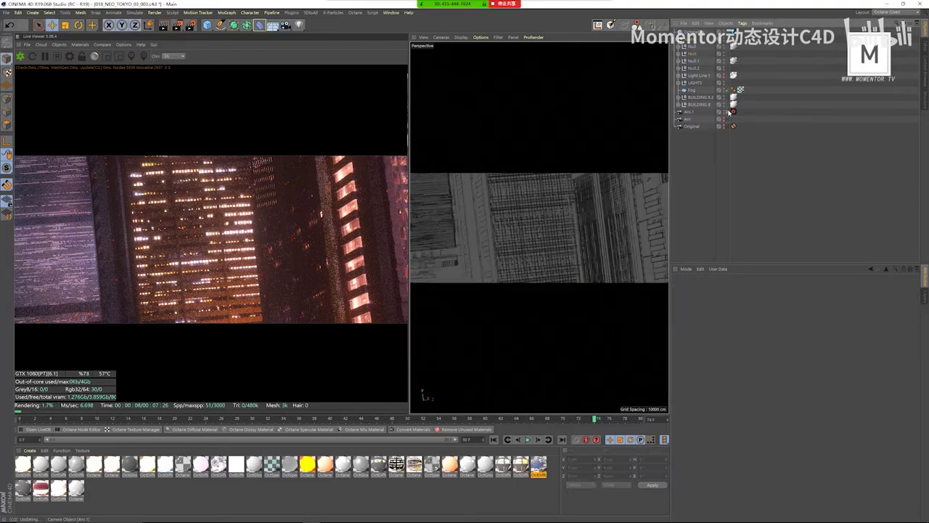
pyautogui.keyDown('alt'); pyautogui.moveTo(498, 216); pyautogui.dragTo(501, 196); pyautogui.keyUp('alt')
pyautogui.keyDown('alt'); pyautogui.moveTo(501, 196); pyautogui.dragTo(534, 210, button='right'); pyautogui.keyUp('alt')
pyautogui.keyDown('alt'); pyautogui.moveTo(533, 211); pyautogui.dragTo(467, 214); pyautogui.keyUp('alt')
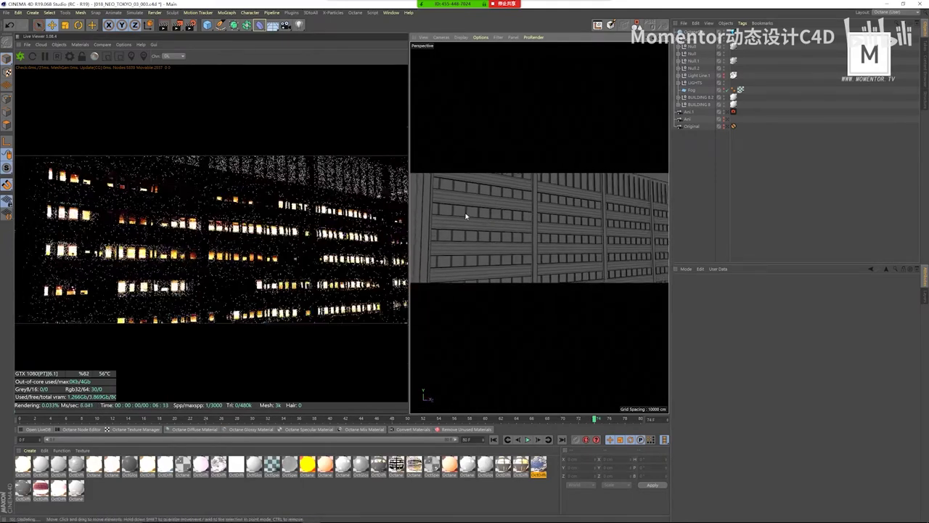
# - Copy the facade cube Cube.1 into a new empty scene
pyautogui.click(441, 211)
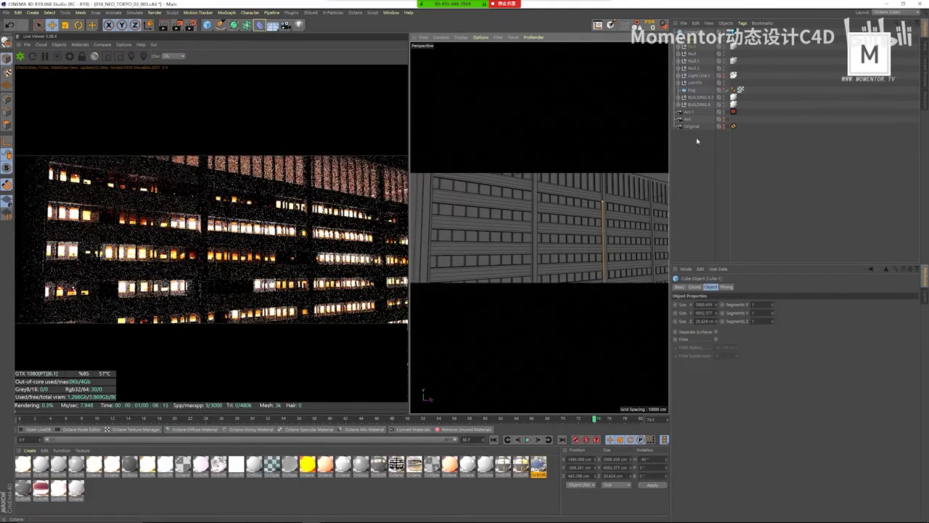
pyautogui.press('s')
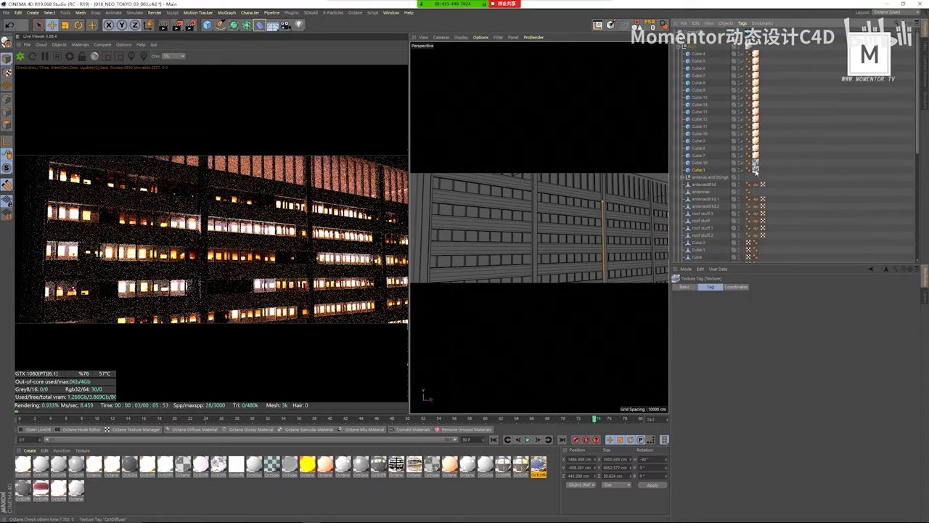
pyautogui.click(7, 12)
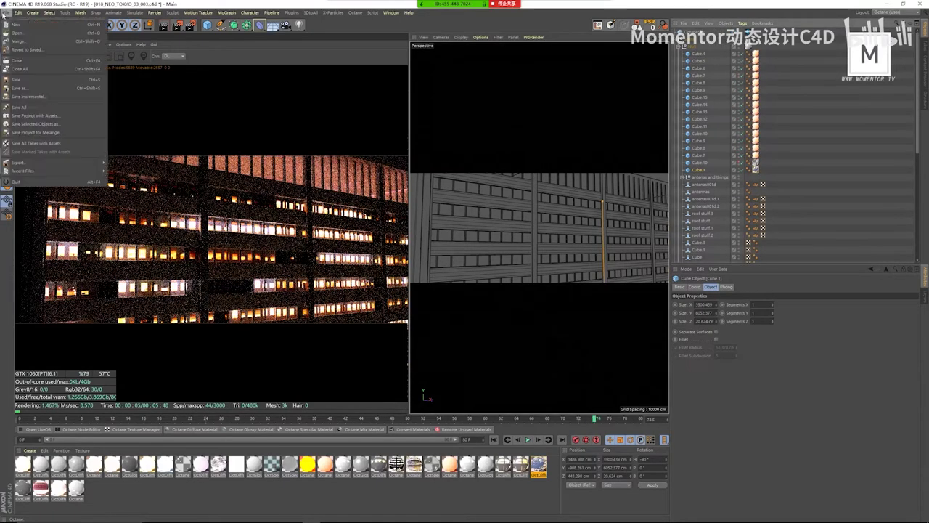
pyautogui.click(22, 22)
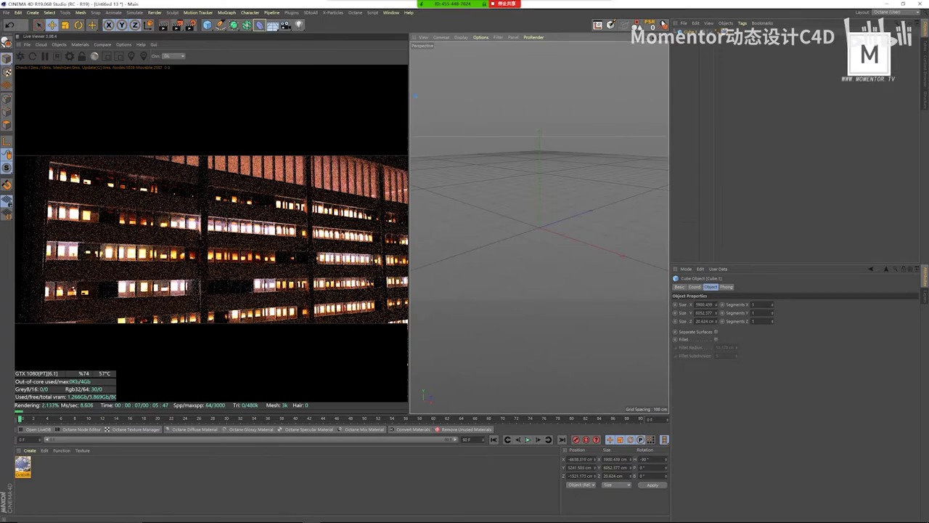
pyautogui.hotkey('ctrl', 'v')
# - Orbit to face the cube's flat side and open its OctDiffuse material for editing
pyautogui.scroll(-3, 565, 198)
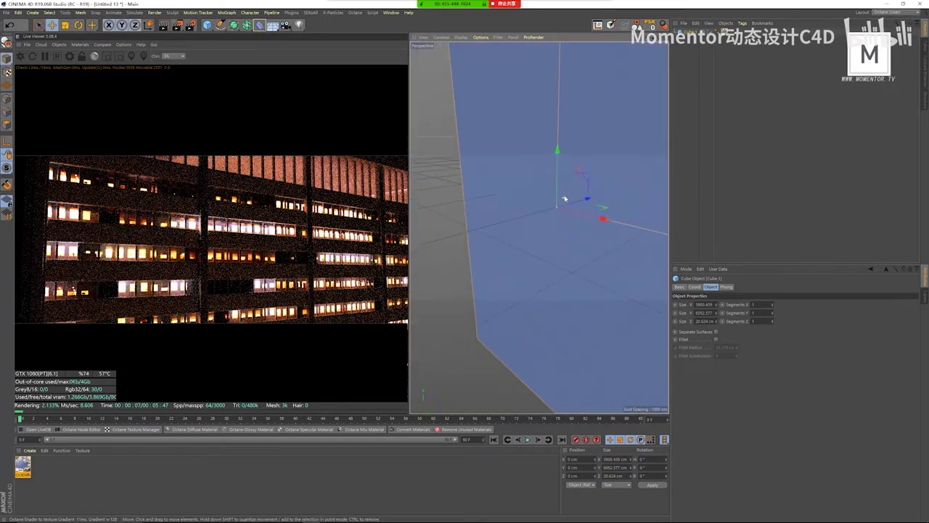
pyautogui.keyDown('alt'); pyautogui.moveTo(521, 201); pyautogui.dragTo(437, 209); pyautogui.keyUp('alt')
pyautogui.scroll(-2, 437, 209)
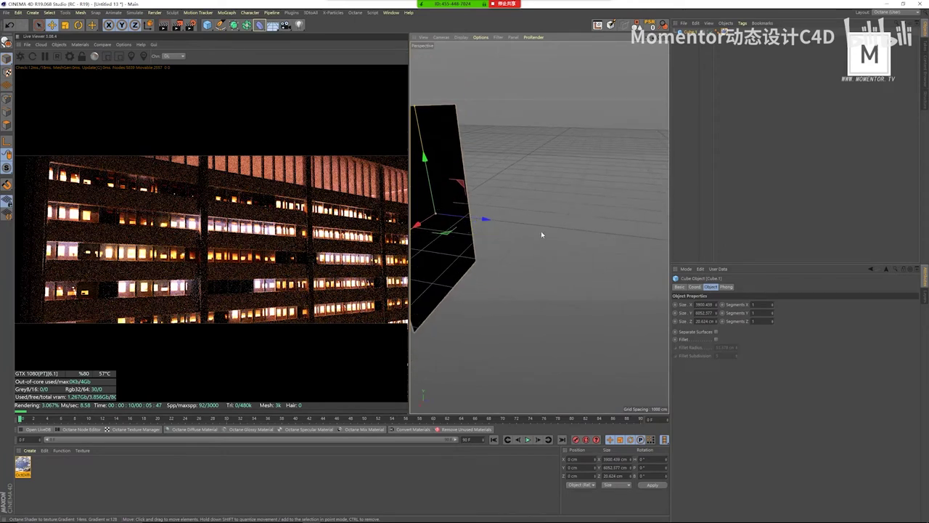
pyautogui.doubleClick(23, 465)
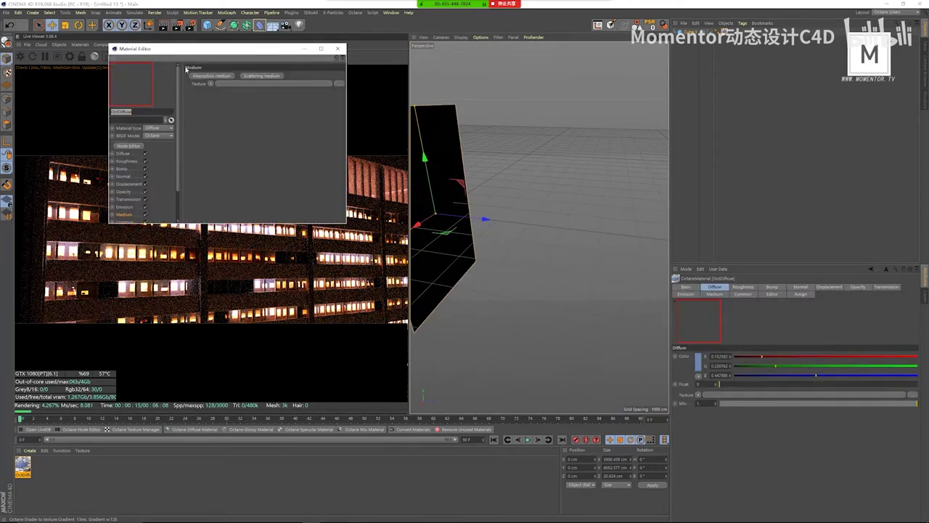
pyautogui.moveTo(185, 49); pyautogui.dragTo(337, 92)
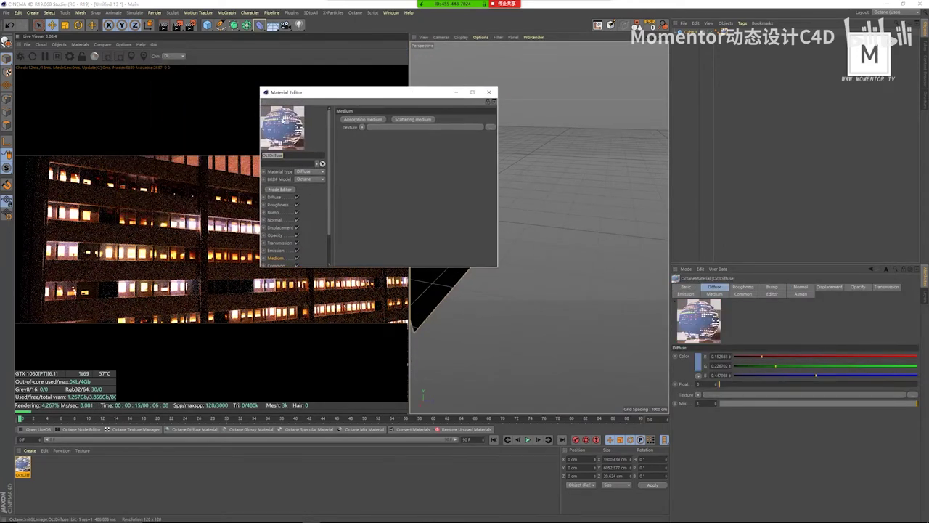
# - Preview the Big_1 window texture from the tex folder
pyautogui.moveTo(331, 514)
pyautogui.click(331, 482)
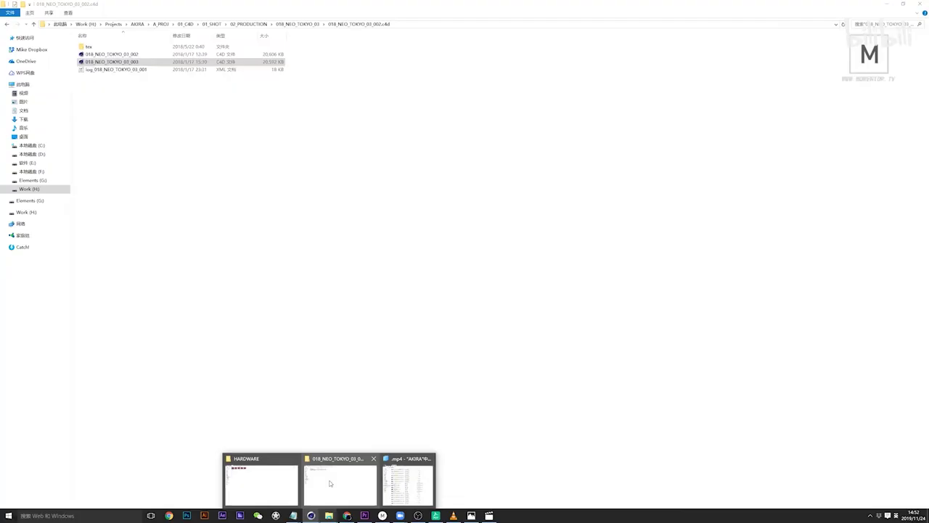
pyautogui.doubleClick(104, 49)
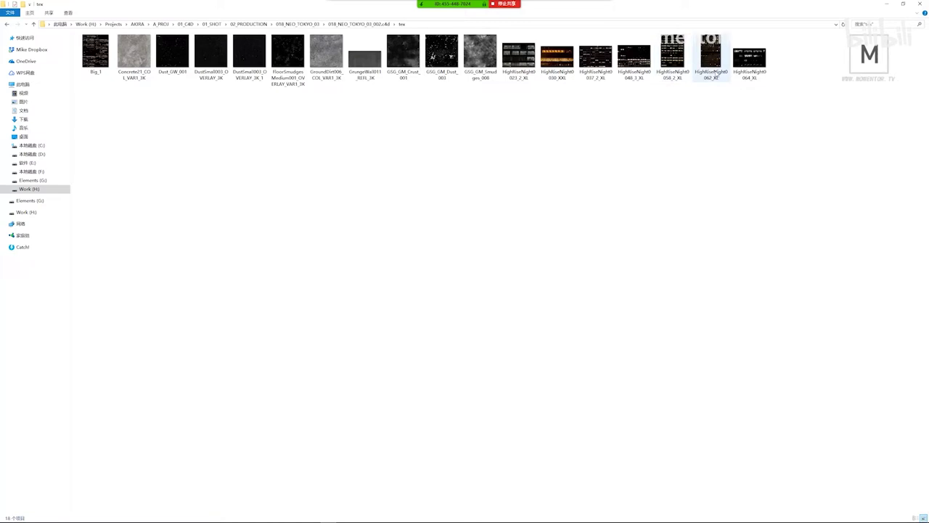
pyautogui.click(101, 41)
pyautogui.doubleClick(101, 42)
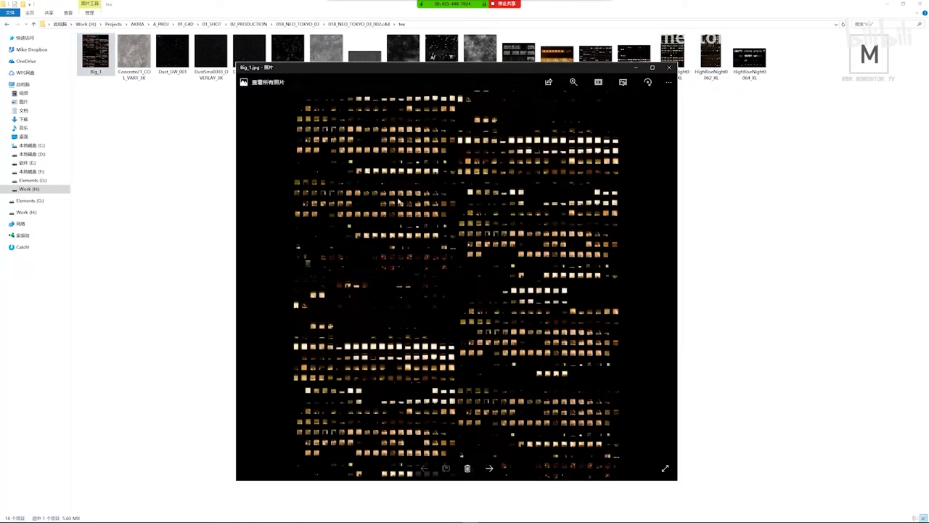
# - Bring the AKIRA production tracking spreadsheet to the front
pyautogui.moveTo(389, 520)
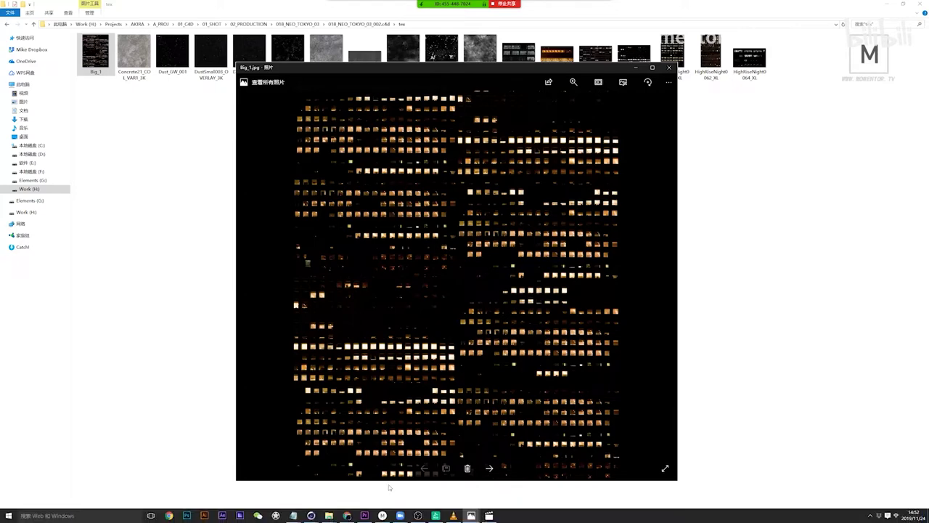
pyautogui.moveTo(347, 515)
pyautogui.click(341, 486)
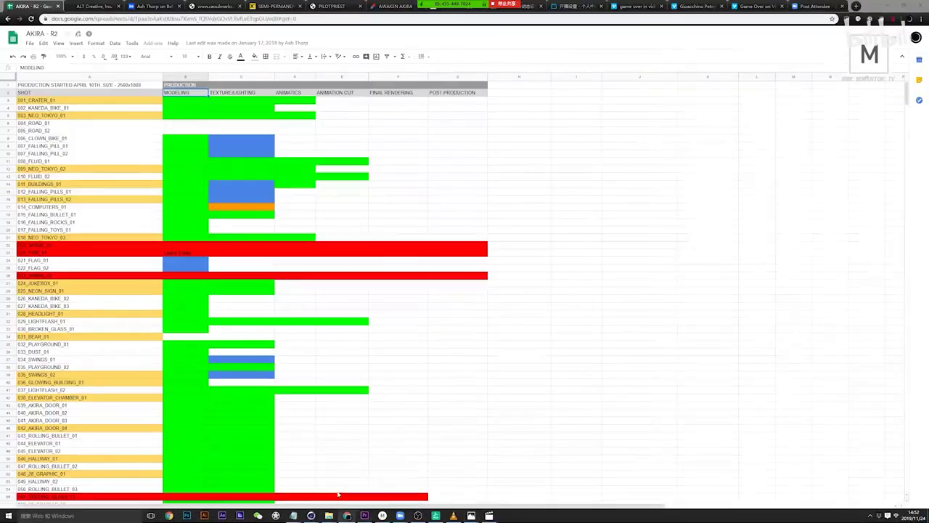
# - Load textures.com in a new browser tab
pyautogui.click(856, 6)
pyautogui.write('textures.com')
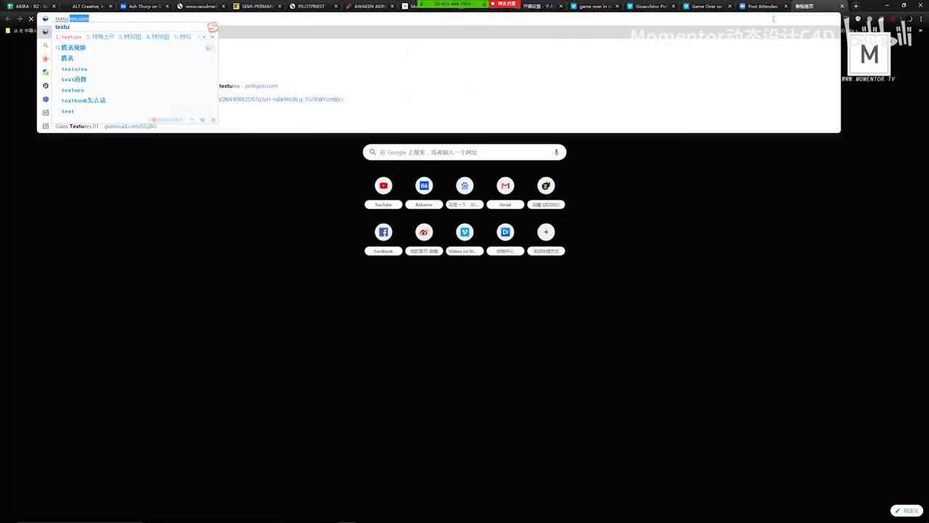
pyautogui.press('Return')
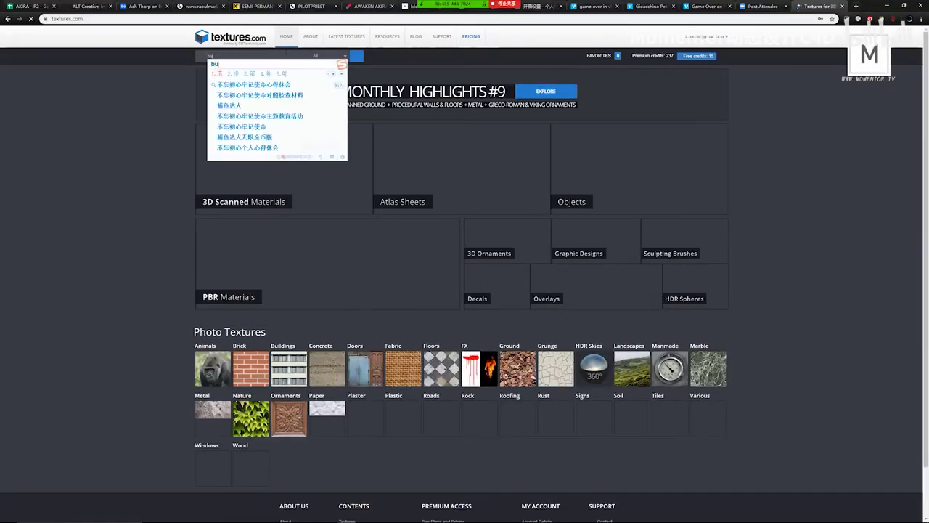
# - Search for 'night window', scroll the 31 texture results, and return to Cinema 4D
pyautogui.write('night window')
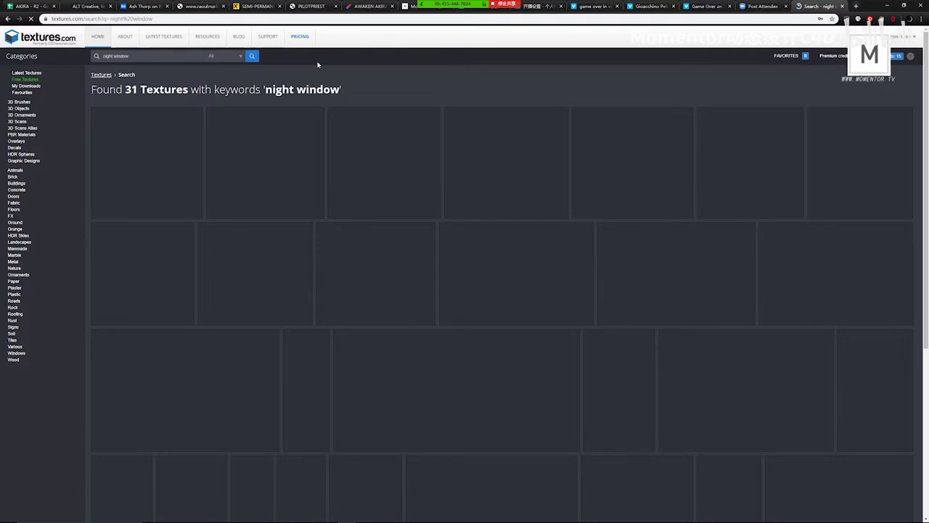
pyautogui.moveTo(331, 89); pyautogui.dragTo(290, 90)
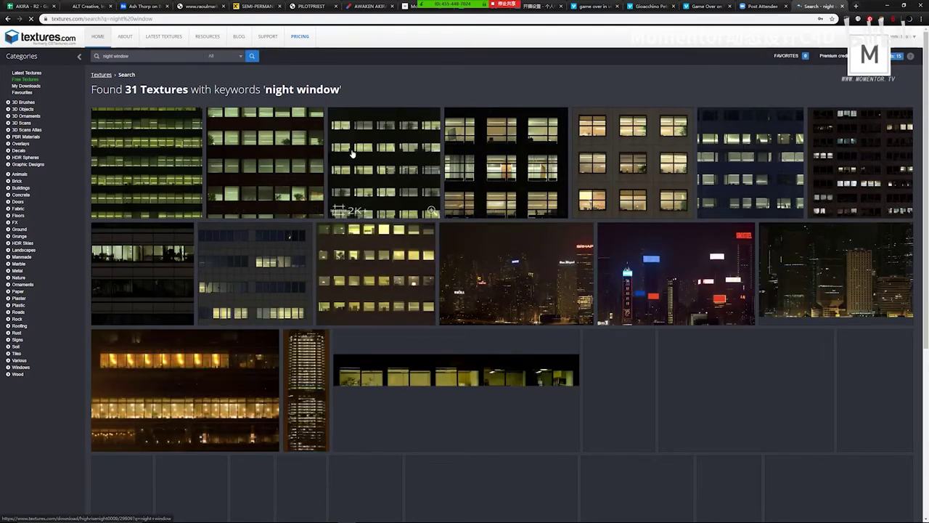
pyautogui.scroll(-2, 280, 220)
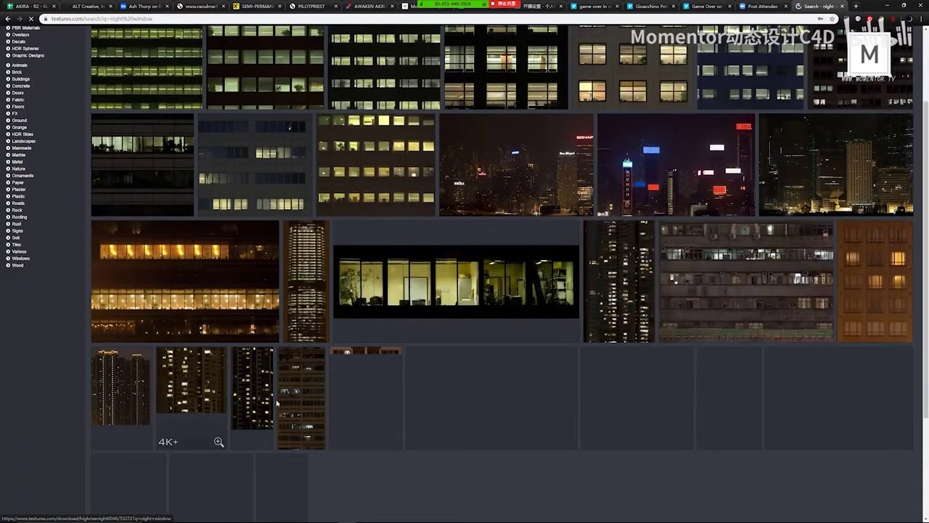
pyautogui.scroll(-2, 276, 402)
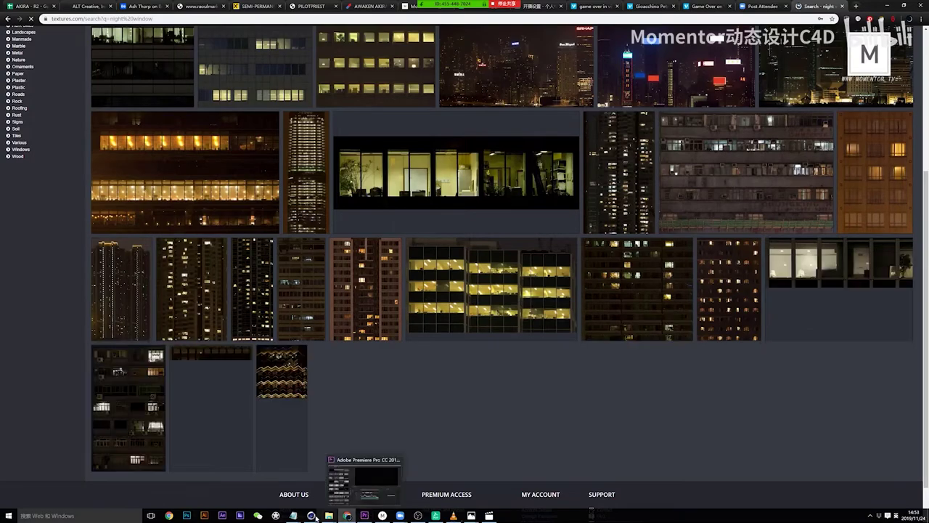
pyautogui.moveTo(312, 516)
pyautogui.click(309, 488)
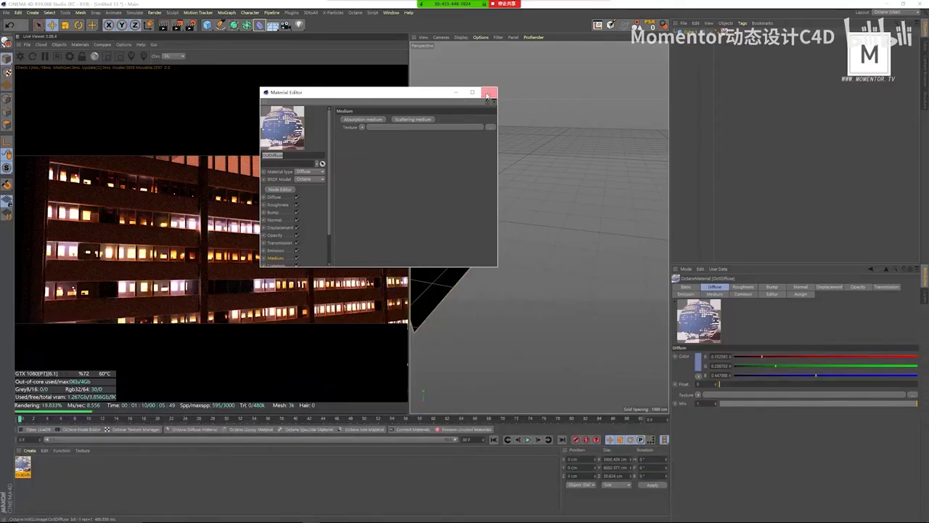
# - Close the Material Editor and switch back to 018_NEO_TOKYO_03_001.c4d from the V menu's Projects list
pyautogui.click(490, 92)
pyautogui.click(485, 209)
pyautogui.press('v')
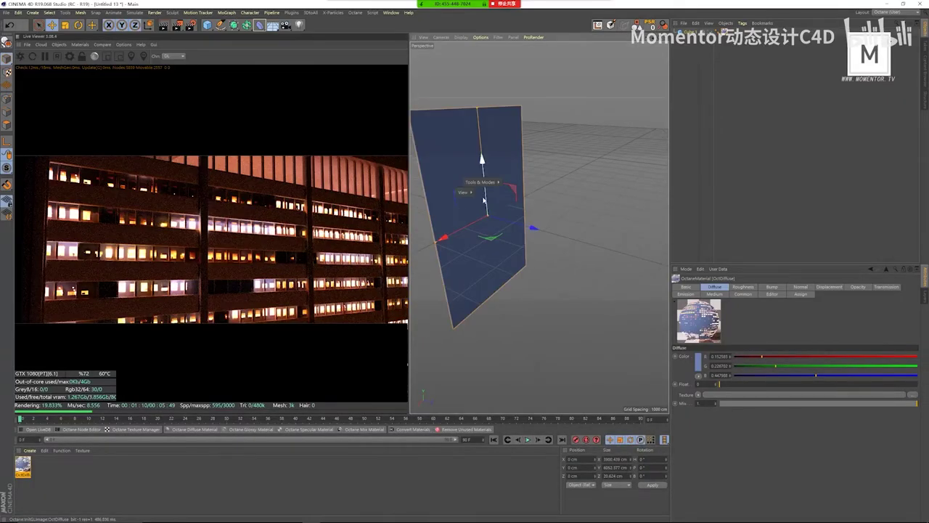
pyautogui.moveTo(482, 212)
pyautogui.click(485, 231)
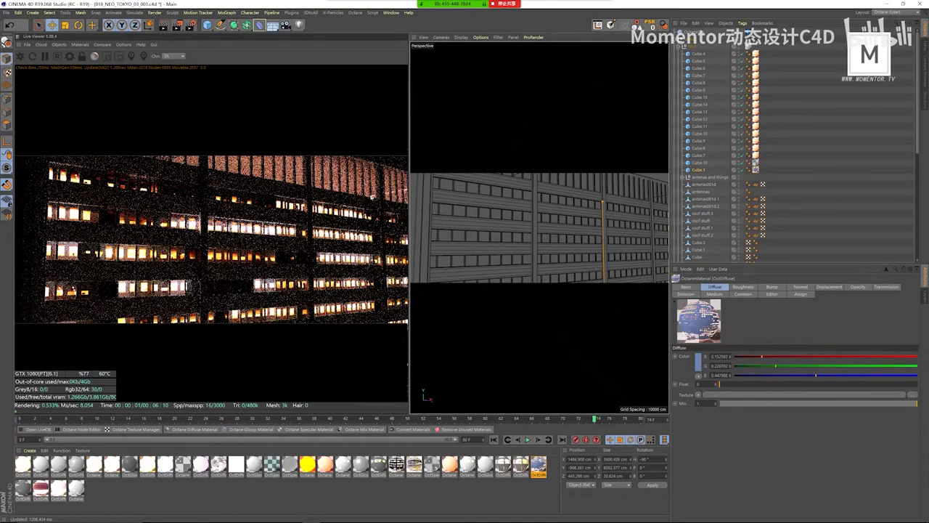
# - Select the building's Cloner and orbit around the facade, toggling the Ani.1 camera view
pyautogui.keyDown('alt'); pyautogui.moveTo(527, 222); pyautogui.dragTo(477, 207); pyautogui.keyUp('alt')
pyautogui.click(490, 207)
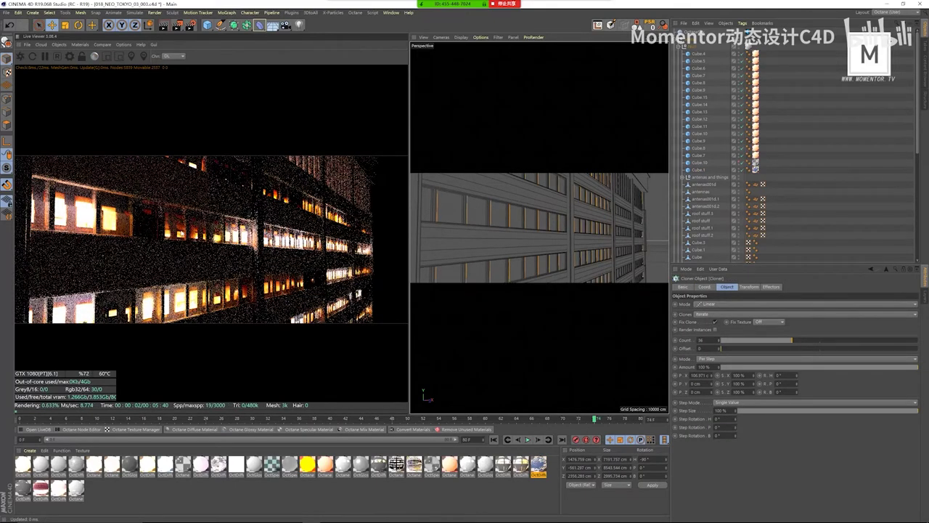
pyautogui.scroll(-5, 797, 216)
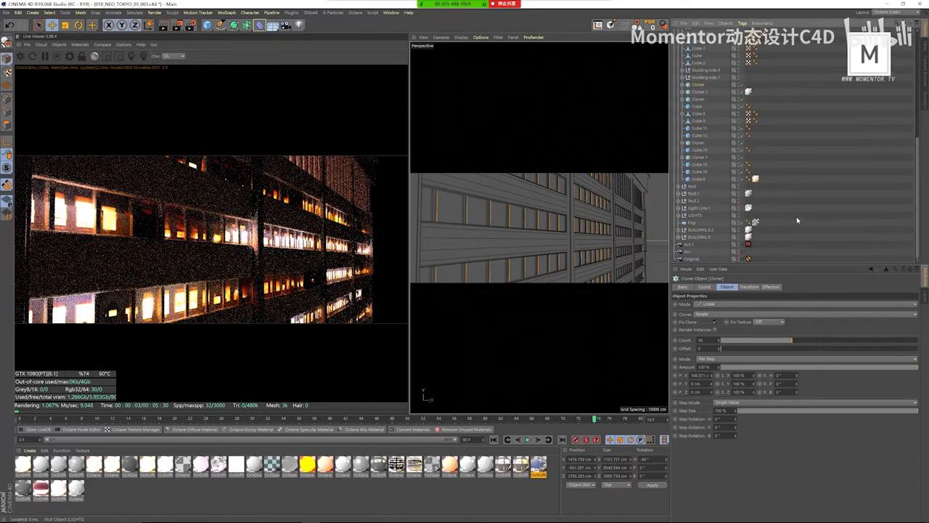
pyautogui.click(742, 249)
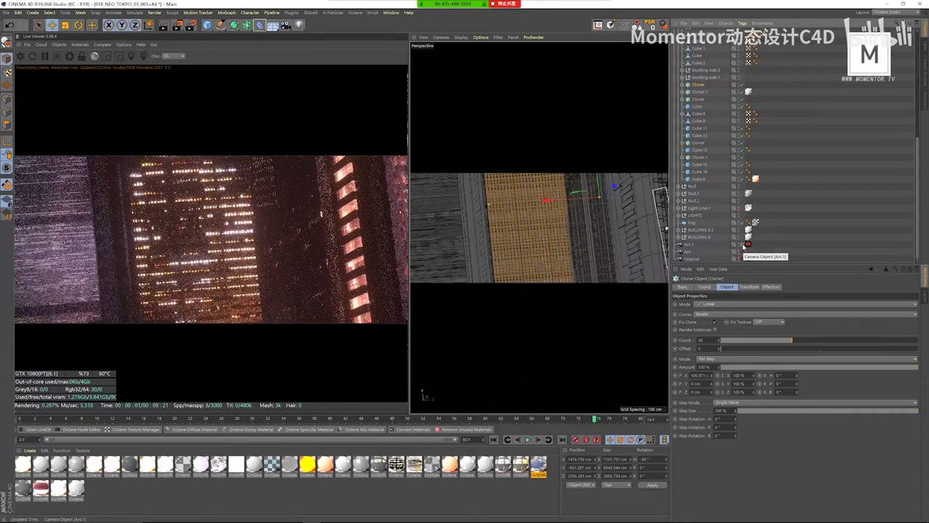
pyautogui.keyDown('alt'); pyautogui.moveTo(552, 218); pyautogui.dragTo(556, 238); pyautogui.keyUp('alt')
pyautogui.scroll(2, 579, 236)
pyautogui.keyDown('alt'); pyautogui.moveTo(659, 256); pyautogui.dragTo(506, 265); pyautogui.keyUp('alt')
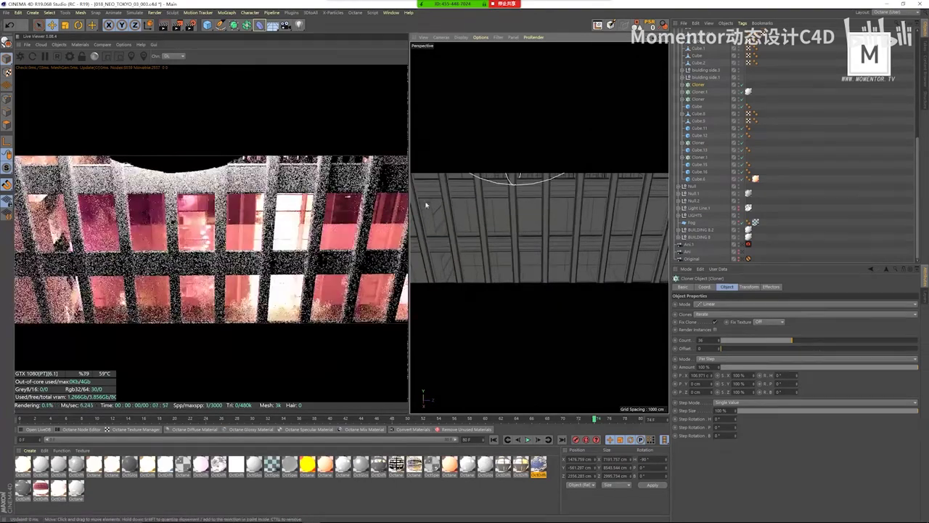
pyautogui.moveTo(470, 218)
pyautogui.keyDown('alt'); pyautogui.mouseDown()
pyautogui.moveTo(454, 228)
pyautogui.moveTo(457, 218)
pyautogui.moveTo(446, 213)
pyautogui.moveTo(464, 210)
pyautogui.mouseUp(); pyautogui.keyUp('alt')
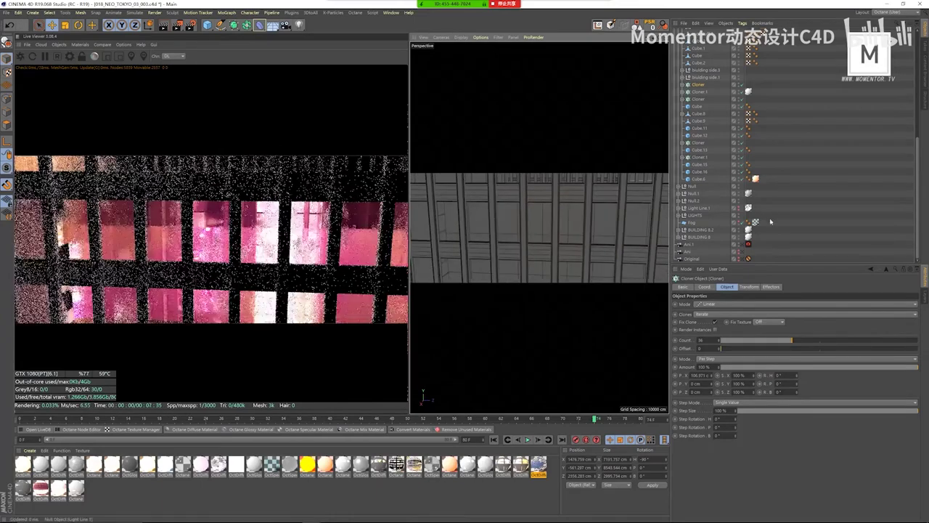
pyautogui.click(742, 247)
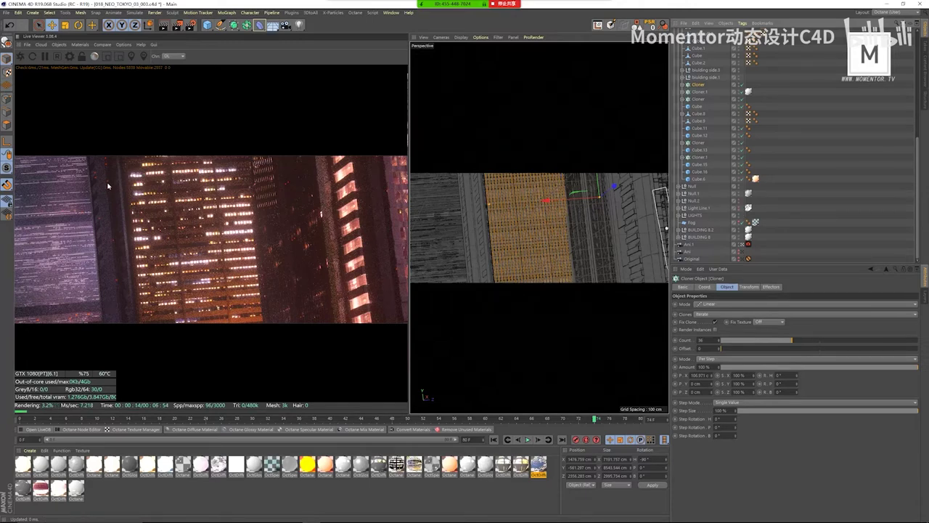
# - Deselect the Cloner, leave the Ani.1 camera, and orbit out to show several tower tops
pyautogui.click(814, 201)
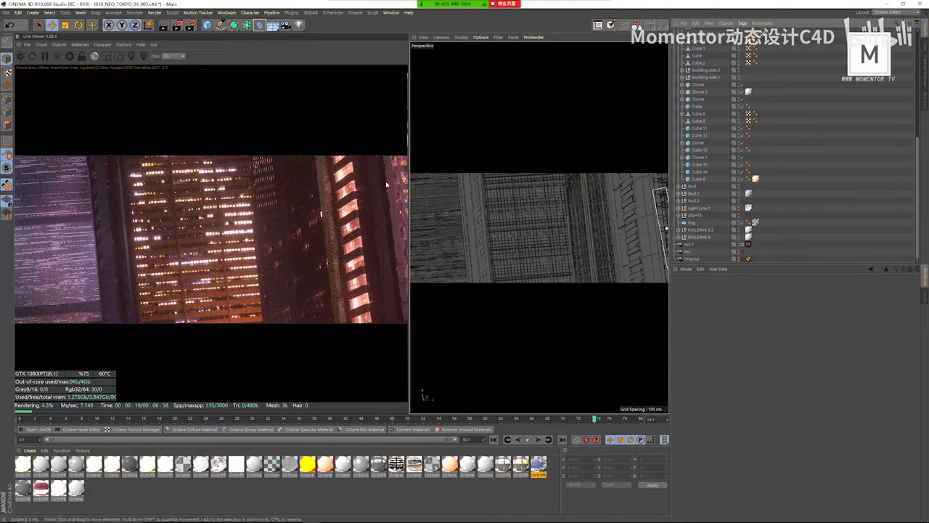
pyautogui.click(744, 250)
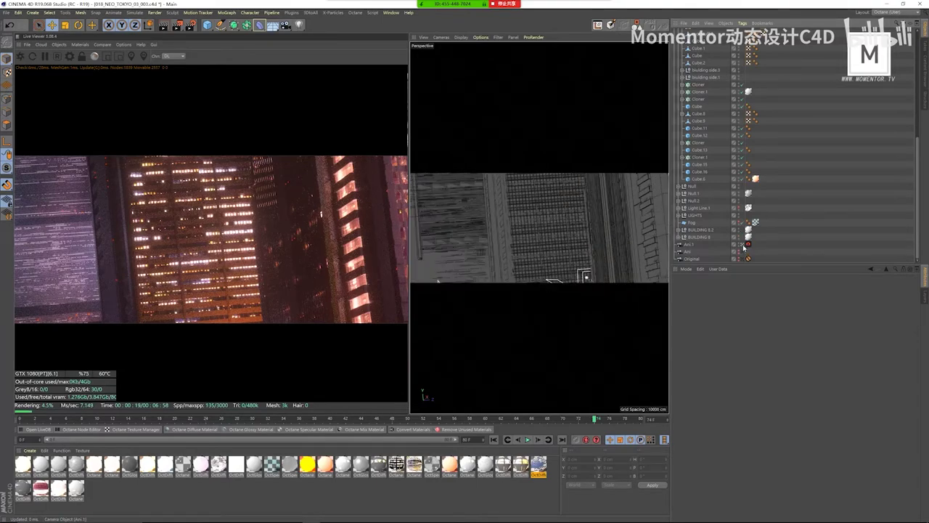
pyautogui.scroll(-8, 531, 245)
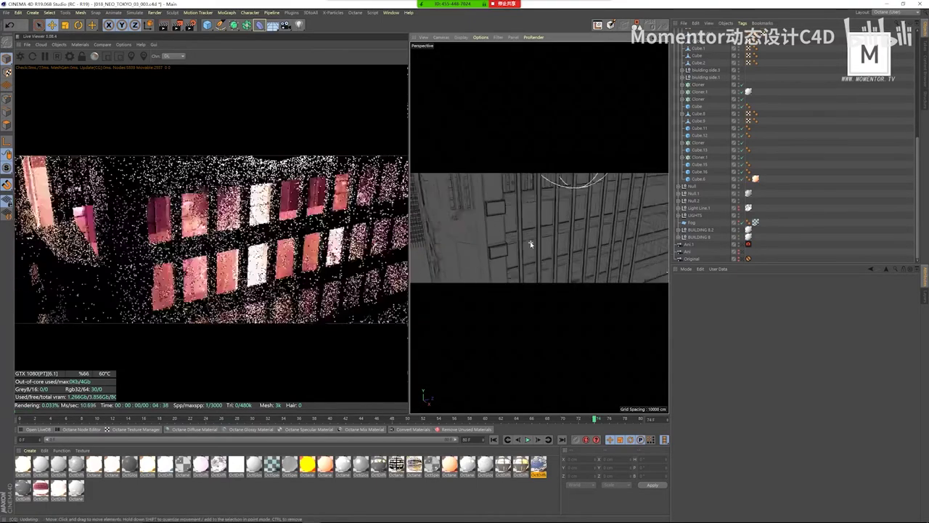
pyautogui.keyDown('alt'); pyautogui.moveTo(531, 244); pyautogui.dragTo(497, 202); pyautogui.keyUp('alt')
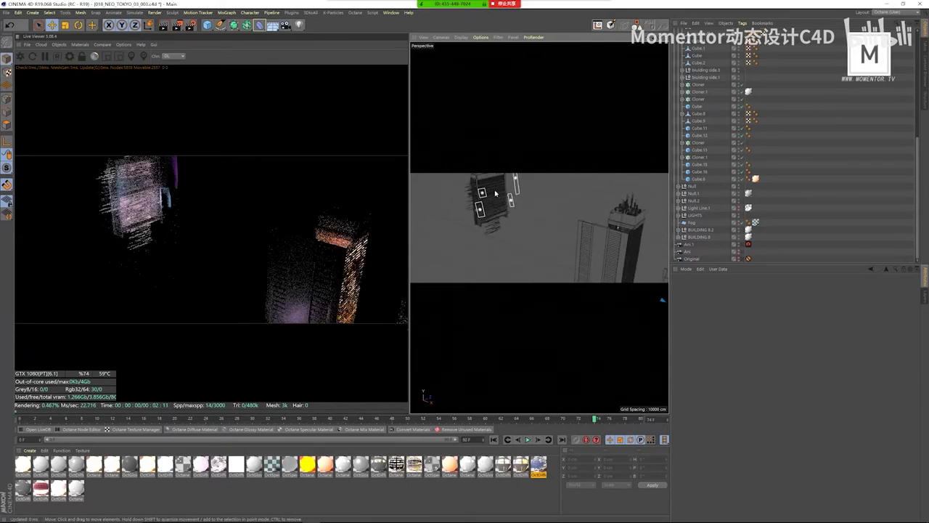
# - Select OctaneSky and the Fog plane, and inspect the Fog's OctSpecular texture tag
pyautogui.click(617, 156)
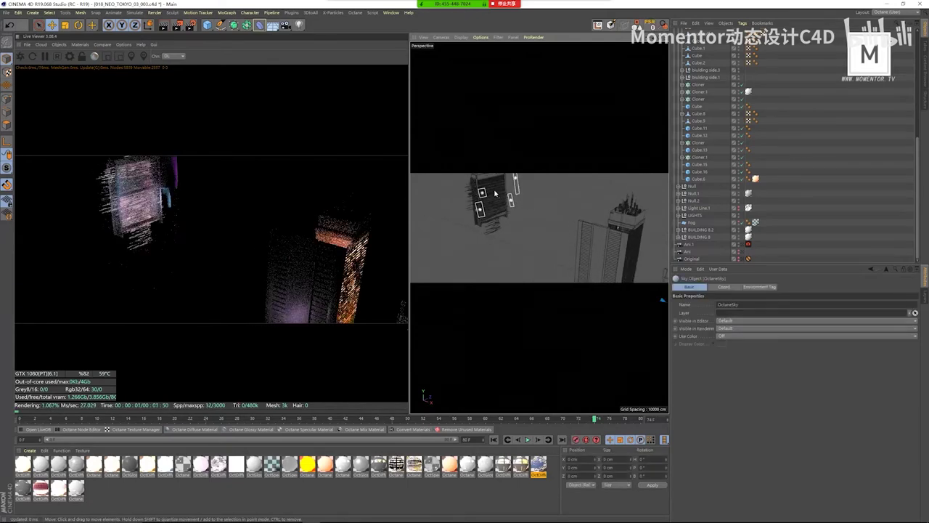
pyautogui.click(698, 223)
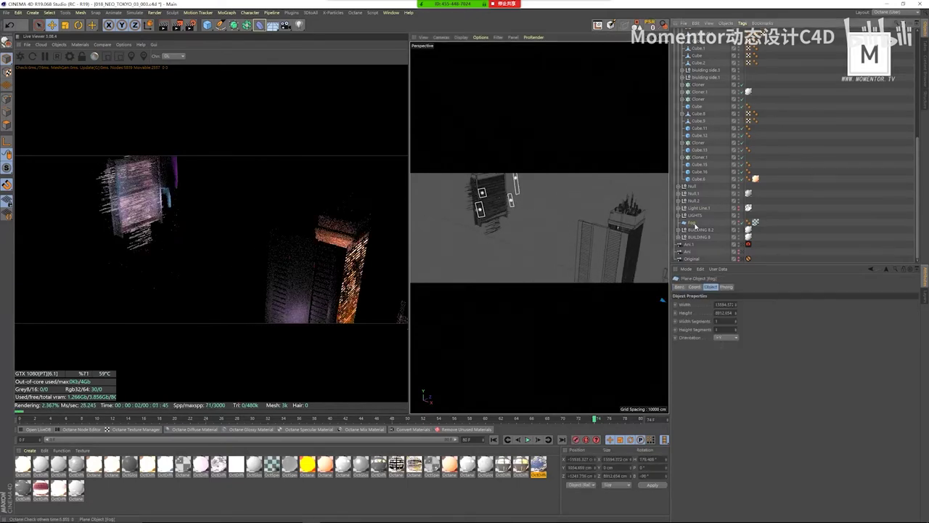
pyautogui.click(740, 228)
pyautogui.click(755, 223)
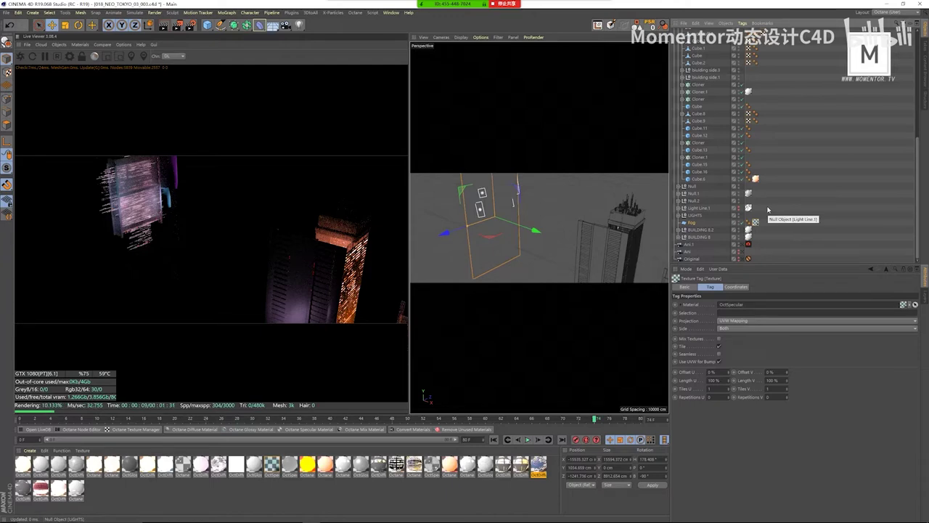
# - Limit the live render to a left-side region and toggle the Fog plane's visibility off and on
pyautogui.click(742, 246)
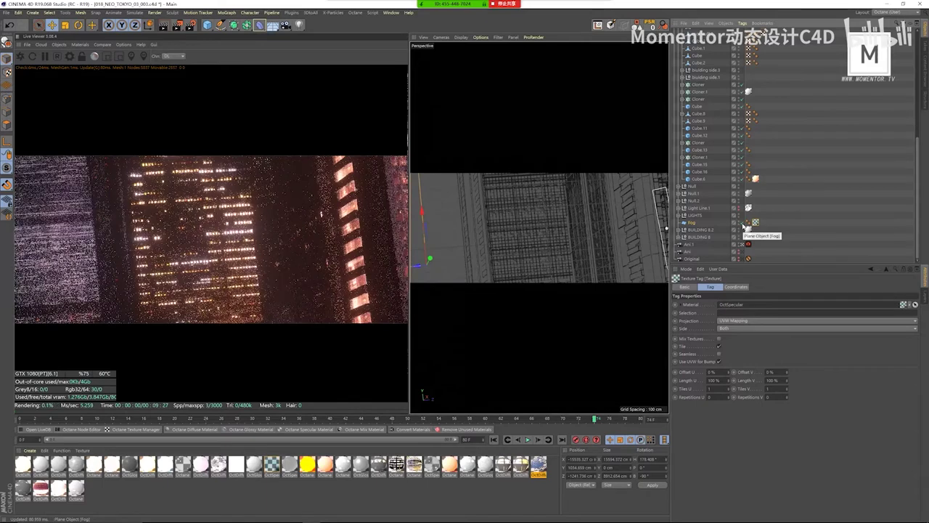
pyautogui.click(107, 56)
pyautogui.moveTo(146, 120); pyautogui.dragTo(14, 328)
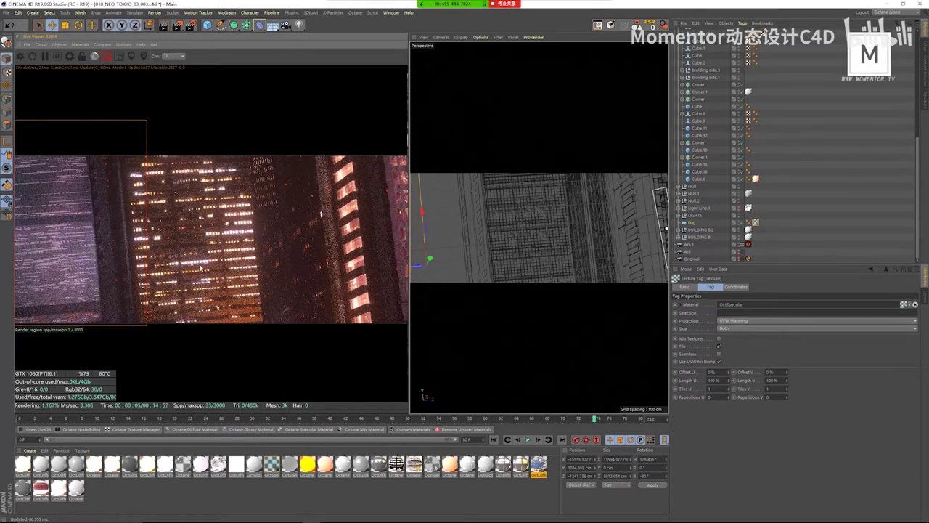
pyautogui.click(739, 224)
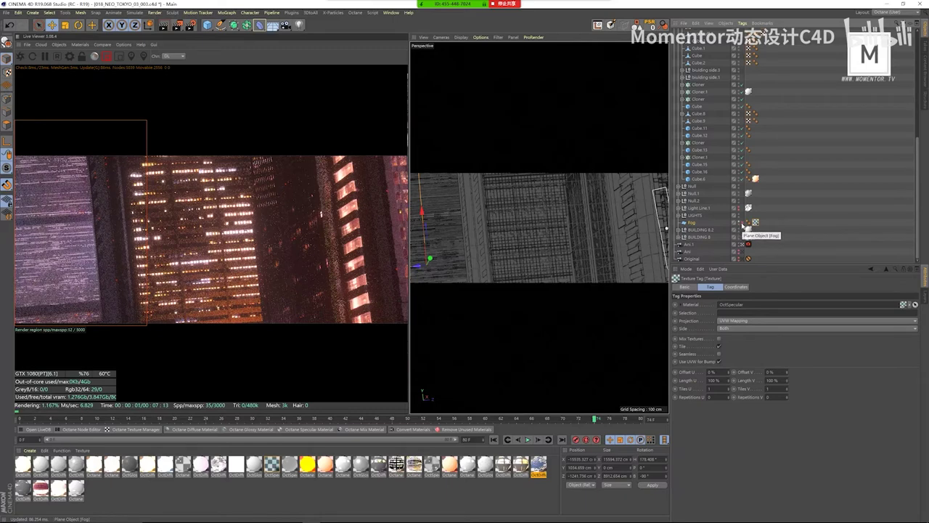
pyautogui.click(740, 223)
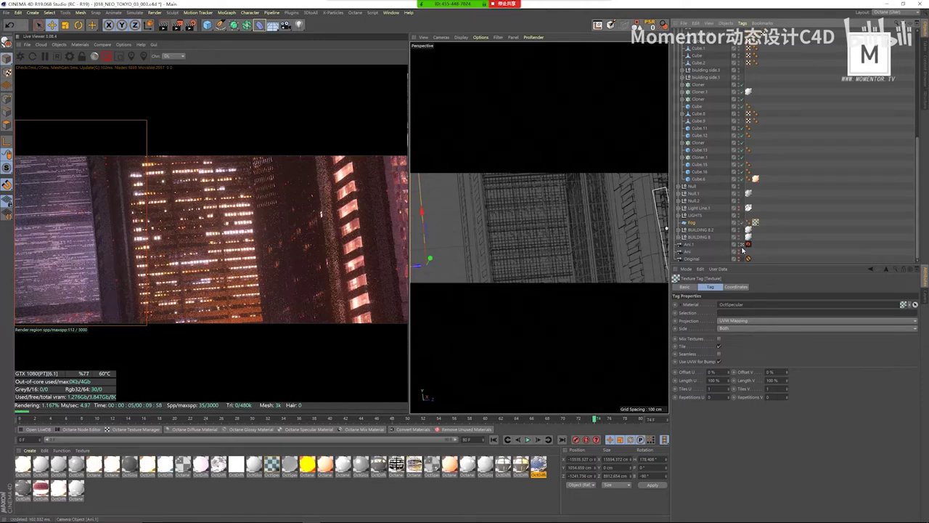
# - View through the Ani.1 camera, orbit around the buildings, and turn off the render region
pyautogui.click(748, 243)
pyautogui.keyDown('alt'); pyautogui.moveTo(525, 235); pyautogui.dragTo(473, 205); pyautogui.keyUp('alt')
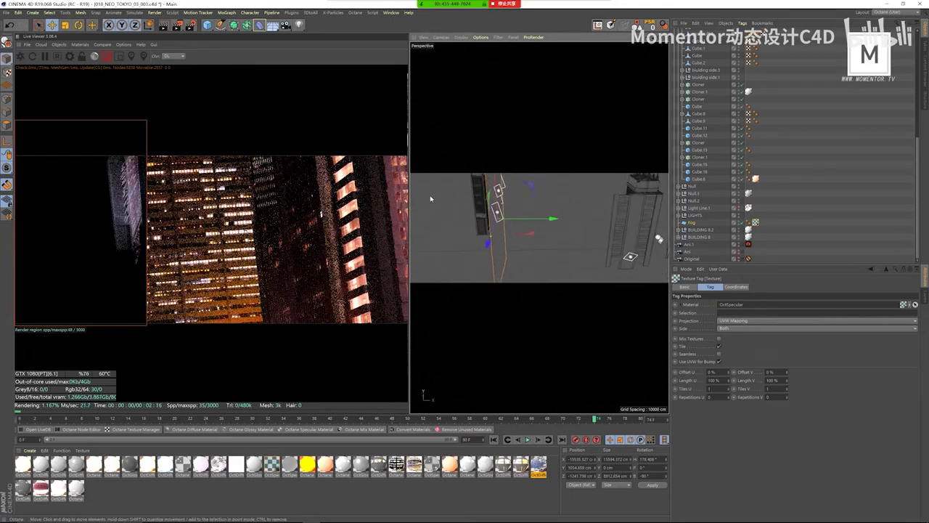
pyautogui.click(107, 56)
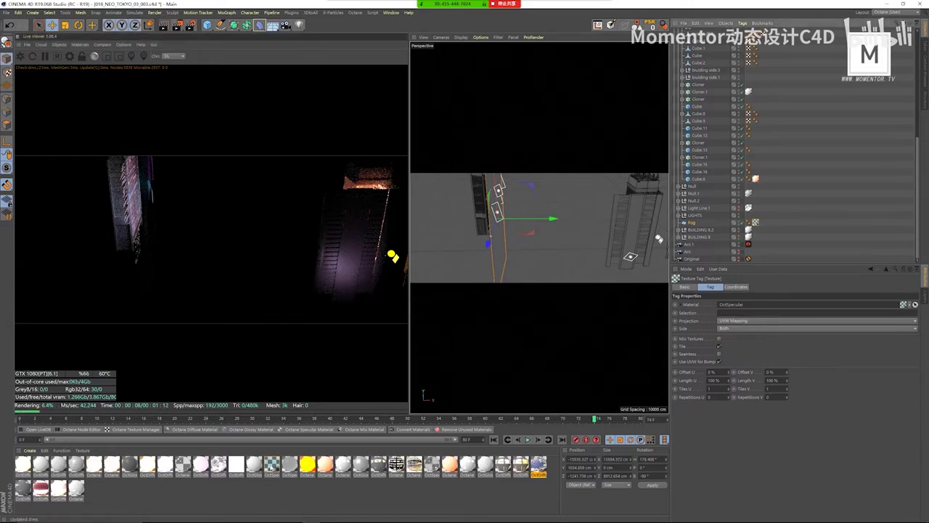
# - Open the Fog's OctSpecular material and browse its Medium, Dispersion and Opacity channels
pyautogui.doubleClick(271, 465)
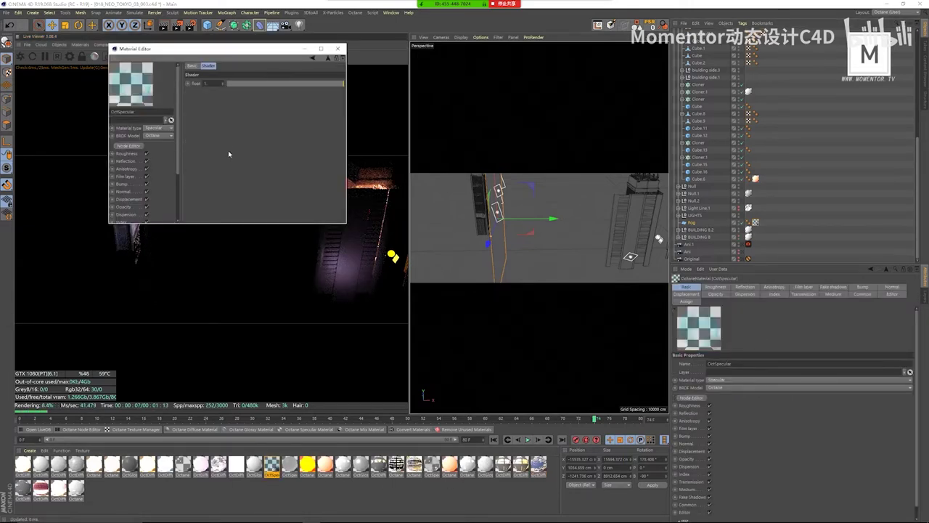
pyautogui.scroll(-3, 130, 196)
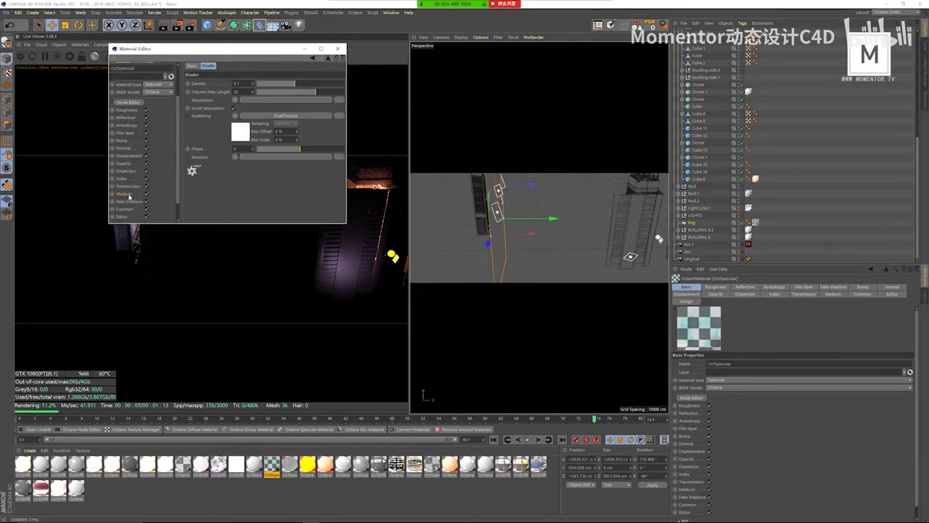
pyautogui.click(124, 194)
pyautogui.click(216, 102)
pyautogui.scroll(3, 140, 143)
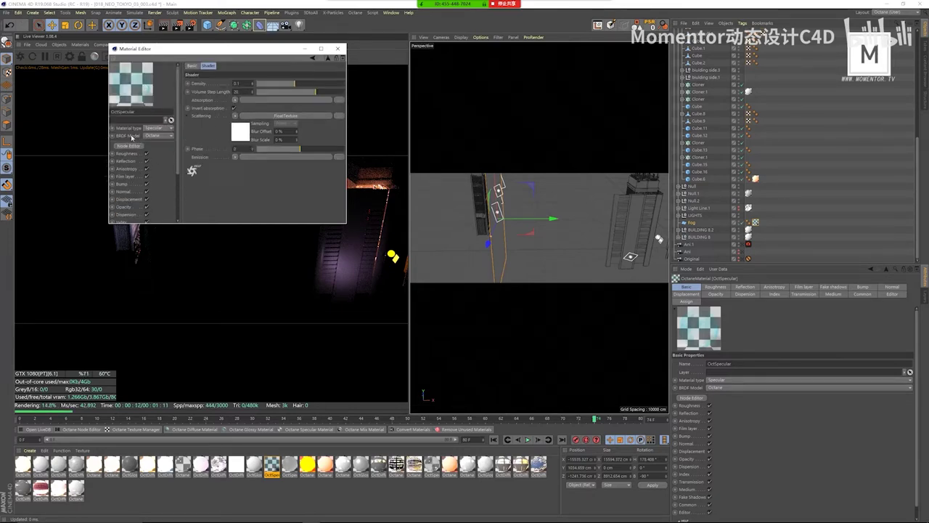
pyautogui.click(126, 160)
pyautogui.click(125, 215)
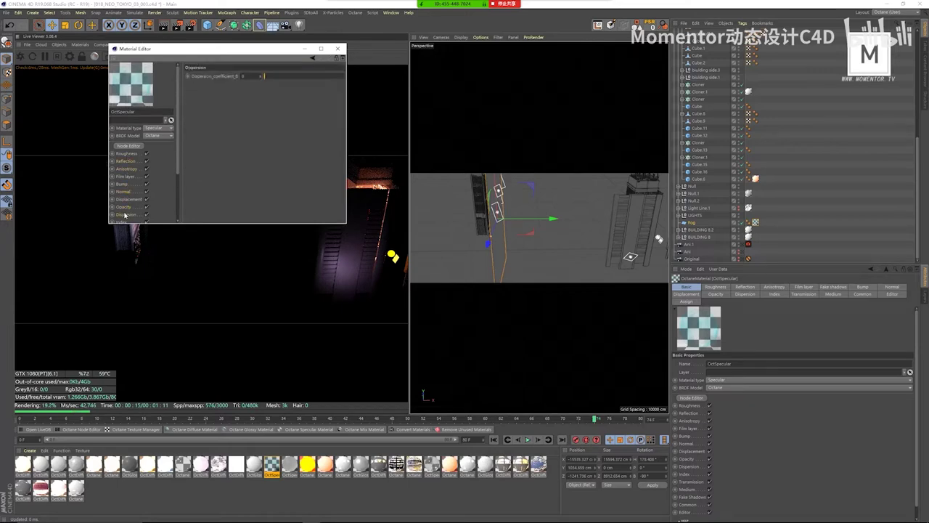
pyautogui.click(127, 208)
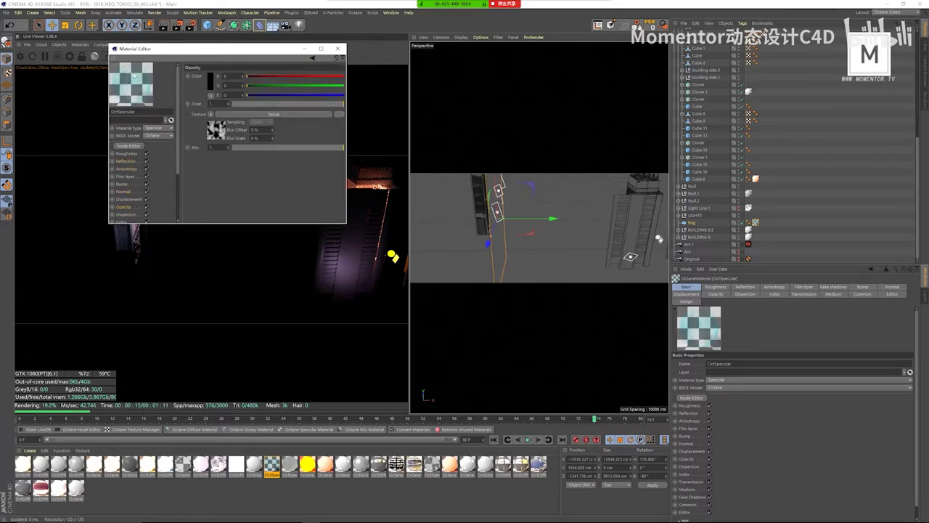
# - Close the material editor, view through the Ani.1 camera, and pause the Live Viewer
pyautogui.click(337, 49)
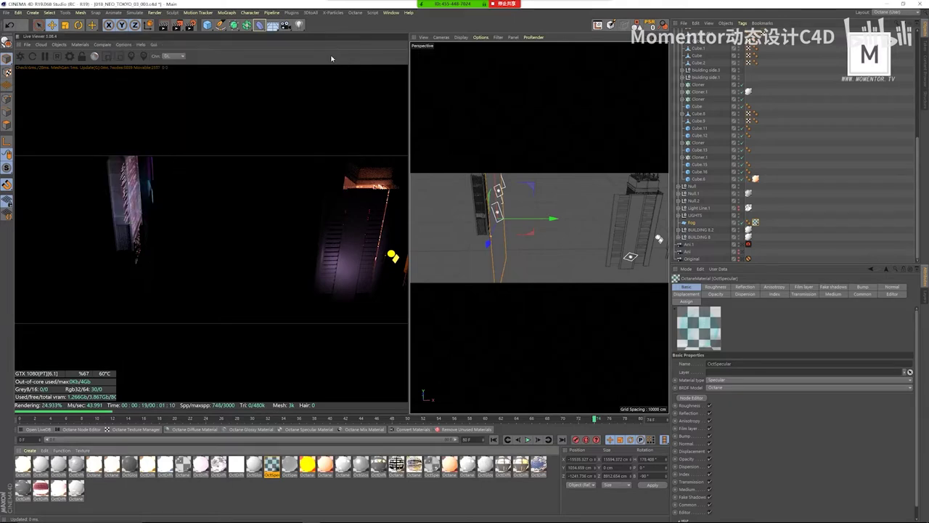
pyautogui.moveTo(153, 194); pyautogui.dragTo(164, 186)
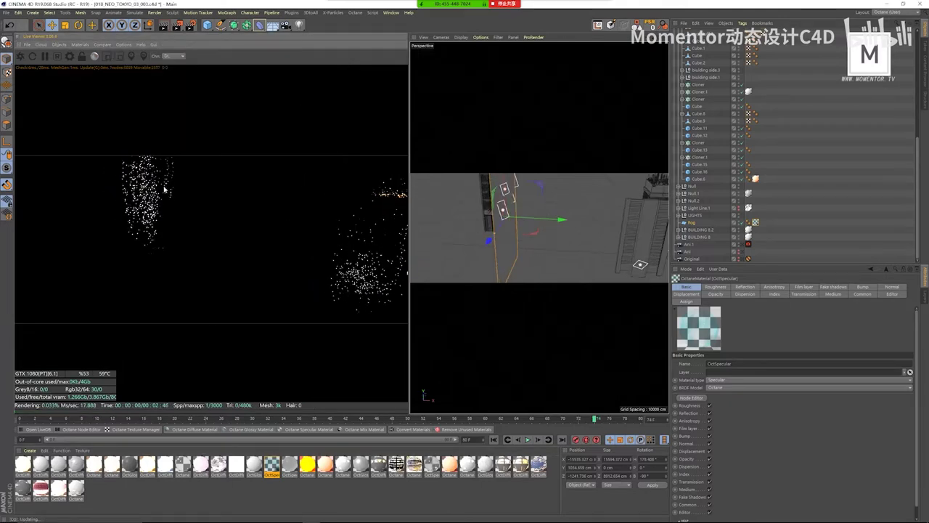
pyautogui.click(743, 244)
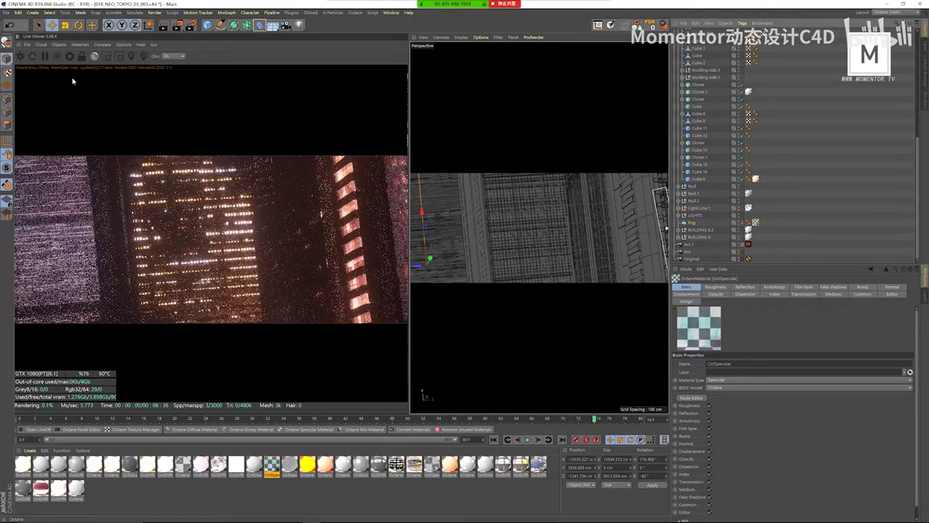
pyautogui.click(45, 56)
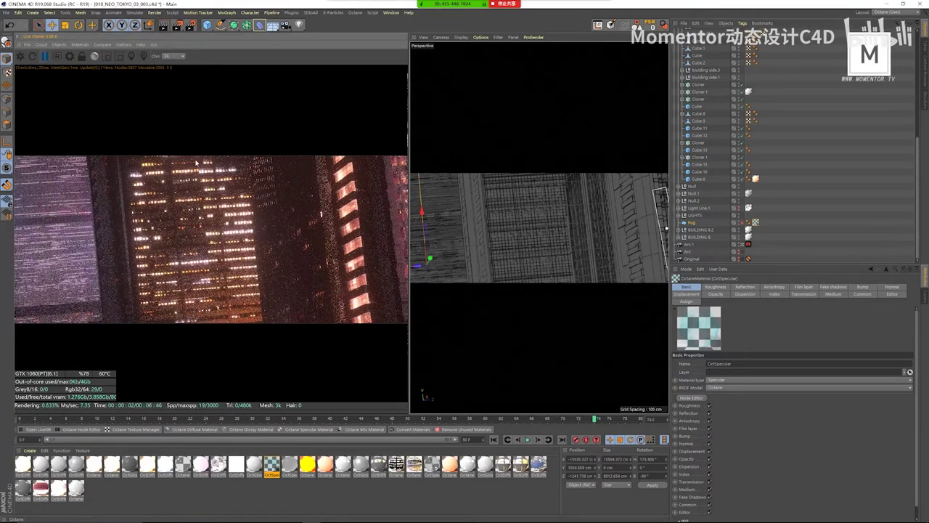
# - Switch the active document to 003_NEO_TOKYO_01_002.c4d from the V popup menu
pyautogui.moveTo(515, 24)
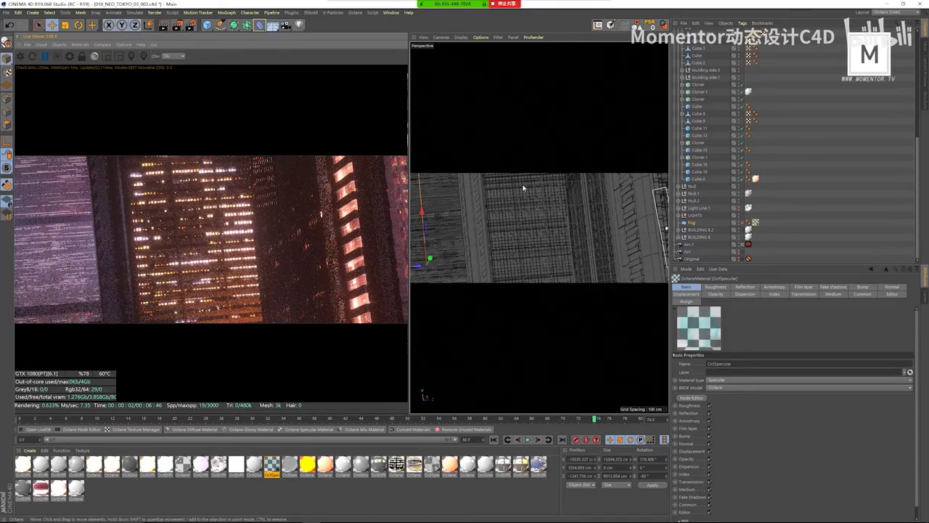
pyautogui.press('v')
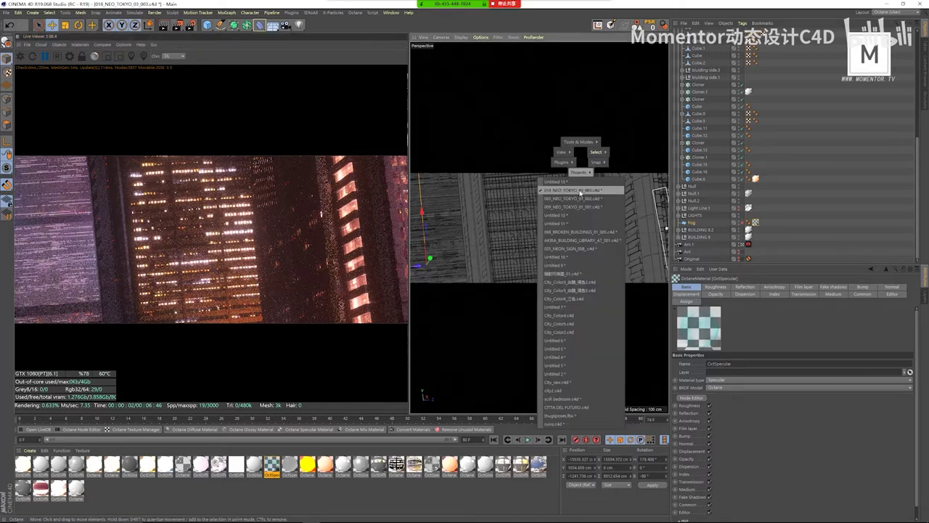
pyautogui.click(578, 198)
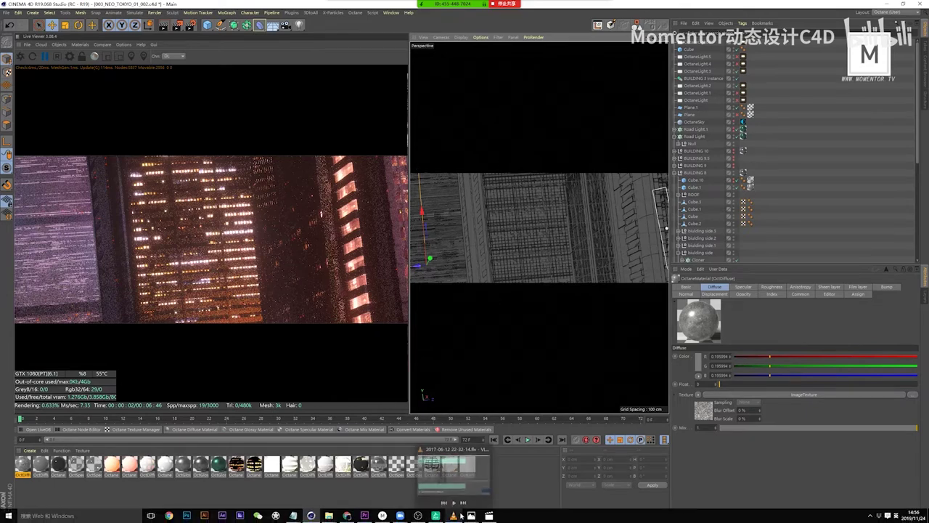
# - Open the AKIRA_HARDWARE_EDIT_010 clip and scrub it to around the 13-second mark
pyautogui.moveTo(475, 512)
pyautogui.click(443, 474)
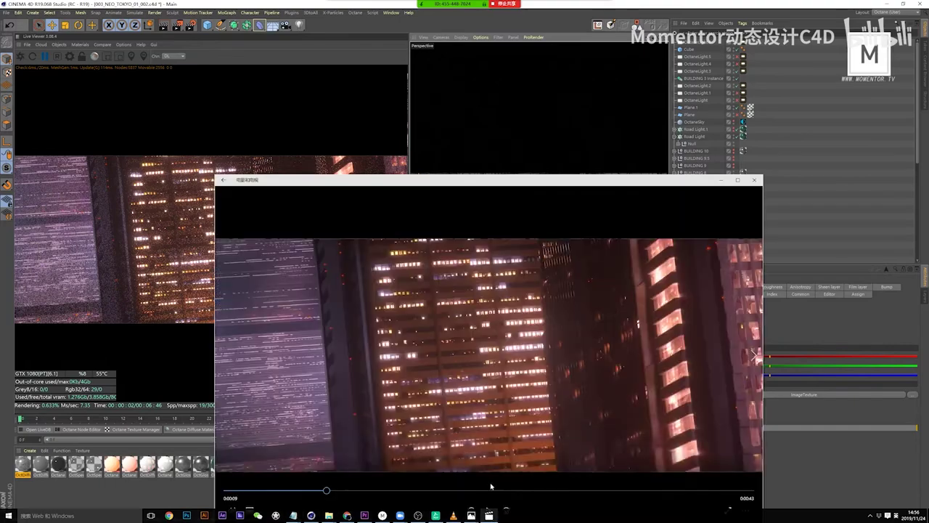
pyautogui.moveTo(310, 491); pyautogui.dragTo(366, 500)
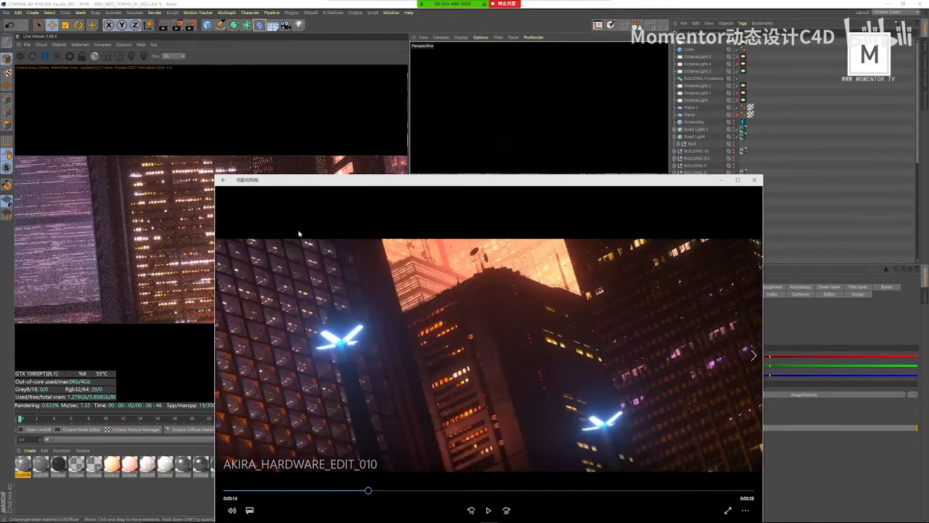
# - Start a region screenshot of the video frame, dismiss it, and close the player
pyautogui.press('F1')
pyautogui.moveTo(218, 236)
pyautogui.mouseDown()
pyautogui.moveTo(516, 461)
pyautogui.moveTo(739, 488)
pyautogui.moveTo(761, 473)
pyautogui.mouseUp()
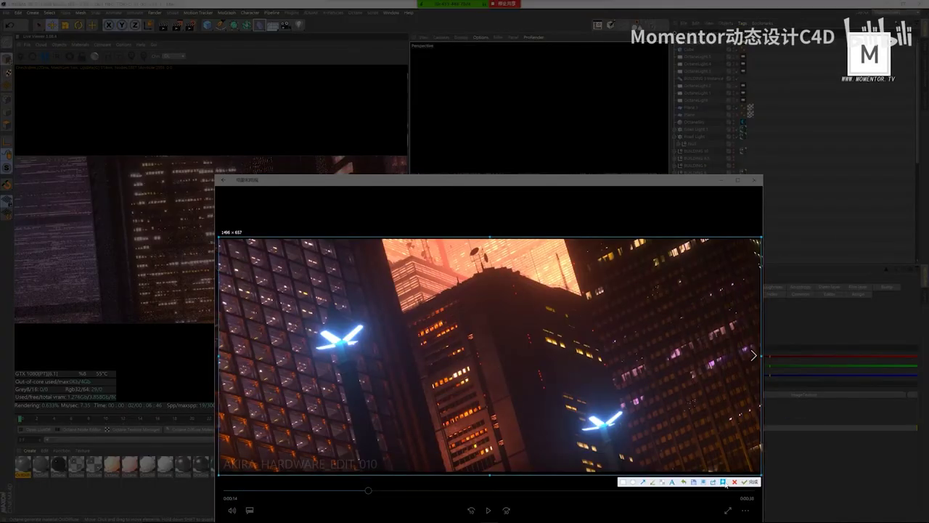
pyautogui.click(650, 482)
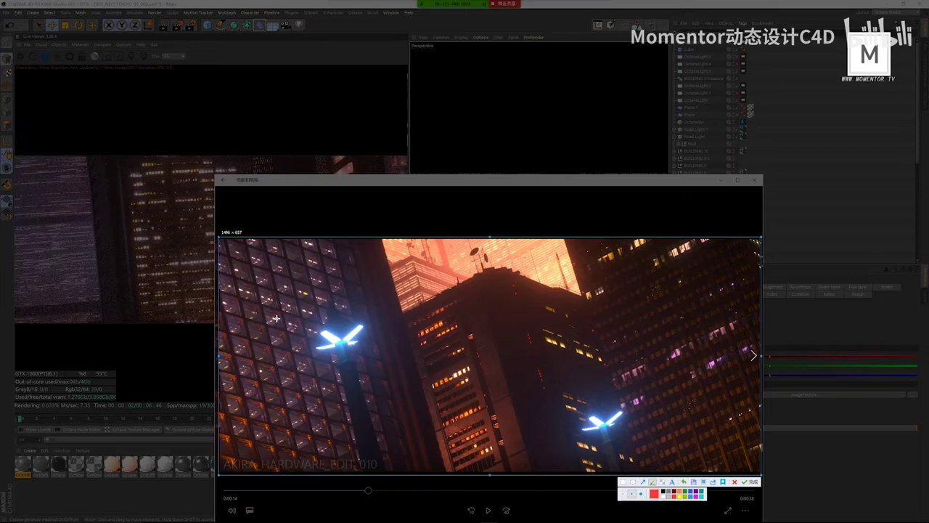
pyautogui.press('Escape')
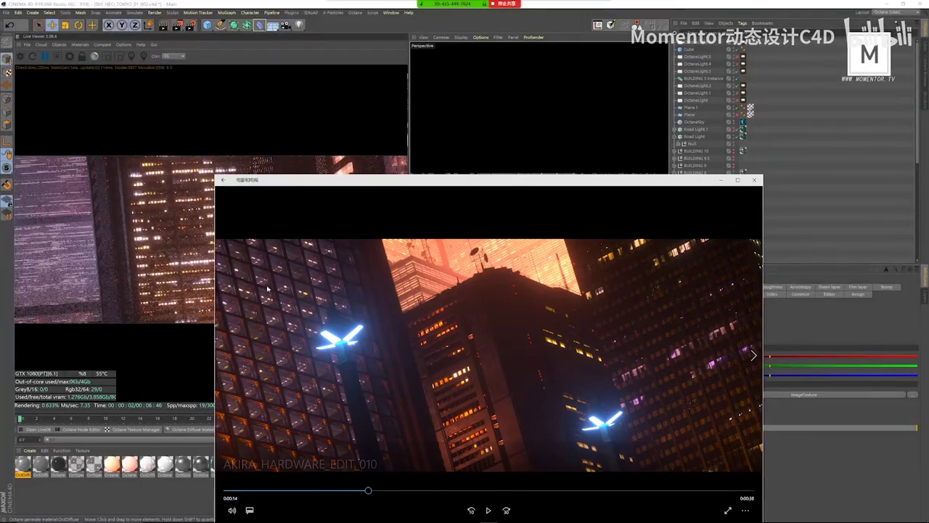
pyautogui.click(755, 179)
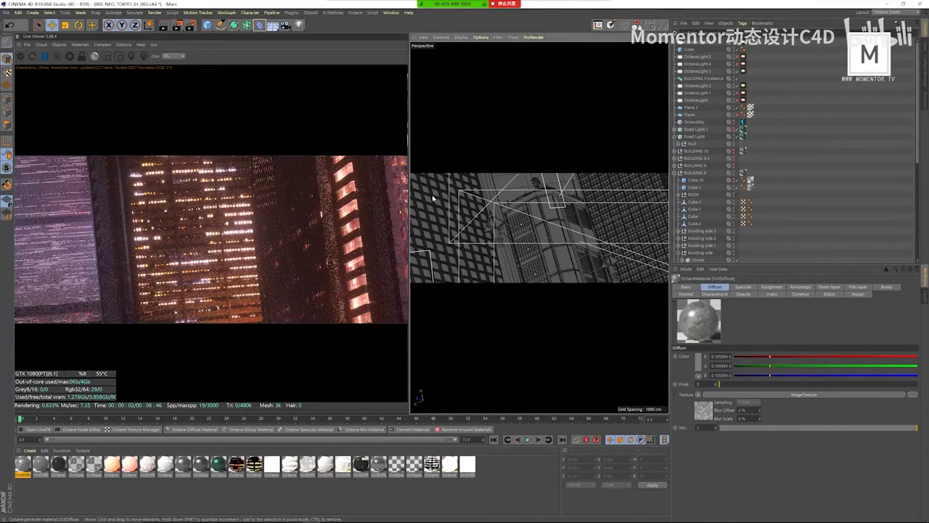
# - Select the windows.2 grid, widen the 3D view beside the render, and restart the Octane live render
pyautogui.click(432, 197)
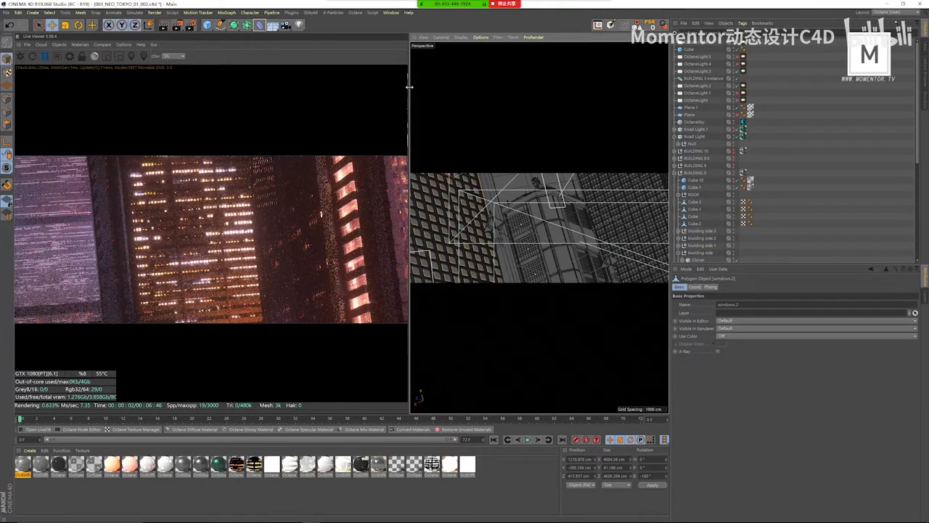
pyautogui.moveTo(409, 218); pyautogui.dragTo(366, 218)
pyautogui.click(20, 56)
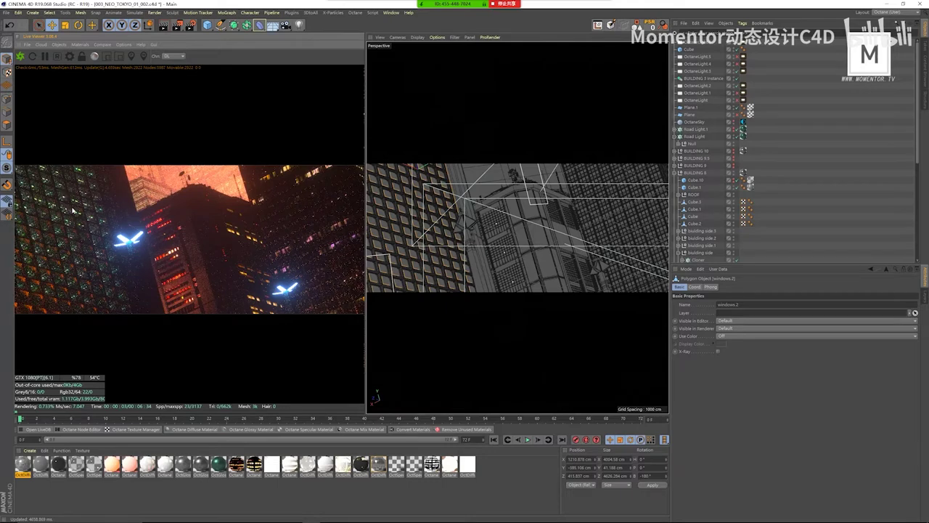
pyautogui.scroll(-8, 733, 98)
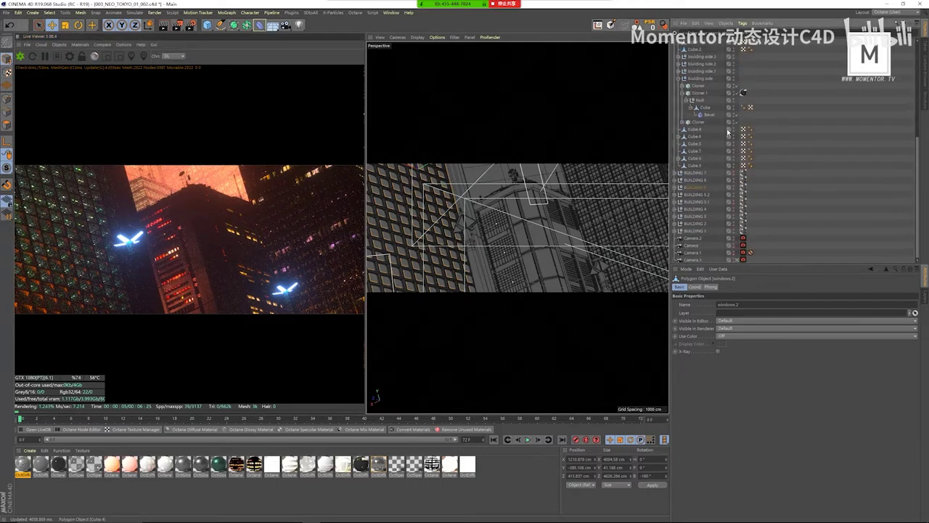
pyautogui.click(737, 260)
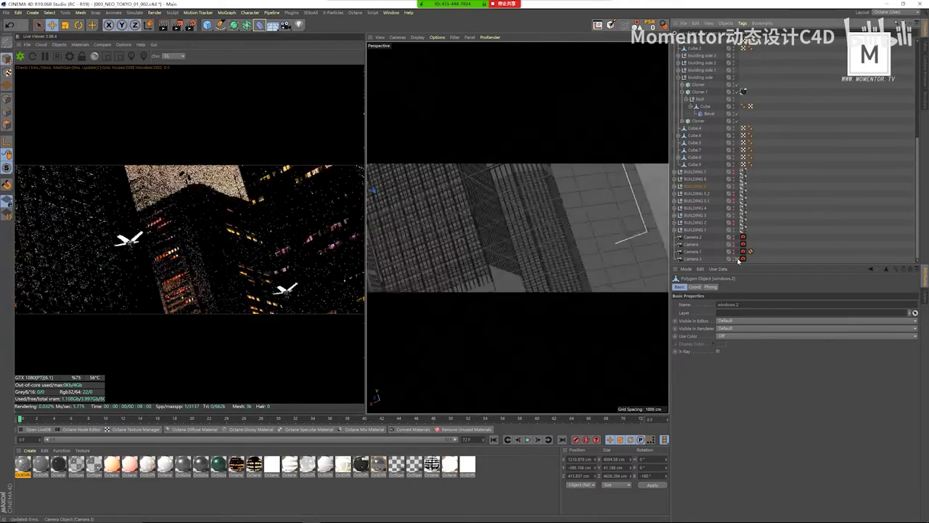
pyautogui.scroll(-10, 520, 233)
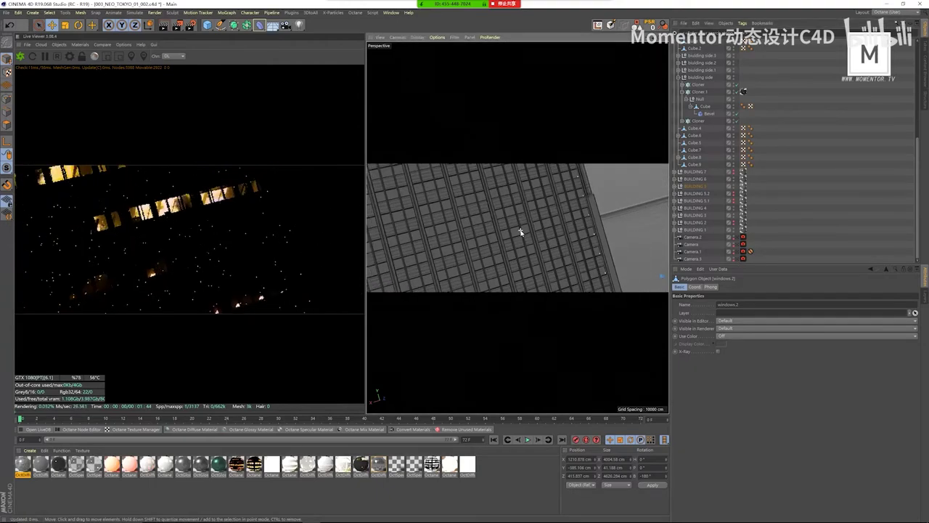
pyautogui.keyDown('alt'); pyautogui.moveTo(521, 233); pyautogui.dragTo(467, 208); pyautogui.keyUp('alt')
pyautogui.click(474, 213)
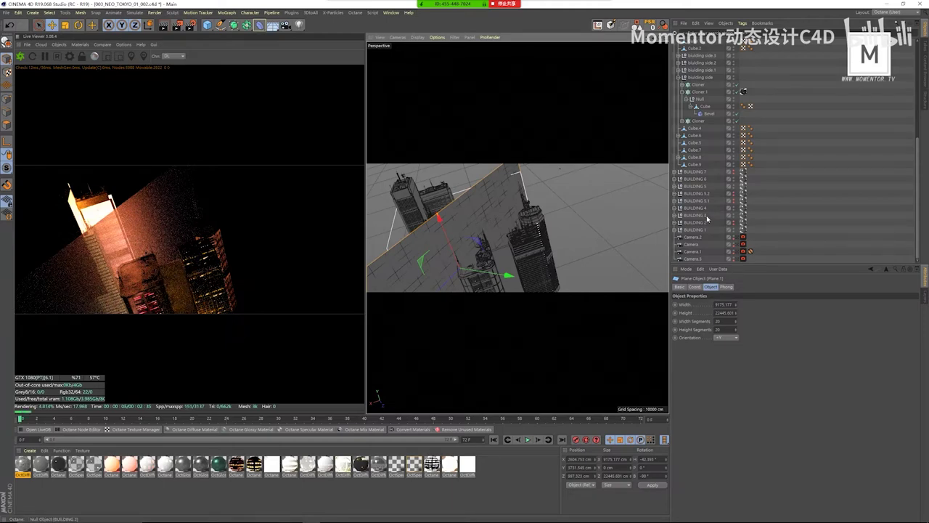
pyautogui.keyDown('alt'); pyautogui.moveTo(513, 244); pyautogui.dragTo(403, 239); pyautogui.keyUp('alt')
pyautogui.click(739, 252)
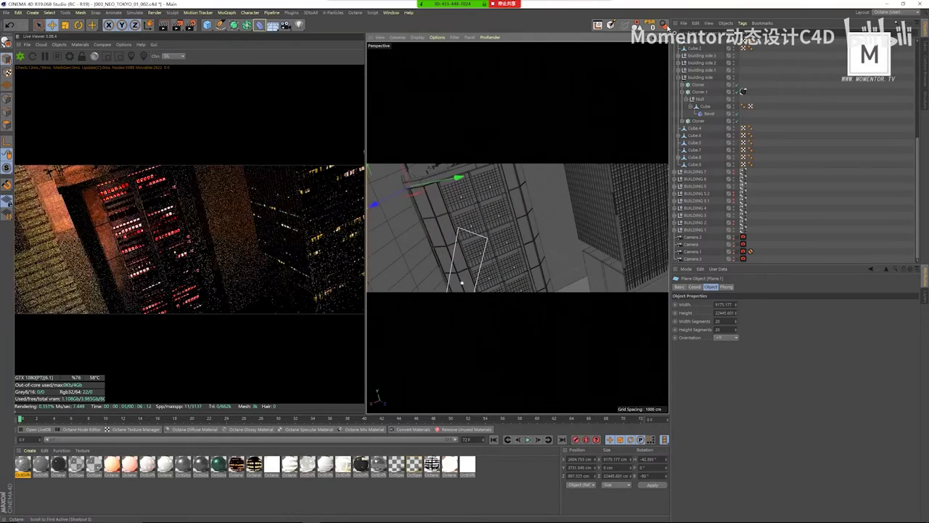
pyautogui.scroll(5, 774, 122)
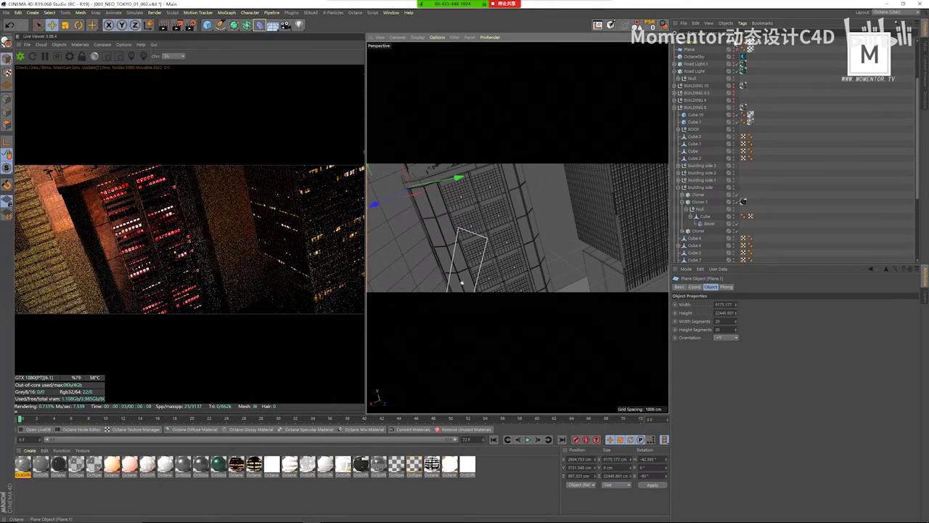
pyautogui.keyDown('alt'); pyautogui.moveTo(535, 177); pyautogui.dragTo(430, 231); pyautogui.keyUp('alt')
pyautogui.scroll(-5, 751, 228)
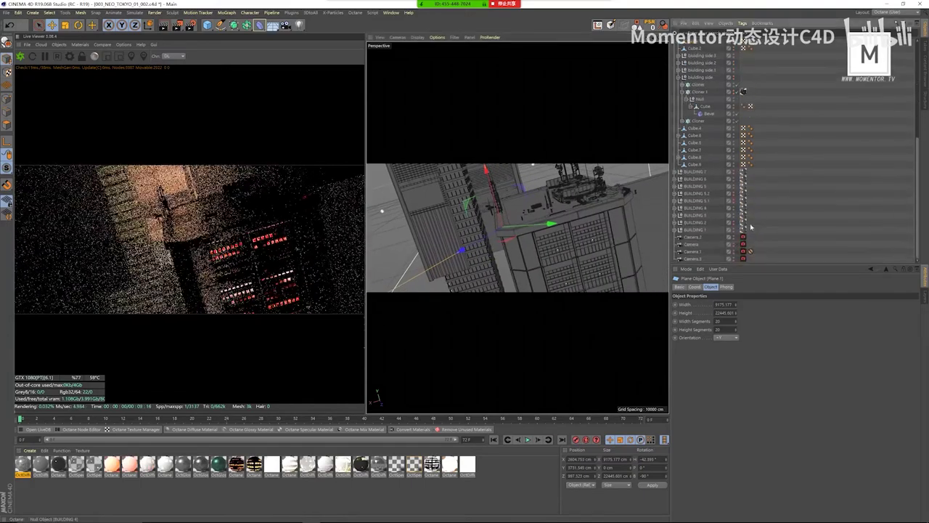
pyautogui.click(737, 252)
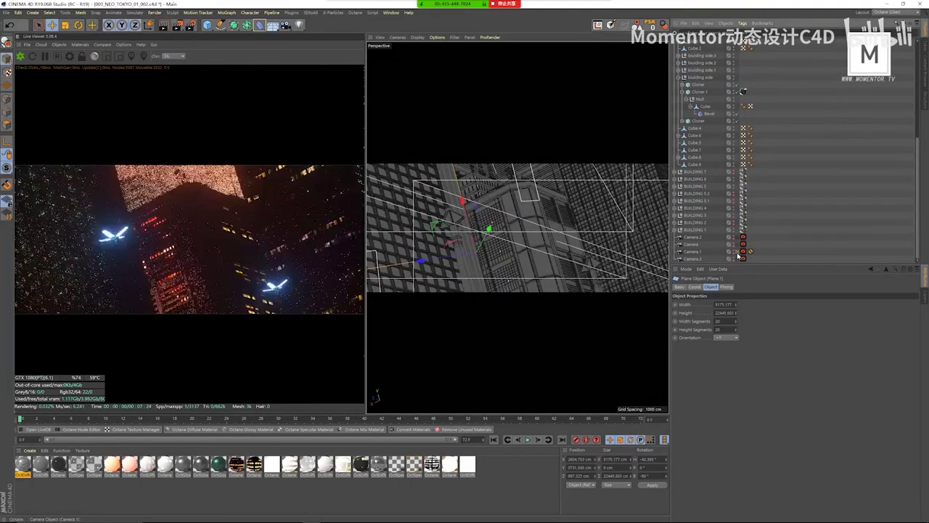
pyautogui.click(737, 251)
pyautogui.keyDown('alt'); pyautogui.moveTo(660, 250); pyautogui.dragTo(521, 229); pyautogui.keyUp('alt')
pyautogui.keyDown('alt'); pyautogui.moveTo(633, 215); pyautogui.dragTo(575, 268); pyautogui.keyUp('alt')
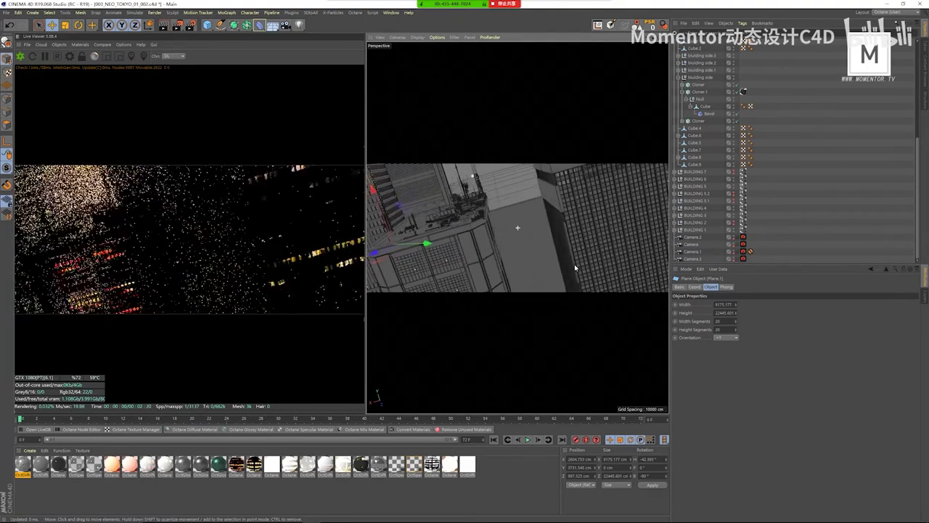
pyautogui.keyDown('alt'); pyautogui.moveTo(597, 220); pyautogui.dragTo(565, 197); pyautogui.keyUp('alt')
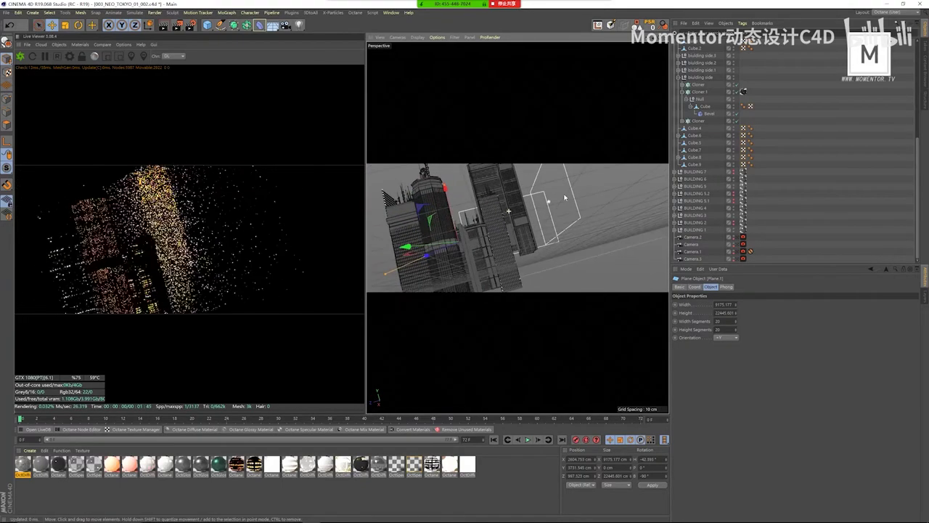
pyautogui.click(738, 252)
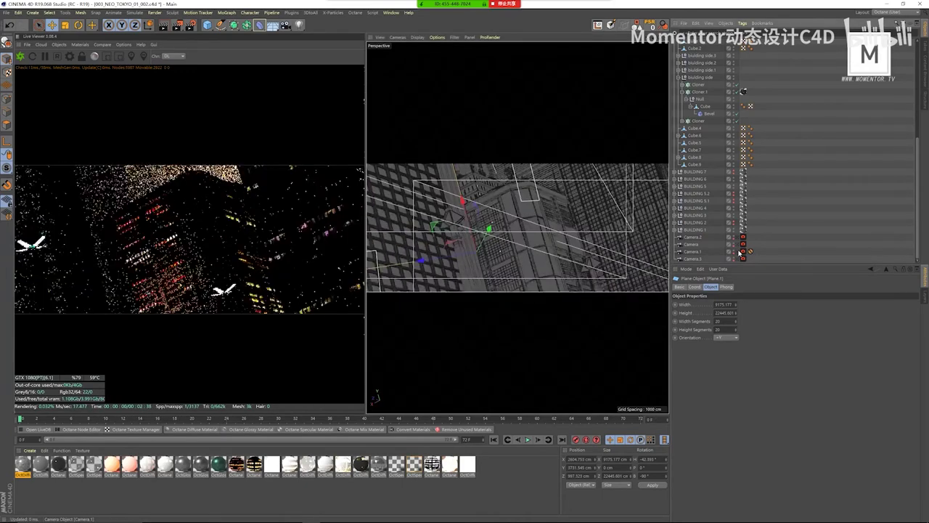
pyautogui.click(399, 189)
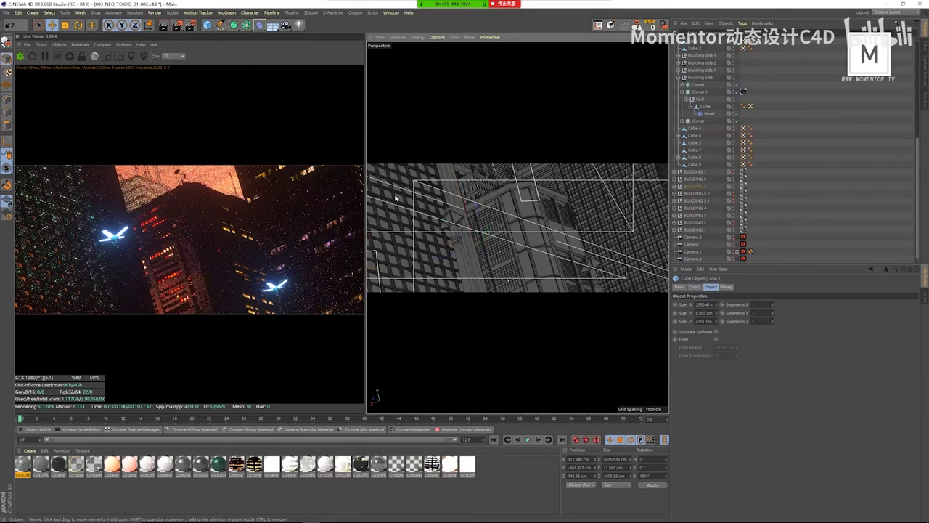
pyautogui.click(695, 186)
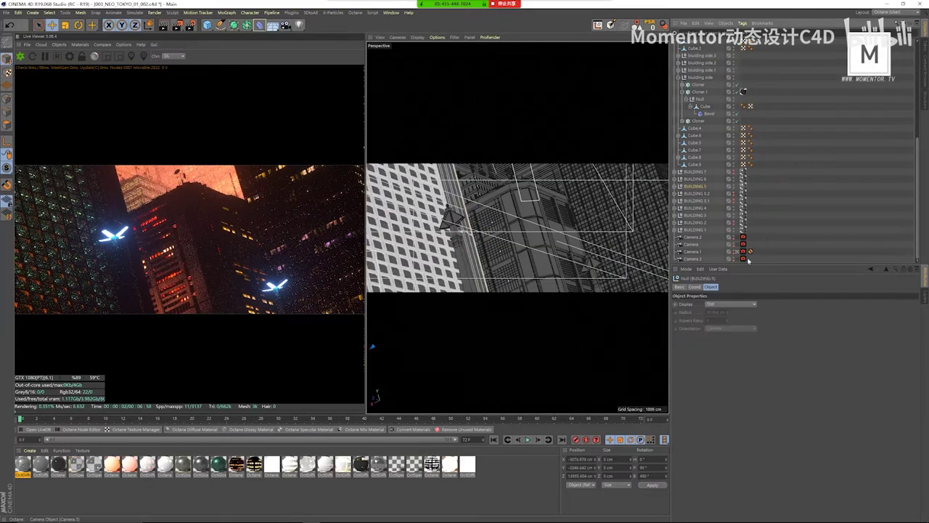
pyautogui.keyDown('alt'); pyautogui.moveTo(595, 182); pyautogui.dragTo(629, 150); pyautogui.keyUp('alt')
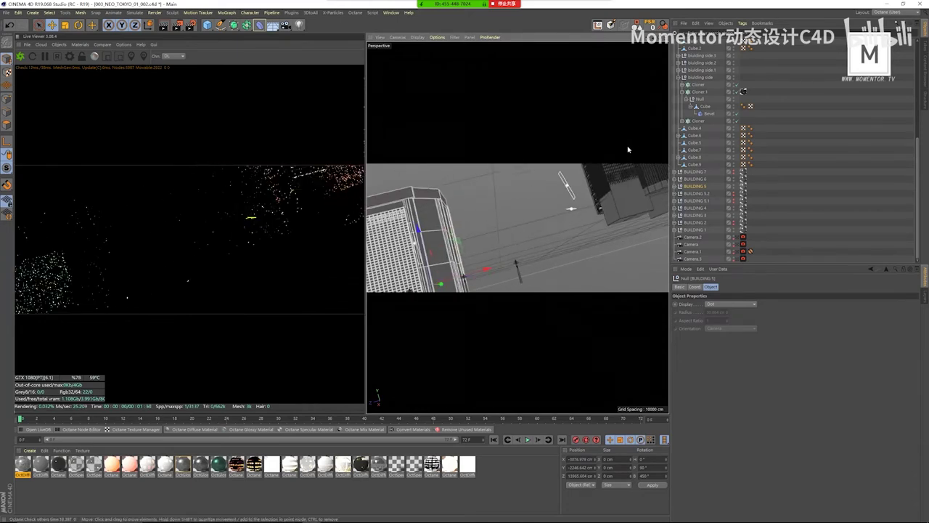
pyautogui.keyDown('alt'); pyautogui.moveTo(572, 208); pyautogui.dragTo(518, 266); pyautogui.keyUp('alt')
pyautogui.moveTo(518, 266)
pyautogui.keyDown('alt'); pyautogui.mouseDown(button='right')
pyautogui.moveTo(455, 244)
pyautogui.moveTo(503, 260)
pyautogui.mouseUp(button='right'); pyautogui.keyUp('alt')
pyautogui.keyDown('alt'); pyautogui.moveTo(503, 261); pyautogui.dragTo(489, 235); pyautogui.keyUp('alt')
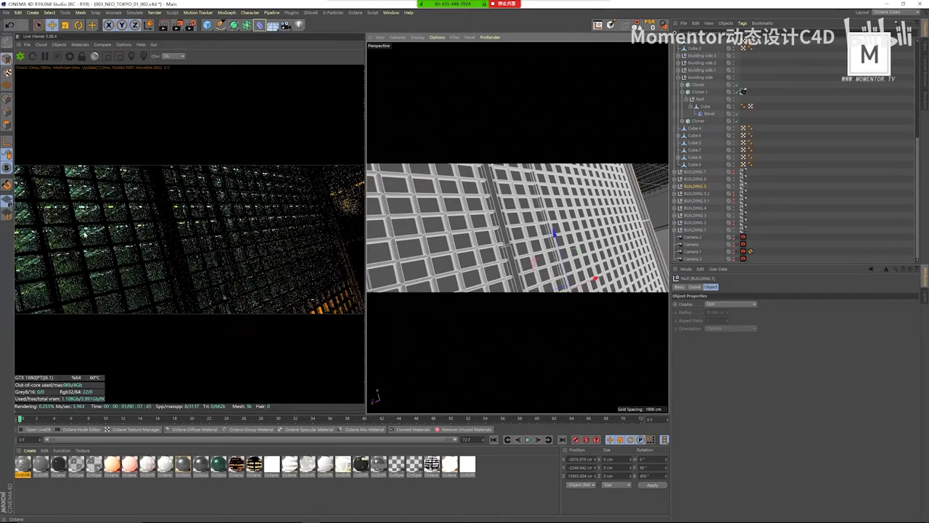
pyautogui.keyDown('alt'); pyautogui.moveTo(450, 243); pyautogui.dragTo(439, 244); pyautogui.keyUp('alt')
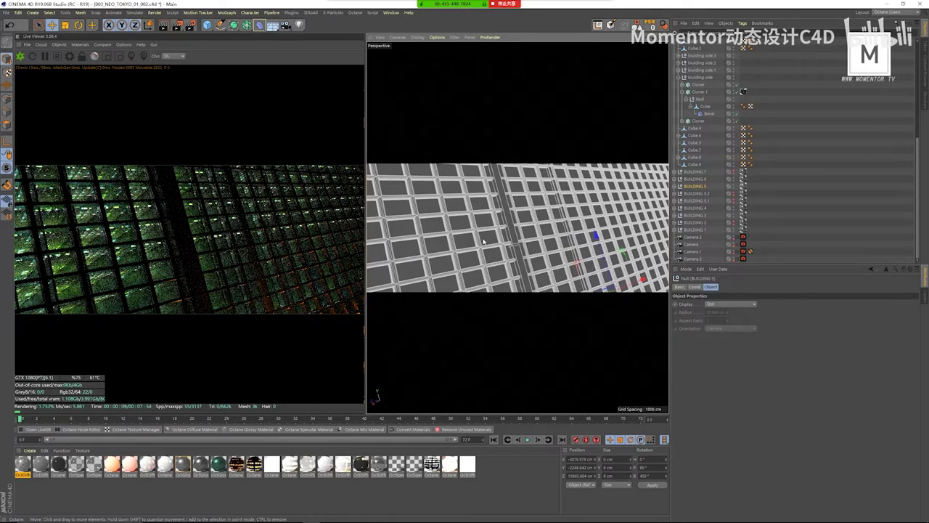
pyautogui.keyDown('alt'); pyautogui.moveTo(483, 242); pyautogui.dragTo(437, 229); pyautogui.keyUp('alt')
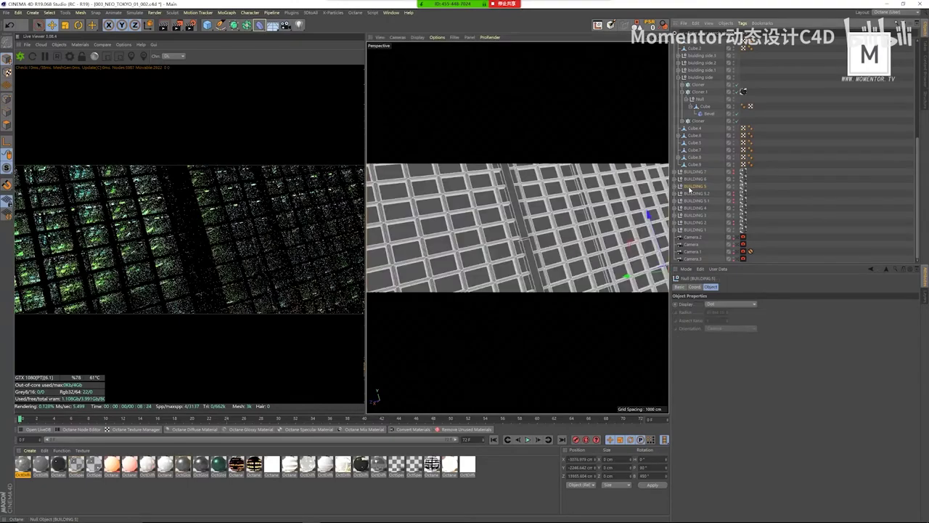
pyautogui.click(738, 252)
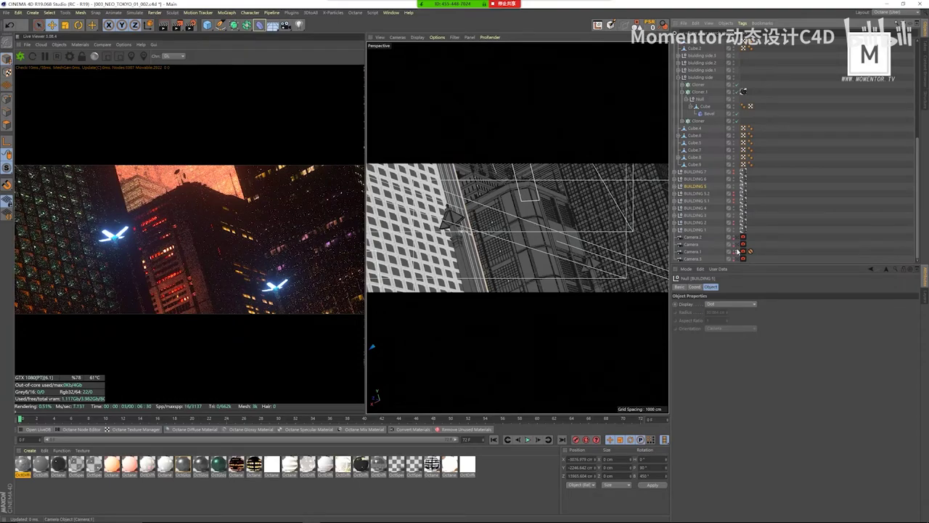
pyautogui.keyDown('alt'); pyautogui.moveTo(537, 232); pyautogui.dragTo(662, 291); pyautogui.keyUp('alt')
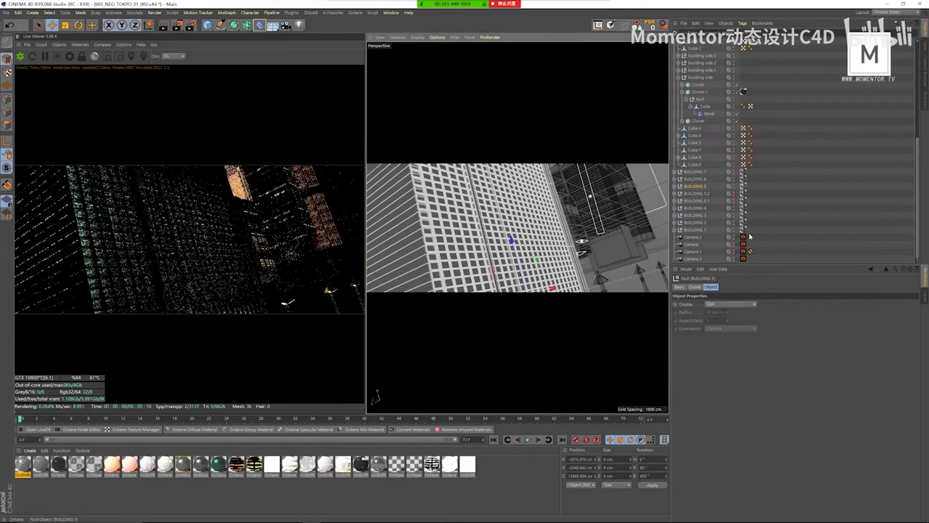
pyautogui.keyDown('alt'); pyautogui.moveTo(595, 276); pyautogui.dragTo(373, 346); pyautogui.keyUp('alt')
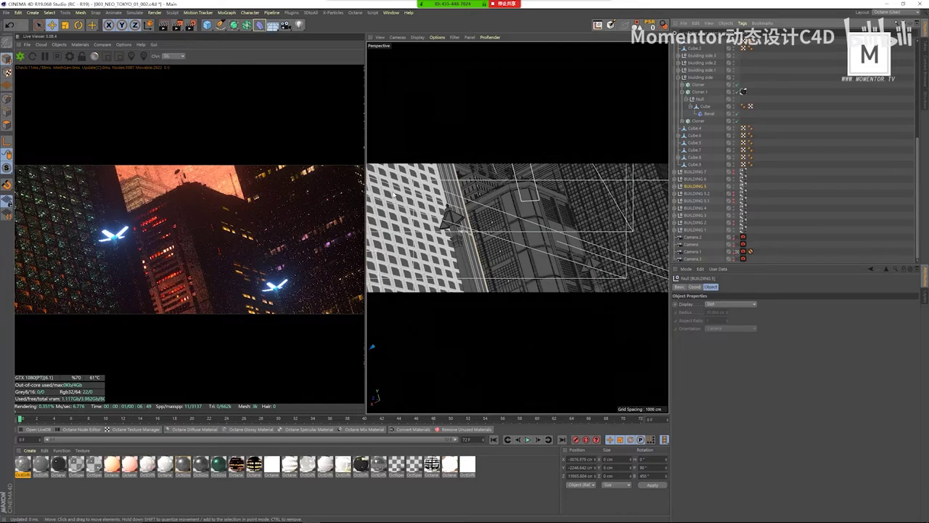
pyautogui.moveTo(352, 520)
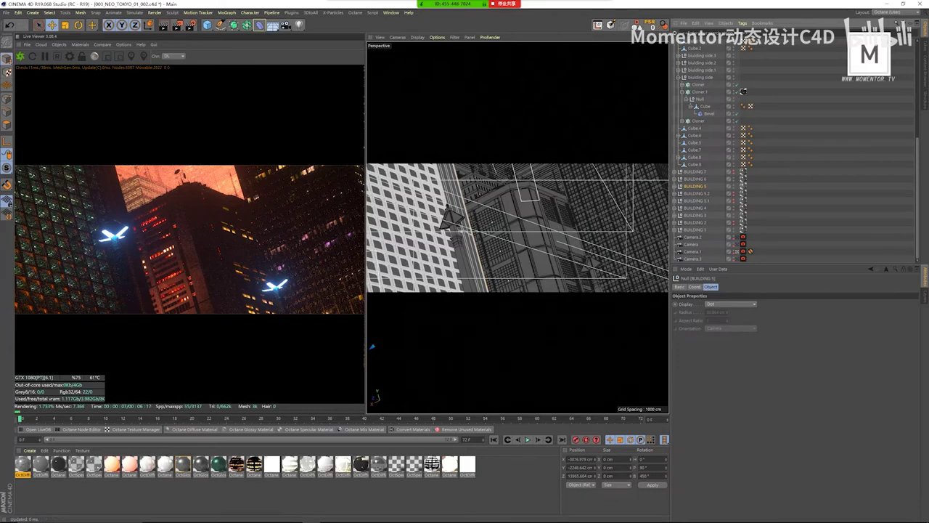
pyautogui.moveTo(387, 507)
pyautogui.keyDown('alt'); pyautogui.moveTo(639, 269); pyautogui.dragTo(607, 205); pyautogui.keyUp('alt')
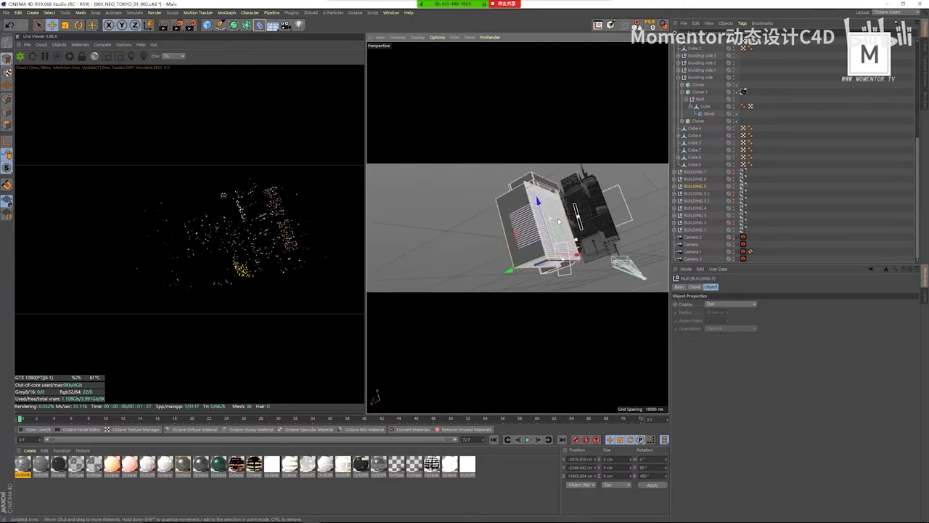
pyautogui.click(737, 252)
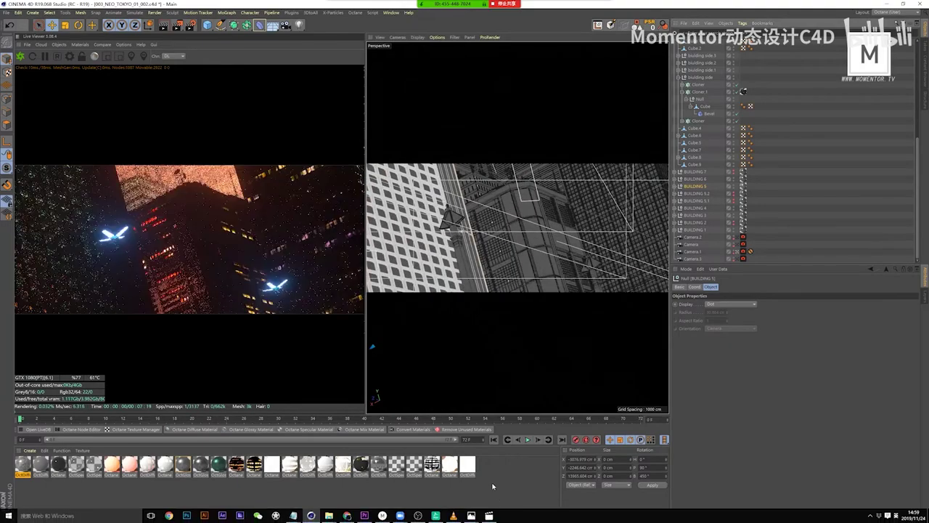
# - Bring AKIRA_HARDWARE_EDIT_010 forward, pause it at 0:00:14, and drag the player window lower
pyautogui.moveTo(489, 516)
pyautogui.click(489, 483)
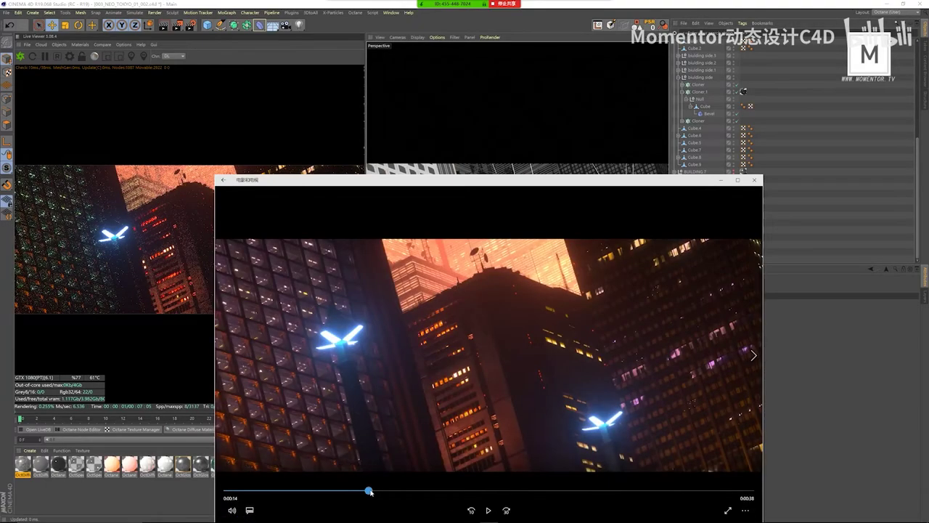
pyautogui.moveTo(369, 490)
pyautogui.mouseDown()
pyautogui.moveTo(400, 490)
pyautogui.moveTo(367, 492)
pyautogui.mouseUp()
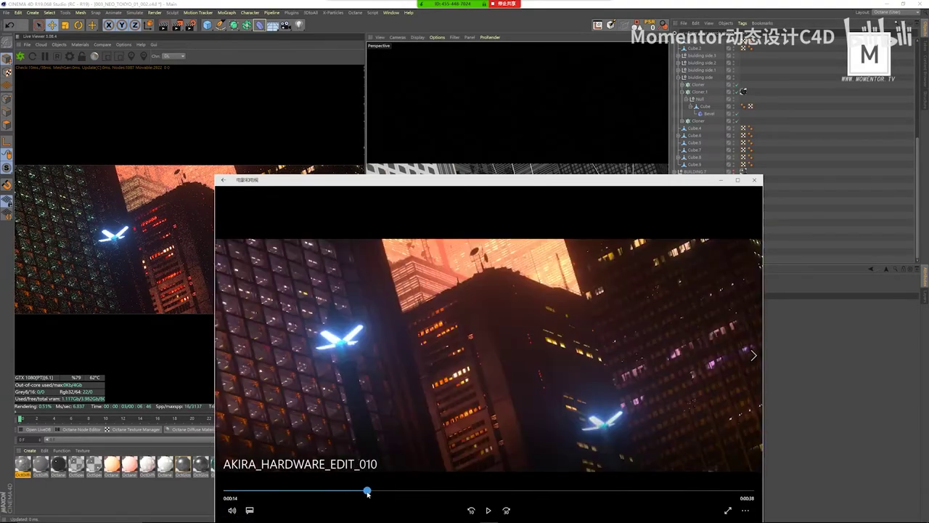
pyautogui.click(489, 511)
pyautogui.click(303, 356)
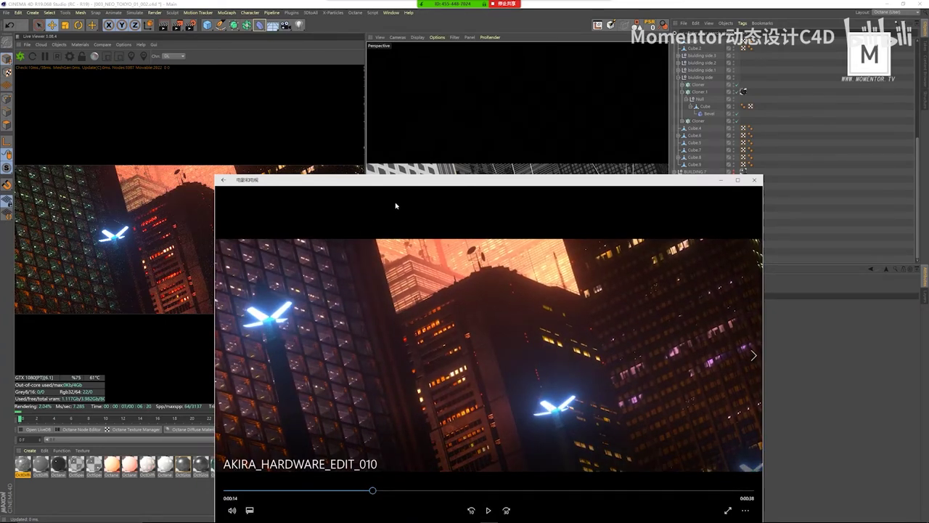
pyautogui.moveTo(417, 186)
pyautogui.mouseDown()
pyautogui.moveTo(415, 201)
pyautogui.moveTo(405, 200)
pyautogui.mouseUp()
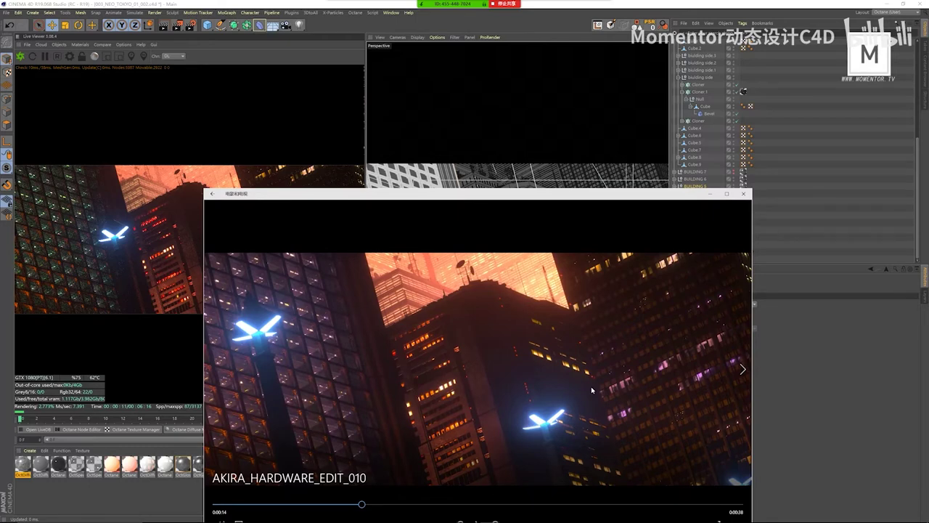
pyautogui.moveTo(531, 198); pyautogui.dragTo(523, 357)
# - Select Camera.1 and toggle its camera view off and back on
pyautogui.click(587, 223)
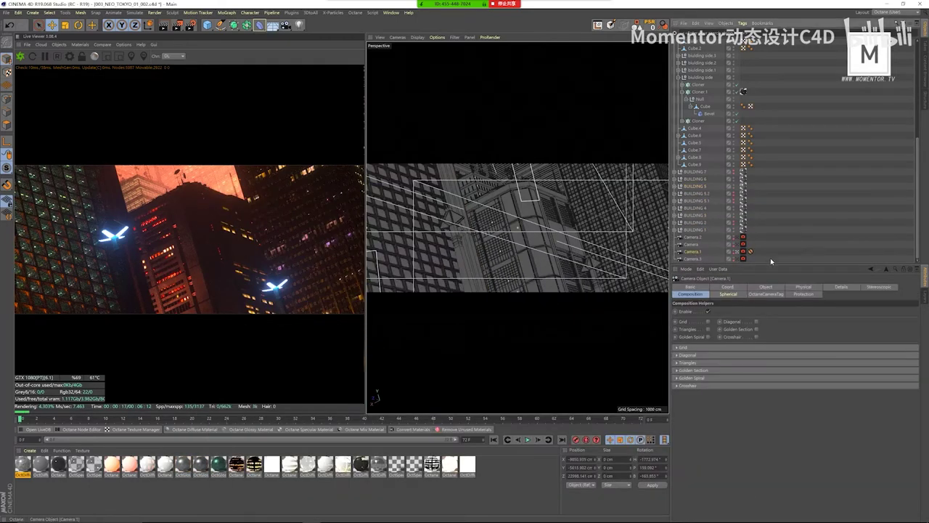
pyautogui.click(736, 251)
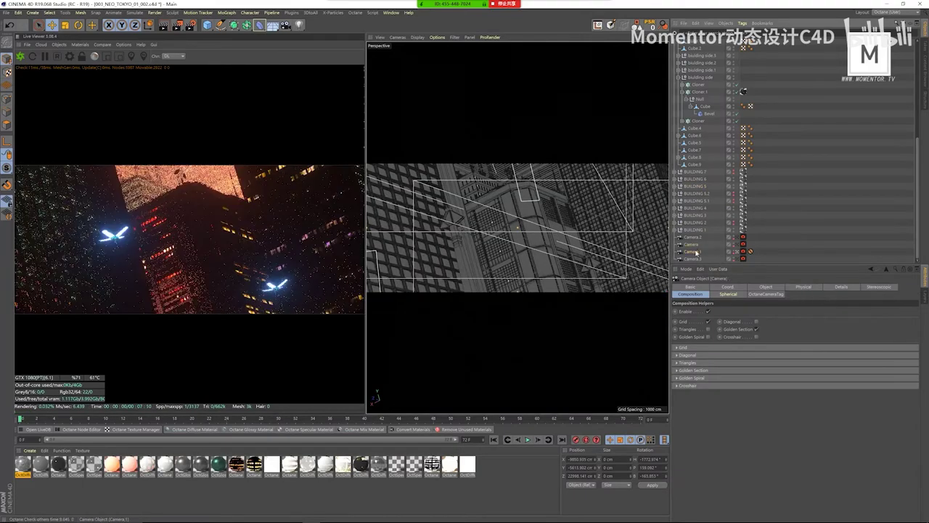
pyautogui.click(696, 251)
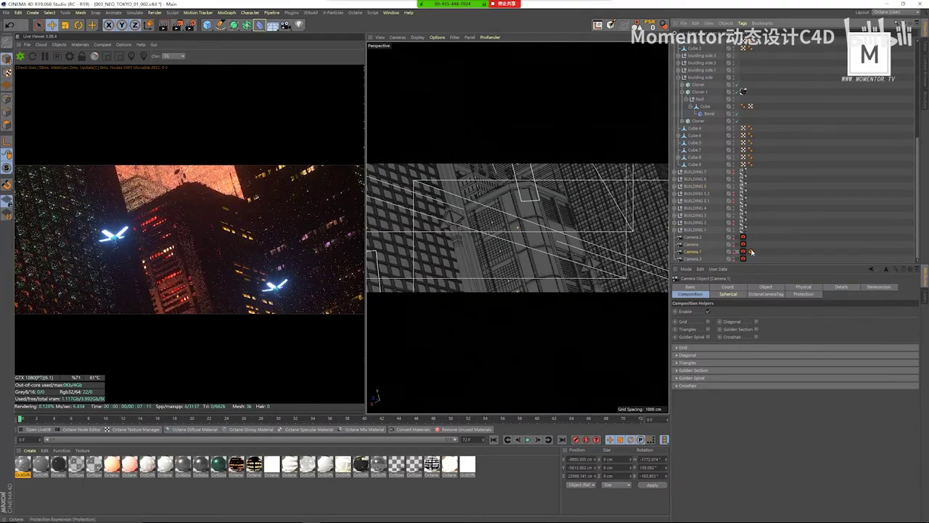
pyautogui.click(740, 251)
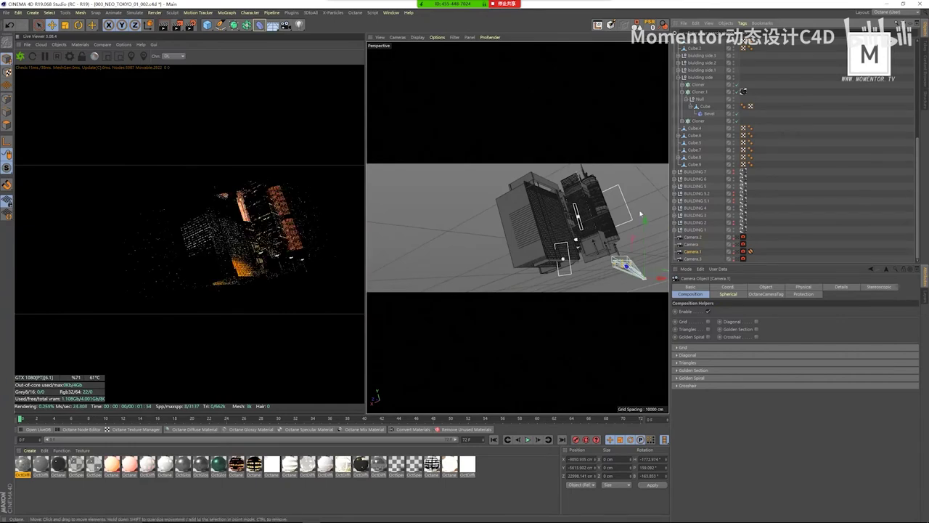
pyautogui.click(738, 251)
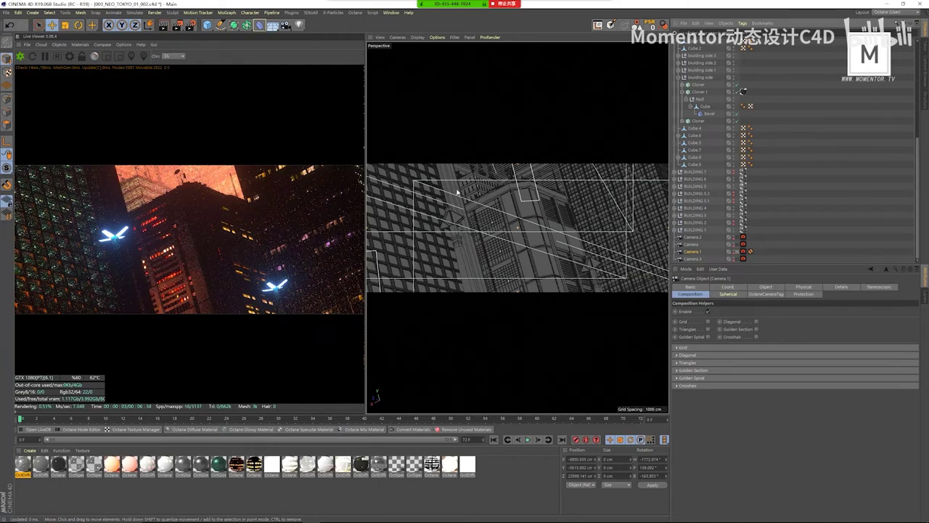
# - Select the Road Light cloner, then Alt+Tab back to the video player
pyautogui.click(459, 257)
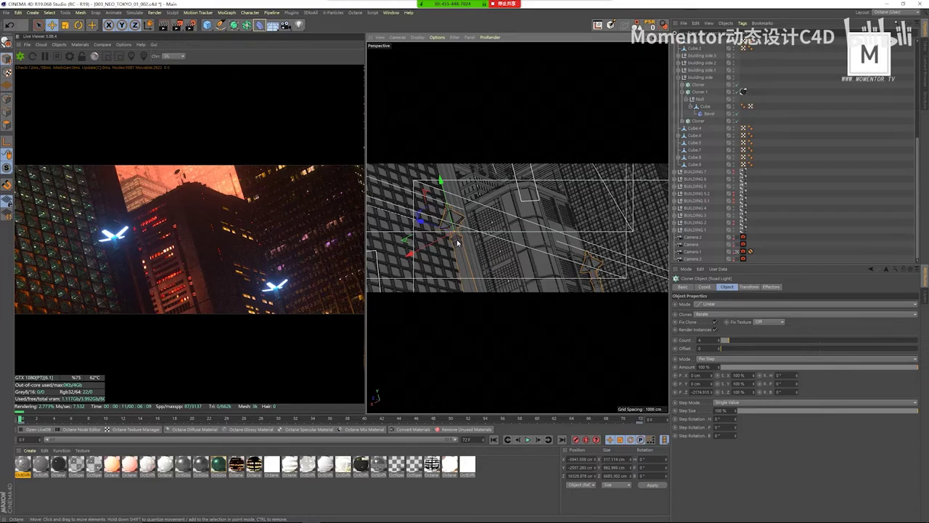
pyautogui.hotkey('alt', 'Tab')
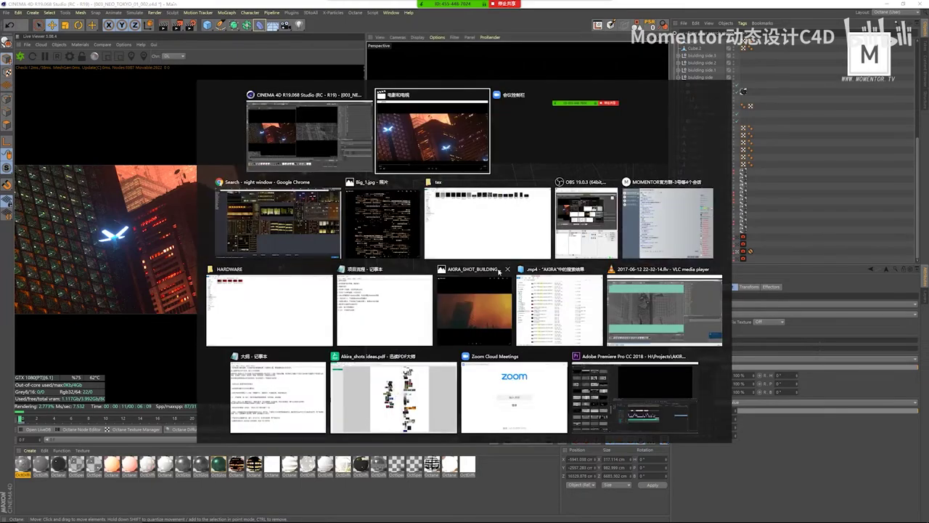
pyautogui.click(450, 134)
# - Raise the Movies & TV window and scrub AKIRA_HARDWARE_EDIT_010 back and forth around 0:00:14
pyautogui.moveTo(452, 352); pyautogui.dragTo(485, 132)
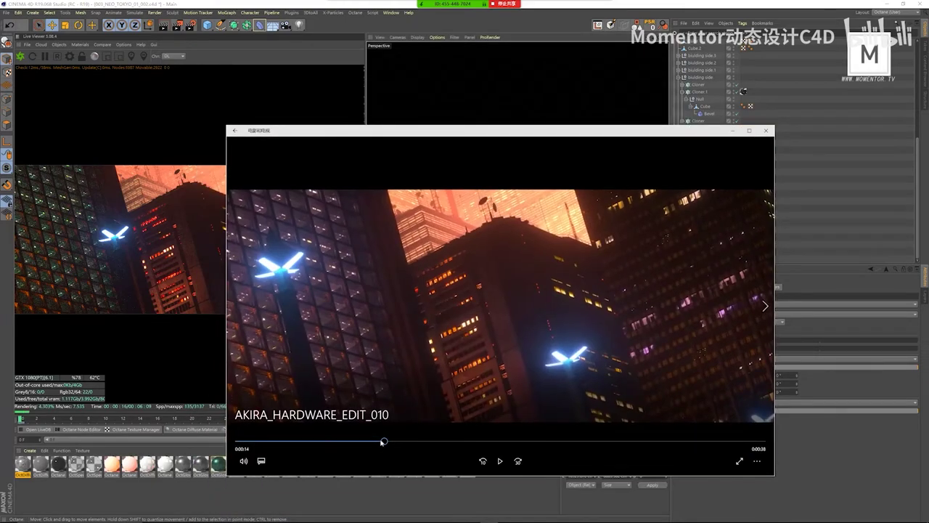
pyautogui.moveTo(383, 442); pyautogui.dragTo(388, 447)
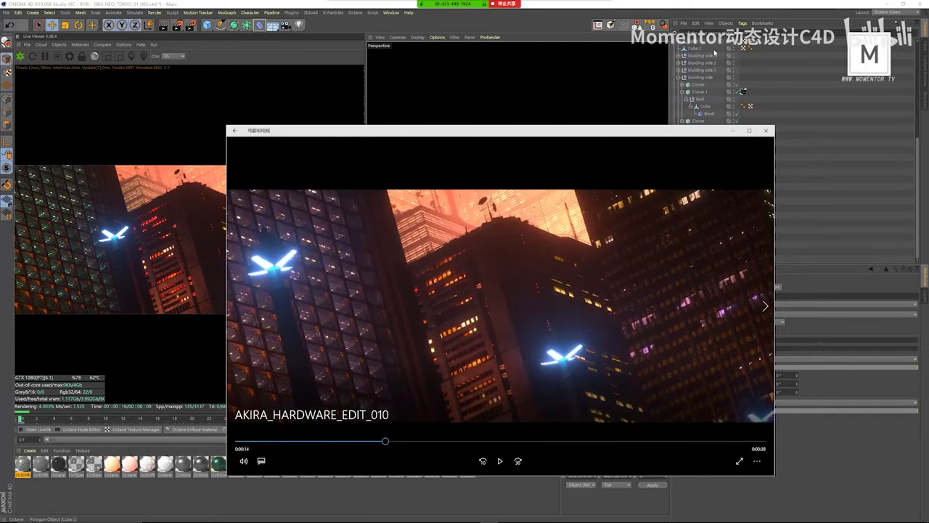
pyautogui.moveTo(385, 440); pyautogui.dragTo(385, 442)
pyautogui.moveTo(384, 441)
pyautogui.mouseDown()
pyautogui.moveTo(376, 441)
pyautogui.moveTo(385, 443)
pyautogui.mouseUp()
pyautogui.moveTo(385, 441); pyautogui.dragTo(385, 441)
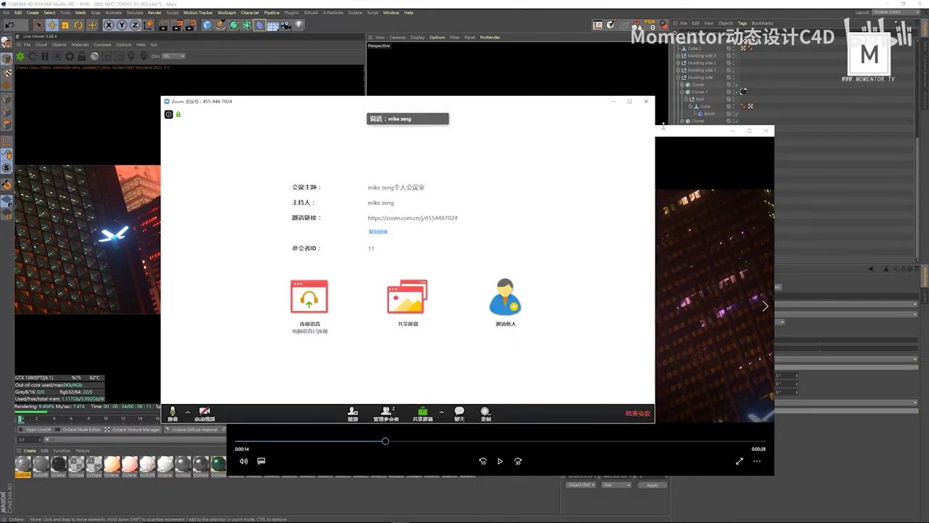
pyautogui.click(702, 142)
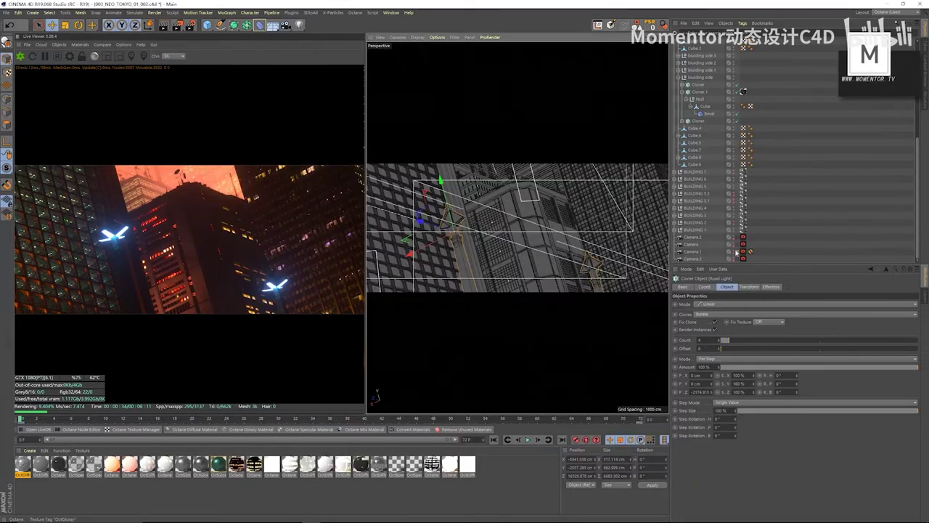
# - Look through Camera.1, then select Camera.1 and Cloner.1 to show their settings
pyautogui.click(740, 252)
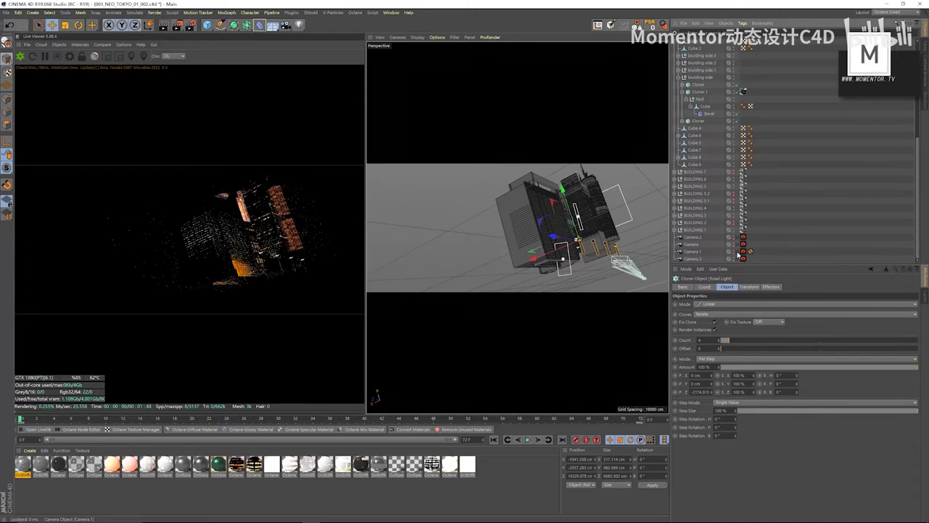
pyautogui.click(693, 251)
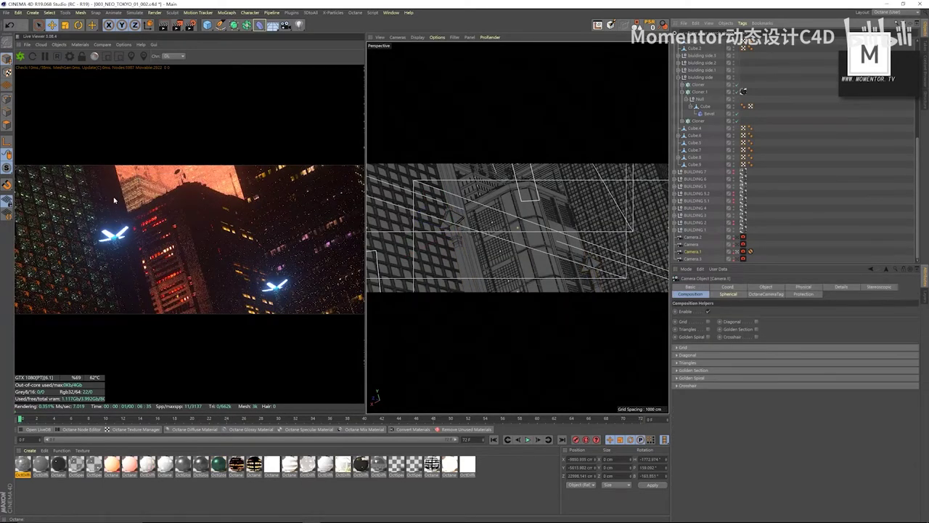
pyautogui.click(479, 182)
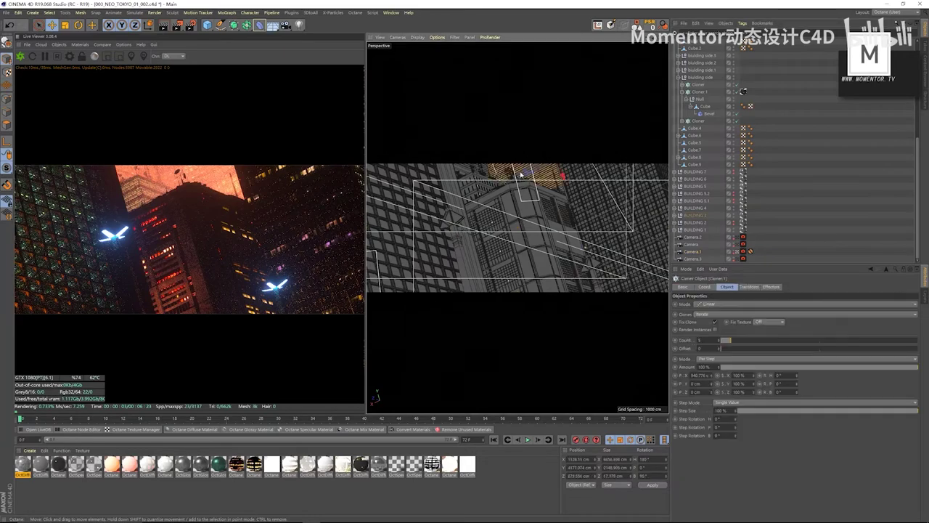
# - Return the viewport to Camera.1's view and bring up the Zoom meeting window
pyautogui.click(737, 251)
pyautogui.click(738, 252)
pyautogui.click(738, 252)
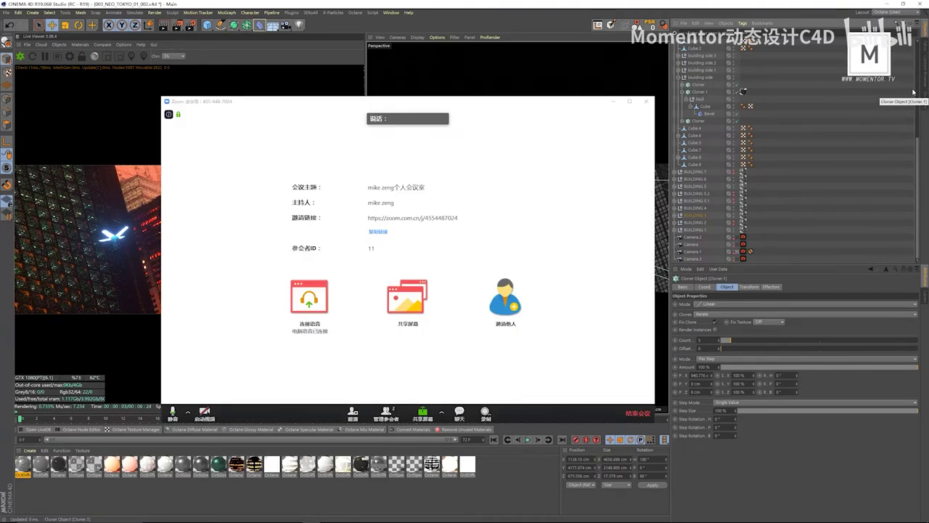
pyautogui.click(911, 88)
# - Pick the screen in Zoom's share picker and start sharing it
pyautogui.click(413, 306)
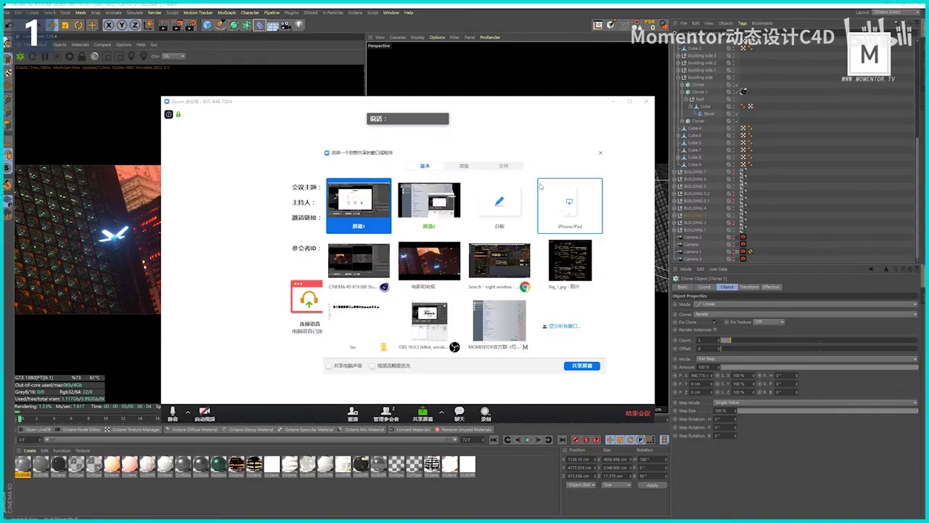
pyautogui.click(572, 367)
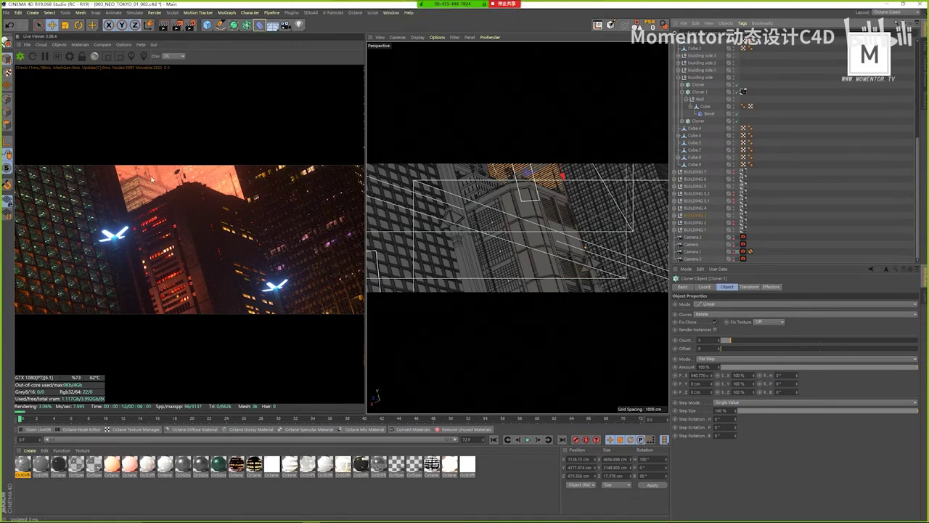
# - Pause the Octane live render, view the building reference still, and scrub the HARDWARE clip to 0:00:10
pyautogui.click(45, 56)
pyautogui.click(470, 481)
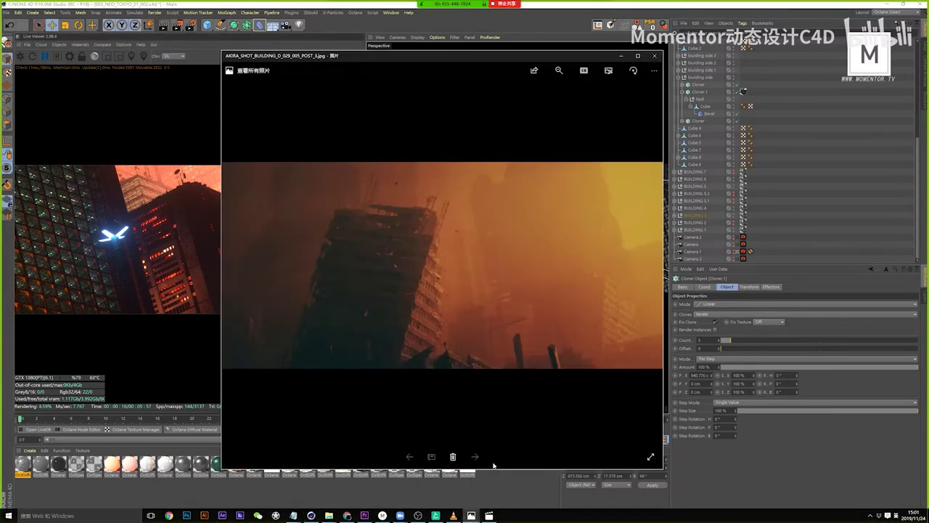
pyautogui.click(490, 479)
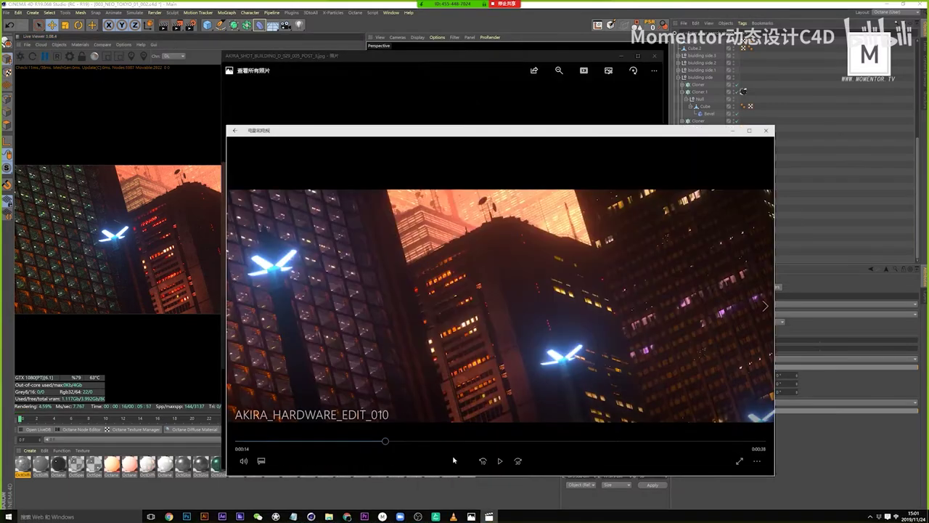
pyautogui.moveTo(392, 441)
pyautogui.mouseDown()
pyautogui.moveTo(408, 441)
pyautogui.moveTo(345, 442)
pyautogui.moveTo(384, 442)
pyautogui.mouseUp()
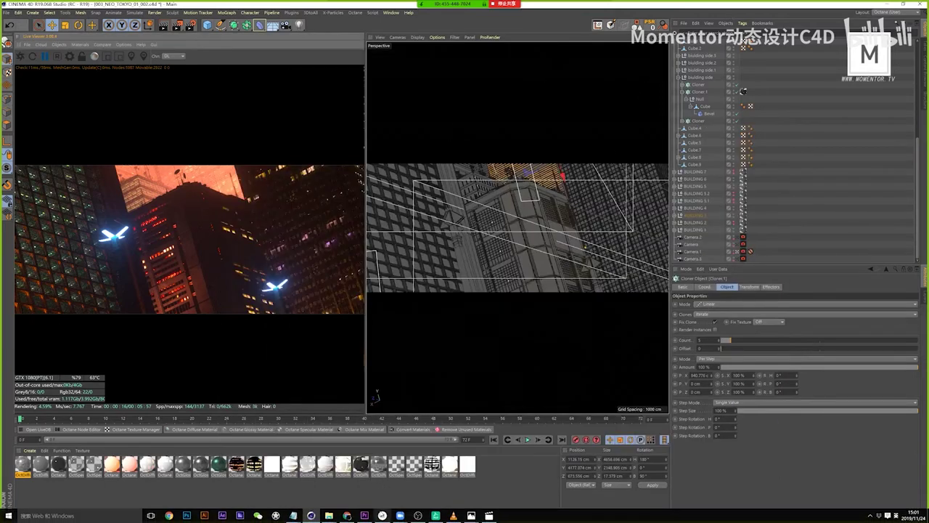
pyautogui.moveTo(329, 516)
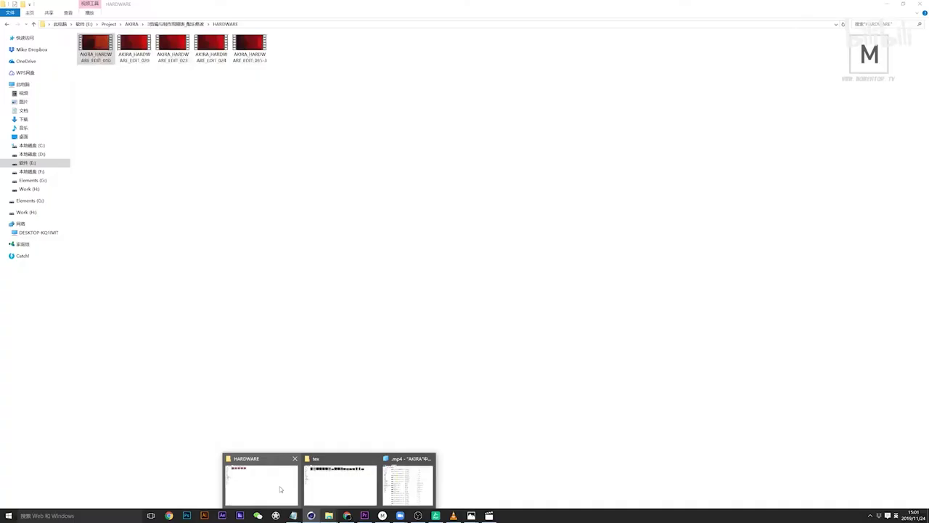
# - Show the folder holding HARDWARE and MOODEDIT, then bring the 项目流程 workflow notes forward
pyautogui.click(268, 482)
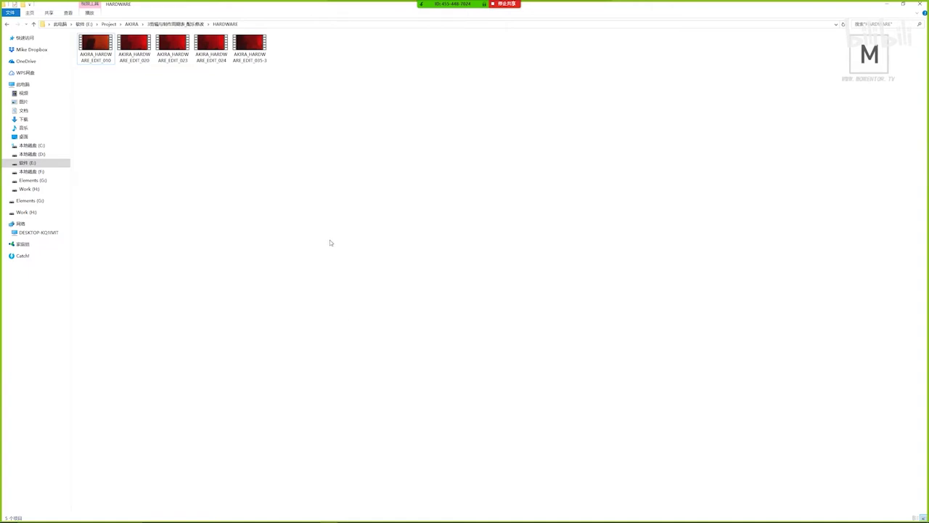
pyautogui.click(175, 24)
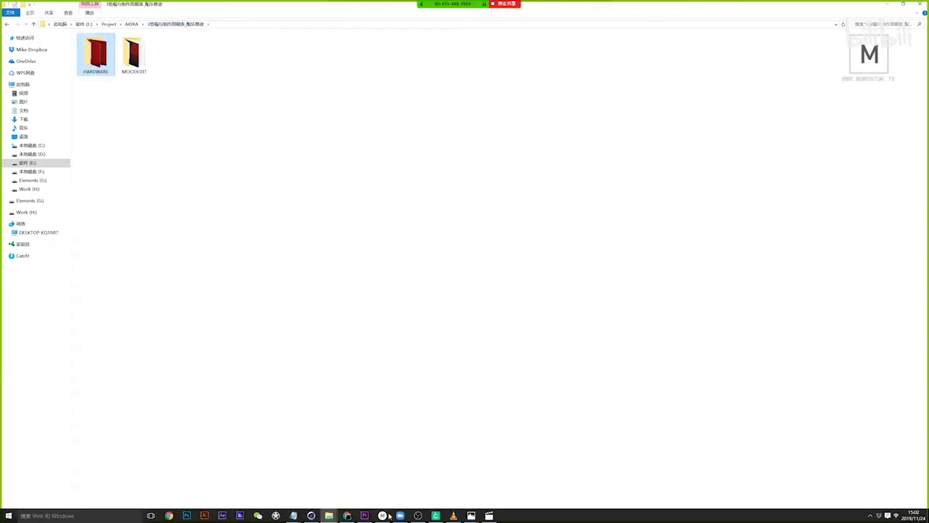
pyautogui.moveTo(293, 516)
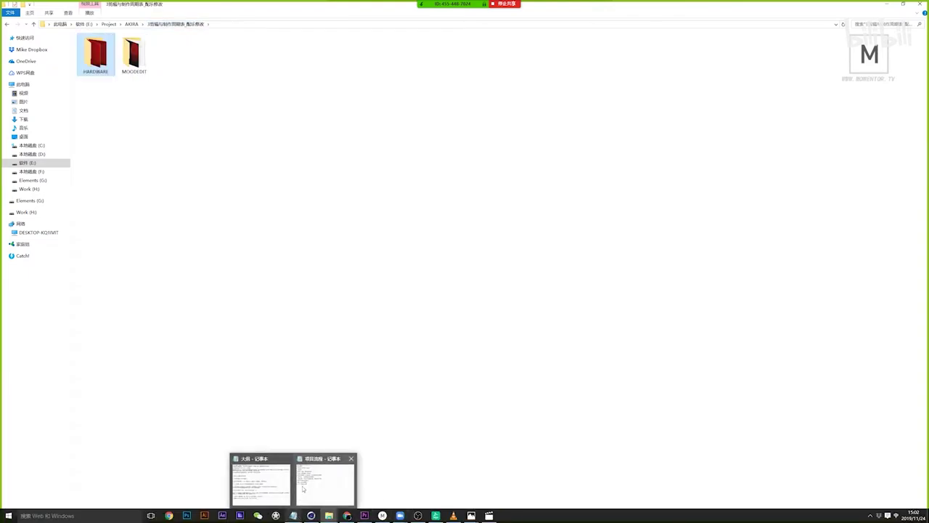
pyautogui.click(303, 489)
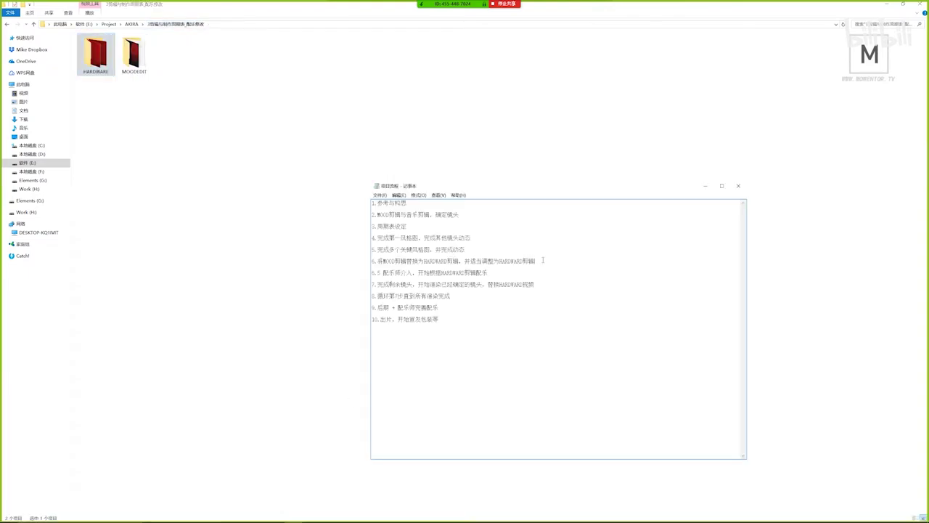
# - Highlight phrases in line 6 of the workflow notes, including the HARDWARD edit adjustment
pyautogui.moveTo(542, 260); pyautogui.dragTo(447, 260)
pyautogui.click(419, 266)
pyautogui.moveTo(372, 261); pyautogui.dragTo(395, 261)
pyautogui.moveTo(535, 261); pyautogui.dragTo(463, 261)
pyautogui.click(465, 261)
# - Highlight the 剪辑配乐 phrase in line 6.5, then open the HARDWARE folder in Explorer
pyautogui.click(112, 61)
pyautogui.moveTo(490, 273); pyautogui.dragTo(465, 272)
pyautogui.click(467, 272)
pyautogui.doubleClick(98, 61)
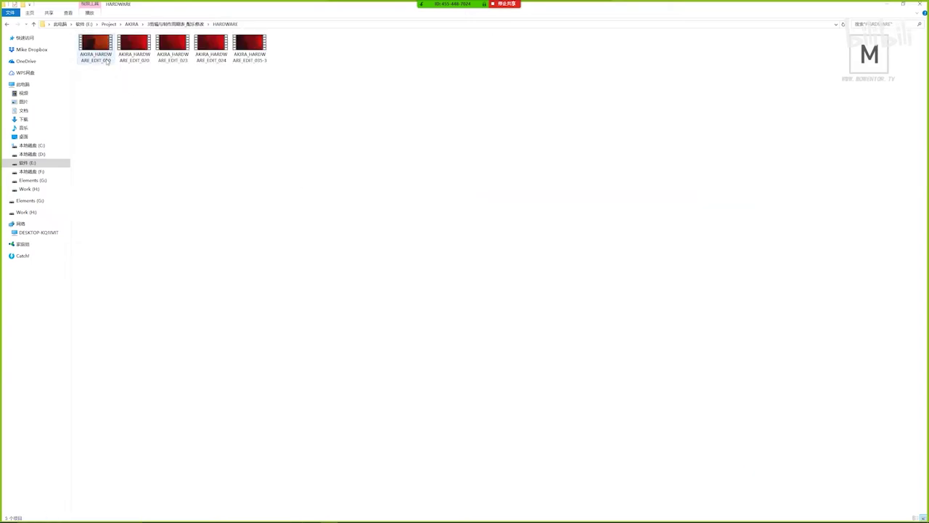
# - Play AKIRA_HARDWARE_EDIT_010, scrub it to about 0:00:15, then bring Premiere Pro forward
pyautogui.doubleClick(107, 62)
pyautogui.click(501, 462)
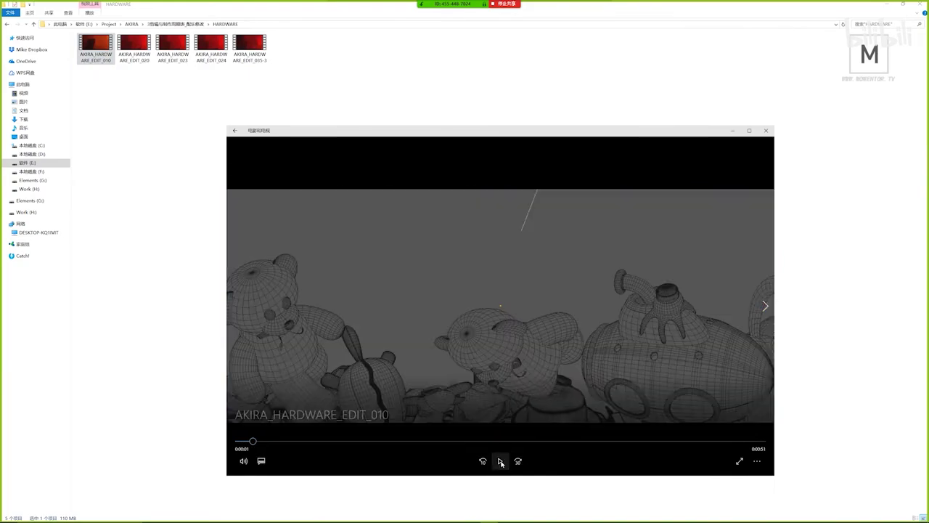
pyautogui.moveTo(300, 130); pyautogui.dragTo(259, 105)
pyautogui.click(204, 417)
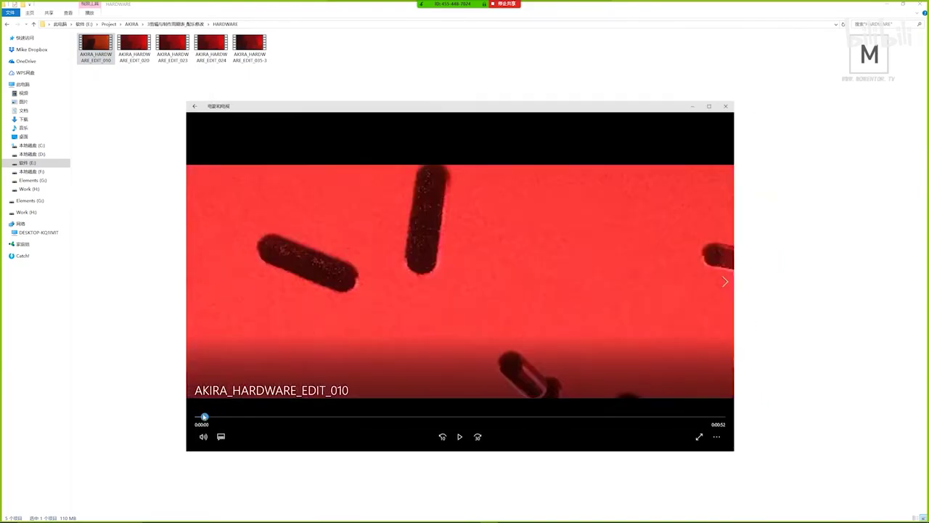
pyautogui.moveTo(204, 417); pyautogui.dragTo(343, 432)
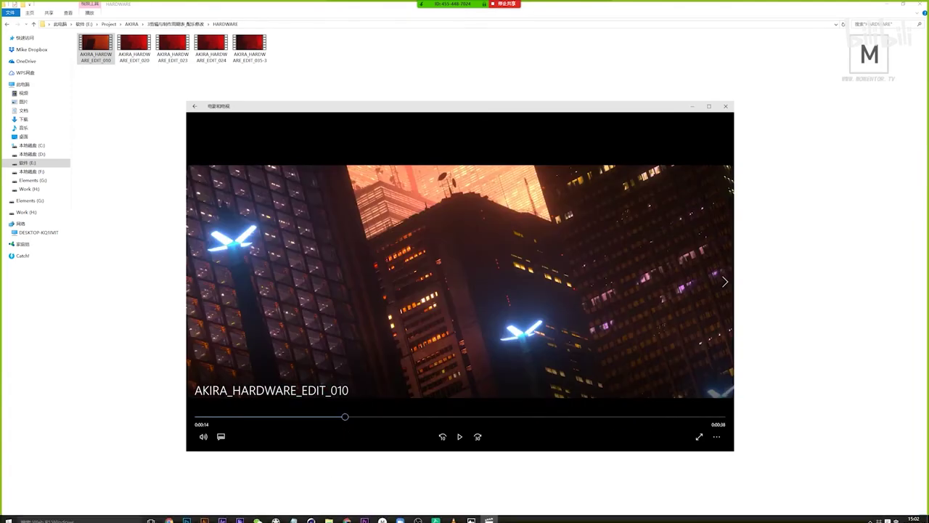
pyautogui.click(351, 418)
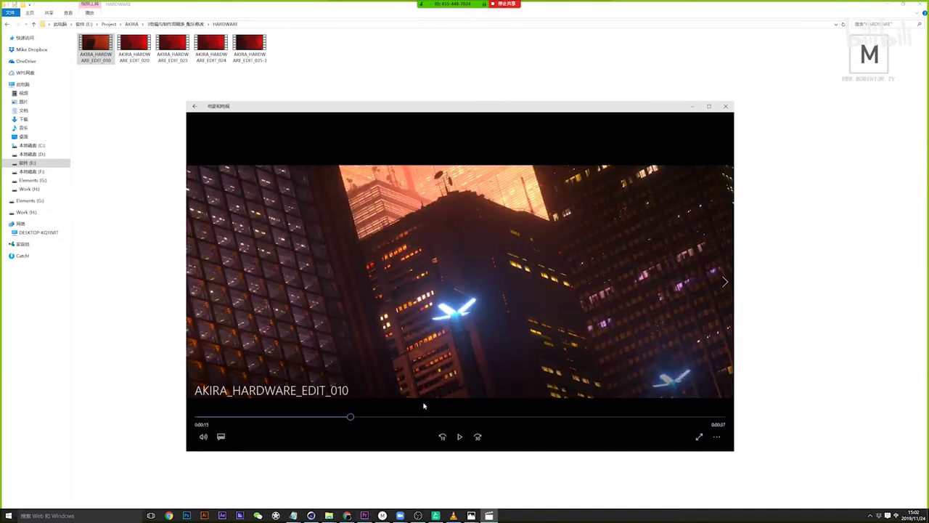
pyautogui.click(365, 516)
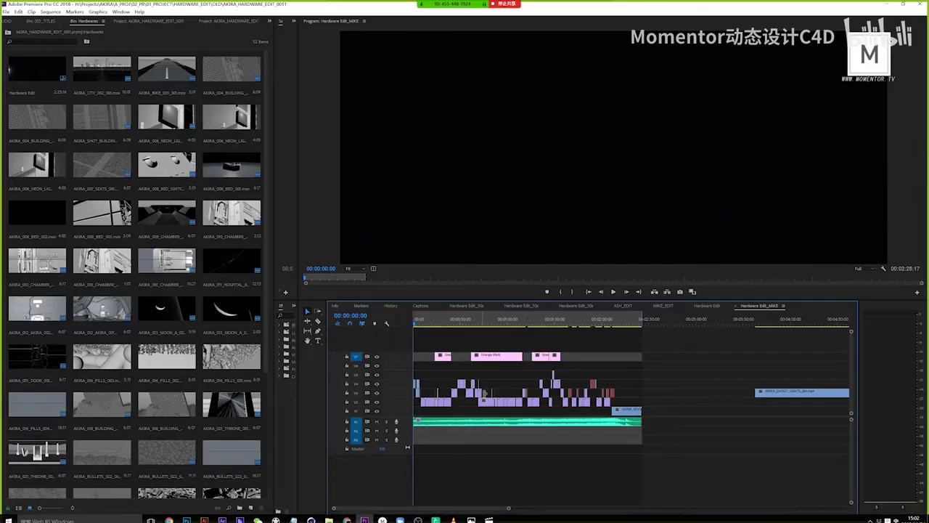
# - Open the Hardware Edit_30s sequence and enlarge its audio tracks to show waveforms
pyautogui.click(697, 308)
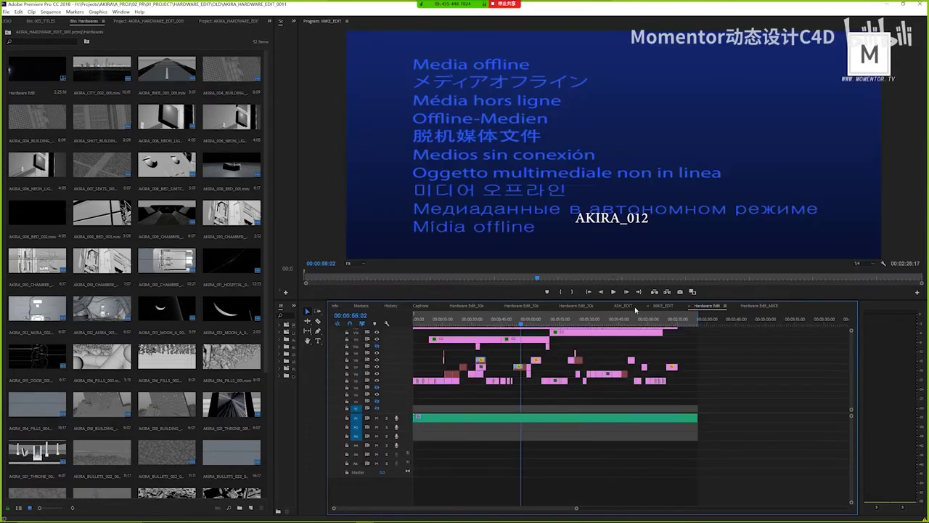
pyautogui.click(625, 305)
pyautogui.click(577, 306)
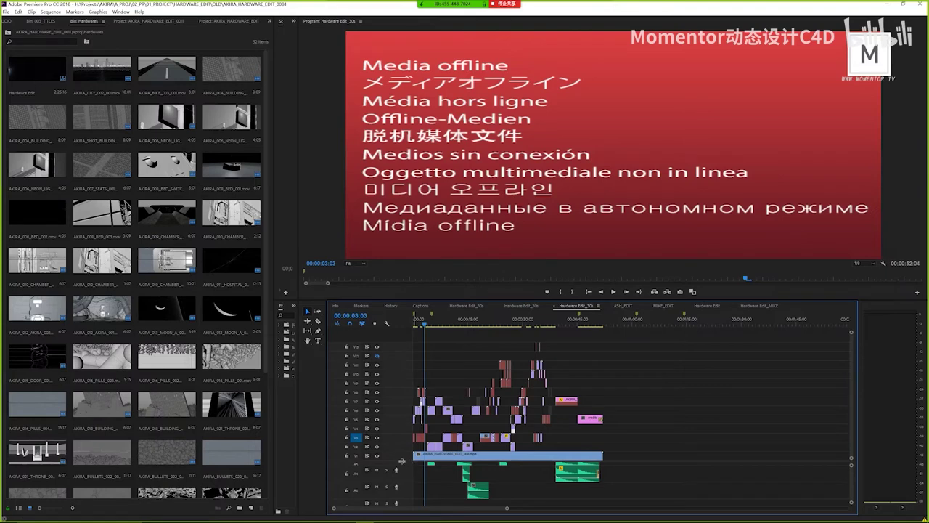
pyautogui.moveTo(402, 460); pyautogui.dragTo(402, 376)
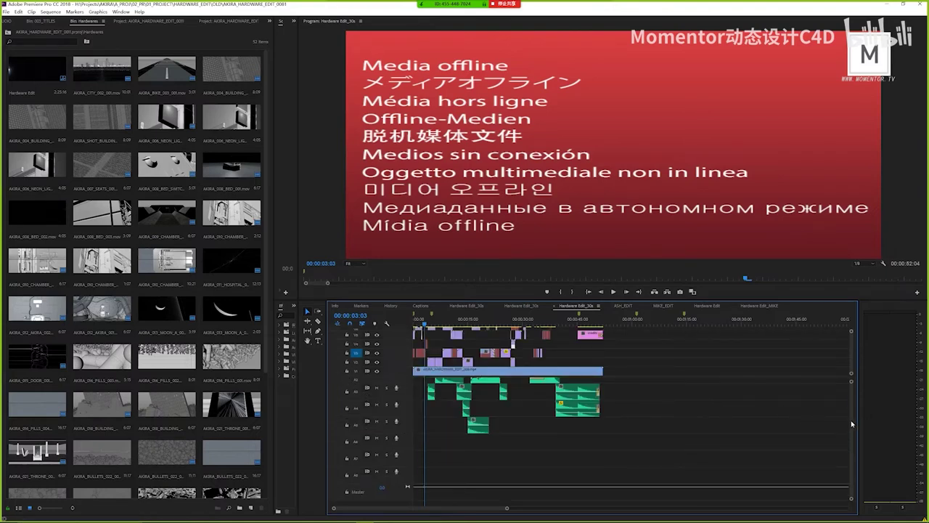
pyautogui.hotkey('alt', '=')
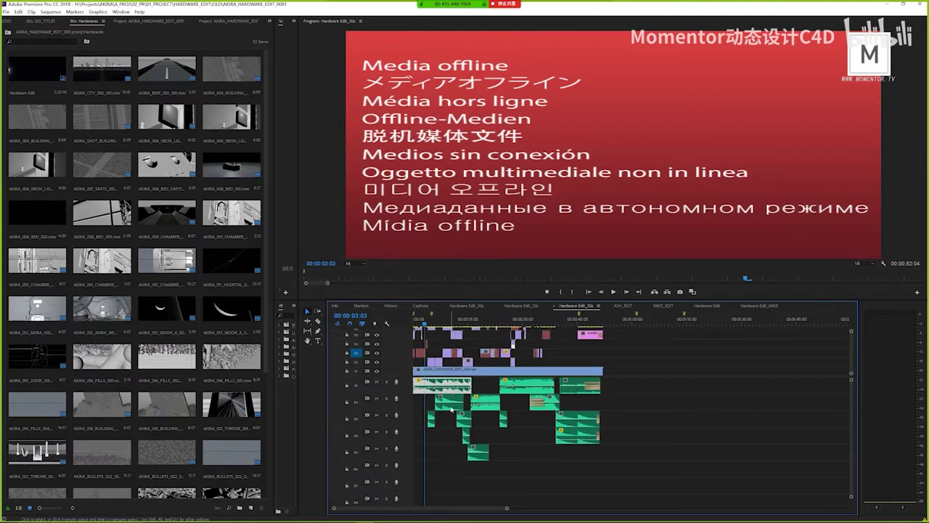
# - Select and deselect the audio clips on tracks A1–A5 to point them out
pyautogui.click(527, 384)
pyautogui.click(580, 385)
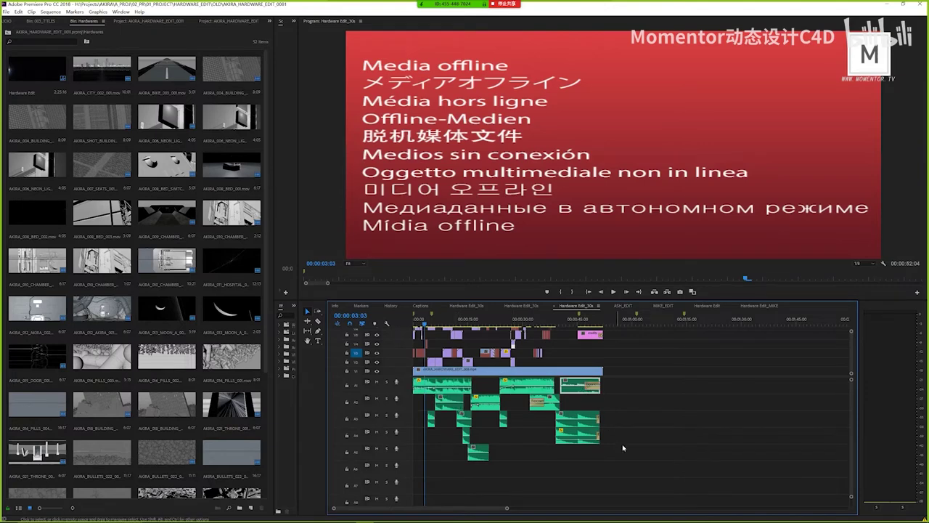
pyautogui.moveTo(639, 476); pyautogui.dragTo(414, 378)
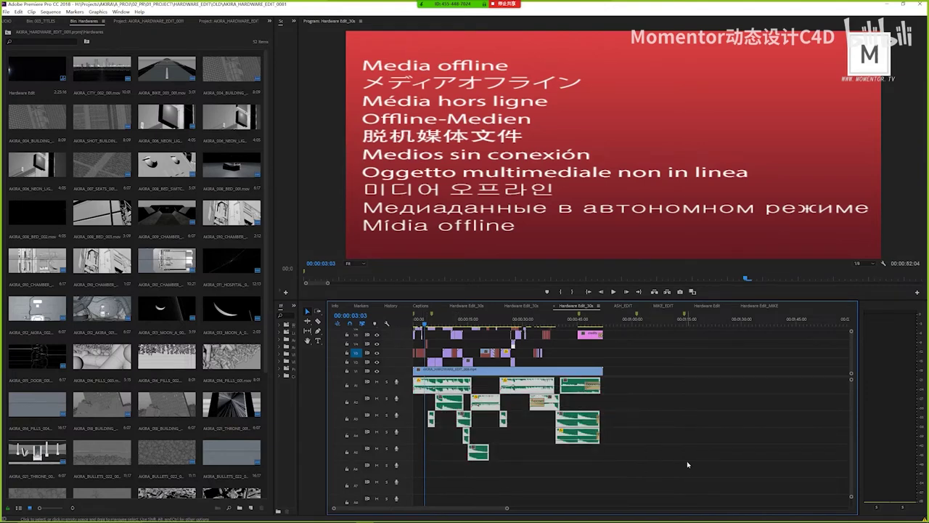
pyautogui.click(688, 465)
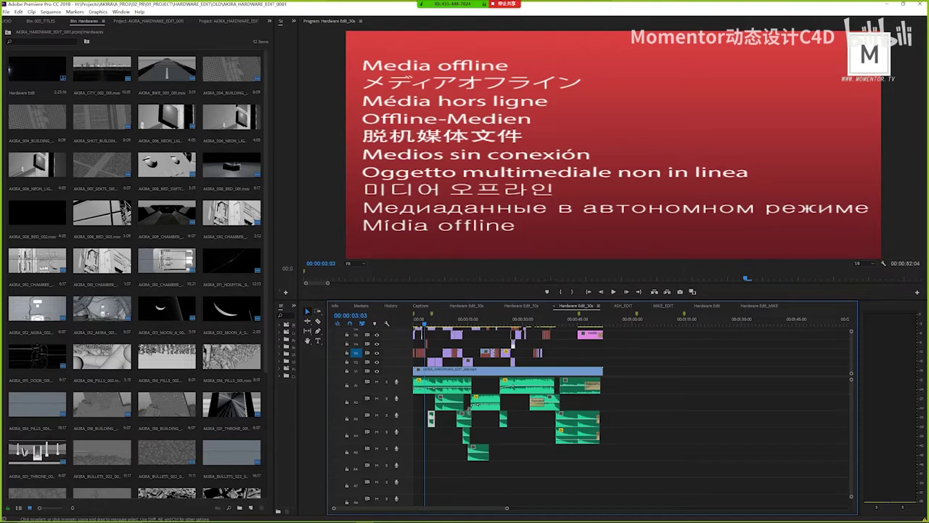
pyautogui.click(530, 388)
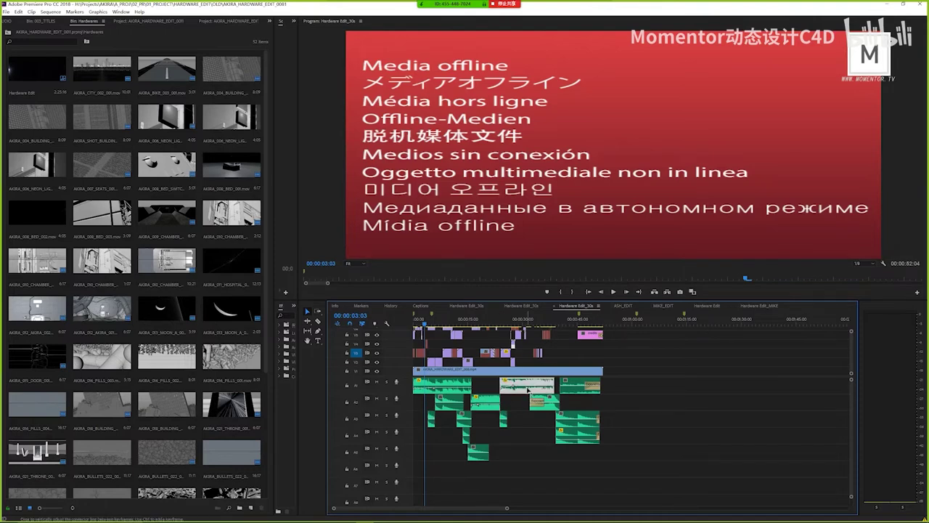
pyautogui.click(637, 419)
pyautogui.moveTo(618, 459); pyautogui.dragTo(415, 378)
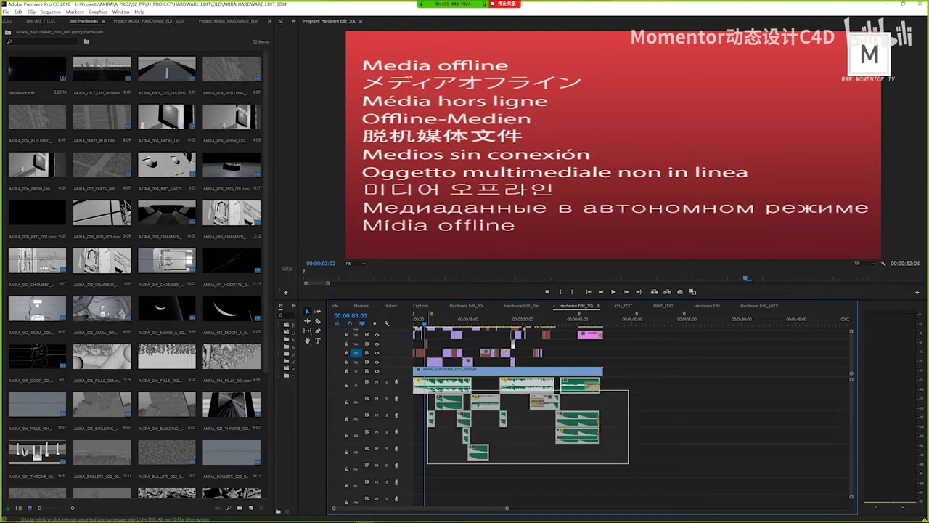
pyautogui.click(635, 473)
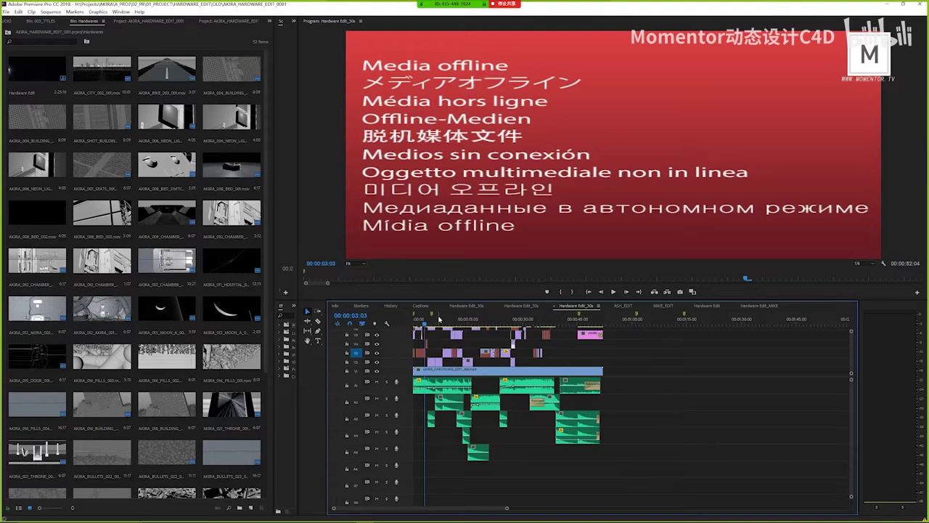
# - Scrub the playhead through the sequence, then return it to 00:00:00:00
pyautogui.press('Up')
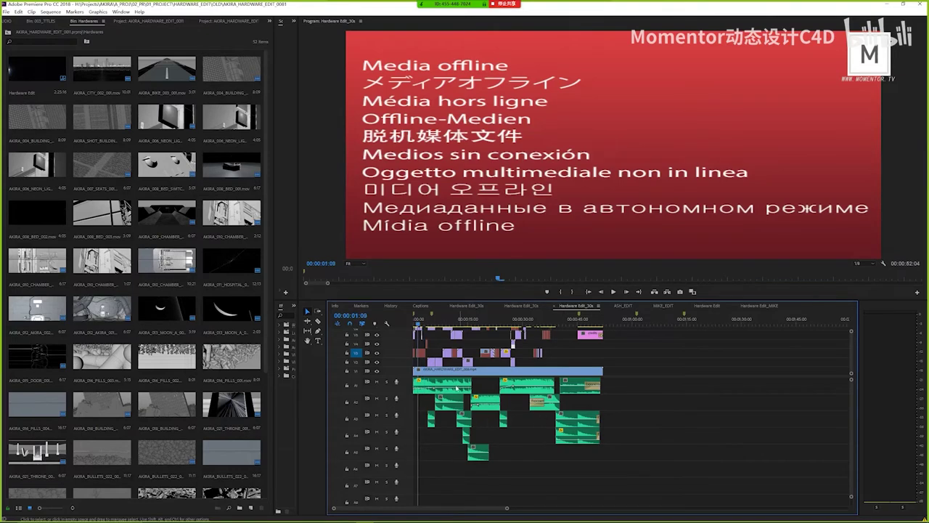
pyautogui.click(429, 324)
pyautogui.moveTo(444, 328); pyautogui.dragTo(464, 328)
pyautogui.press('Home')
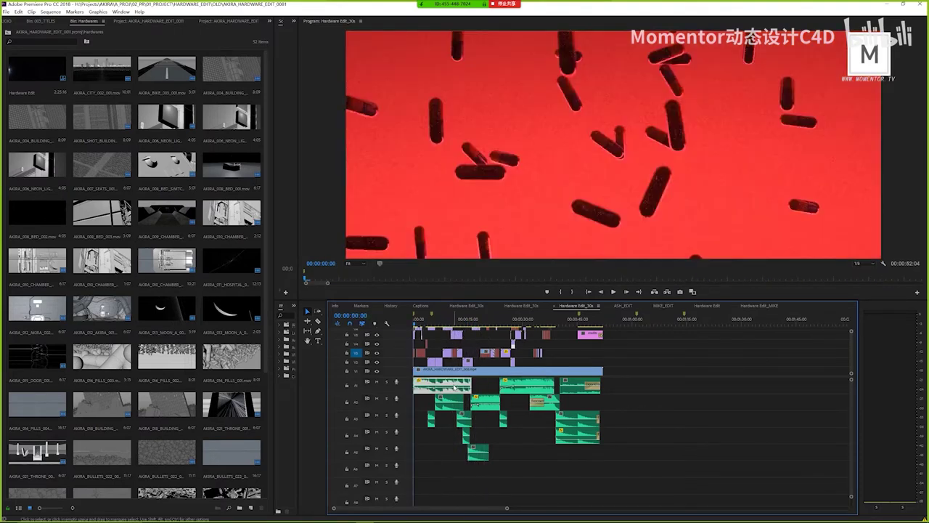
pyautogui.moveTo(328, 516)
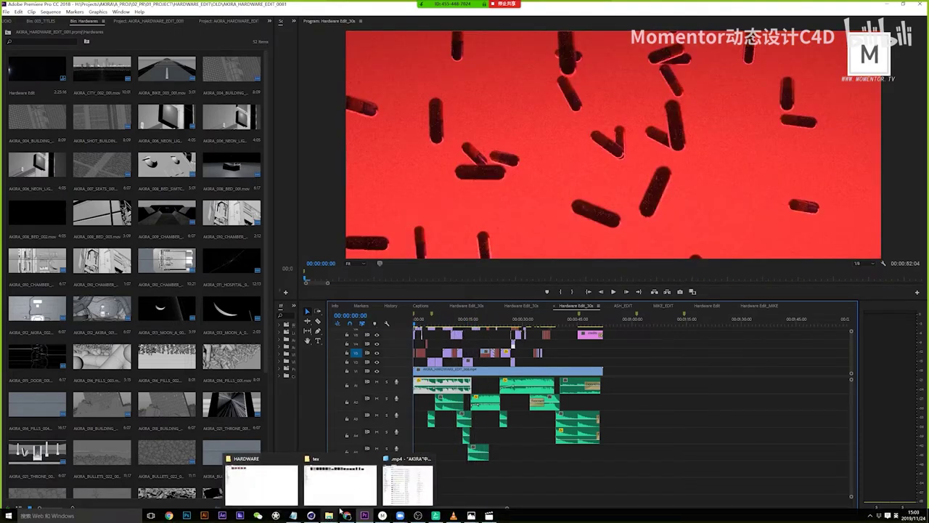
# - Play AKIRA_HARDWARE_EDIT_020 and 023, pausing at 0:41 and scrubbing back to about 0:18
pyautogui.click(261, 482)
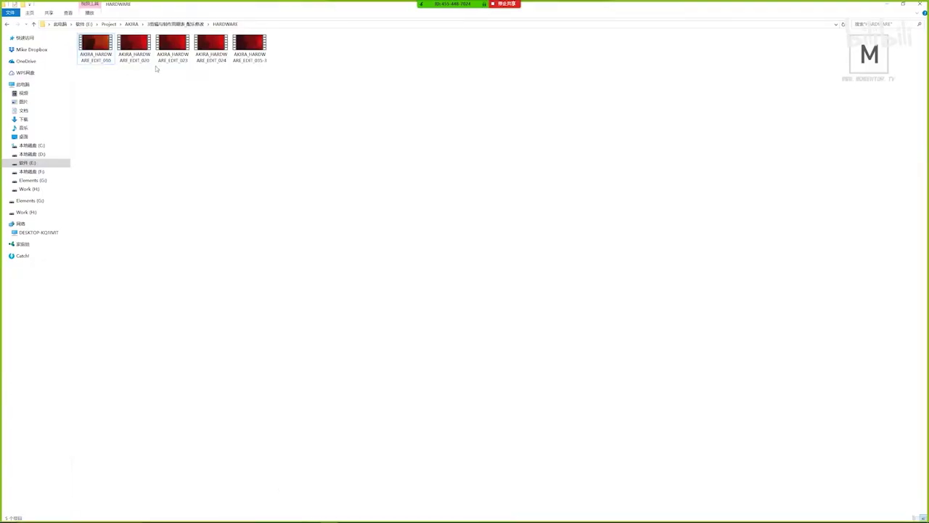
pyautogui.doubleClick(134, 47)
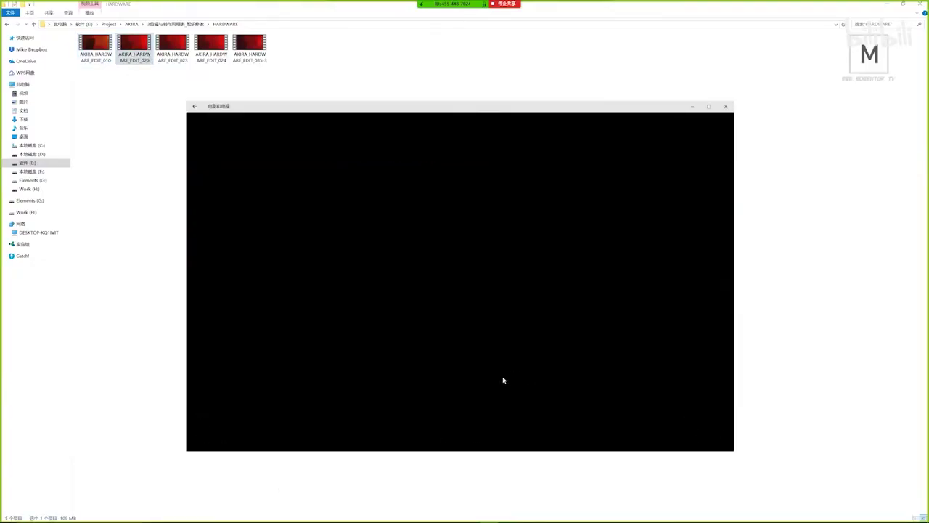
pyautogui.doubleClick(173, 45)
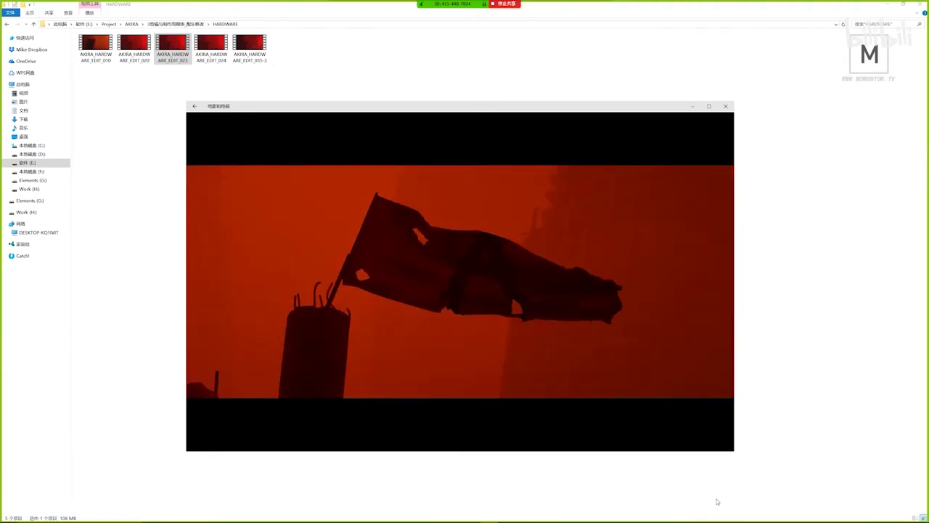
pyautogui.moveTo(682, 398)
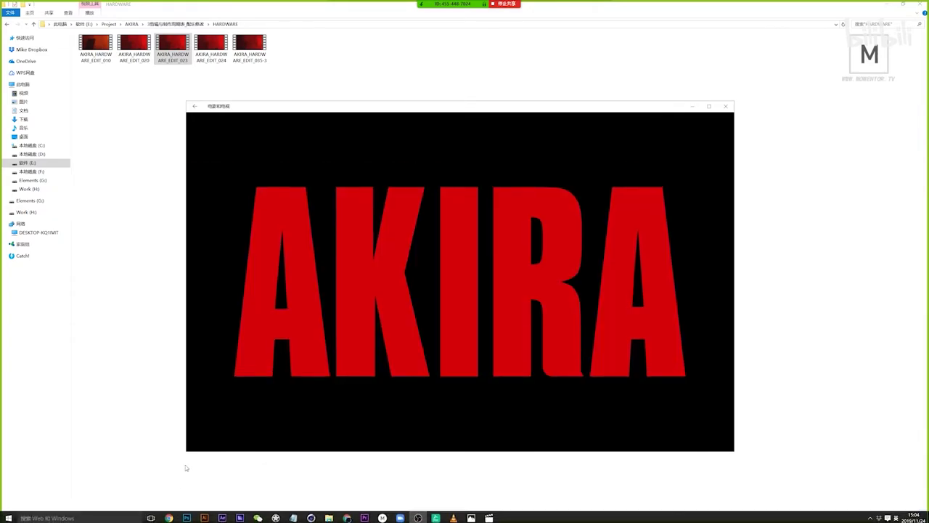
pyautogui.click(459, 436)
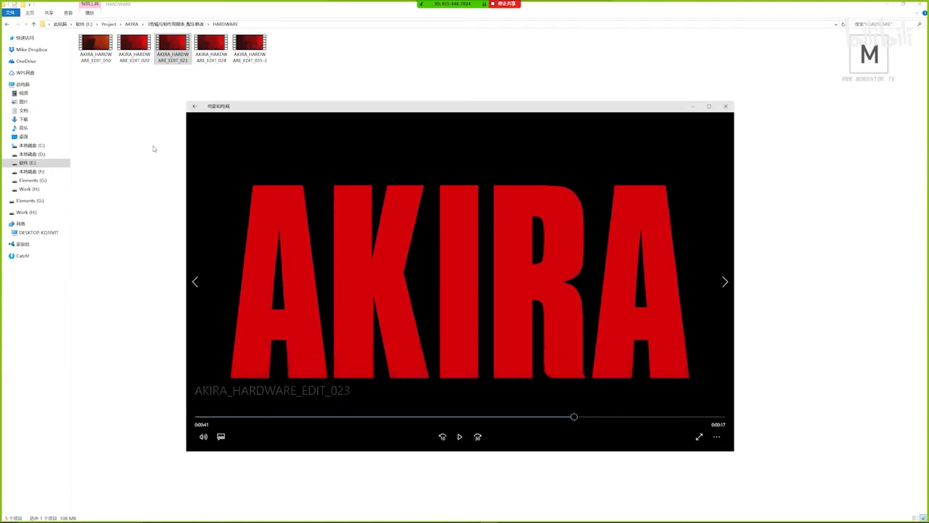
pyautogui.moveTo(336, 418)
pyautogui.mouseDown()
pyautogui.moveTo(307, 417)
pyautogui.moveTo(411, 425)
pyautogui.moveTo(312, 419)
pyautogui.moveTo(438, 417)
pyautogui.moveTo(429, 417)
pyautogui.mouseUp()
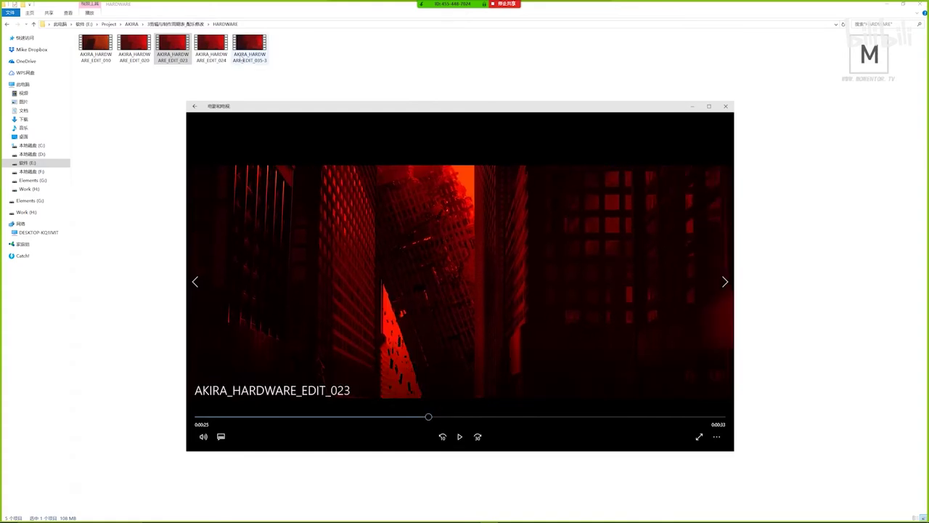
# - Play AKIRA_HARDWARE_EDIT_035-3 up to the AKIRA title, then bring the HARDWARE folder forward
pyautogui.doubleClick(242, 61)
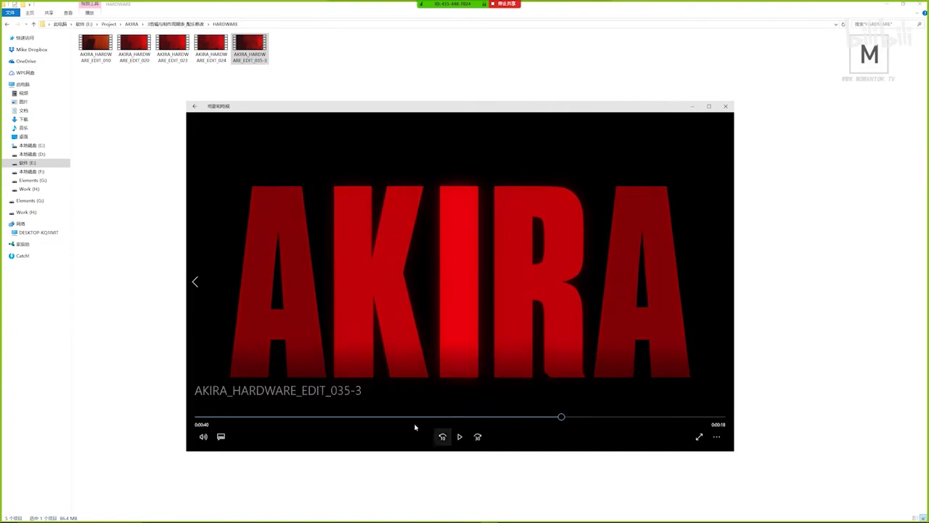
pyautogui.click(460, 437)
pyautogui.moveTo(389, 109); pyautogui.dragTo(391, 97)
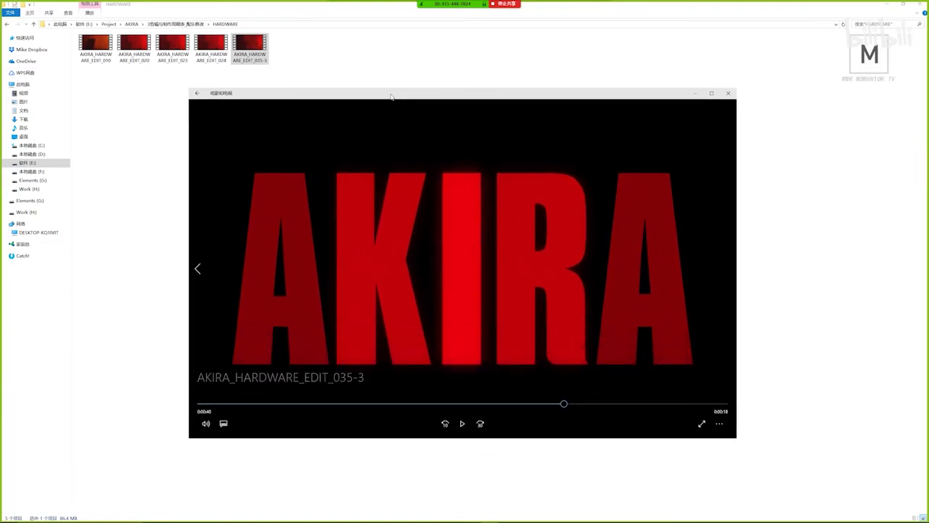
pyautogui.click(107, 45)
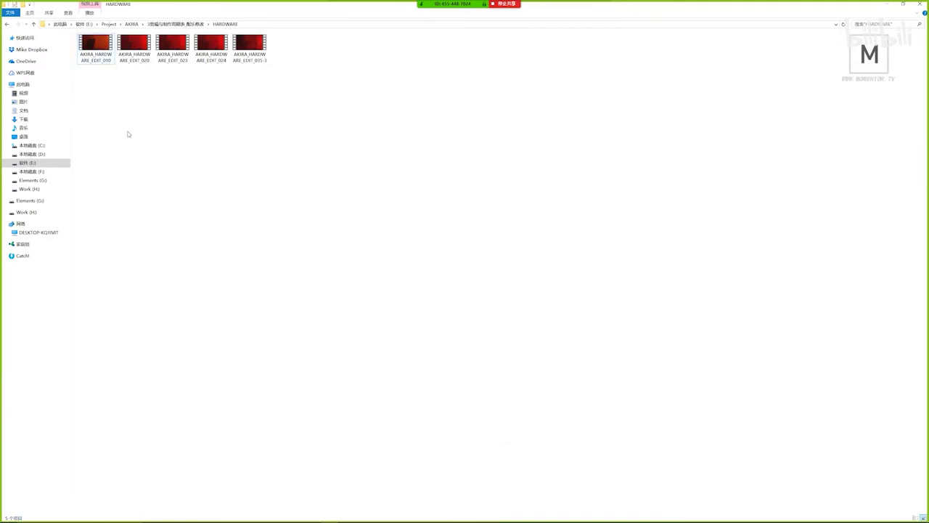
# - Clear the thumbnail selection and open AKIRA_HARDWARE_EDIT_010 in Movies & TV
pyautogui.click(114, 93)
pyautogui.doubleClick(95, 45)
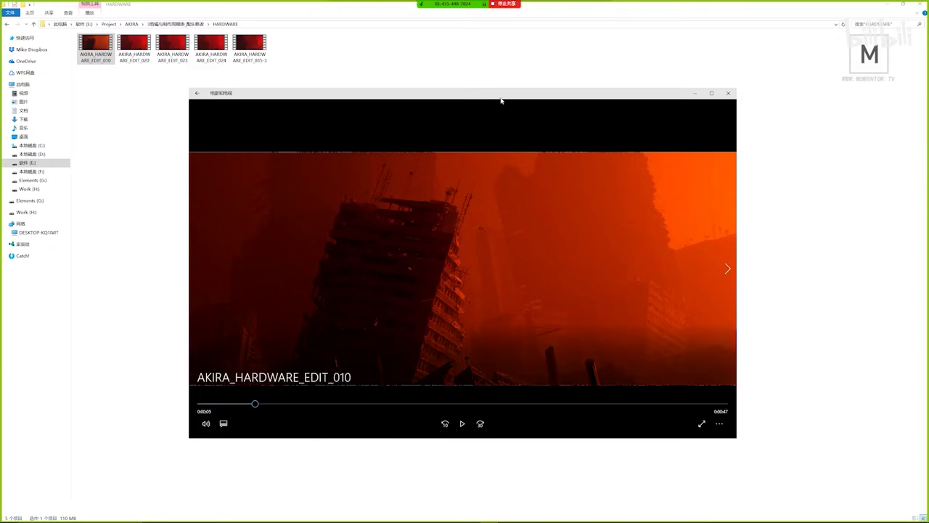
# - Bring the Notepad workflow notes forward and highlight steps 7–8 and the word 配乐
pyautogui.moveTo(500, 94); pyautogui.dragTo(509, 86)
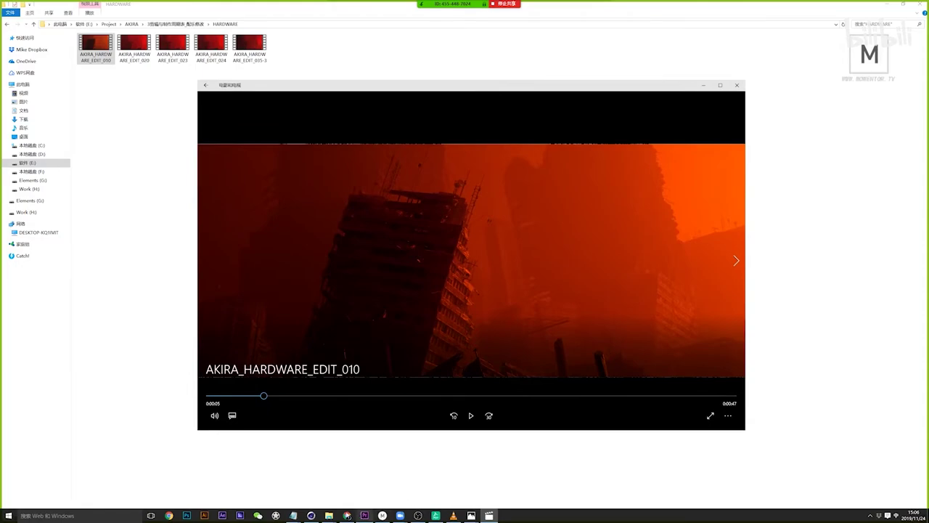
pyautogui.moveTo(293, 515)
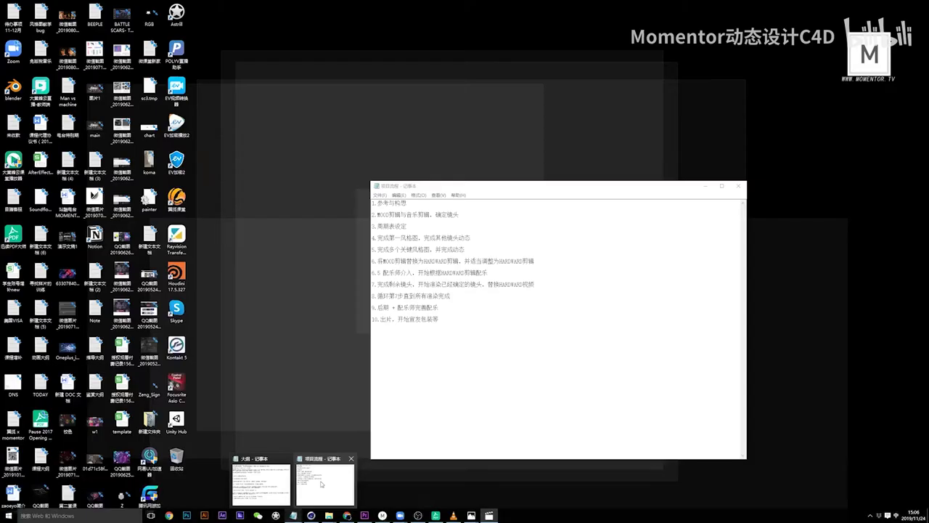
pyautogui.click(321, 484)
pyautogui.moveTo(472, 296); pyautogui.dragTo(406, 283)
pyautogui.click(448, 307)
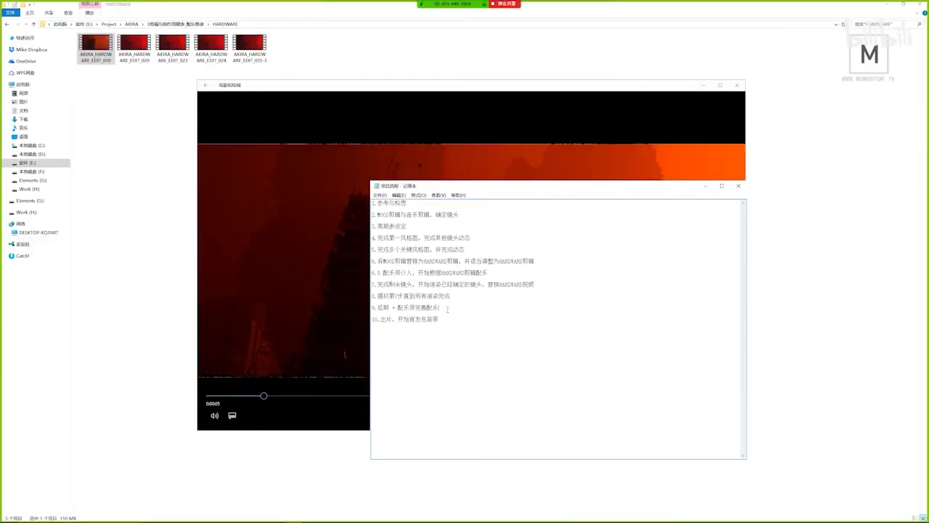
pyautogui.moveTo(448, 308); pyautogui.dragTo(424, 308)
pyautogui.click(444, 308)
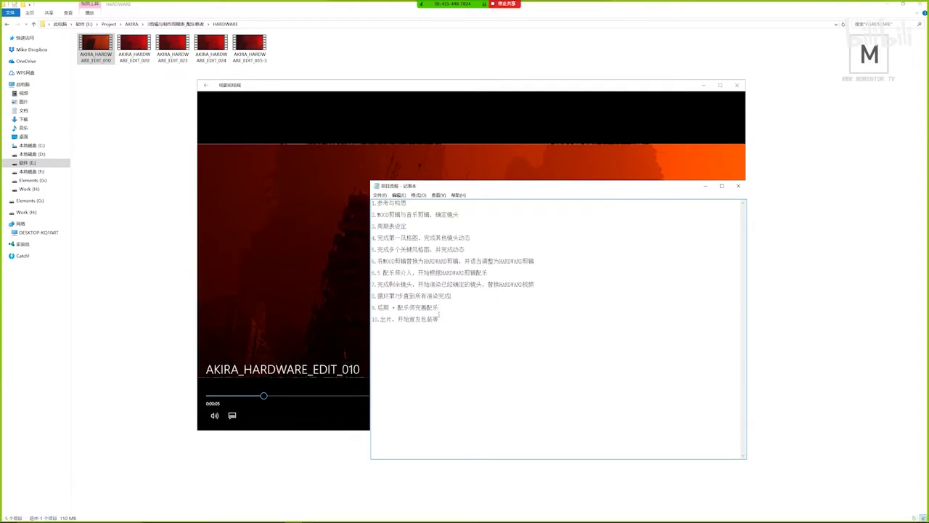
# - Highlight step 9, then move the notes right and bring the EDIT_010 player in front
pyautogui.moveTo(440, 308); pyautogui.dragTo(374, 308)
pyautogui.click(439, 308)
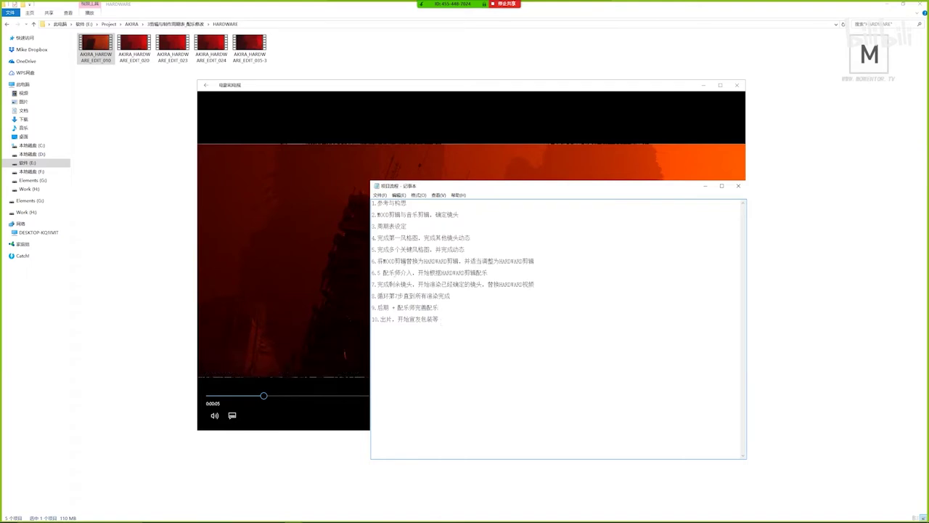
pyautogui.moveTo(407, 186); pyautogui.dragTo(536, 204)
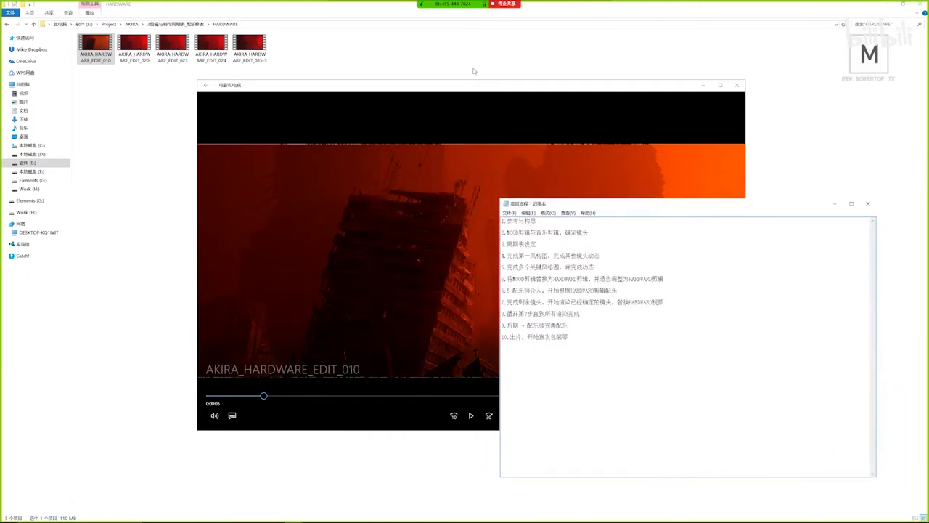
pyautogui.moveTo(474, 85); pyautogui.dragTo(381, 93)
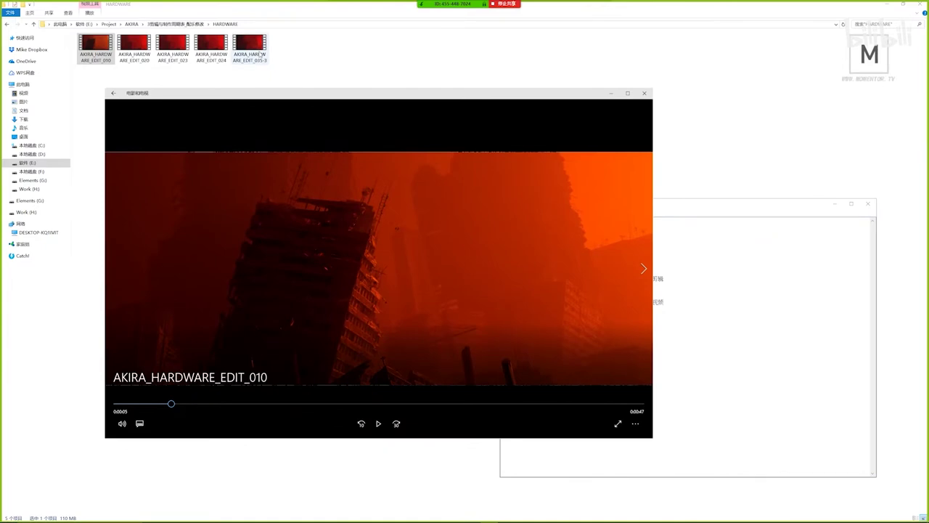
# - Play AKIRA_HARDWARE_EDIT_035-3 and scrub through its shots, stopping on the red tilted tower at 0:25
pyautogui.doubleClick(260, 56)
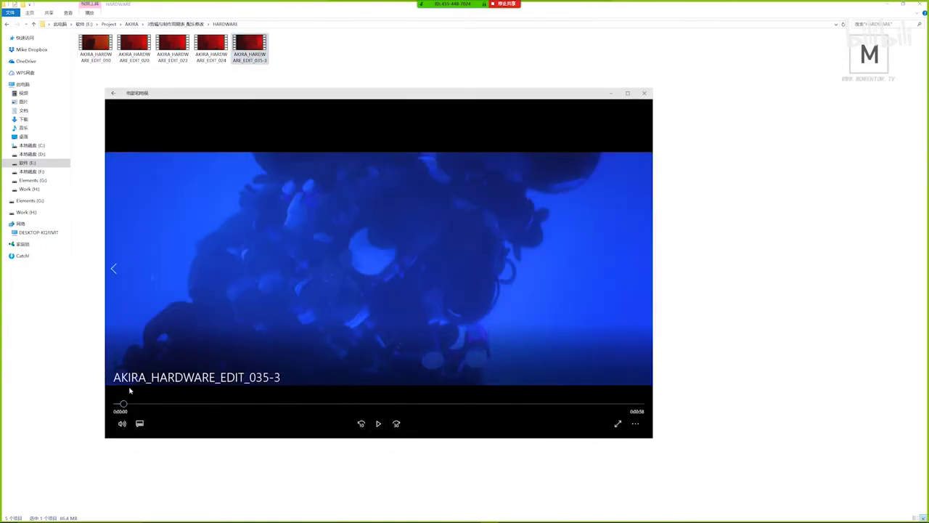
pyautogui.moveTo(122, 403); pyautogui.dragTo(189, 403)
pyautogui.click(379, 425)
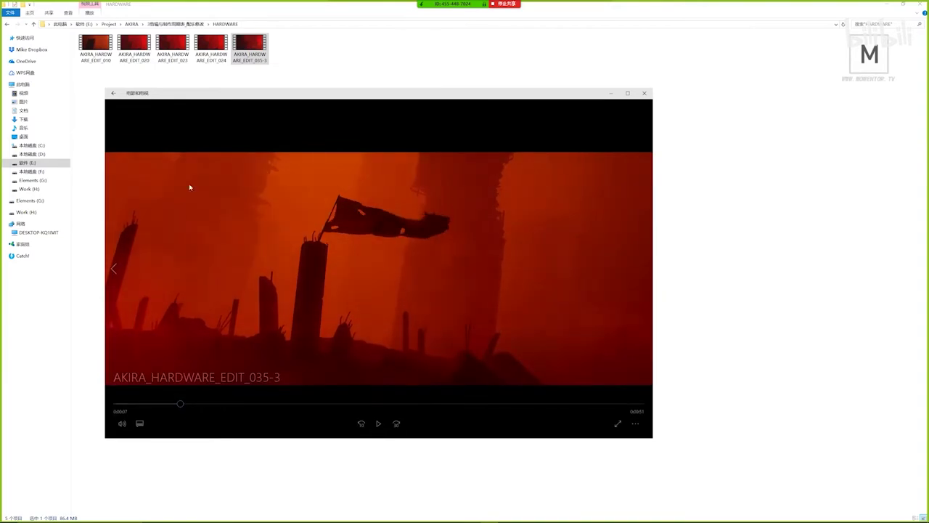
pyautogui.moveTo(183, 404); pyautogui.dragTo(341, 411)
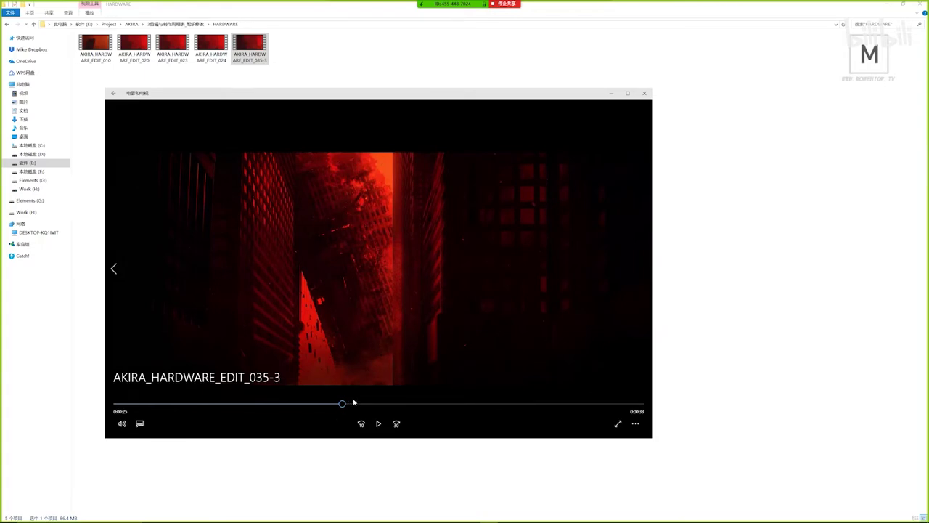
pyautogui.moveTo(354, 402); pyautogui.dragTo(169, 410)
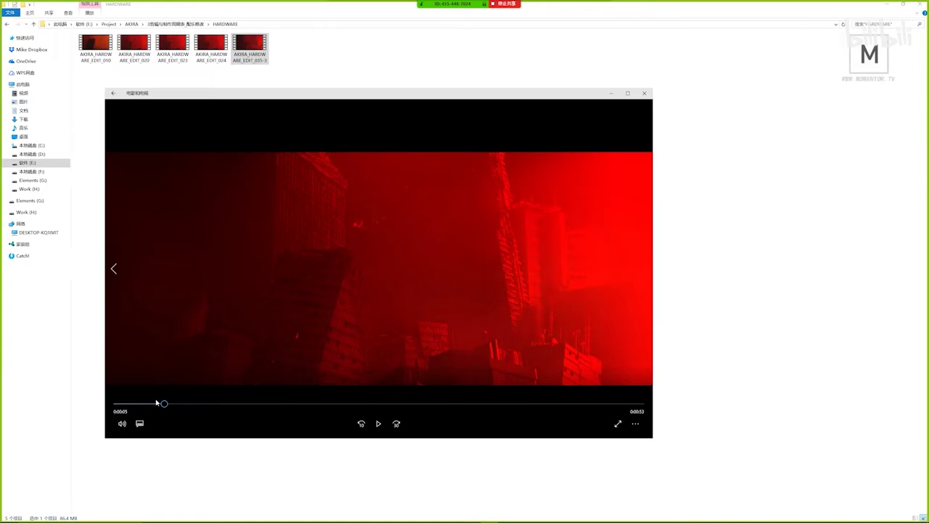
pyautogui.moveTo(156, 402); pyautogui.dragTo(201, 403)
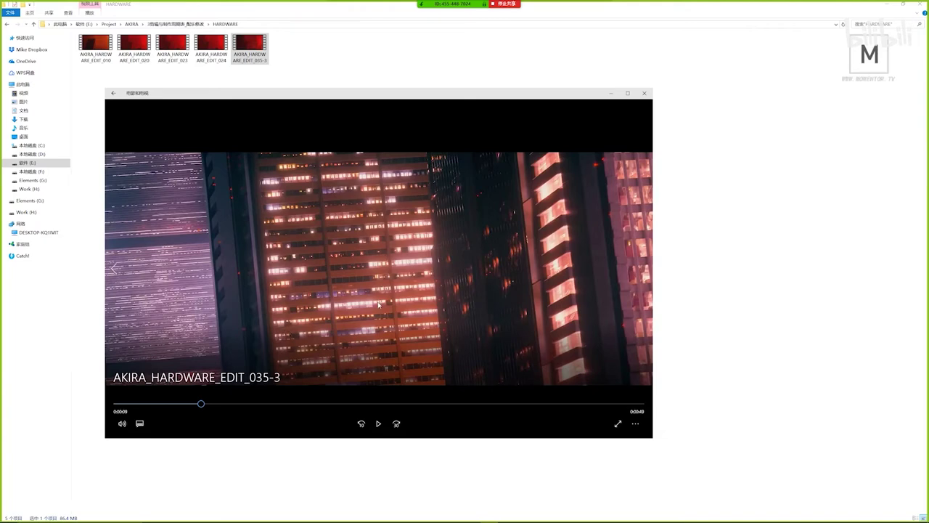
pyautogui.moveTo(201, 404); pyautogui.dragTo(206, 404)
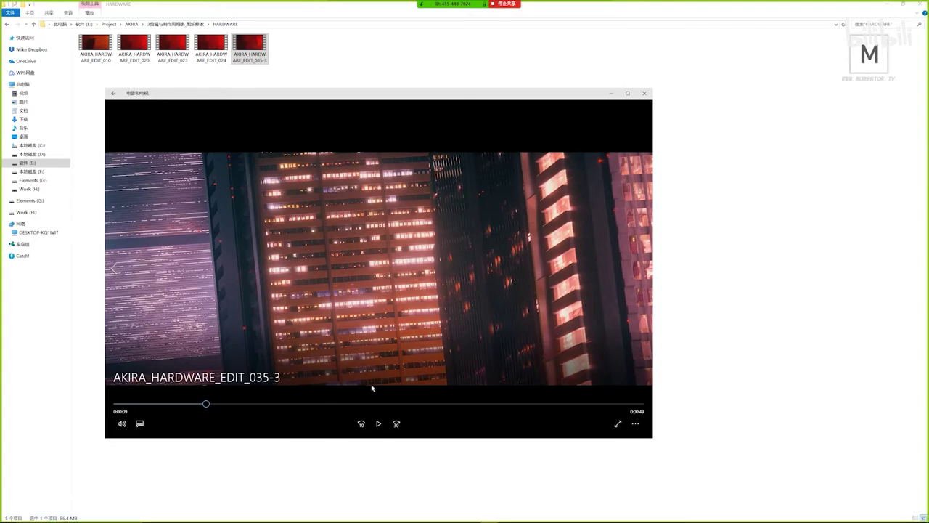
pyautogui.moveTo(328, 404)
pyautogui.mouseDown()
pyautogui.moveTo(349, 412)
pyautogui.moveTo(341, 413)
pyautogui.mouseUp()
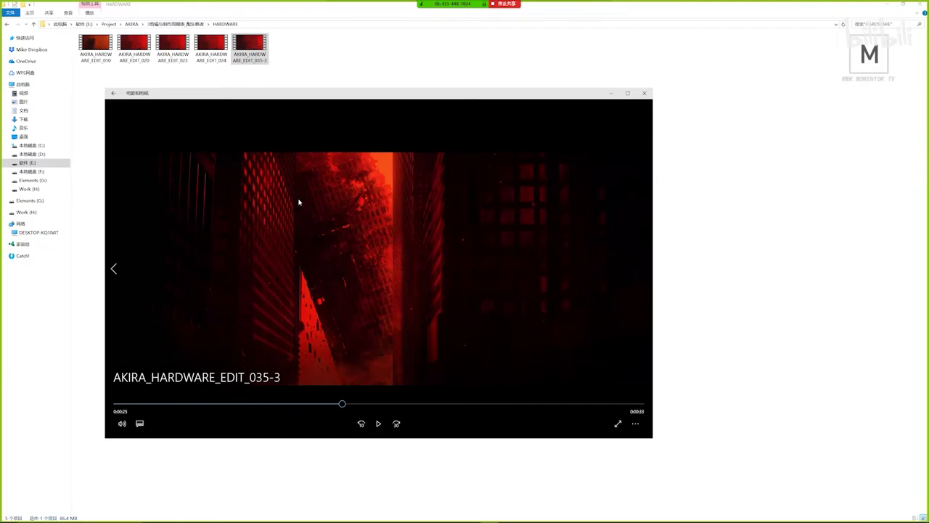
pyautogui.moveTo(342, 404)
pyautogui.mouseDown()
pyautogui.moveTo(328, 405)
pyautogui.moveTo(348, 405)
pyautogui.mouseUp()
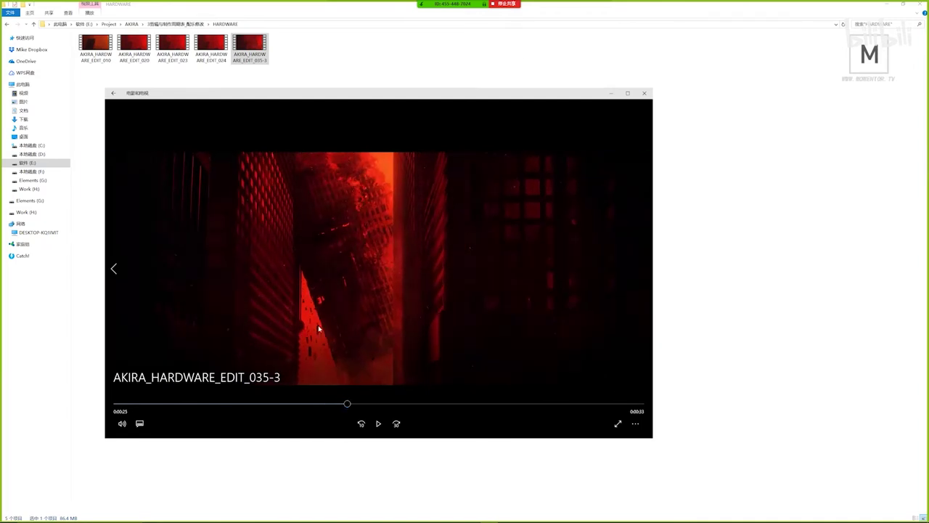
pyautogui.hotkey('ctrl', 'alt', 'a')
pyautogui.moveTo(222, 126); pyautogui.dragTo(515, 414)
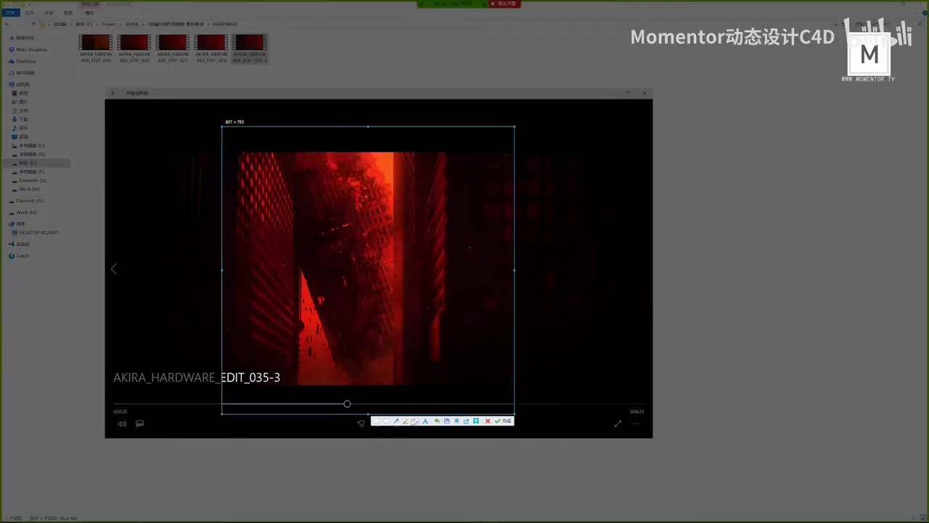
pyautogui.click(405, 420)
pyautogui.moveTo(297, 382); pyautogui.dragTo(324, 376)
pyautogui.hotkey('ctrl', 'z')
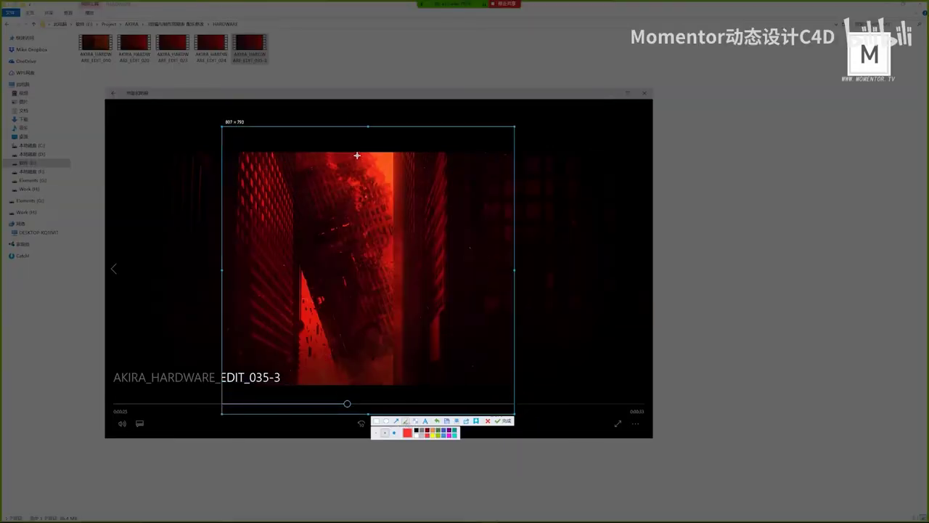
pyautogui.moveTo(351, 209); pyautogui.dragTo(301, 131)
pyautogui.hotkey('ctrl', 'z')
pyautogui.moveTo(399, 232); pyautogui.dragTo(381, 212)
pyautogui.hotkey('ctrl', 'z')
pyautogui.moveTo(383, 346); pyautogui.dragTo(409, 349)
pyautogui.hotkey('ctrl', 'z')
pyautogui.moveTo(295, 381)
pyautogui.mouseDown()
pyautogui.moveTo(328, 386)
pyautogui.moveTo(313, 373)
pyautogui.mouseUp()
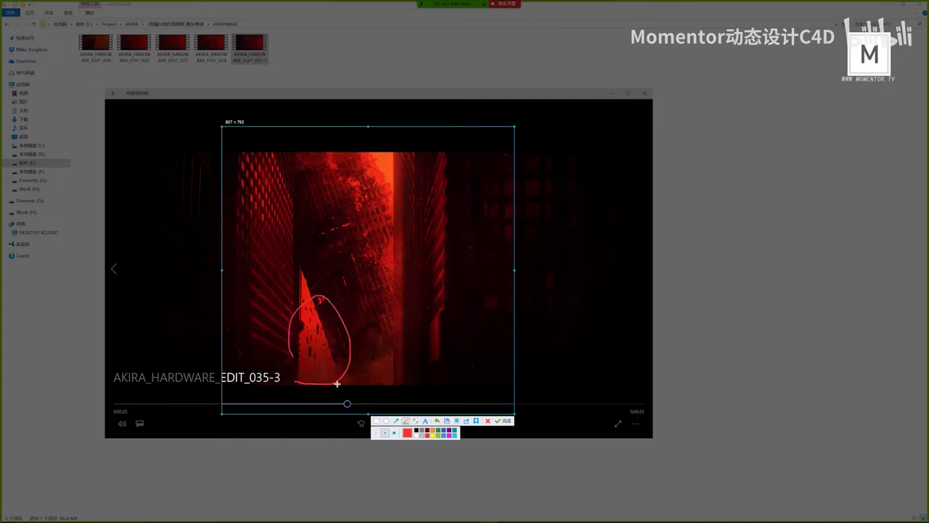
pyautogui.hotkey('ctrl', 'z')
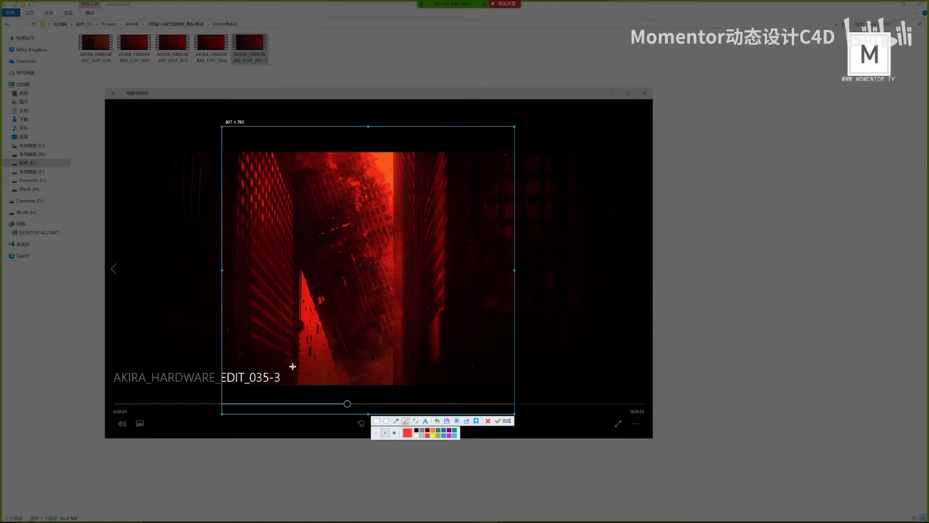
pyautogui.moveTo(305, 298)
pyautogui.mouseDown()
pyautogui.moveTo(291, 358)
pyautogui.moveTo(312, 352)
pyautogui.mouseUp()
pyautogui.hotkey('ctrl', 'z')
pyautogui.moveTo(389, 351); pyautogui.dragTo(342, 383)
pyautogui.hotkey('ctrl', 'z')
pyautogui.press('Escape')
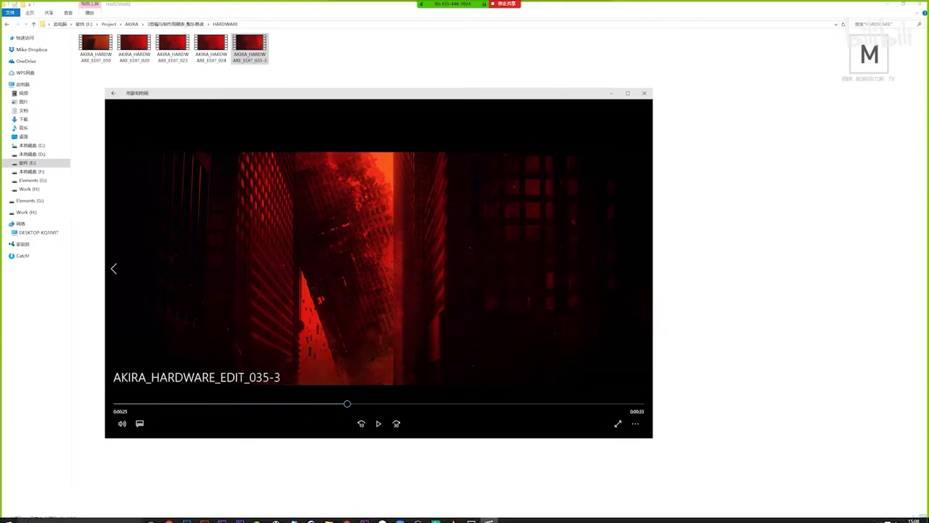
# - Compare EDIT_035-3 frames between 0:25 and 0:26, then close the player
pyautogui.moveTo(328, 516)
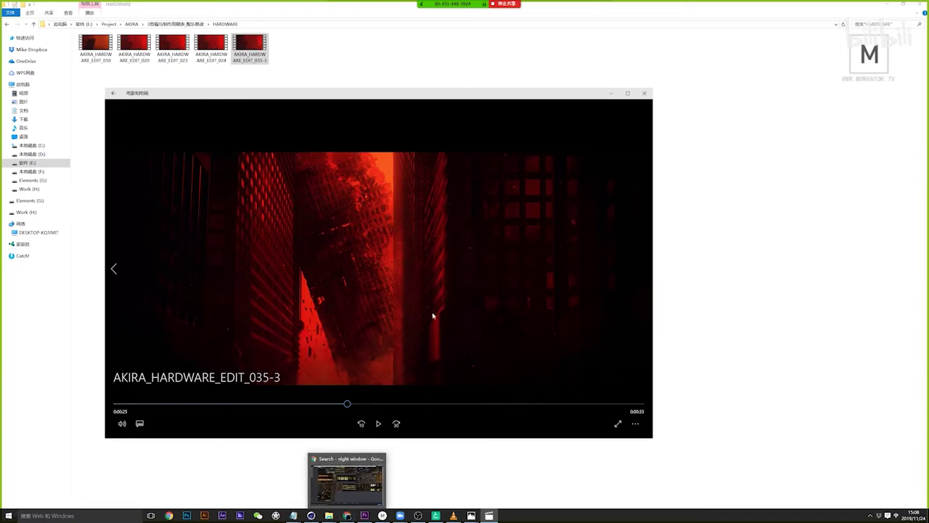
pyautogui.click(350, 405)
pyautogui.moveTo(350, 407)
pyautogui.mouseDown()
pyautogui.moveTo(363, 405)
pyautogui.moveTo(344, 406)
pyautogui.mouseUp()
pyautogui.click(356, 405)
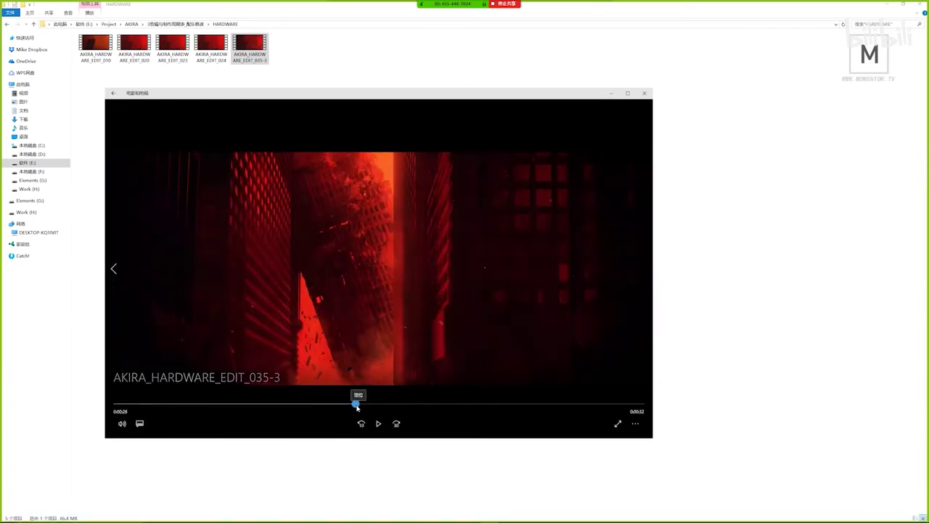
pyautogui.moveTo(358, 404)
pyautogui.mouseDown()
pyautogui.moveTo(329, 405)
pyautogui.moveTo(369, 404)
pyautogui.moveTo(323, 404)
pyautogui.moveTo(371, 406)
pyautogui.moveTo(352, 404)
pyautogui.mouseUp()
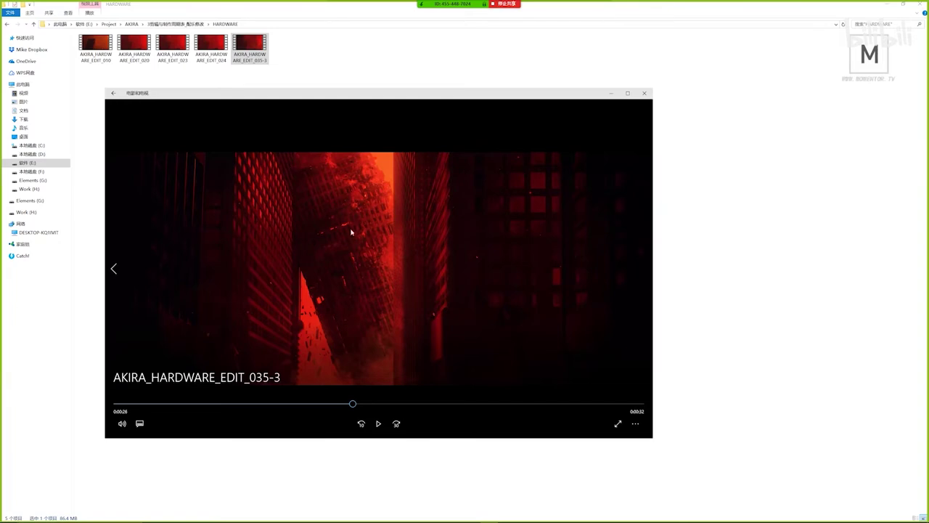
pyautogui.moveTo(354, 407); pyautogui.dragTo(356, 408)
pyautogui.moveTo(352, 404); pyautogui.dragTo(352, 405)
pyautogui.click(353, 404)
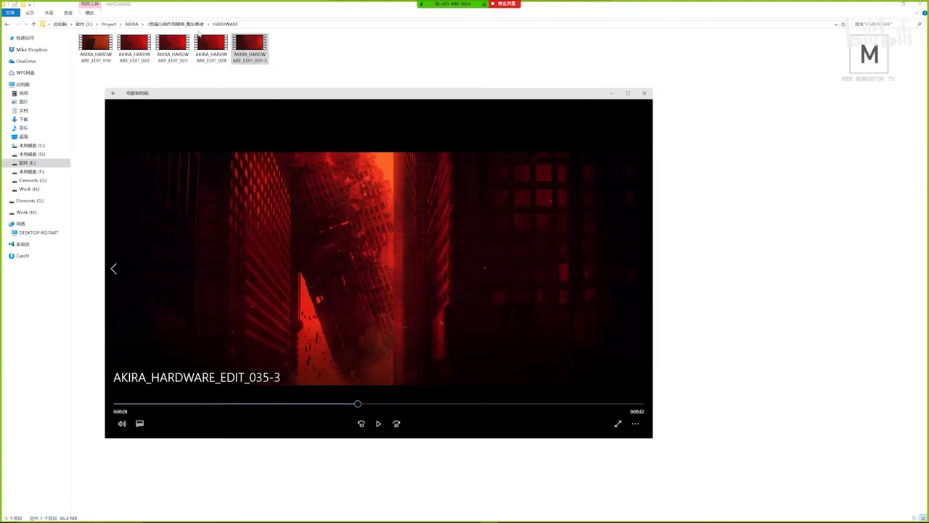
pyautogui.click(192, 24)
pyautogui.click(131, 24)
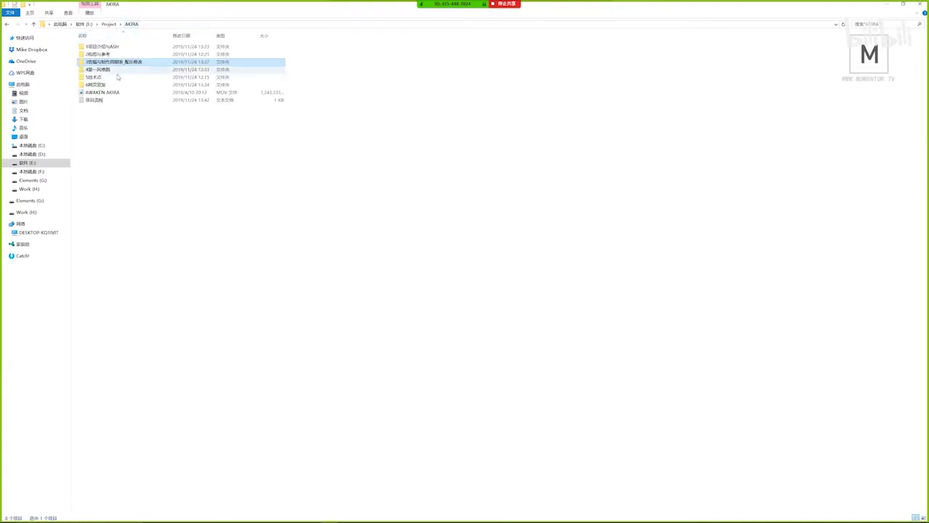
pyautogui.doubleClick(114, 77)
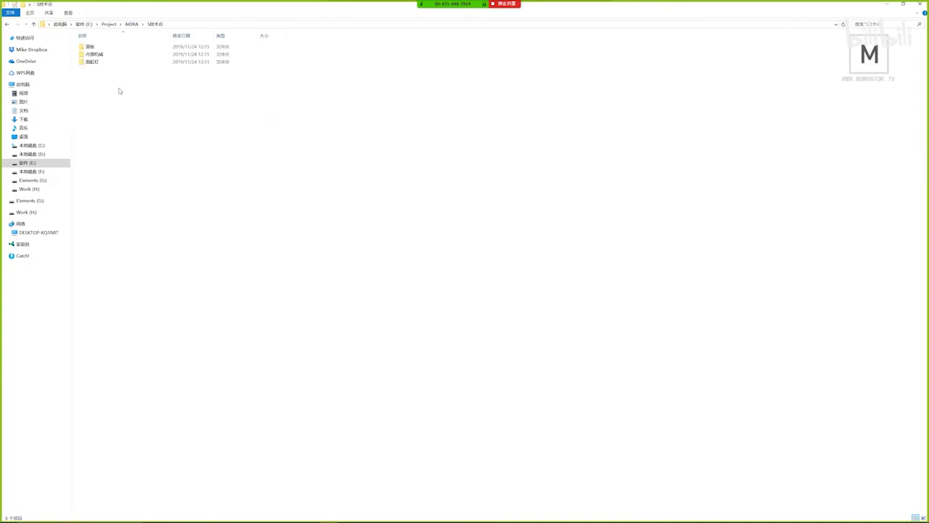
pyautogui.doubleClick(93, 46)
pyautogui.click(155, 24)
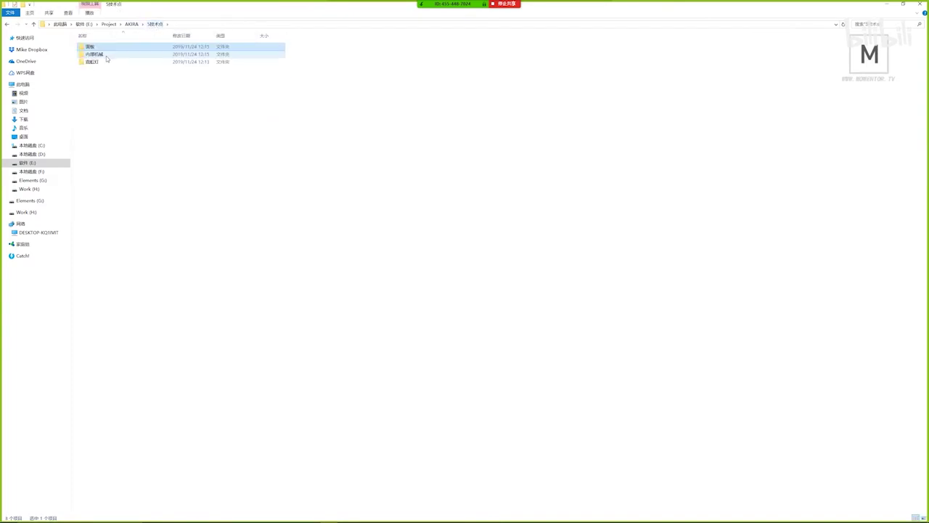
pyautogui.doubleClick(108, 56)
pyautogui.click(156, 24)
pyautogui.doubleClick(101, 63)
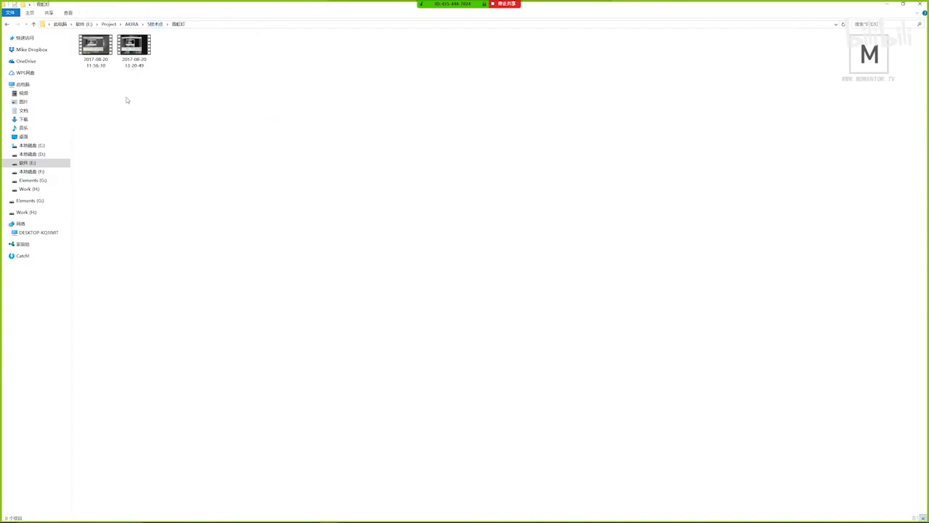
pyautogui.doubleClick(95, 46)
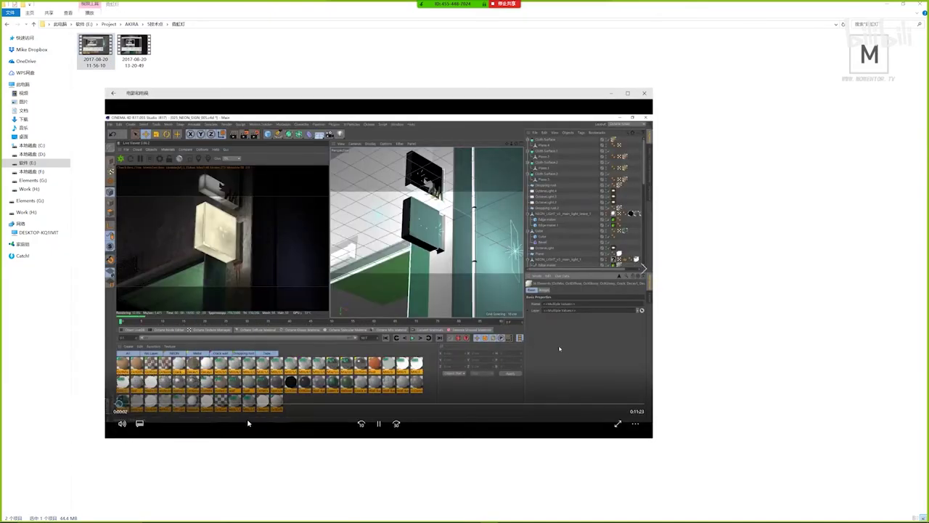
pyautogui.click(377, 425)
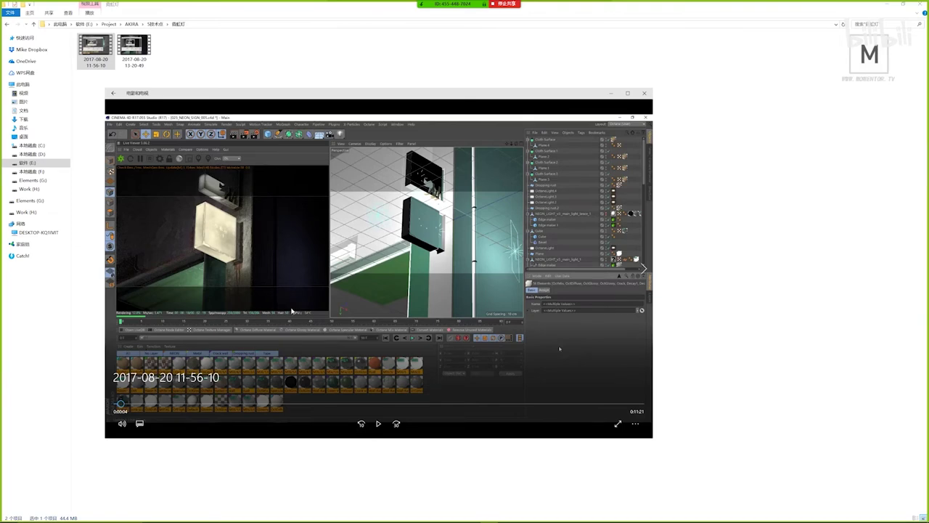
pyautogui.moveTo(354, 106); pyautogui.dragTo(377, 99)
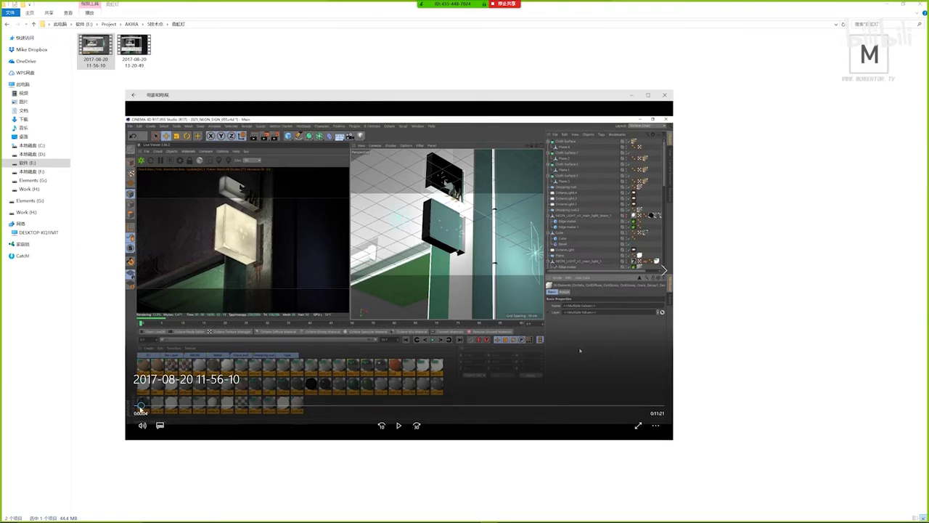
pyautogui.moveTo(141, 405)
pyautogui.mouseDown()
pyautogui.moveTo(177, 405)
pyautogui.moveTo(138, 405)
pyautogui.moveTo(156, 420)
pyautogui.moveTo(275, 421)
pyautogui.moveTo(141, 420)
pyautogui.mouseUp()
pyautogui.click(647, 95)
# - Cancel a screen capture, then scrub to the annotated 春木屋 B1 sign near 3:12
pyautogui.hotkey('ctrl', 'alt', 'a')
pyautogui.moveTo(106, 131); pyautogui.dragTo(342, 297)
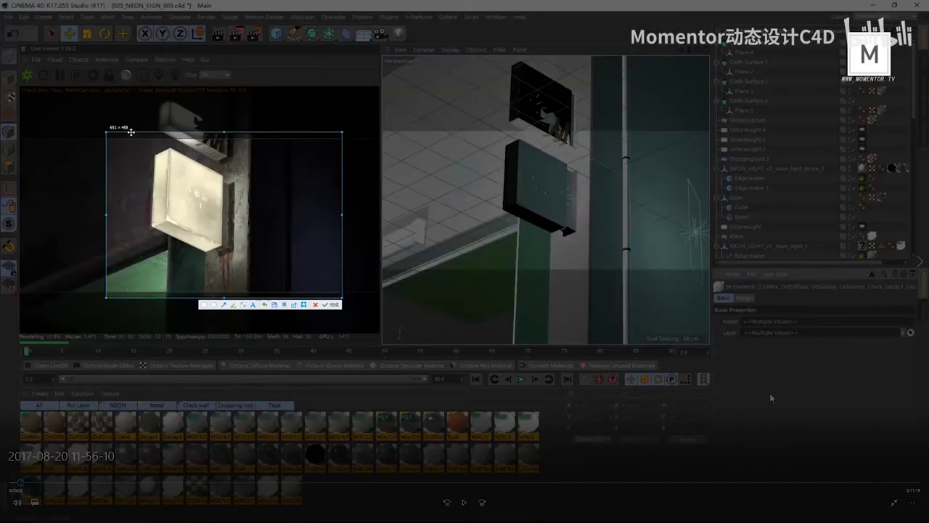
pyautogui.press('Return')
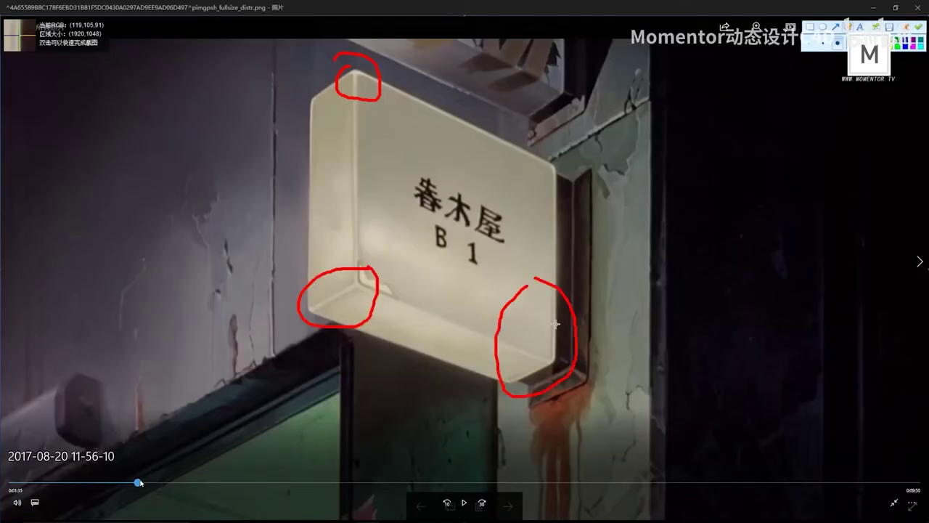
pyautogui.moveTo(138, 484)
pyautogui.mouseDown()
pyautogui.moveTo(217, 484)
pyautogui.moveTo(114, 484)
pyautogui.moveTo(191, 490)
pyautogui.mouseUp()
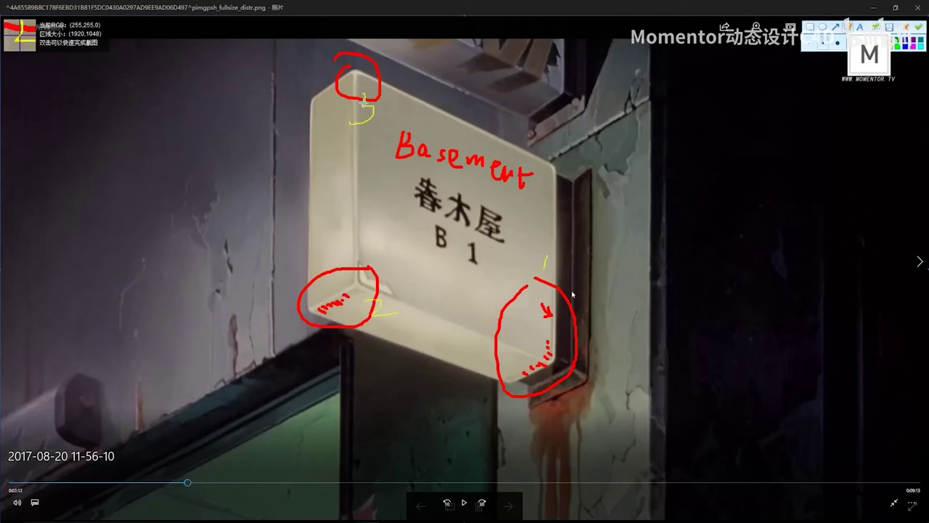
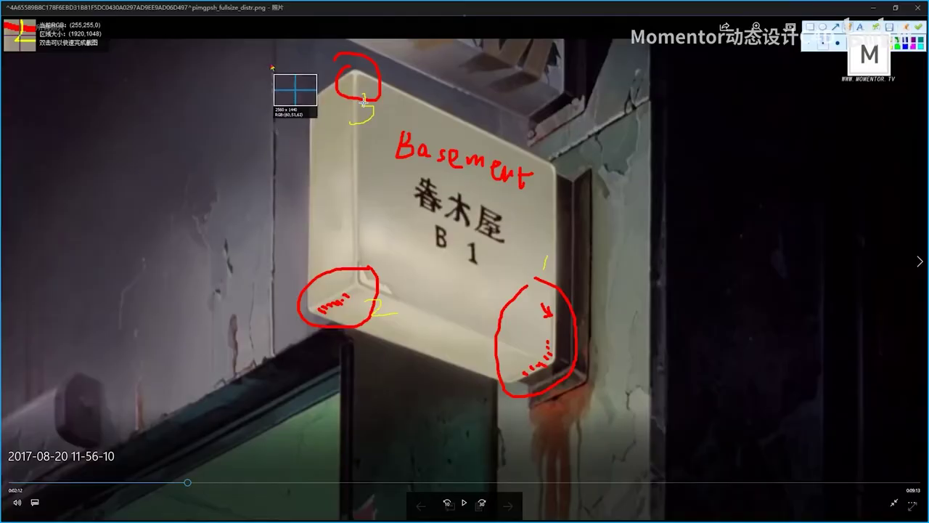
# - Draw arrows 1 and 2 on a sign capture, discard it, and seek to 3:19
pyautogui.moveTo(271, 63); pyautogui.dragTo(647, 382)
pyautogui.click(537, 389)
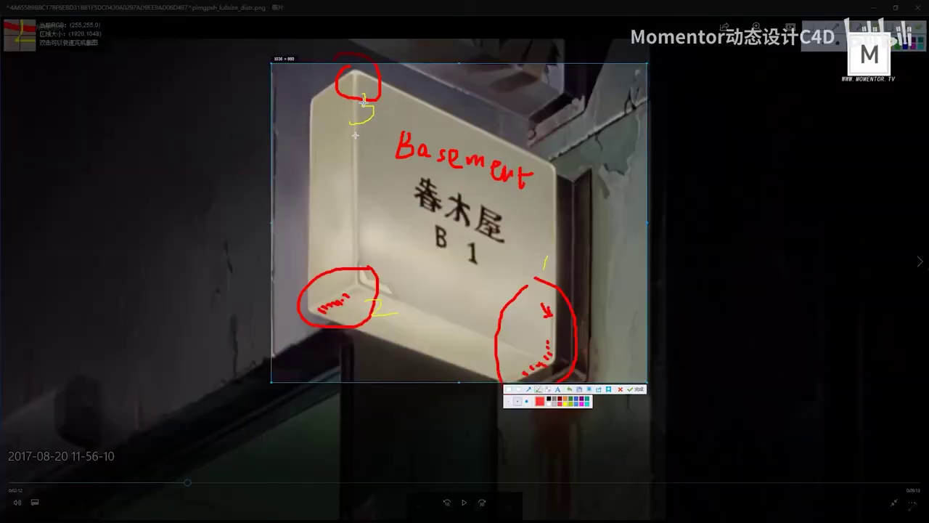
pyautogui.moveTo(352, 140)
pyautogui.mouseDown()
pyautogui.moveTo(328, 145)
pyautogui.moveTo(332, 136)
pyautogui.moveTo(324, 167)
pyautogui.mouseUp()
pyautogui.moveTo(355, 139)
pyautogui.mouseDown()
pyautogui.moveTo(331, 171)
pyautogui.moveTo(338, 165)
pyautogui.mouseUp()
pyautogui.moveTo(318, 184); pyautogui.dragTo(339, 198)
pyautogui.press('Escape')
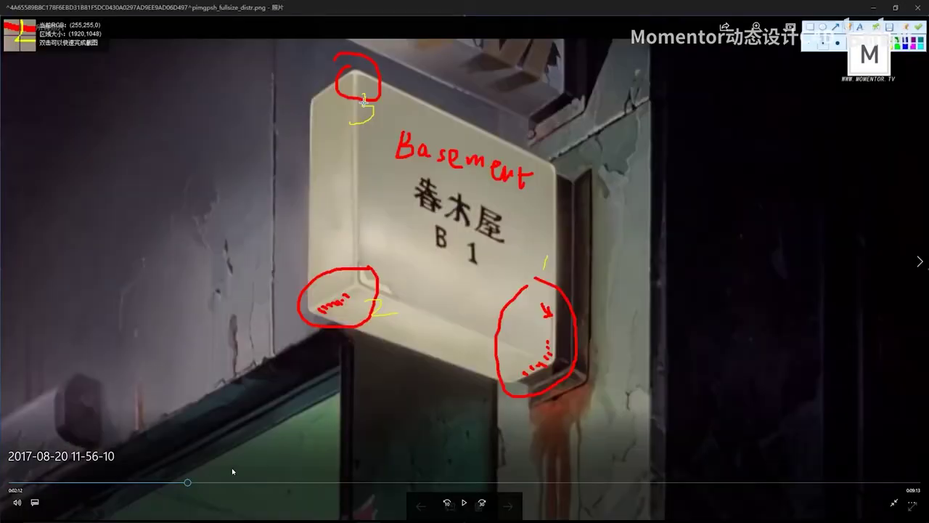
pyautogui.moveTo(186, 486)
pyautogui.mouseDown()
pyautogui.moveTo(281, 484)
pyautogui.moveTo(277, 492)
pyautogui.mouseUp()
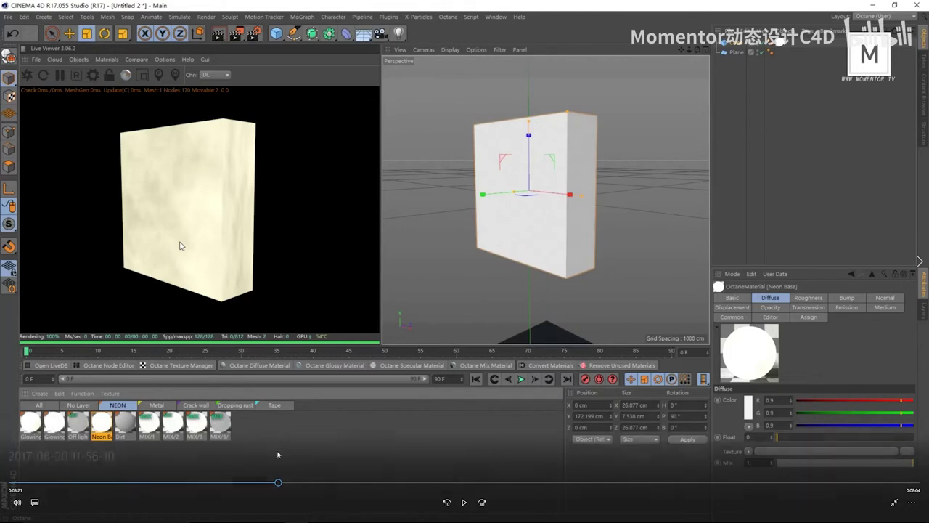
# - Scrub past the mix-material and Noise shader sections, then return to the circled sign reference at 1:11
pyautogui.moveTo(280, 485); pyautogui.dragTo(480, 501)
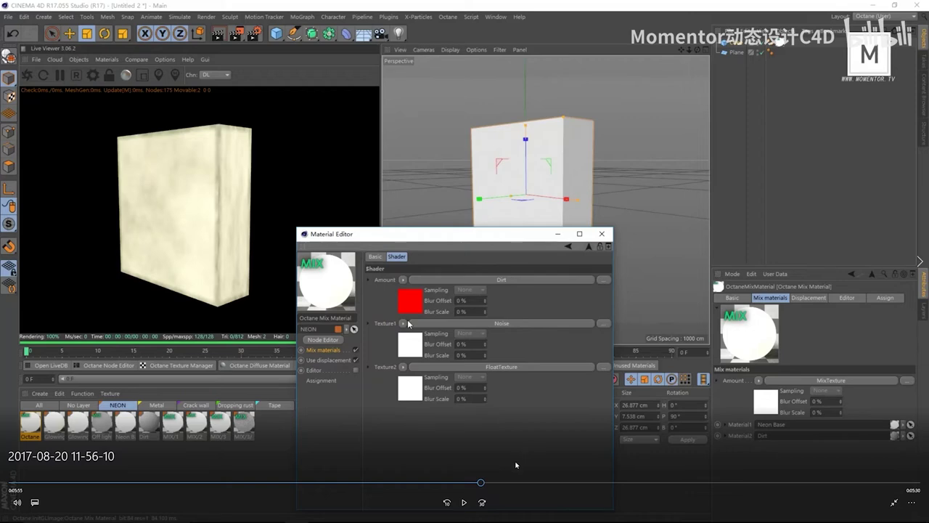
pyautogui.moveTo(481, 485); pyautogui.dragTo(833, 489)
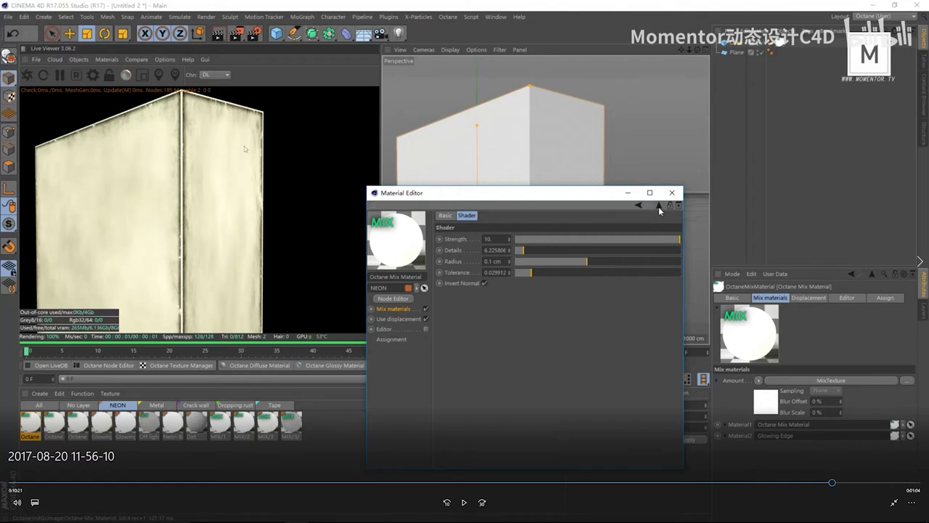
pyautogui.hotkey('alt', 'Tab')
pyautogui.click(106, 482)
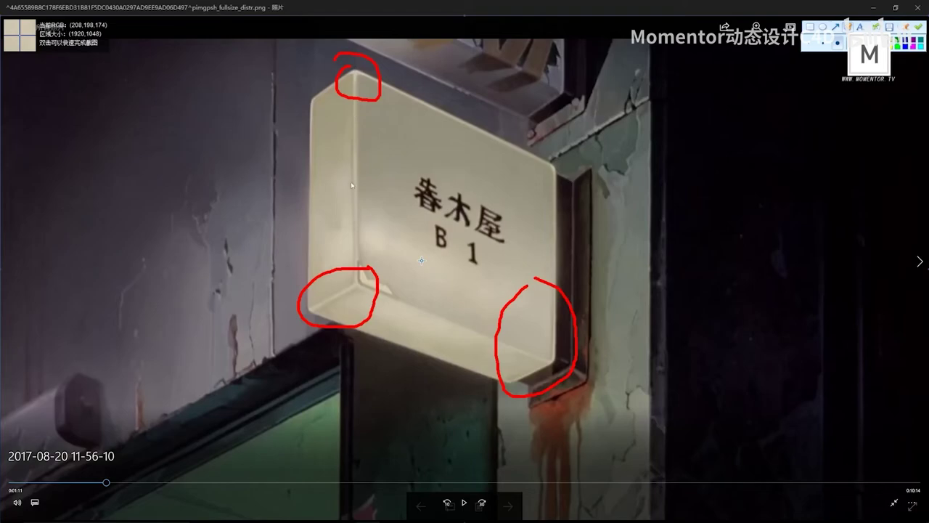
# - Seek to about 10:30, step back one second, and exit full screen
pyautogui.moveTo(679, 482); pyautogui.dragTo(883, 483)
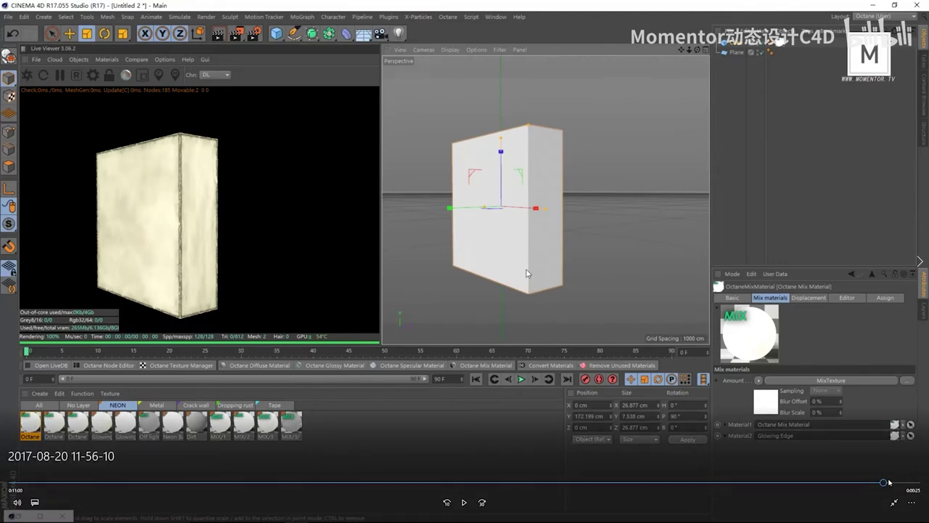
pyautogui.moveTo(885, 483); pyautogui.dragTo(881, 483)
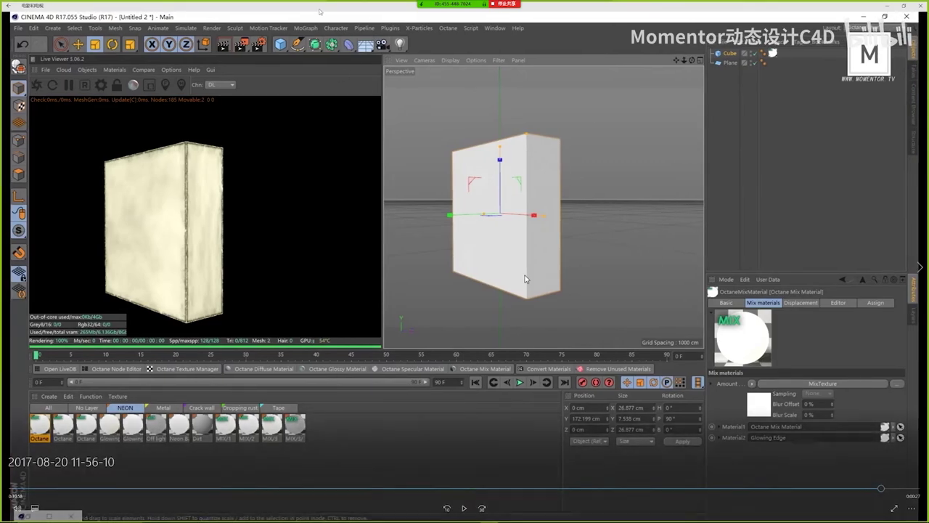
pyautogui.press('Escape')
pyautogui.moveTo(341, 66); pyautogui.dragTo(357, 144)
pyautogui.press('Right')
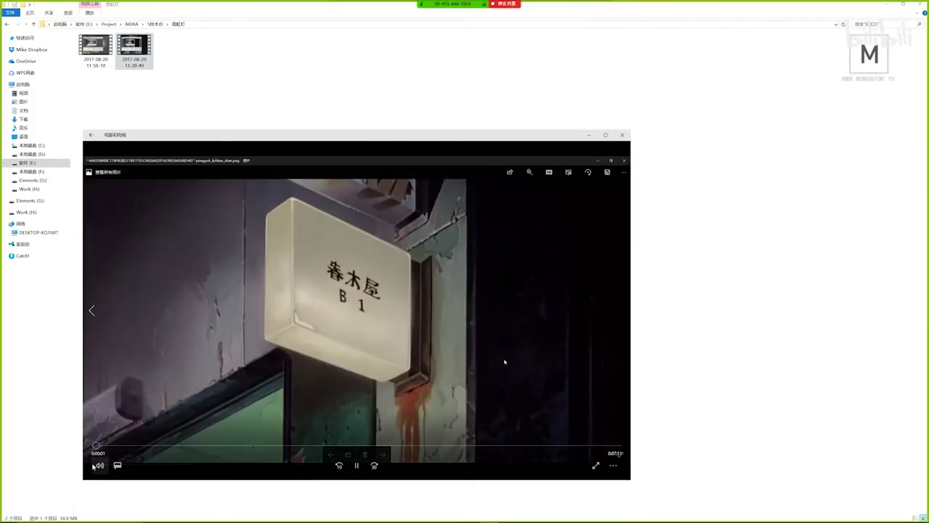
pyautogui.moveTo(93, 448); pyautogui.dragTo(122, 445)
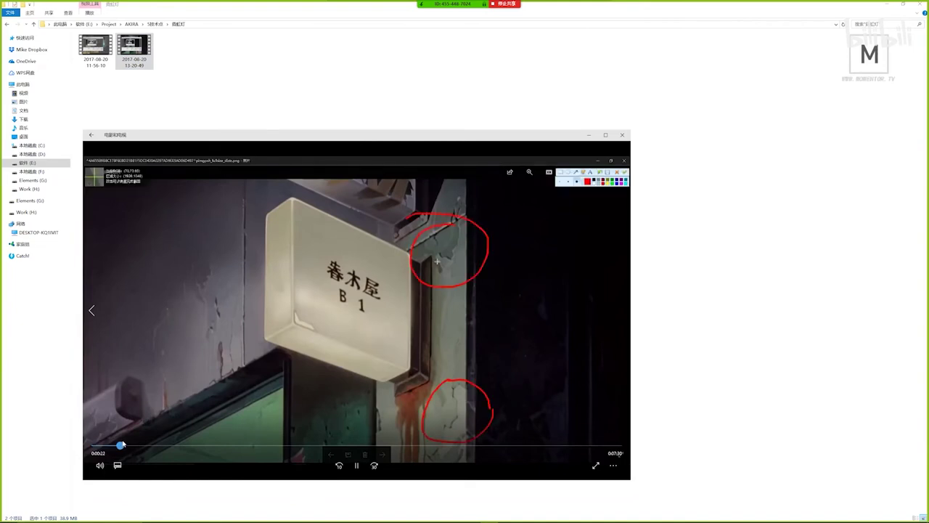
pyautogui.click(450, 232)
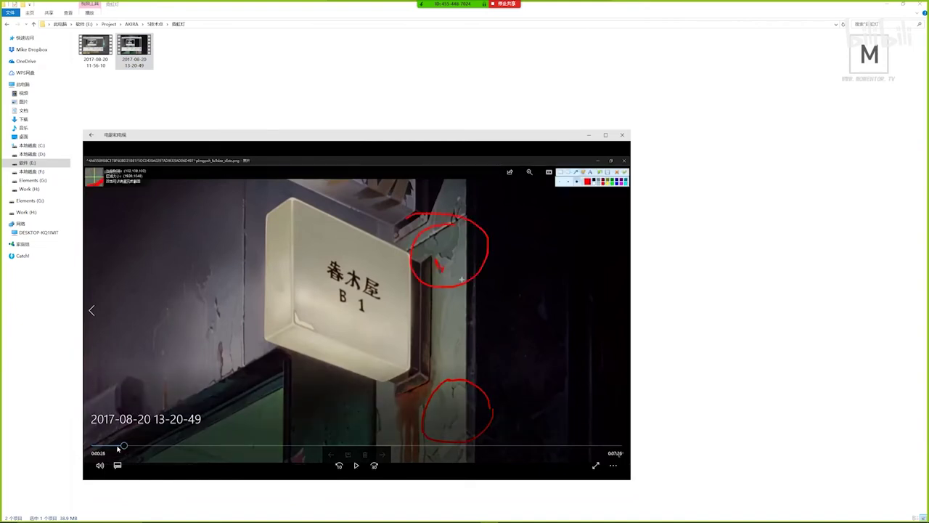
pyautogui.moveTo(124, 448); pyautogui.dragTo(149, 448)
pyautogui.press('F11')
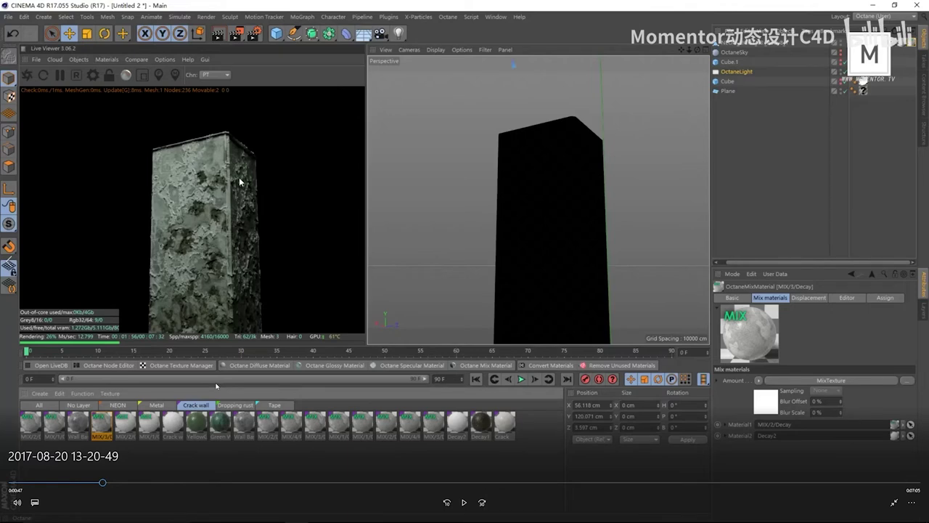
# - Scrub through the Wall Base, Decay and Crack mix sections to the MIX/1/Crack texture settings
pyautogui.moveTo(103, 484); pyautogui.dragTo(148, 491)
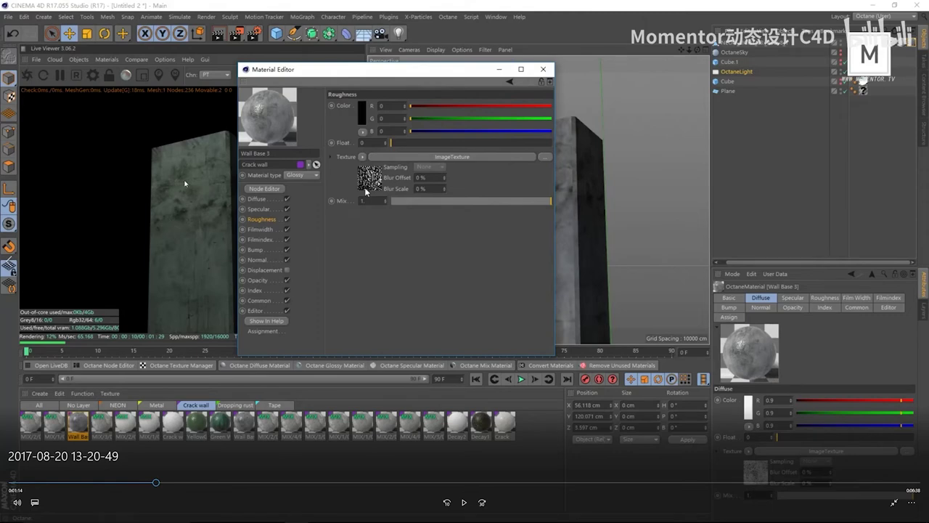
pyautogui.moveTo(159, 490); pyautogui.dragTo(322, 488)
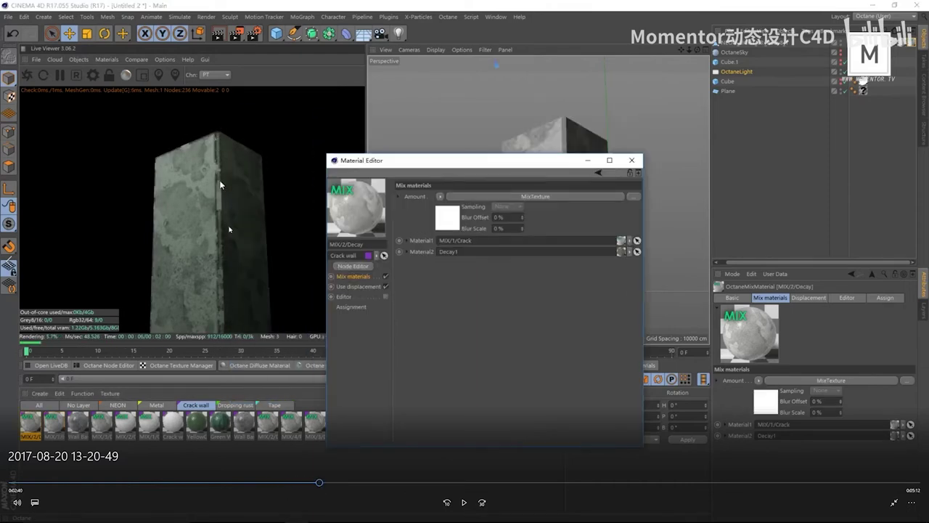
pyautogui.moveTo(319, 483); pyautogui.dragTo(525, 500)
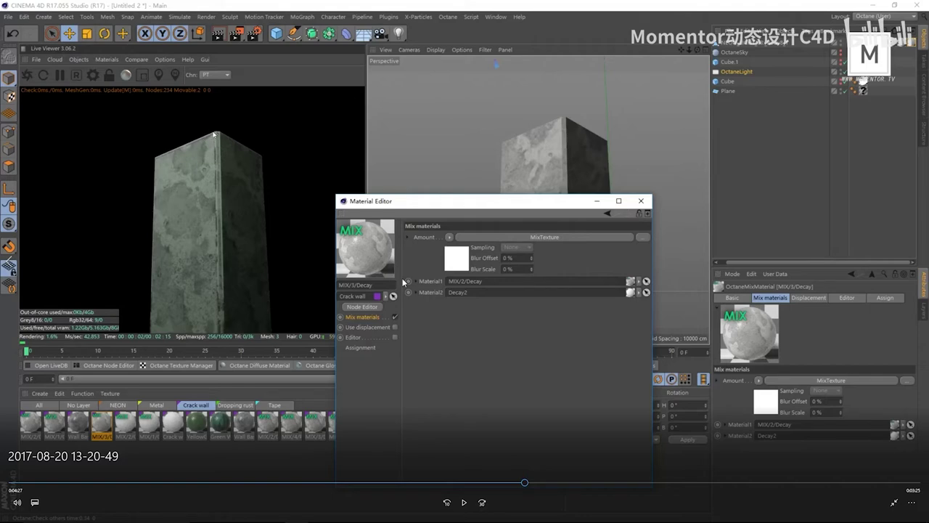
pyautogui.click(373, 482)
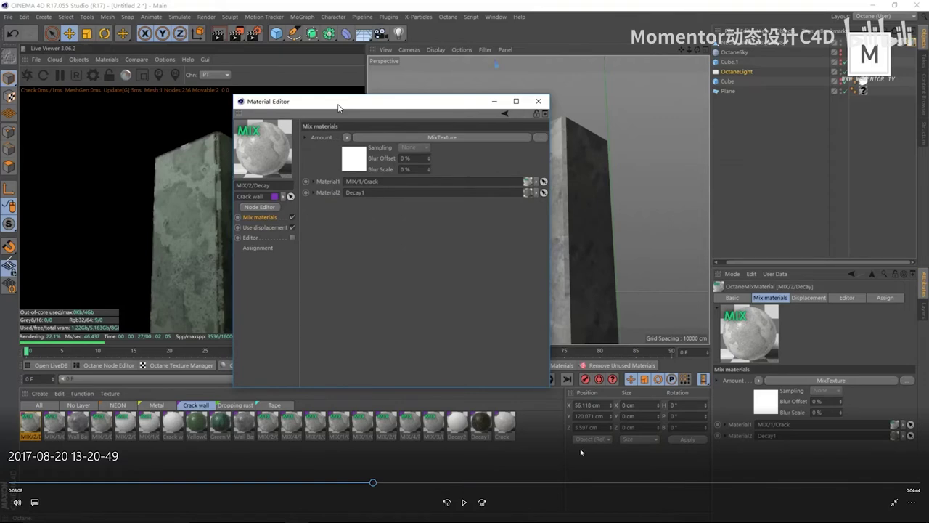
pyautogui.click(572, 483)
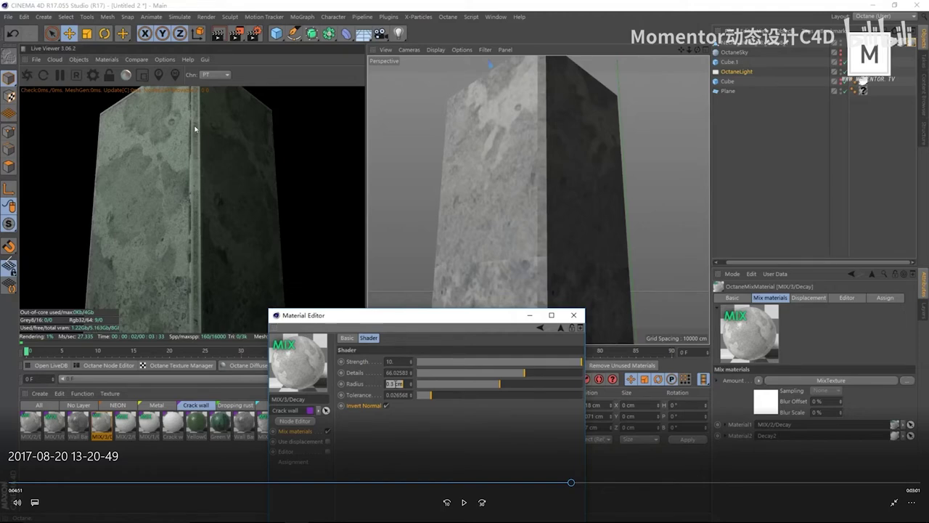
pyautogui.click(634, 483)
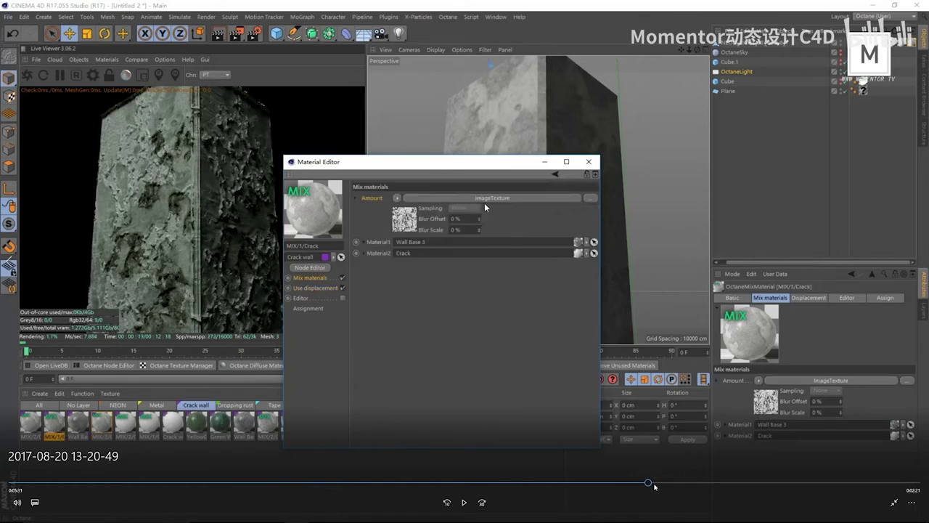
pyautogui.click(658, 483)
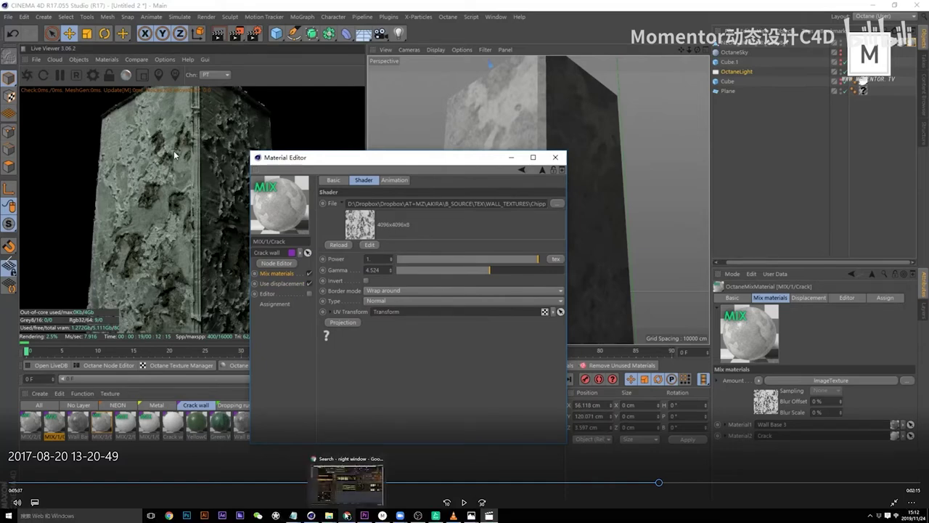
pyautogui.click(347, 515)
# - Search 'pilotpriest' in a new Chrome tab, then close that tab
pyautogui.click(856, 6)
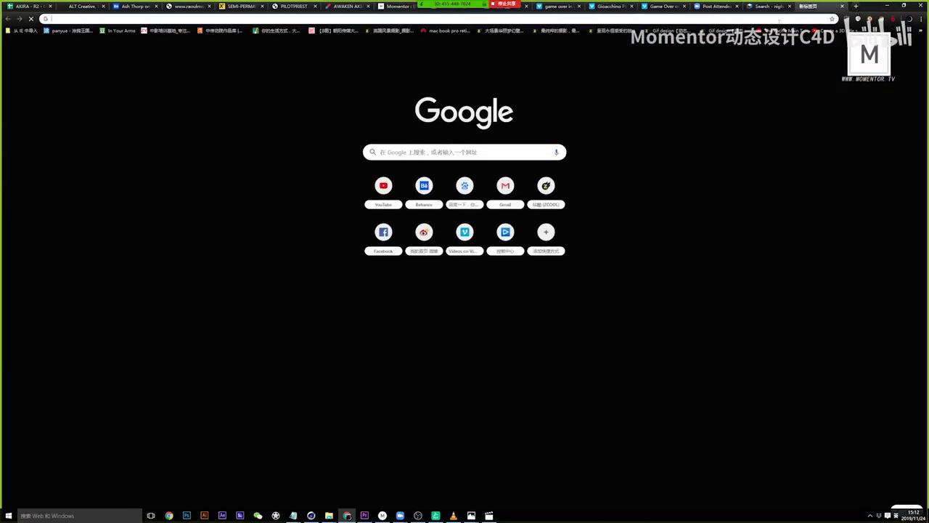
pyautogui.write('pilotpriest')
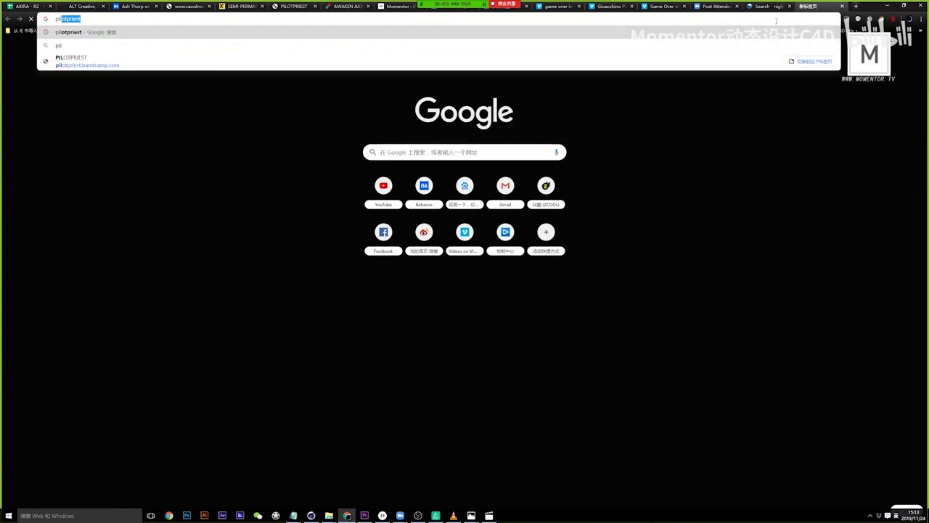
pyautogui.press('Return')
pyautogui.click(843, 6)
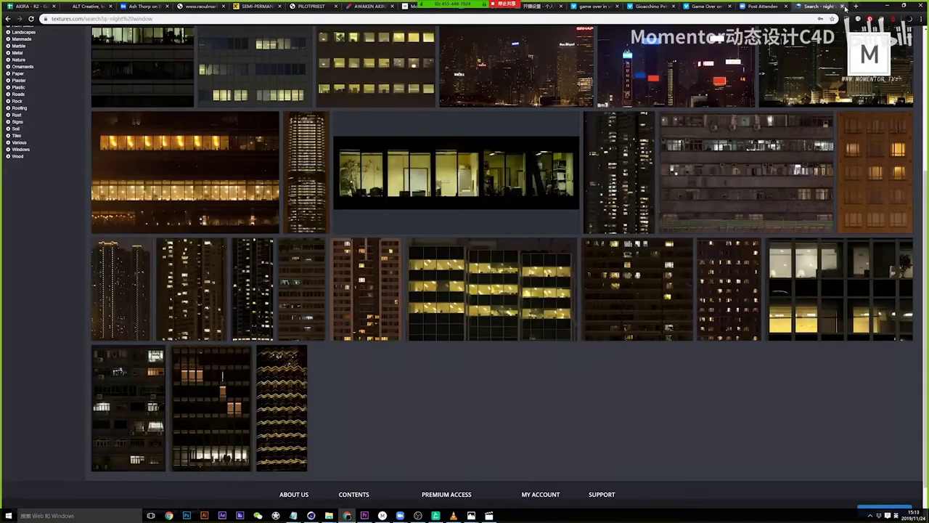
pyautogui.moveTo(329, 514)
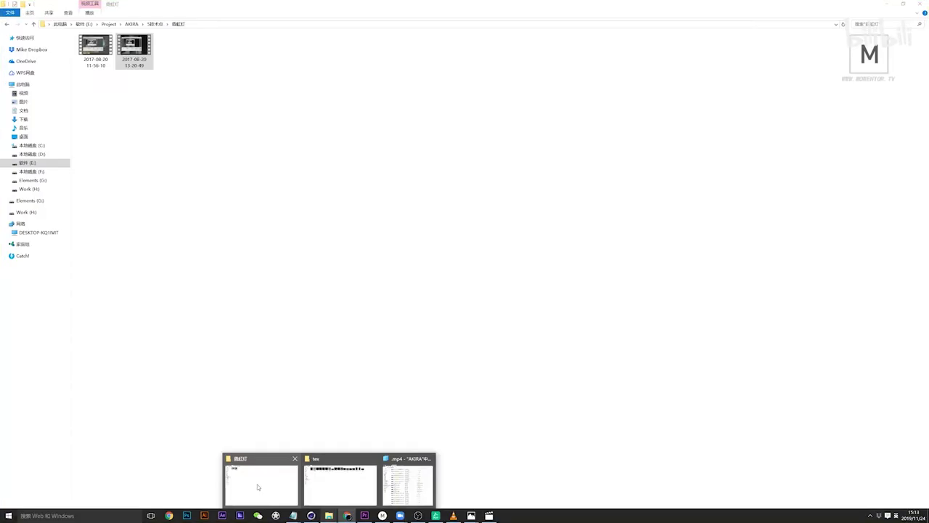
# - Bring the 霓虹灯 folder and tex folder windows to the front
pyautogui.click(258, 487)
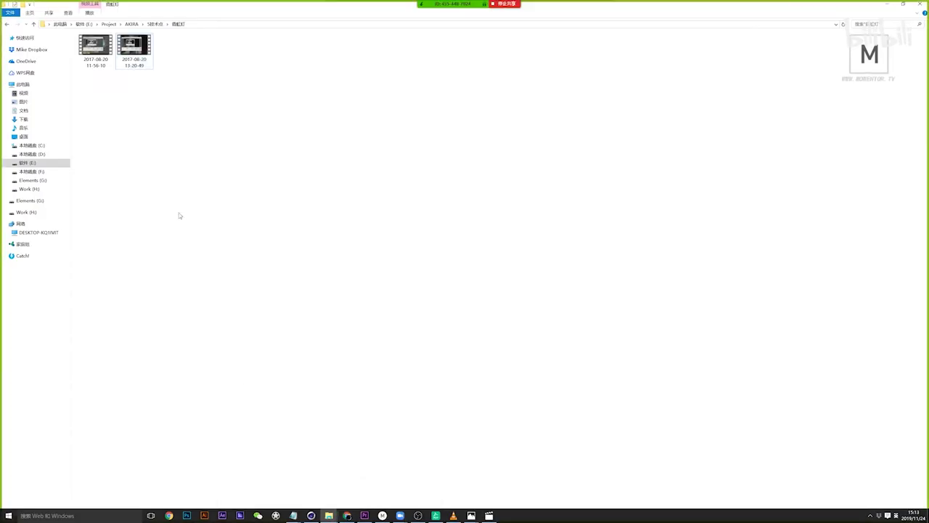
pyautogui.moveTo(329, 515)
pyautogui.moveTo(336, 487)
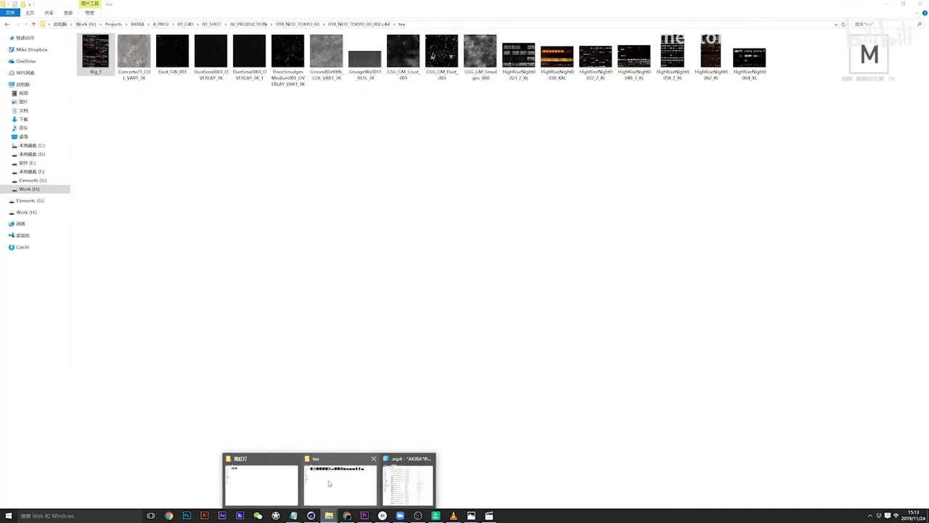
pyautogui.click(316, 483)
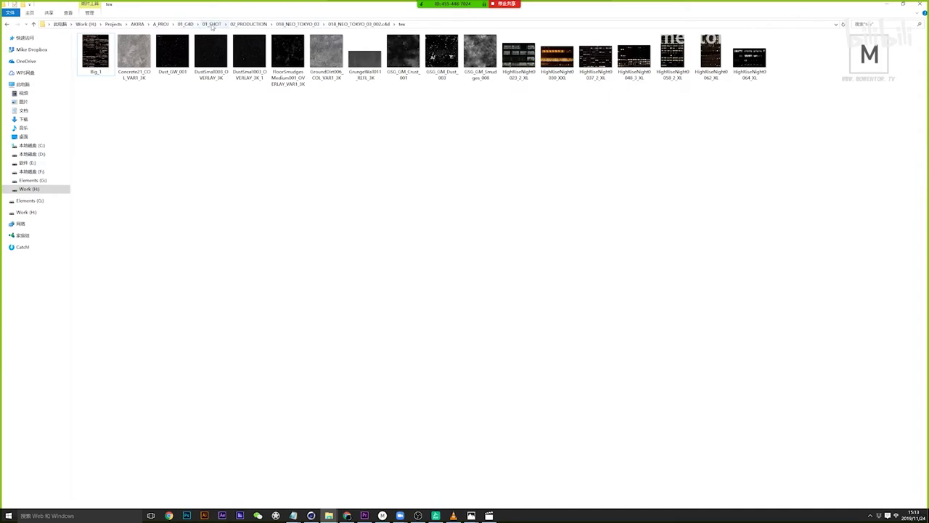
# - Browse the 02_PRODUCTION shot folders and open 025_NEON_SIGN_01's tex folder
pyautogui.click(212, 27)
pyautogui.doubleClick(109, 52)
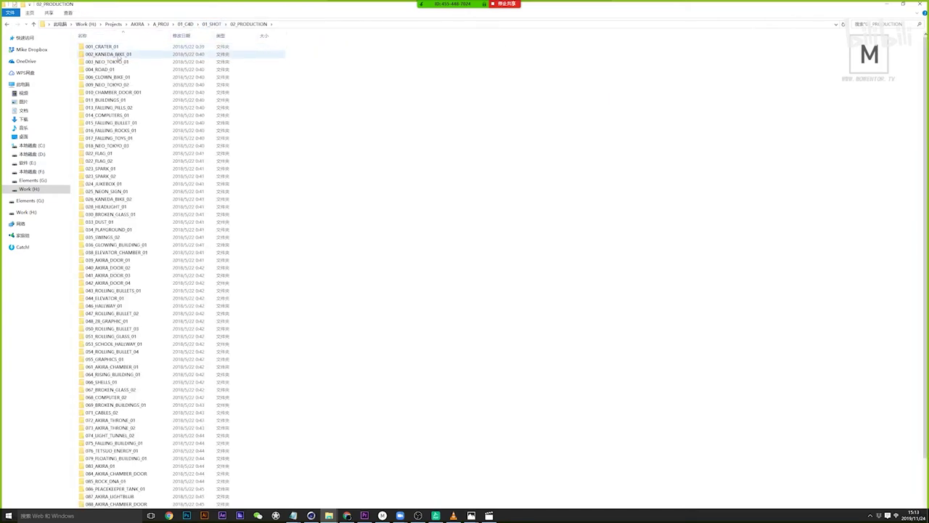
pyautogui.scroll(-3, 116, 239)
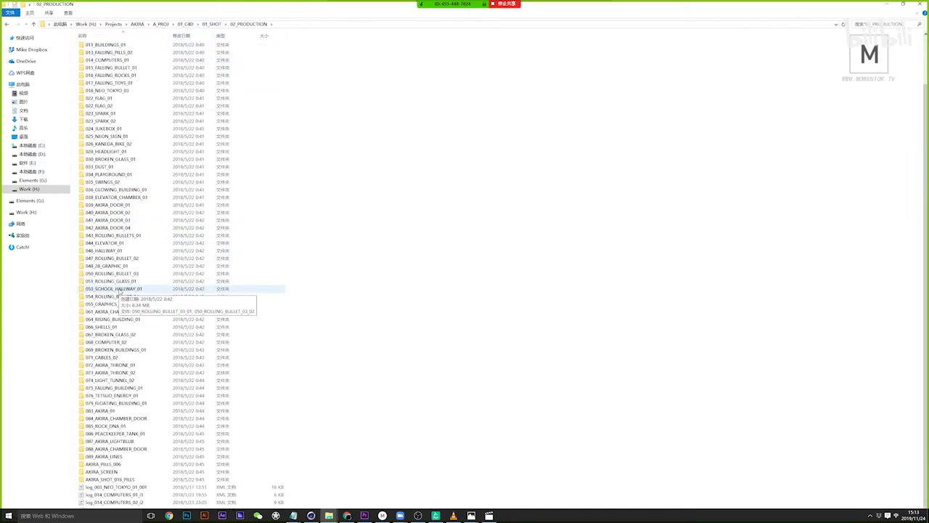
pyautogui.scroll(3, 120, 290)
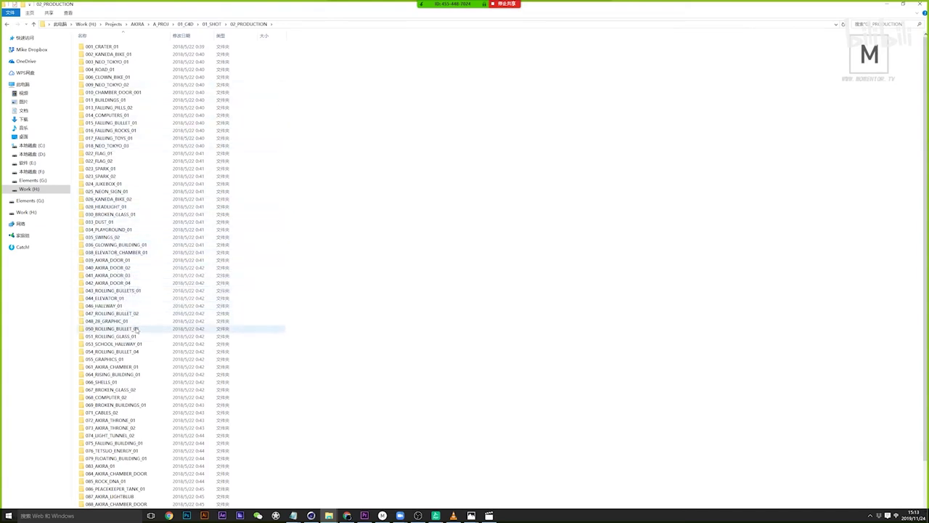
pyautogui.click(138, 360)
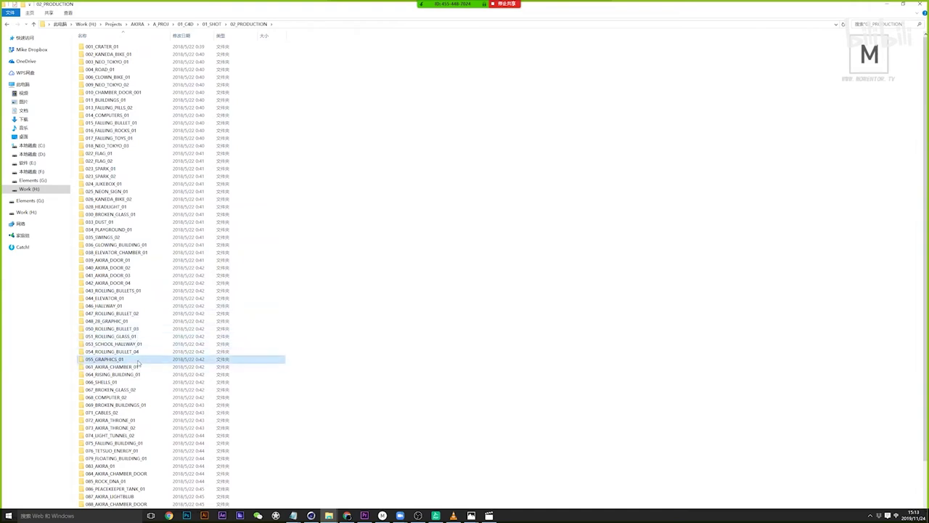
pyautogui.click(138, 435)
pyautogui.scroll(-2, 138, 432)
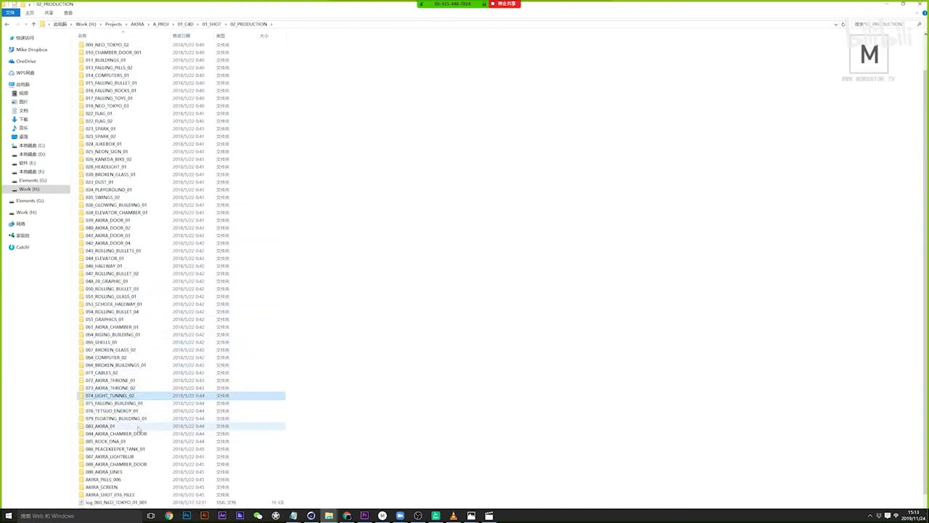
pyautogui.scroll(2, 141, 417)
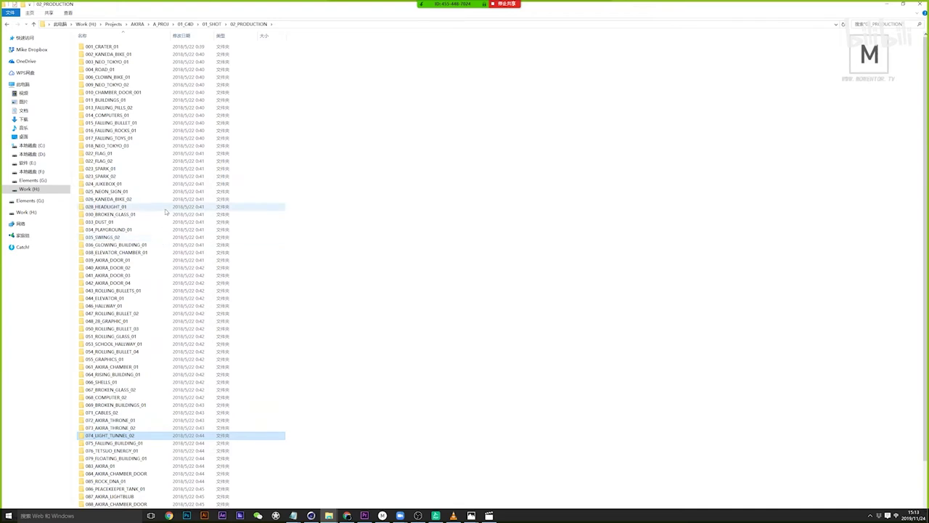
pyautogui.doubleClick(154, 191)
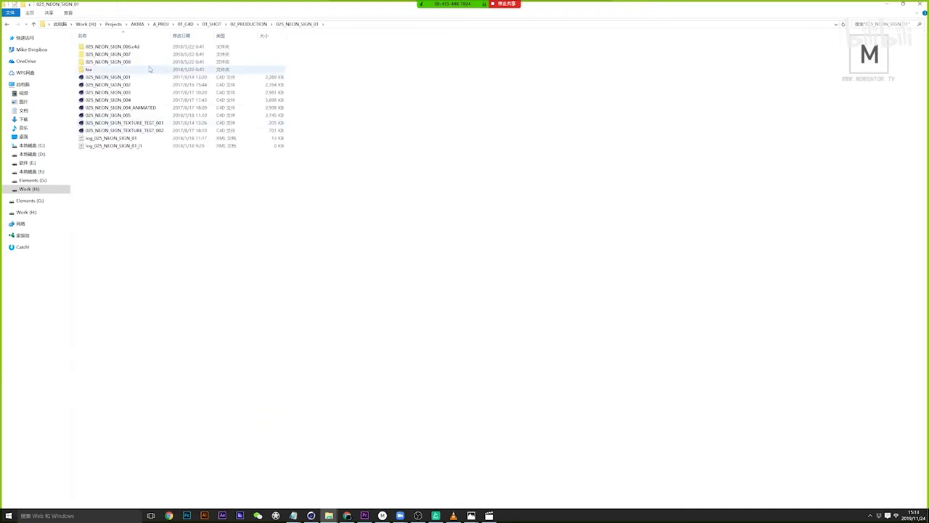
pyautogui.doubleClick(149, 69)
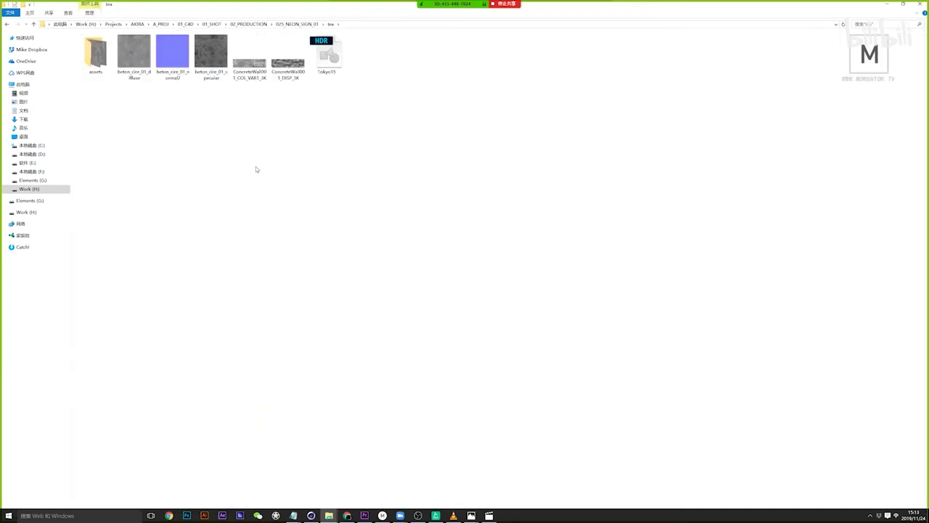
# - Show the assets folder as extra large icons and preview the LI_4K_Concrete_Bump images
pyautogui.doubleClick(95, 52)
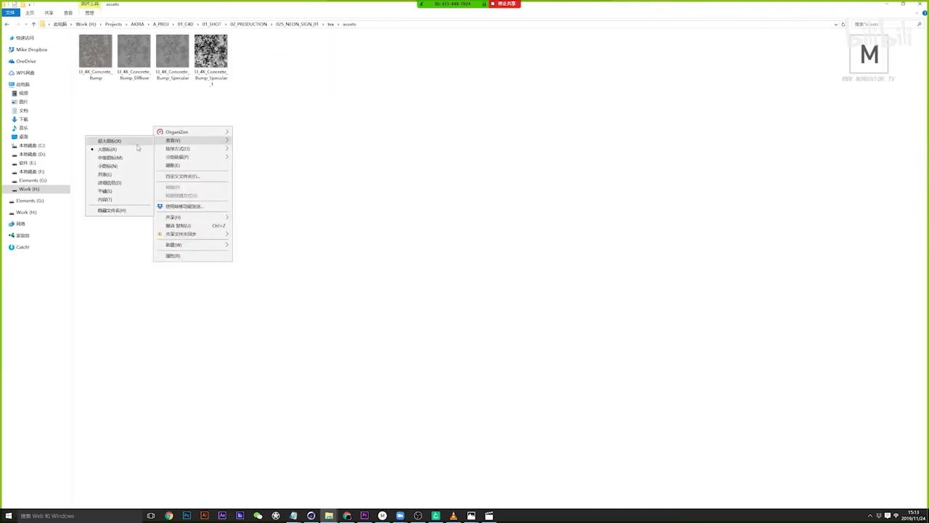
pyautogui.click(109, 140)
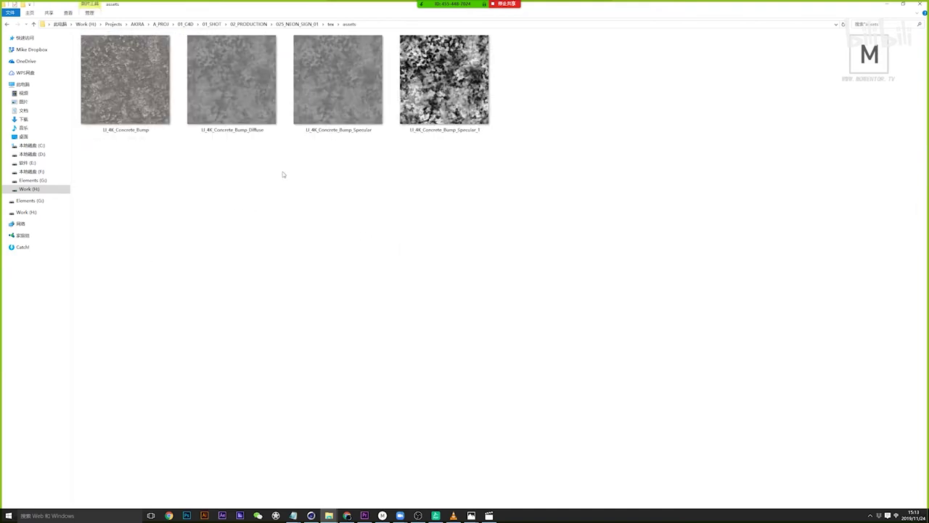
pyautogui.doubleClick(125, 80)
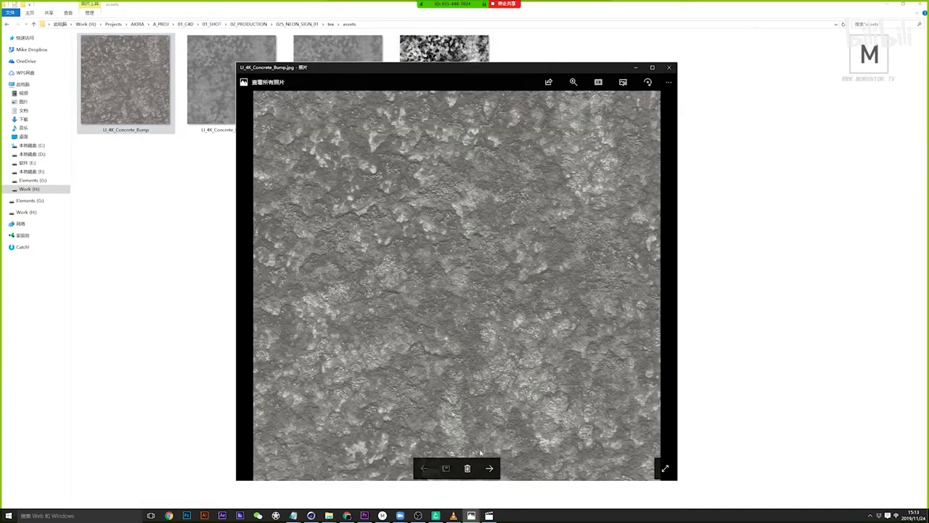
pyautogui.click(490, 469)
pyautogui.click(491, 470)
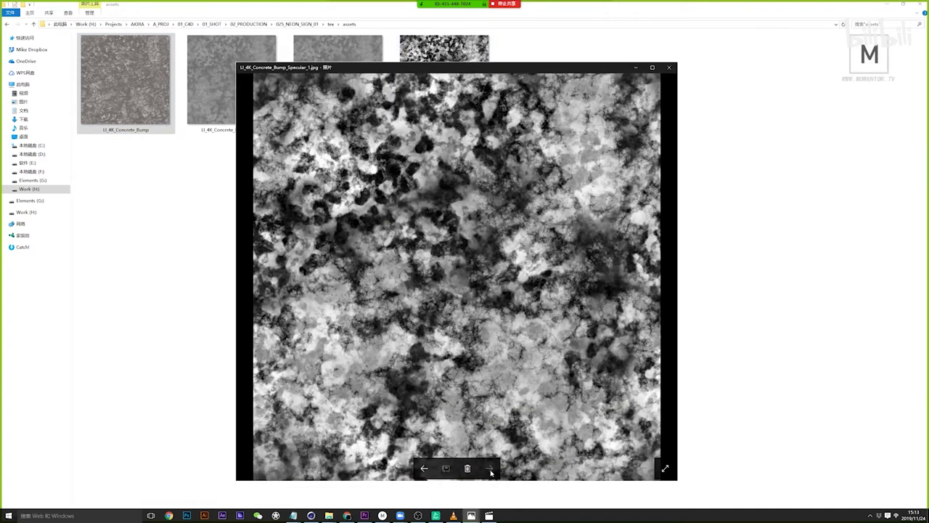
pyautogui.click(668, 67)
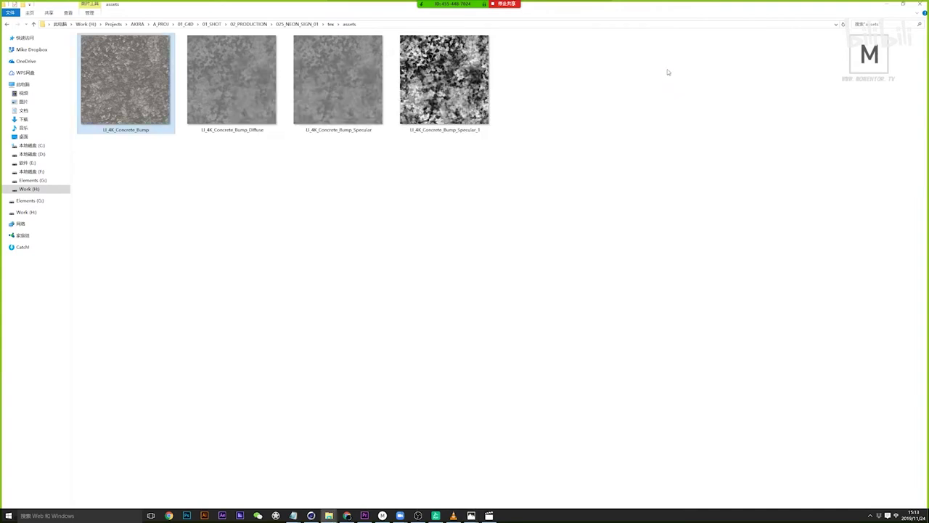
# - View LI_4K_Concrete_Bump_Specular_1, then close the viewer and return to the texture folder
pyautogui.click(330, 24)
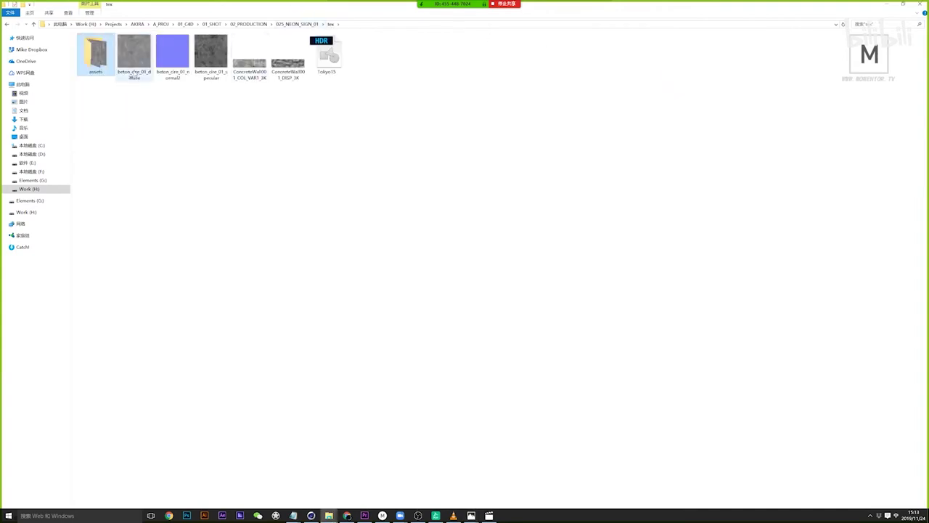
pyautogui.doubleClick(100, 56)
pyautogui.doubleClick(446, 80)
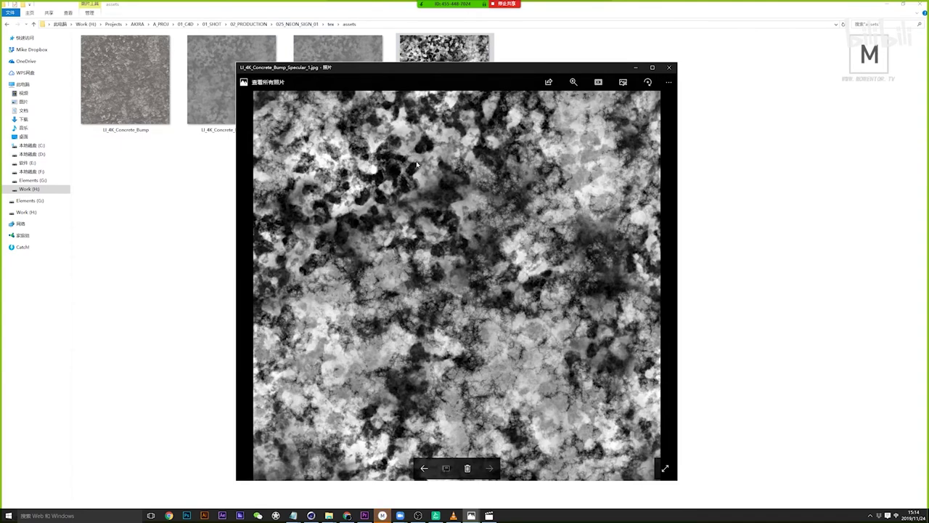
pyautogui.moveTo(489, 517)
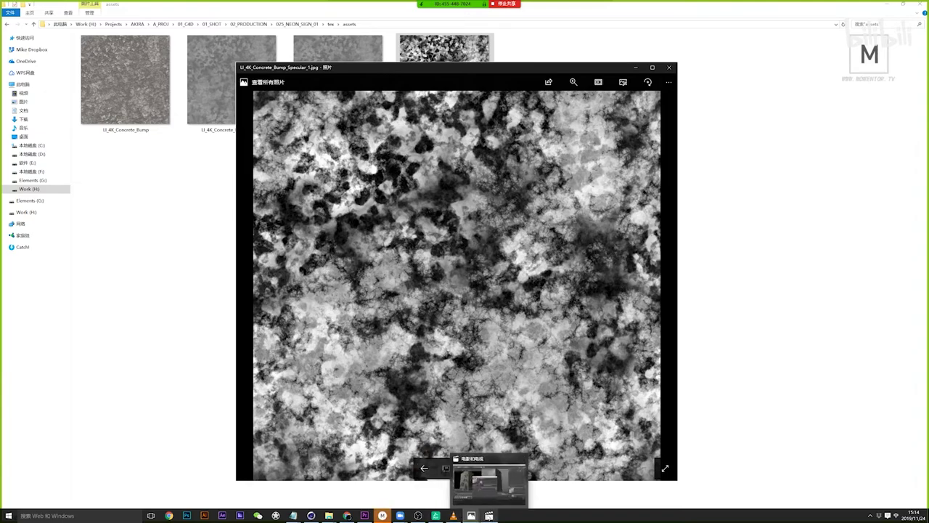
pyautogui.click(489, 483)
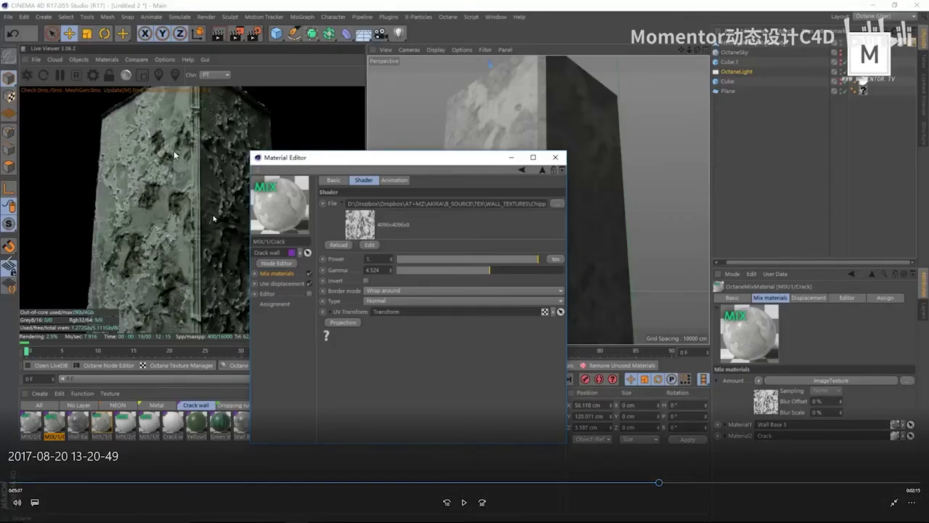
pyautogui.hotkey('alt', 'Tab')
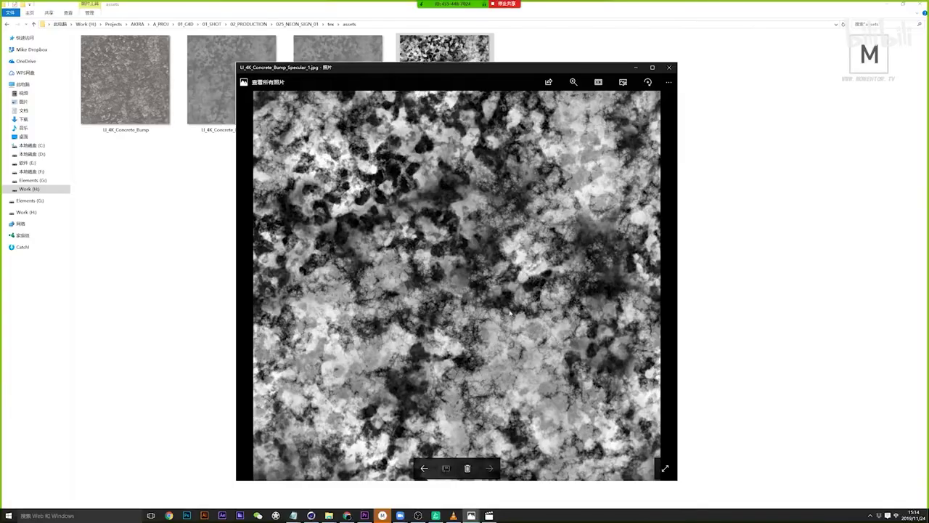
pyautogui.click(669, 68)
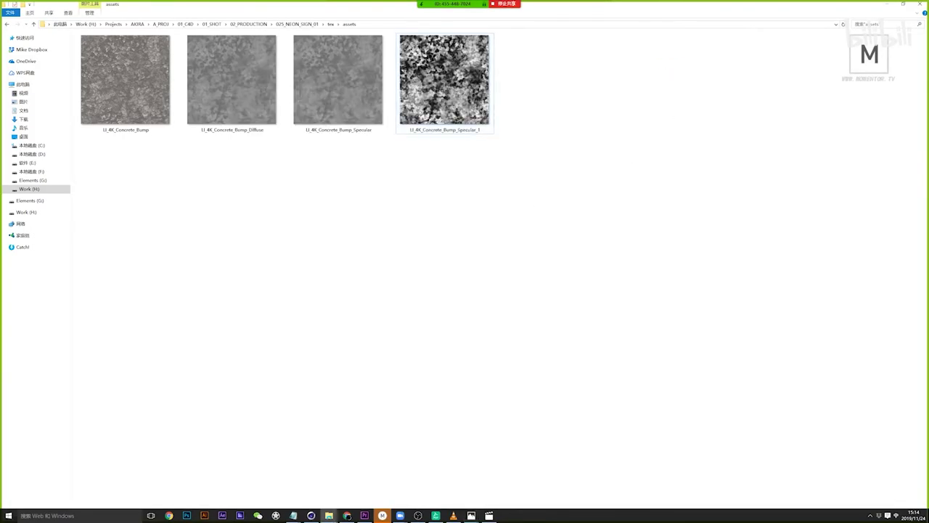
pyautogui.hotkey('alt', 'Tab')
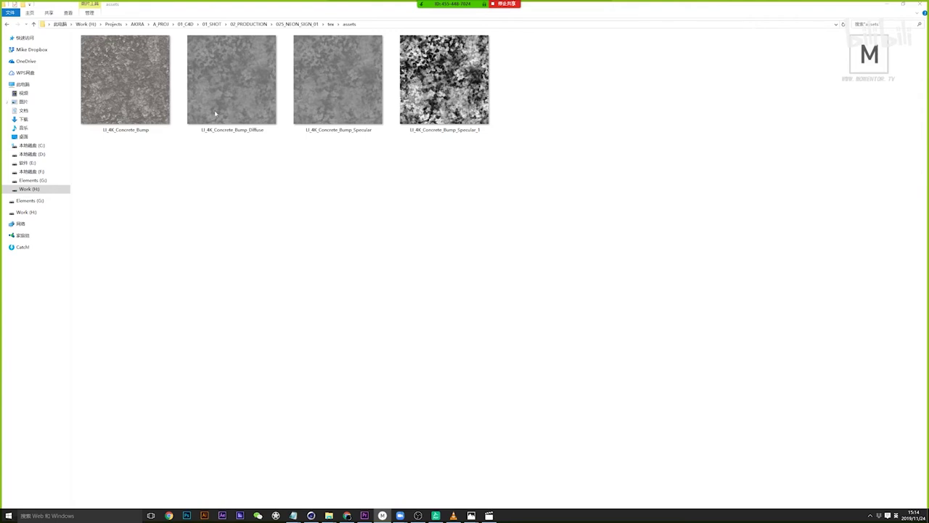
pyautogui.click(402, 270)
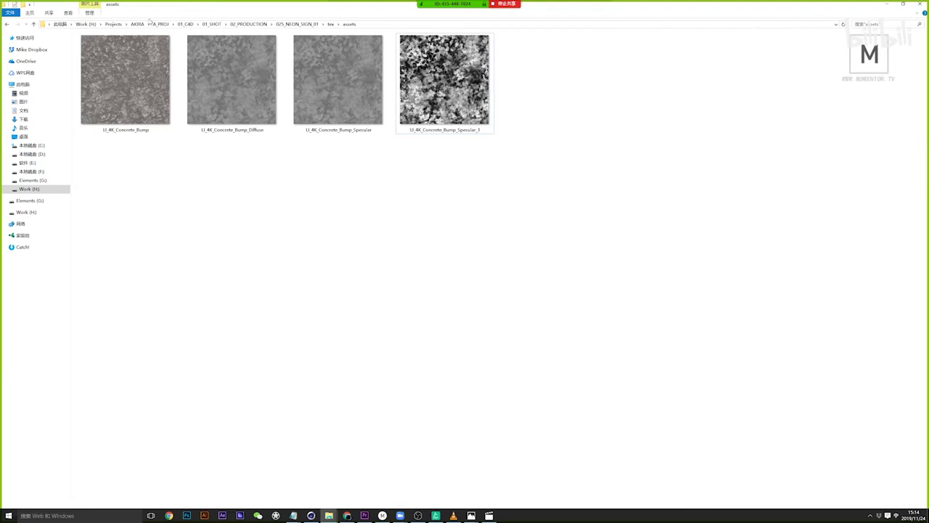
pyautogui.click(113, 24)
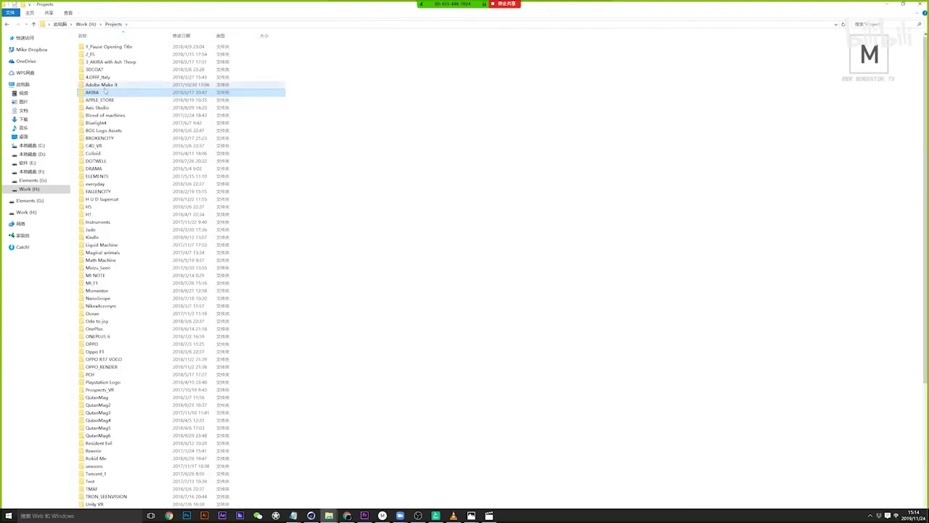
pyautogui.doubleClick(101, 93)
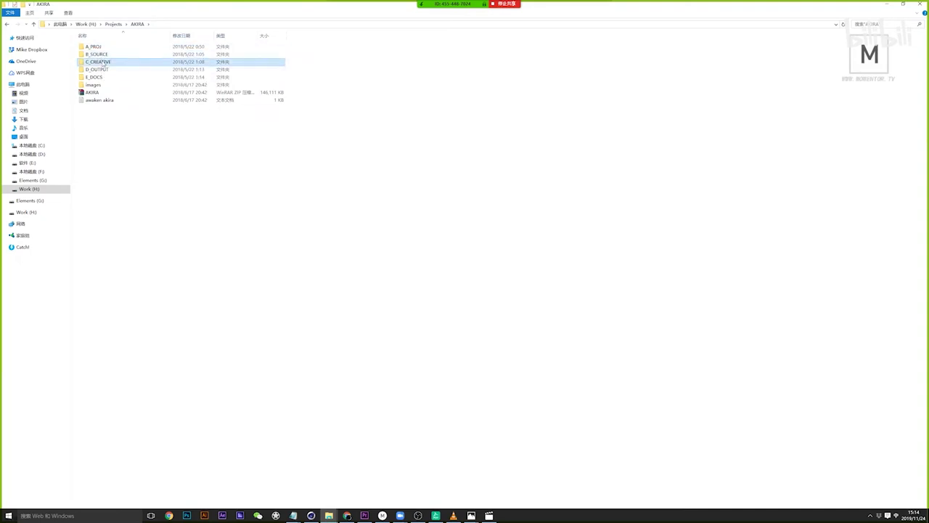
pyautogui.click(104, 70)
pyautogui.doubleClick(104, 70)
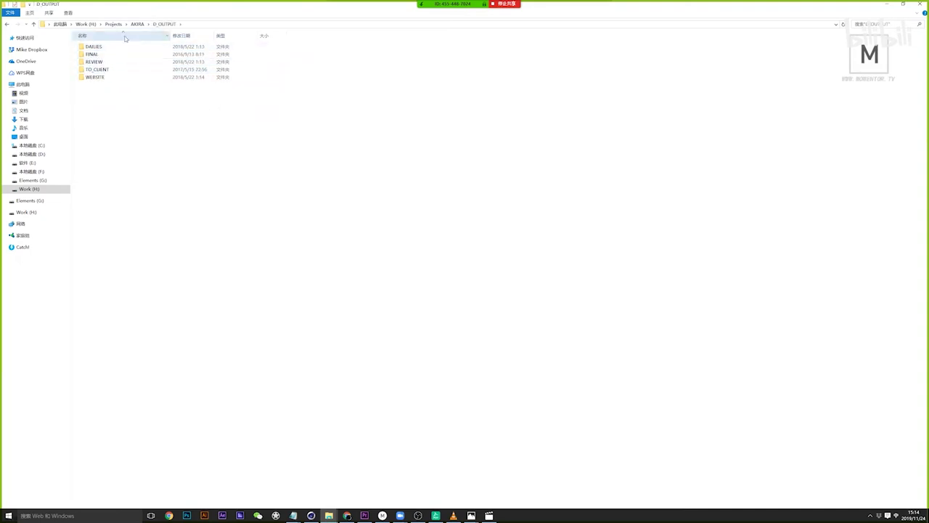
pyautogui.doubleClick(124, 48)
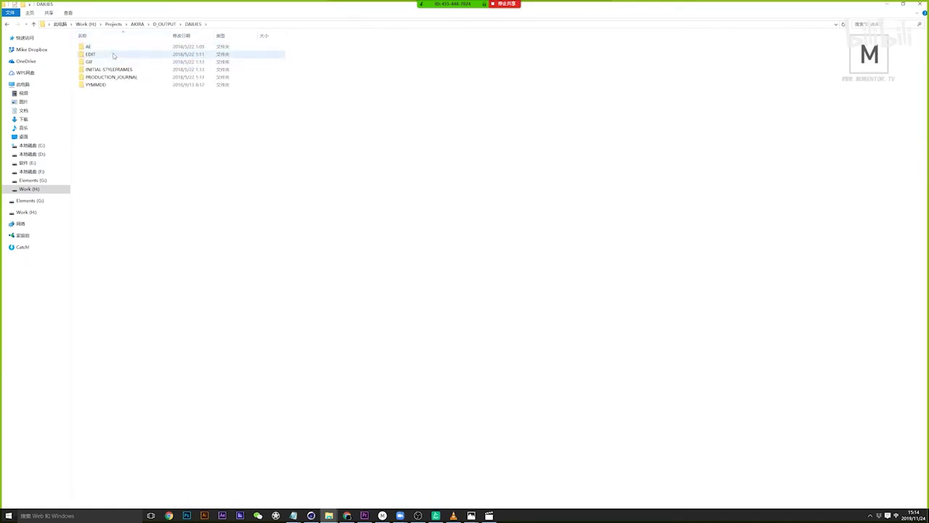
pyautogui.click(113, 49)
pyautogui.keyDown('ctrl'); pyautogui.click(111, 55); pyautogui.keyUp('ctrl')
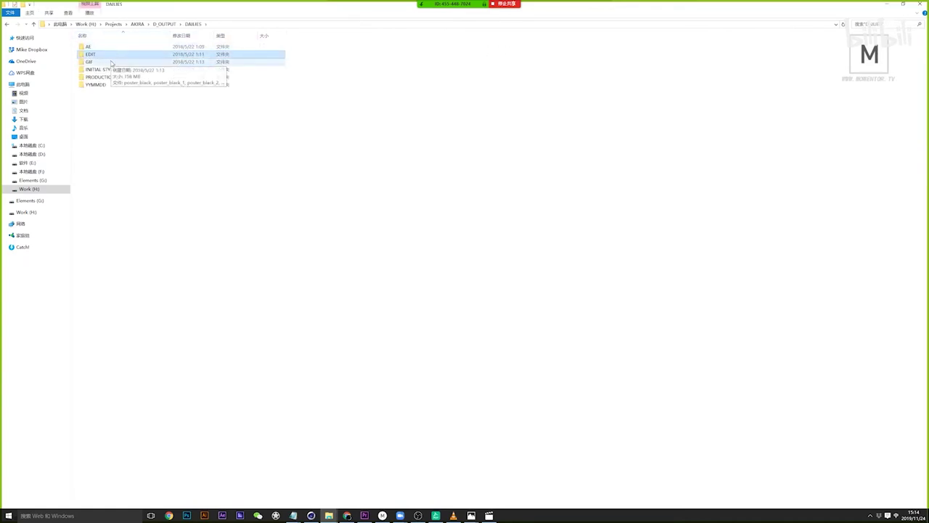
pyautogui.doubleClick(109, 77)
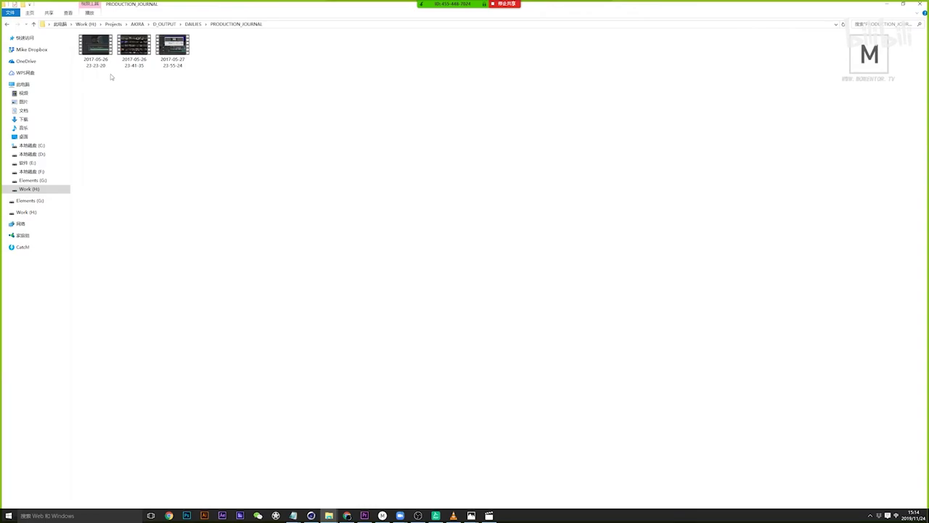
pyautogui.doubleClick(134, 45)
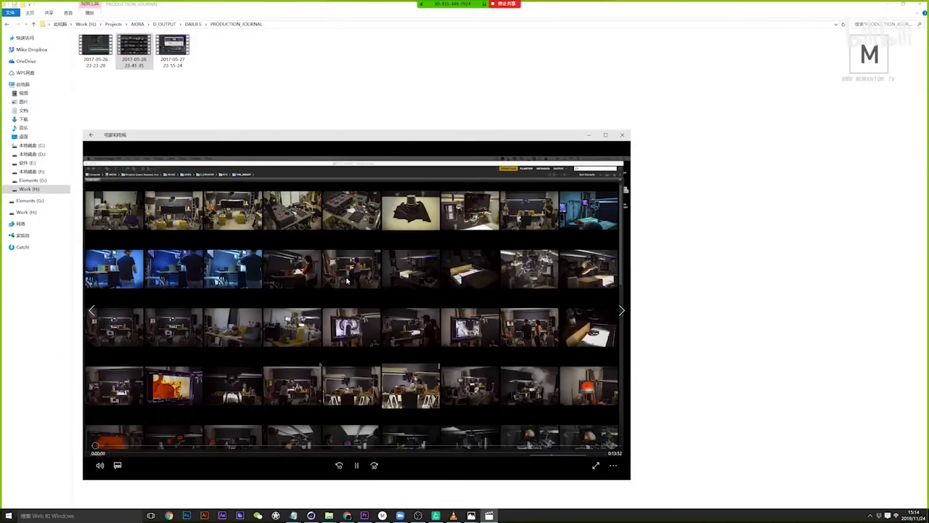
# - Make the dailies video full screen and raise its playback volume
pyautogui.doubleClick(421, 347)
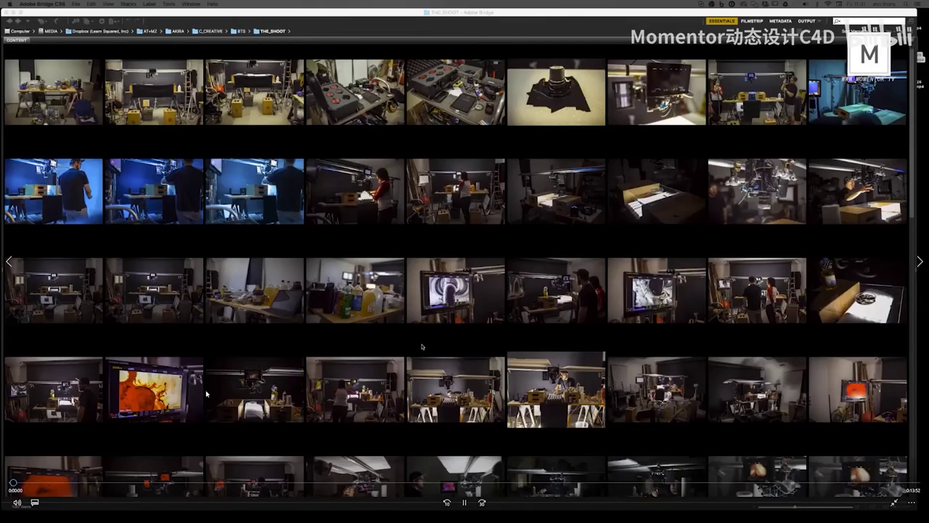
pyautogui.click(17, 502)
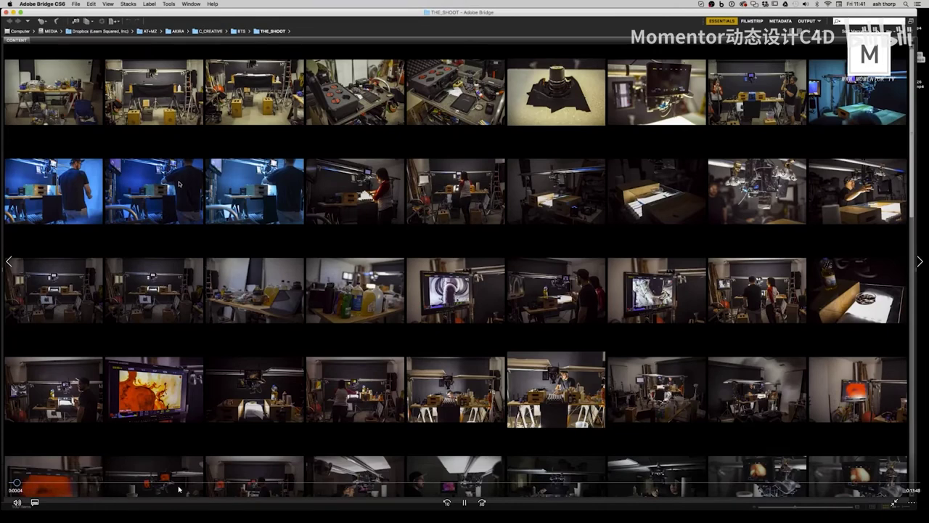
pyautogui.click(17, 501)
pyautogui.click(30, 479)
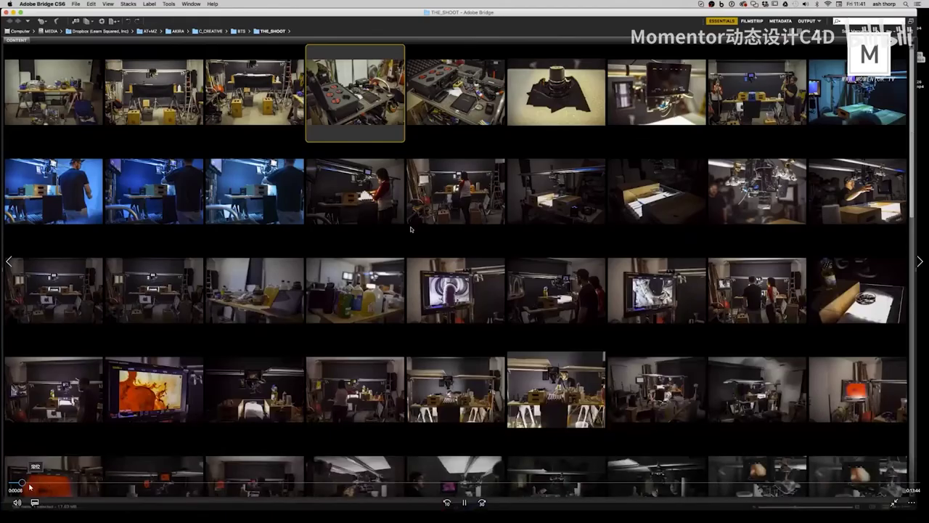
# - Scrub the shoot footage from 0:25 back to 0:03, then ahead past 1:10 and 2:20
pyautogui.click(40, 483)
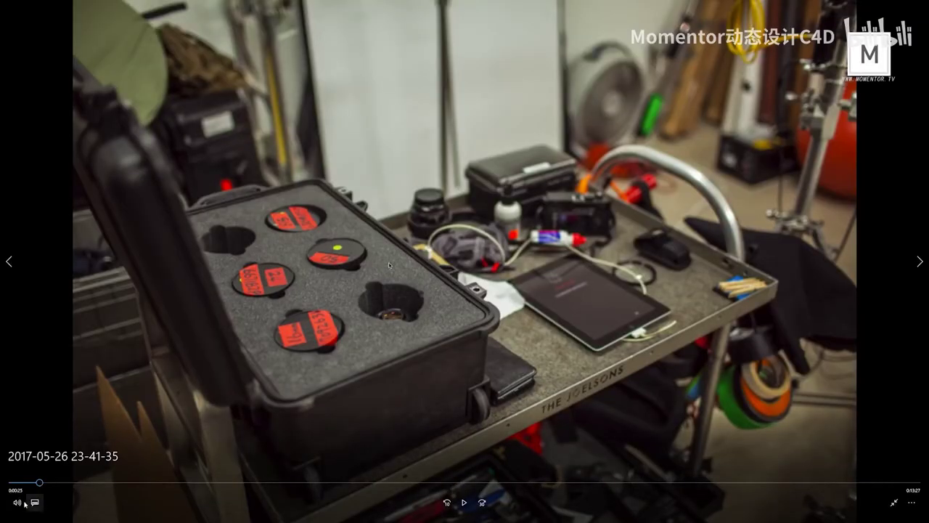
pyautogui.moveTo(39, 482); pyautogui.dragTo(71, 485)
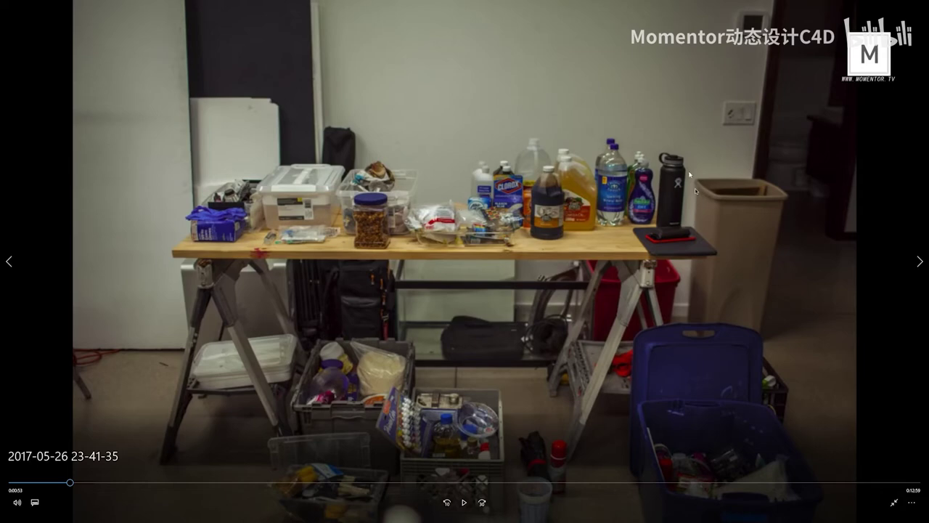
pyautogui.click(88, 483)
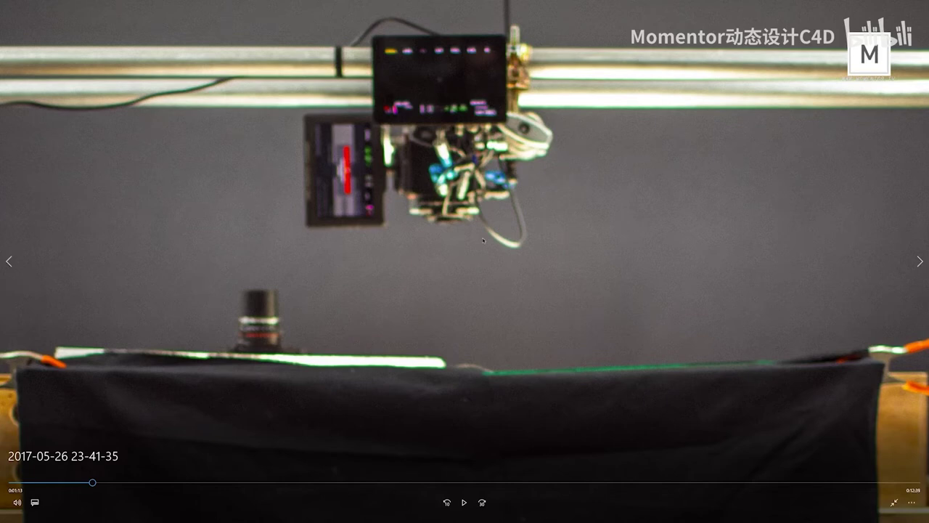
pyautogui.moveTo(328, 516)
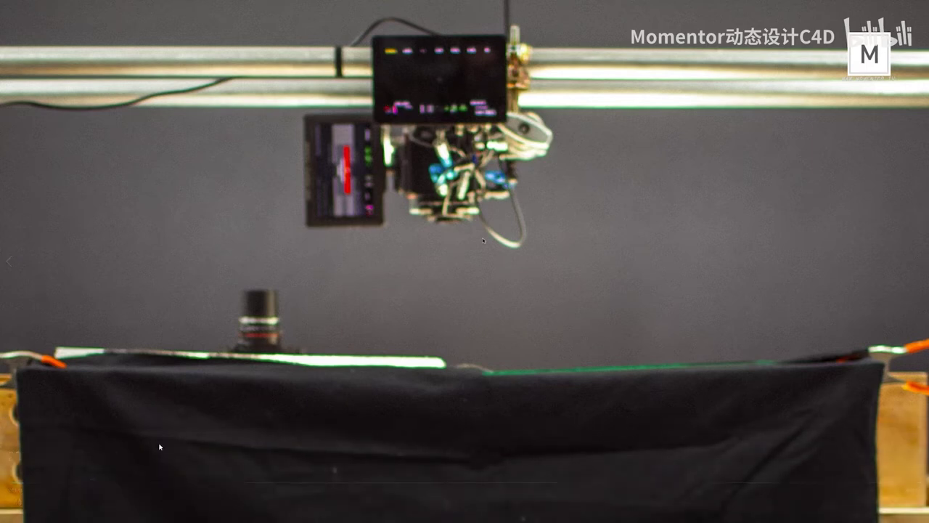
pyautogui.moveTo(94, 485); pyautogui.dragTo(327, 489)
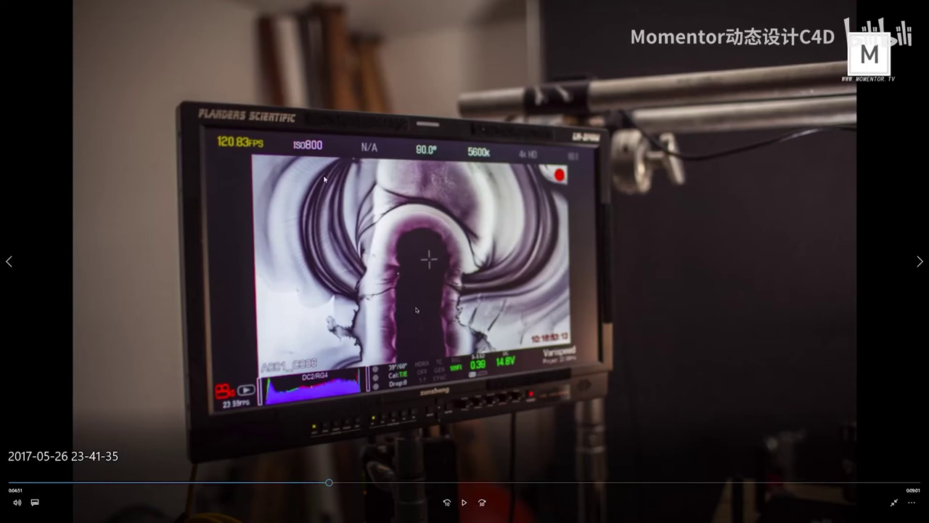
# - Scrub the dailies video forward through the purple and dark ink clips to about 13:13
pyautogui.moveTo(334, 482); pyautogui.dragTo(385, 482)
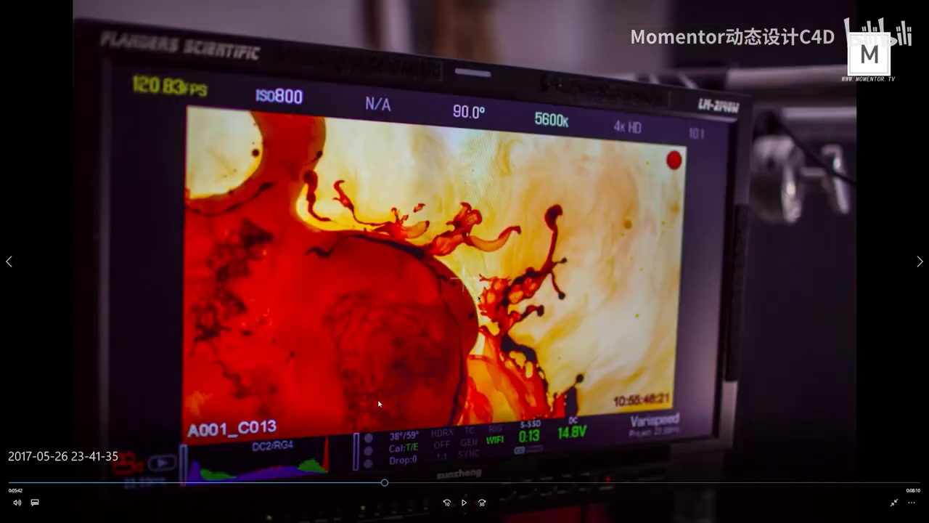
pyautogui.moveTo(379, 482); pyautogui.dragTo(746, 493)
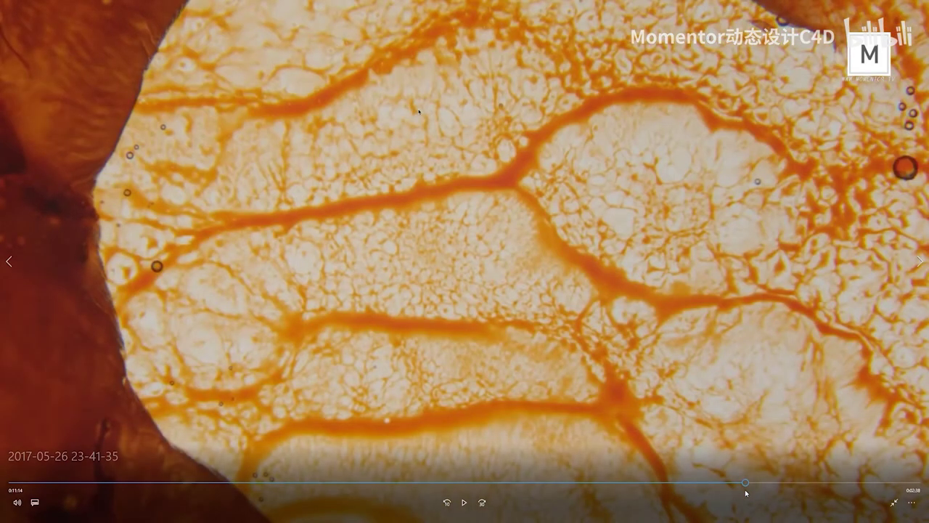
pyautogui.moveTo(747, 482); pyautogui.dragTo(799, 490)
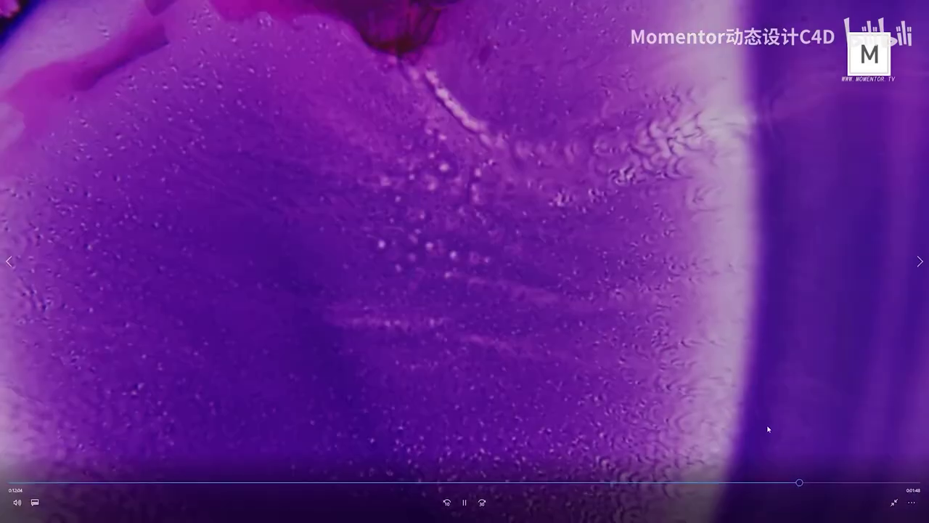
pyautogui.click(805, 483)
pyautogui.click(836, 484)
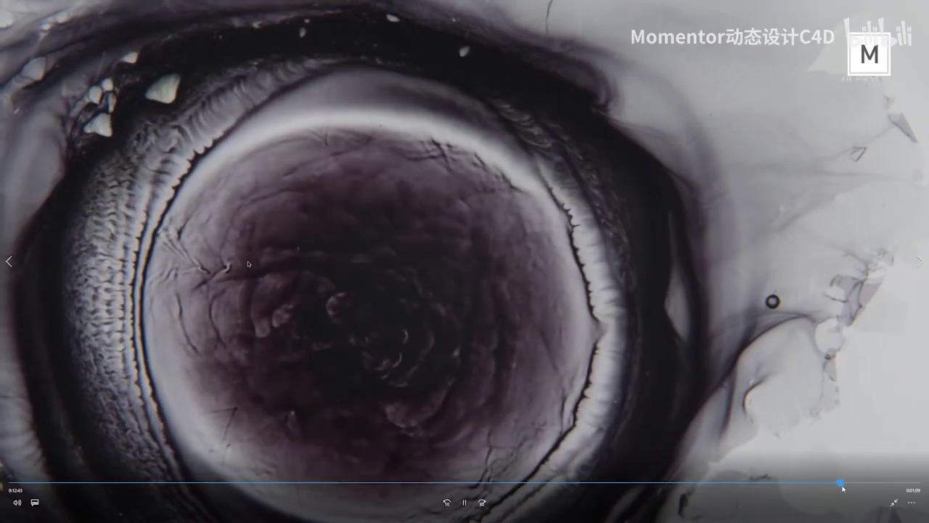
pyautogui.click(859, 483)
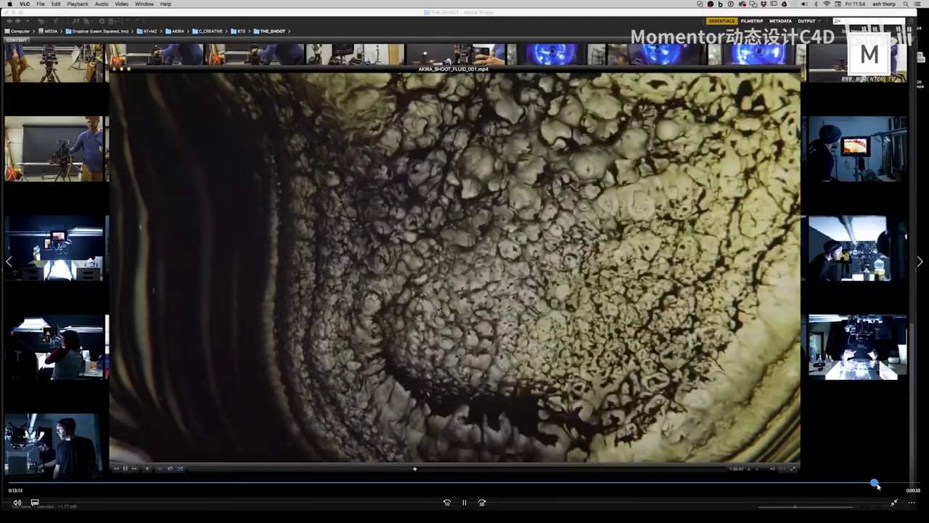
pyautogui.click(886, 484)
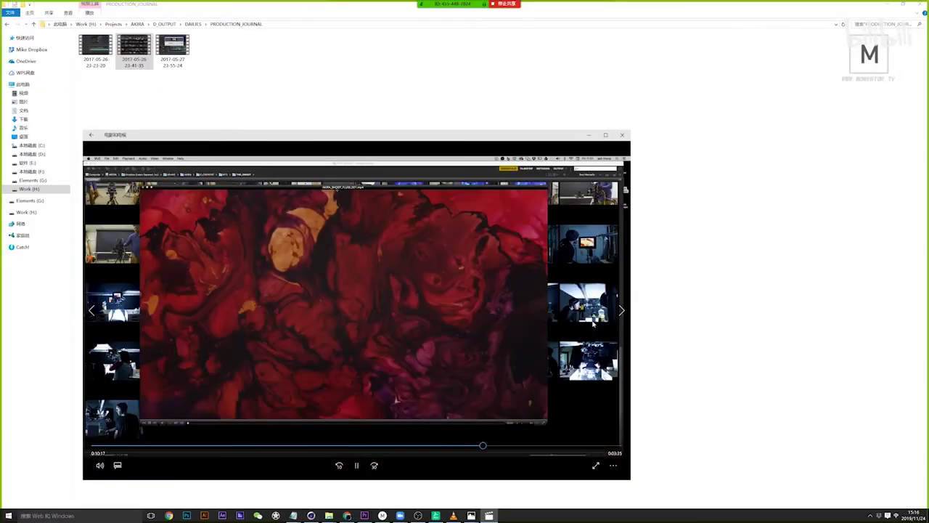
# - Pause the dailies video, shift the player window up-right, and seek back to 10:07
pyautogui.click(357, 465)
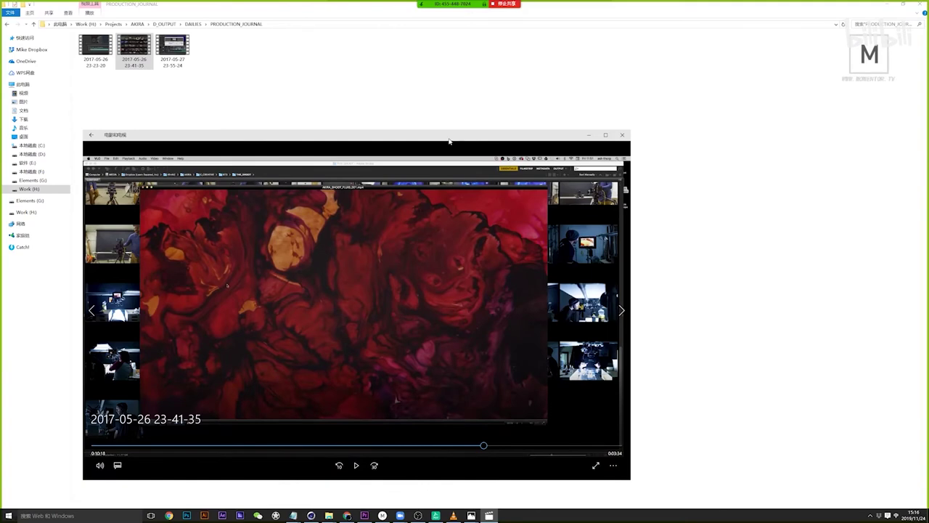
pyautogui.moveTo(449, 139); pyautogui.dragTo(510, 110)
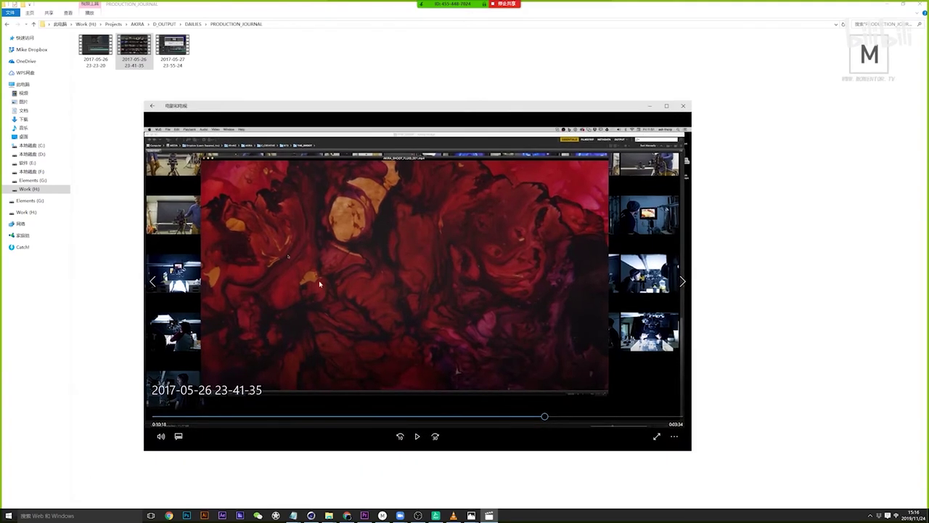
pyautogui.moveTo(545, 419); pyautogui.dragTo(537, 416)
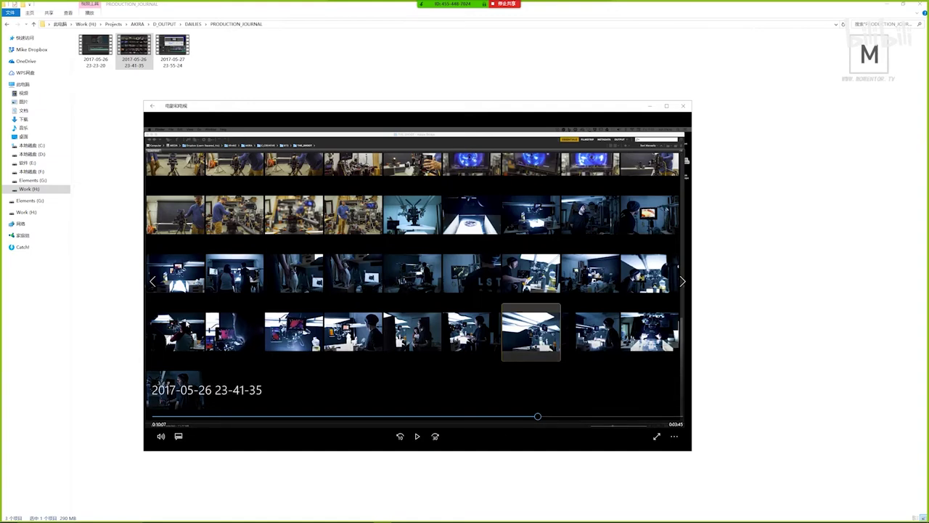
pyautogui.moveTo(401, 517)
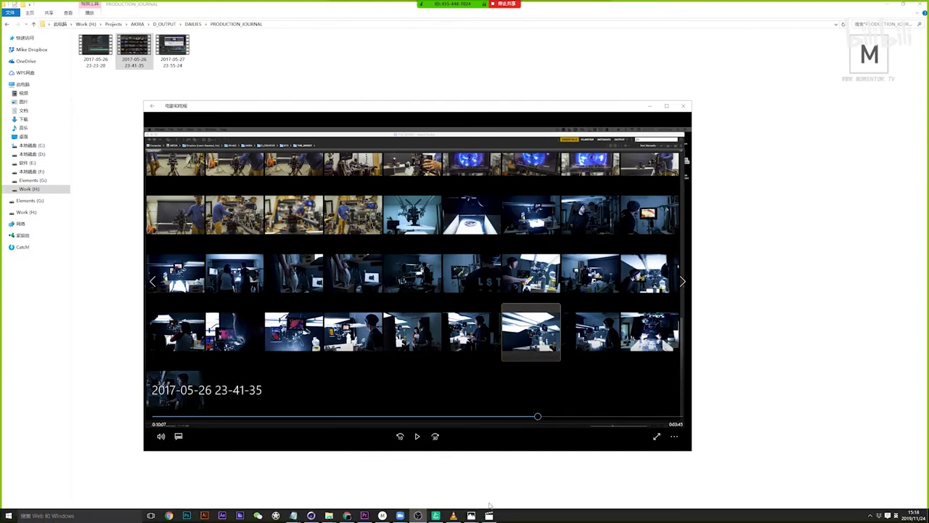
pyautogui.moveTo(474, 517)
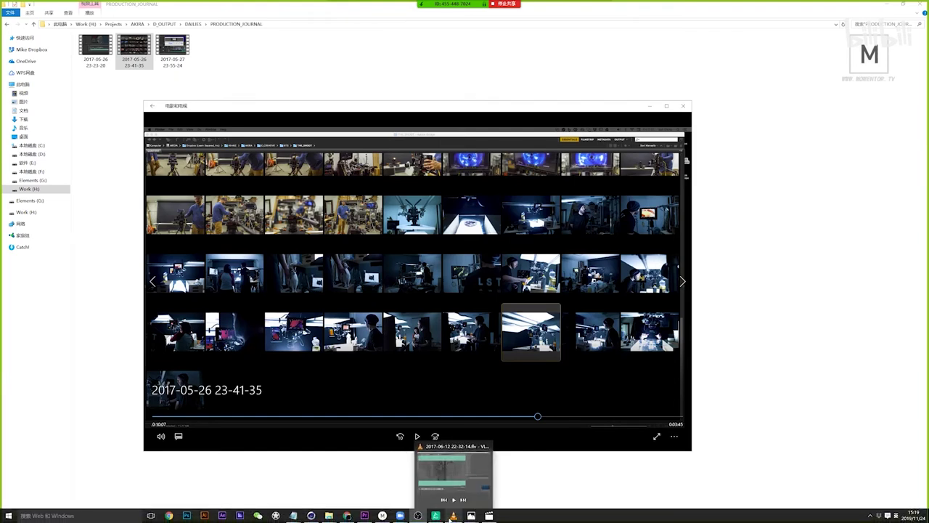
# - Go up from PRODUCTION_JOURNAL through DAILIES and D_OUTPUT to the AKIRA project folder
pyautogui.moveTo(329, 516)
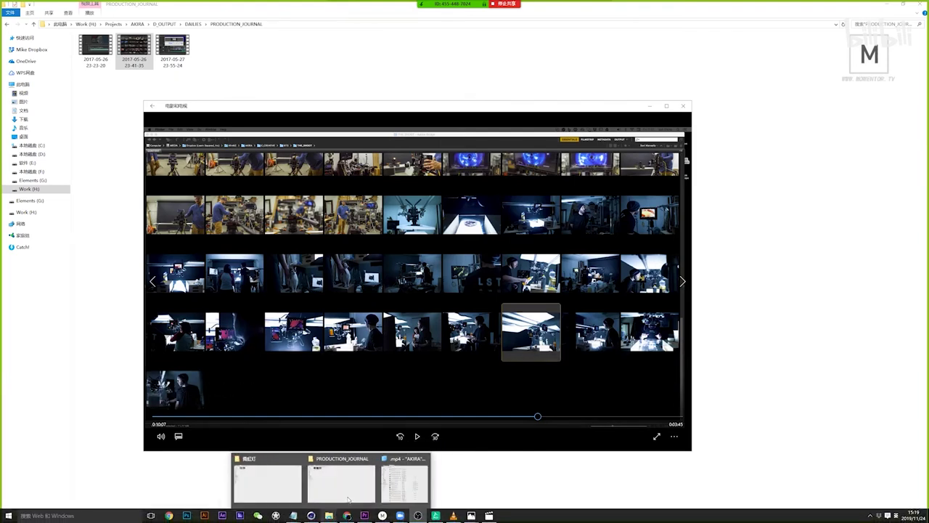
pyautogui.moveTo(273, 488)
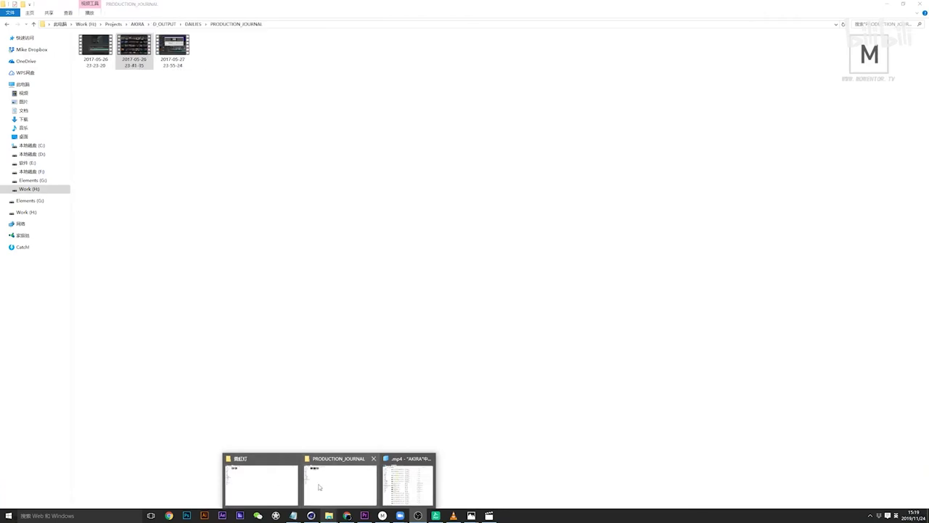
pyautogui.click(326, 489)
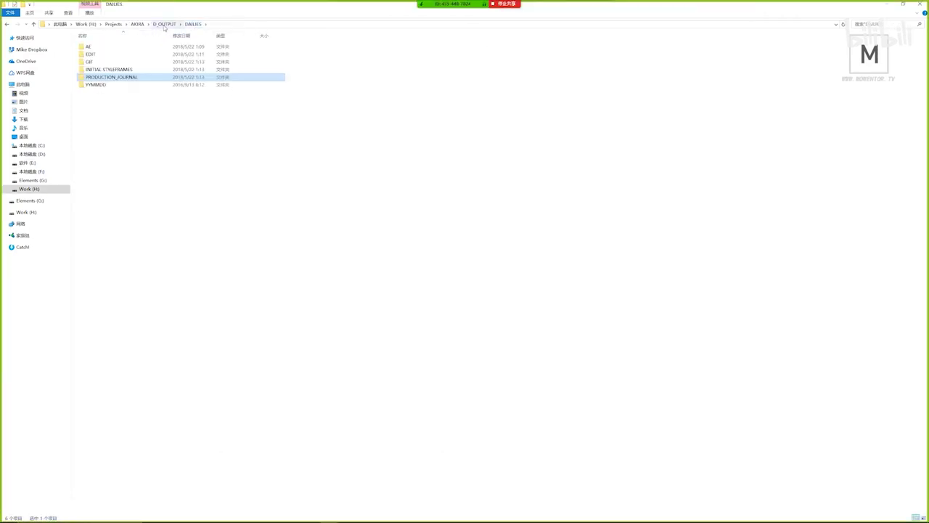
pyautogui.click(164, 24)
pyautogui.hotkey('alt', 'Left')
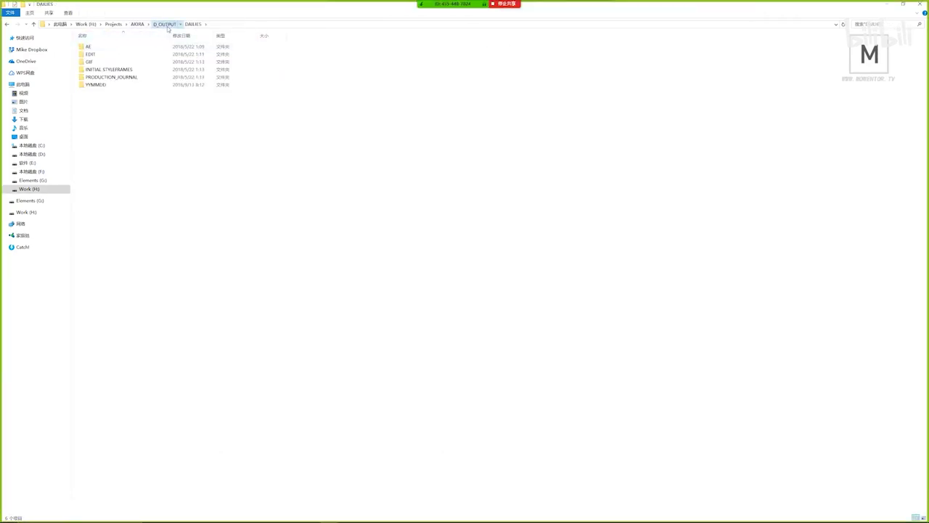
pyautogui.click(164, 24)
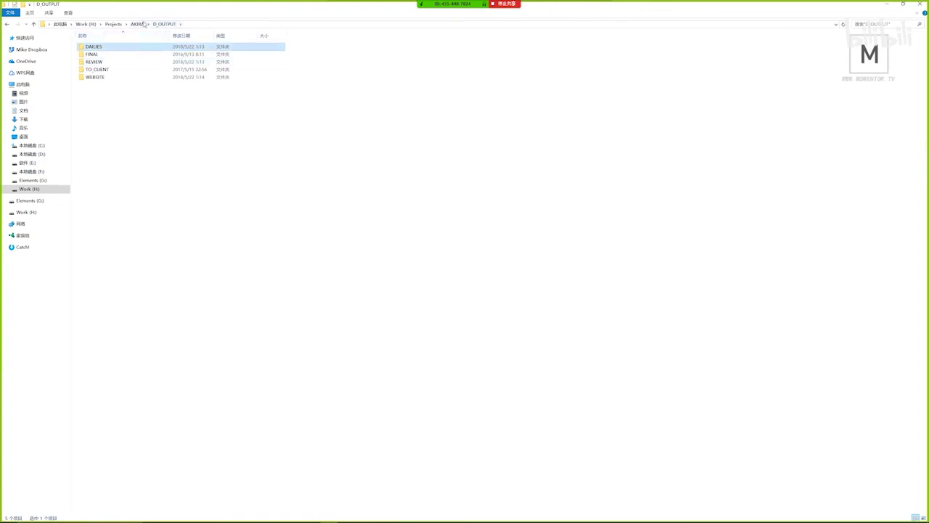
pyautogui.click(138, 24)
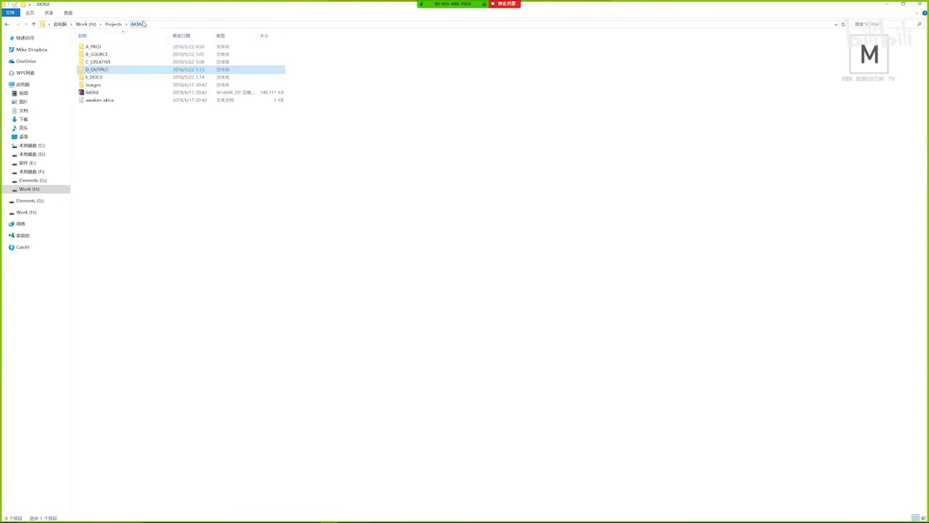
# - Look inside the A_PROJ folder, then return to AKIRA and select B_SOURCE
pyautogui.click(109, 62)
pyautogui.press('F2')
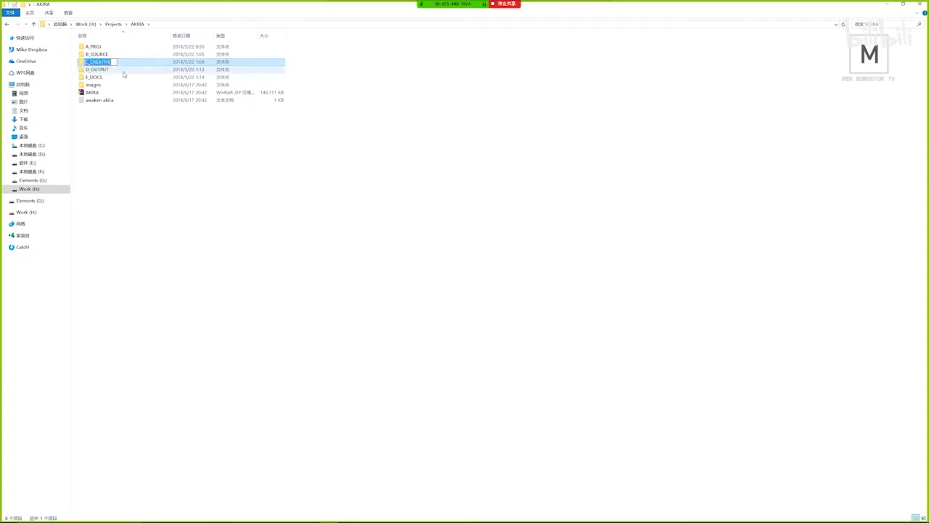
pyautogui.click(122, 49)
pyautogui.doubleClick(119, 48)
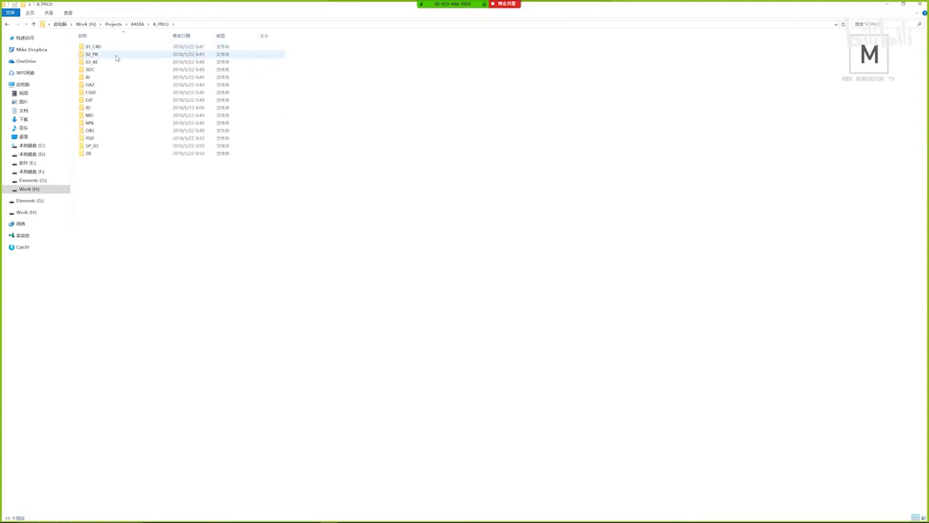
pyautogui.click(102, 85)
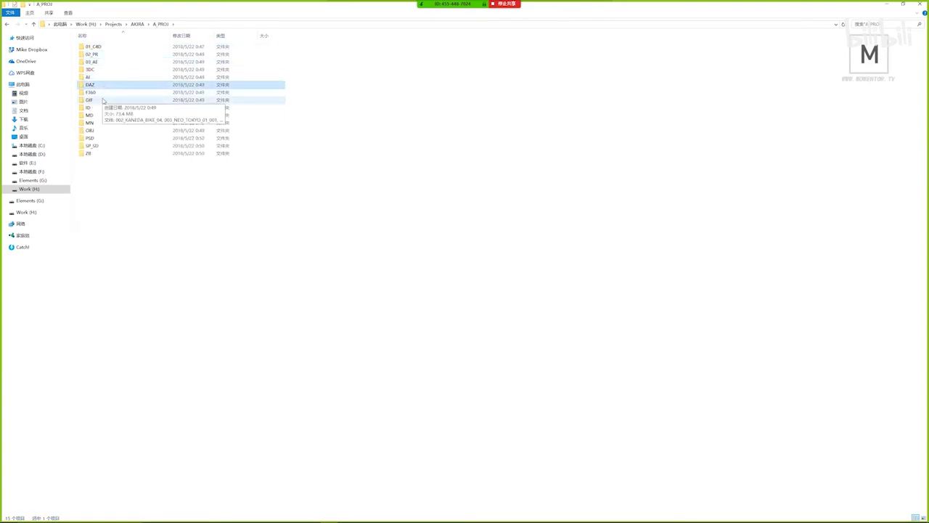
pyautogui.click(137, 24)
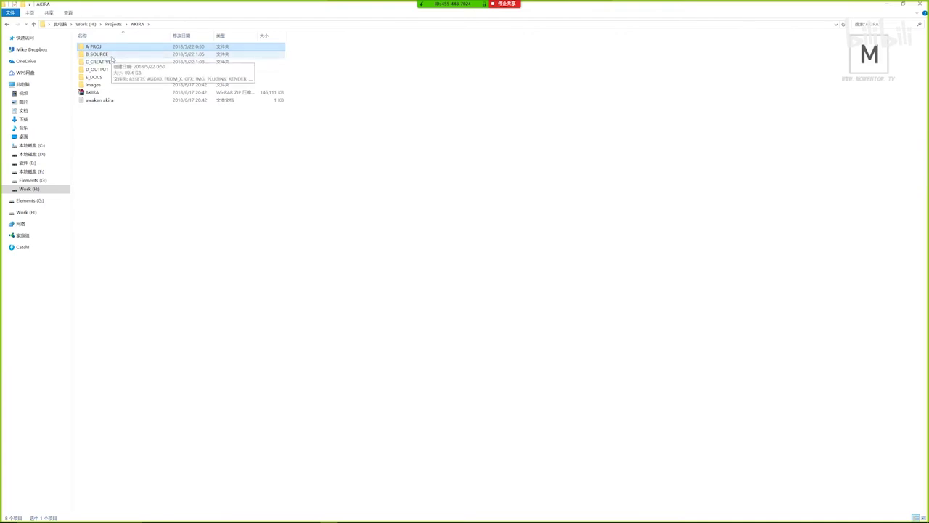
pyautogui.click(110, 55)
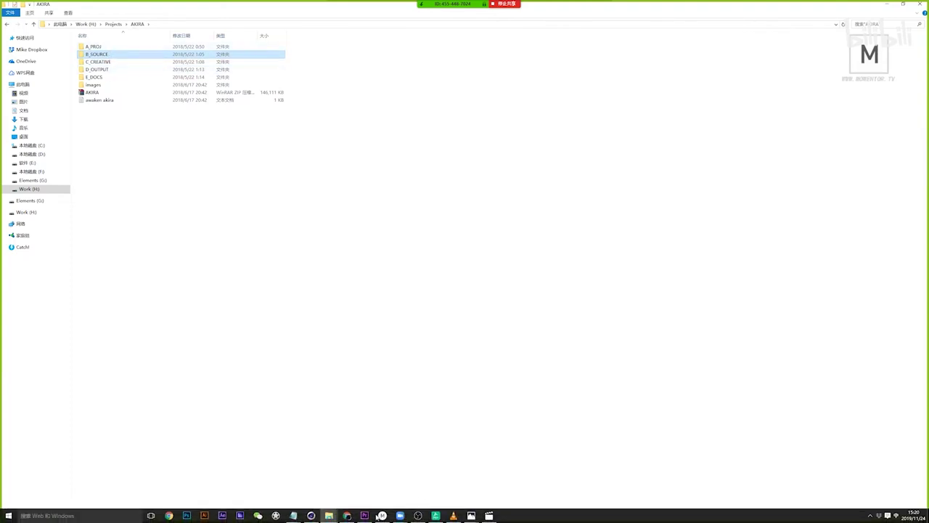
# - Check the AKIRA folder on drive E, then return to the Work drive AKIRA window
pyautogui.moveTo(329, 516)
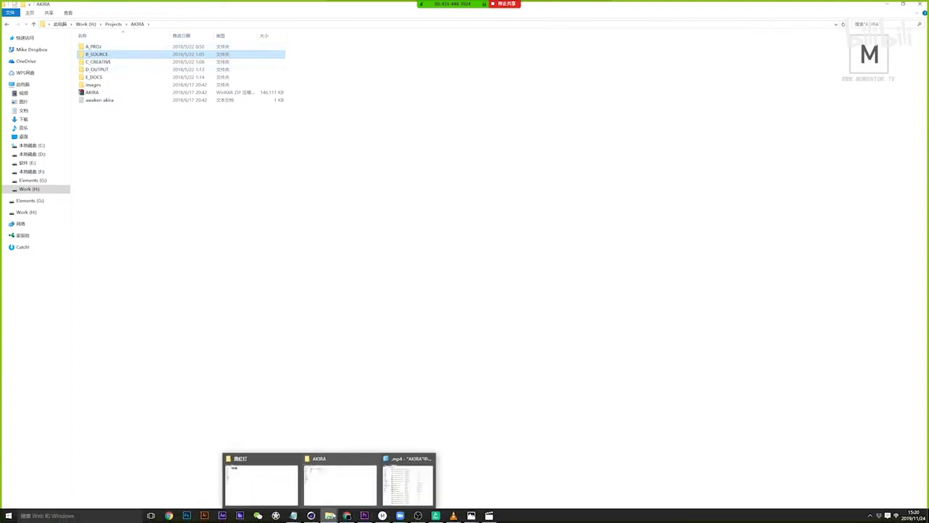
pyautogui.click(260, 481)
pyautogui.click(131, 24)
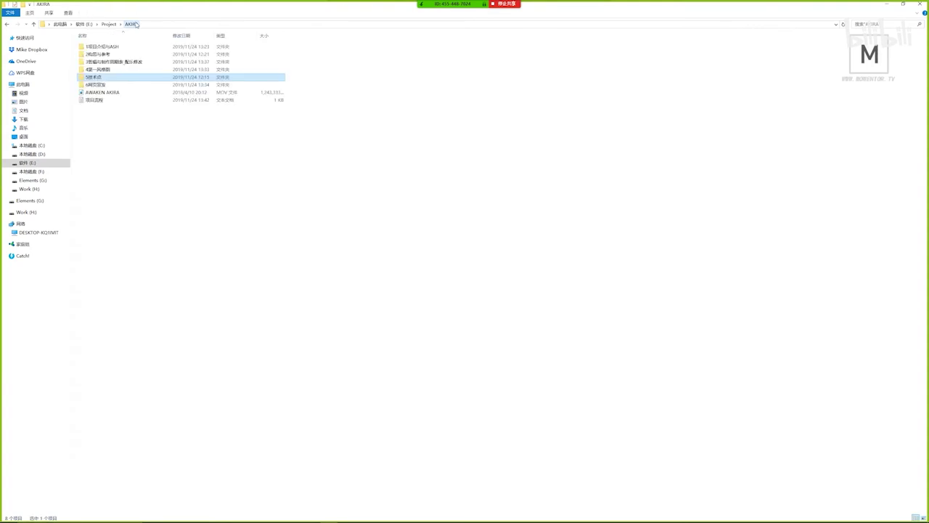
pyautogui.rightClick(98, 78)
pyautogui.press('Escape')
pyautogui.moveTo(329, 516)
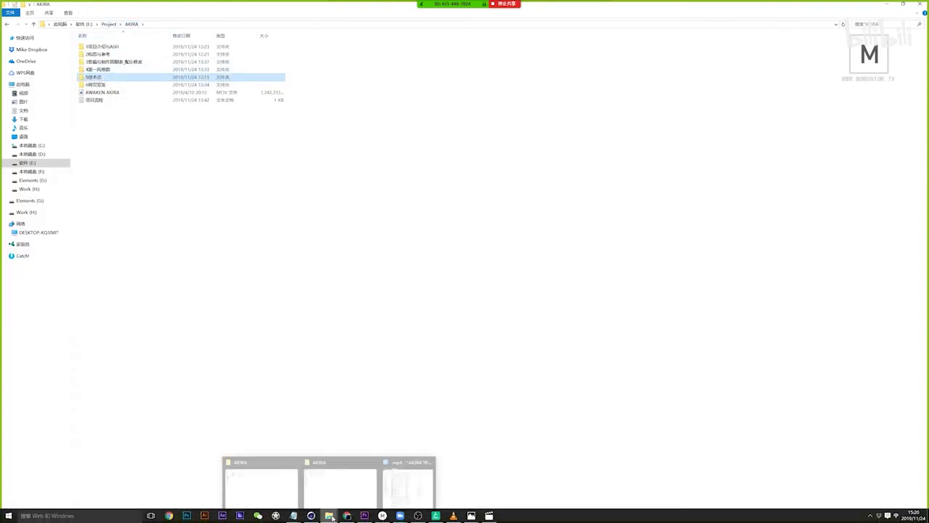
pyautogui.click(357, 478)
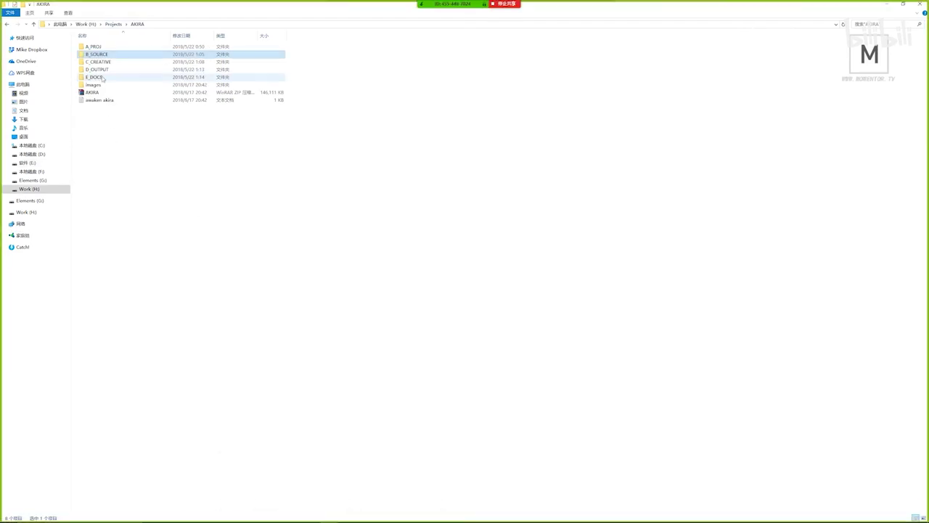
# - Browse D_OUTPUT and its DAILIES folder, then go back up to AKIRA
pyautogui.doubleClick(105, 70)
pyautogui.click(107, 70)
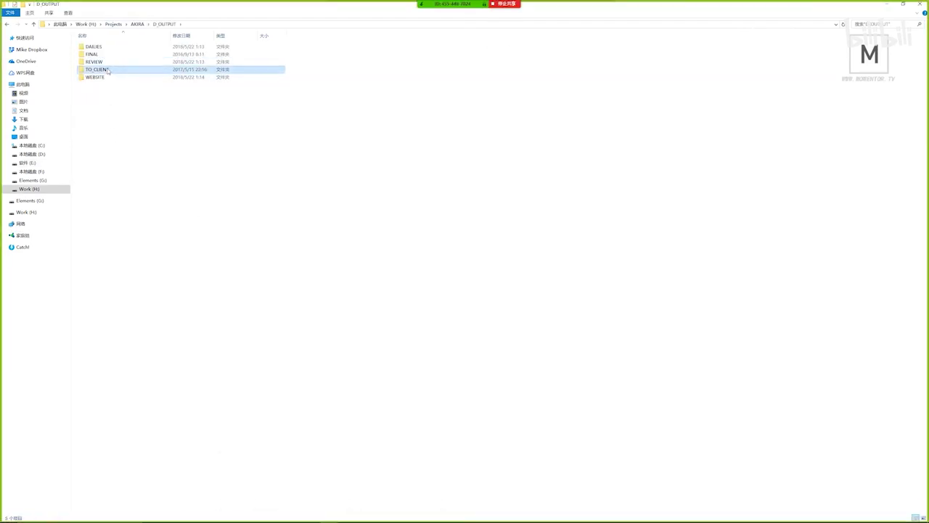
pyautogui.doubleClick(106, 49)
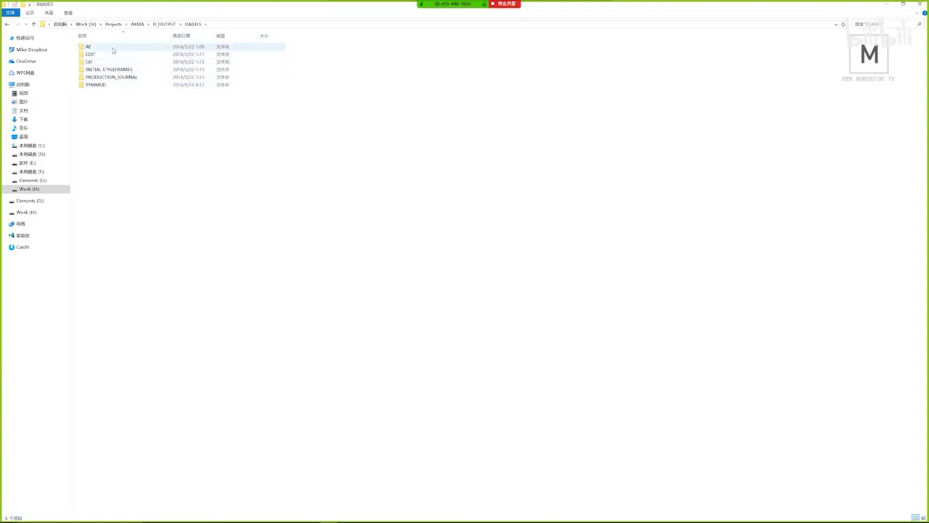
pyautogui.click(164, 24)
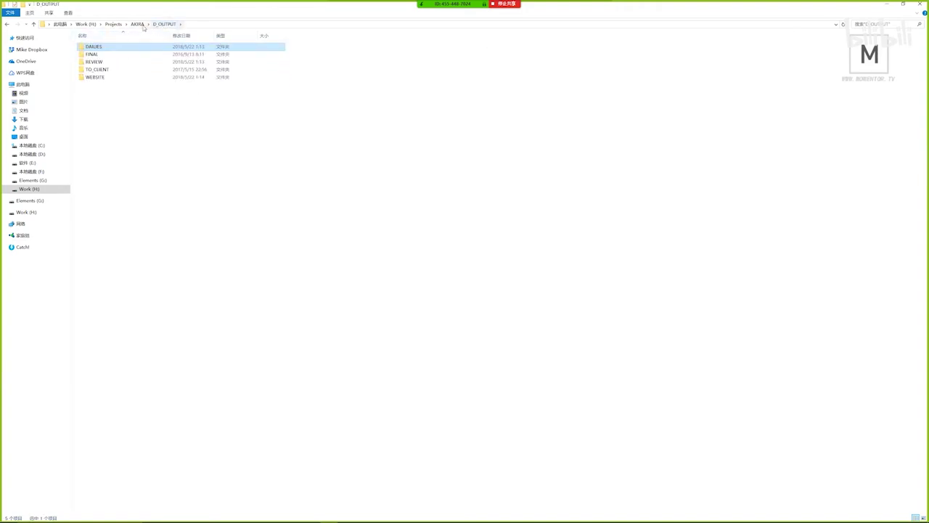
pyautogui.click(137, 24)
# - Browse the IMG and WEB subfolders of B_SOURCE
pyautogui.doubleClick(102, 54)
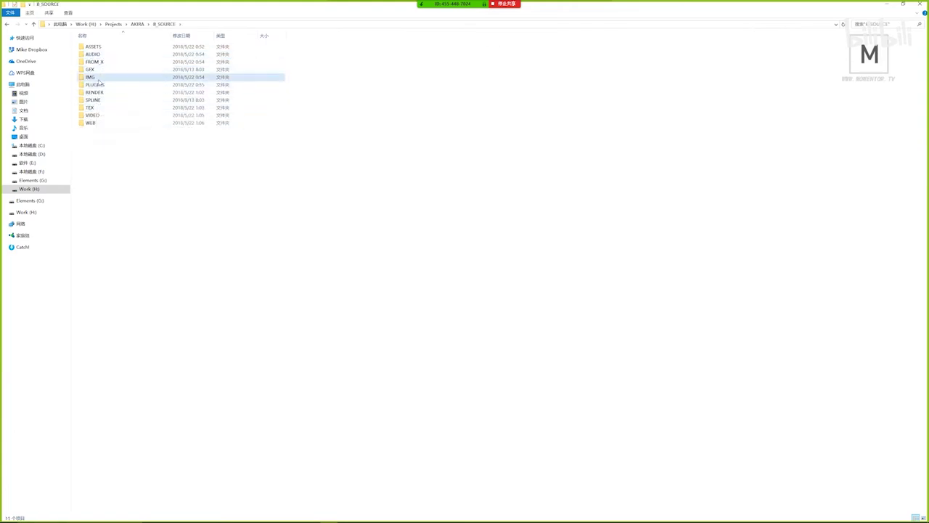
pyautogui.doubleClick(90, 77)
pyautogui.press('BackSpace')
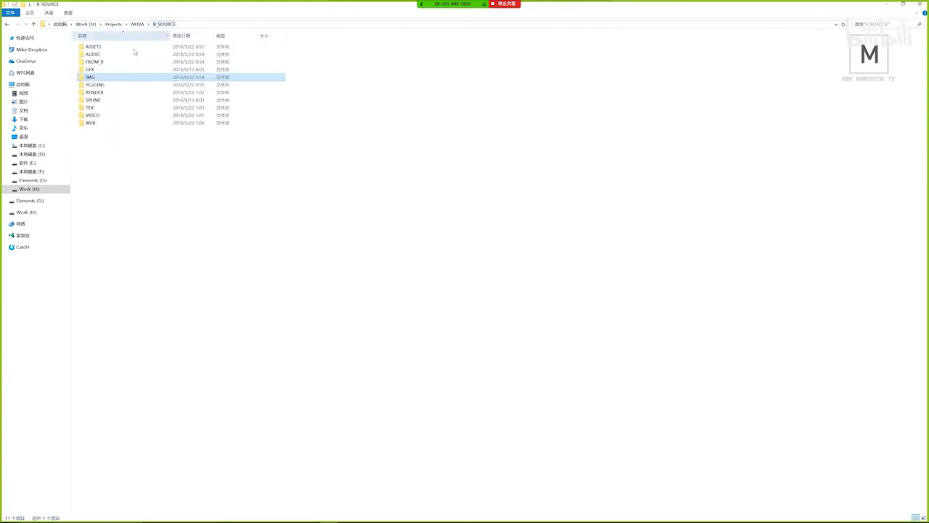
pyautogui.doubleClick(91, 123)
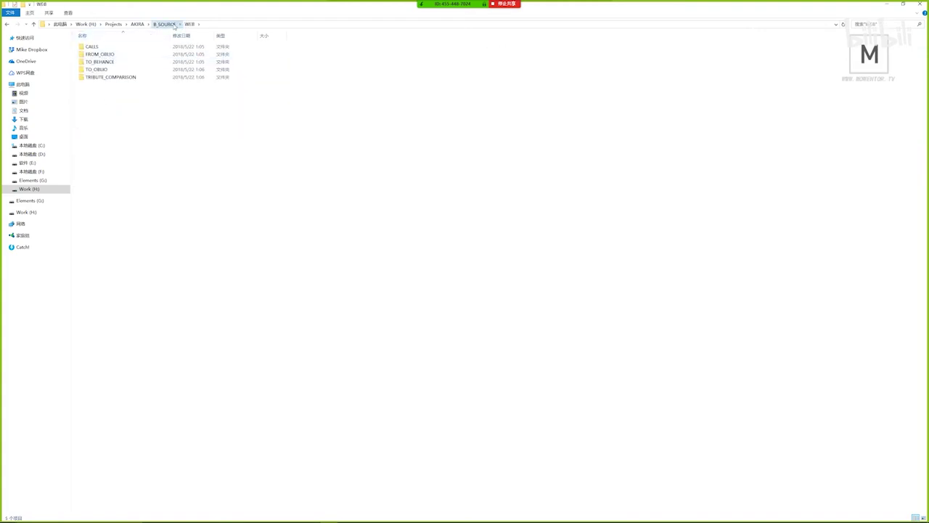
pyautogui.click(164, 24)
pyautogui.click(137, 54)
pyautogui.click(131, 62)
pyautogui.click(131, 70)
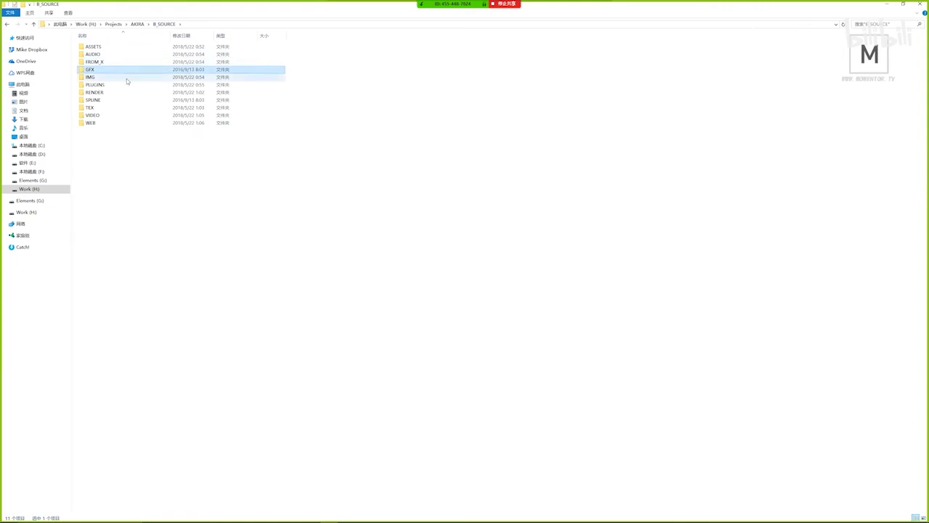
# - Open AKIRA's C_CREATIVE > BTS folder and select SCREEN_SHOTS
pyautogui.click(137, 24)
pyautogui.doubleClick(117, 63)
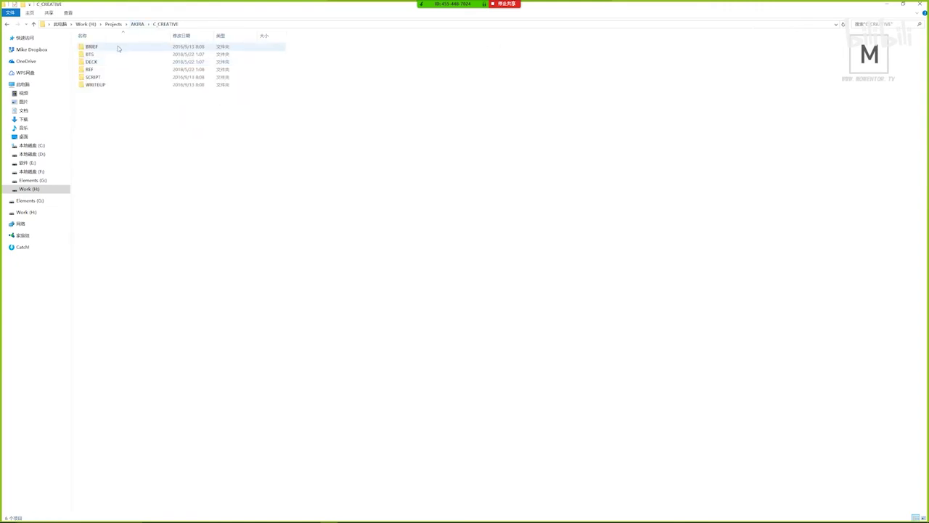
pyautogui.doubleClick(112, 54)
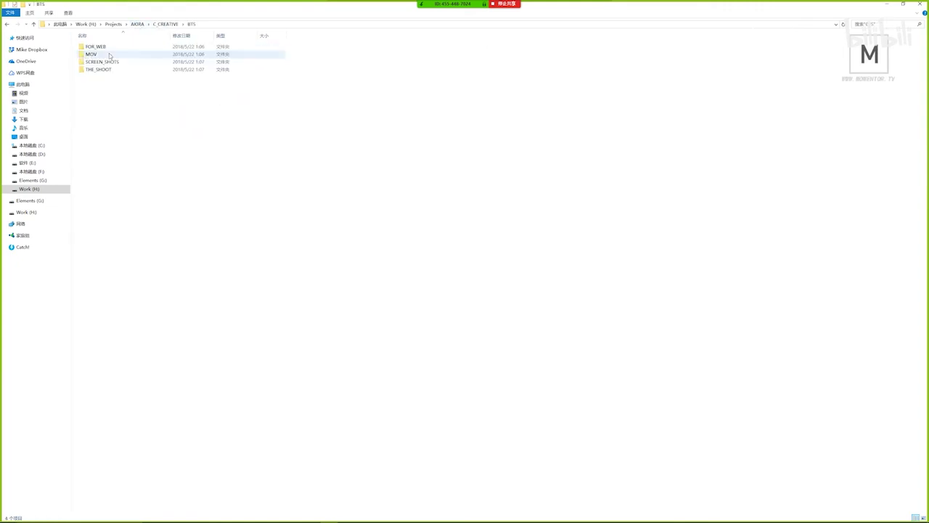
pyautogui.click(113, 63)
# - Open SCREEN_SHOTS and set its view to Large icons
pyautogui.doubleClick(113, 64)
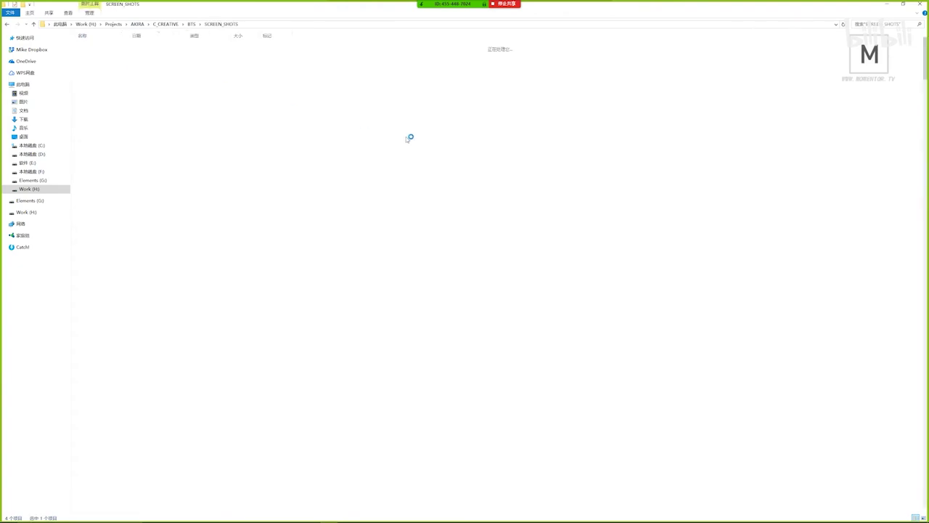
pyautogui.rightClick(409, 137)
pyautogui.moveTo(409, 150)
pyautogui.click(326, 151)
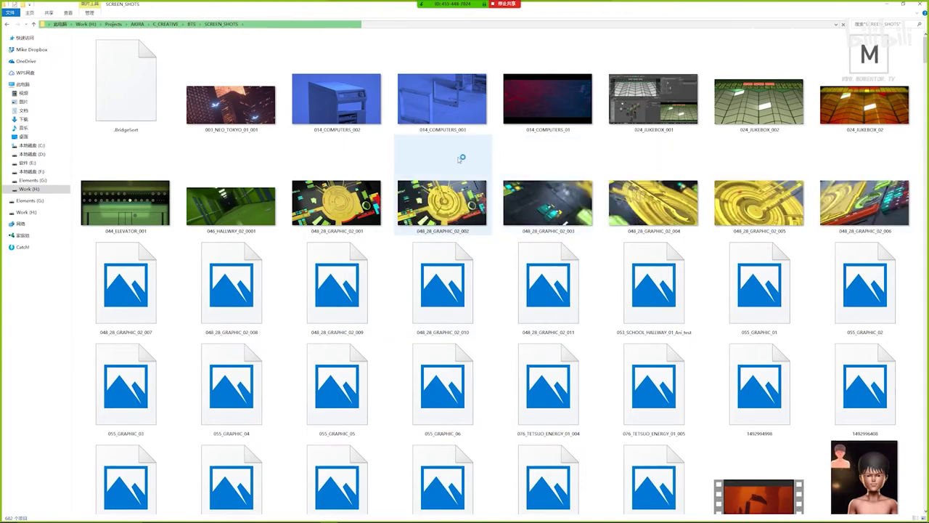
# - Preview 014_COMPUTERS_002, 014_COMPUTERS_003 and 048_28_GRAPHIC_02_003 in turn, closing each
pyautogui.doubleClick(336, 102)
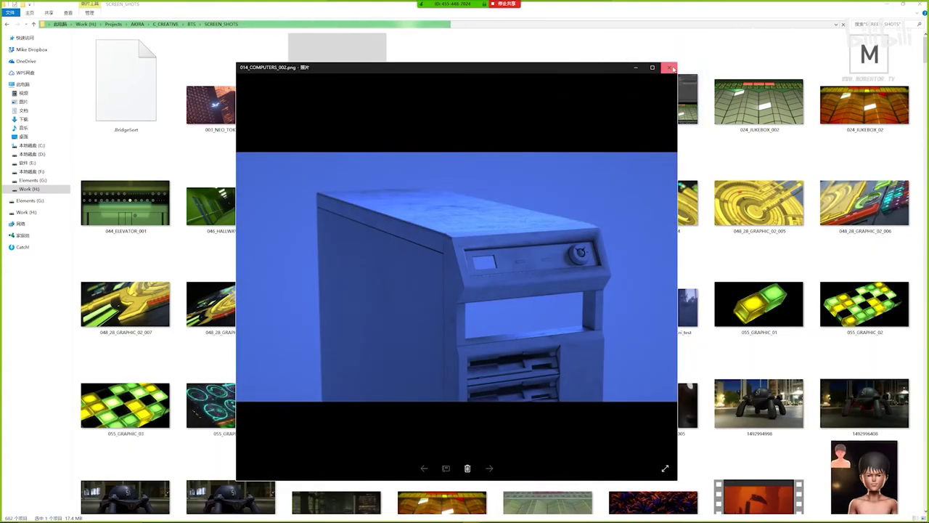
pyautogui.press('Escape')
pyautogui.doubleClick(472, 109)
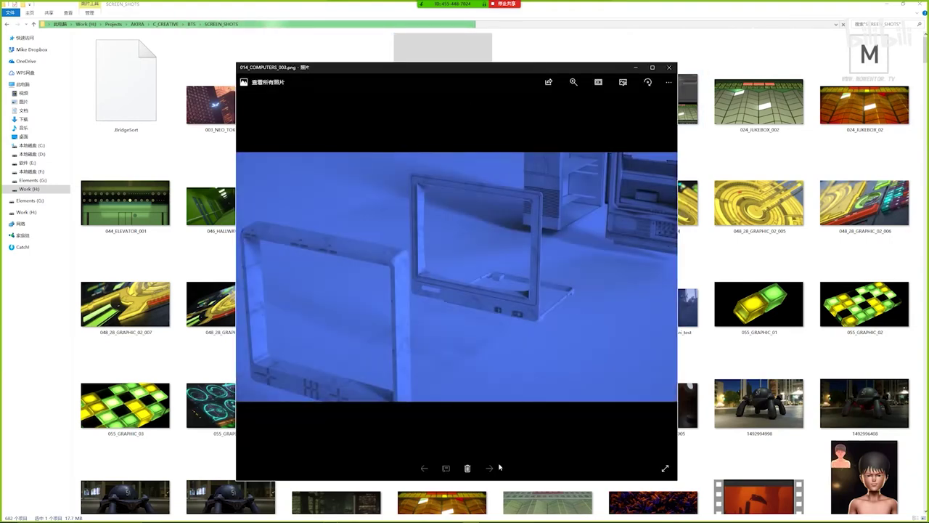
pyautogui.click(668, 66)
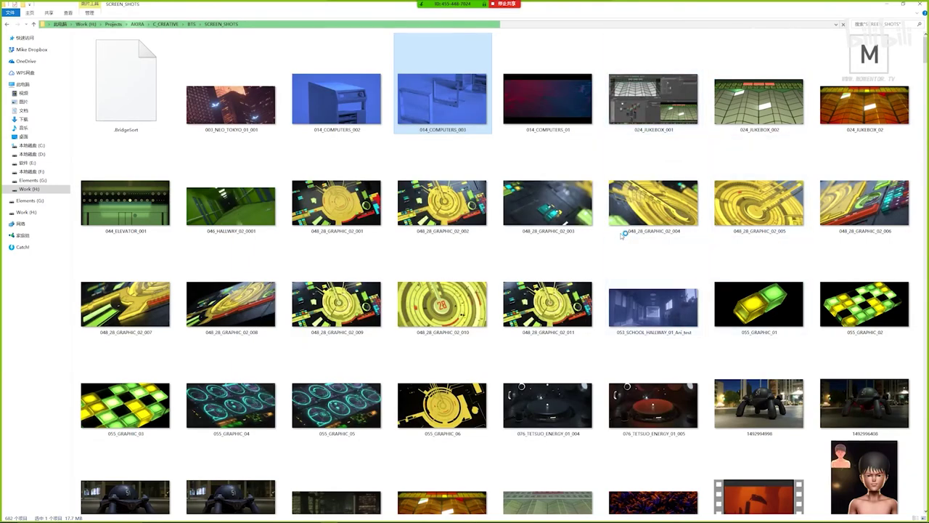
pyautogui.click(570, 211)
pyautogui.doubleClick(570, 211)
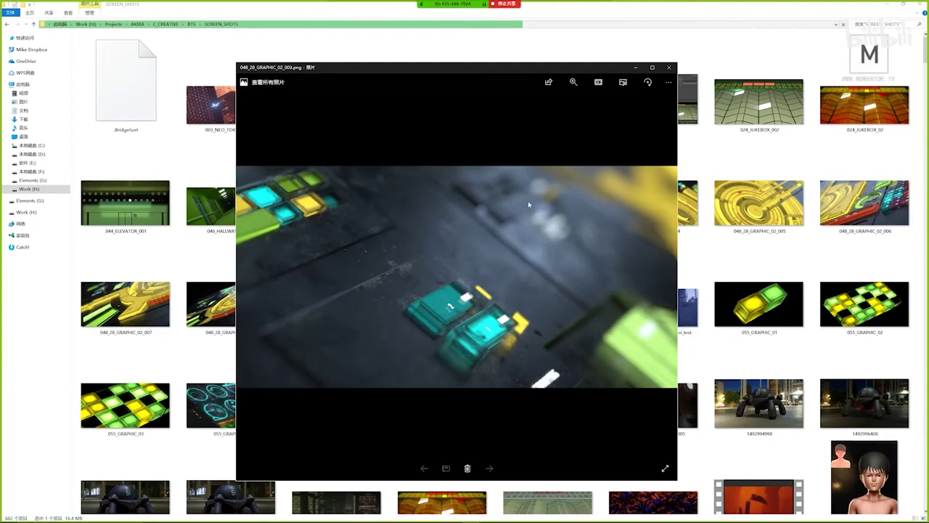
pyautogui.click(668, 67)
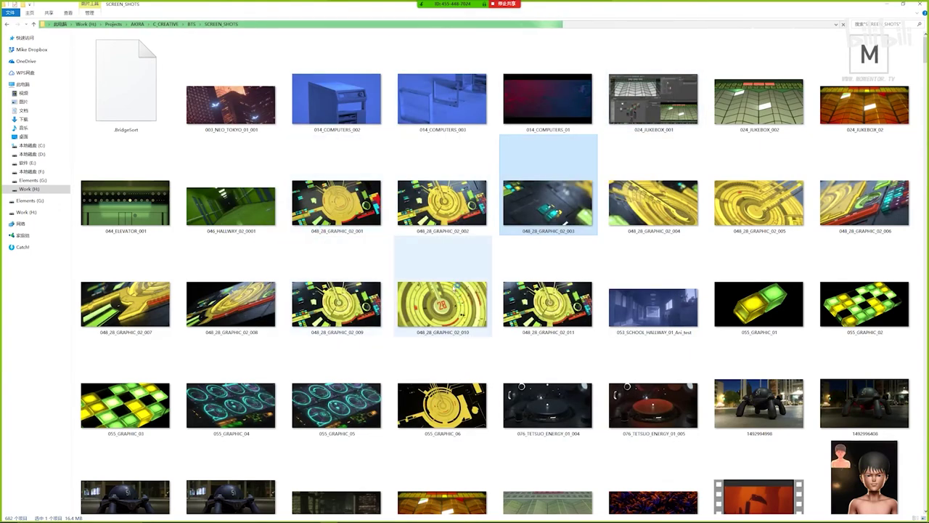
# - Preview 048_28_GRAPHIC_02_011 and 048_28_GRAPHIC_02_006, closing each viewer
pyautogui.doubleClick(563, 314)
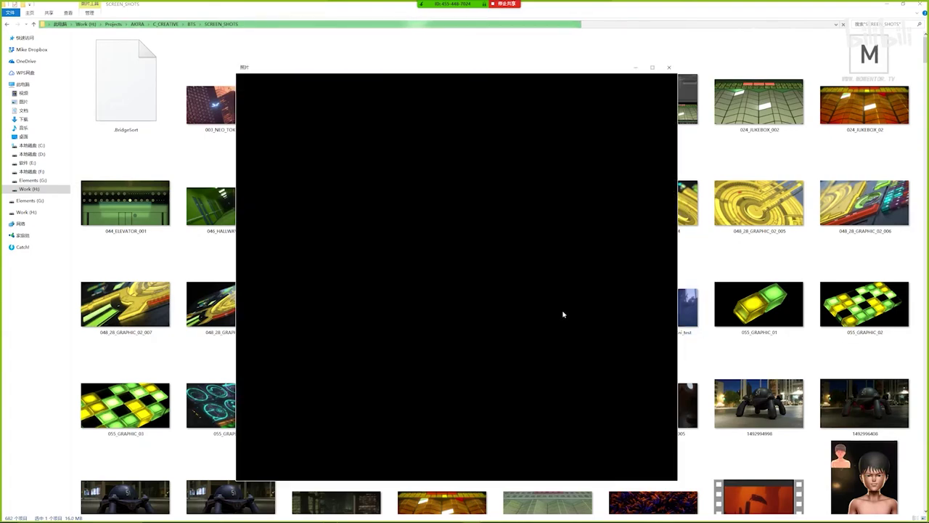
pyautogui.click(668, 64)
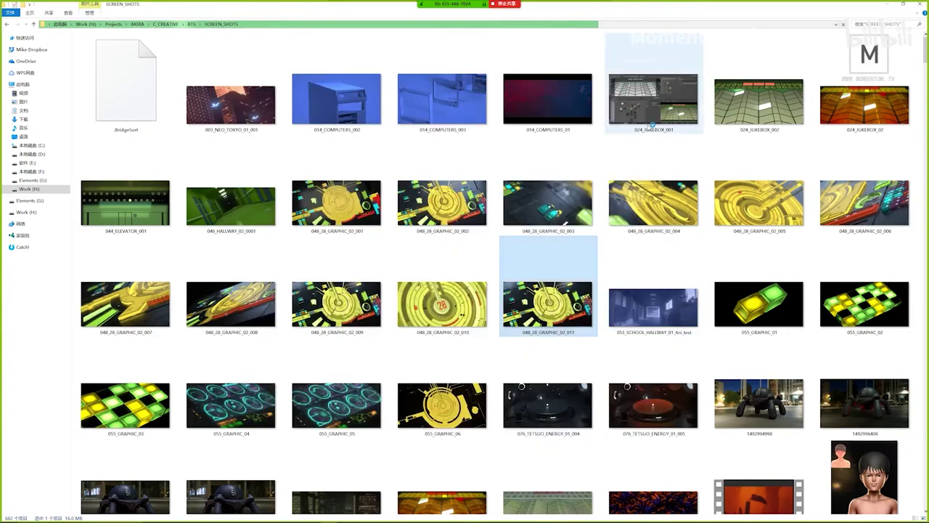
pyautogui.scroll(-3, 651, 125)
pyautogui.scroll(3, 799, 160)
pyautogui.click(866, 171)
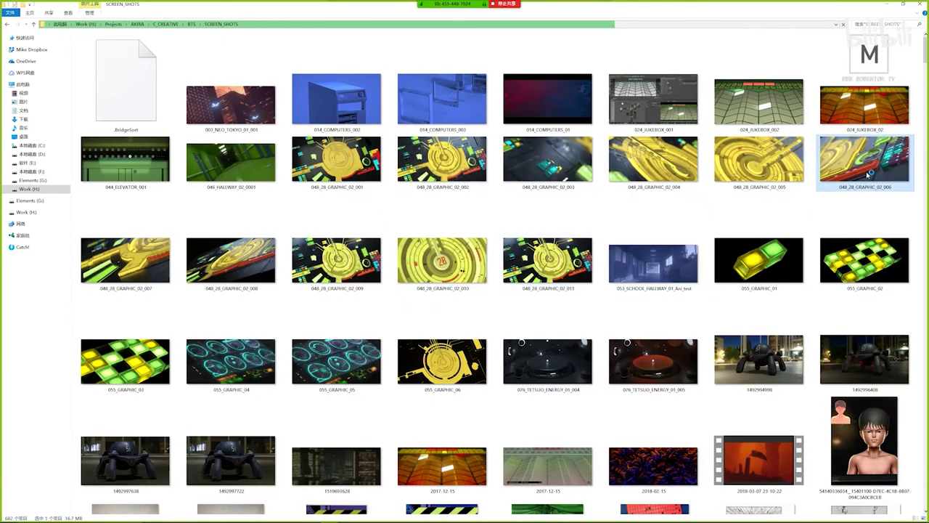
pyautogui.doubleClick(867, 171)
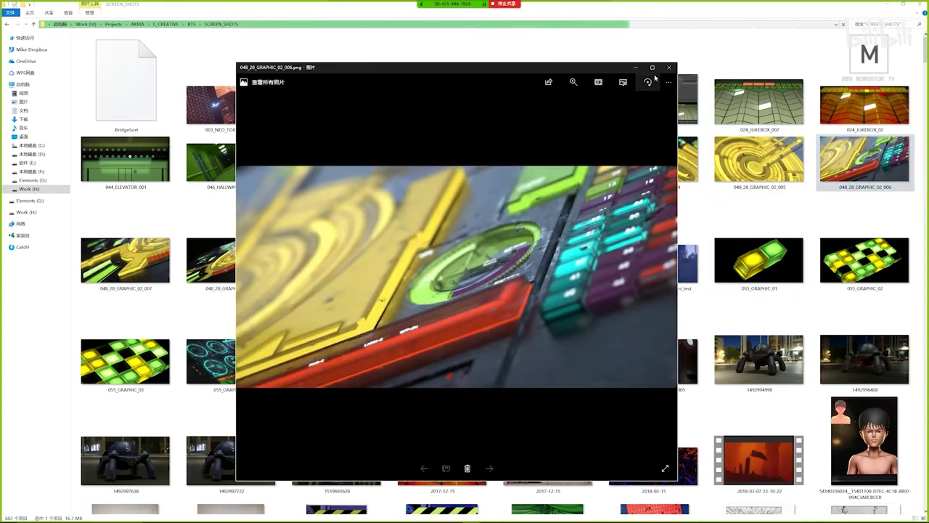
pyautogui.click(669, 67)
# - Scroll down the grid and preview the Screen Shot 2018-02-03 at 7.39.35 PM image
pyautogui.scroll(-15, 368, 292)
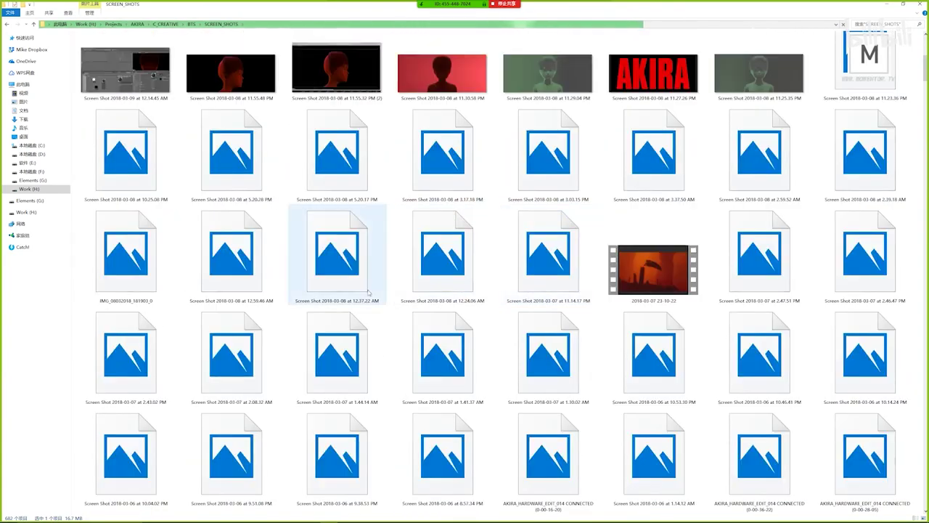
pyautogui.scroll(3, 368, 292)
pyautogui.scroll(2, 435, 292)
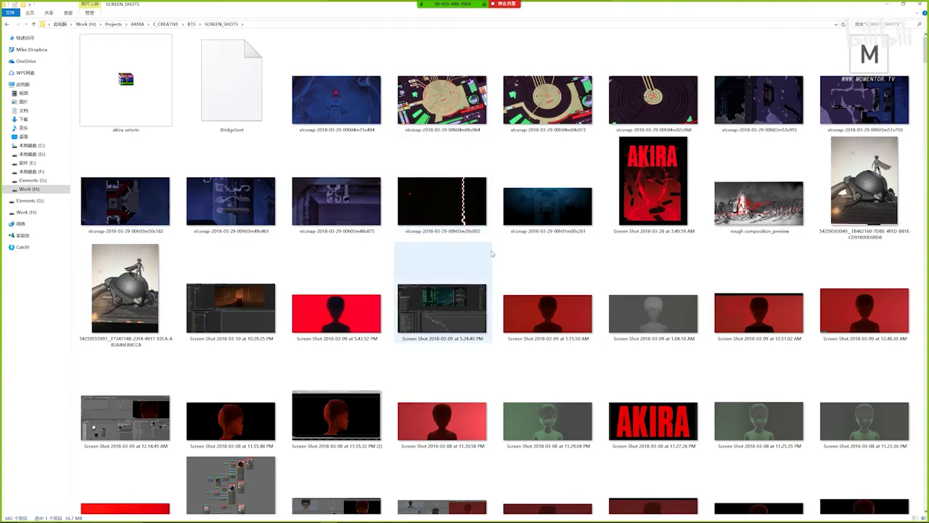
pyautogui.scroll(-3, 442, 349)
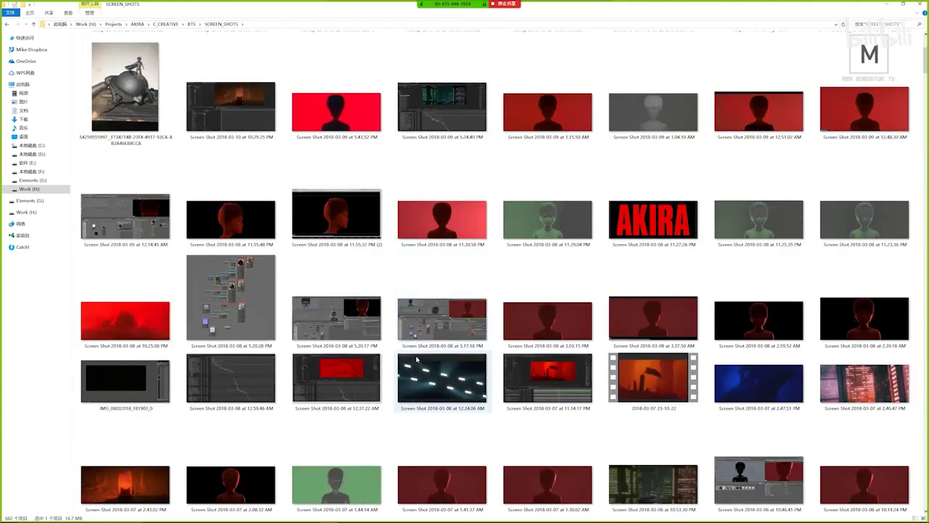
pyautogui.scroll(-5, 417, 359)
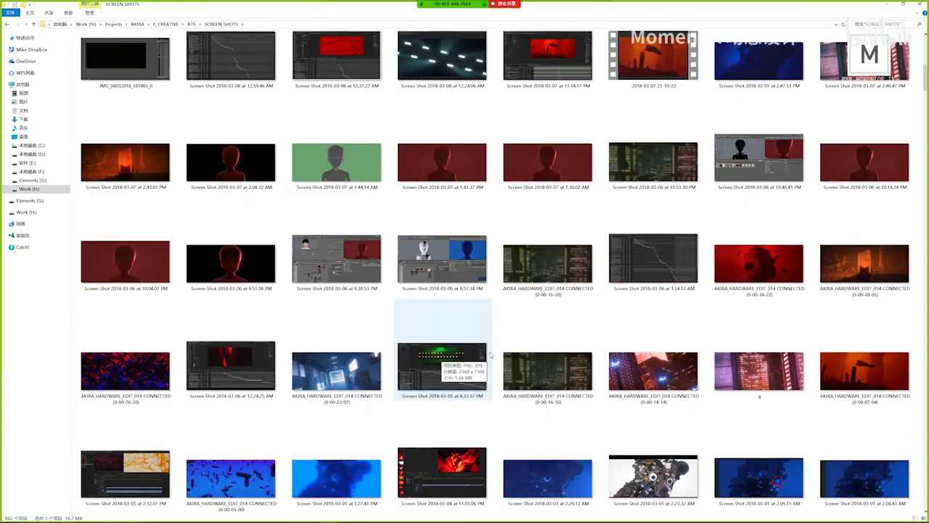
pyautogui.scroll(-5, 491, 354)
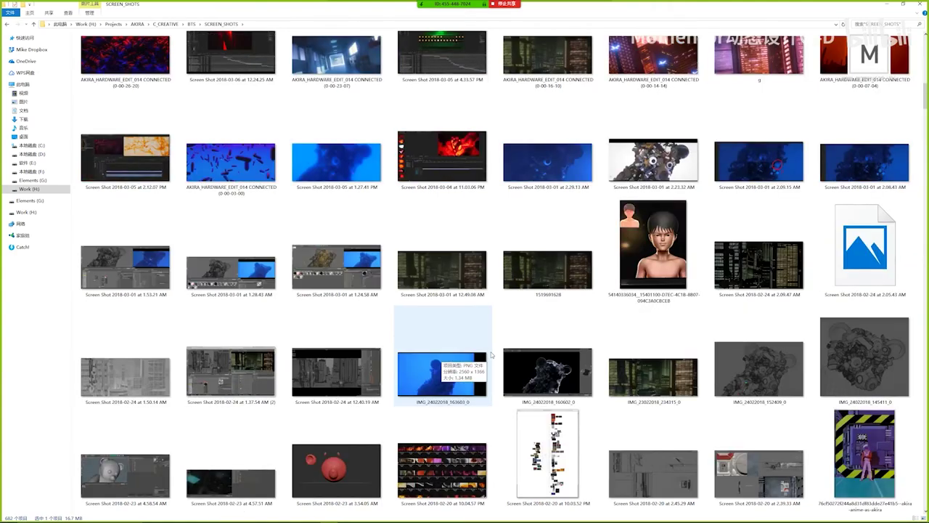
pyautogui.scroll(-5, 439, 369)
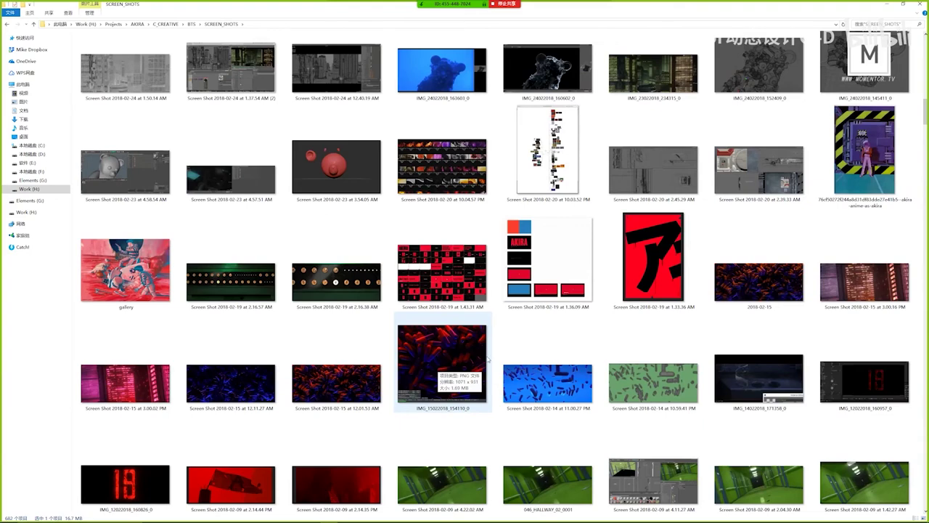
pyautogui.scroll(-5, 488, 359)
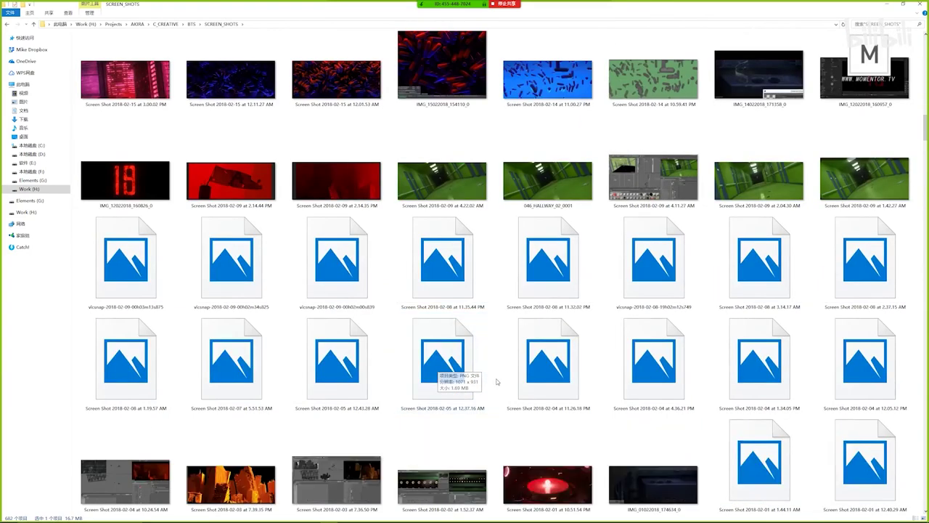
pyautogui.doubleClick(272, 473)
pyautogui.click(672, 66)
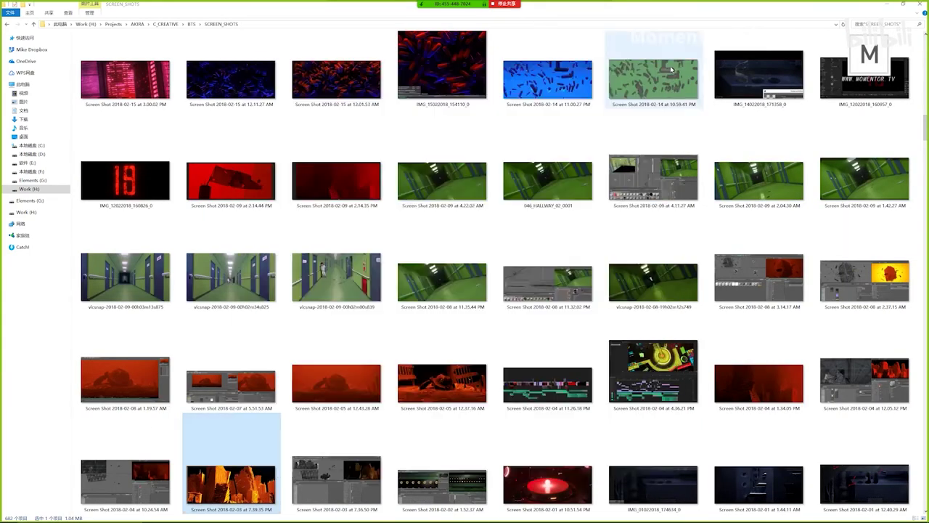
# - Preview Screen Shot 2017-12-11 at 5.44.47 PM, then close it and keep scrolling
pyautogui.scroll(-5, 508, 298)
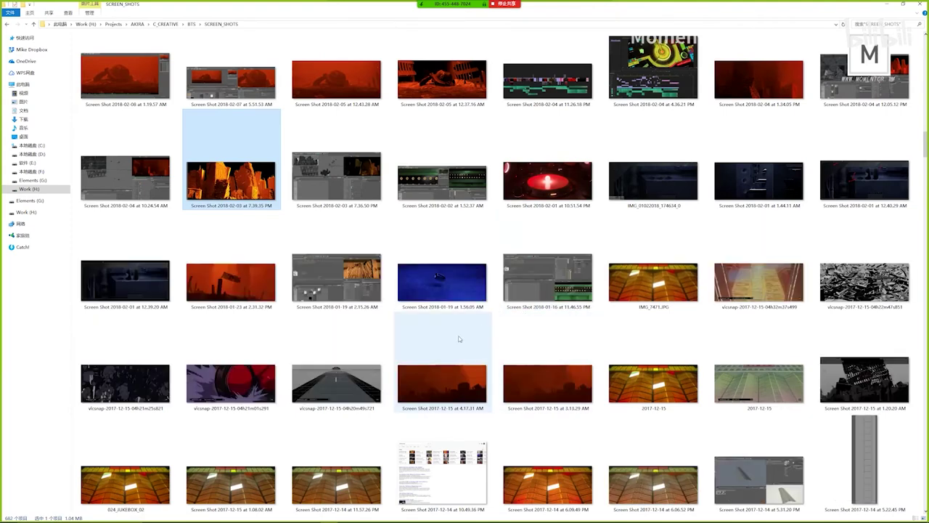
pyautogui.scroll(-5, 459, 339)
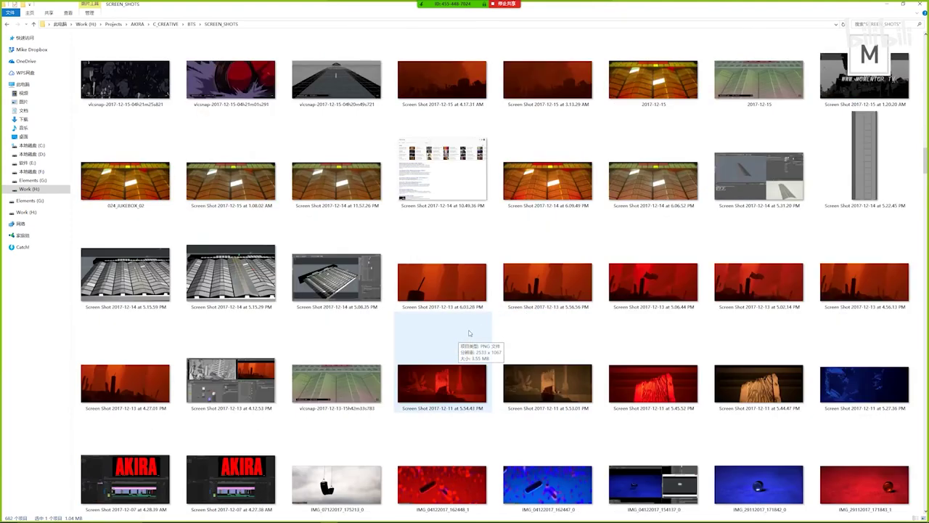
pyautogui.scroll(-5, 472, 326)
pyautogui.click(755, 94)
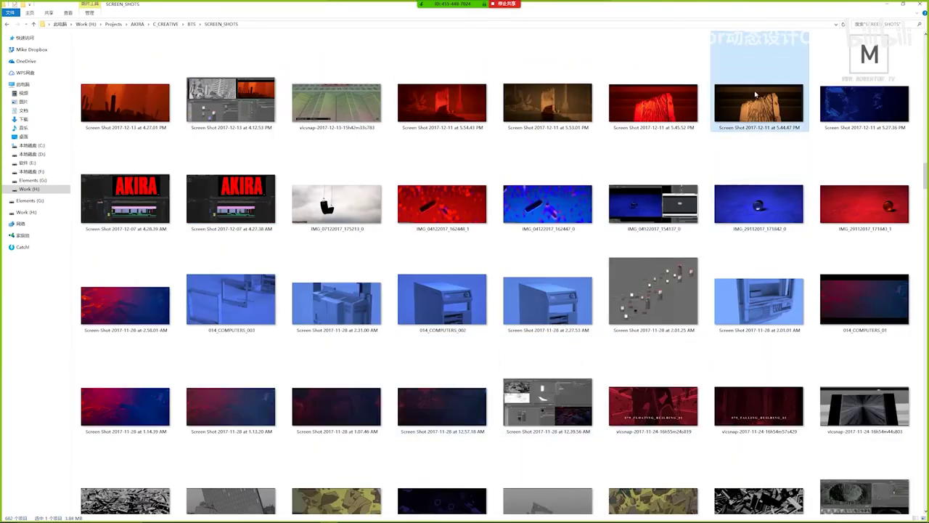
pyautogui.doubleClick(755, 94)
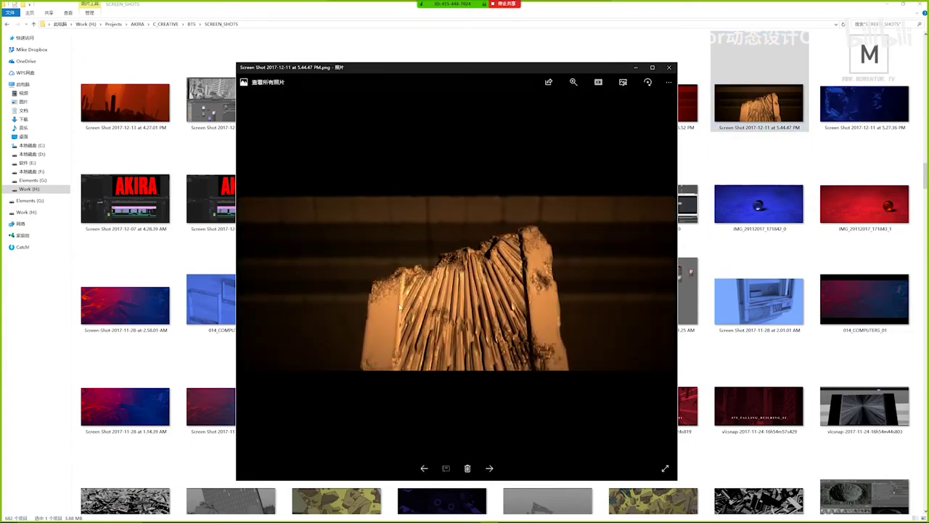
pyautogui.click(669, 67)
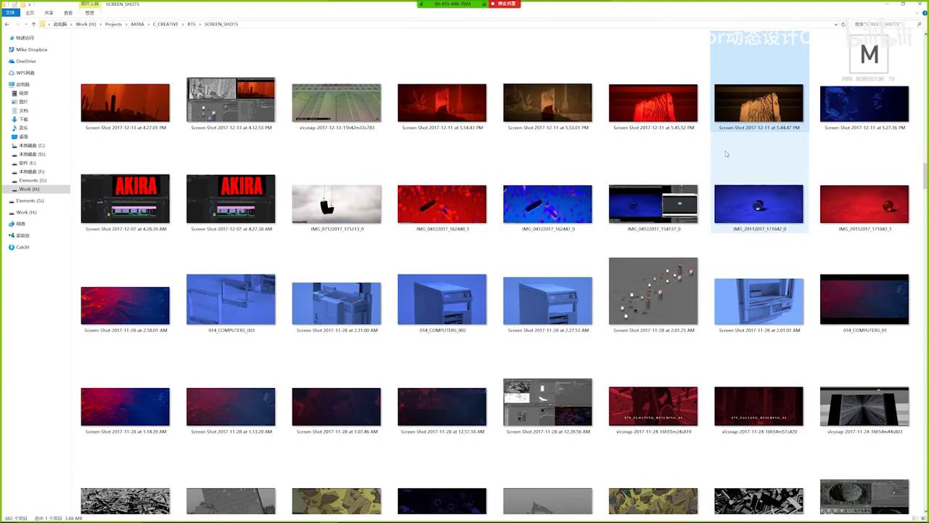
pyautogui.scroll(-3, 726, 154)
pyautogui.doubleClick(863, 178)
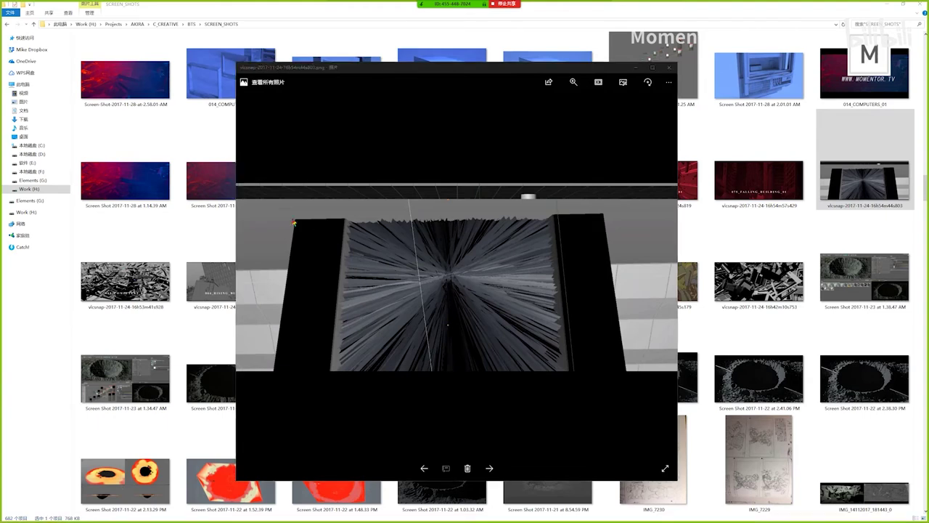
pyautogui.hotkey('ctrl', 'alt', 'a')
pyautogui.moveTo(237, 145); pyautogui.dragTo(646, 437)
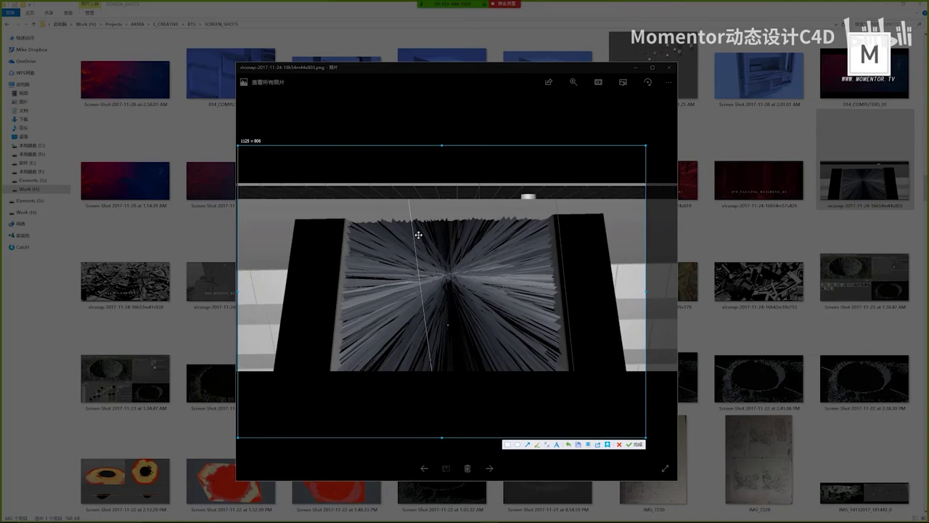
pyautogui.click(537, 446)
pyautogui.moveTo(448, 224)
pyautogui.mouseDown()
pyautogui.moveTo(540, 326)
pyautogui.moveTo(477, 307)
pyautogui.mouseUp()
pyautogui.hotkey('ctrl', 'z')
pyautogui.press('Escape')
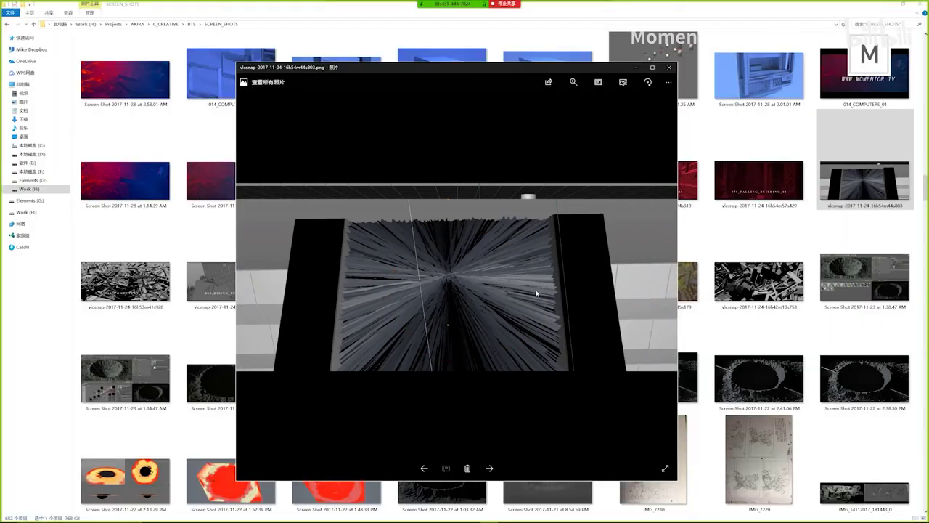
# - Capture the viewer again, draw red pen strokes around the shard burst, then undo and cancel
pyautogui.hotkey('ctrl', 'alt', 'a')
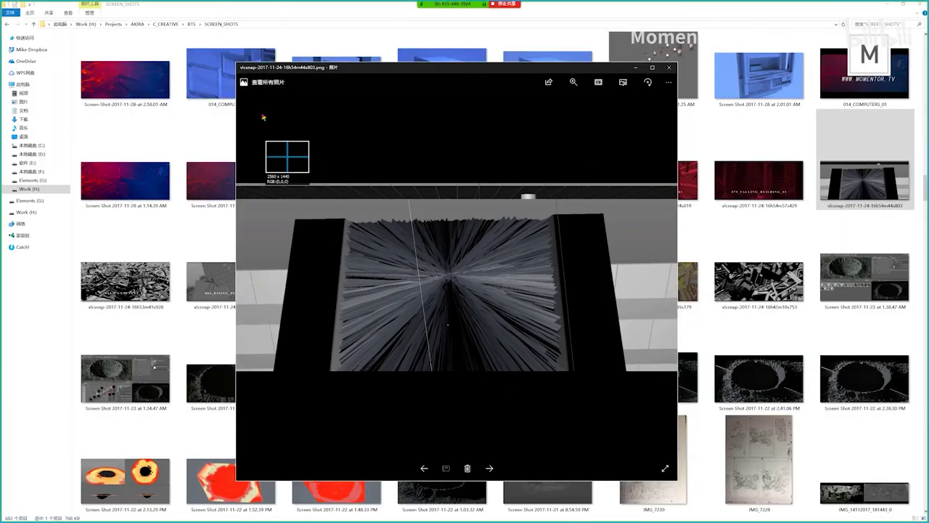
pyautogui.moveTo(236, 134)
pyautogui.mouseDown()
pyautogui.moveTo(544, 380)
pyautogui.moveTo(695, 437)
pyautogui.mouseUp()
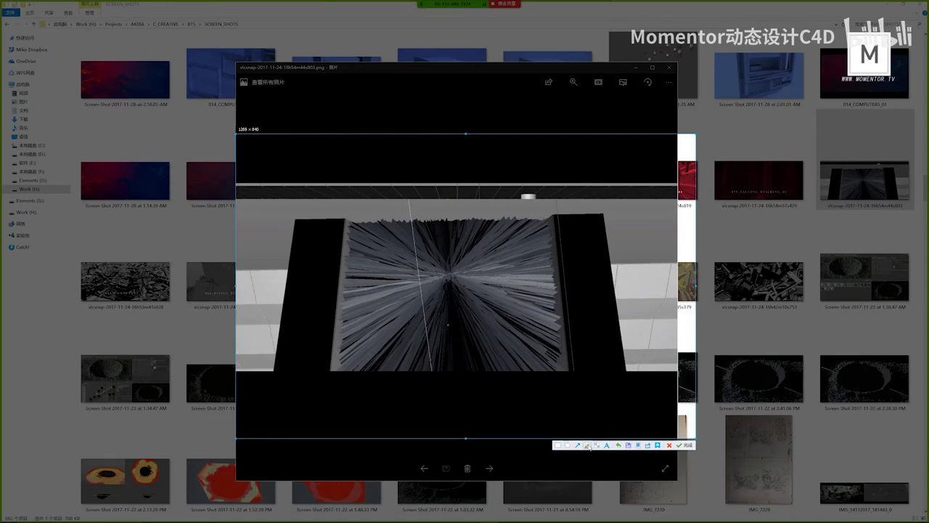
pyautogui.click(588, 445)
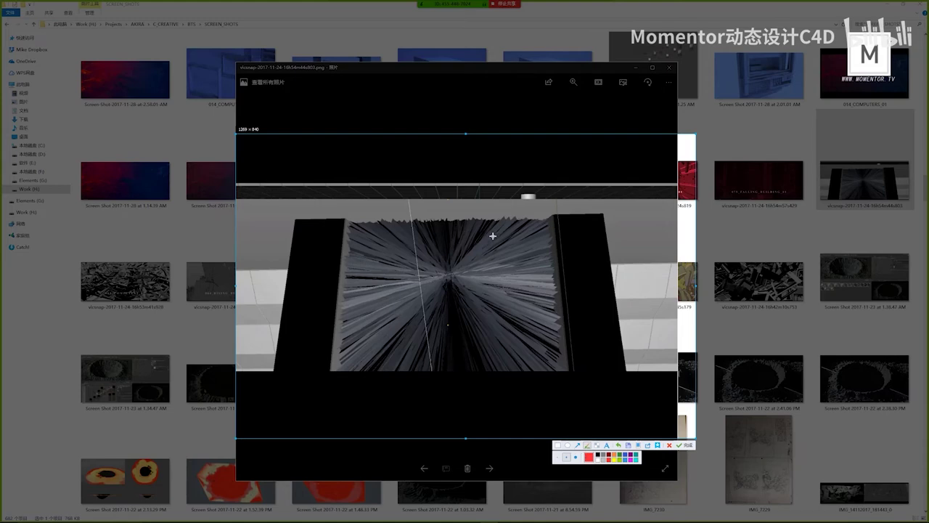
pyautogui.moveTo(514, 215)
pyautogui.mouseDown()
pyautogui.moveTo(371, 303)
pyautogui.moveTo(336, 336)
pyautogui.moveTo(519, 216)
pyautogui.mouseUp()
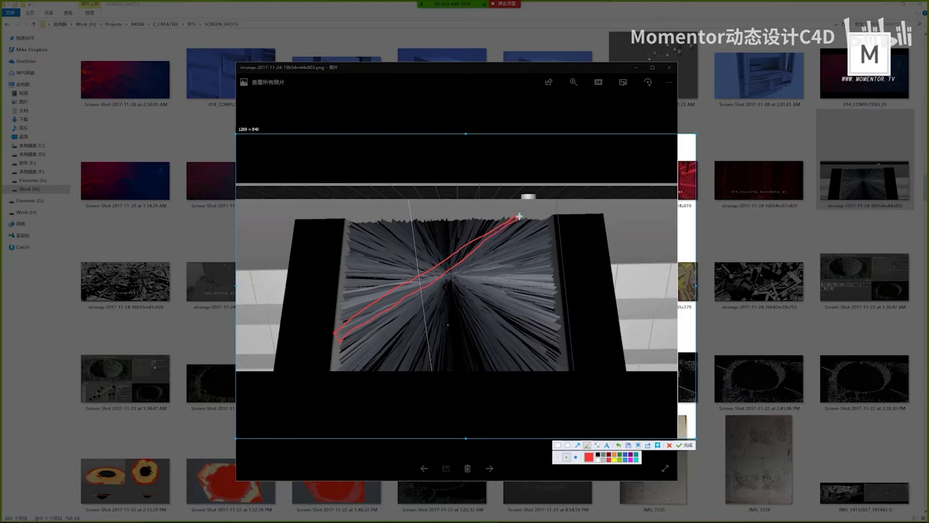
pyautogui.moveTo(444, 224)
pyautogui.mouseDown()
pyautogui.moveTo(386, 230)
pyautogui.moveTo(342, 273)
pyautogui.moveTo(369, 360)
pyautogui.moveTo(501, 363)
pyautogui.moveTo(532, 260)
pyautogui.mouseUp()
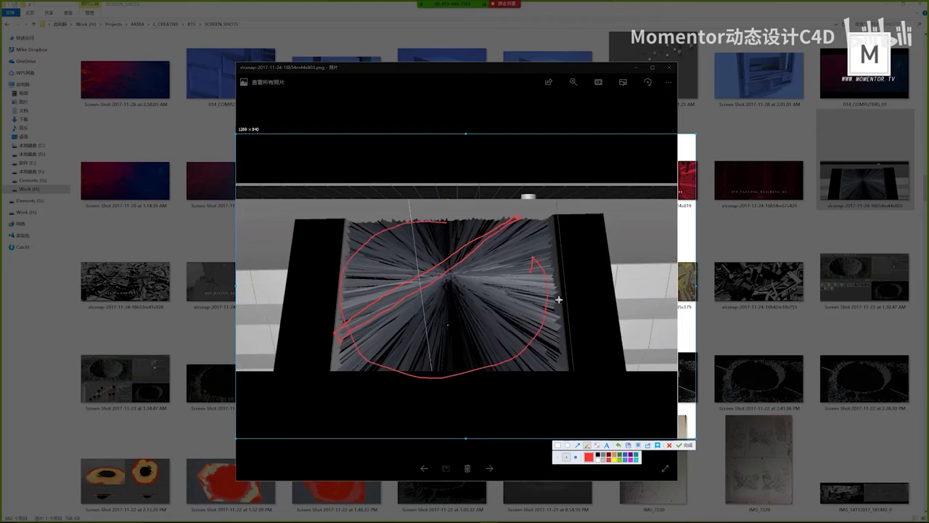
pyautogui.hotkey('ctrl', 'z')
pyautogui.hotkey('ctrl', 'z')
pyautogui.moveTo(349, 199)
pyautogui.mouseDown()
pyautogui.moveTo(554, 216)
pyautogui.moveTo(445, 196)
pyautogui.moveTo(363, 198)
pyautogui.mouseUp()
pyautogui.hotkey('ctrl', 'z')
pyautogui.press('Escape')
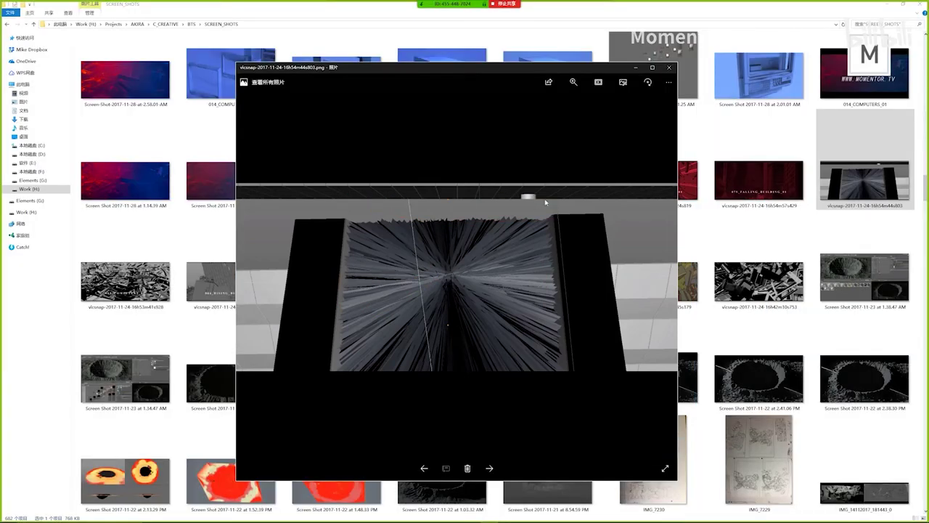
# - Open IMG_6936.JPG and step back to the 2017-10-19 1.10.09 AM screenshot
pyautogui.click(669, 67)
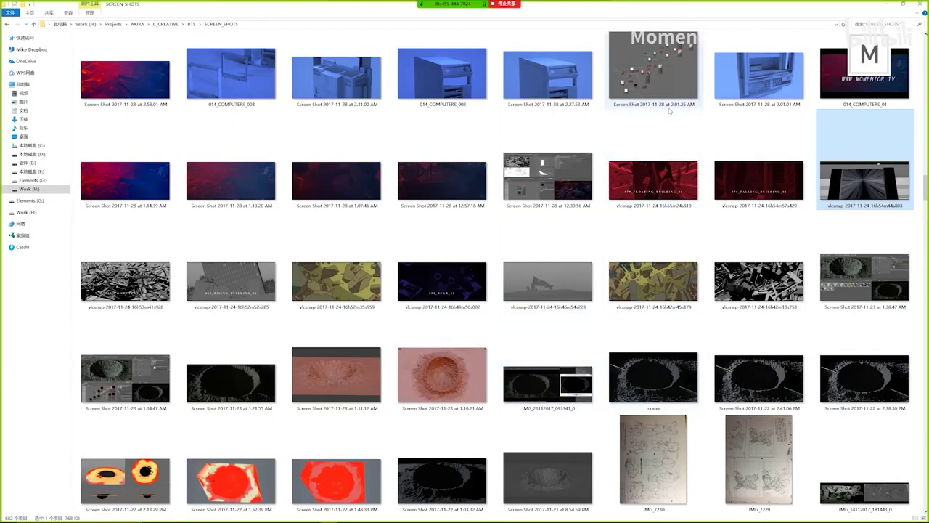
pyautogui.scroll(-10, 713, 385)
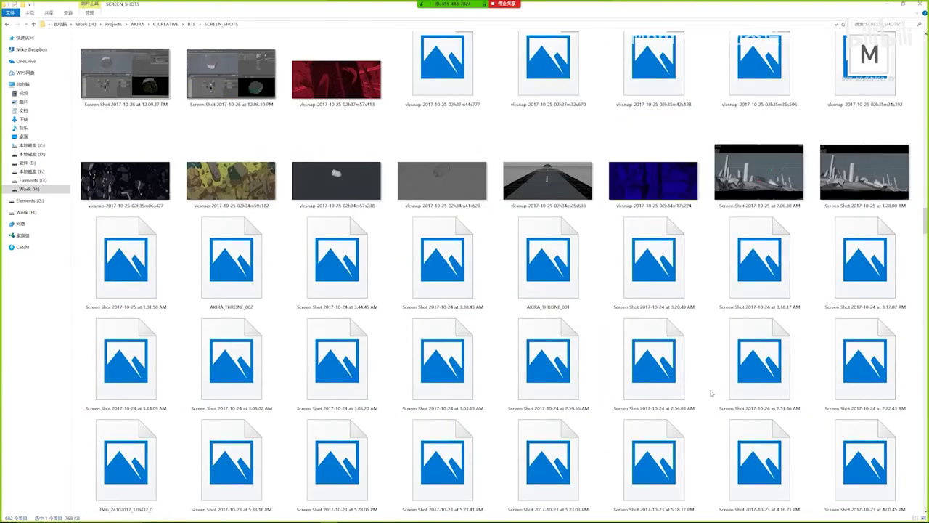
pyautogui.scroll(-5, 712, 393)
pyautogui.click(744, 410)
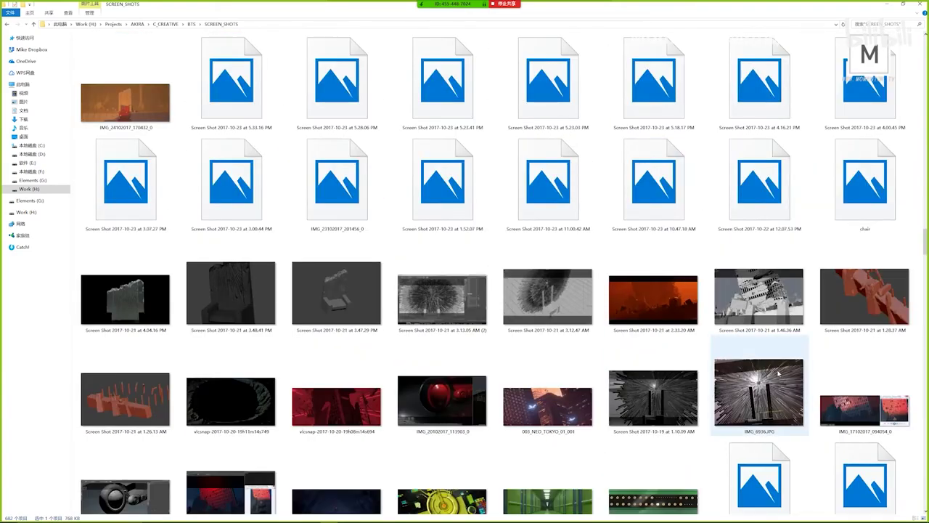
pyautogui.doubleClick(744, 410)
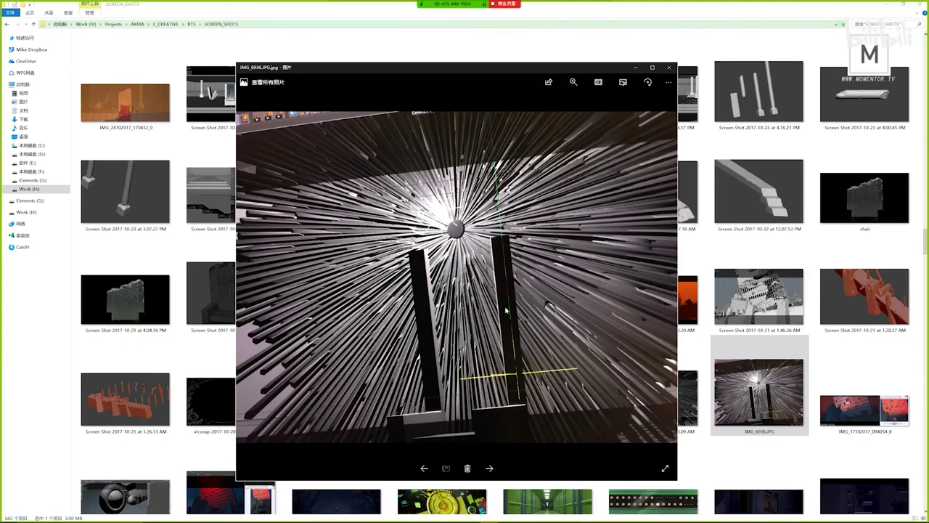
pyautogui.click(424, 468)
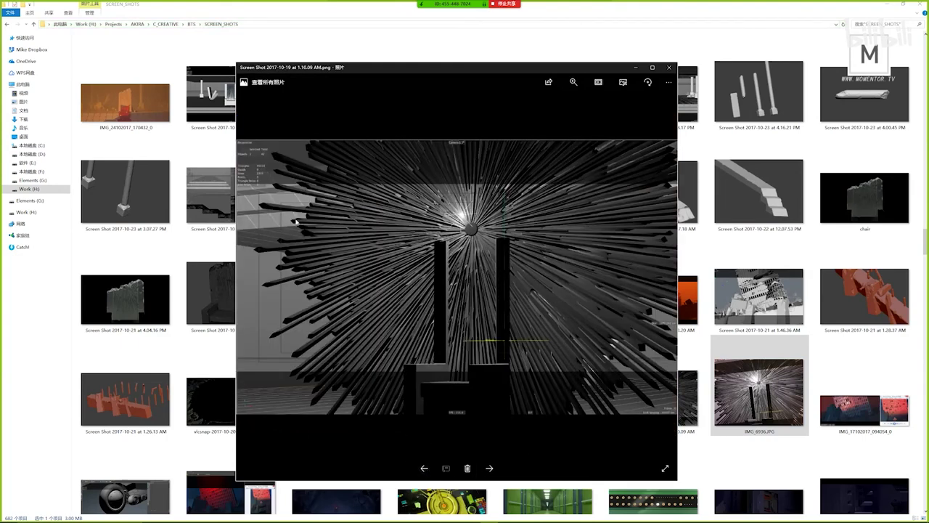
# - Mark the screenshot with a red brush capture, discard it, and close the viewer
pyautogui.hotkey('ctrl', 'alt', 'a')
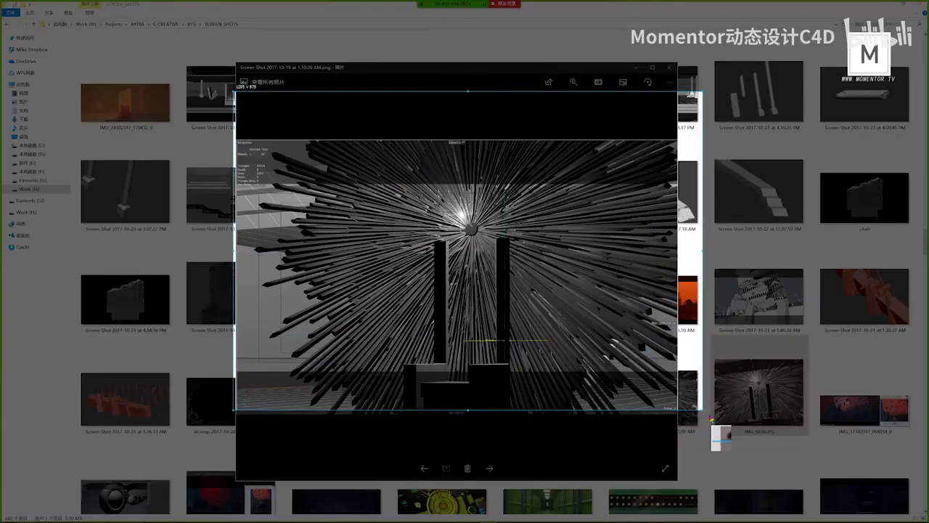
pyautogui.moveTo(234, 91); pyautogui.dragTo(736, 434)
pyautogui.click(627, 441)
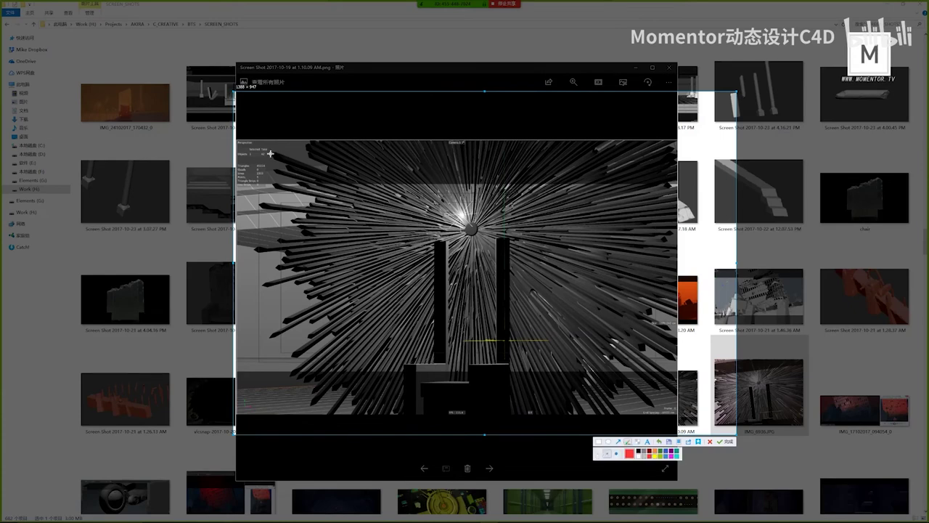
pyautogui.moveTo(271, 154)
pyautogui.mouseDown()
pyautogui.moveTo(451, 220)
pyautogui.moveTo(274, 154)
pyautogui.mouseUp()
pyautogui.hotkey('ctrl', 'z')
pyautogui.hotkey('ctrl', 'z')
pyautogui.press('Escape')
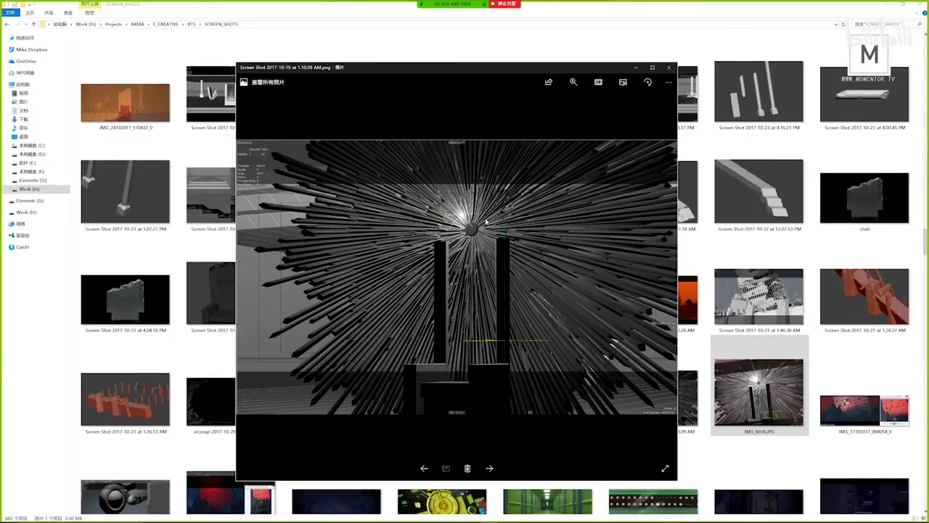
pyautogui.click(669, 67)
# - Preview chair, 3.13.05 AM (2) and the orange 2.33.20 AM city render, closing each
pyautogui.doubleClick(844, 194)
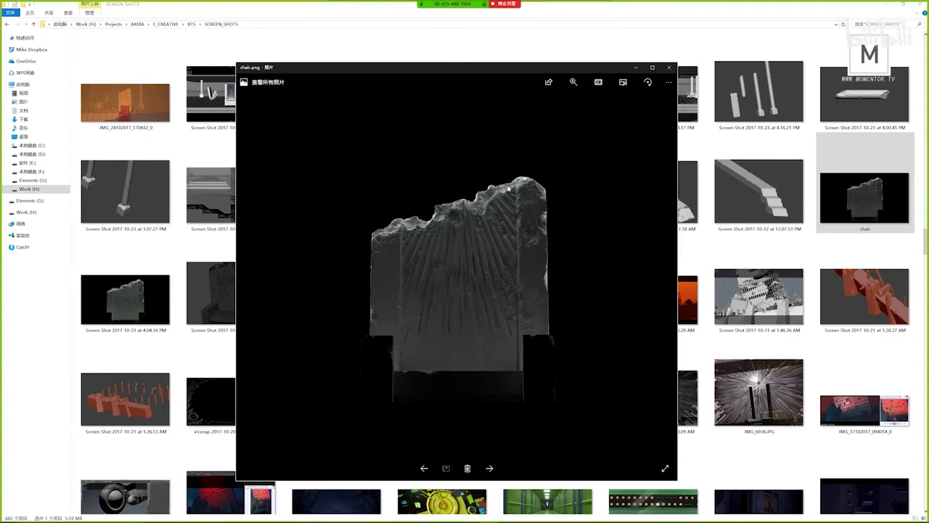
pyautogui.click(669, 67)
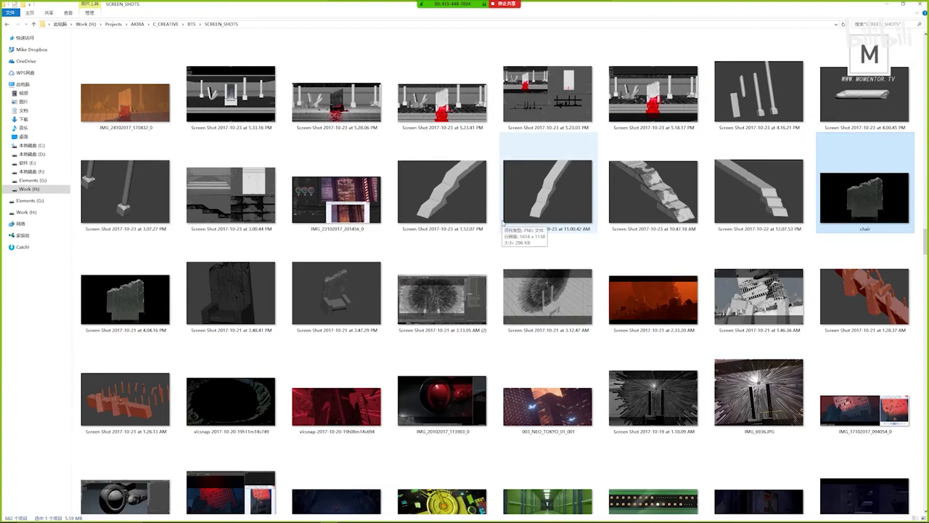
pyautogui.doubleClick(406, 305)
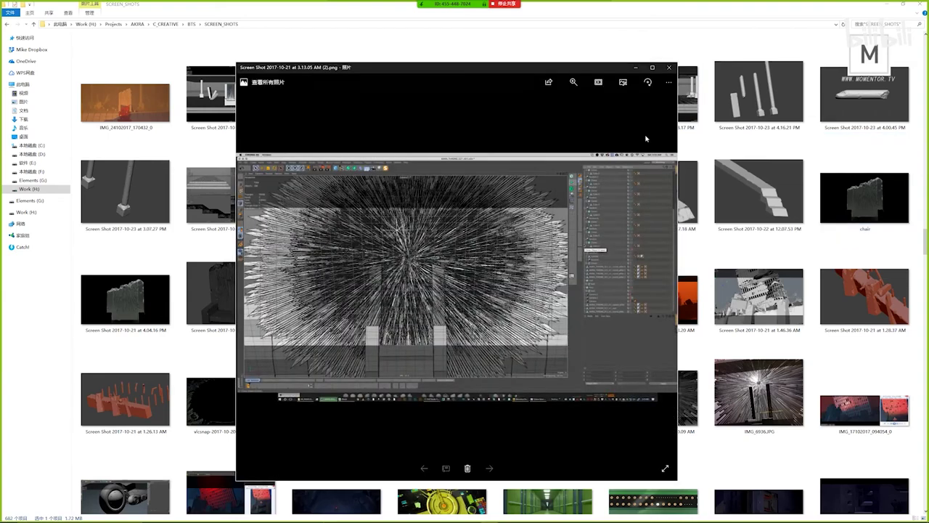
pyautogui.click(669, 68)
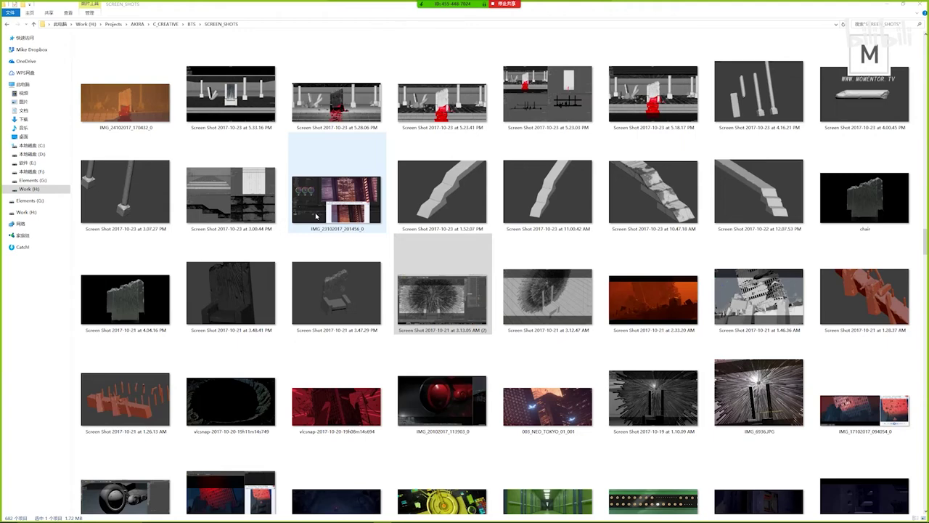
pyautogui.doubleClick(666, 300)
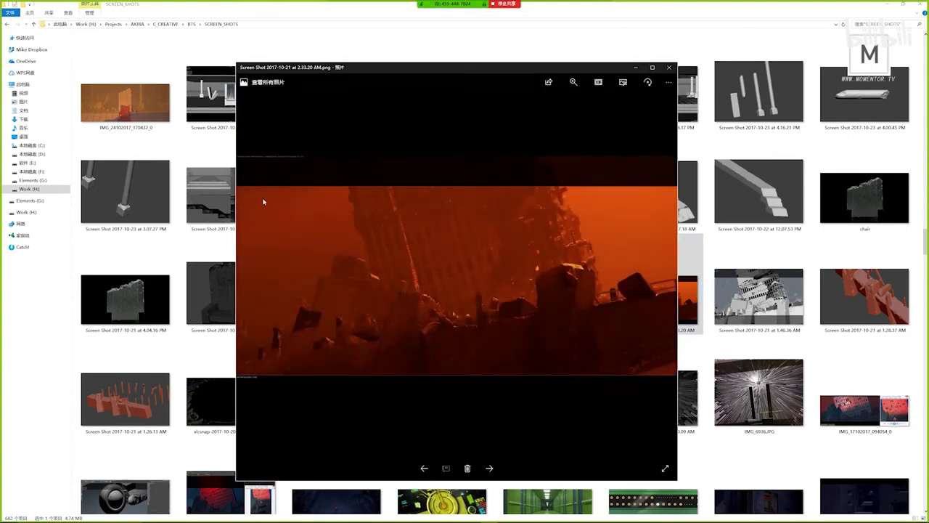
pyautogui.click(669, 67)
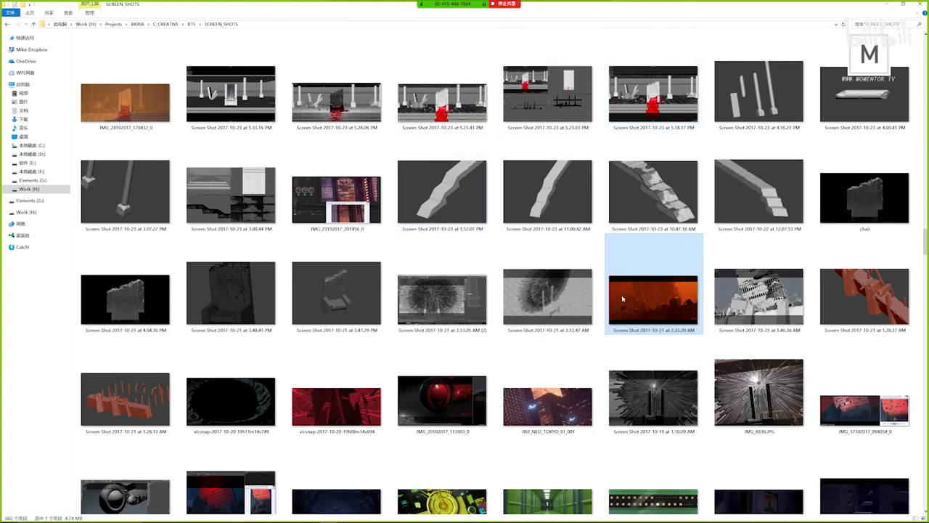
pyautogui.moveTo(630, 300)
pyautogui.hotkey('alt', 'Tab')
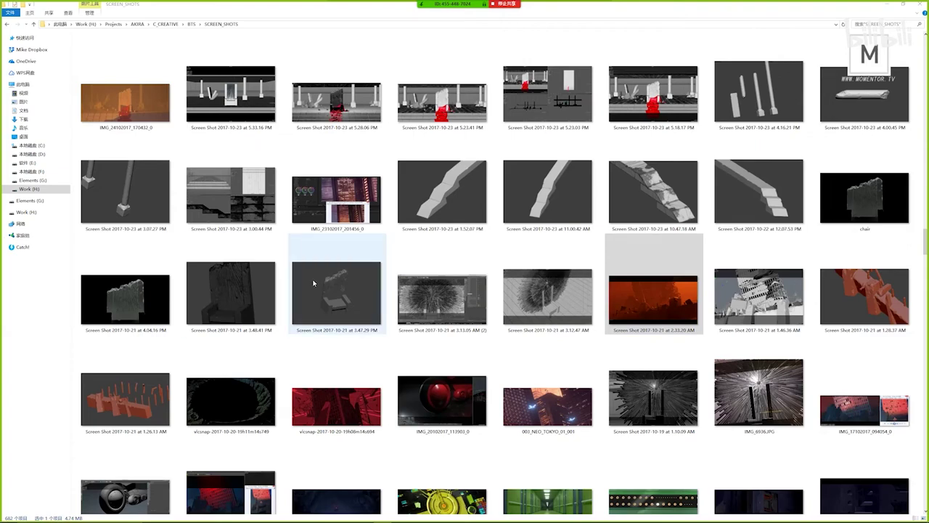
# - Clear the selection, preview the 2017-09-20 1.05.39 PM screenshot, then scroll back up
pyautogui.click(387, 353)
pyautogui.scroll(-3, 392, 354)
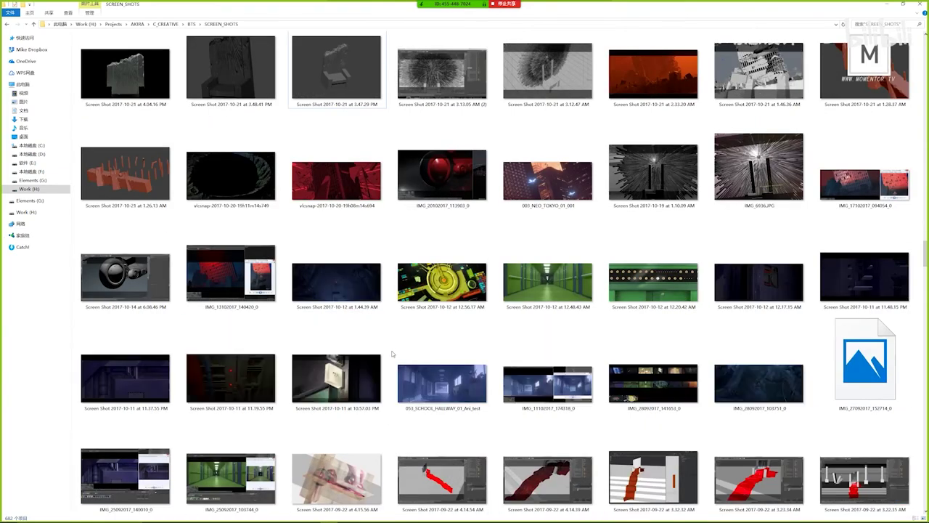
pyautogui.scroll(-4, 394, 335)
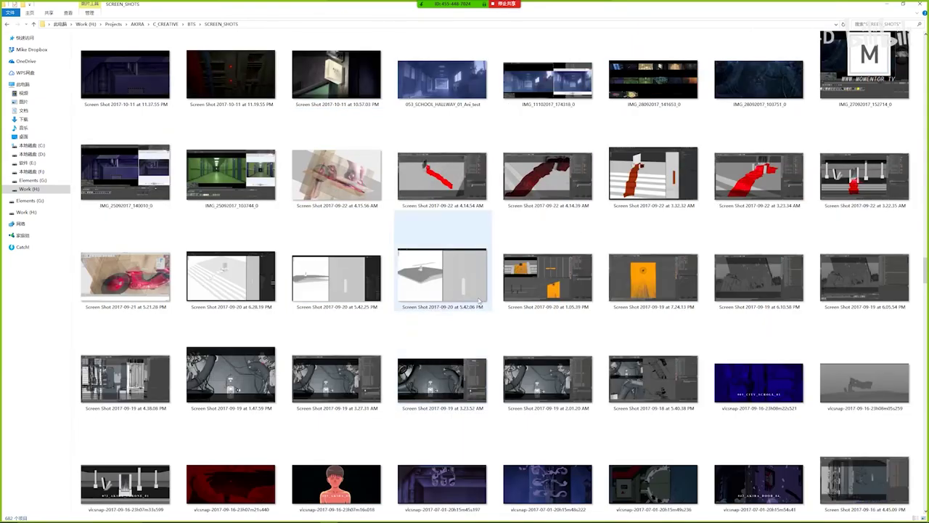
pyautogui.doubleClick(541, 275)
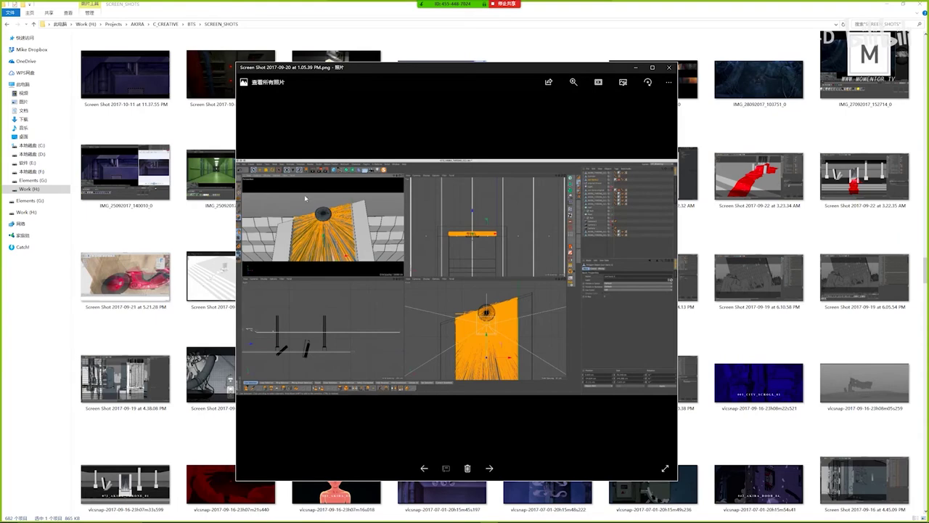
pyautogui.click(669, 67)
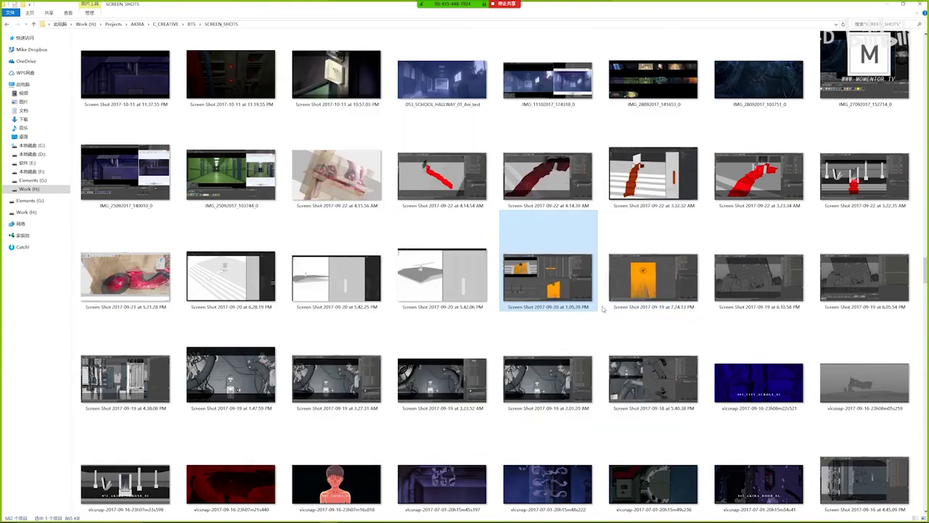
pyautogui.scroll(-4, 607, 313)
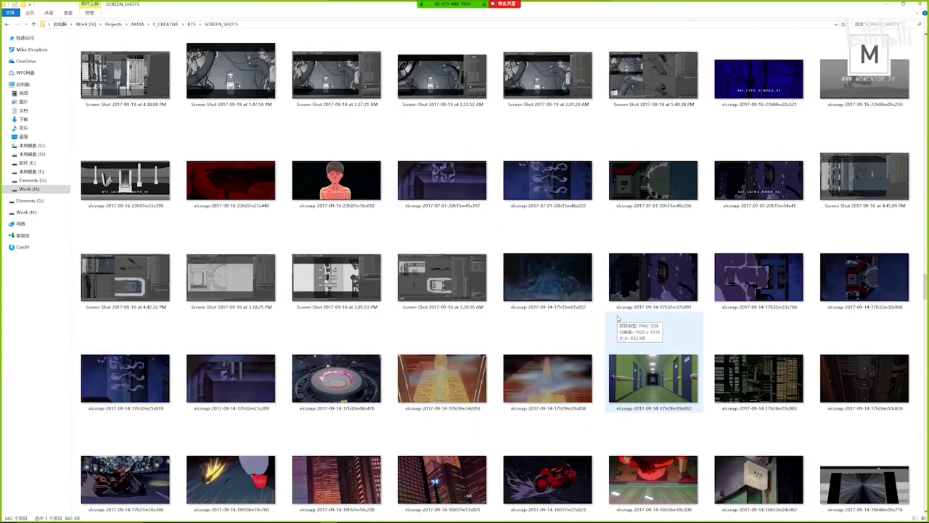
pyautogui.scroll(20, 617, 318)
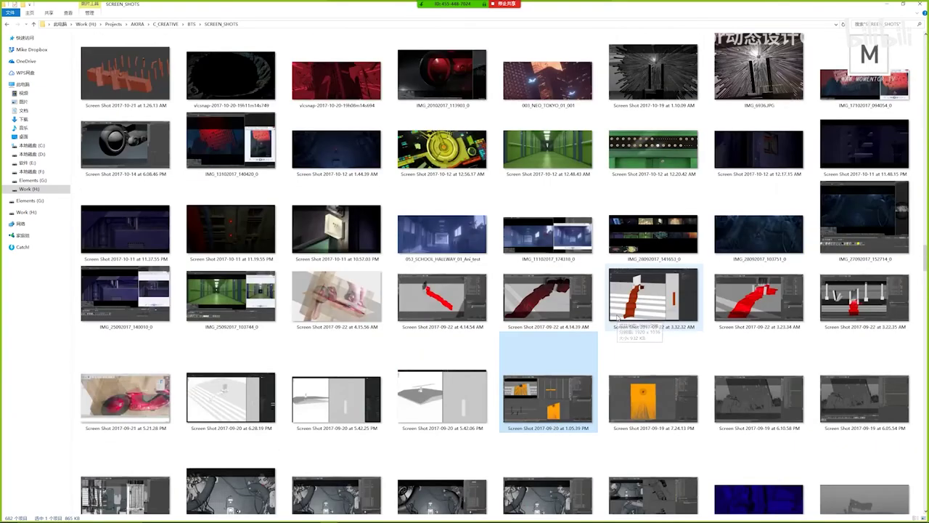
pyautogui.scroll(15, 618, 313)
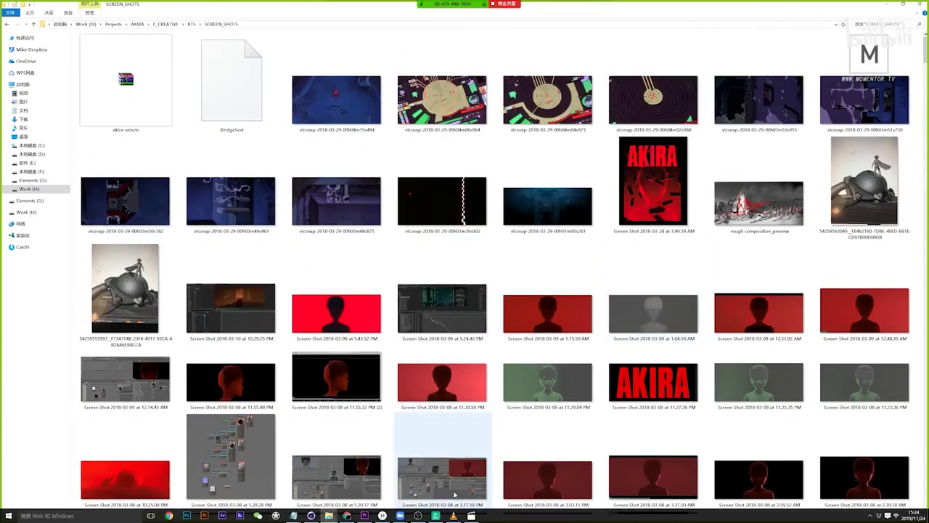
pyautogui.moveTo(419, 516)
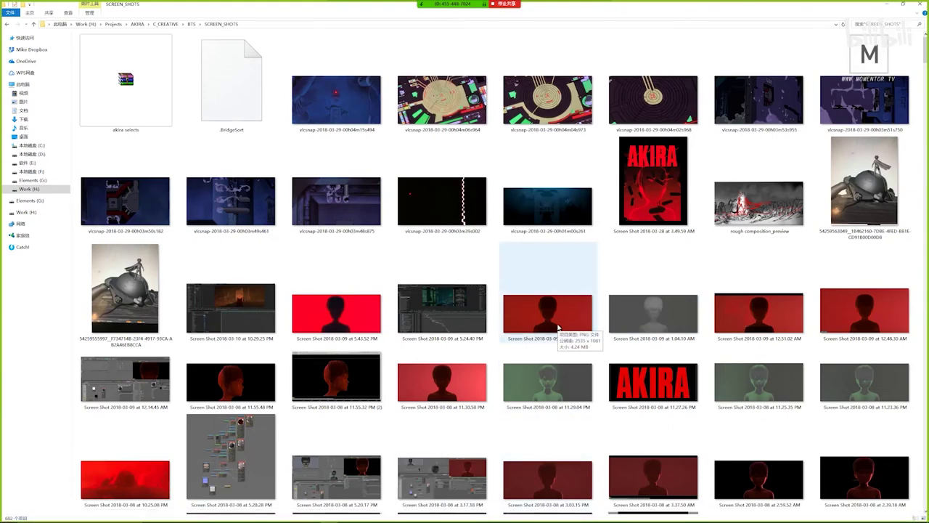
pyautogui.doubleClick(719, 212)
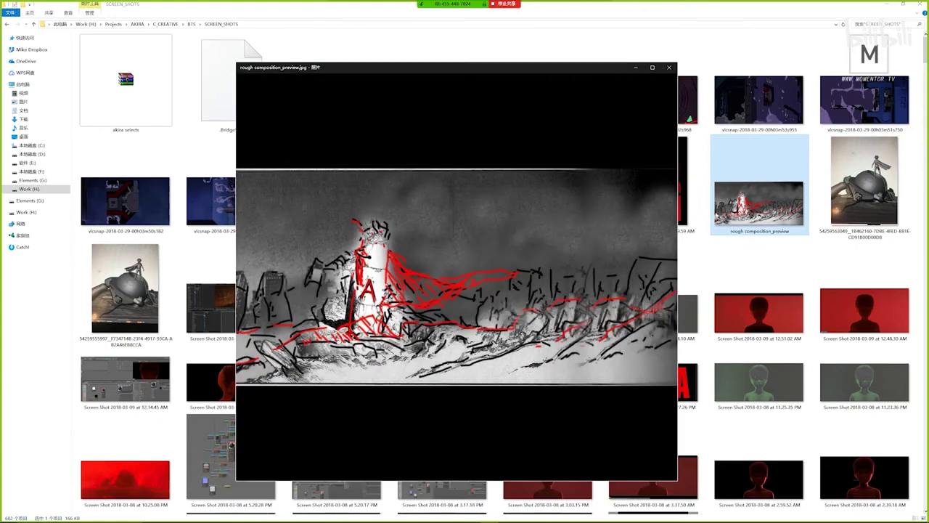
pyautogui.click(668, 67)
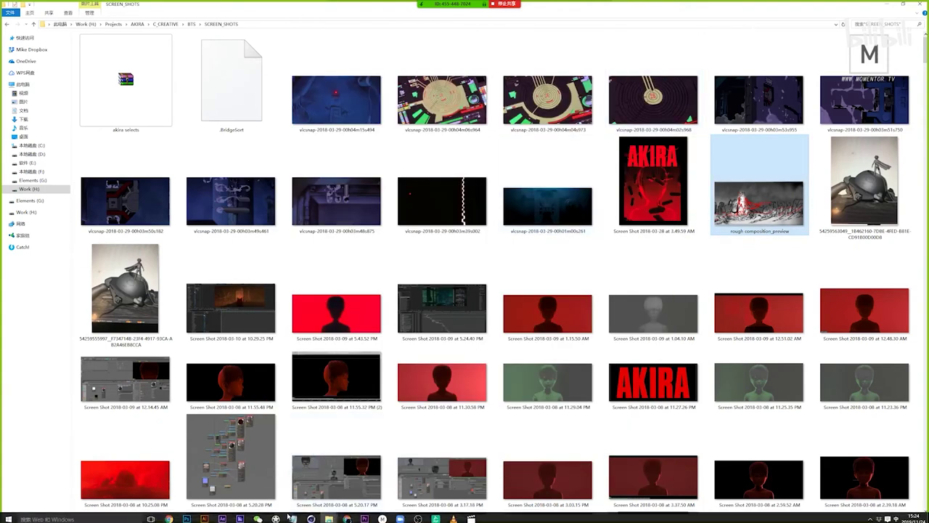
pyautogui.scroll(-3, 312, 349)
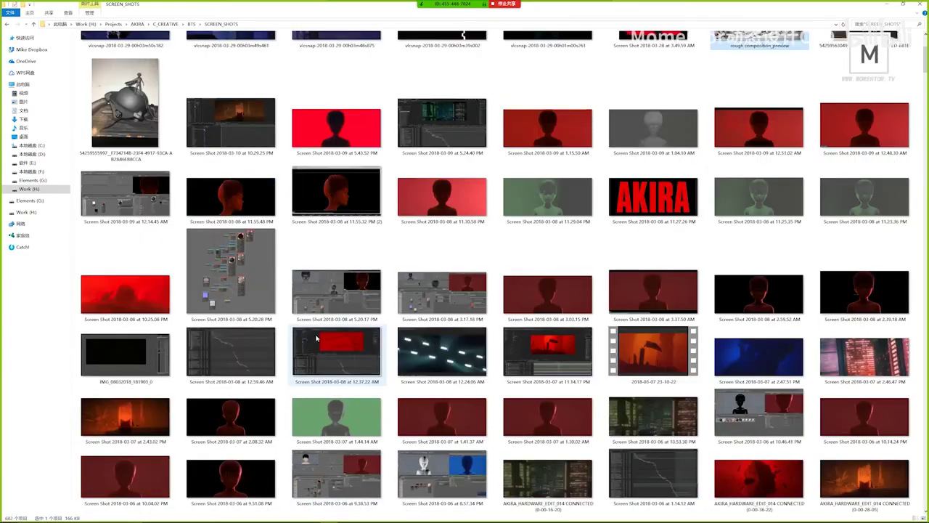
pyautogui.scroll(3, 320, 333)
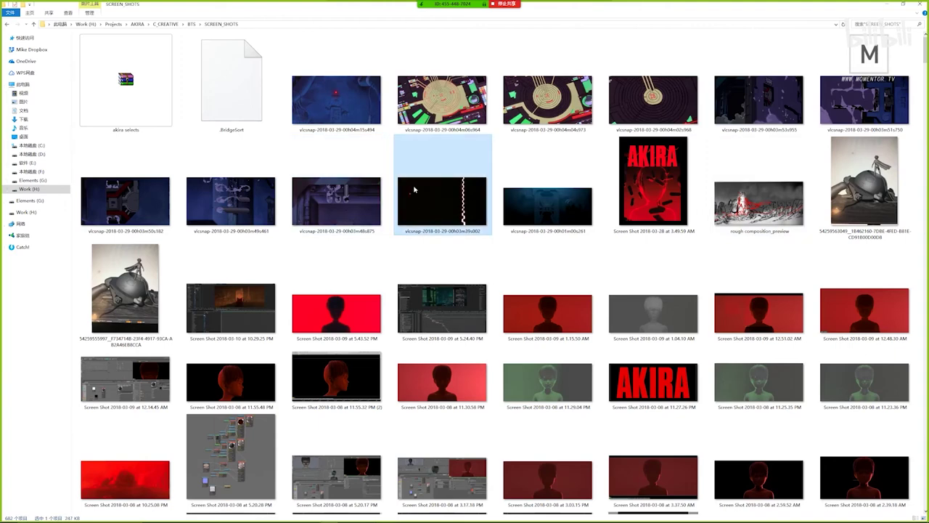
pyautogui.click(408, 117)
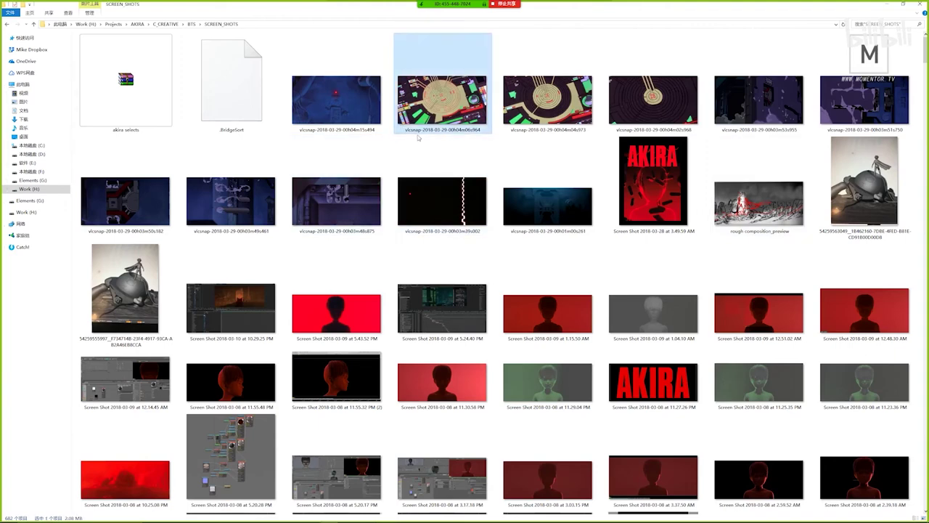
pyautogui.click(497, 138)
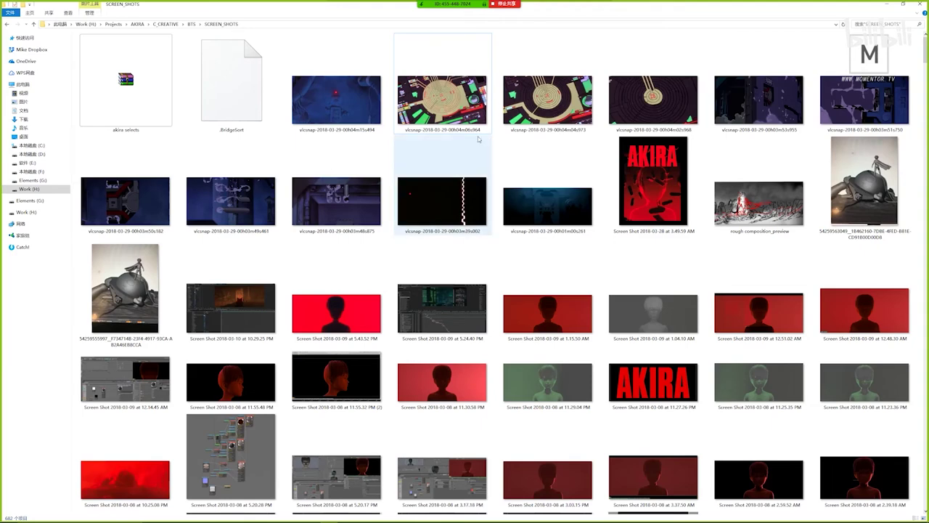
pyautogui.moveTo(329, 516)
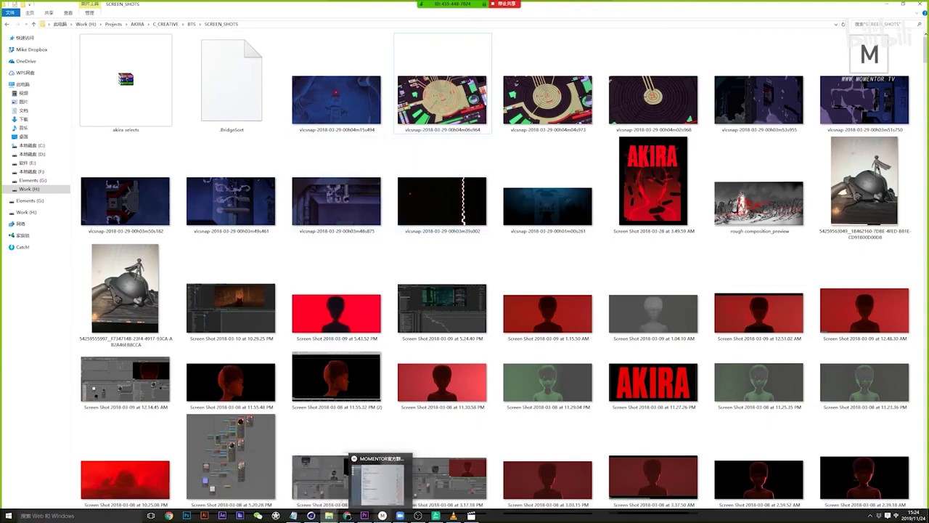
pyautogui.moveTo(434, 516)
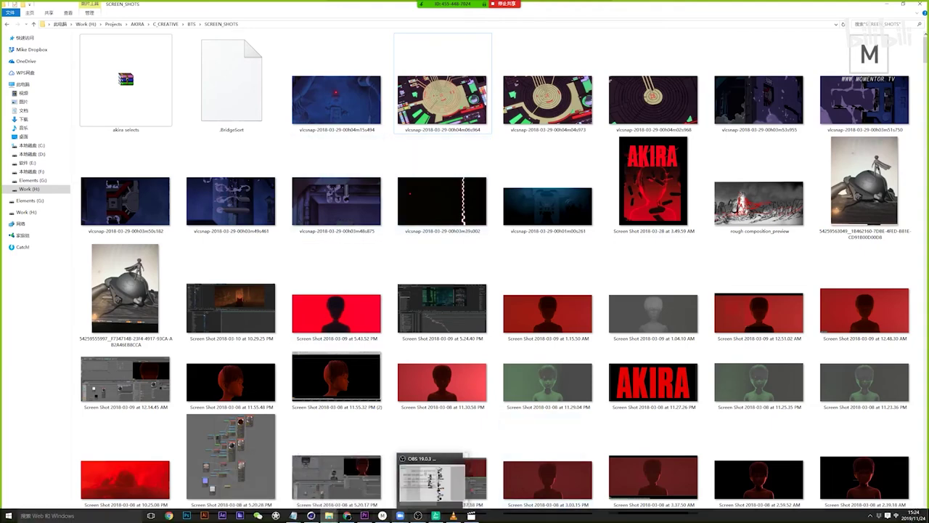
pyautogui.moveTo(258, 517)
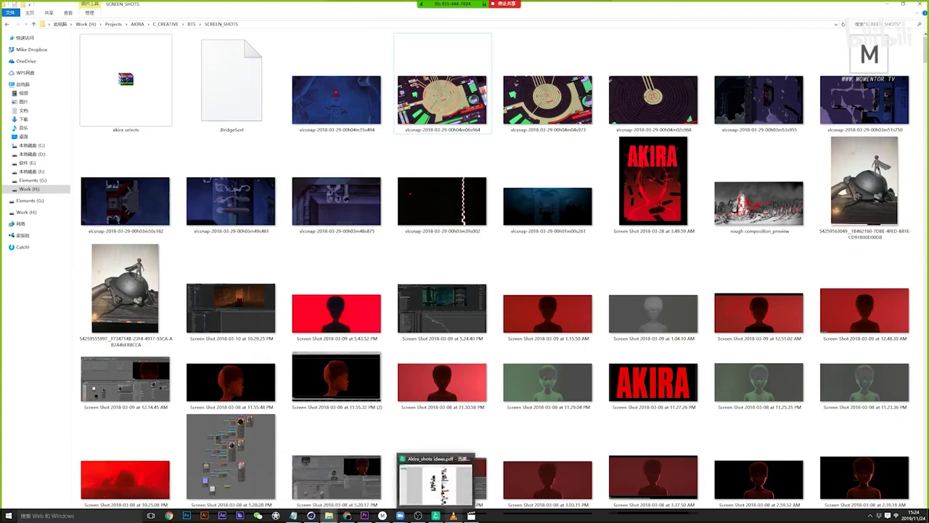
pyautogui.moveTo(382, 516)
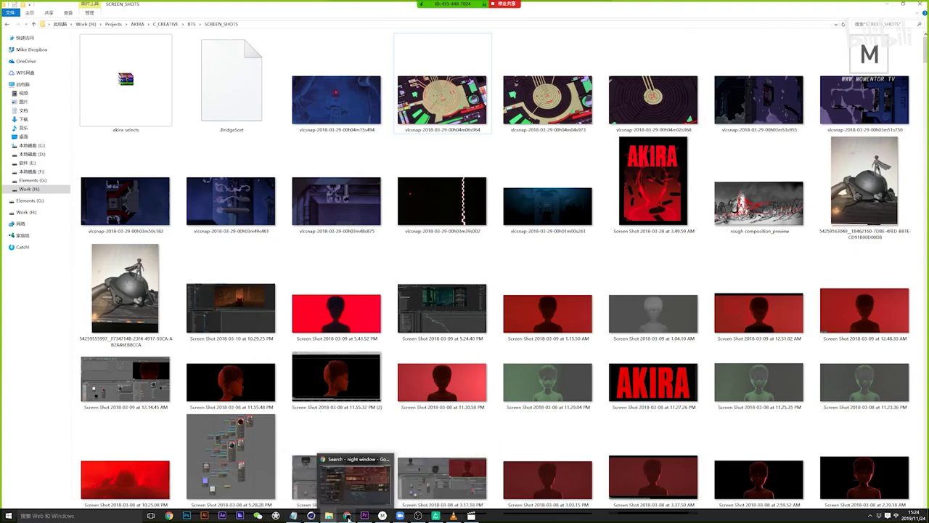
pyautogui.click(347, 516)
pyautogui.click(37, 7)
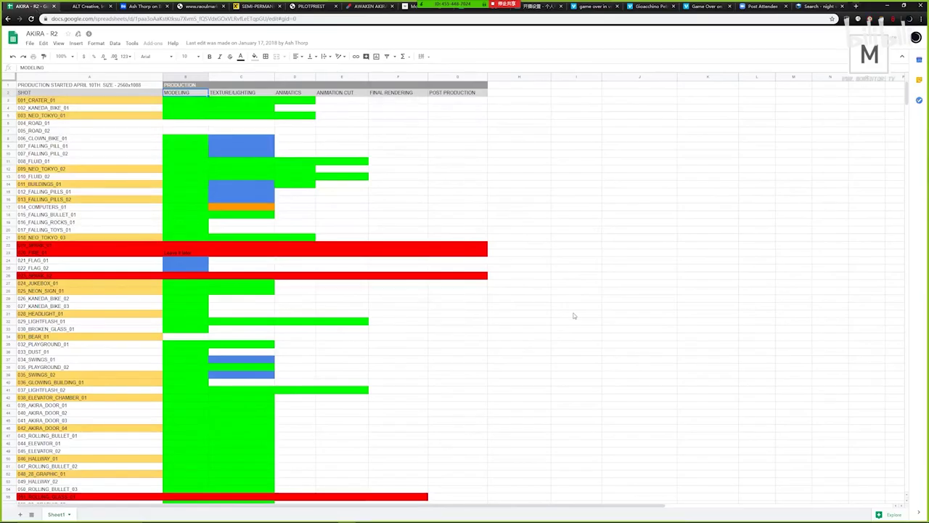
pyautogui.scroll(-2, 573, 317)
pyautogui.scroll(2, 570, 319)
pyautogui.scroll(-2, 550, 307)
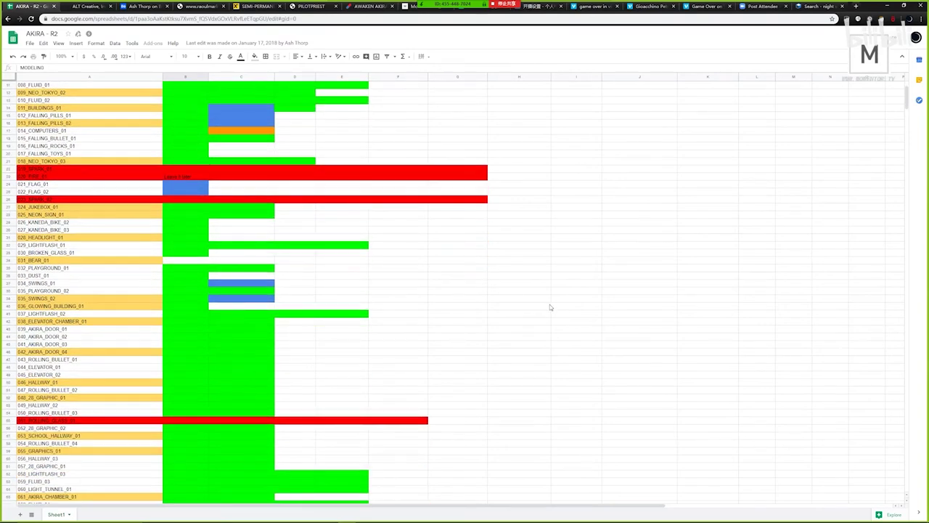
pyautogui.scroll(2, 550, 305)
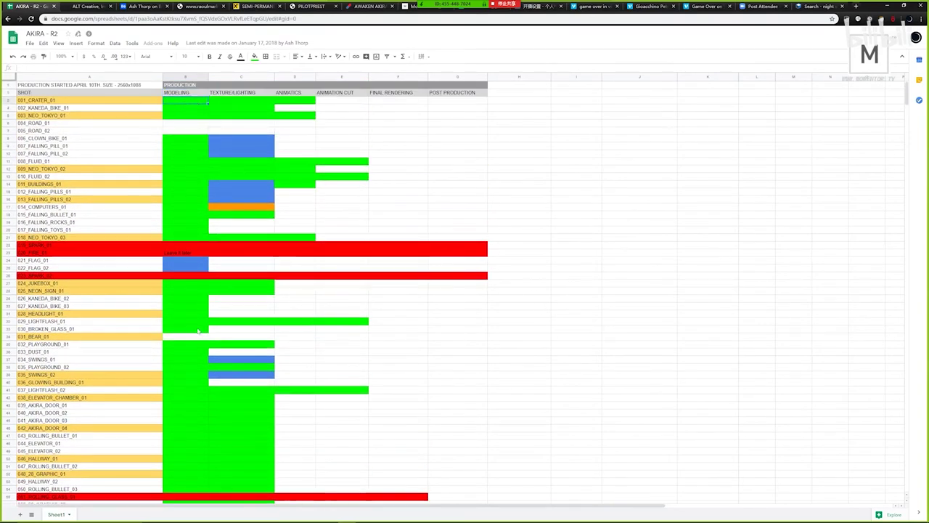
pyautogui.scroll(-6, 190, 453)
pyautogui.scroll(6, 188, 446)
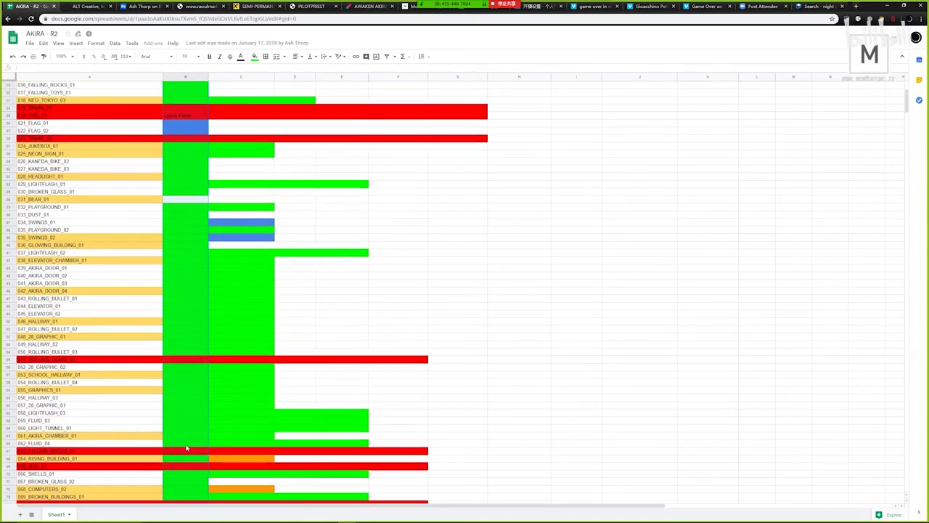
pyautogui.click(636, 178)
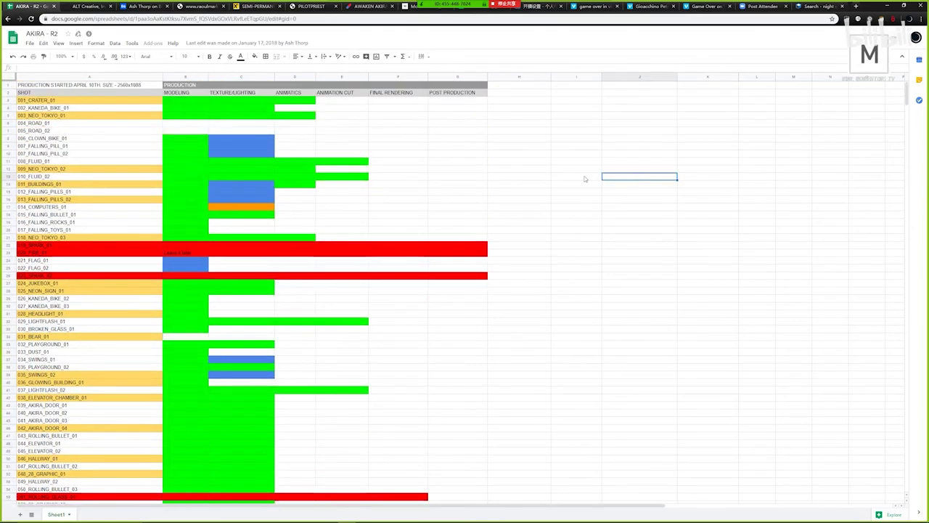
pyautogui.click(263, 94)
pyautogui.keyDown('shift'); pyautogui.click(482, 473); pyautogui.keyUp('shift')
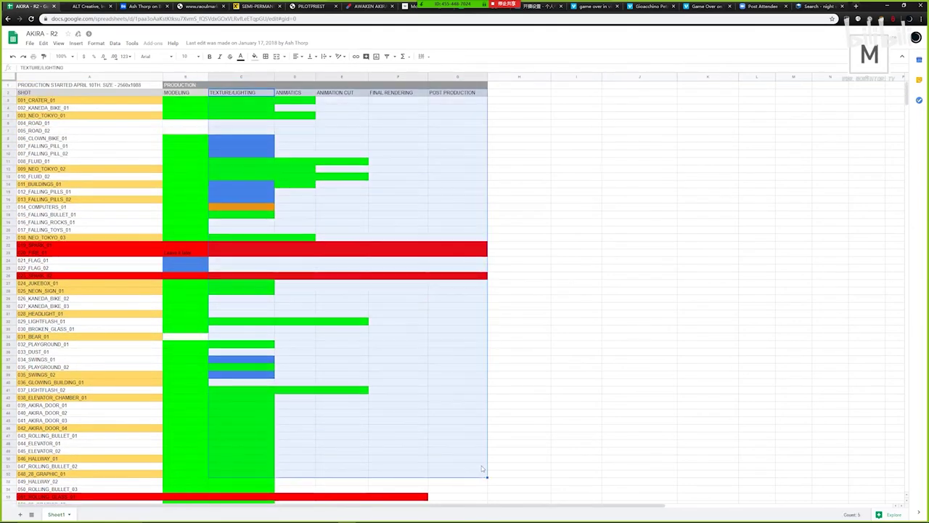
pyautogui.click(574, 442)
pyautogui.click(239, 87)
pyautogui.click(241, 92)
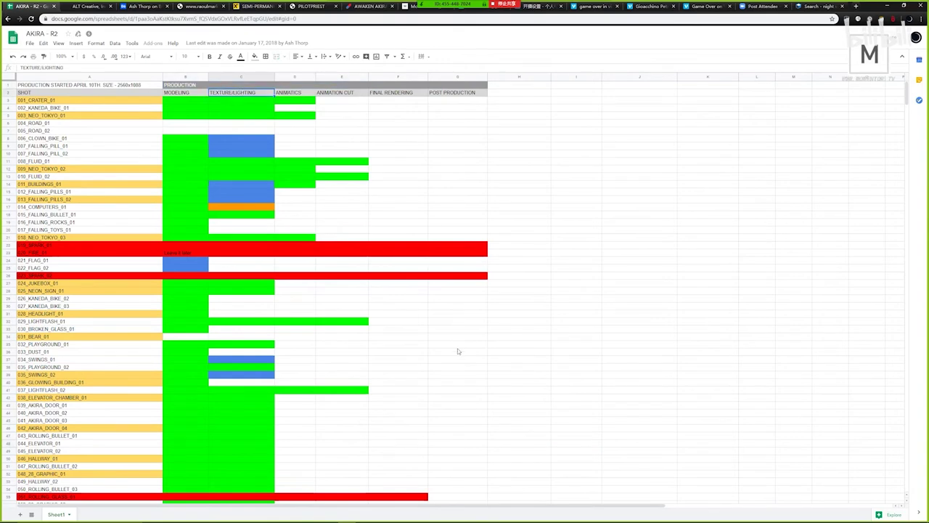
pyautogui.scroll(-3, 457, 348)
pyautogui.keyDown('shift'); pyautogui.click(462, 461); pyautogui.keyUp('shift')
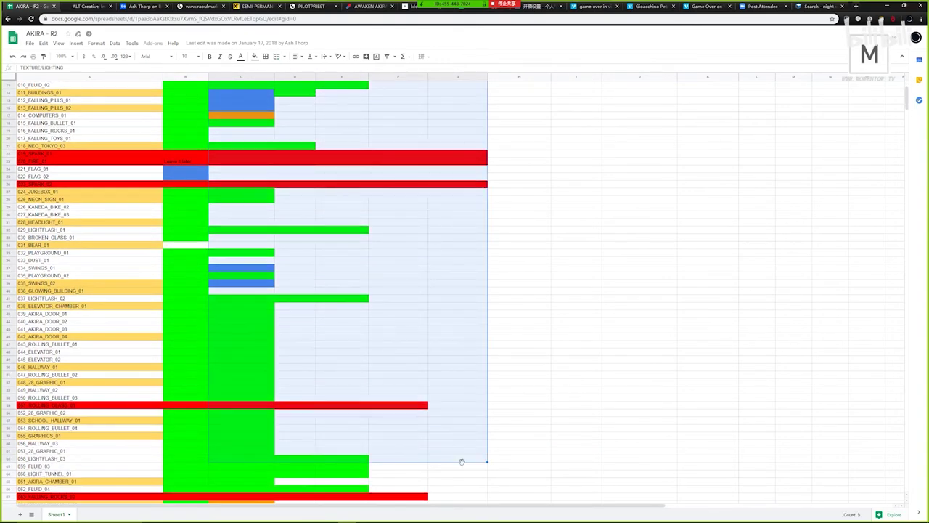
pyautogui.scroll(4, 474, 411)
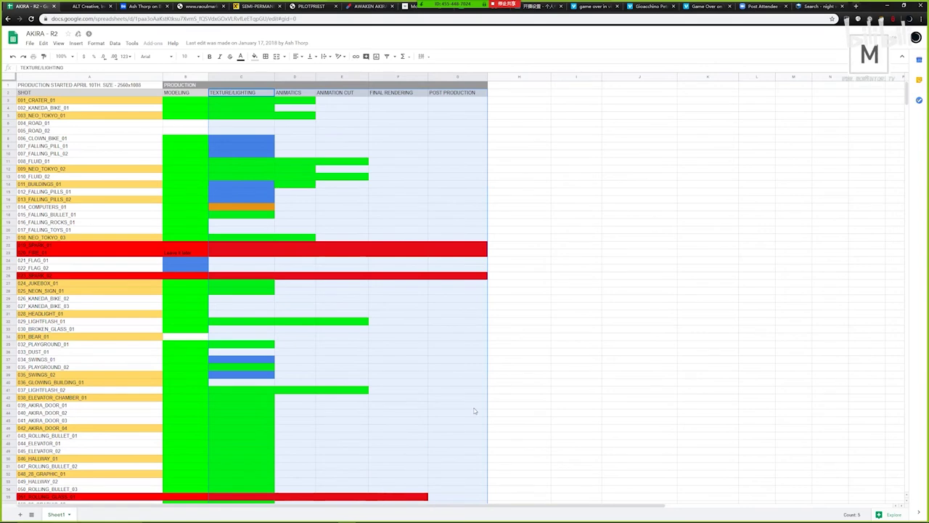
pyautogui.click(519, 374)
pyautogui.click(295, 211)
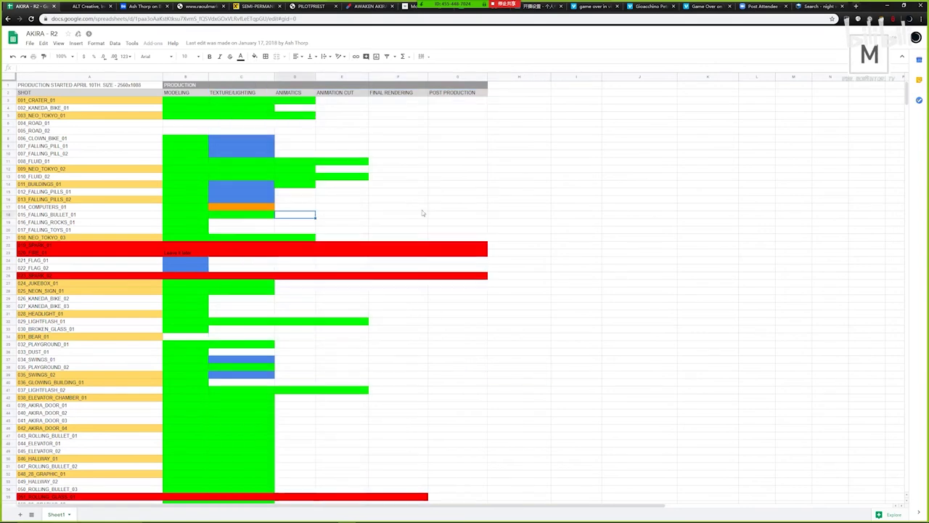
pyautogui.click(541, 201)
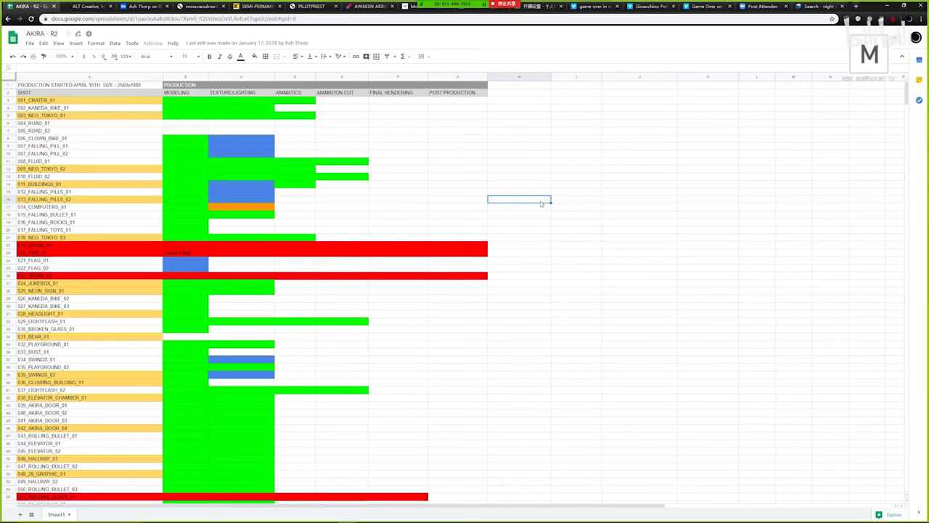
pyautogui.click(511, 92)
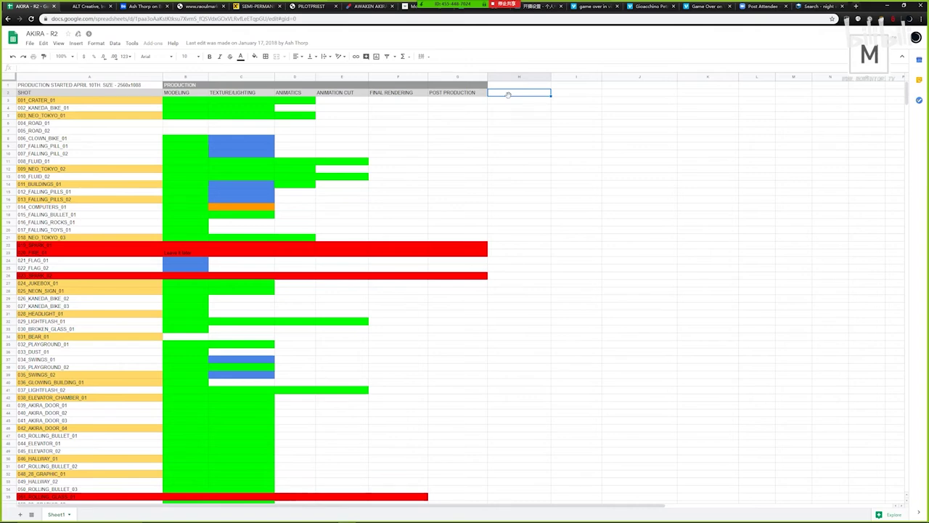
pyautogui.click(471, 102)
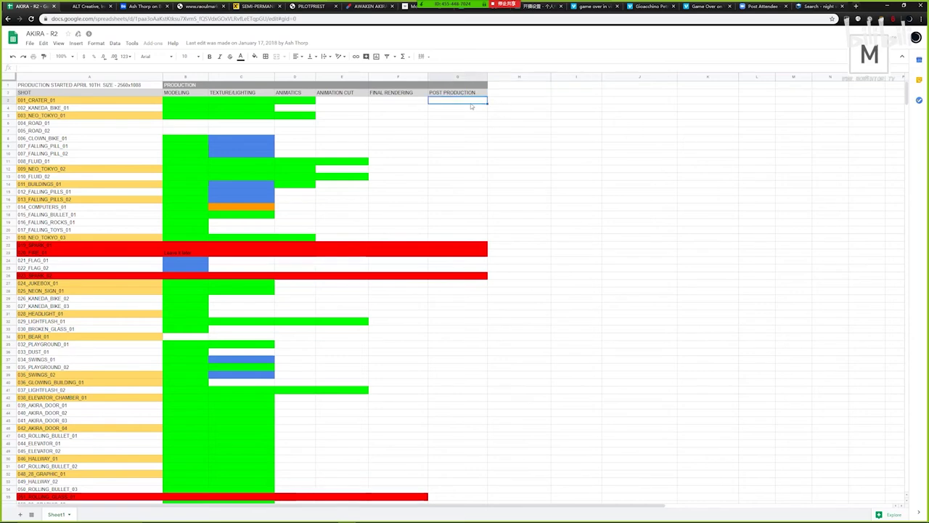
pyautogui.scroll(-3, 461, 217)
pyautogui.click(462, 263)
pyautogui.scroll(2, 462, 266)
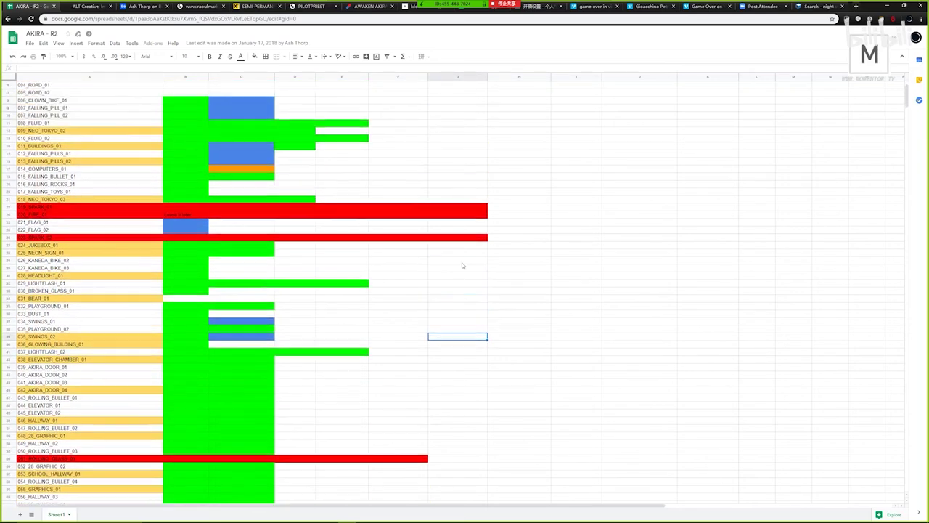
pyautogui.scroll(2, 463, 266)
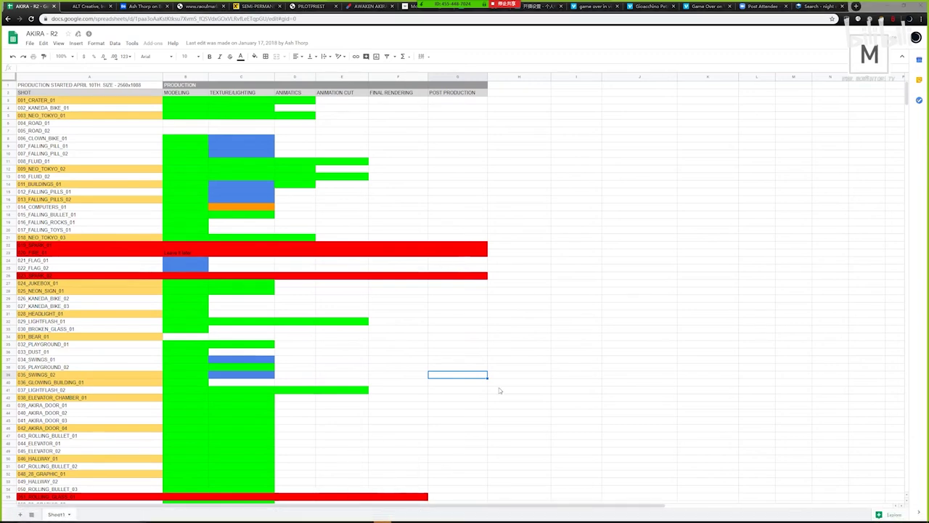
pyautogui.click(451, 290)
pyautogui.click(449, 230)
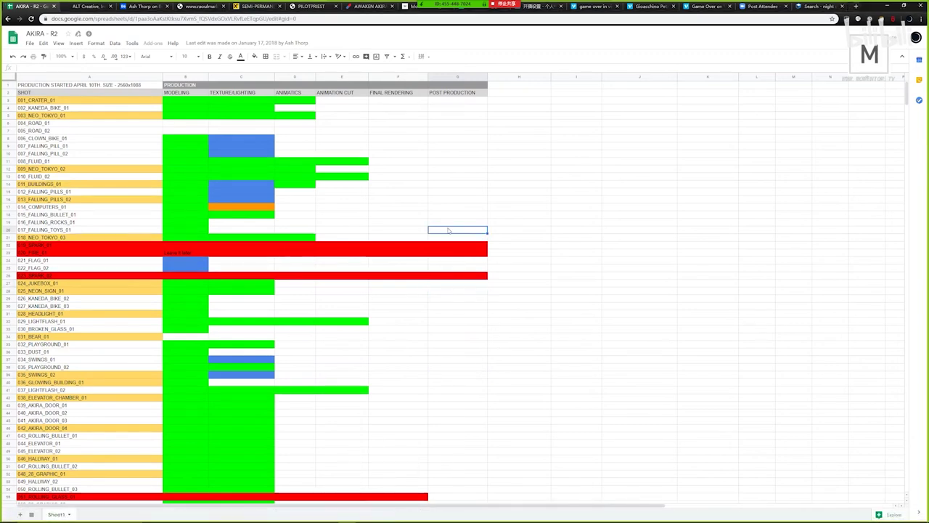
pyautogui.click(448, 193)
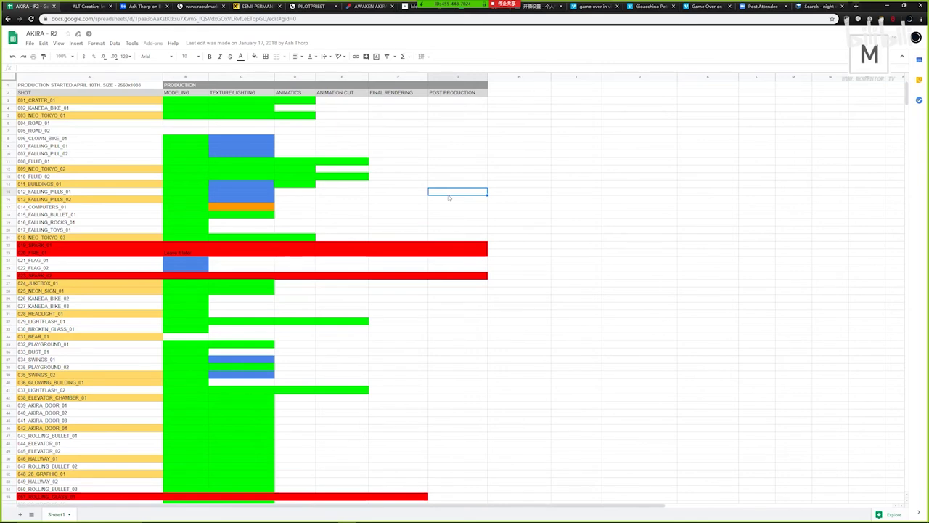
pyautogui.click(456, 201)
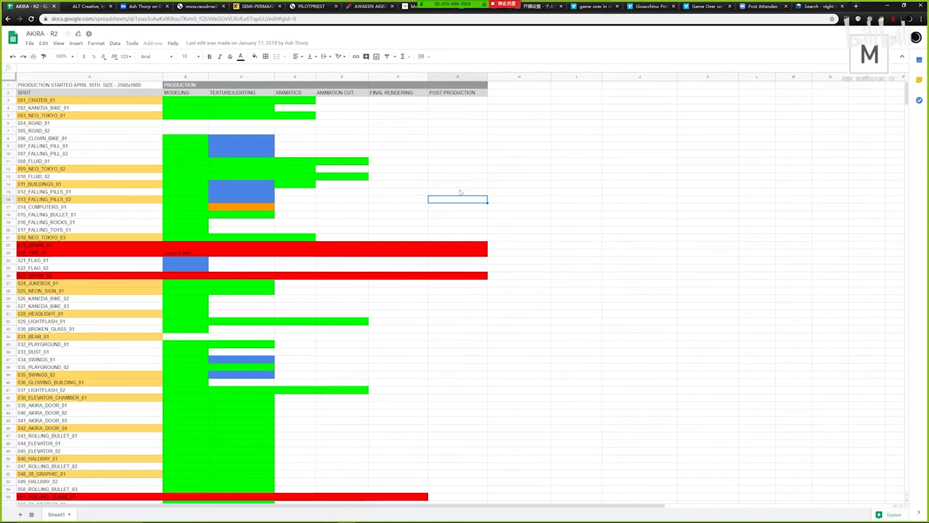
pyautogui.click(461, 178)
pyautogui.click(465, 162)
pyautogui.click(464, 192)
pyautogui.click(465, 177)
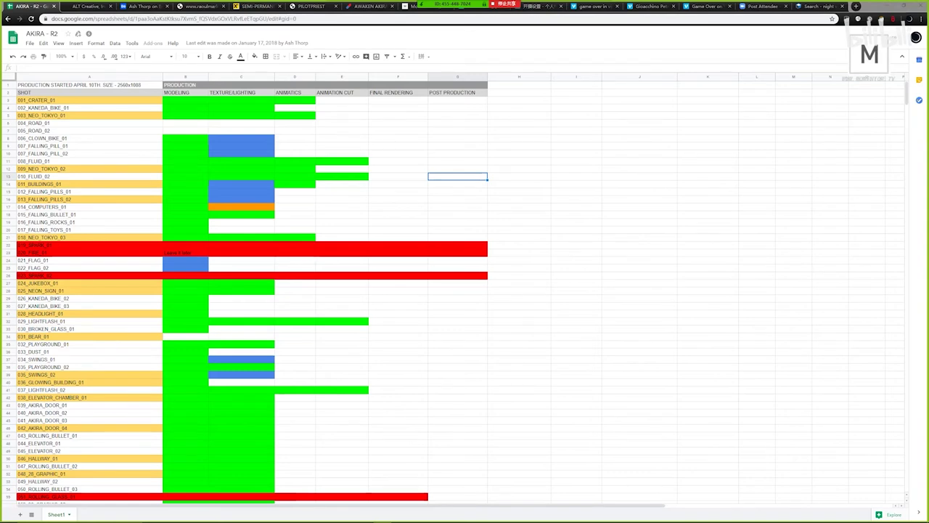
pyautogui.moveTo(351, 517)
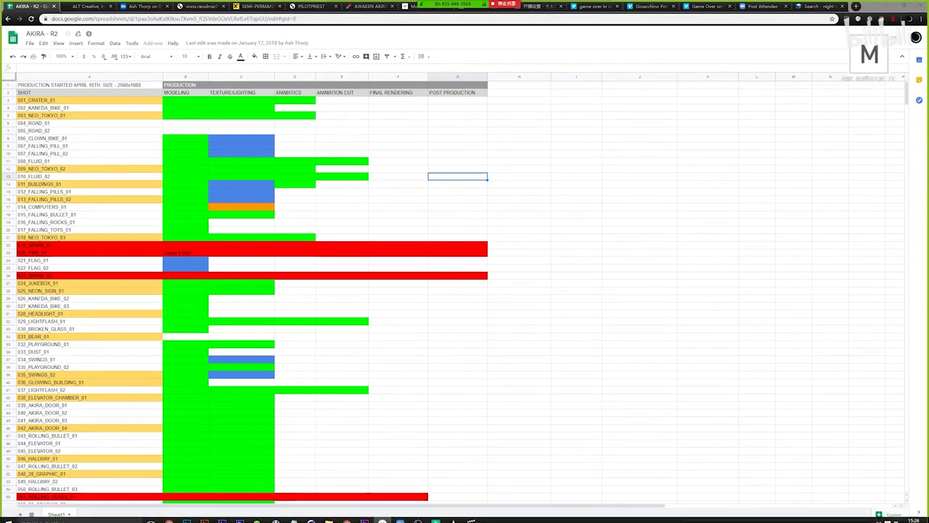
# - Bring up the neon sign project, select the main light's texture tag, and heighten the viewers
pyautogui.click(312, 516)
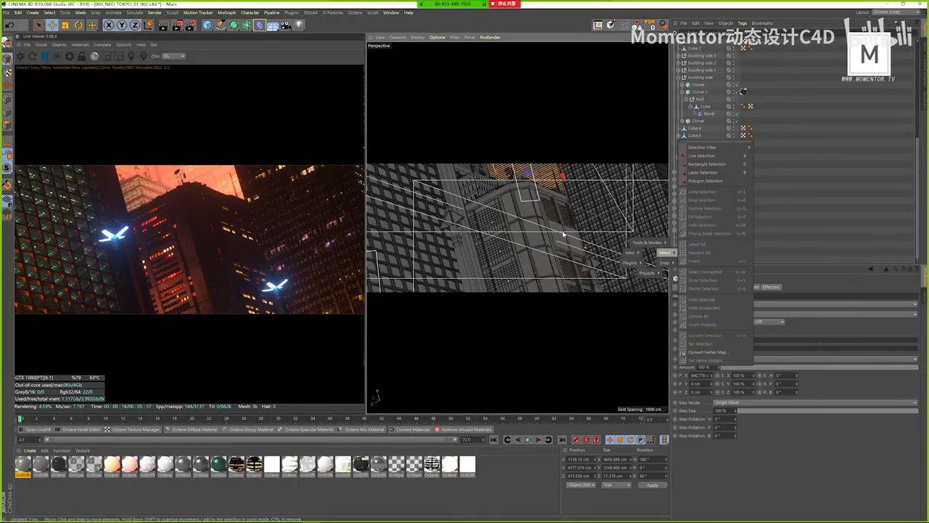
pyautogui.click(648, 273)
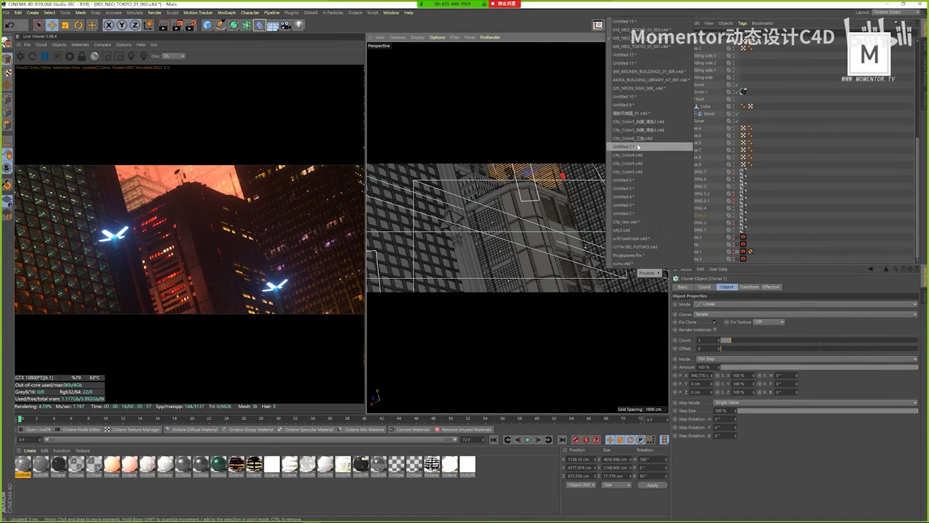
pyautogui.click(641, 88)
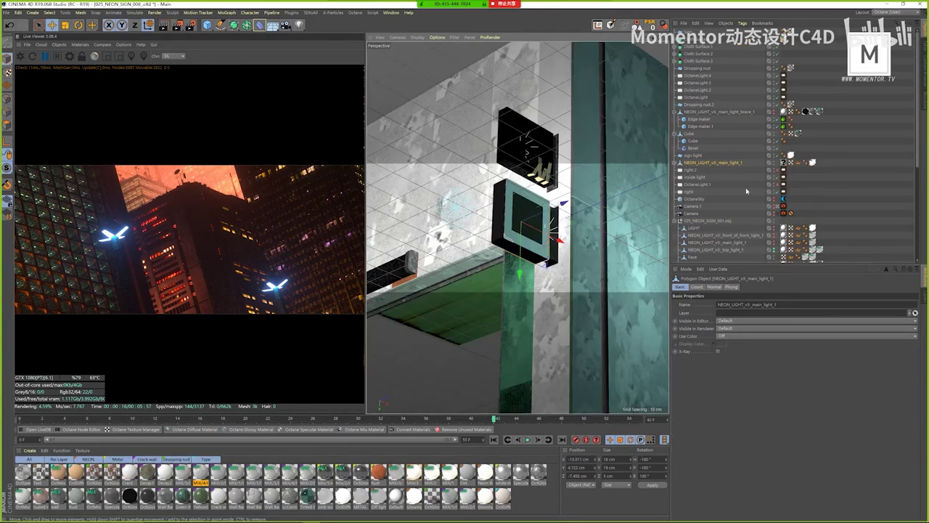
pyautogui.click(813, 163)
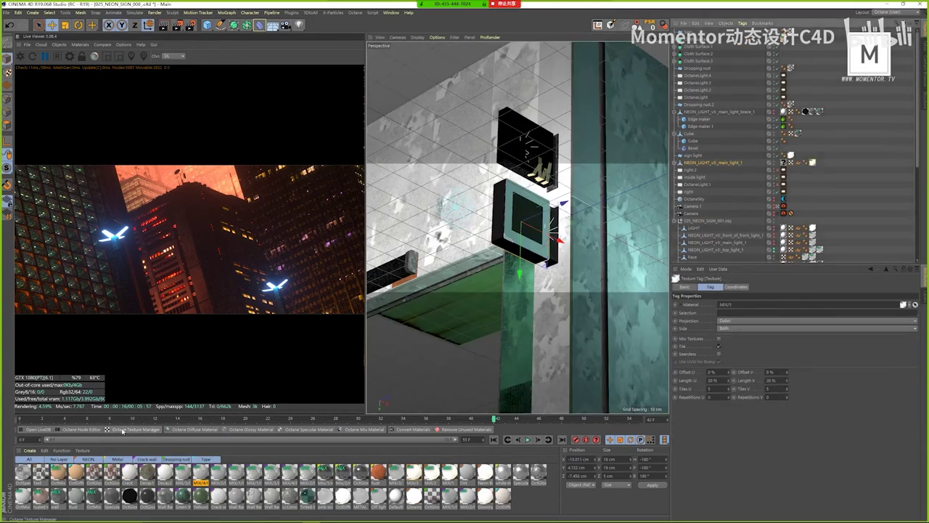
pyautogui.moveTo(135, 411); pyautogui.dragTo(142, 351)
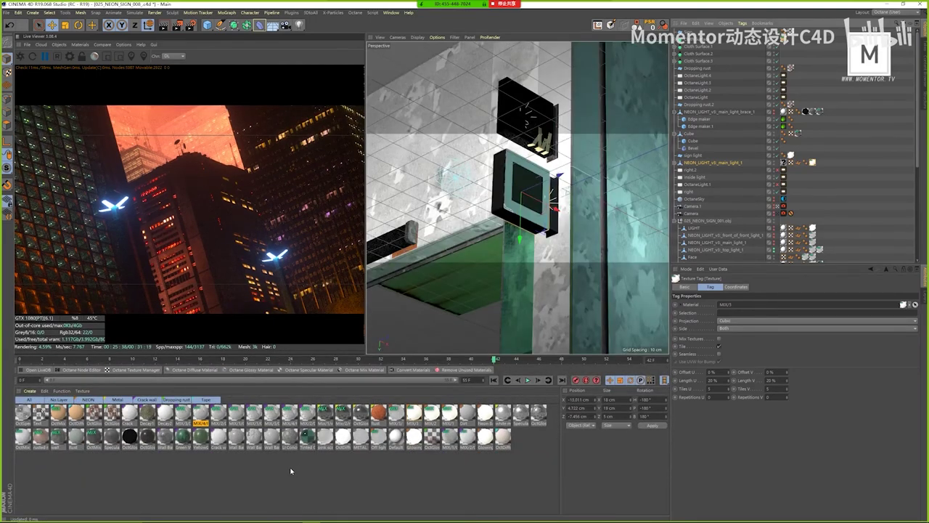
# - Open the MIX/4/Rust_Clean mix material in the Material Editor and move the window aside
pyautogui.doubleClick(200, 414)
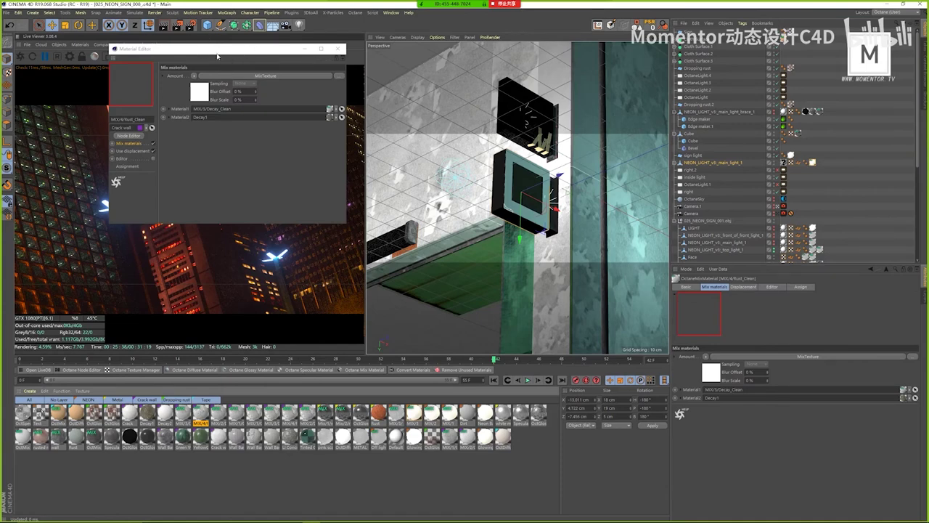
pyautogui.moveTo(230, 60); pyautogui.dragTo(218, 69)
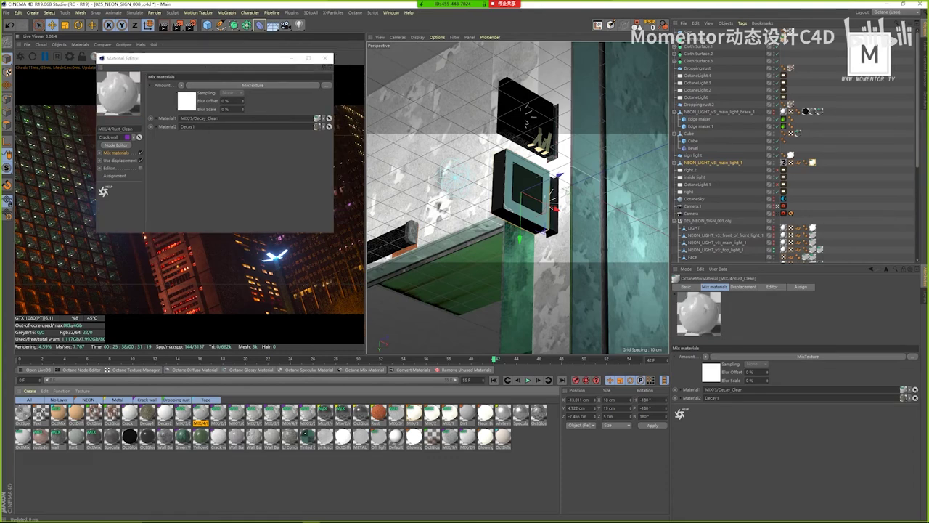
# - Open Rust_Clean's node graph in an enlarged Octane Node Editor and rearrange the output and mix nodes
pyautogui.click(81, 371)
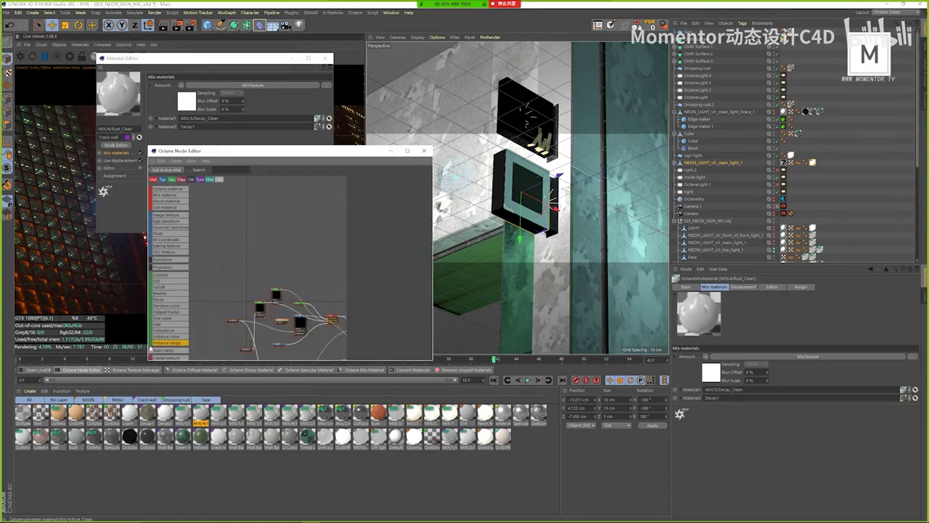
pyautogui.moveTo(434, 361); pyautogui.dragTo(649, 519)
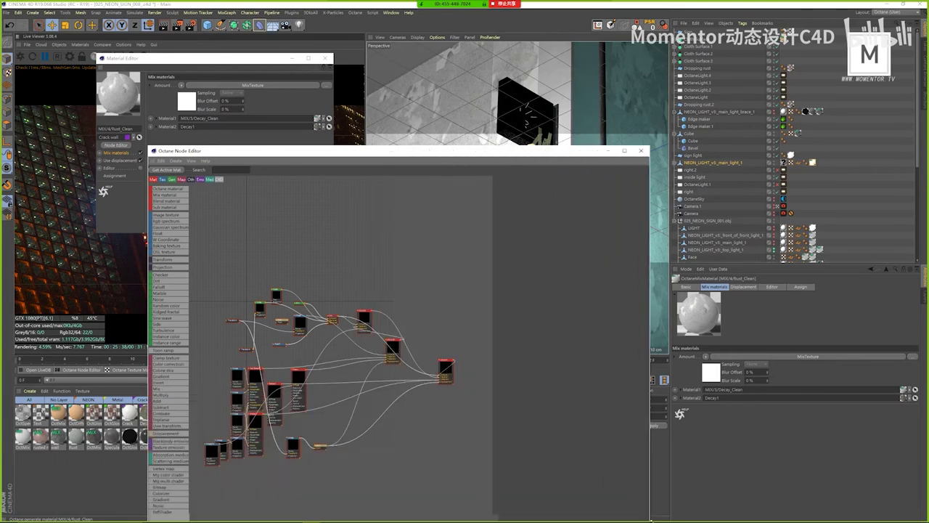
pyautogui.moveTo(481, 259); pyautogui.dragTo(450, 392)
pyautogui.moveTo(482, 248); pyautogui.dragTo(523, 266)
pyautogui.moveTo(405, 198); pyautogui.dragTo(435, 172)
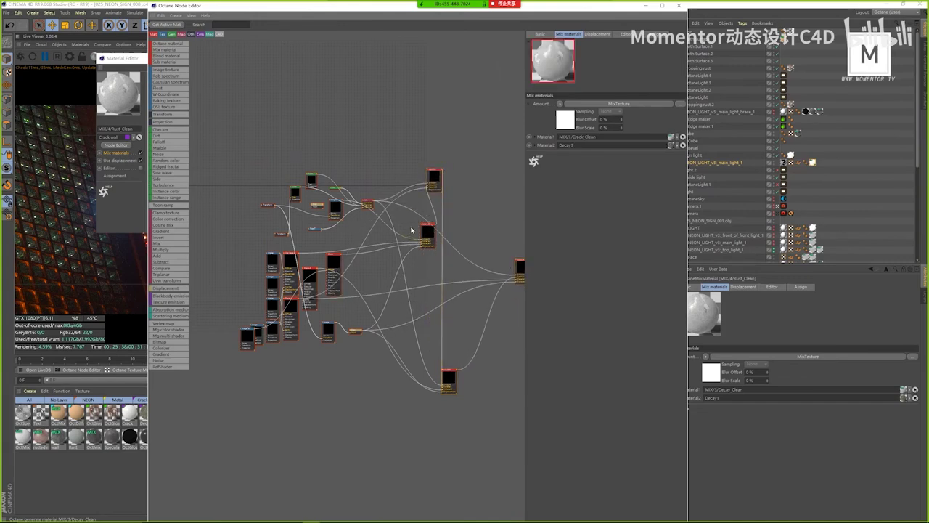
pyautogui.click(411, 230)
pyautogui.click(426, 233)
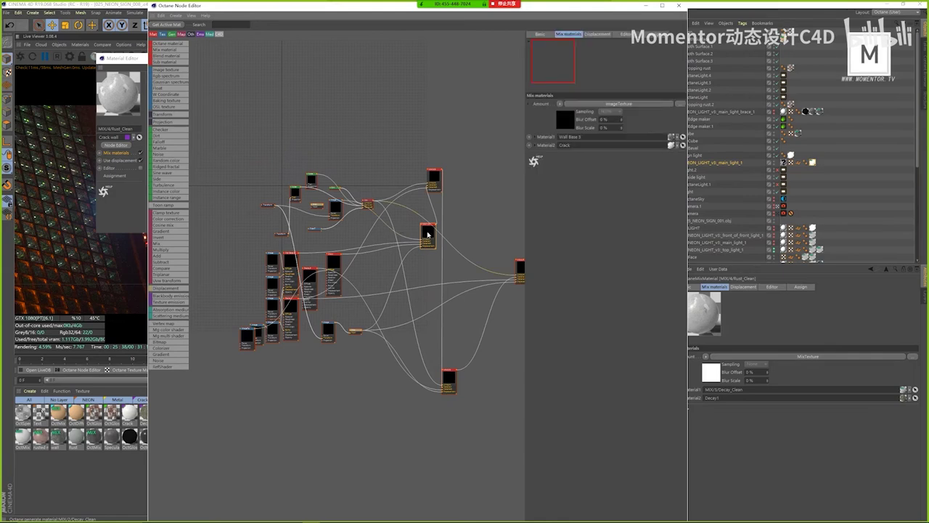
pyautogui.moveTo(428, 234); pyautogui.dragTo(390, 232)
pyautogui.moveTo(436, 177); pyautogui.dragTo(470, 192)
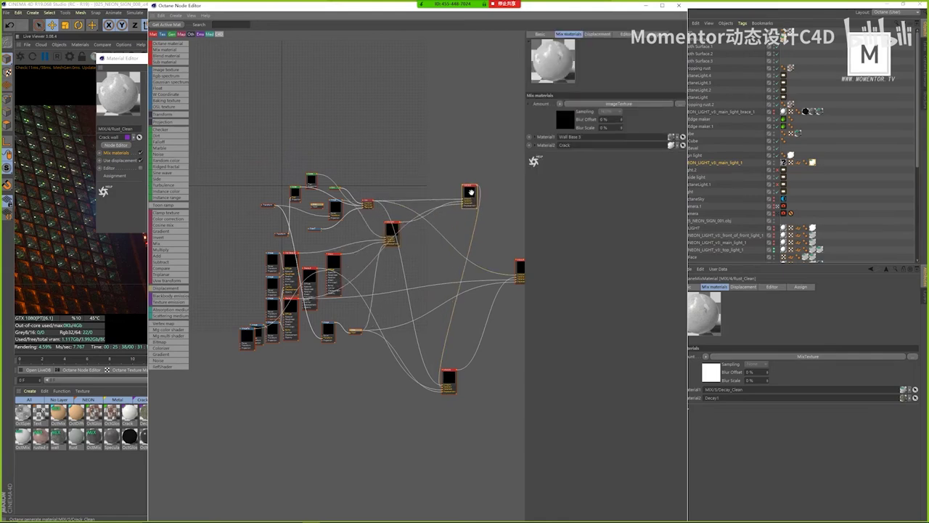
# - Inspect an image texture node and reposition the MIX/1/Crack, MIX/2/Decay, MIX/3 and MIX/4 nodes
pyautogui.click(270, 260)
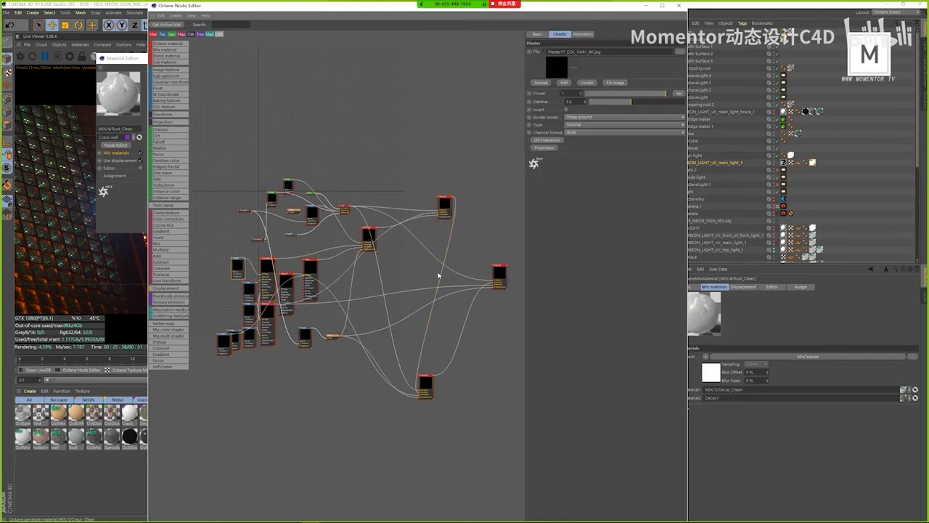
pyautogui.scroll(3, 433, 270)
pyautogui.click(429, 262)
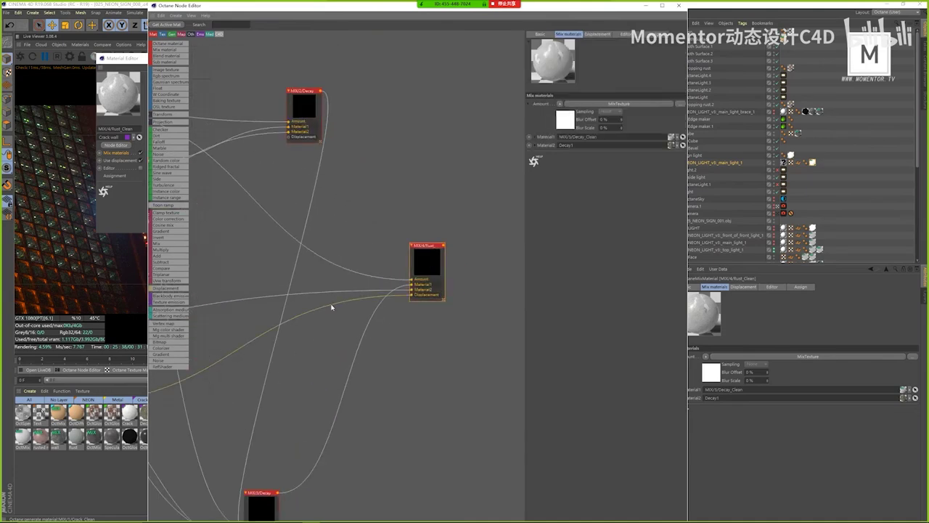
pyautogui.moveTo(331, 307); pyautogui.dragTo(384, 221, button='middle')
pyautogui.moveTo(342, 307); pyautogui.dragTo(406, 348, button='middle')
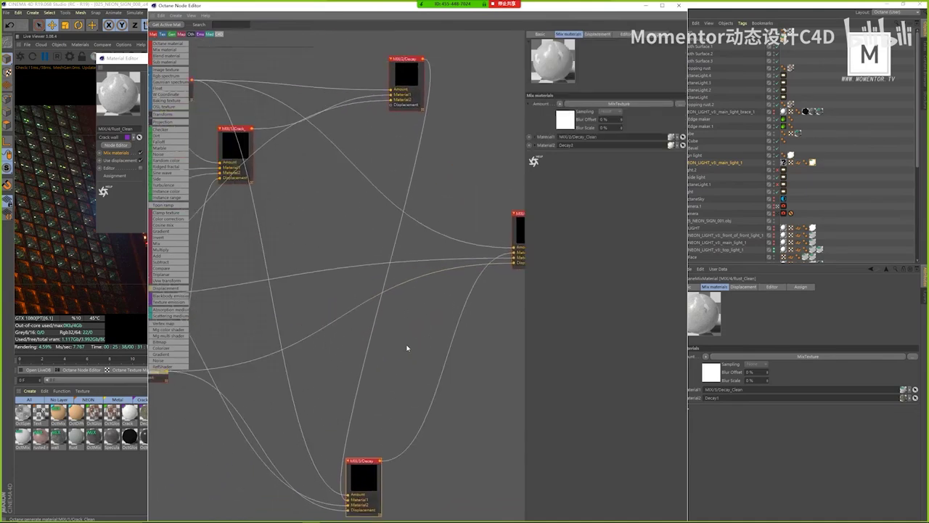
pyautogui.moveTo(413, 245); pyautogui.dragTo(334, 206, button='middle')
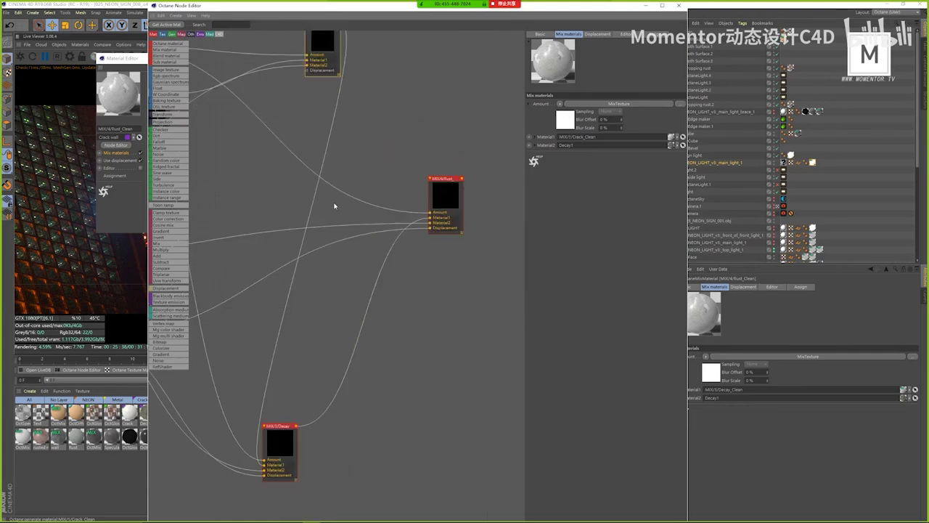
pyautogui.moveTo(438, 186); pyautogui.dragTo(434, 309, button='middle')
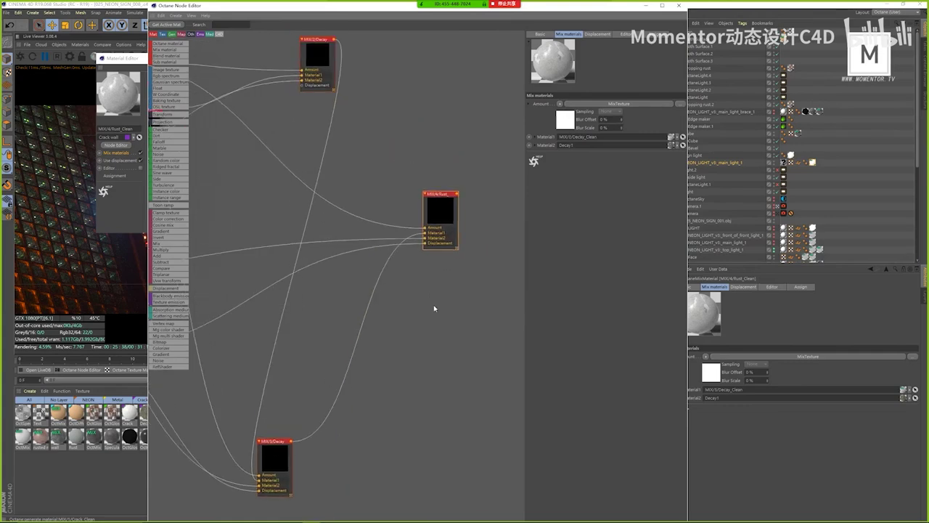
pyautogui.moveTo(300, 254); pyautogui.dragTo(386, 265, button='middle')
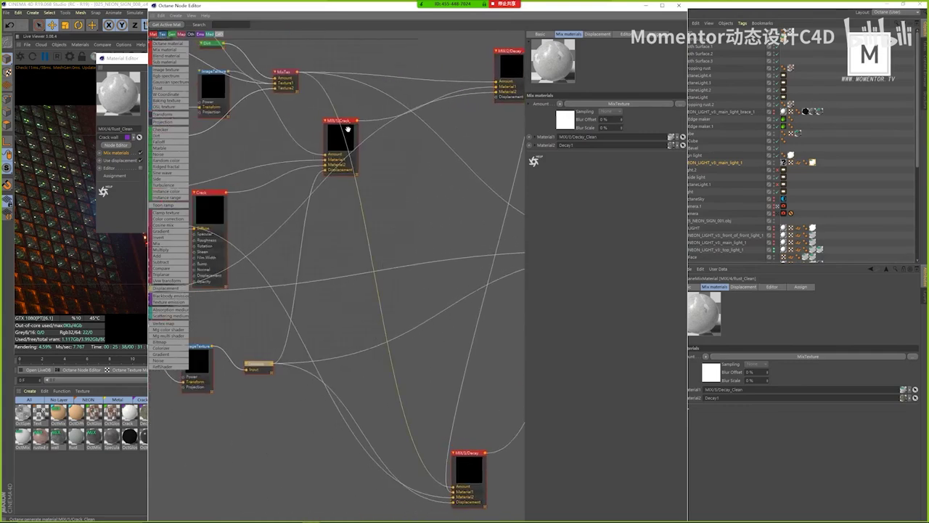
pyautogui.moveTo(348, 129); pyautogui.dragTo(387, 118)
pyautogui.moveTo(333, 196); pyautogui.dragTo(367, 247, button='middle')
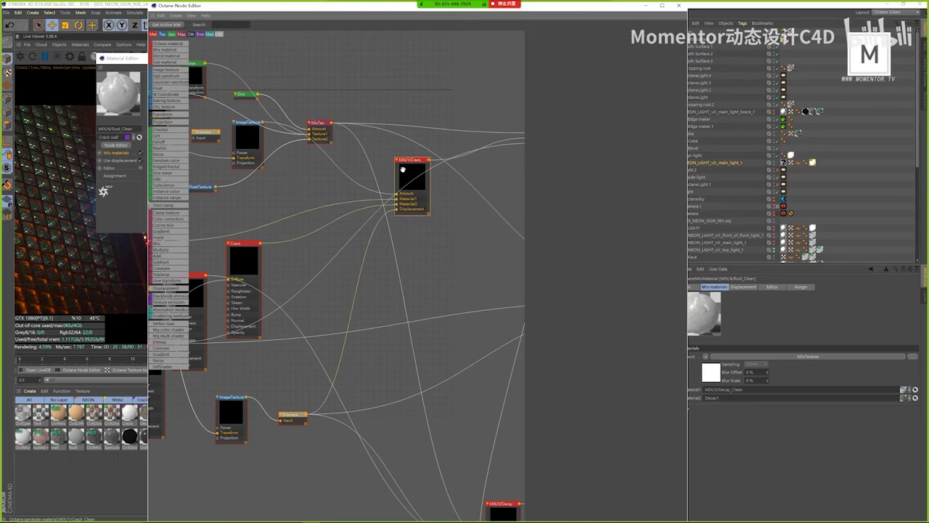
# - Check the MIX/2/Decay and MIX/3/Decay nodes, then return to the AKIRA spreadsheet in Chrome
pyautogui.click(326, 161)
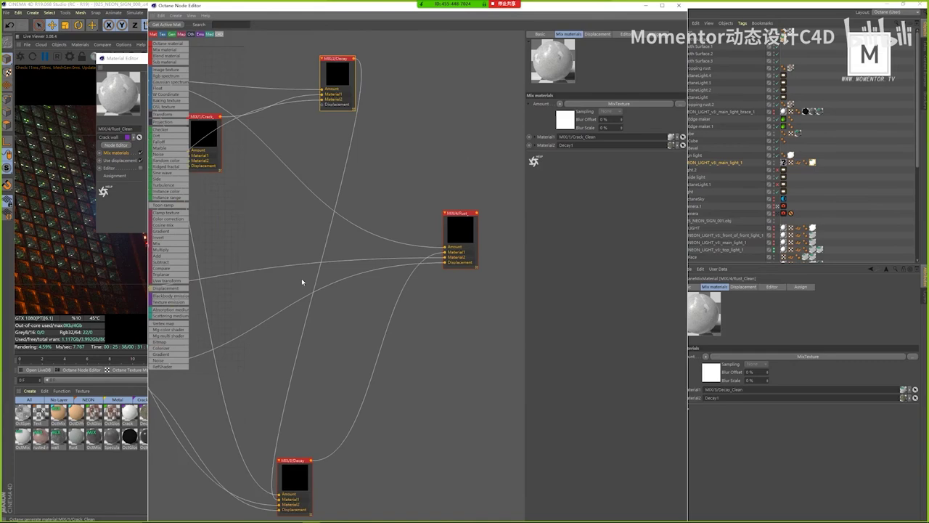
pyautogui.click(310, 470)
pyautogui.scroll(-5, 382, 357)
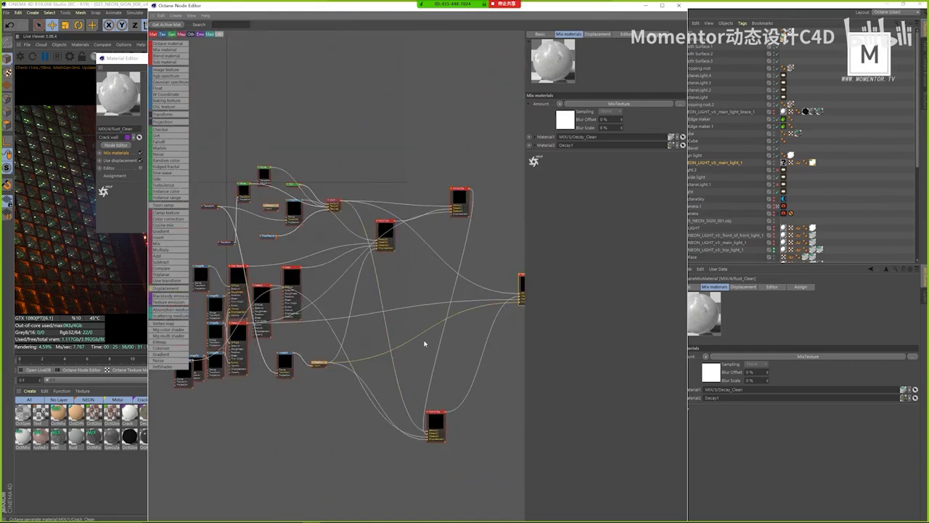
pyautogui.scroll(2, 424, 343)
pyautogui.click(689, 408)
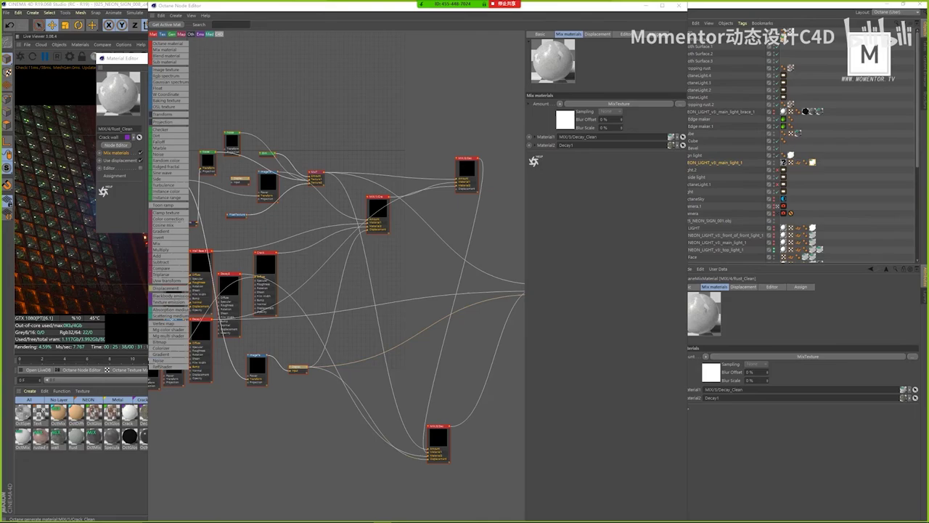
pyautogui.moveTo(347, 516)
pyautogui.click(348, 492)
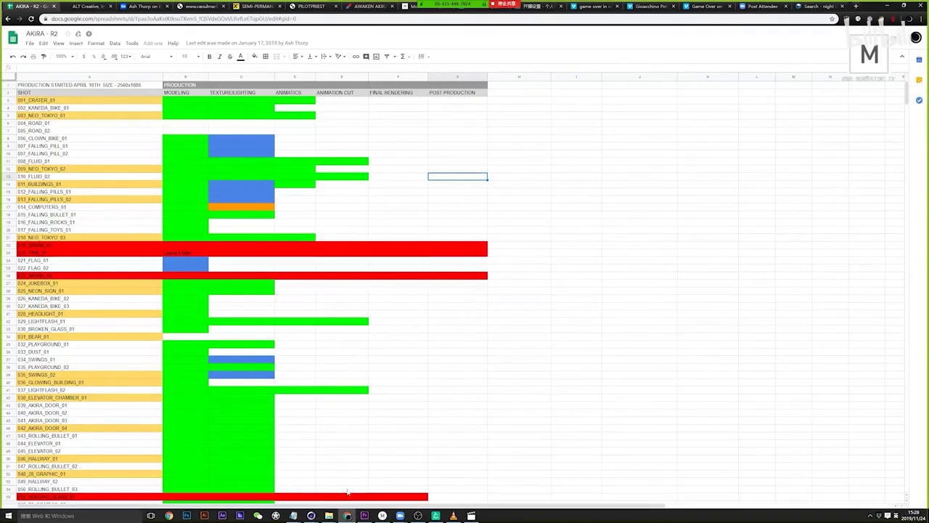
# - Open a new Chrome tab and load videocopilot.net from the address bar suggestions
pyautogui.click(858, 7)
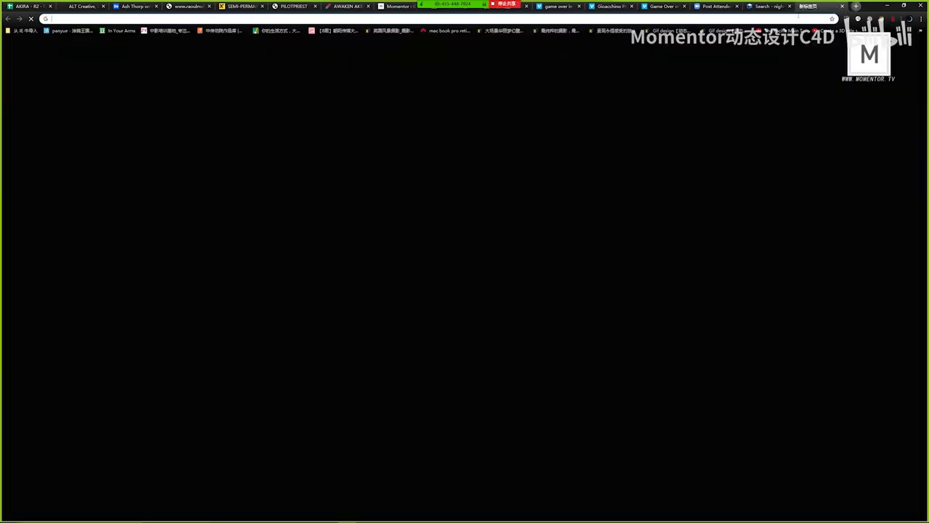
pyautogui.press('Down')
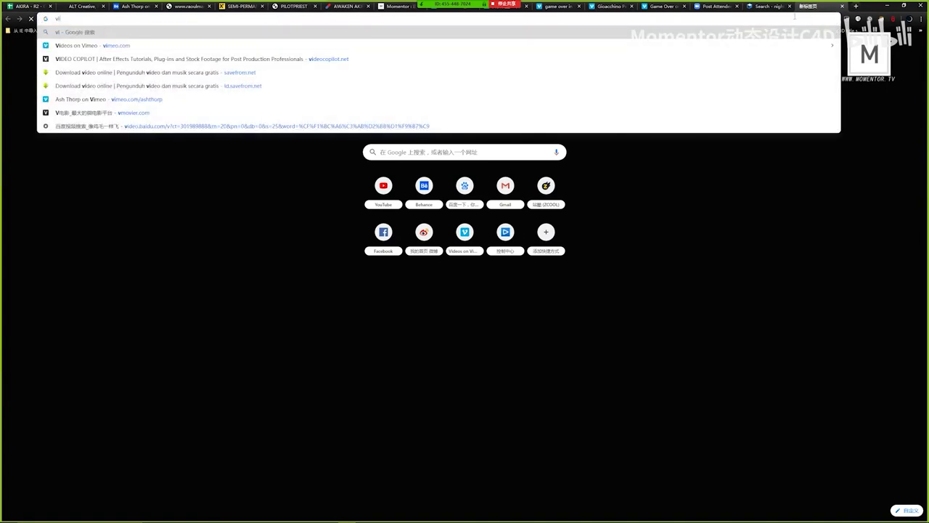
pyautogui.press('Escape')
pyautogui.press('Down')
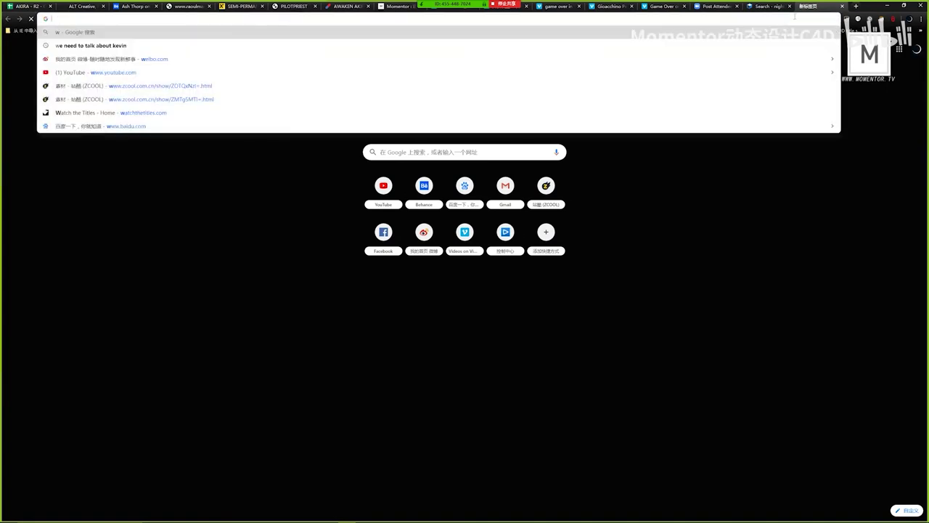
pyautogui.press('Escape')
pyautogui.press('Down')
pyautogui.press('Escape')
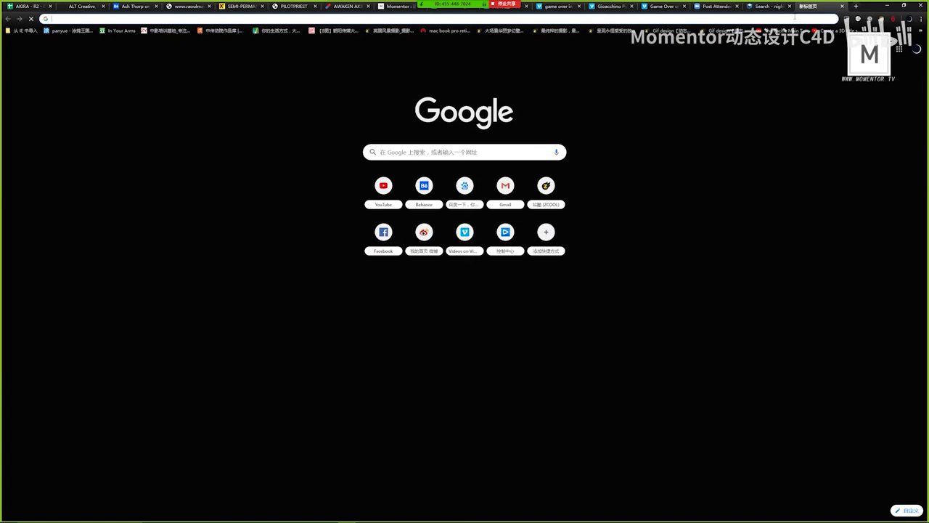
pyautogui.press('Down')
pyautogui.press('Escape')
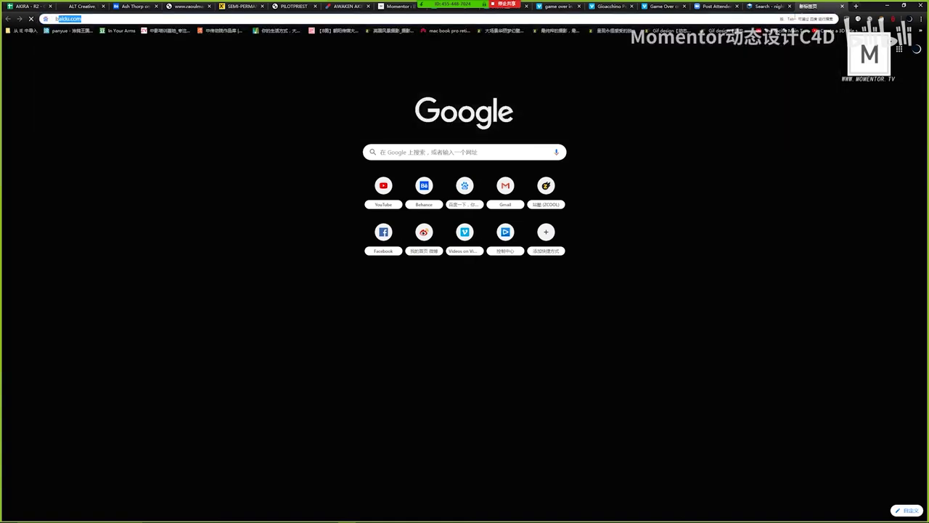
pyautogui.write('b')
pyautogui.press('BackSpace')
pyautogui.press('Down')
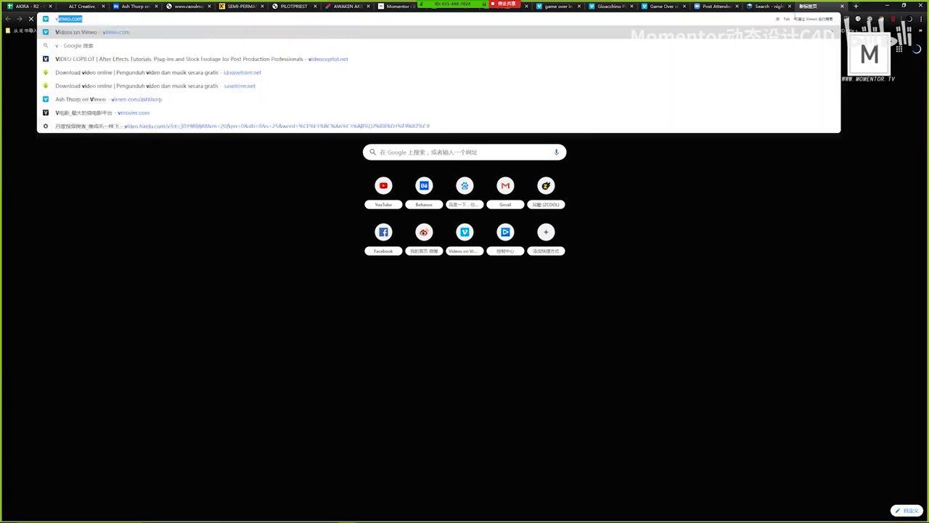
pyautogui.press('Down')
pyautogui.press('Return')
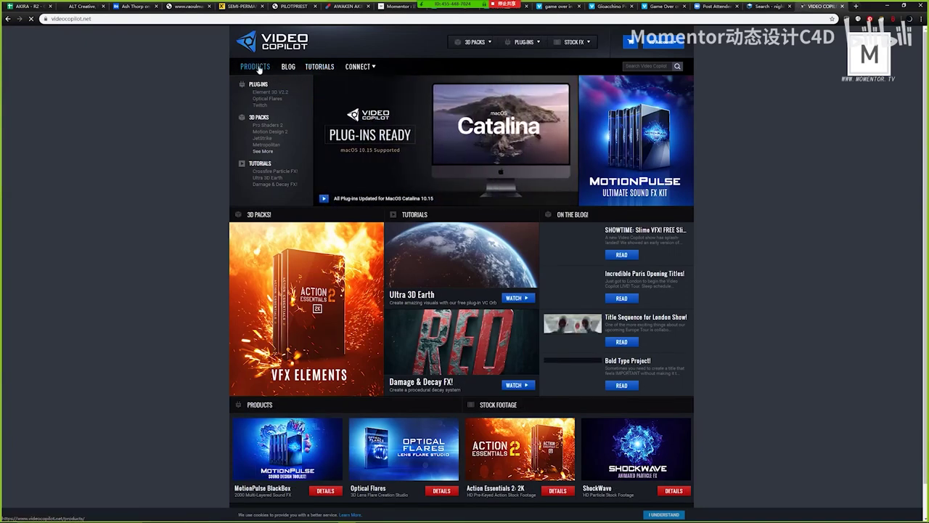
# - Open the Video Copilot tutorials page and scroll down the tutorial grid
pyautogui.click(320, 66)
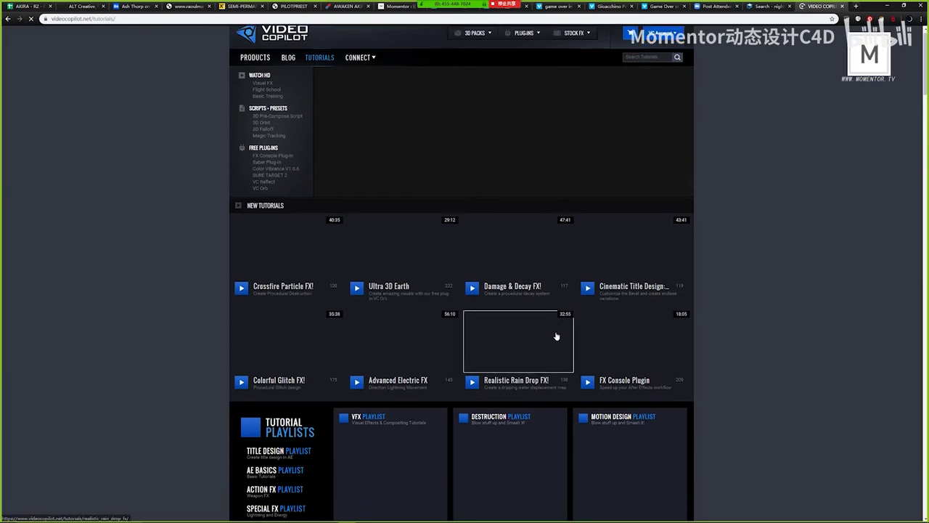
pyautogui.scroll(-15, 556, 337)
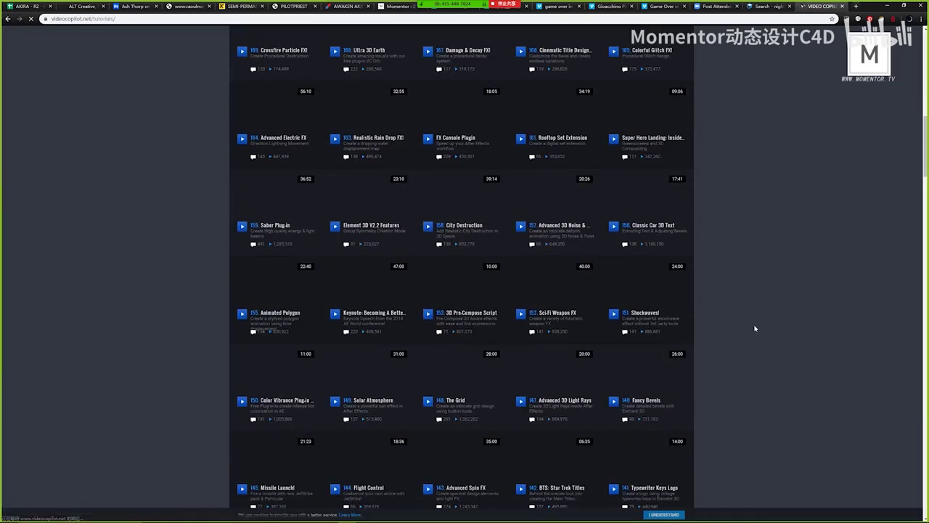
pyautogui.scroll(-1, 521, 312)
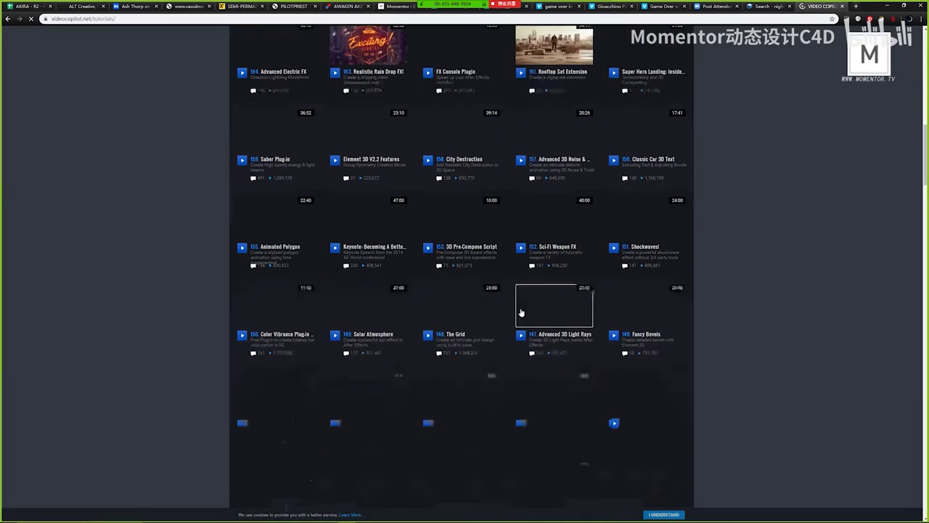
pyautogui.scroll(-2, 521, 312)
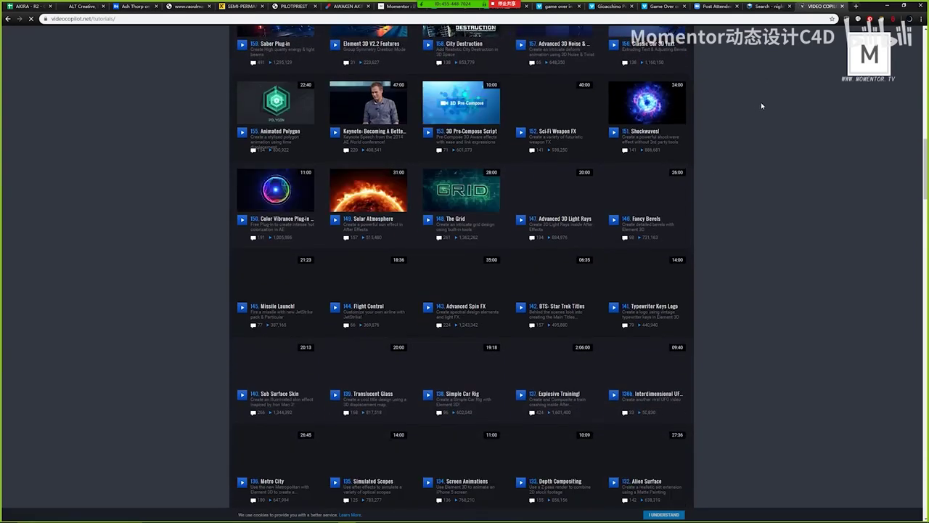
# - Find 'depth' on the page, stepping between the 110 Depth Charge and 133 Depth Compositing matches
pyautogui.hotkey('ctrl', 'f')
pyautogui.press('Home')
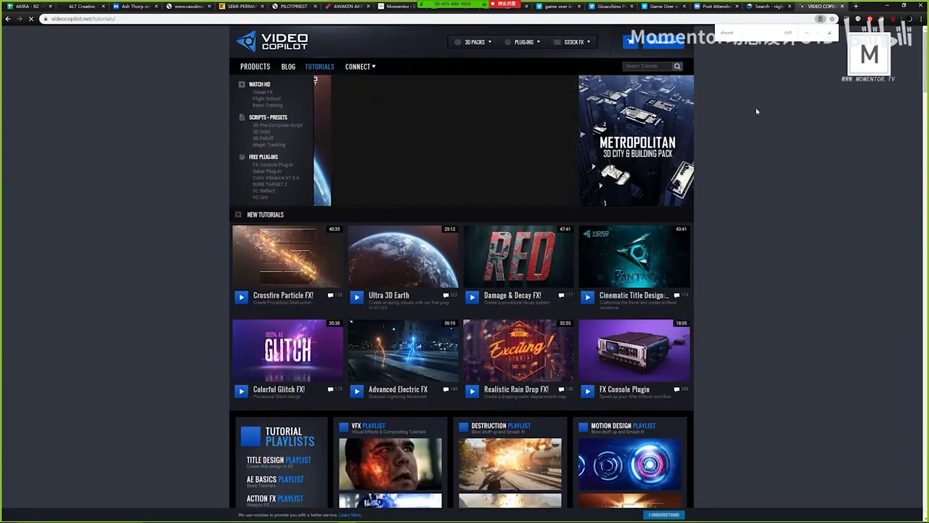
pyautogui.press('Return')
pyautogui.write('dept')
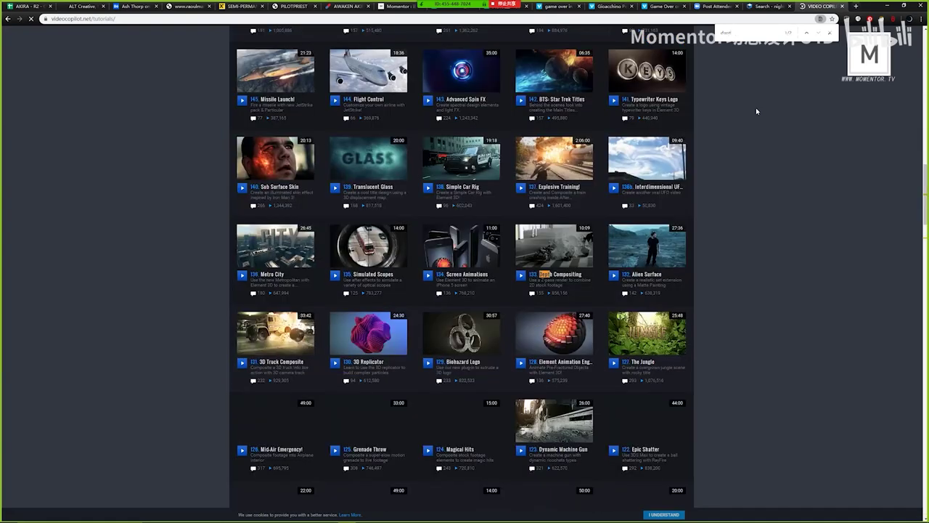
pyautogui.write('h')
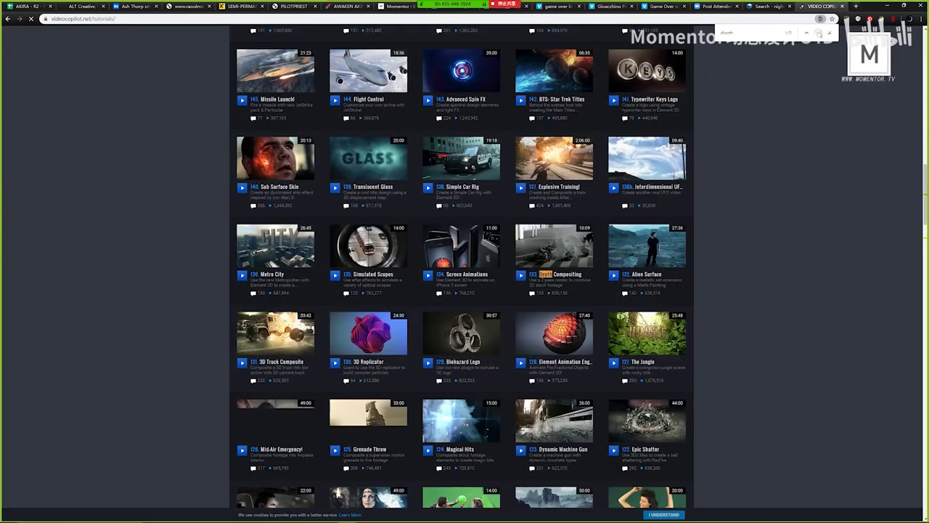
pyautogui.click(818, 33)
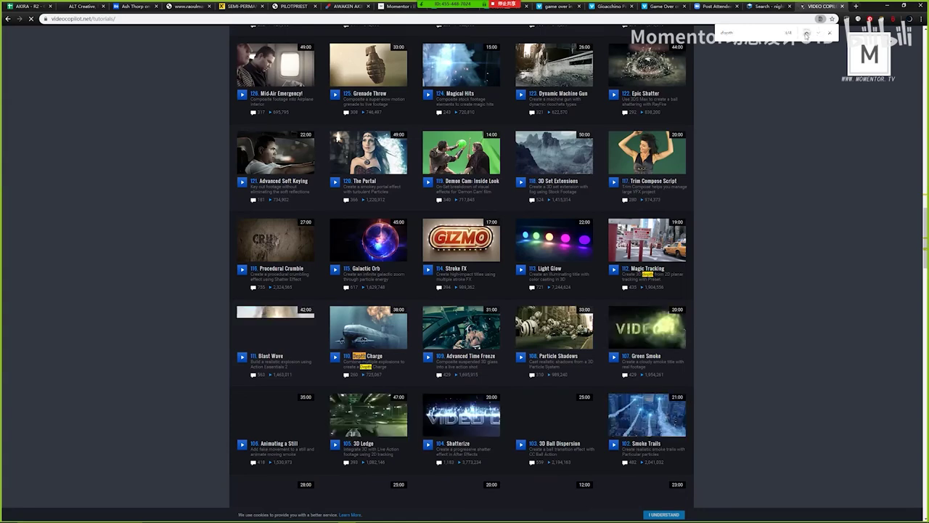
pyautogui.click(806, 34)
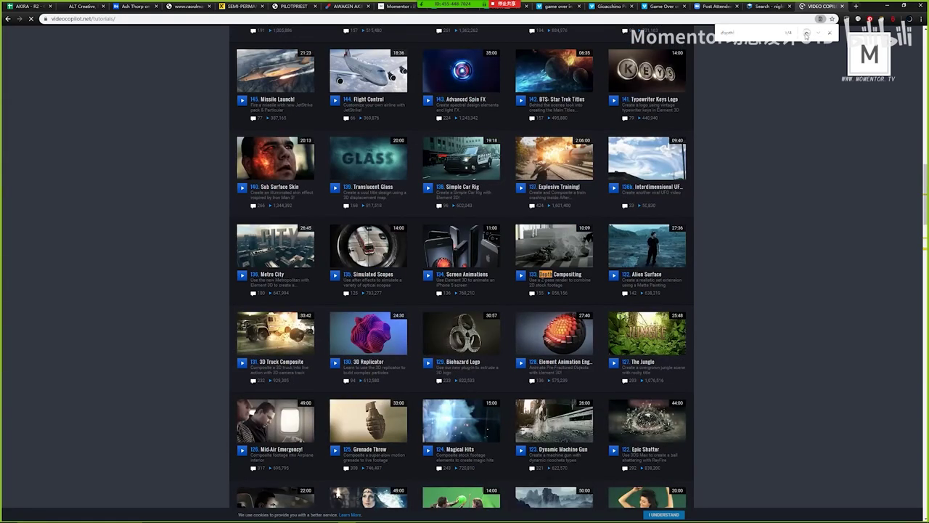
pyautogui.click(806, 34)
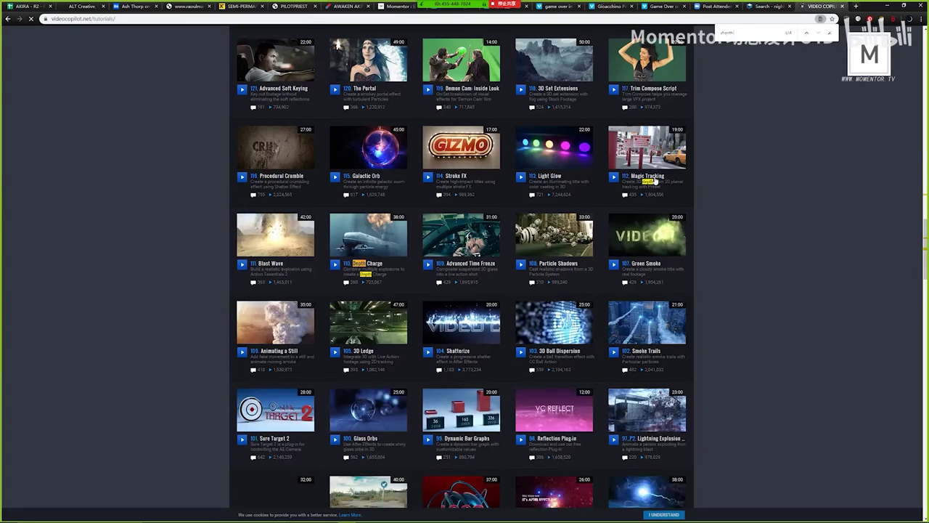
pyautogui.click(807, 34)
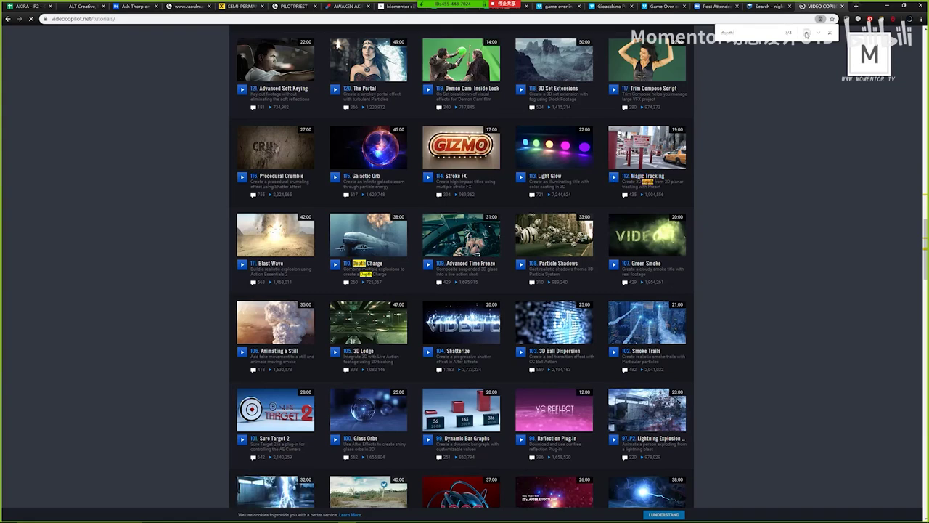
pyautogui.click(806, 34)
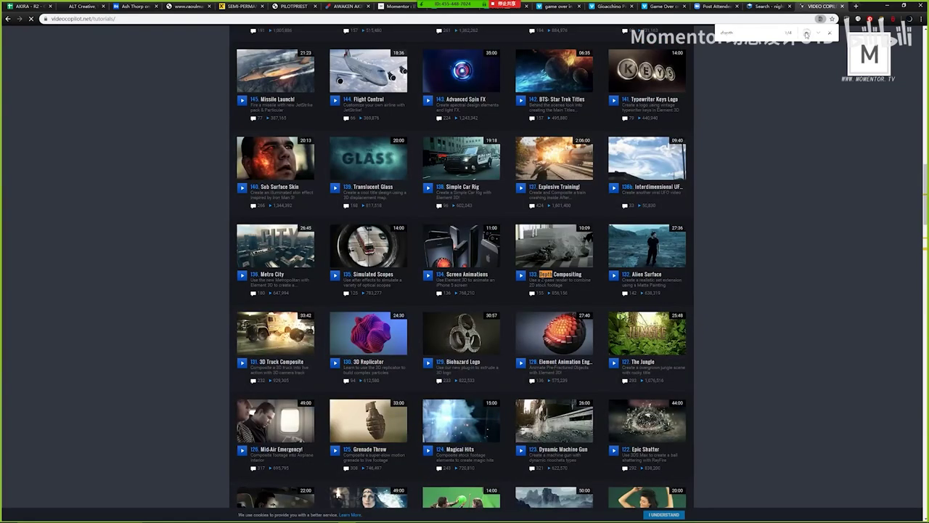
pyautogui.click(807, 34)
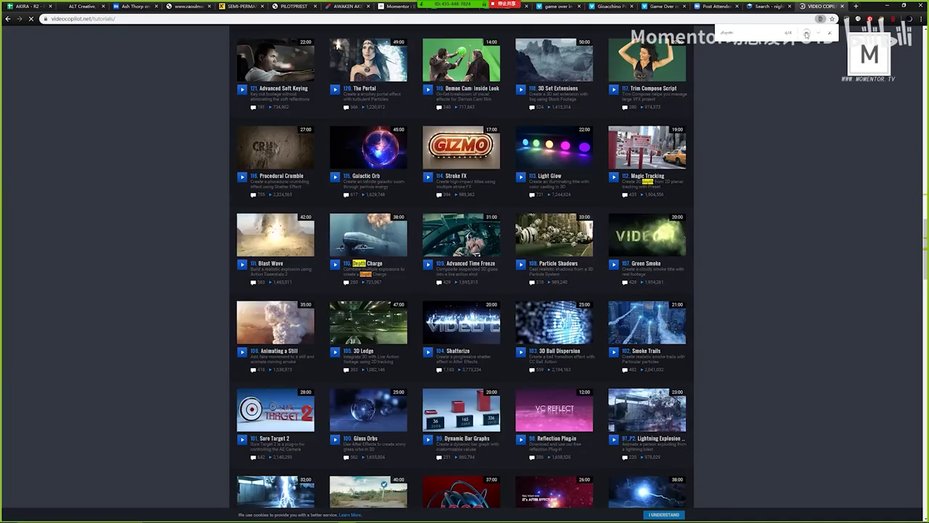
pyautogui.click(806, 34)
pyautogui.click(806, 34)
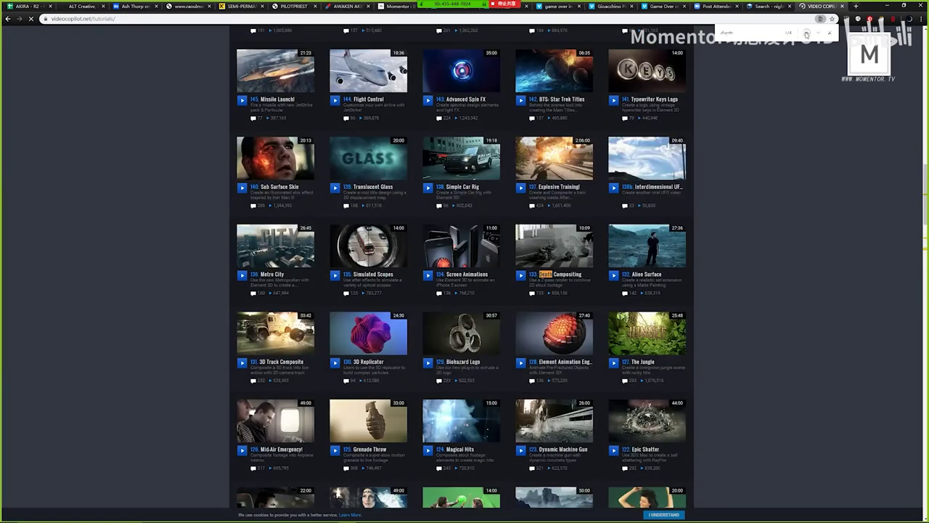
# - Copy the link address of the 133 Depth Compositing tutorial
pyautogui.rightClick(576, 275)
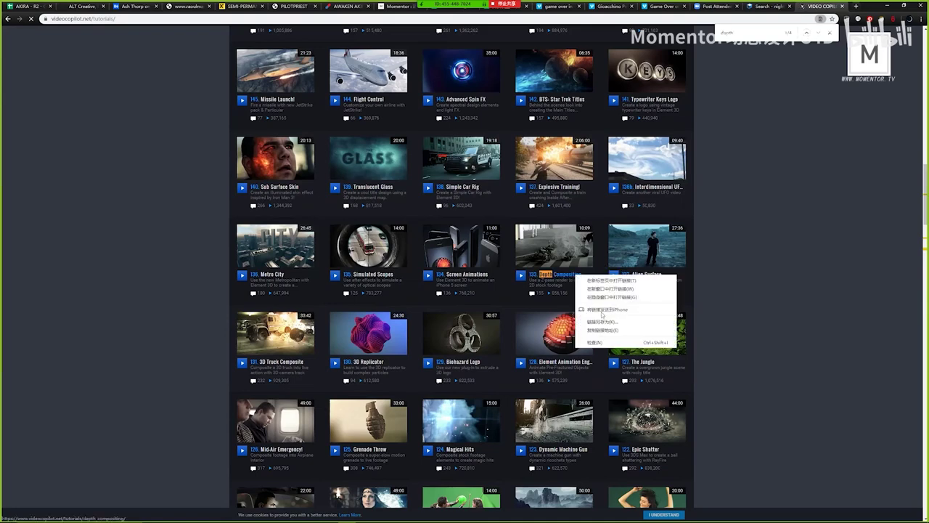
pyautogui.click(604, 331)
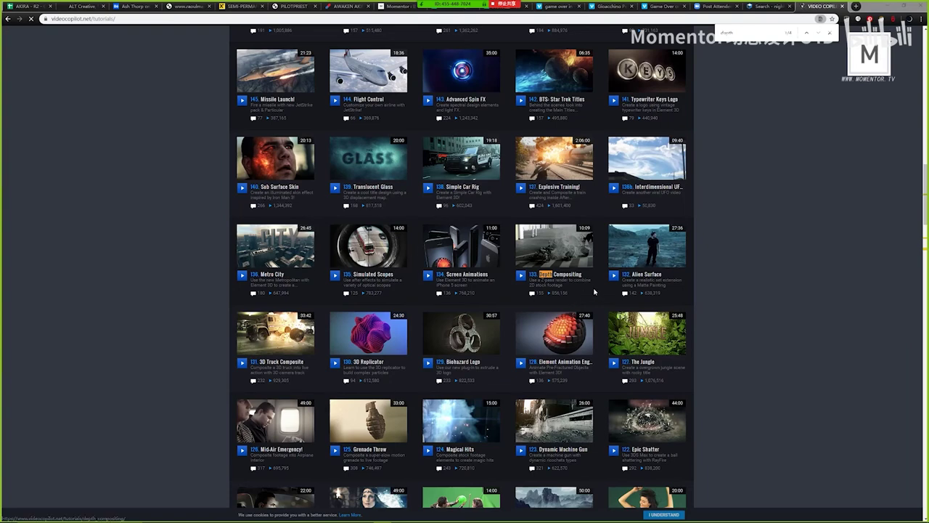
pyautogui.moveTo(564, 286)
pyautogui.mouseDown()
pyautogui.moveTo(530, 280)
pyautogui.moveTo(564, 286)
pyautogui.mouseUp()
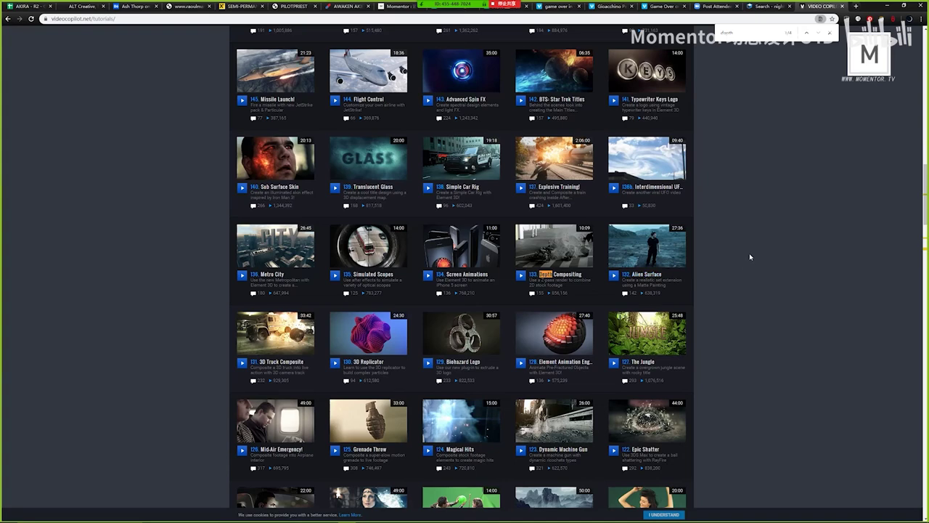
# - Glance at the night stock-image search tab, then return to the Video Copilot tutorials
pyautogui.scroll(-1, 750, 257)
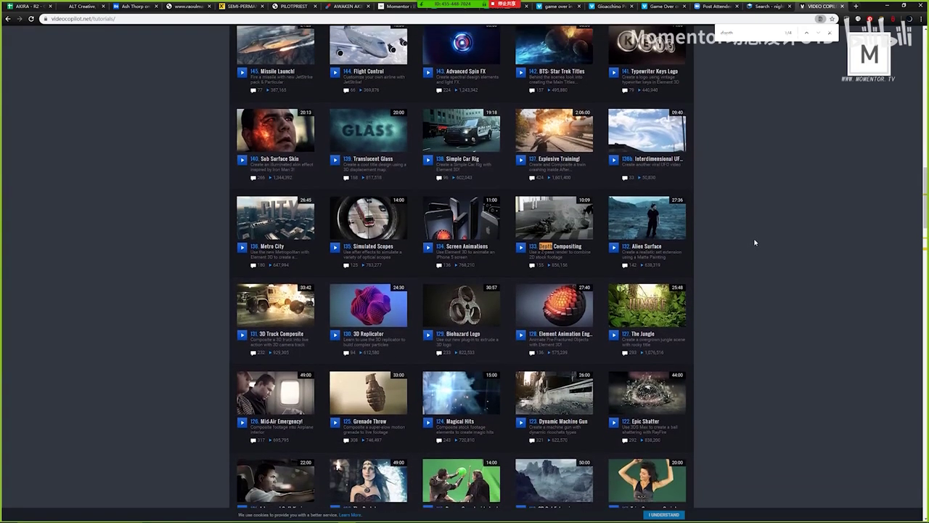
pyautogui.scroll(3, 756, 242)
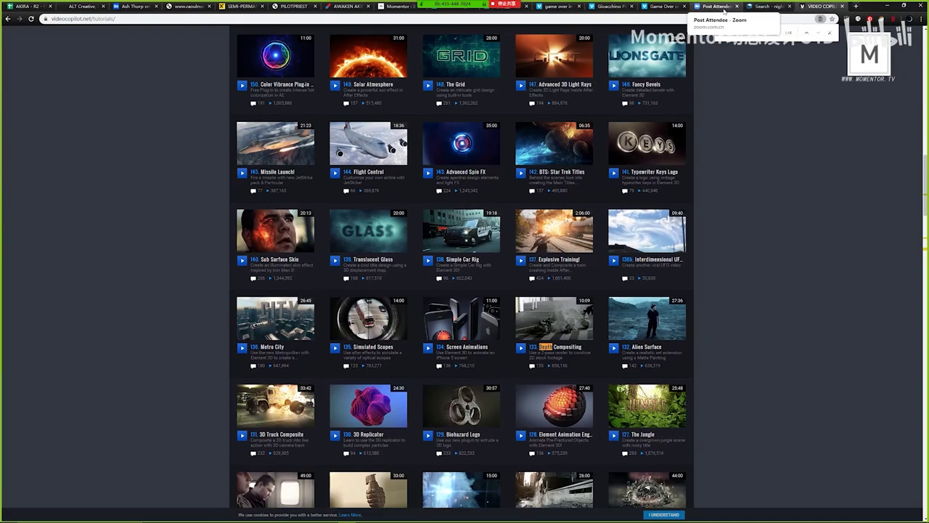
pyautogui.click(768, 6)
pyautogui.click(821, 6)
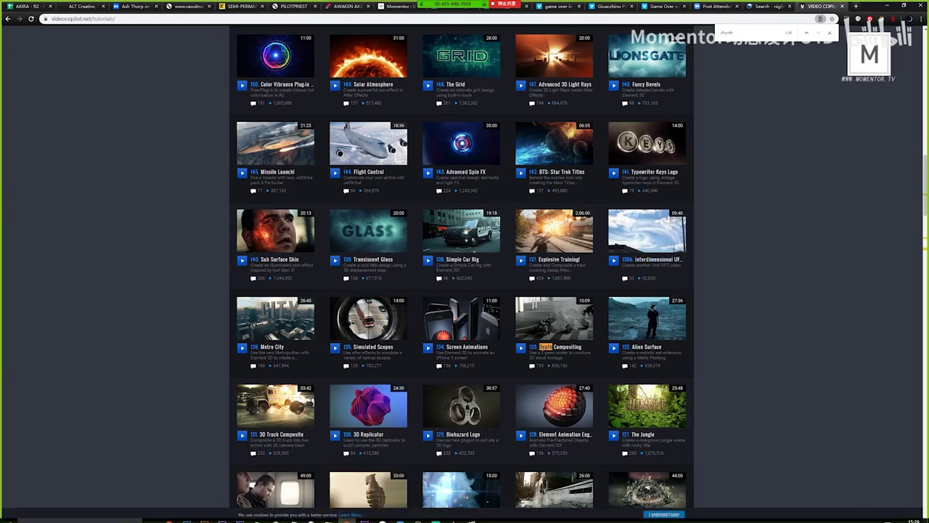
# - Close the Octane Node Editor and bring the AKIRA project folder in File Explorer forward
pyautogui.moveTo(305, 517)
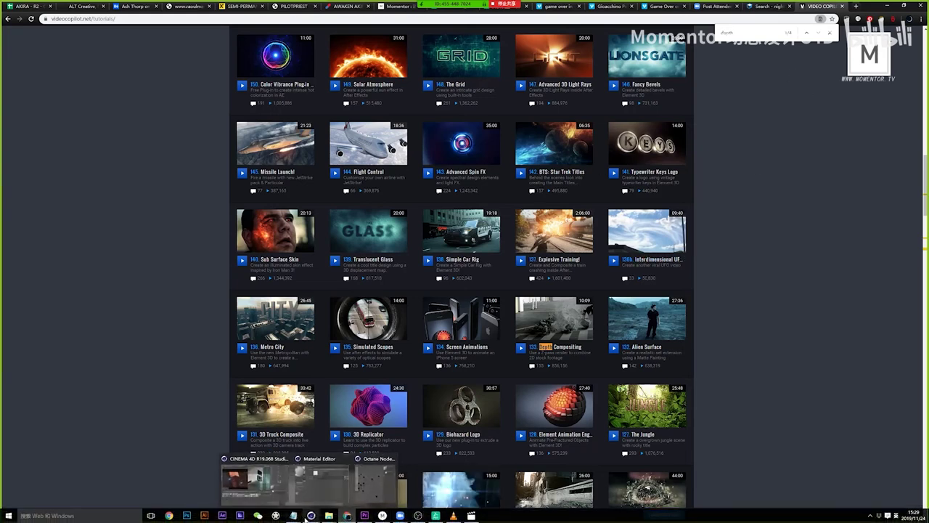
pyautogui.click(375, 481)
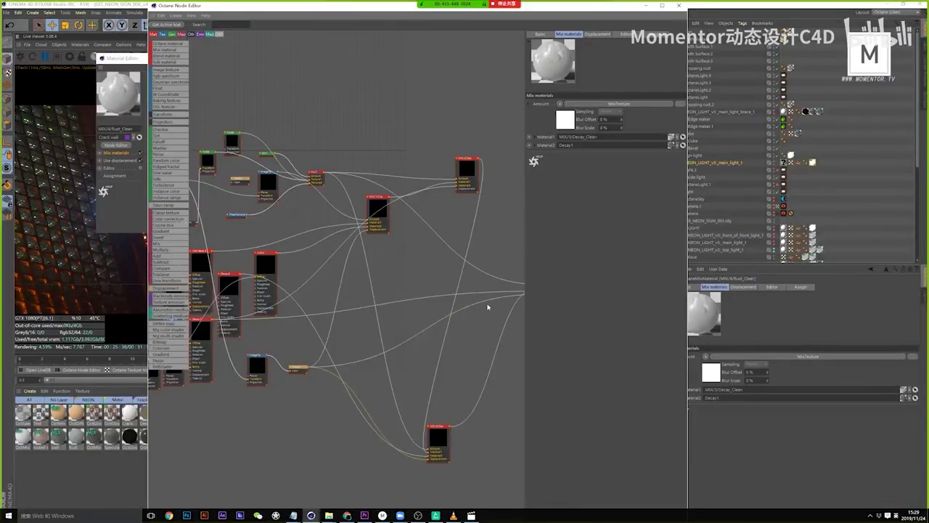
pyautogui.click(678, 6)
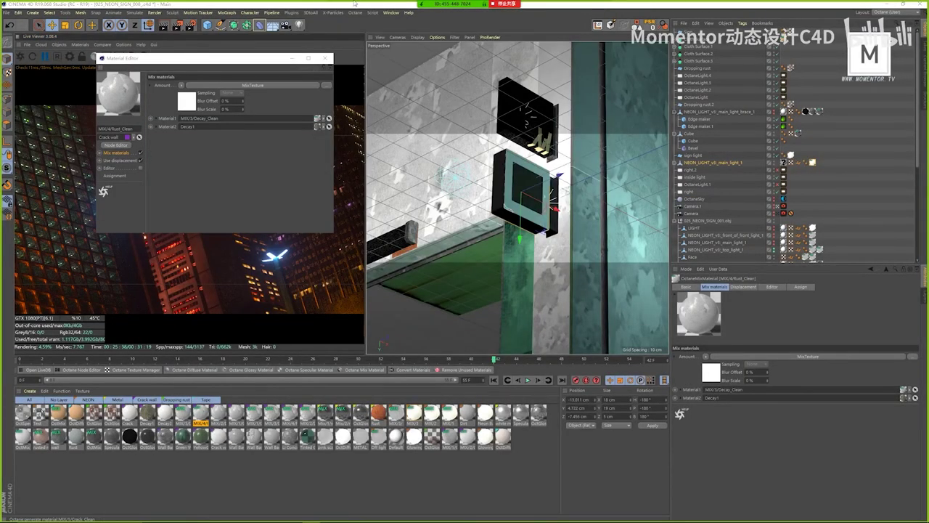
pyautogui.moveTo(331, 515)
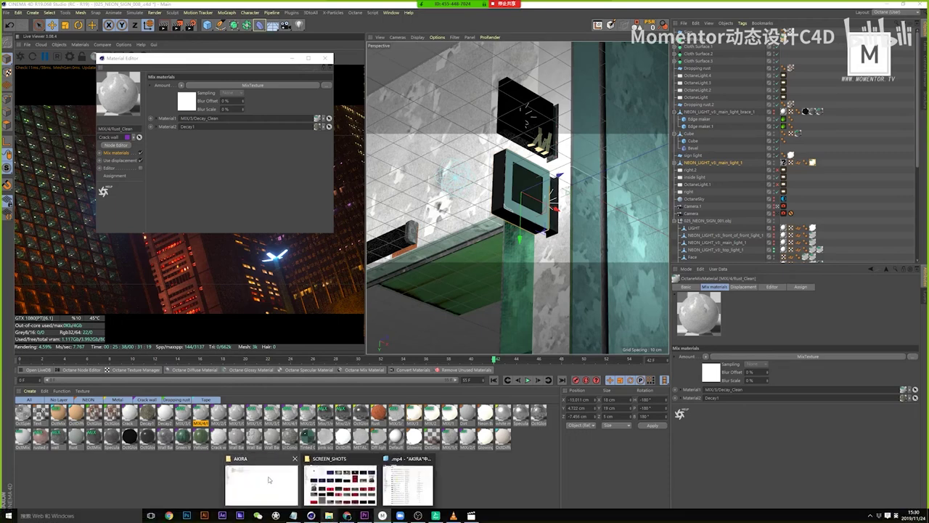
pyautogui.click(267, 481)
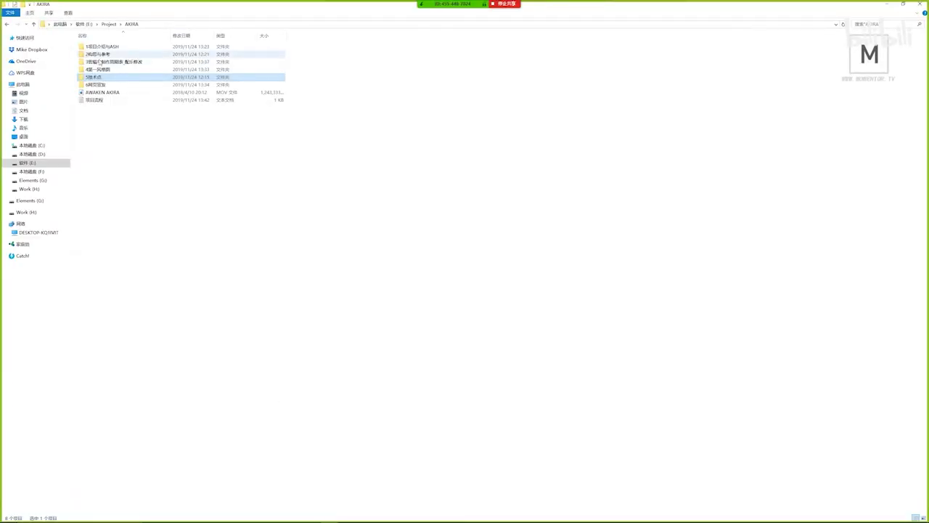
# - Open the 6网页宣发 folder, then scroll the SCREEN_SHOTS window to the April 2017 building screenshots
pyautogui.doubleClick(108, 84)
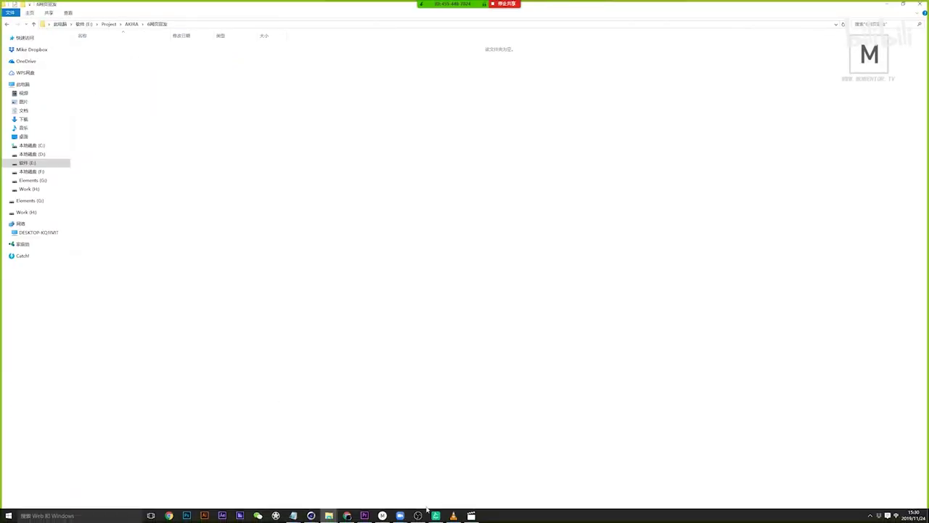
pyautogui.moveTo(329, 516)
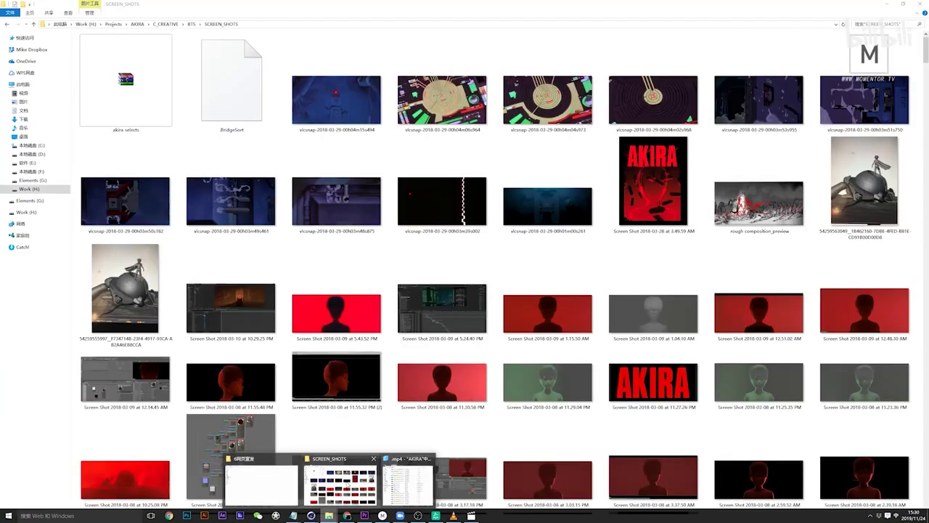
pyautogui.click(360, 464)
pyautogui.scroll(-15, 361, 461)
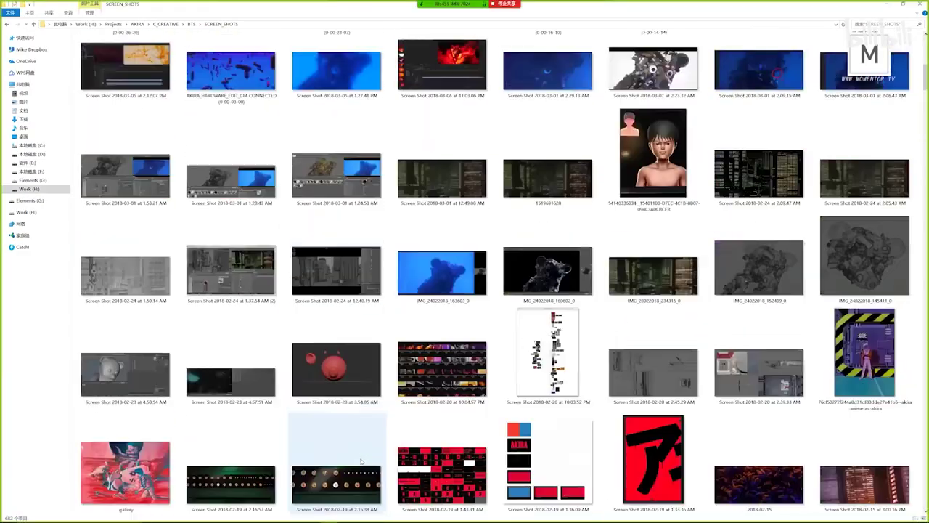
pyautogui.scroll(-20, 360, 461)
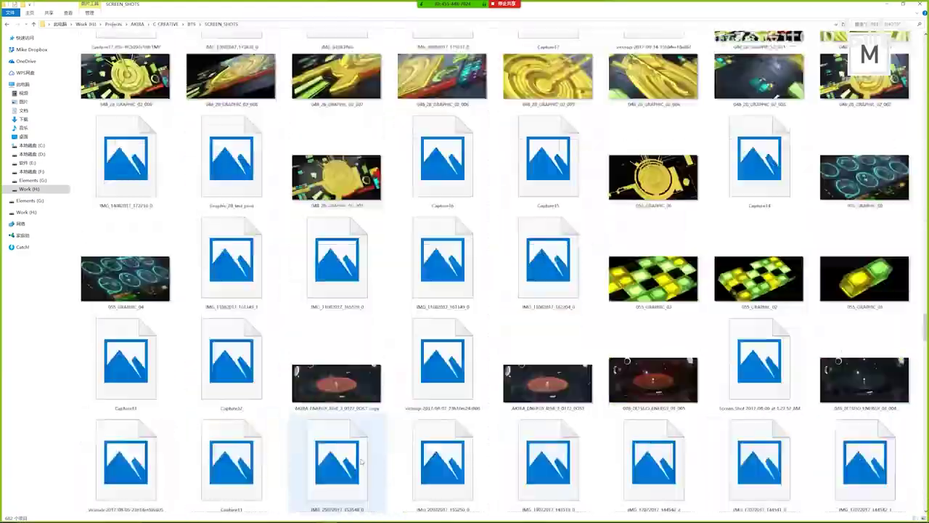
pyautogui.scroll(-15, 361, 459)
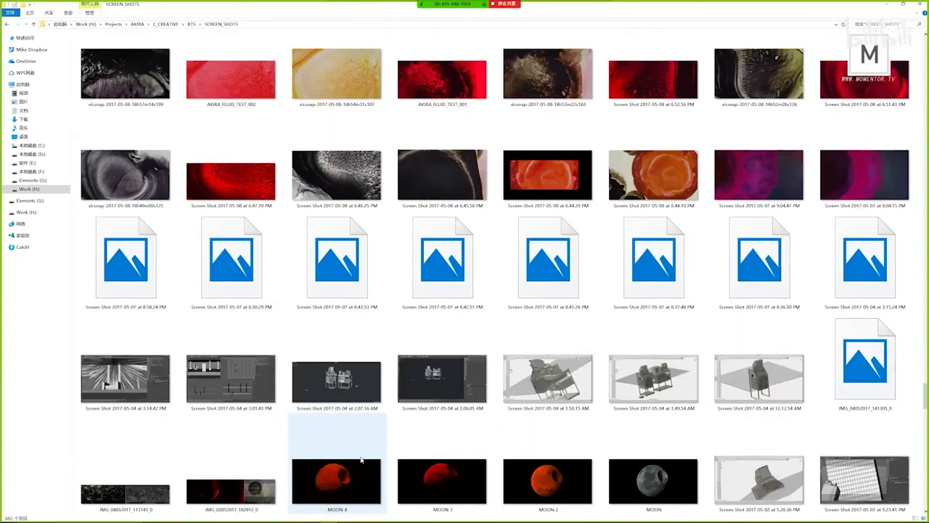
pyautogui.scroll(-15, 361, 459)
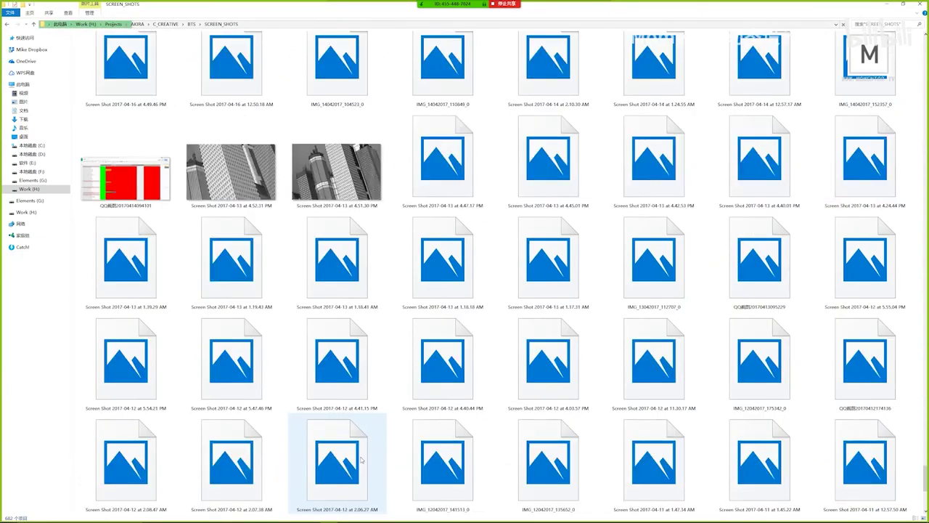
pyautogui.scroll(-10, 363, 461)
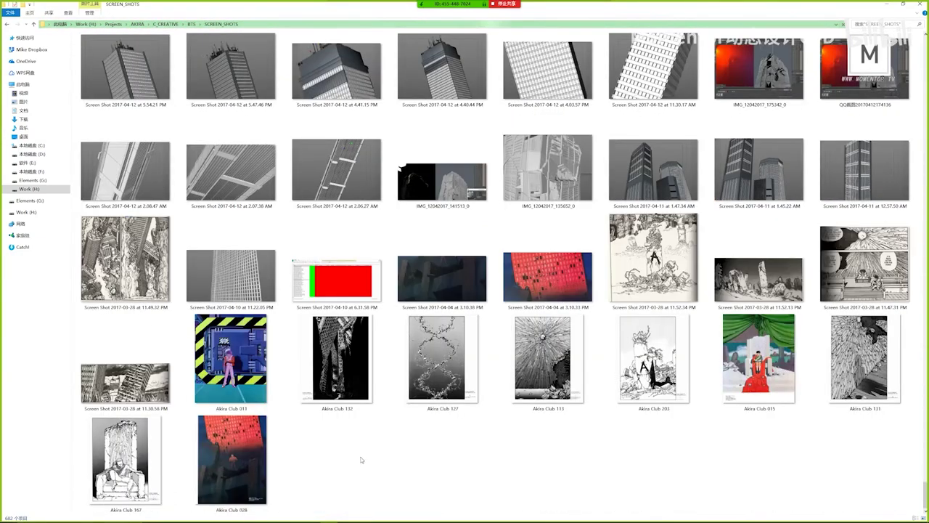
pyautogui.scroll(15, 367, 454)
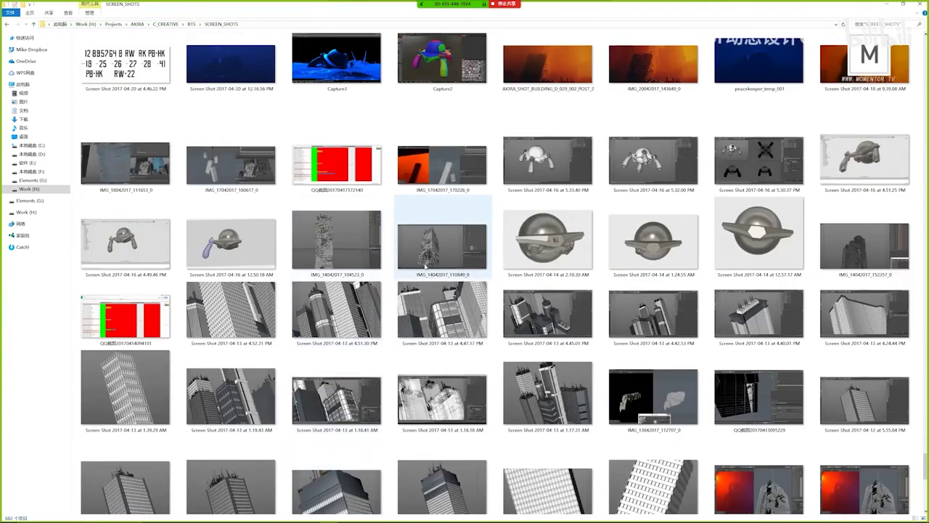
# - View the IMG_14042017_104523_0 building screenshot in Photos and step to the next one
pyautogui.doubleClick(357, 245)
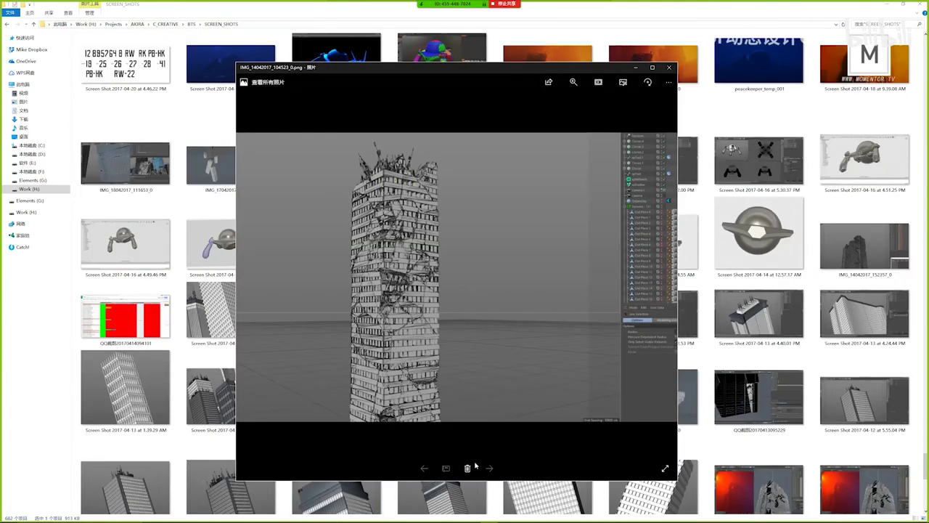
pyautogui.click(489, 468)
pyautogui.scroll(2, 408, 283)
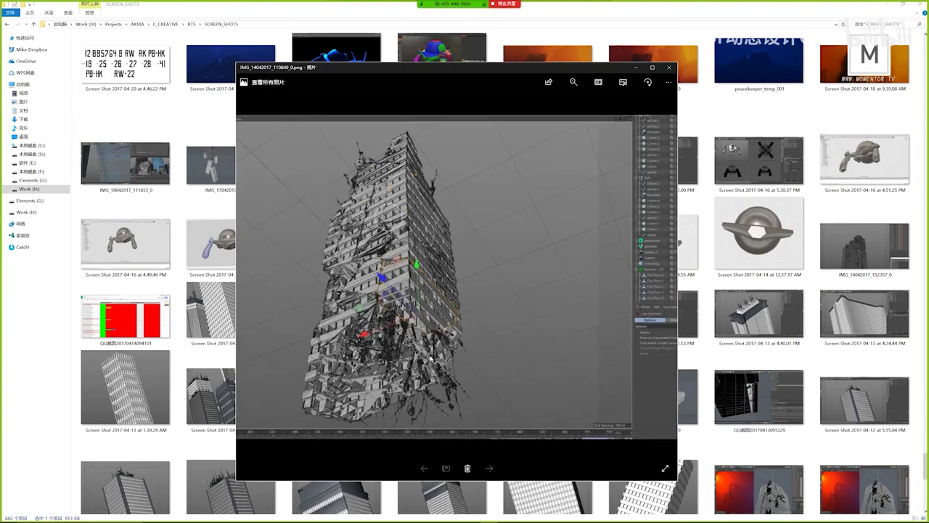
# - Mark the building's crumbling lower half in a capture, discard it, close Photos, go up folders
pyautogui.hotkey('ctrl', 'alt', 'a')
pyautogui.moveTo(284, 259); pyautogui.dragTo(534, 457)
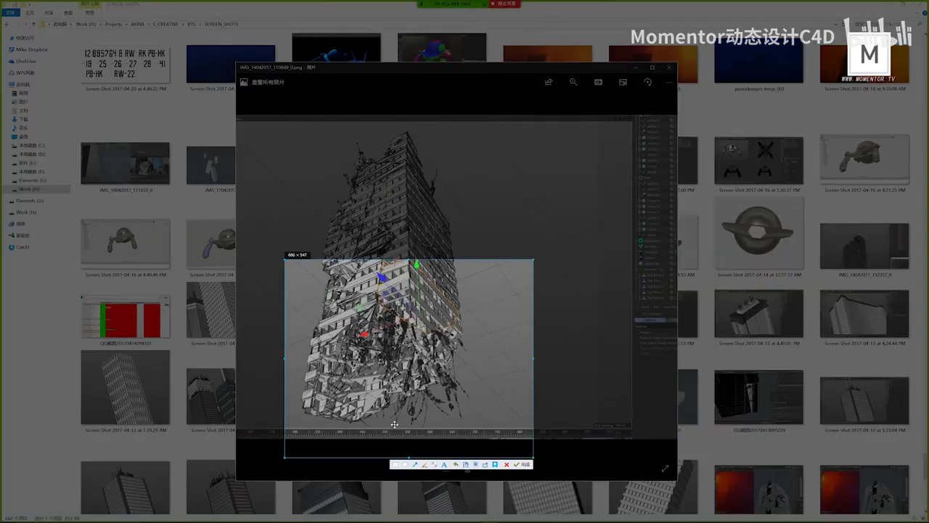
pyautogui.click(426, 465)
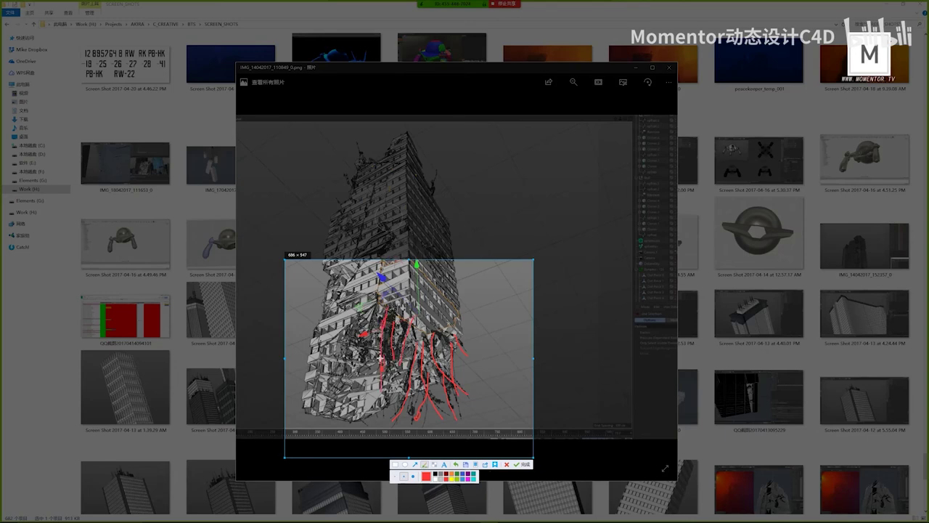
pyautogui.press('Escape')
pyautogui.click(669, 67)
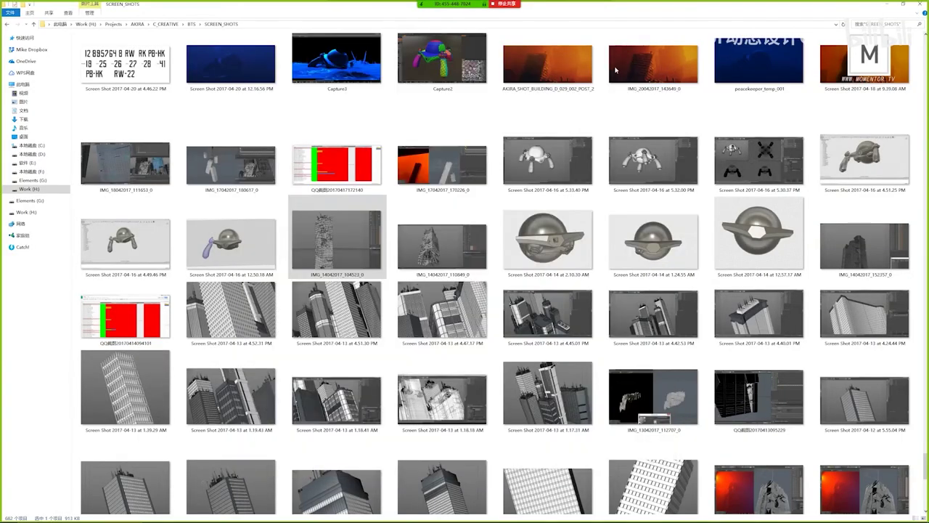
pyautogui.click(192, 24)
# - Navigate to AKIRA > D_OUTPUT > WEBSITE > Gif and open the poster_black GIF
pyautogui.click(165, 24)
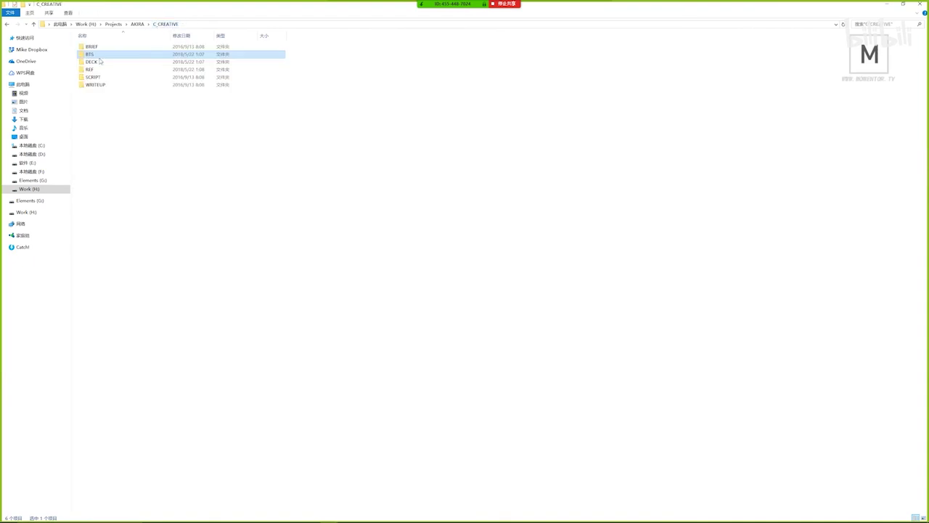
pyautogui.click(137, 24)
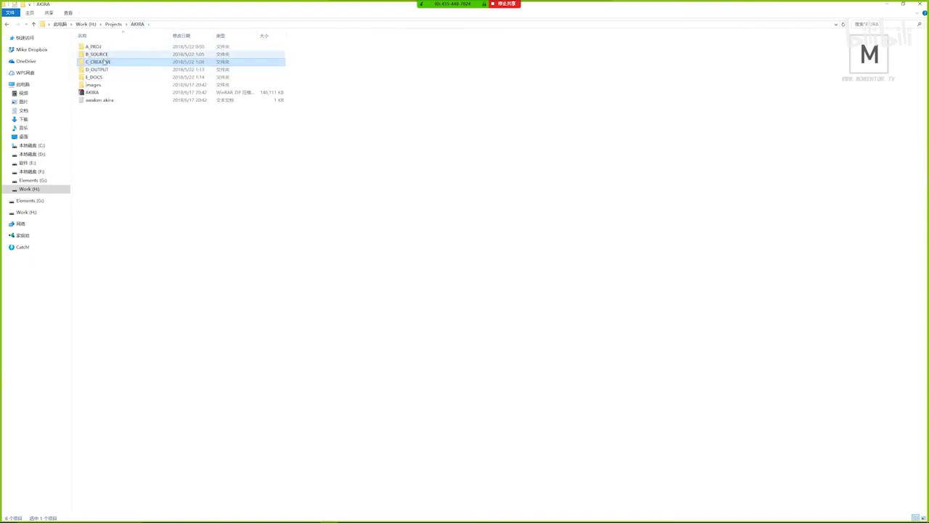
pyautogui.doubleClick(109, 69)
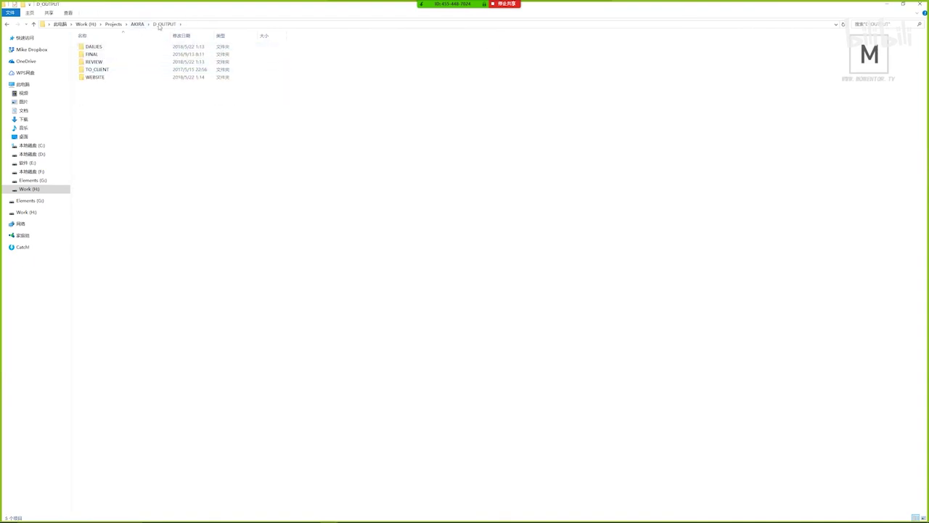
pyautogui.doubleClick(111, 75)
pyautogui.click(106, 48)
pyautogui.doubleClick(106, 48)
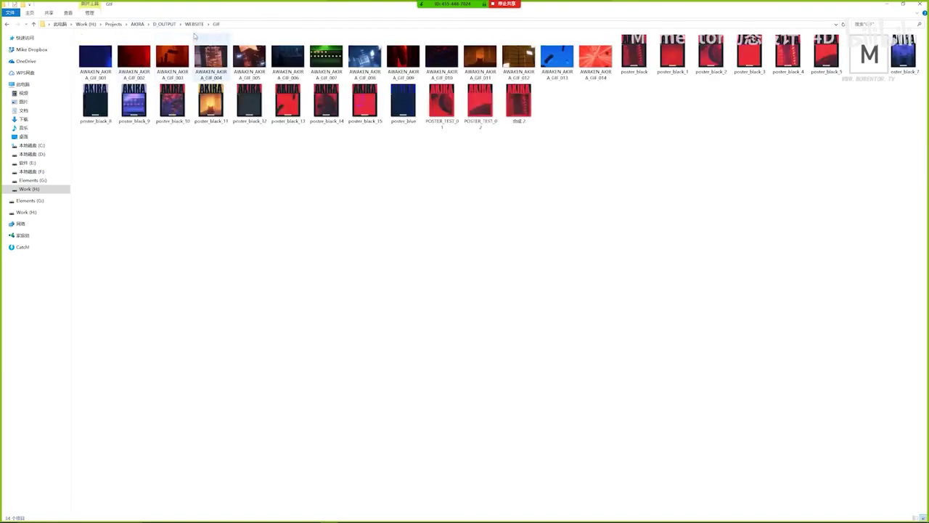
pyautogui.doubleClick(634, 54)
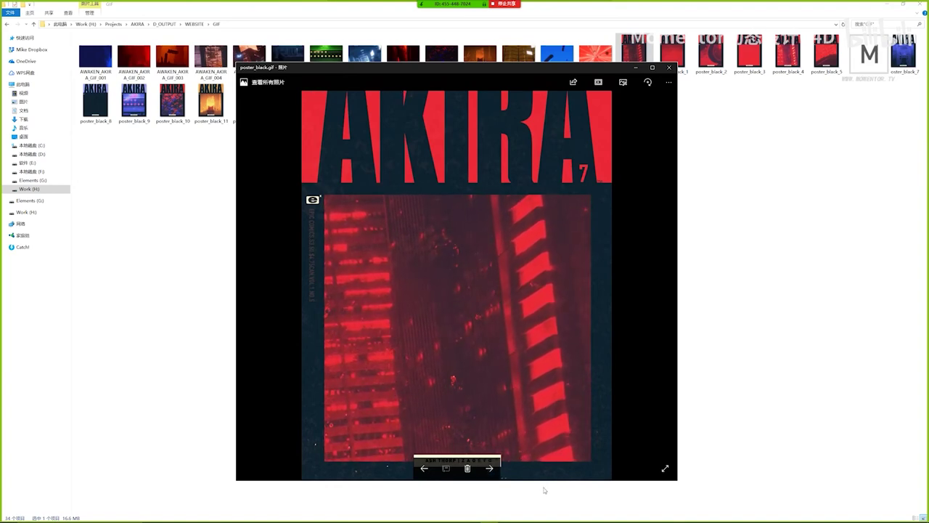
# - Step through the poster GIFs from poster_black_1 to poster_black_11, including yellow and blue versions
pyautogui.click(490, 469)
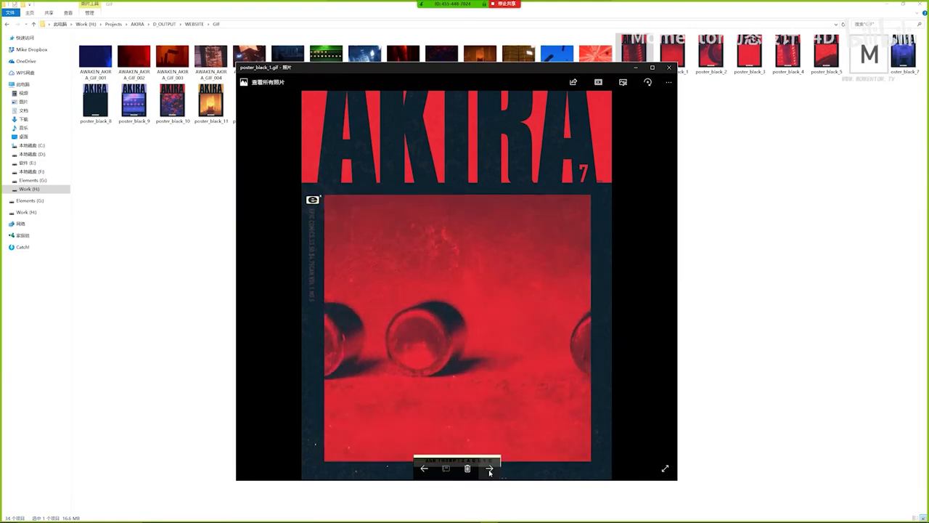
pyautogui.click(490, 469)
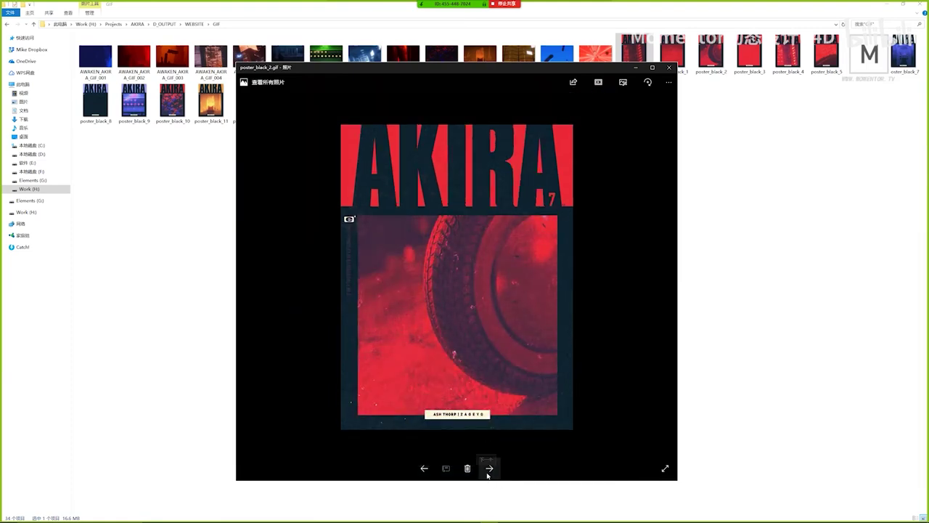
pyautogui.click(489, 469)
pyautogui.click(489, 469)
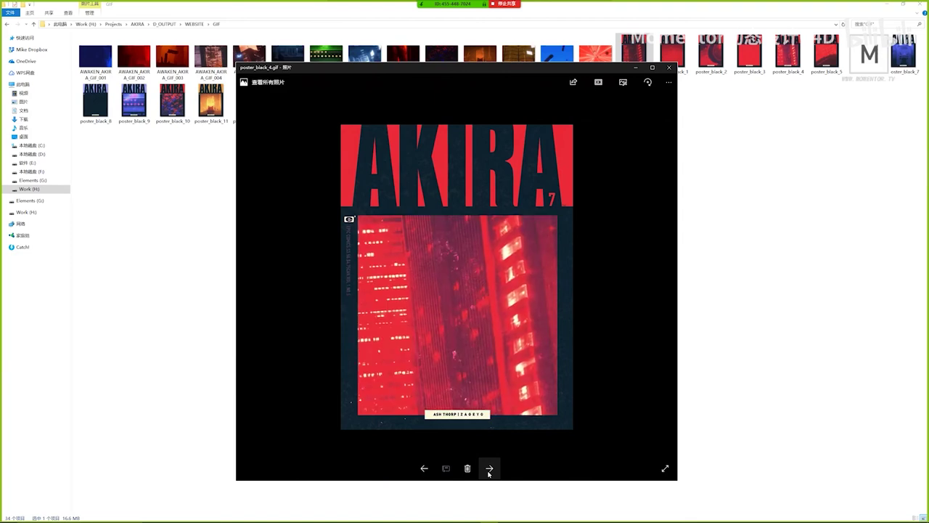
pyautogui.click(490, 469)
pyautogui.click(489, 471)
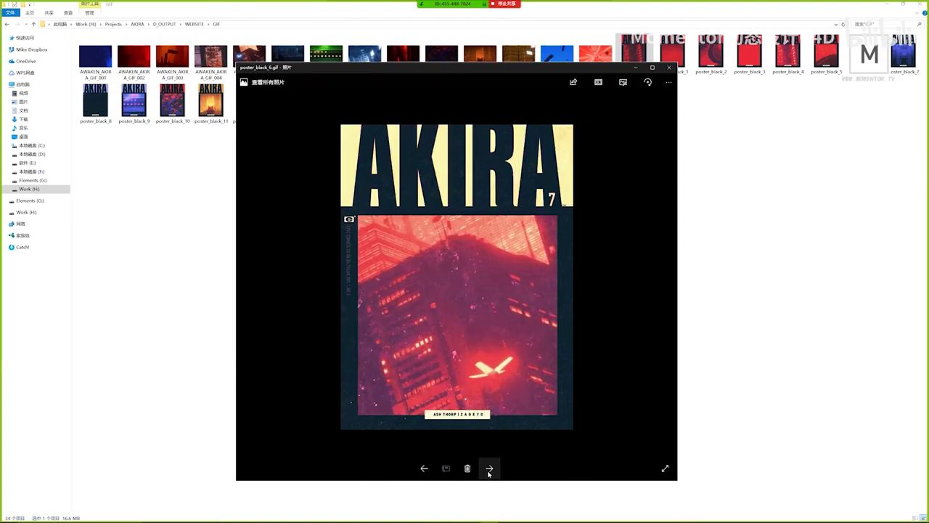
pyautogui.click(488, 472)
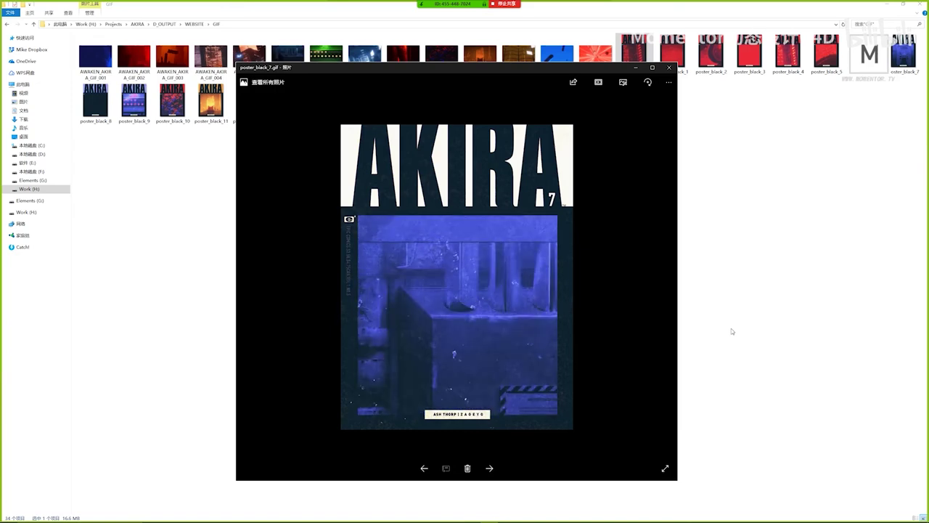
pyautogui.click(489, 469)
pyautogui.click(490, 469)
pyautogui.click(489, 469)
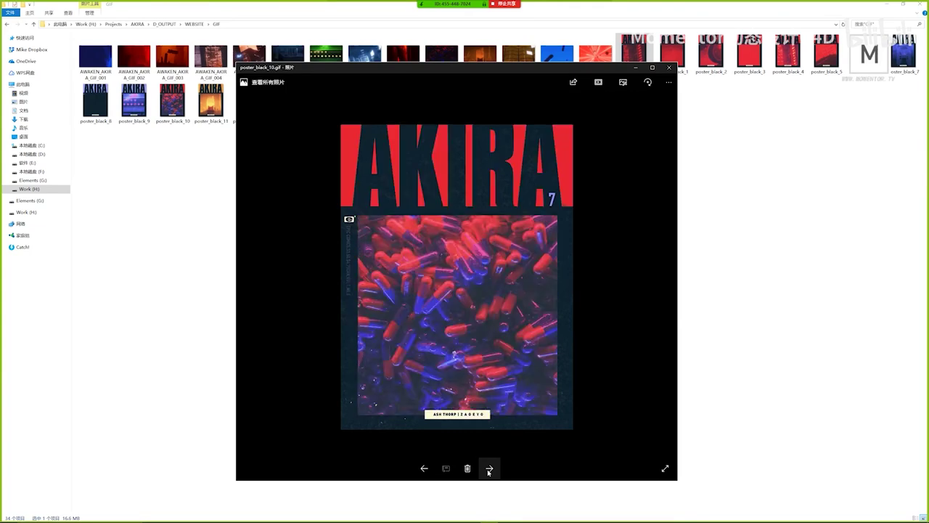
pyautogui.click(490, 468)
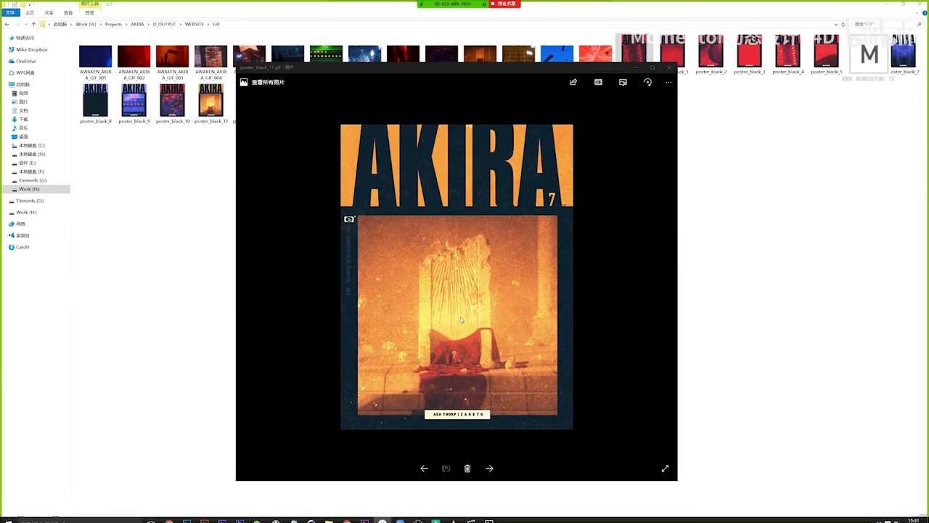
# - View poster_black_12 to 15, the blue poster, POSTER_TEST_01 and 合成 2, then go back to AKIRA 1
pyautogui.click(489, 469)
pyautogui.click(489, 468)
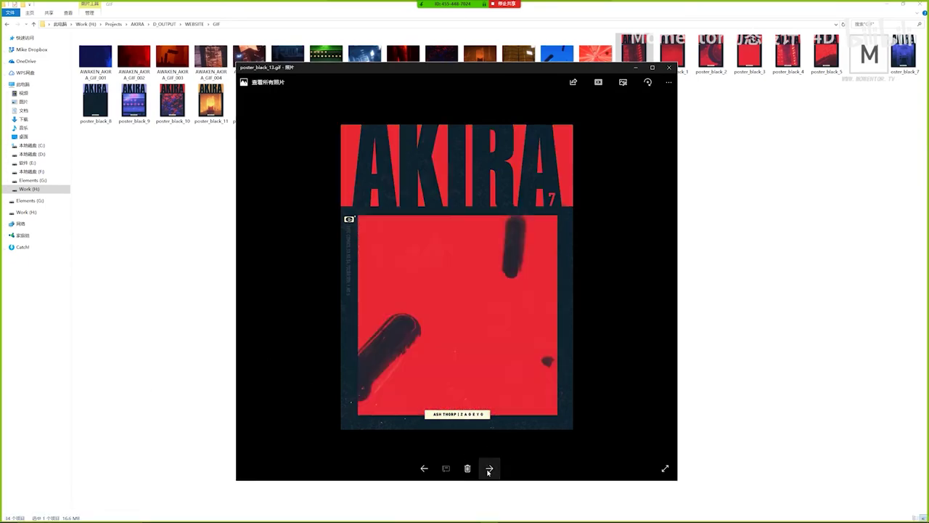
pyautogui.click(489, 468)
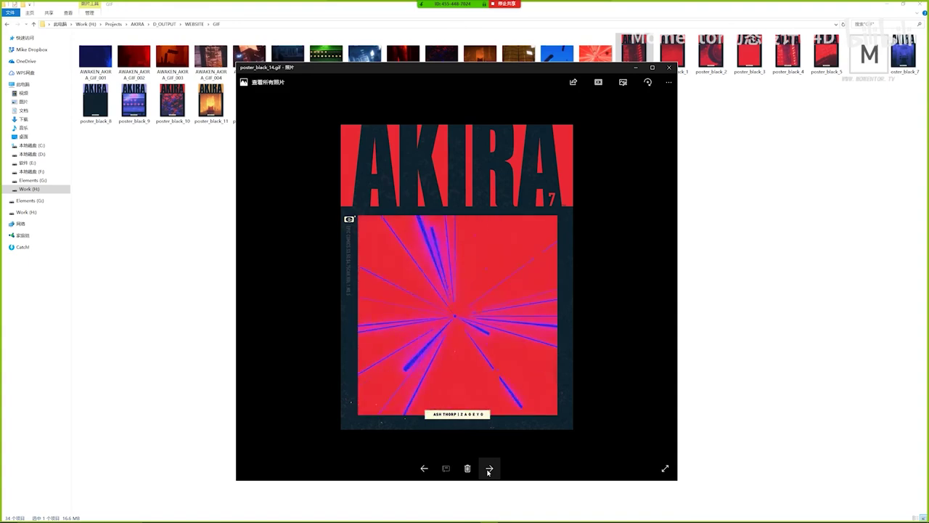
pyautogui.click(490, 469)
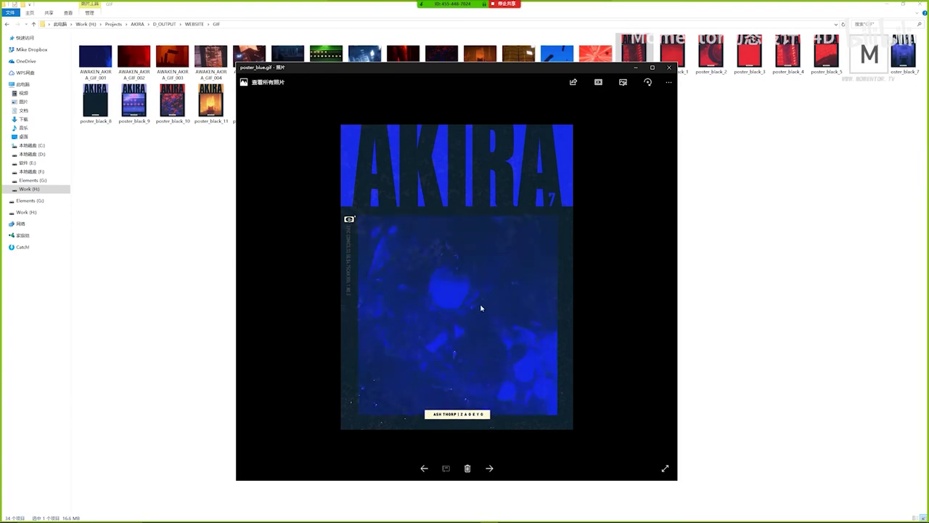
pyautogui.click(491, 469)
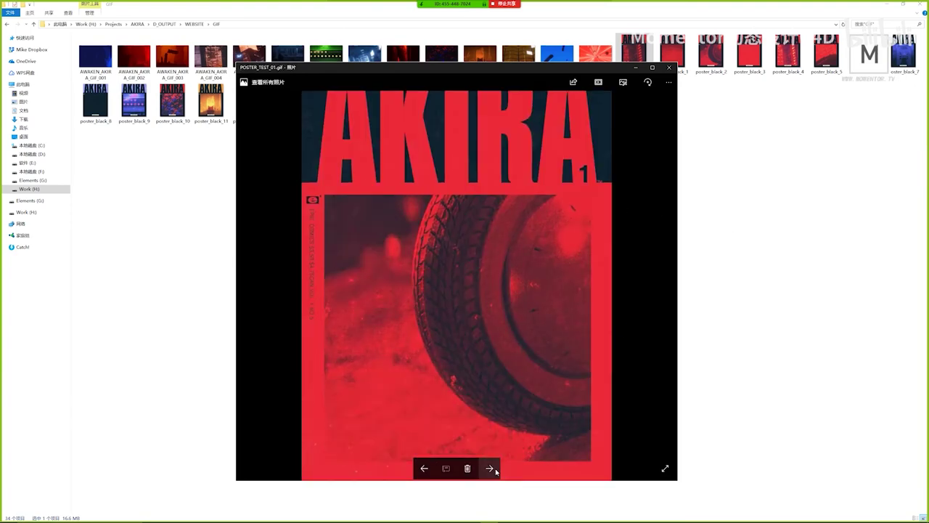
pyautogui.click(495, 470)
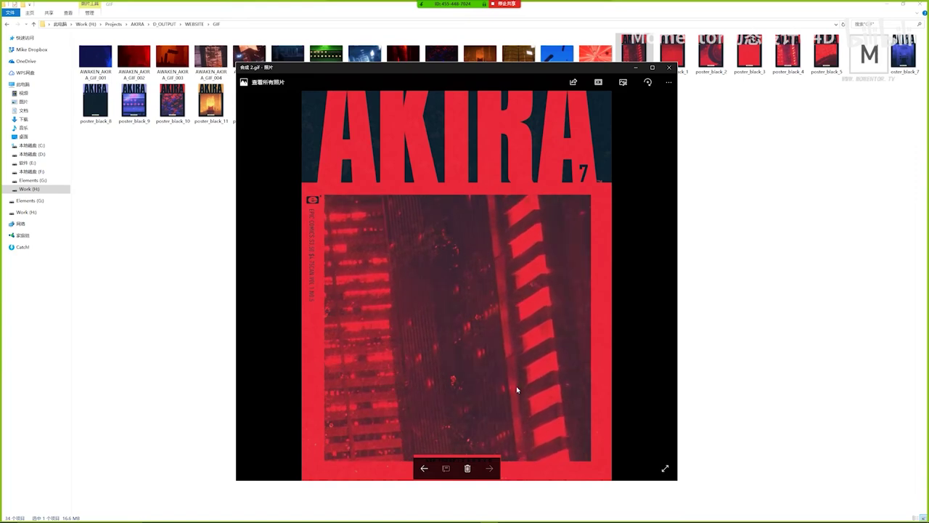
pyautogui.click(424, 469)
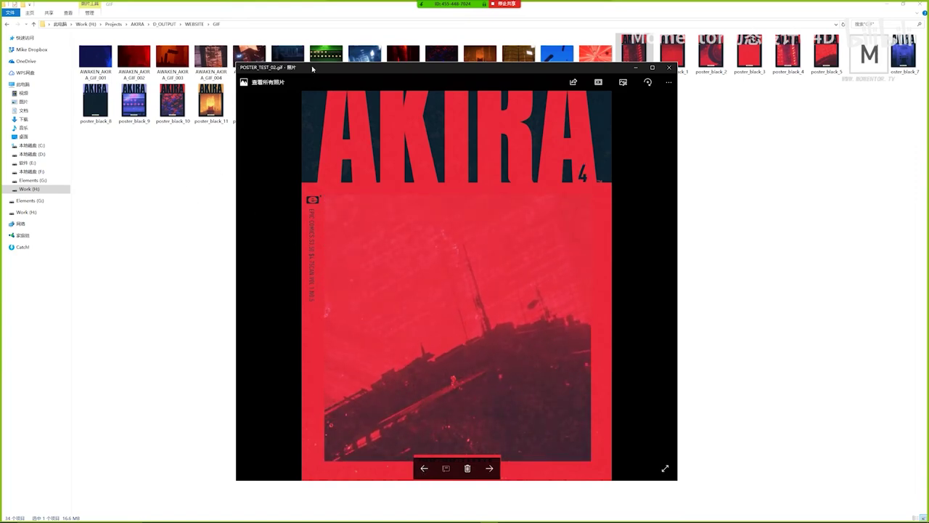
pyautogui.moveTo(312, 69)
pyautogui.mouseDown()
pyautogui.moveTo(325, 84)
pyautogui.moveTo(311, 65)
pyautogui.mouseUp()
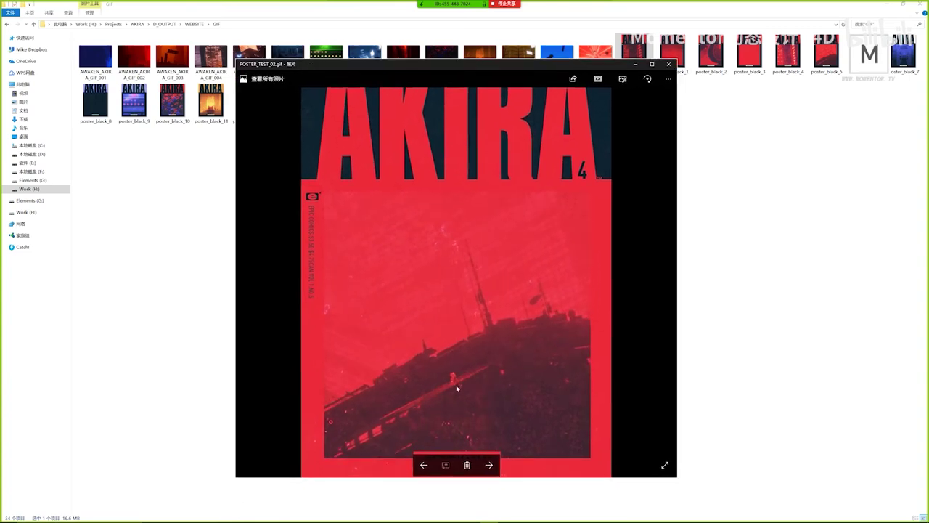
pyautogui.click(424, 464)
pyautogui.click(668, 64)
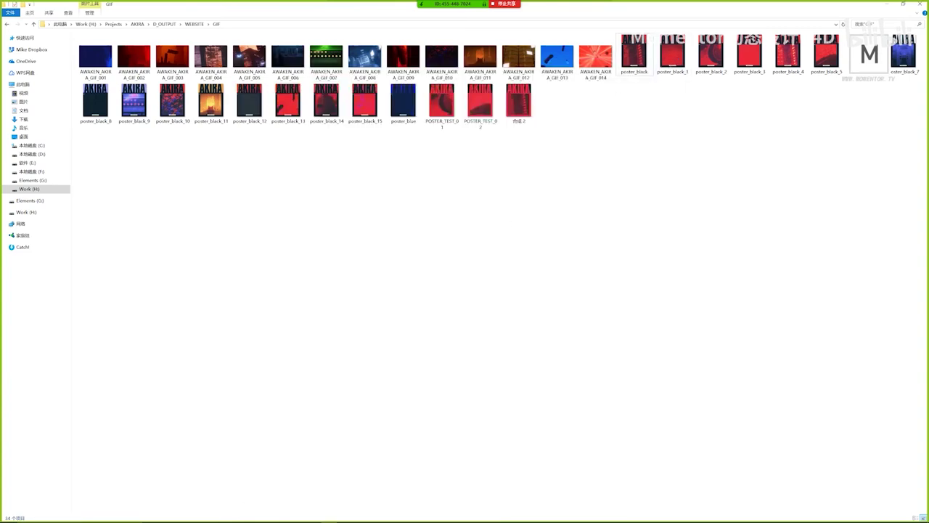
pyautogui.moveTo(363, 514)
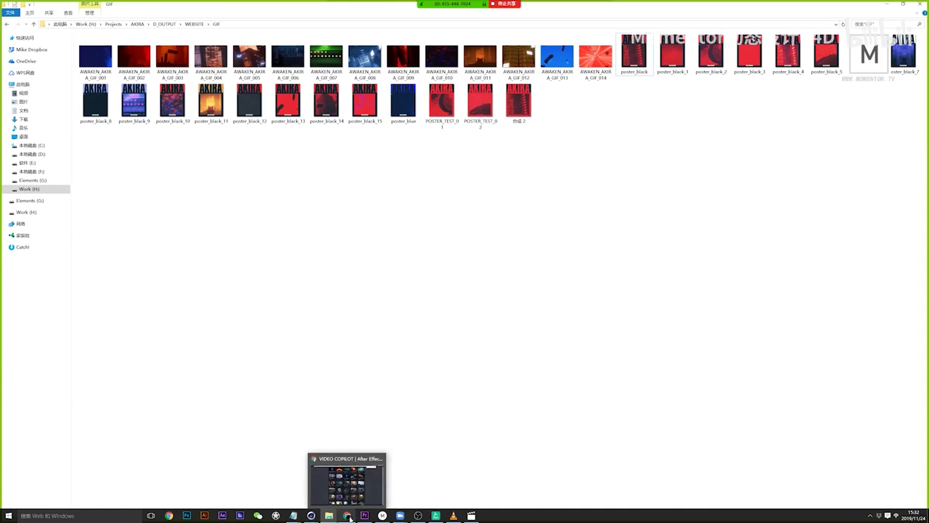
pyautogui.moveTo(418, 515)
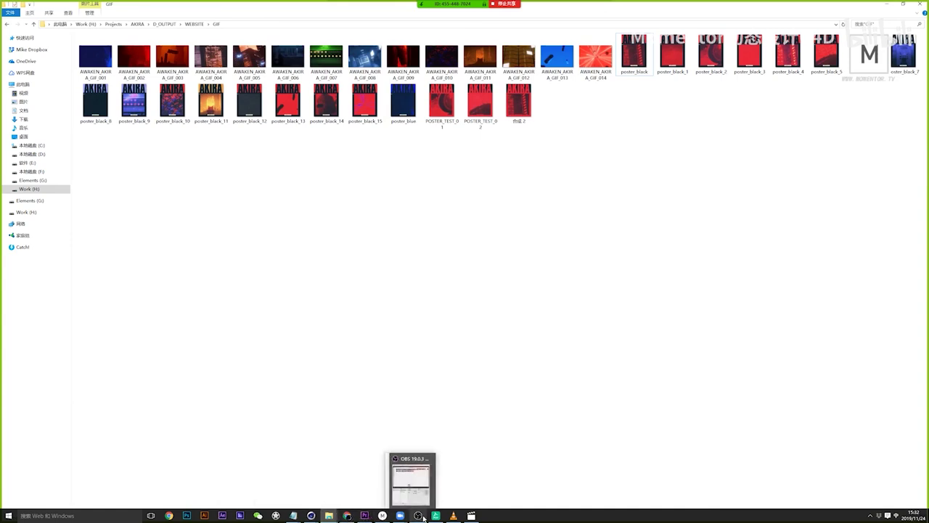
pyautogui.doubleClick(210, 57)
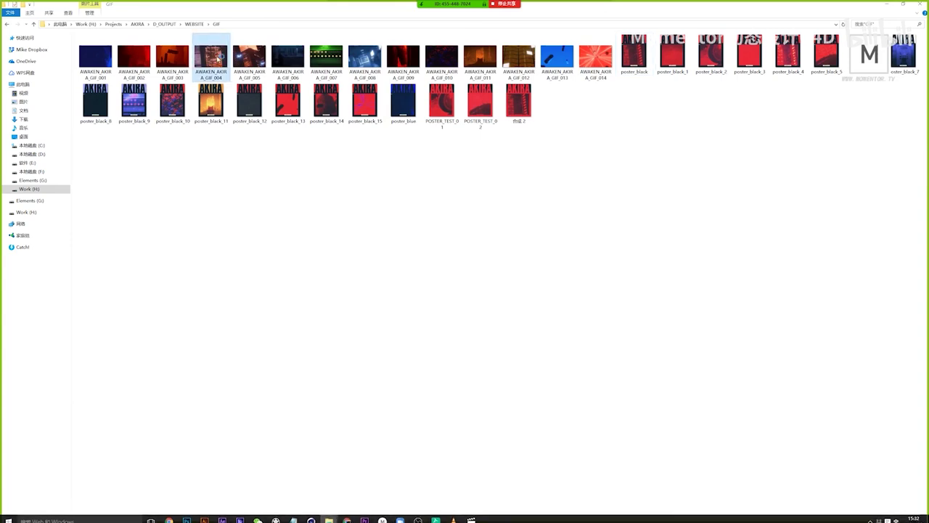
pyautogui.click(489, 464)
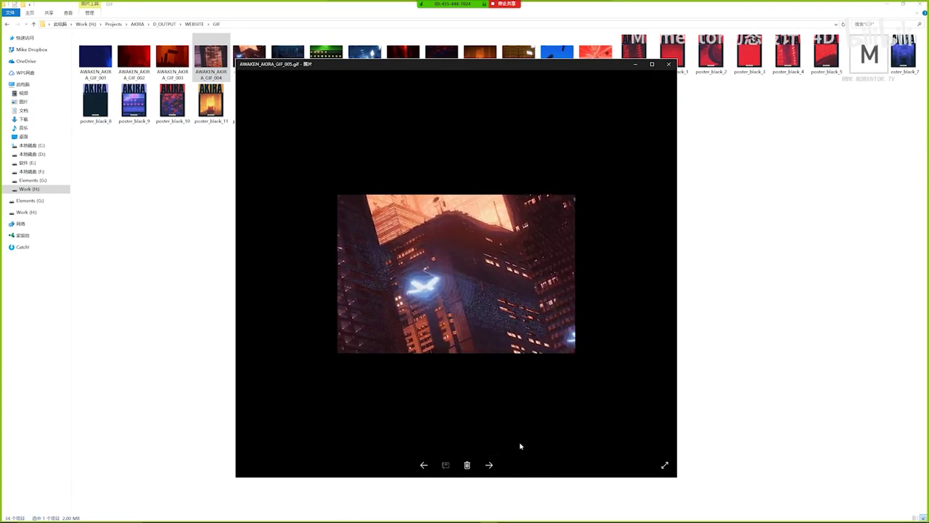
pyautogui.click(424, 465)
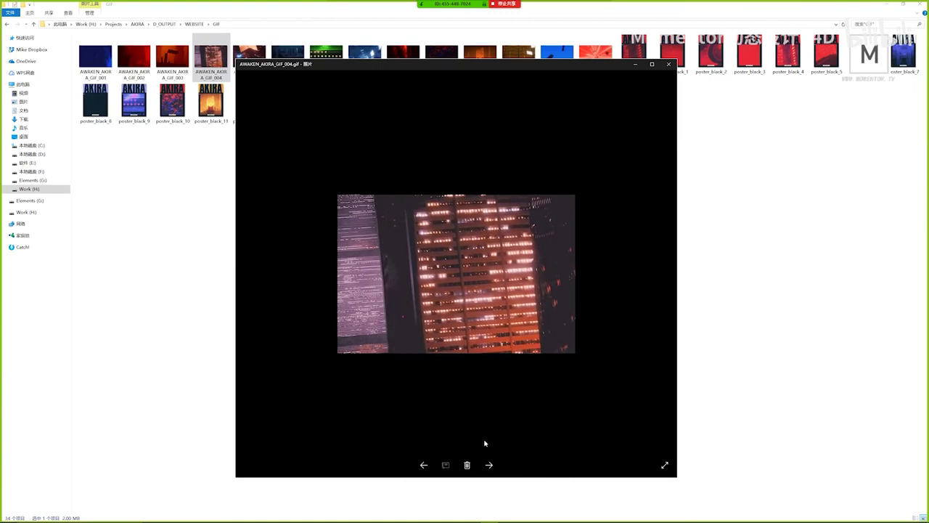
pyautogui.click(497, 465)
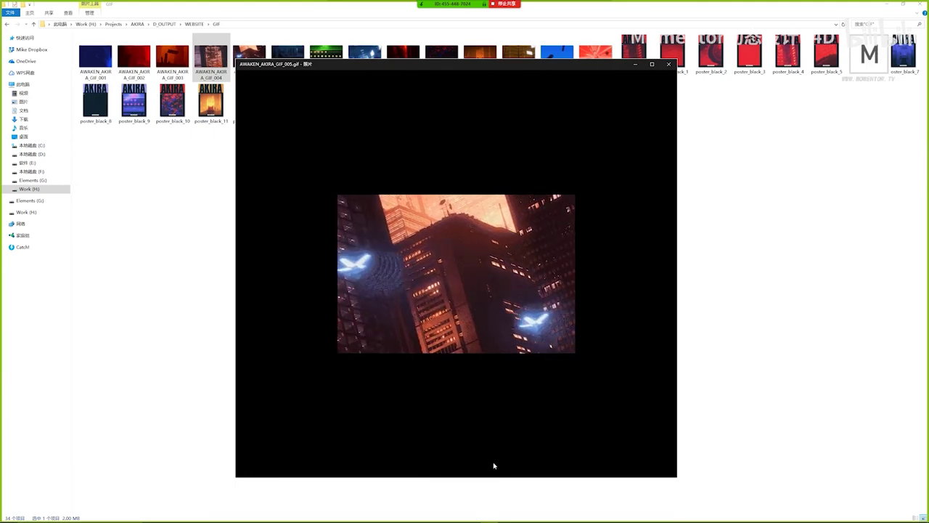
pyautogui.click(668, 65)
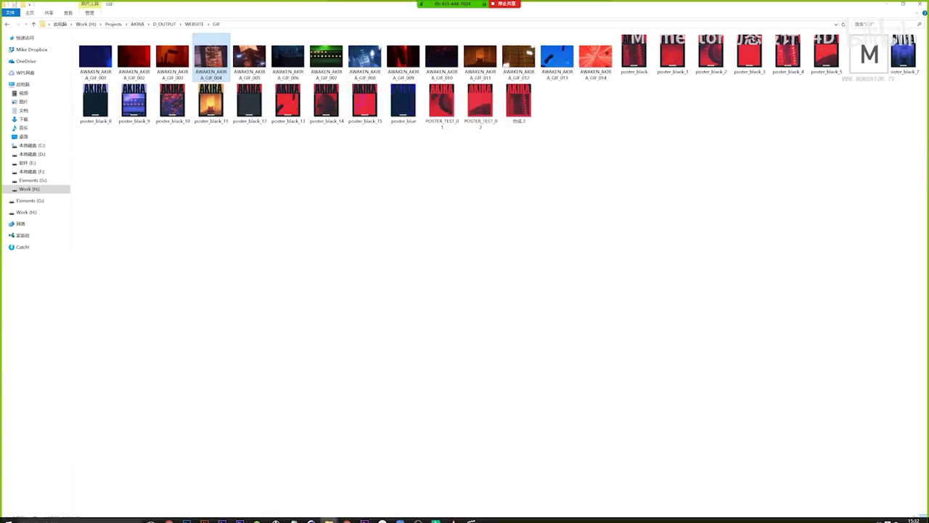
pyautogui.moveTo(312, 515)
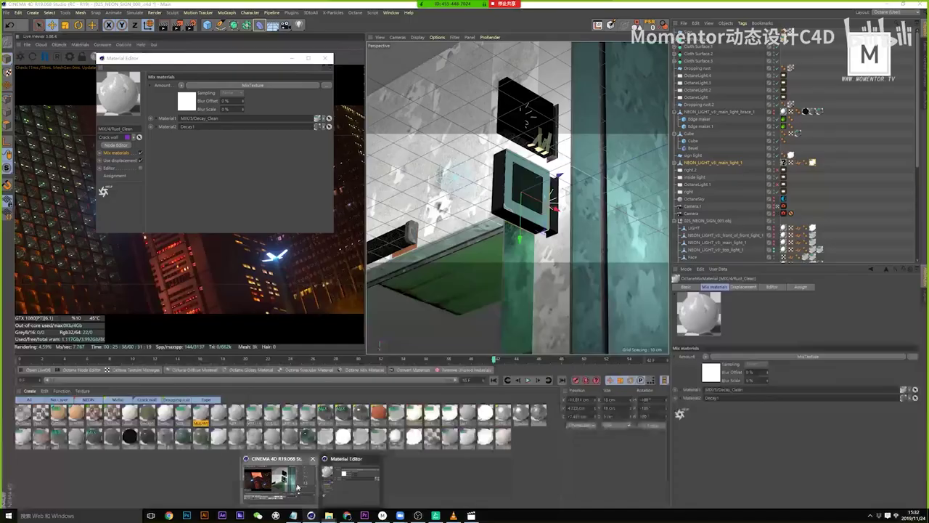
# - Share the Cinema 4D screen in Zoom and switch to the 018_NEO_TOKYO project
pyautogui.click(279, 481)
pyautogui.click(632, 190)
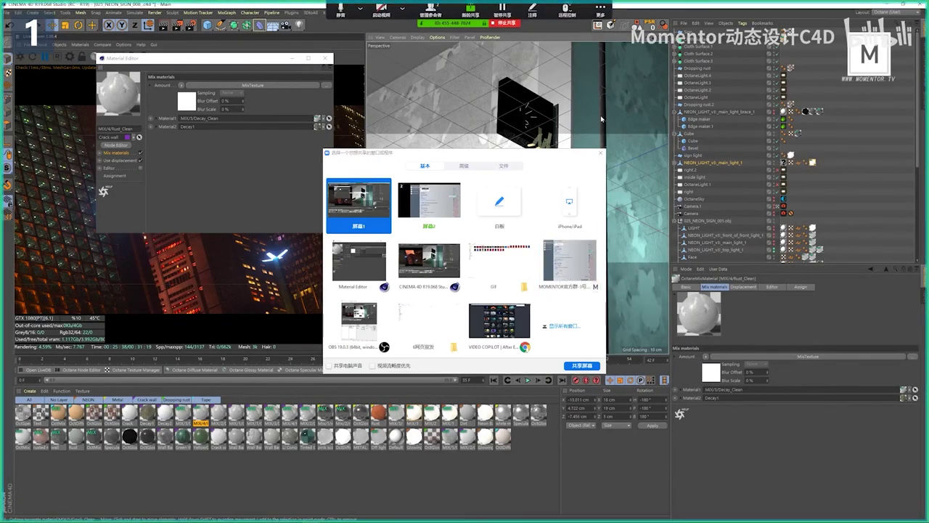
pyautogui.click(589, 367)
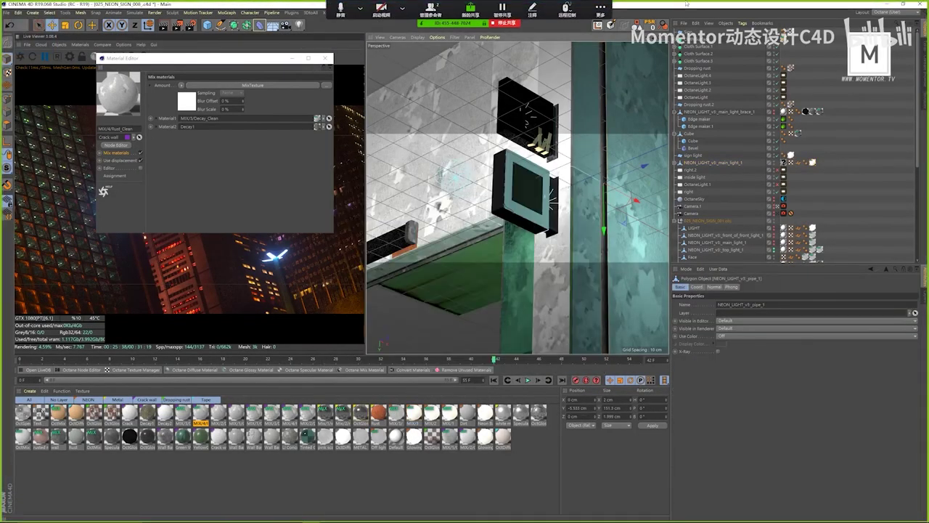
pyautogui.rightClick(462, 165)
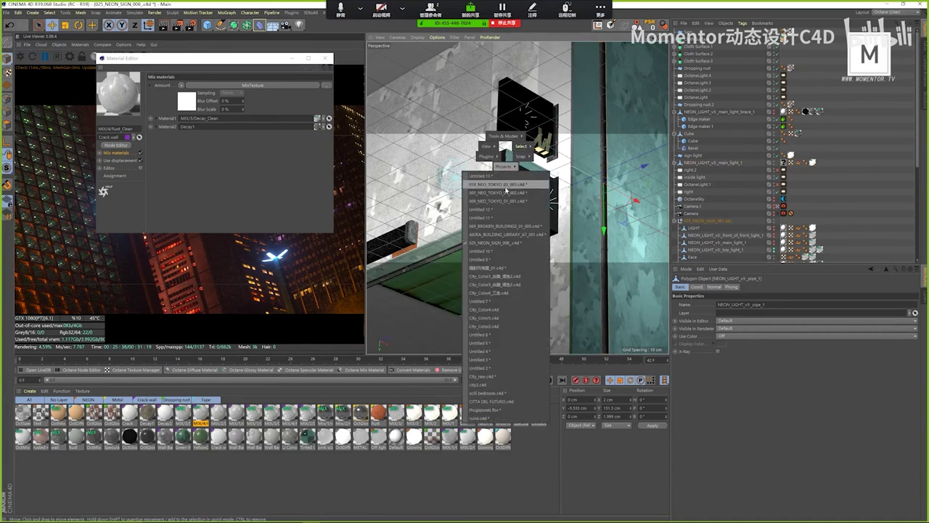
pyautogui.click(506, 181)
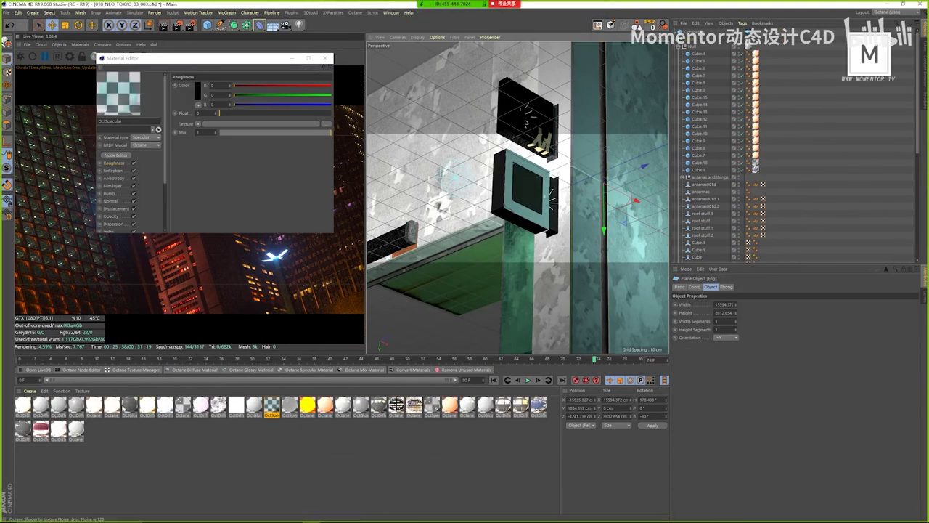
# - Open the OctDiffuse material enlarged and inspect its diffuse concrete and roughness texture settings
pyautogui.click(129, 406)
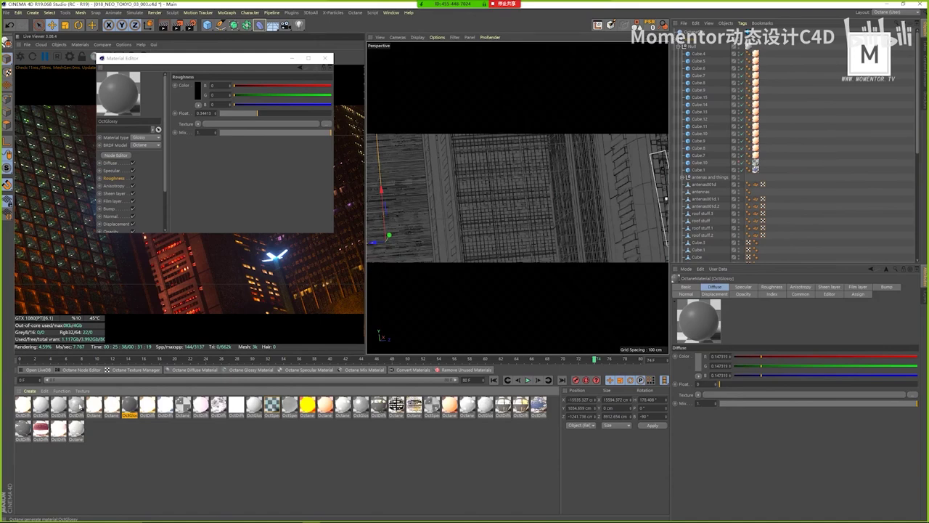
pyautogui.click(76, 405)
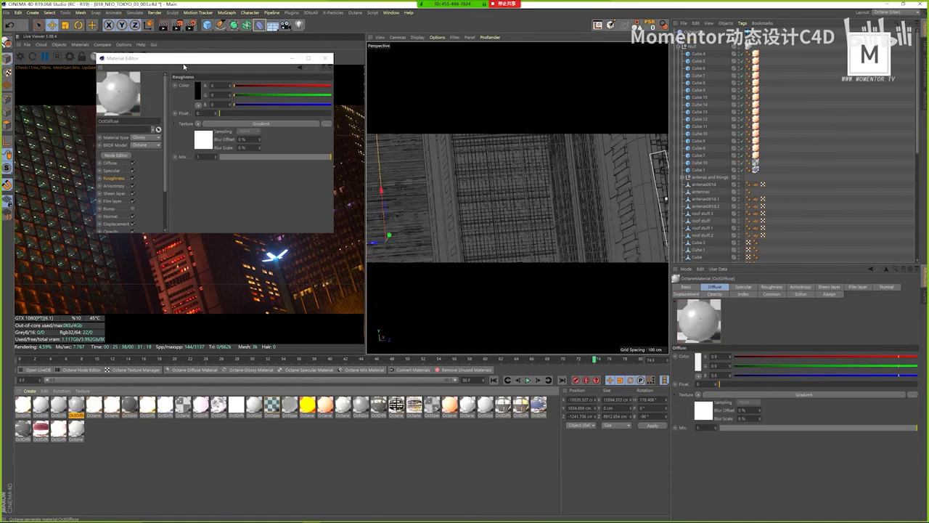
pyautogui.moveTo(181, 58); pyautogui.dragTo(365, 181)
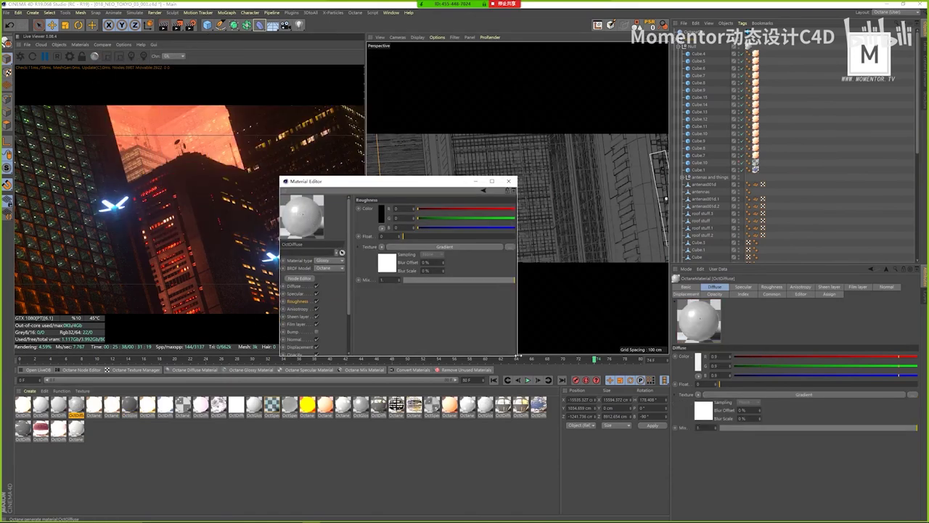
pyautogui.moveTo(517, 358); pyautogui.dragTo(638, 487)
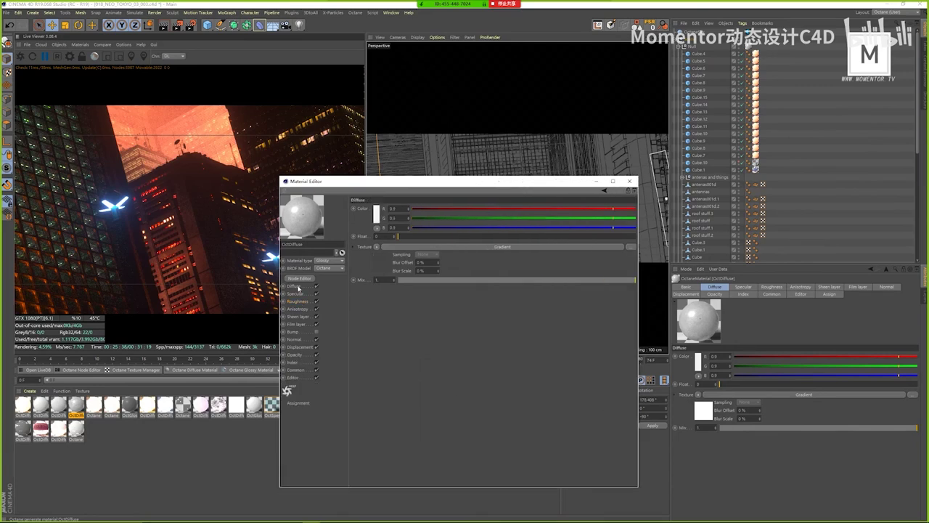
pyautogui.click(394, 269)
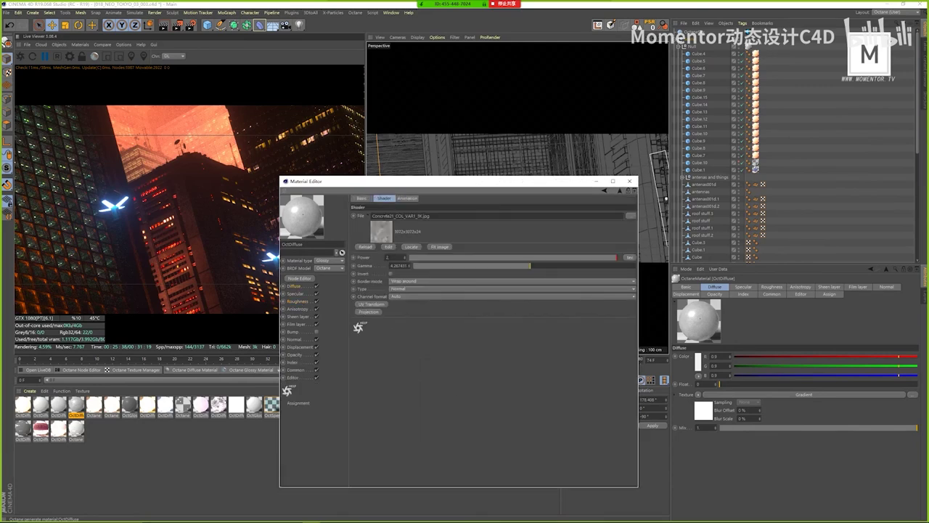
pyautogui.click(298, 301)
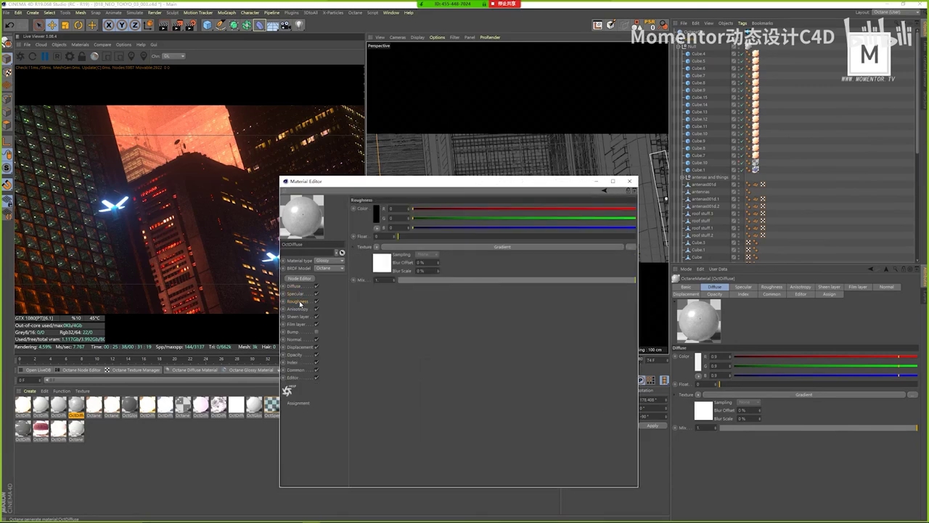
pyautogui.click(386, 264)
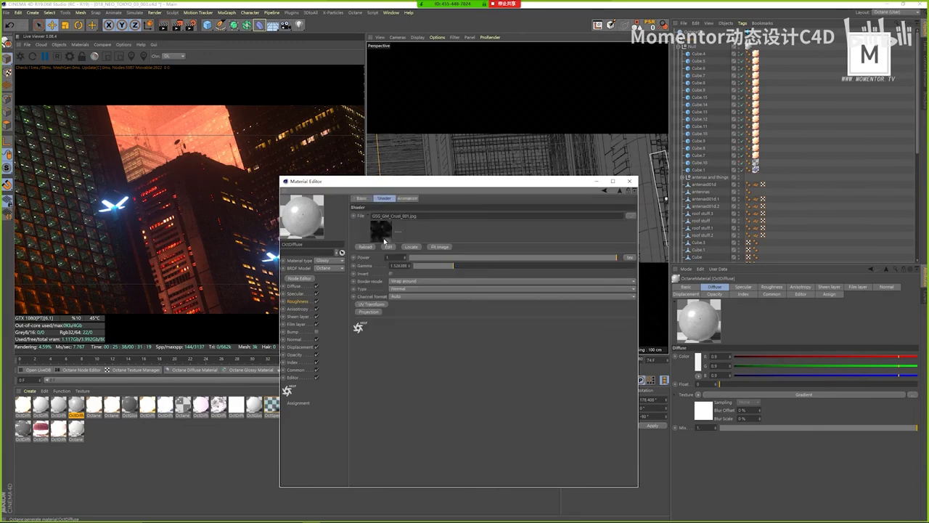
# - Check OctDiffuse's Normal and Sheen channels, then close the Material Editor
pyautogui.click(301, 323)
pyautogui.click(298, 332)
pyautogui.click(299, 340)
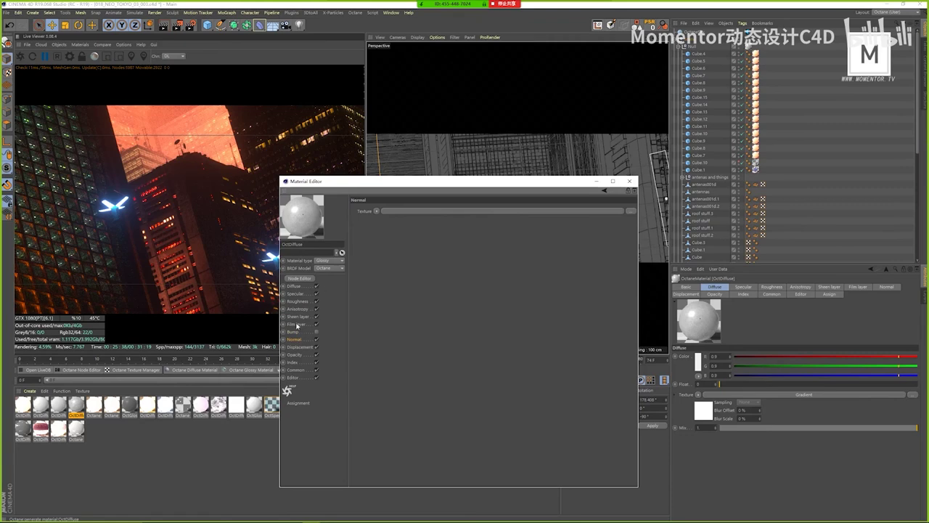
pyautogui.click(297, 325)
pyautogui.click(298, 317)
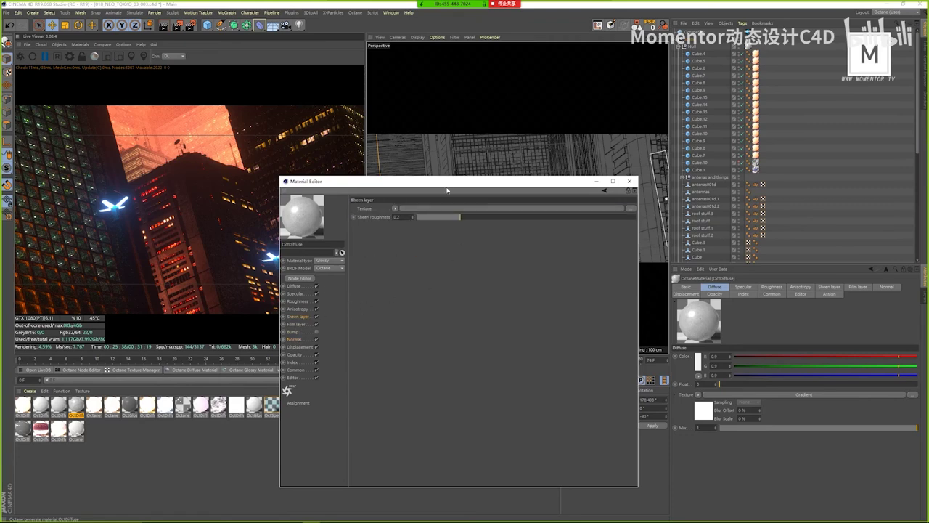
pyautogui.moveTo(448, 180); pyautogui.dragTo(432, 197)
pyautogui.click(612, 197)
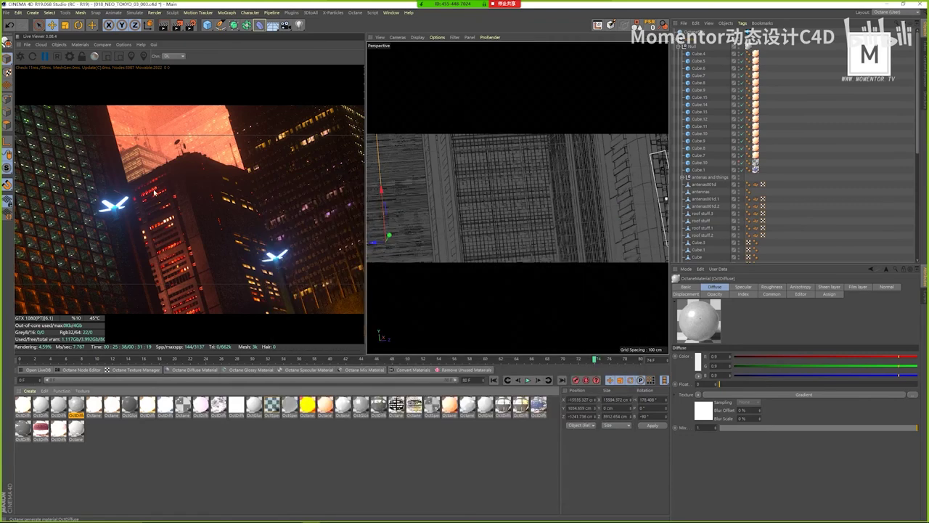
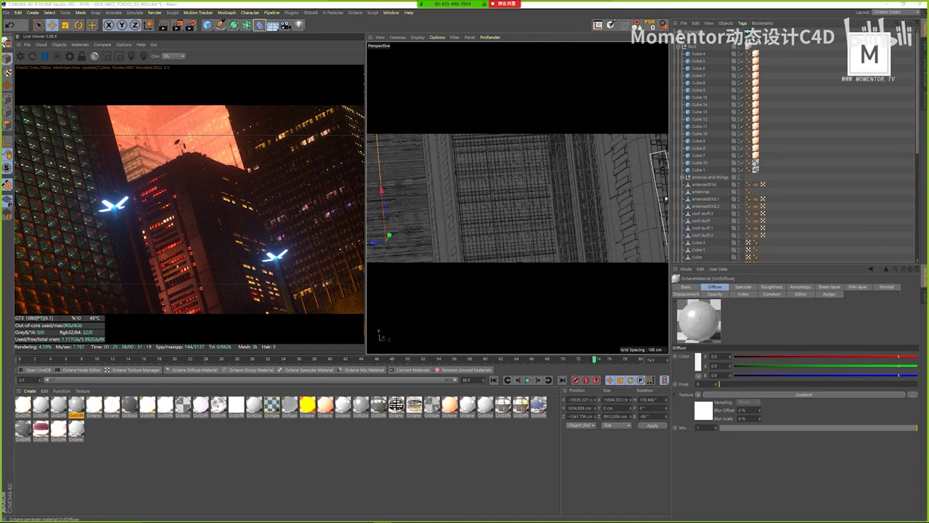
# - Dismiss the group chat and select the director's name on their Vimeo profile page
pyautogui.hotkey('ctrl', 'alt', 'z')
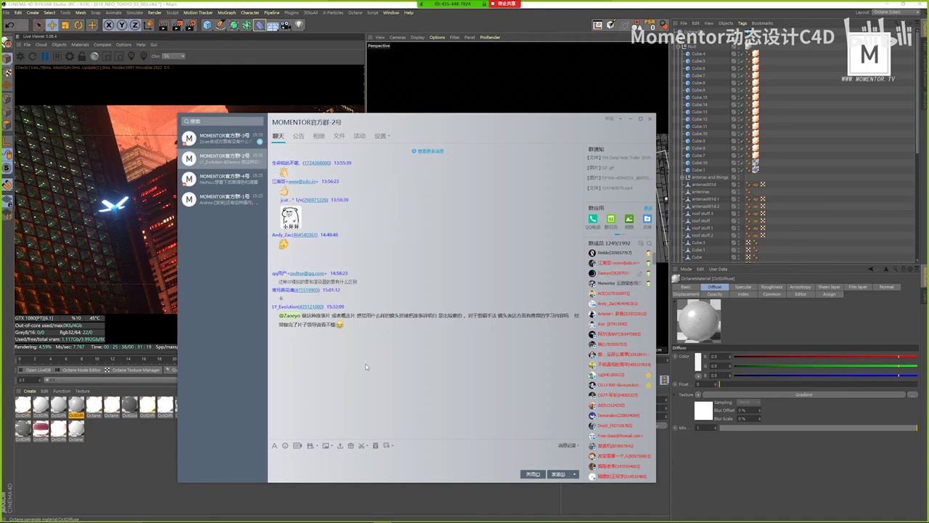
pyautogui.hotkey('alt', 'Tab')
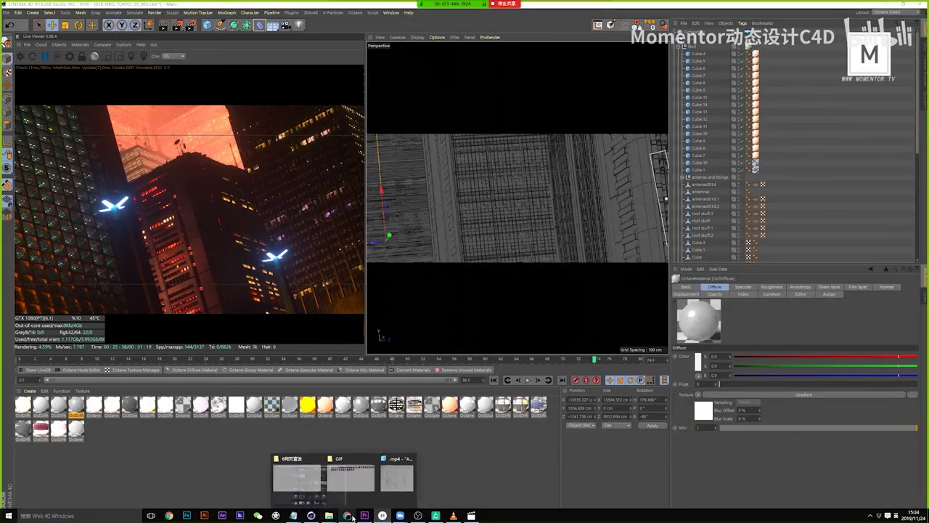
pyautogui.click(347, 516)
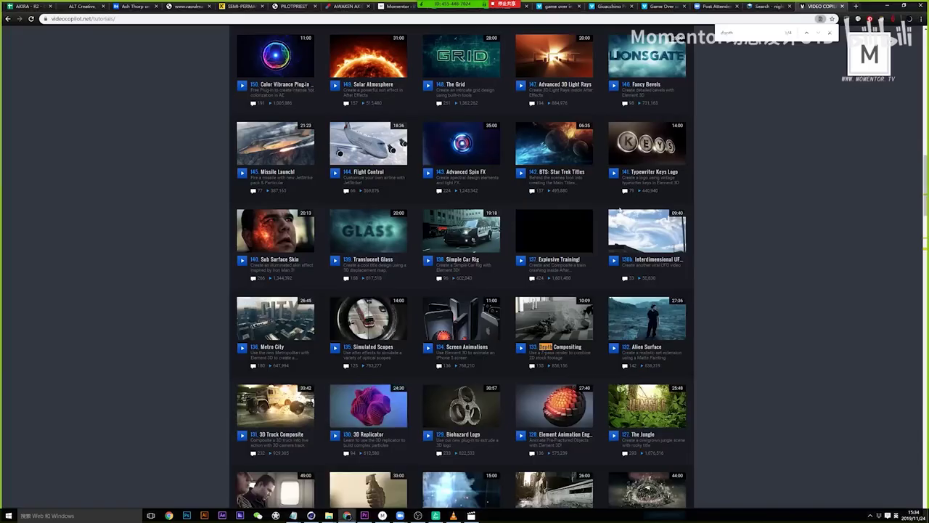
pyautogui.click(610, 6)
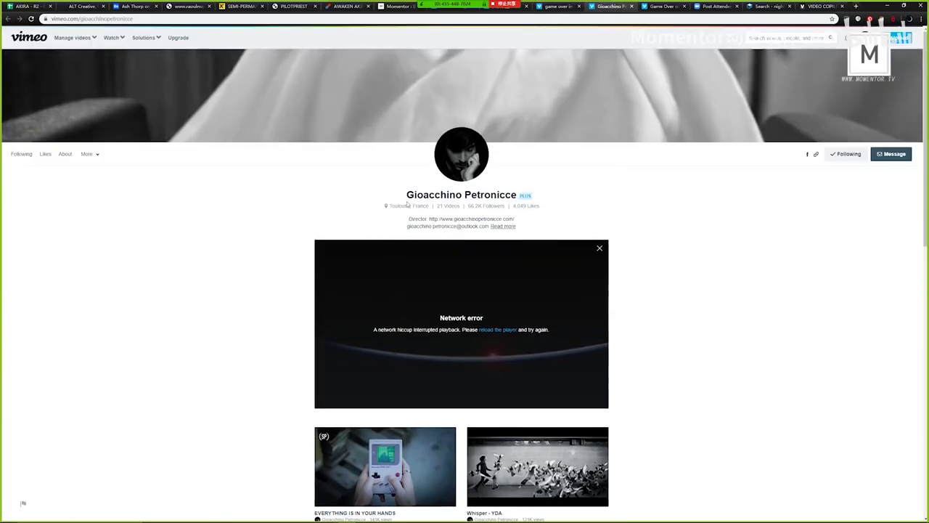
pyautogui.moveTo(405, 195); pyautogui.dragTo(514, 195)
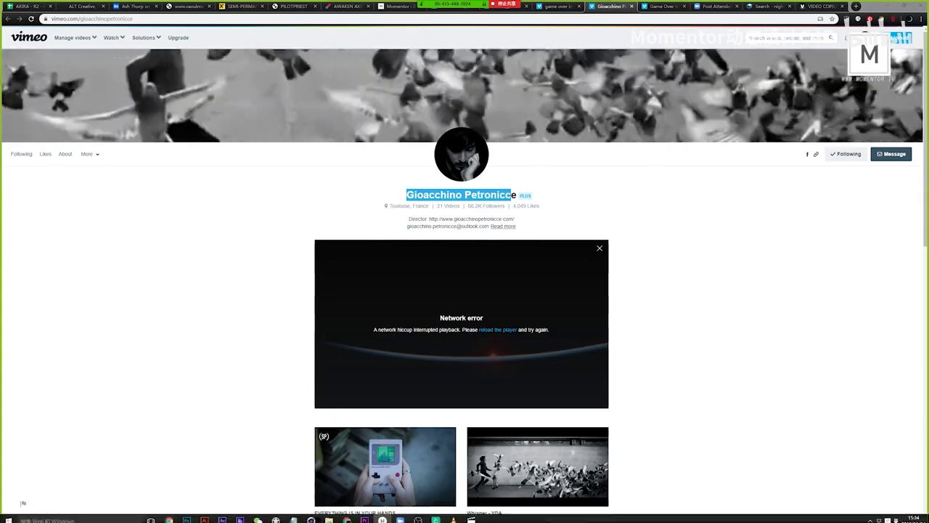
# - Bring the Premiere Pro AKIRA hardware edit project to the front
pyautogui.click(364, 515)
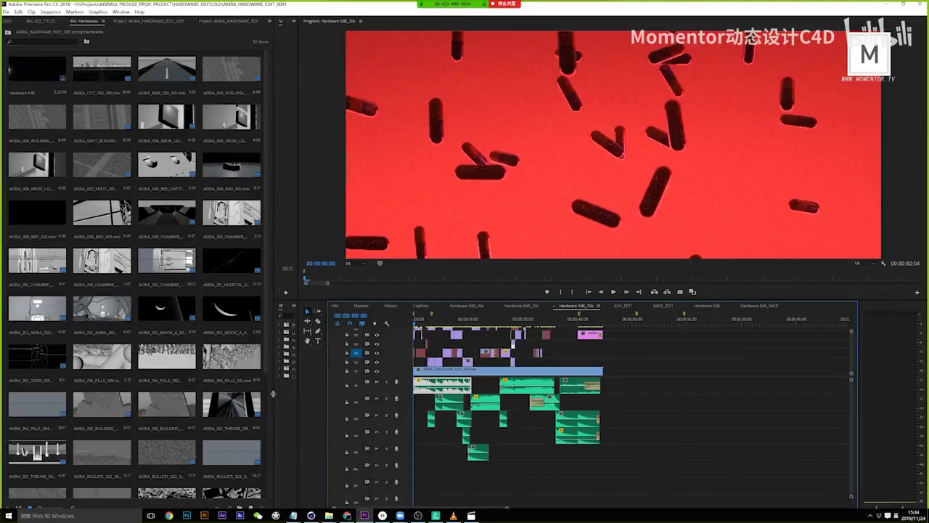
pyautogui.scroll(-5, 218, 327)
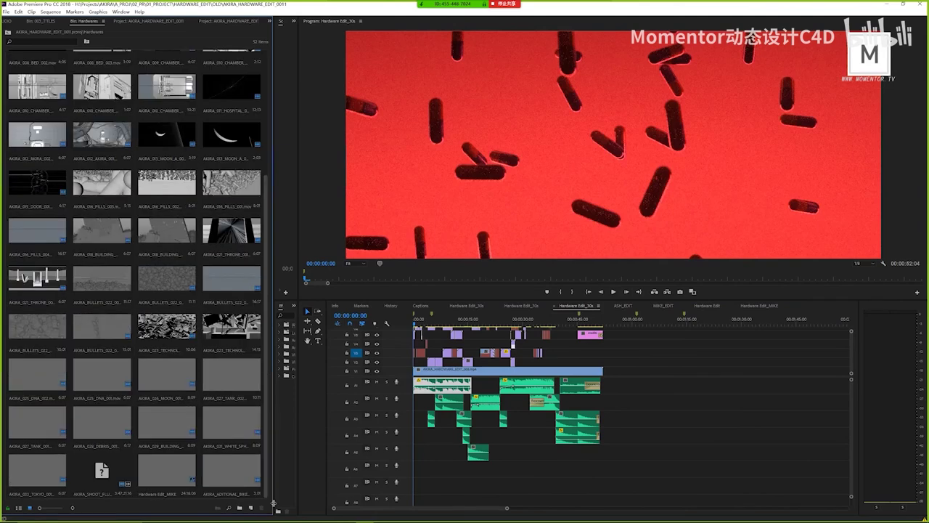
pyautogui.moveTo(329, 515)
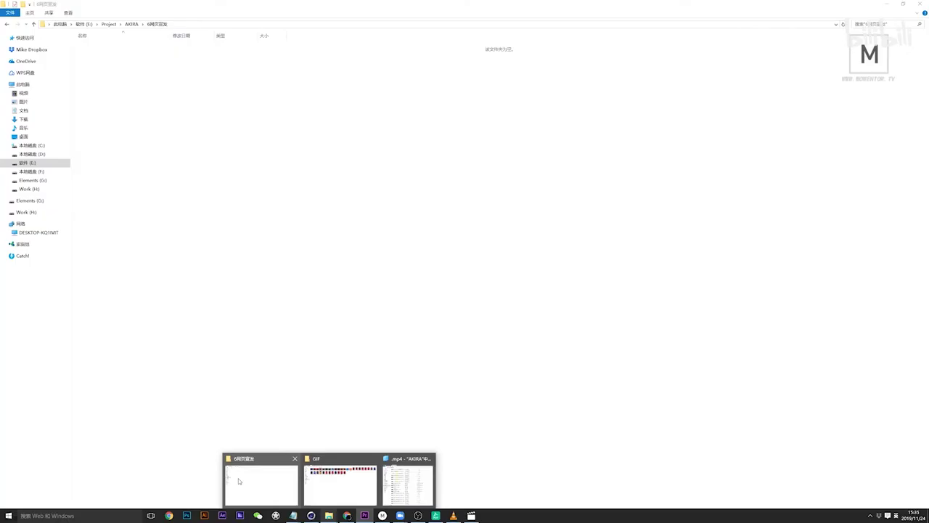
# - Browse the AKIRA project folder, opening 2构图与参考 and 3剪辑与制作周期表_配乐修改
pyautogui.moveTo(328, 487)
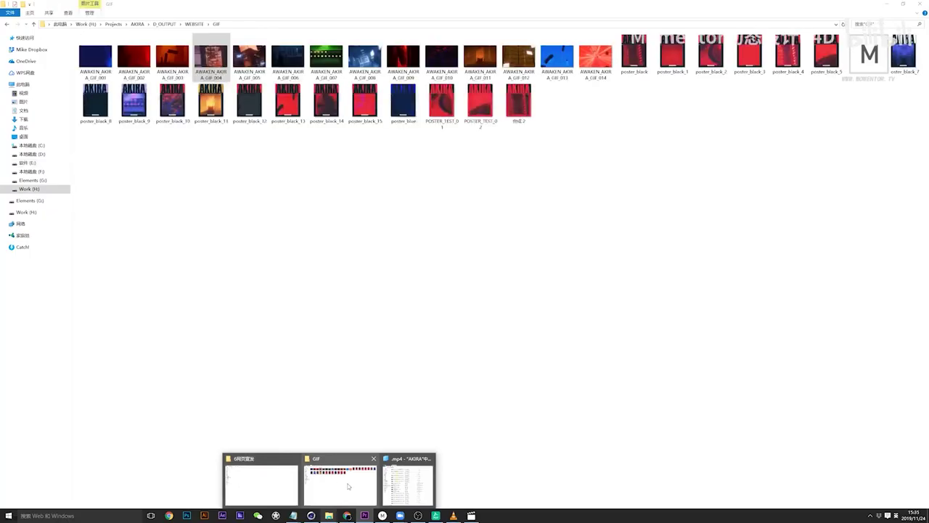
pyautogui.moveTo(274, 491)
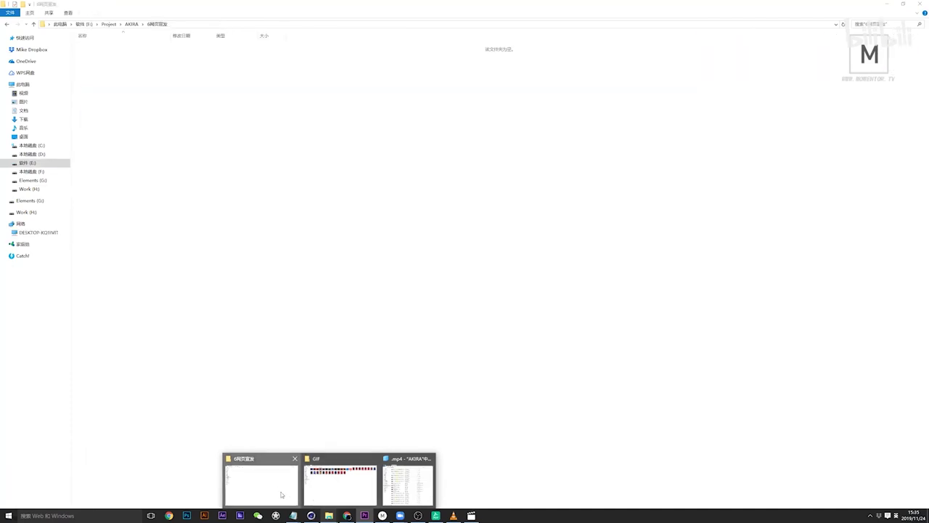
pyautogui.click(281, 496)
pyautogui.click(131, 24)
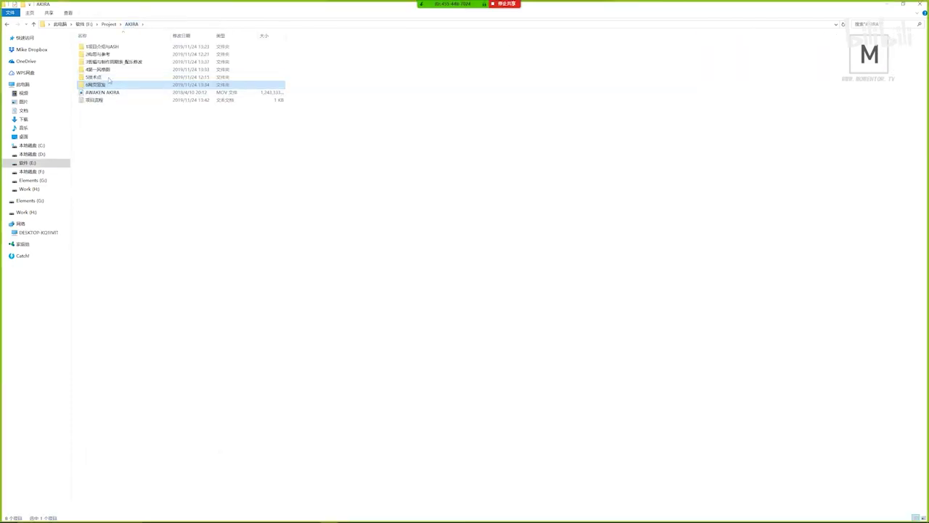
pyautogui.press('Up')
pyautogui.press('Up')
pyautogui.press('Up')
pyautogui.press('Down')
pyautogui.press('Down')
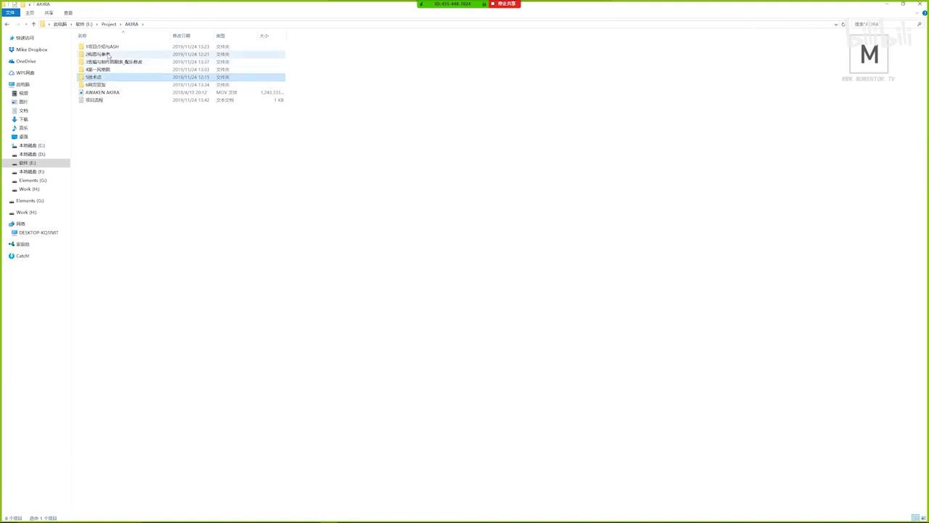
pyautogui.doubleClick(110, 54)
pyautogui.click(134, 24)
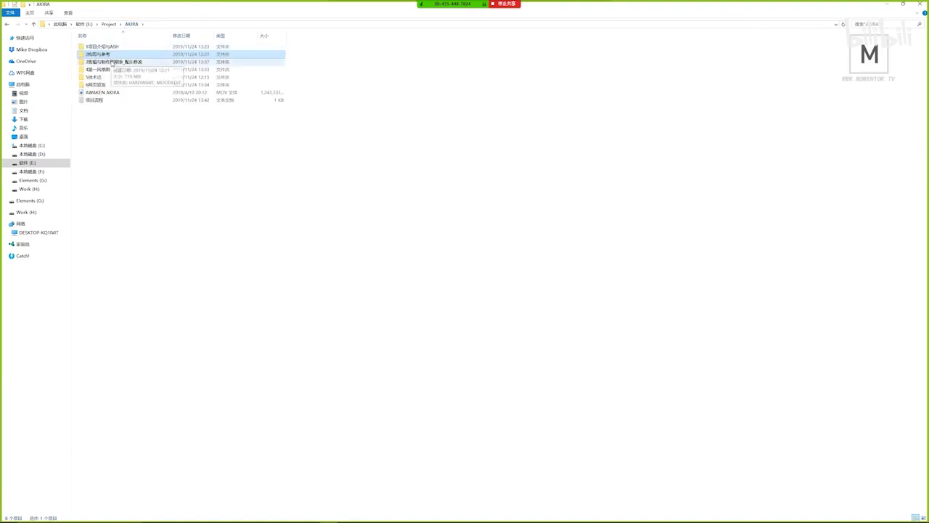
pyautogui.doubleClick(138, 64)
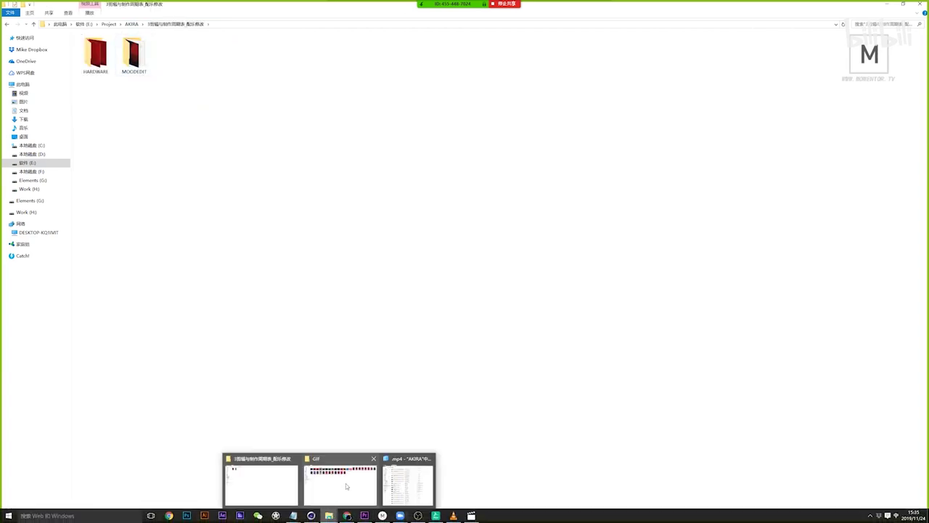
# - From the GIF folder, go up via D_OUTPUT to AKIRA and open C_CREATIVE > REF
pyautogui.click(340, 483)
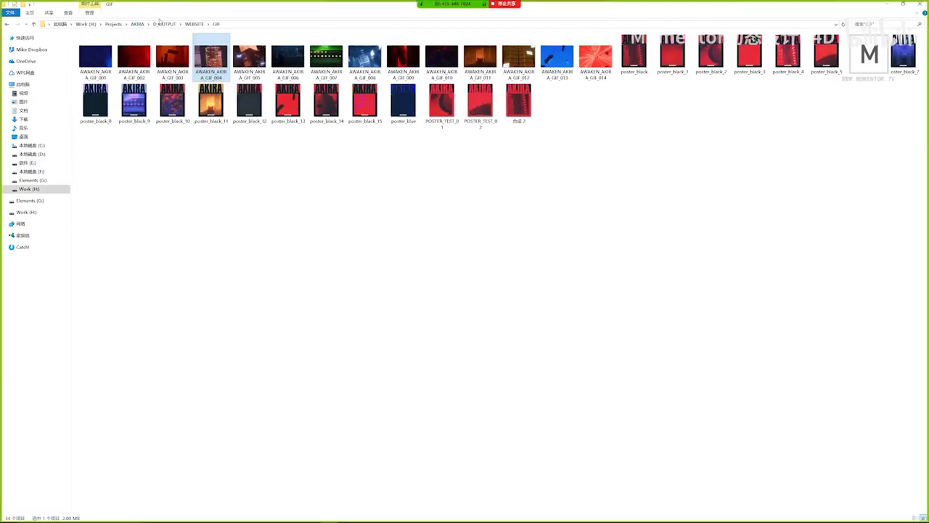
pyautogui.click(161, 24)
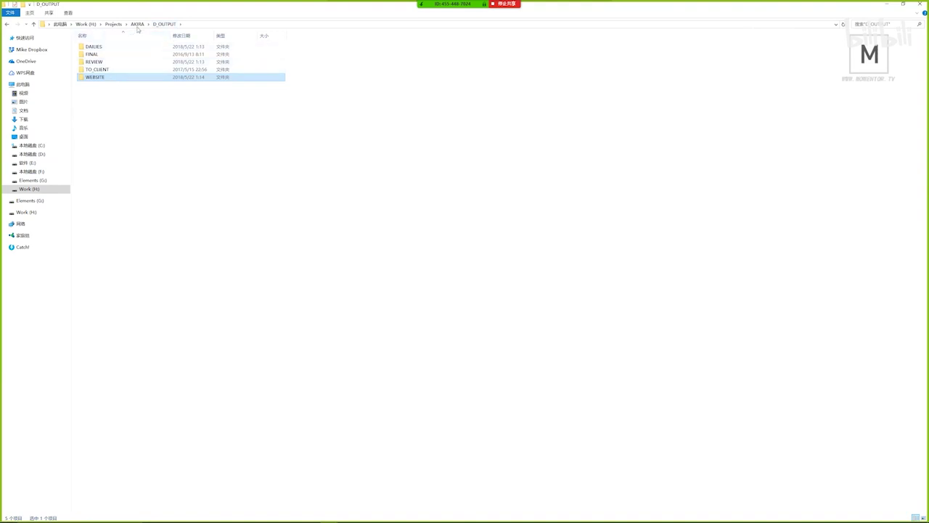
pyautogui.click(138, 24)
pyautogui.doubleClick(116, 61)
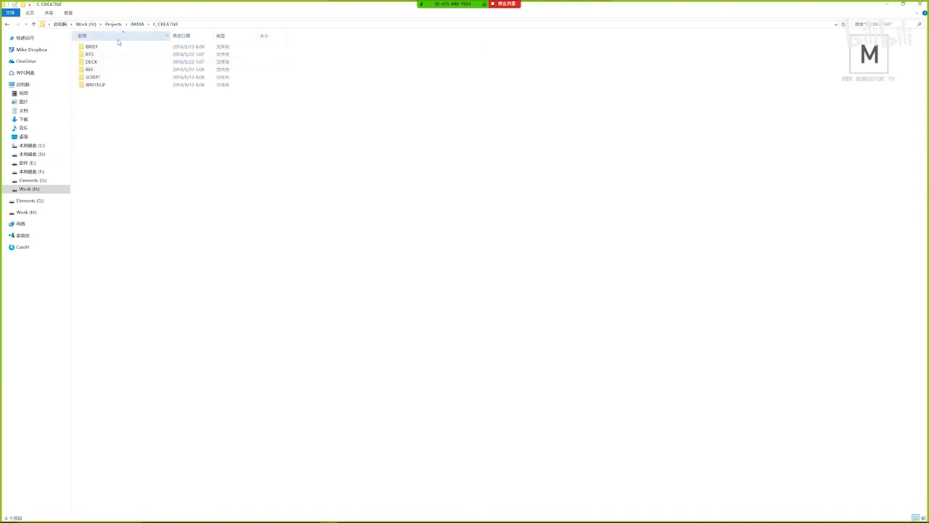
pyautogui.doubleClick(90, 69)
pyautogui.click(166, 24)
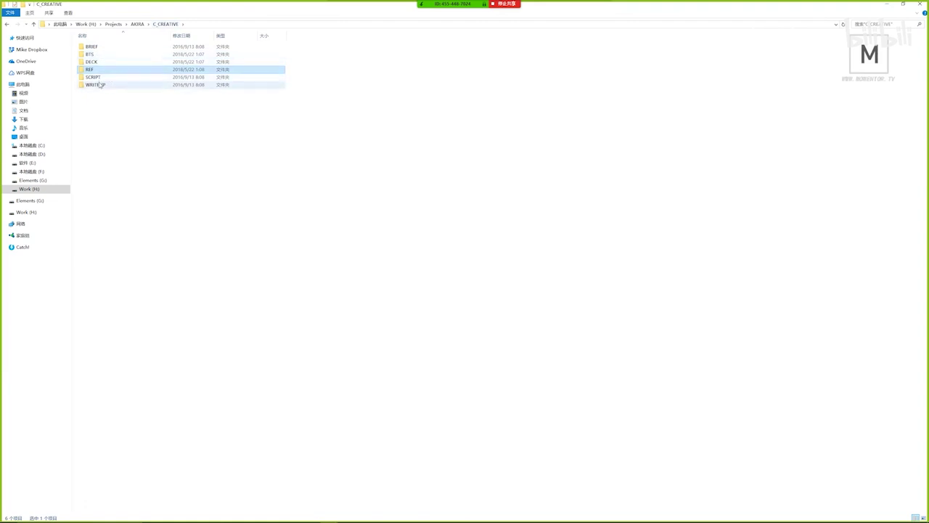
# - Return to AKIRA and open B_SOURCE > VIDEO
pyautogui.click(147, 24)
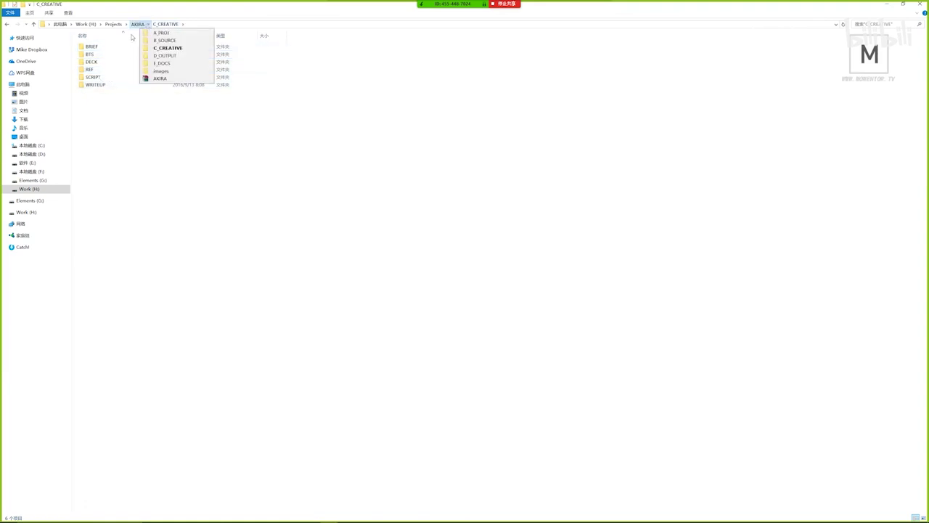
pyautogui.click(138, 23)
pyautogui.doubleClick(93, 54)
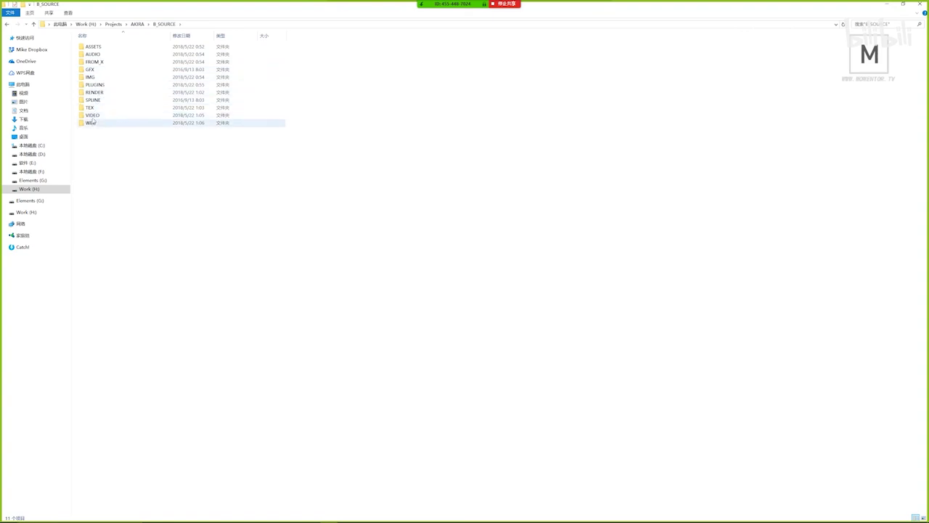
pyautogui.doubleClick(92, 114)
# - Import Game Over.mp4 into Premiere and create a Game Over sequence from it
pyautogui.moveTo(413, 65); pyautogui.dragTo(262, 414)
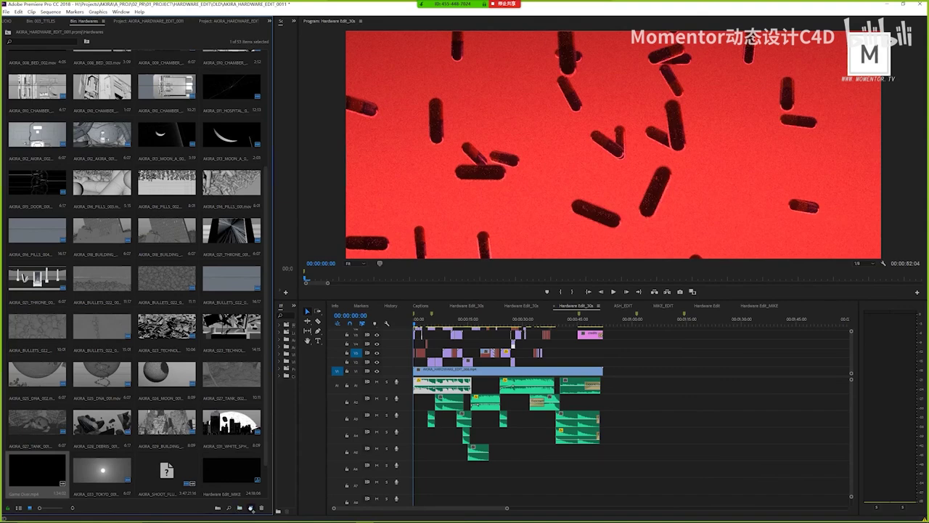
pyautogui.moveTo(250, 509); pyautogui.dragTo(250, 509)
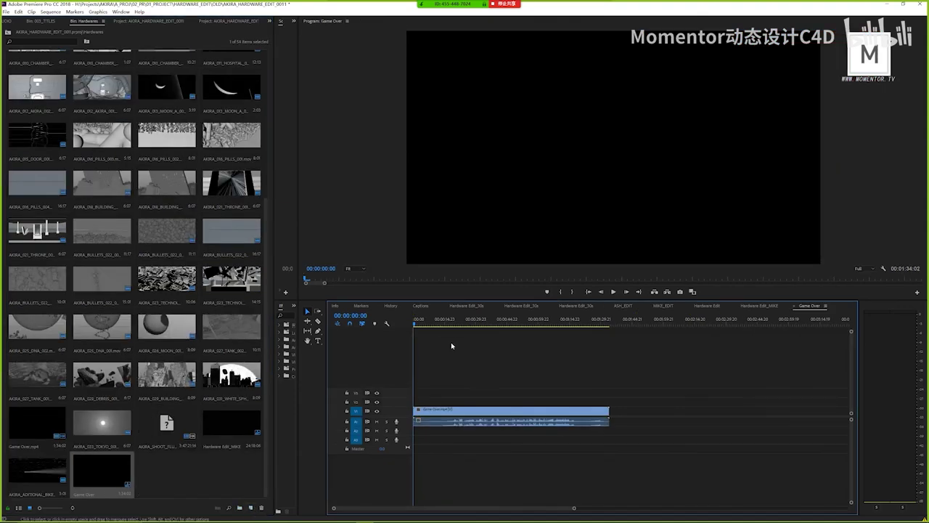
pyautogui.click(439, 325)
pyautogui.moveTo(441, 327); pyautogui.dragTo(444, 328)
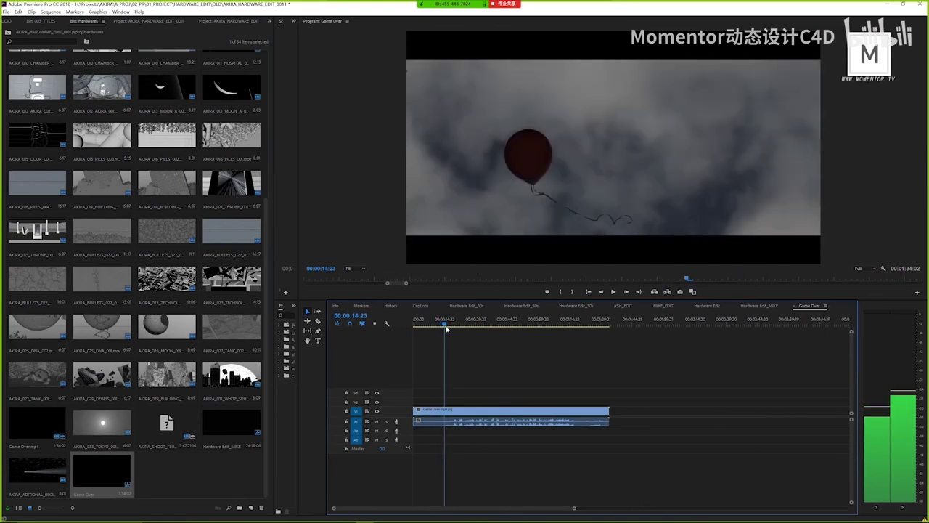
# - Zoom into the timeline, scrub to about 14 seconds, and undo an accidental clip split
pyautogui.press('=')
pyautogui.press('=')
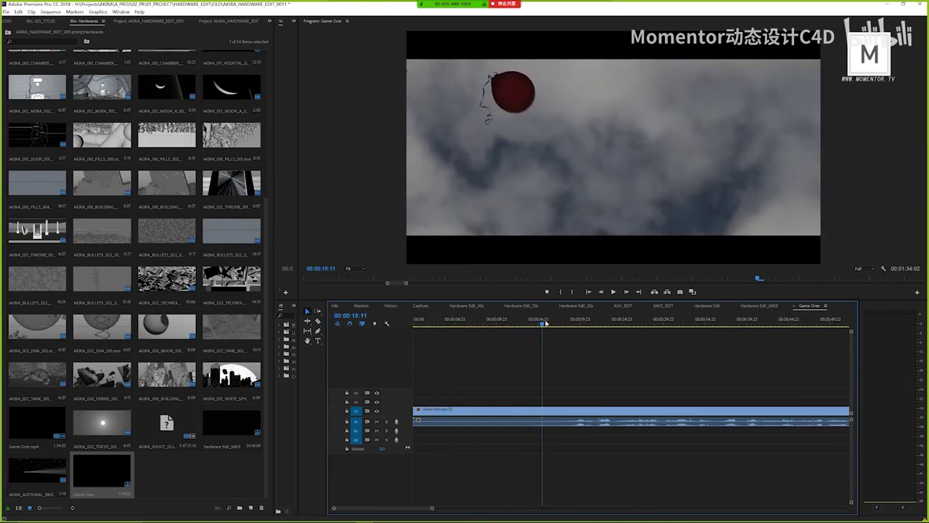
pyautogui.moveTo(545, 324)
pyautogui.mouseDown()
pyautogui.moveTo(525, 325)
pyautogui.moveTo(555, 328)
pyautogui.mouseUp()
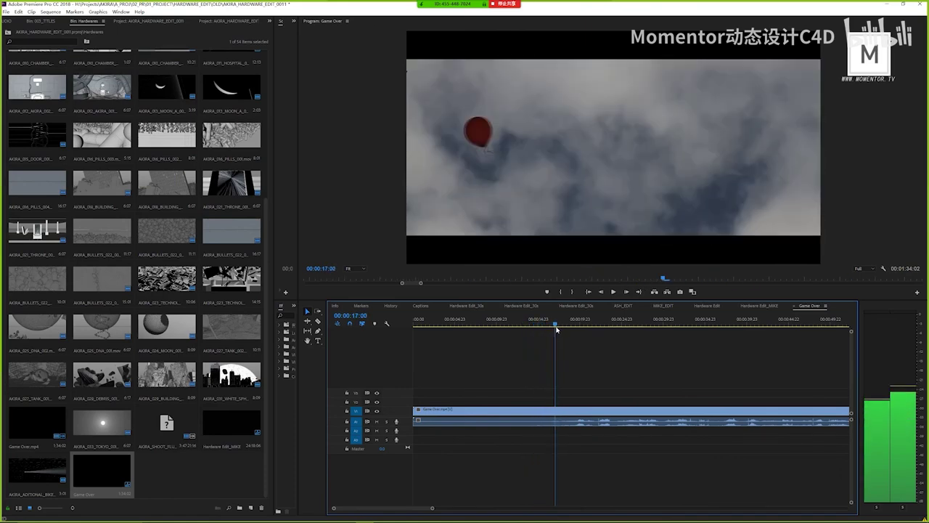
pyautogui.press('c')
pyautogui.click(562, 408)
pyautogui.hotkey('ctrl', 'z')
pyautogui.press('space')
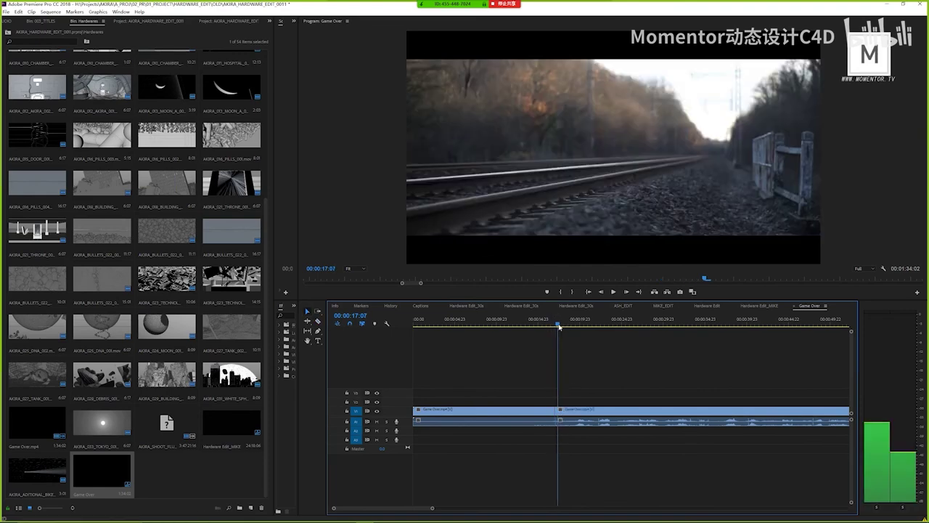
# - Play the edit from 17:00 and 20:00, then scrub ahead to 26:03
pyautogui.press('space')
pyautogui.click(581, 322)
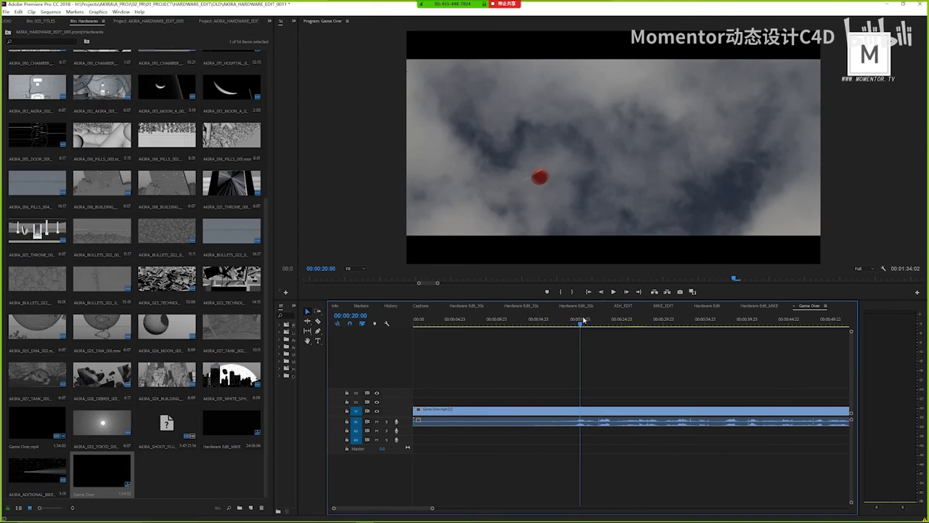
pyautogui.press('space')
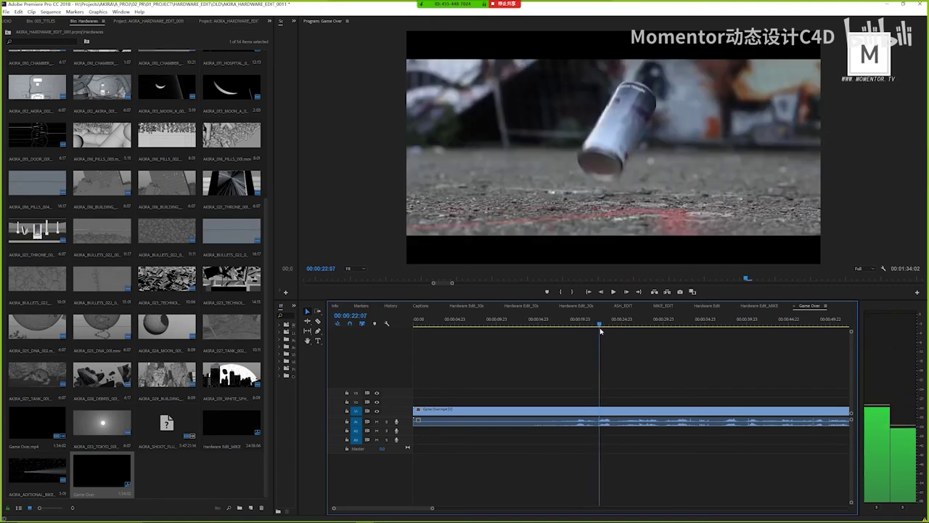
pyautogui.moveTo(607, 333); pyautogui.dragTo(637, 326)
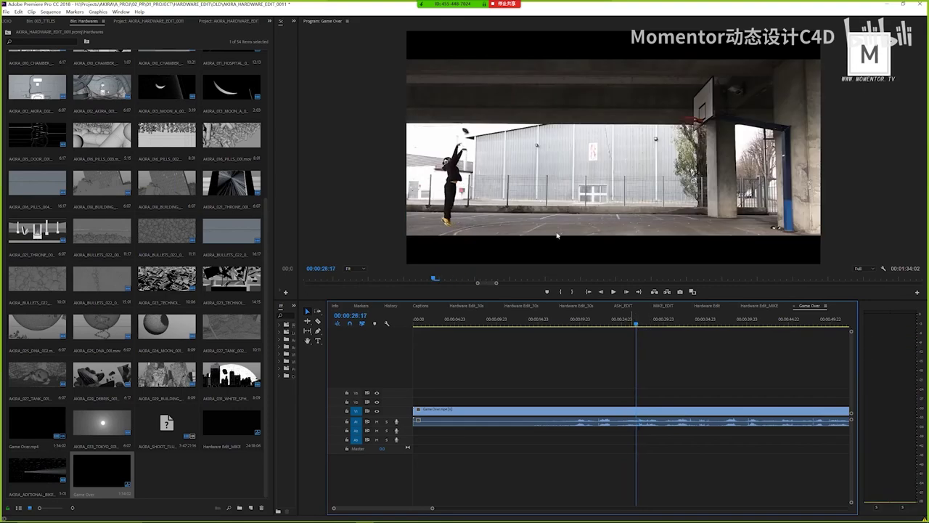
# - Play from the road shot at 25:18 into the basketball court and swimmer shots
pyautogui.press('space')
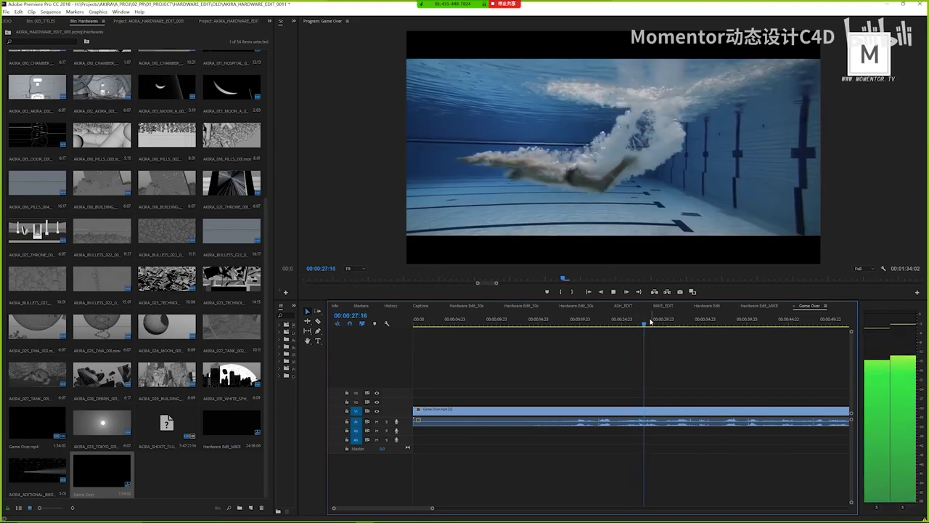
pyautogui.moveTo(645, 323)
pyautogui.mouseDown()
pyautogui.moveTo(622, 322)
pyautogui.moveTo(629, 325)
pyautogui.mouseUp()
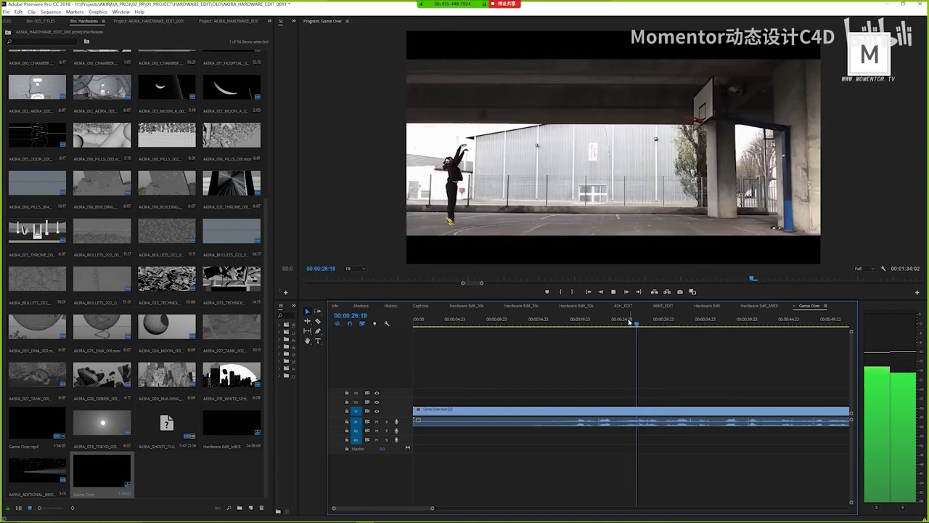
pyautogui.press('space')
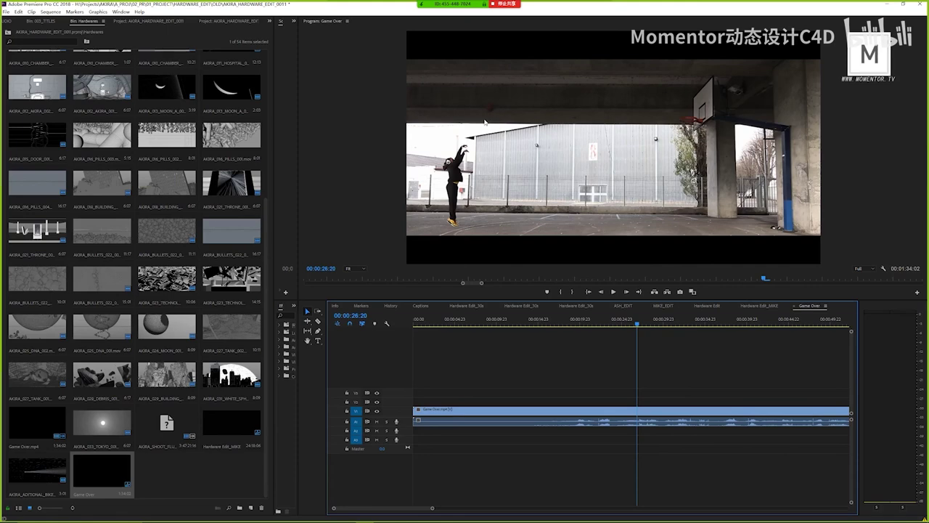
pyautogui.press('space')
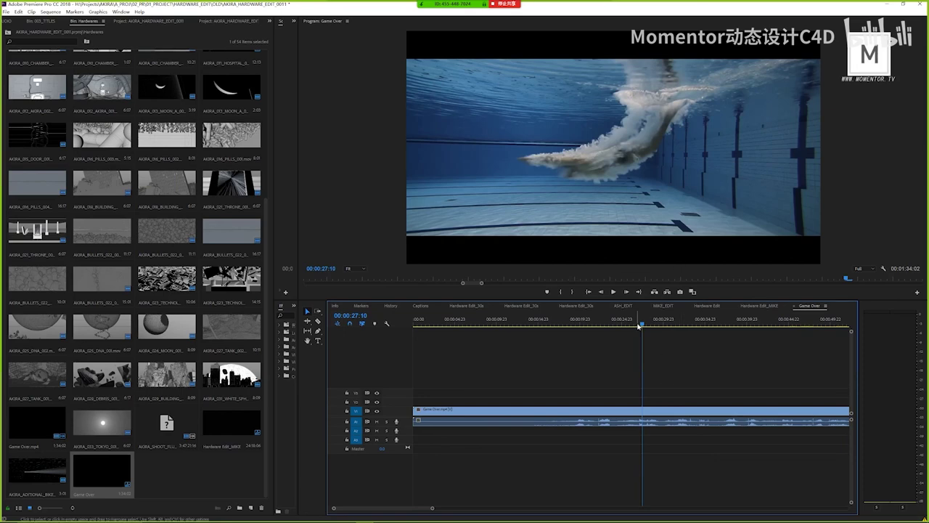
# - Scrub the court-to-swimmer cut, advance to the skateboard at 28:01, and zoom the timeline out
pyautogui.moveTo(638, 326); pyautogui.dragTo(636, 324)
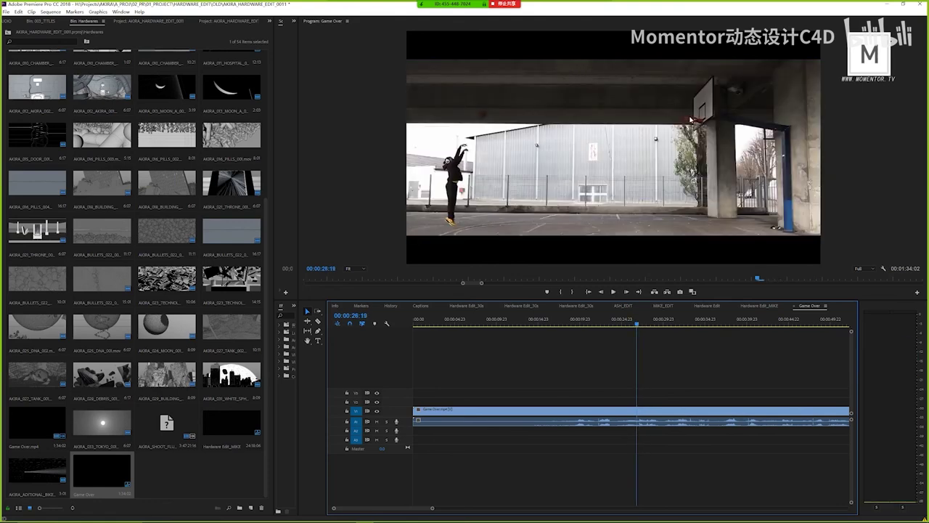
pyautogui.moveTo(638, 325); pyautogui.dragTo(642, 328)
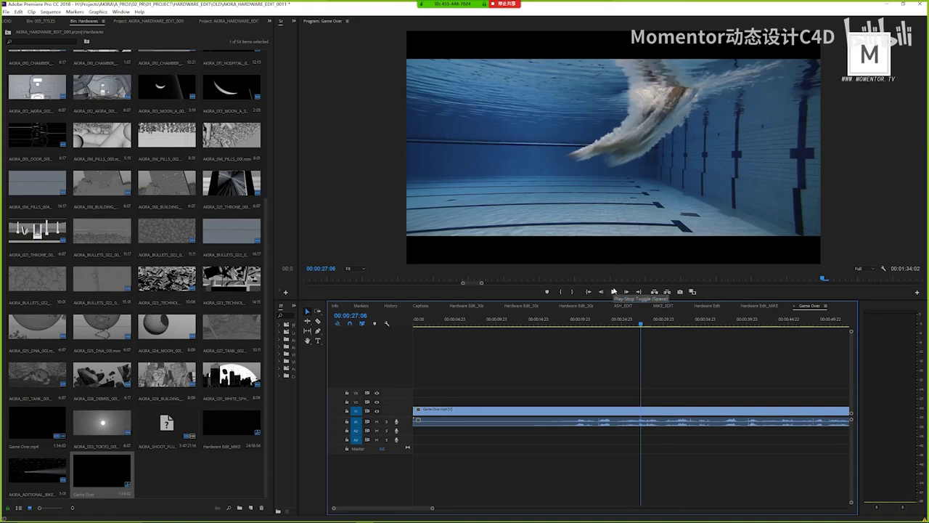
pyautogui.moveTo(640, 325); pyautogui.dragTo(744, 332)
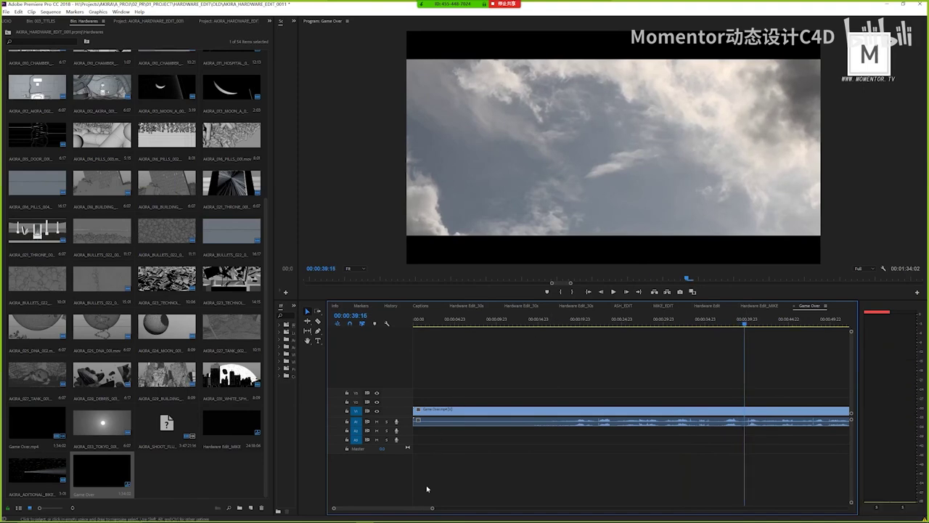
pyautogui.moveTo(431, 508); pyautogui.dragTo(479, 508)
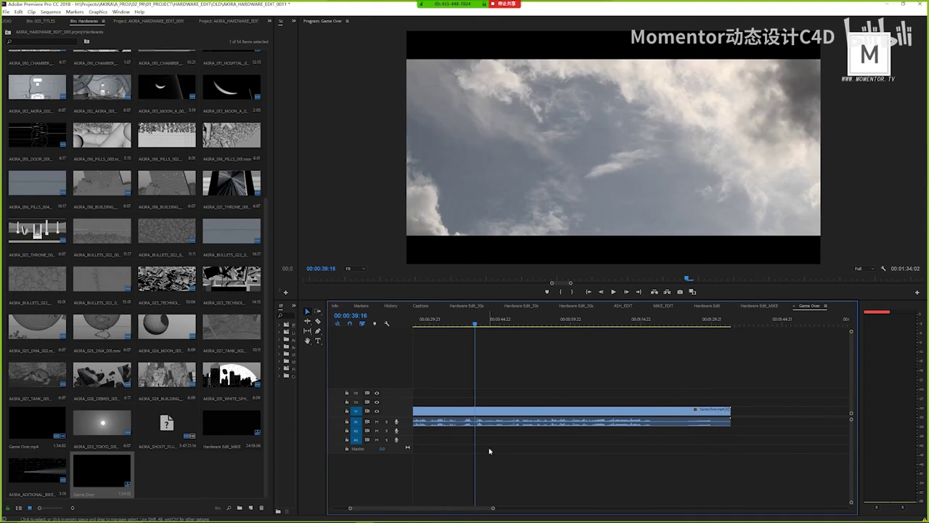
# - Review the clouds, clapperboard and concrete-floor shots with short playbacks
pyautogui.moveTo(475, 330); pyautogui.dragTo(477, 321)
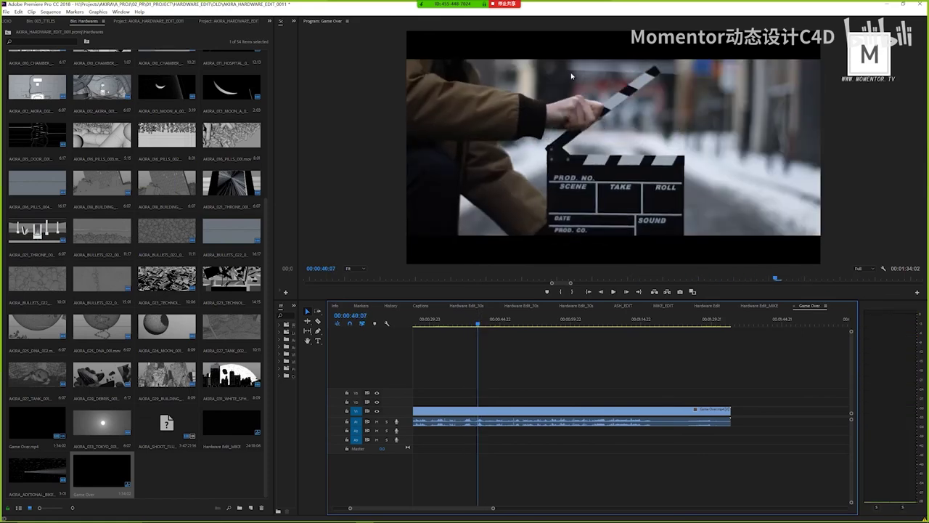
pyautogui.press('space')
pyautogui.press('space')
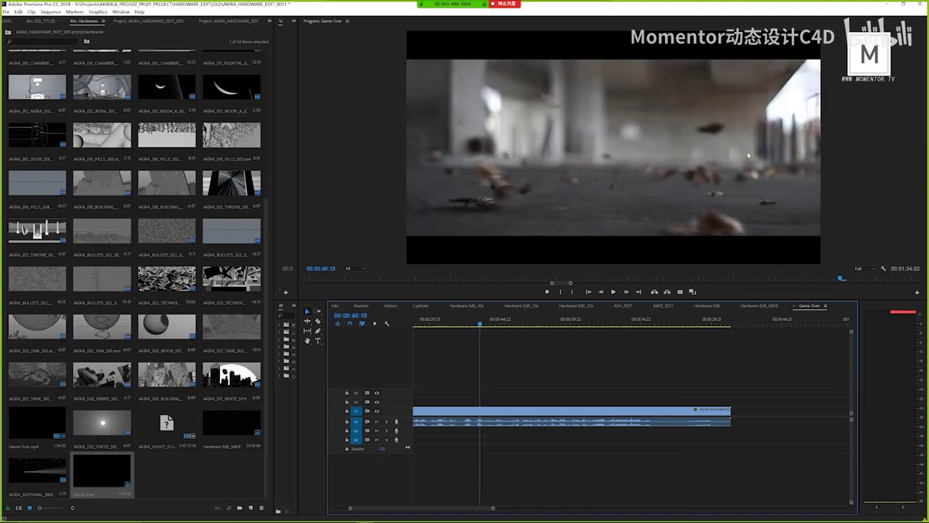
pyautogui.click(476, 322)
pyautogui.press('space')
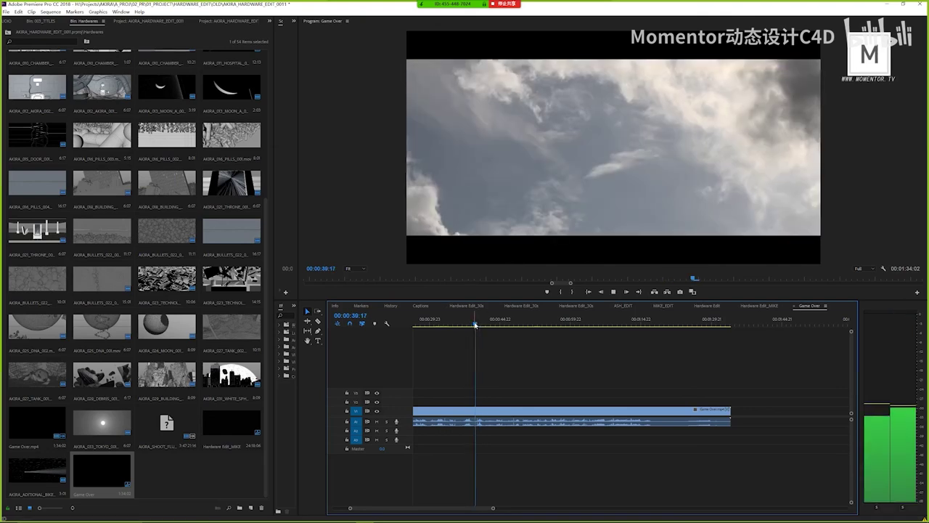
pyautogui.moveTo(475, 323); pyautogui.dragTo(478, 322)
pyautogui.press('space')
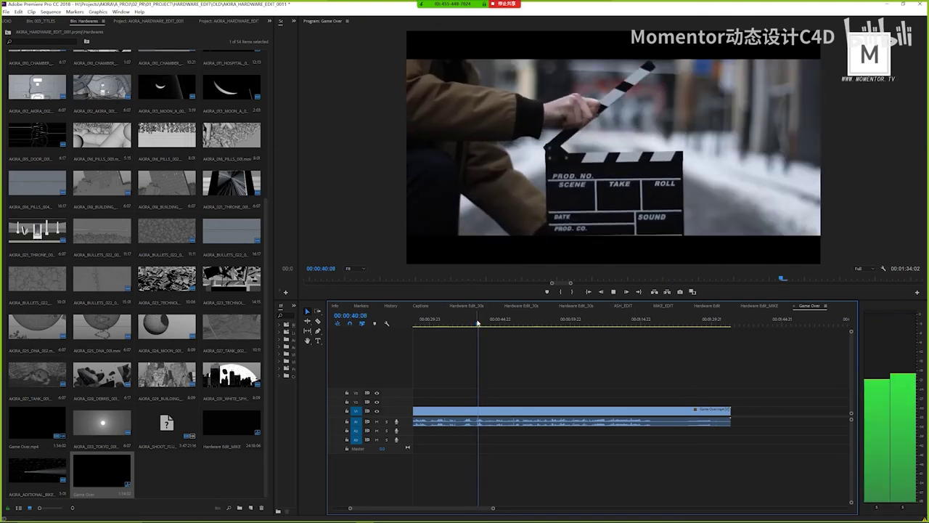
pyautogui.press('space')
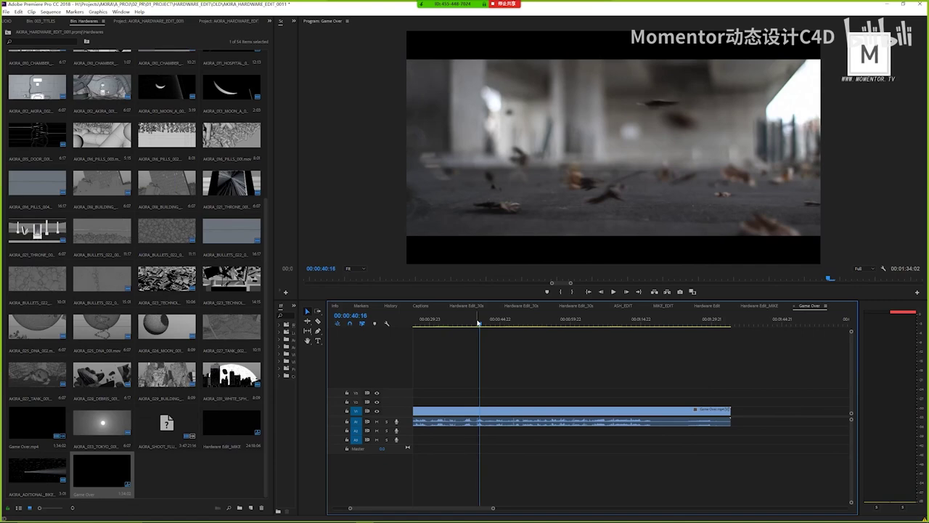
# - Replay from the clouds shot through the clapperboard, stopping at 40:18 and 42:18
pyautogui.click(474, 322)
pyautogui.press('space')
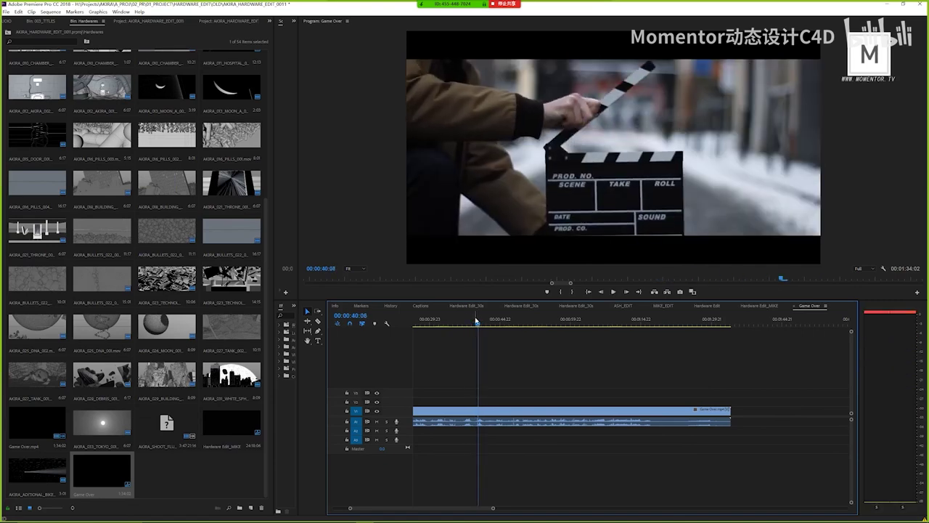
pyautogui.press('space')
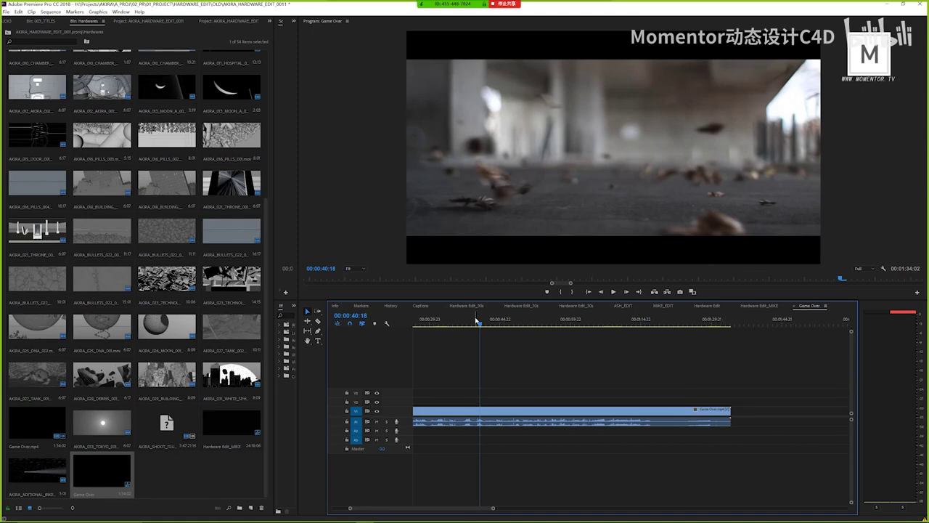
pyautogui.press('space')
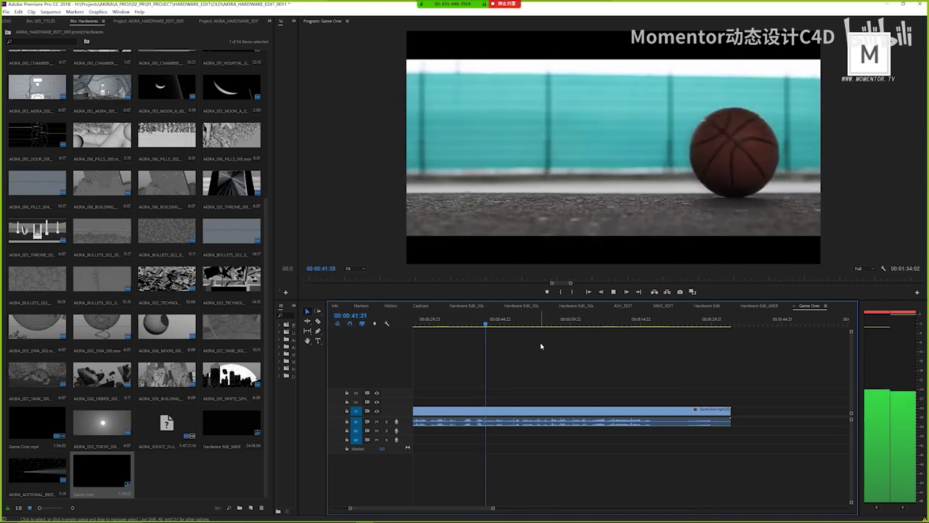
pyautogui.press('space')
# - Return to the basketball shot at 41:17 and play into the rolling spray can
pyautogui.moveTo(506, 318); pyautogui.dragTo(485, 320)
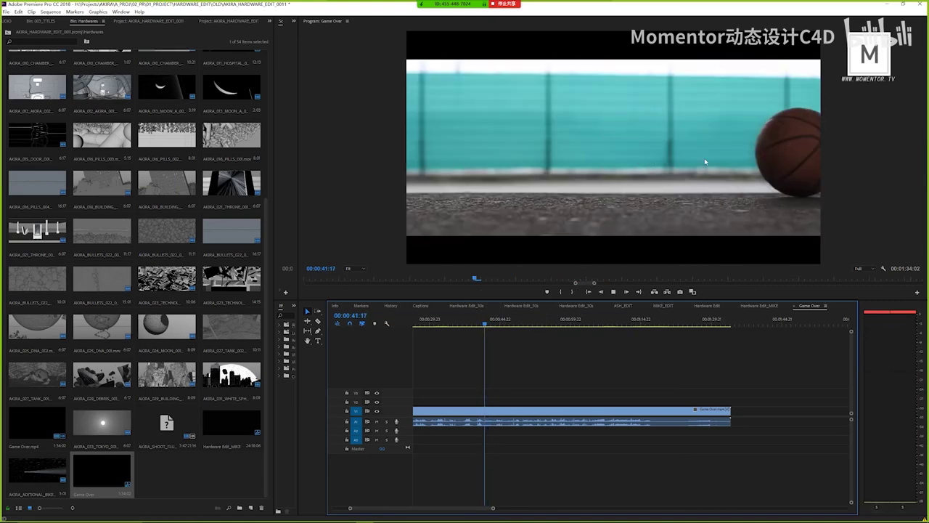
pyautogui.press('space')
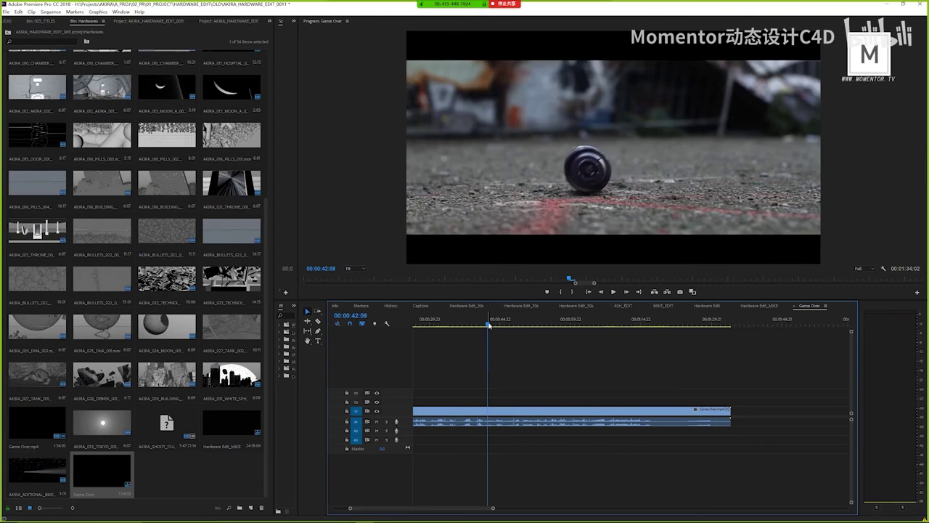
pyautogui.moveTo(488, 324); pyautogui.dragTo(487, 326)
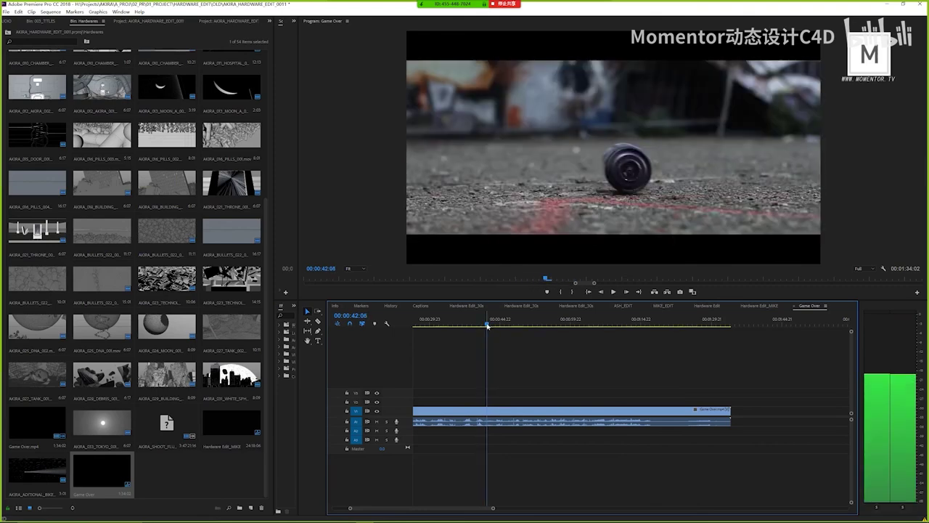